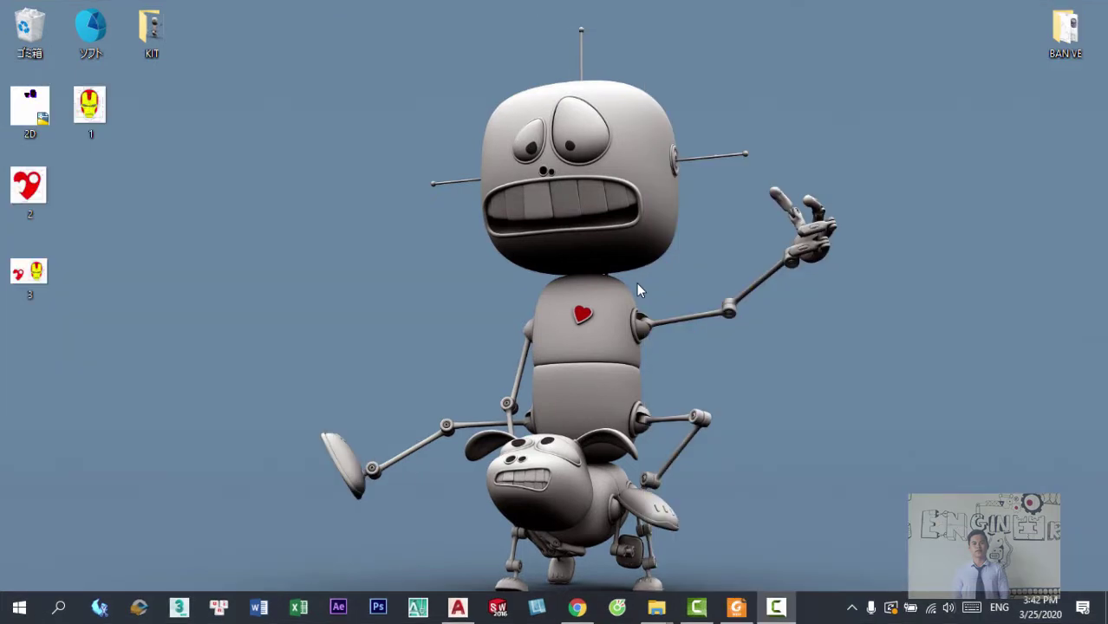
- Review the Iron Man and heart reference images in the image viewer
double_click(109, 116)
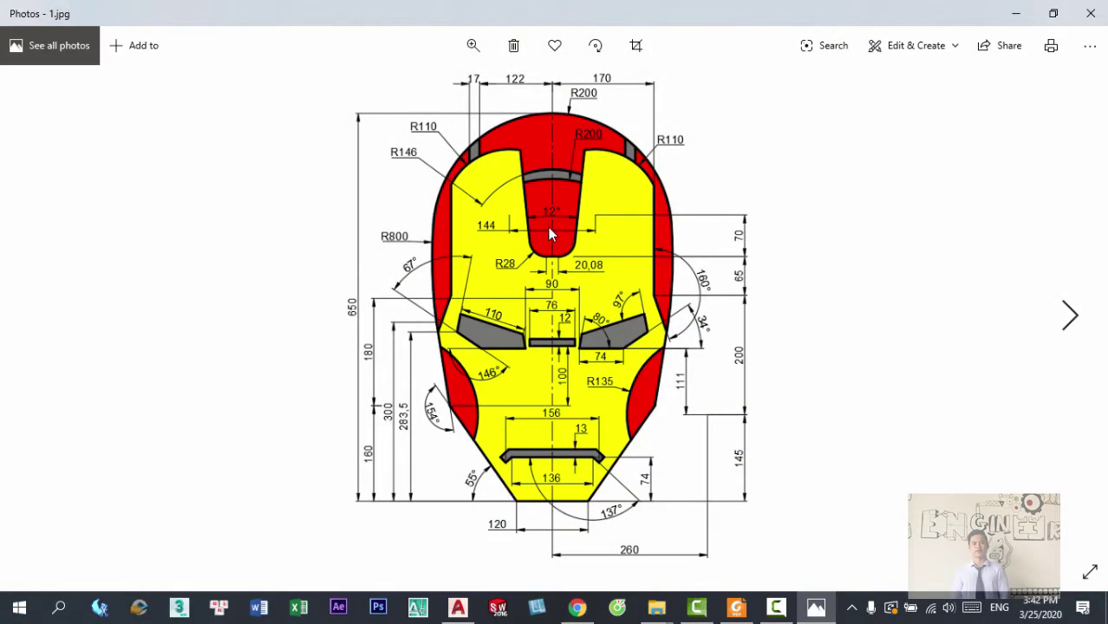
scroll(548, 227, down, 1)
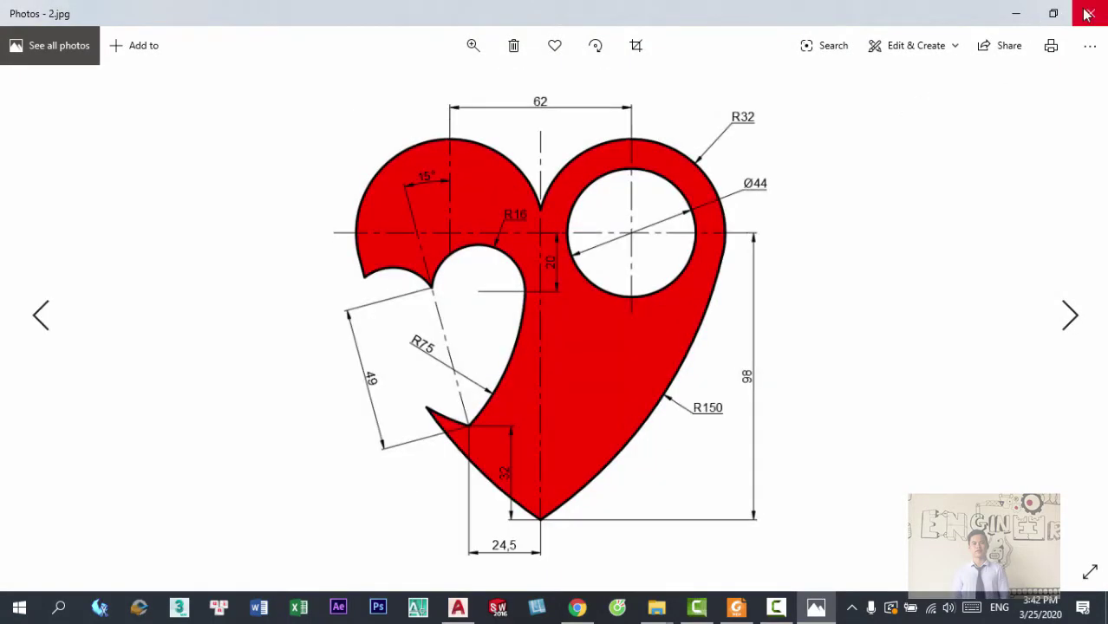
click(1090, 13)
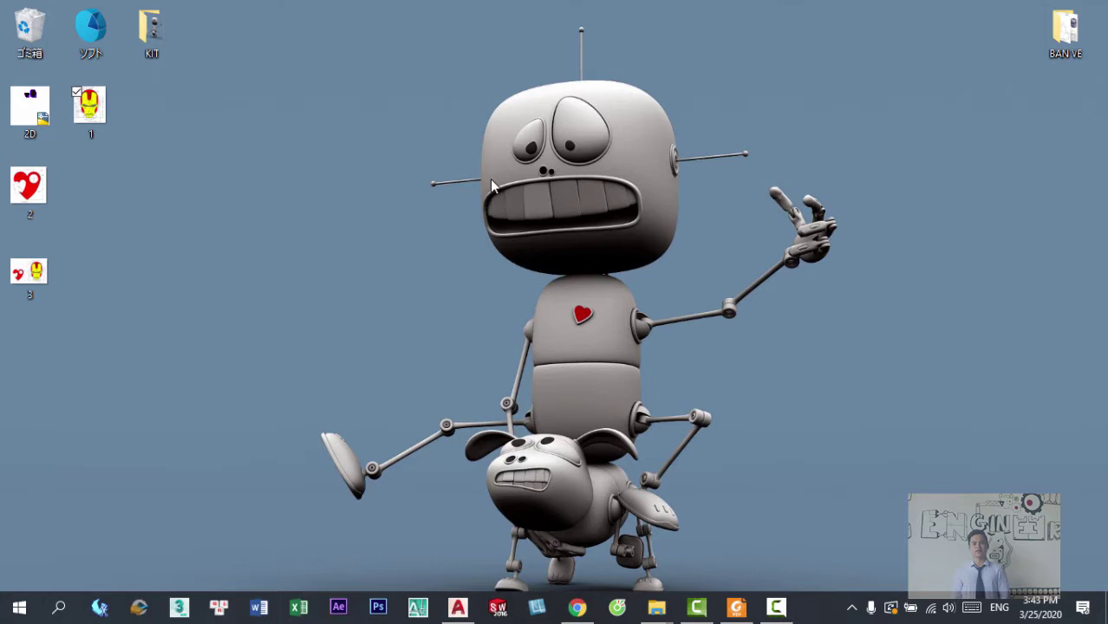
double_click(50, 189)
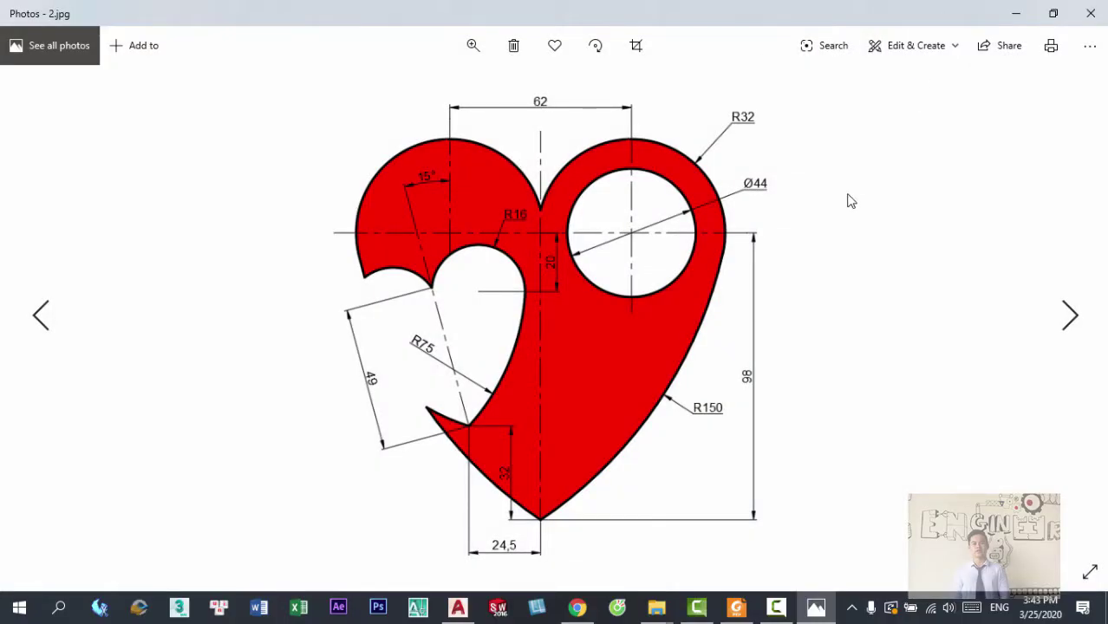
click(1075, 319)
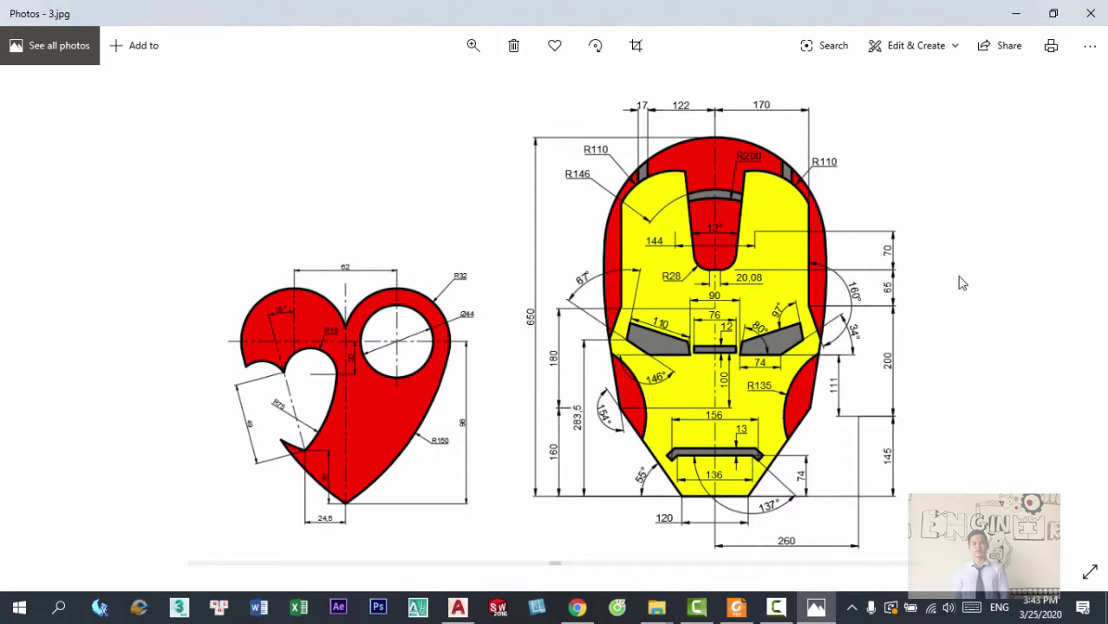
click(1091, 13)
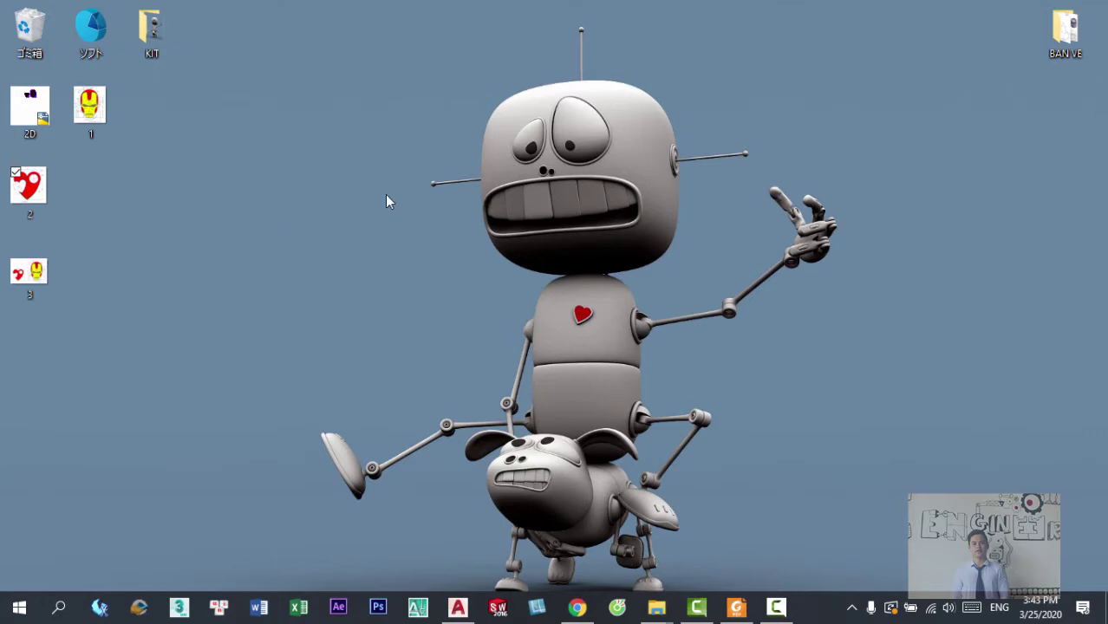
- Create Drawing3.dwg from the Tcvn template, then reopen the heart reference image
click(458, 607)
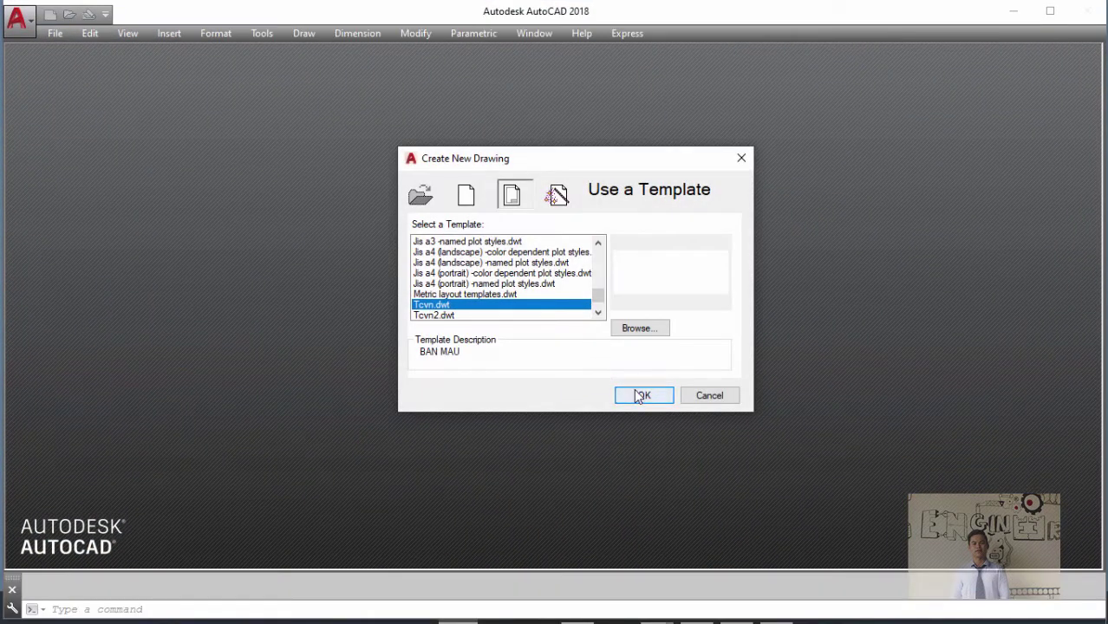
click(639, 393)
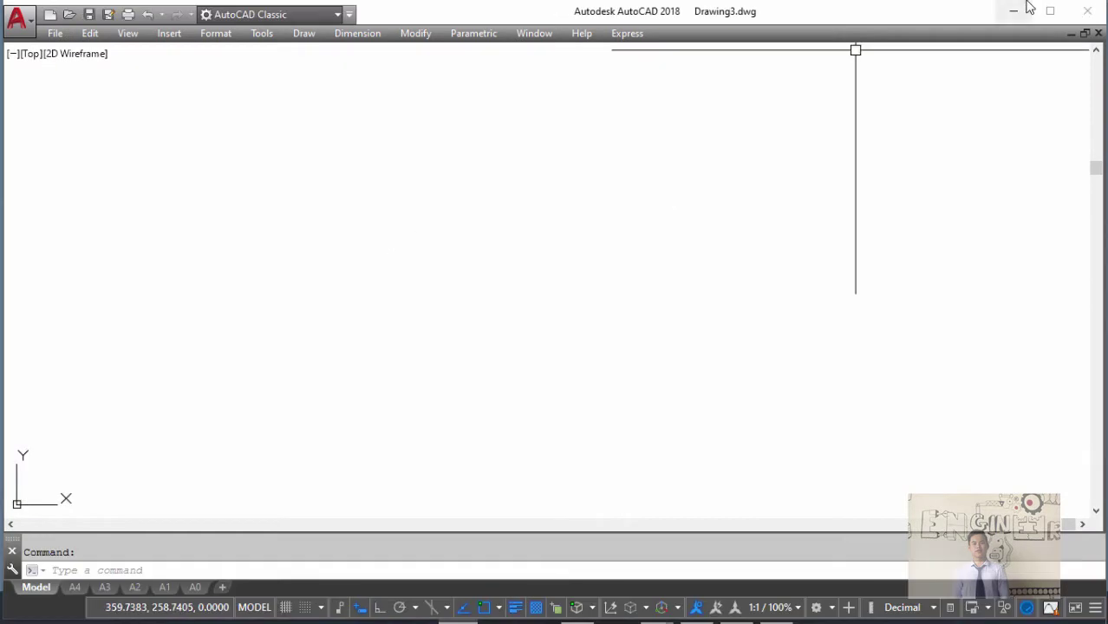
click(1011, 11)
double_click(43, 195)
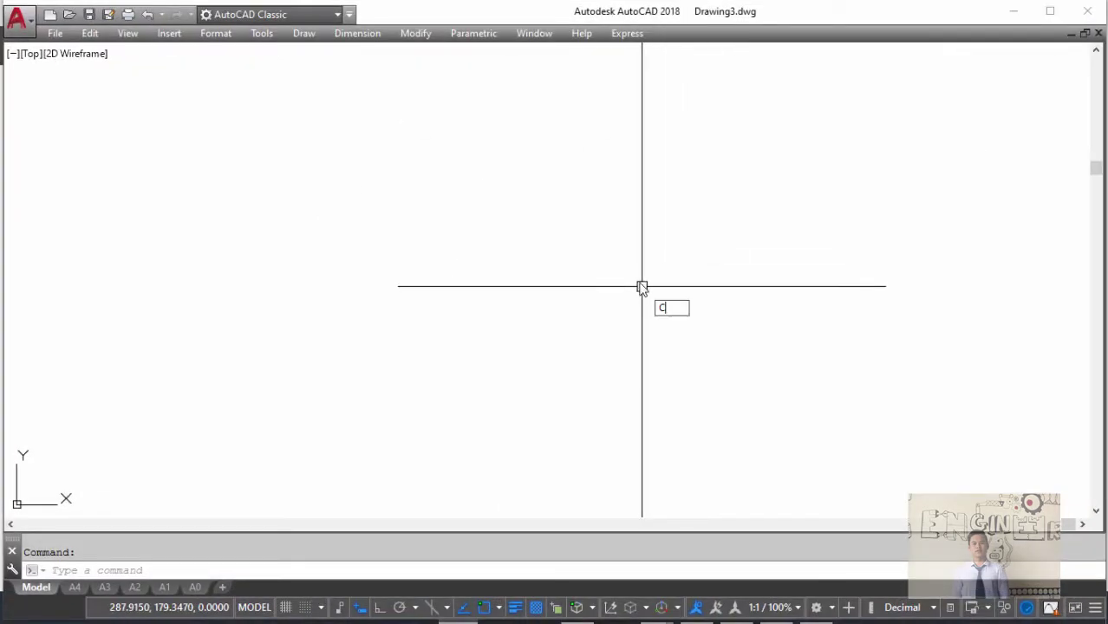
- Draw a Ø44 circle and a concentric R32 circle around the same centre
key(Escape)
text(x)
key(Return)
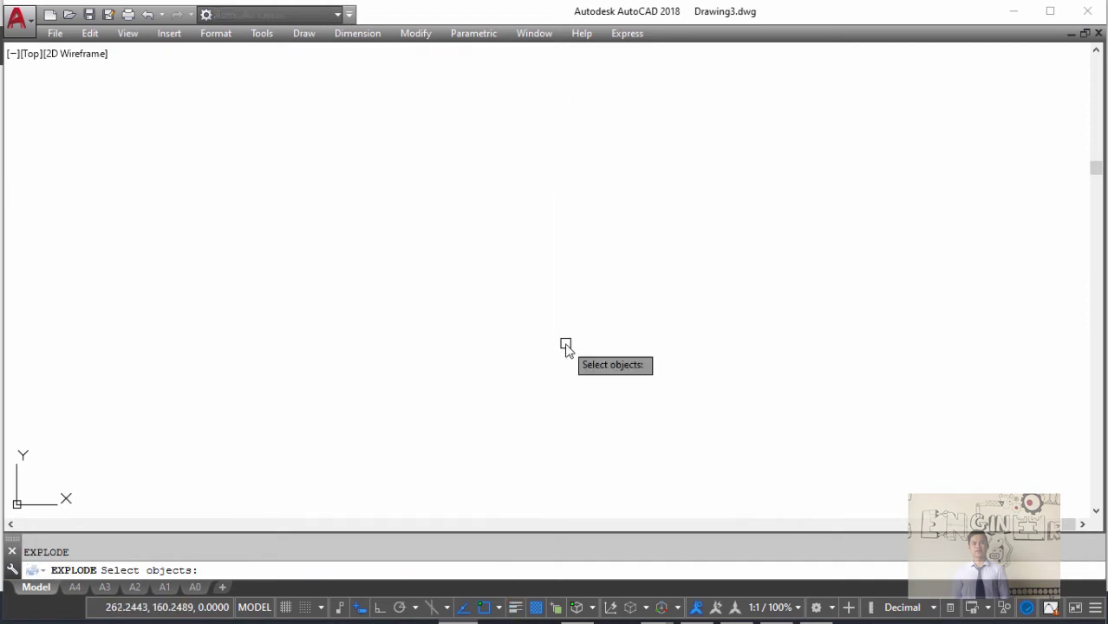
click(567, 343)
text(c)
key(Return)
click(565, 273)
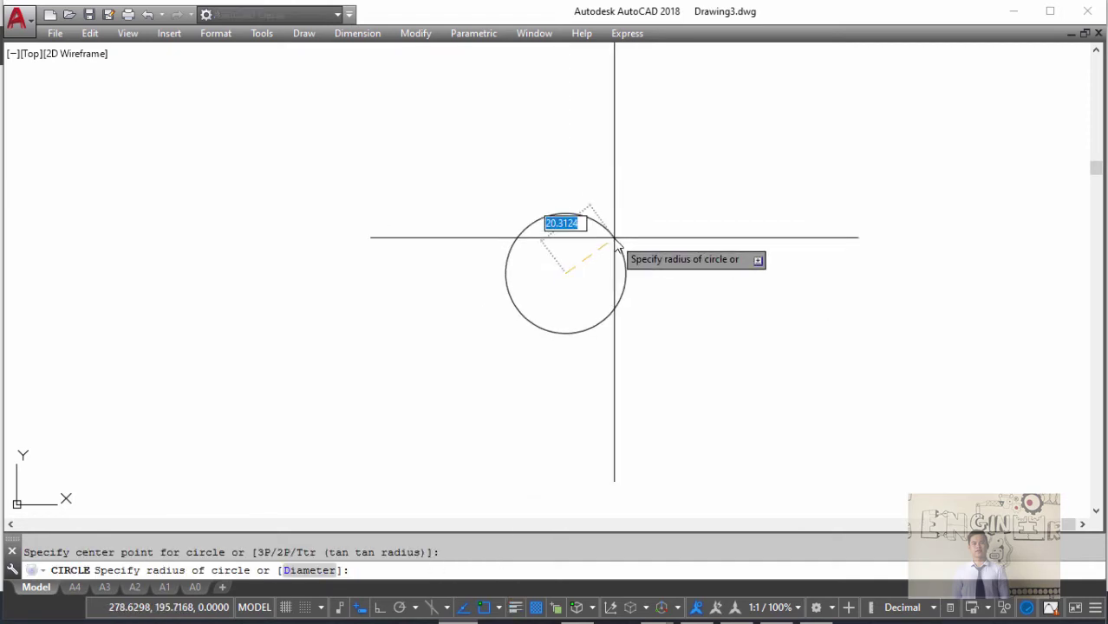
text(d)
key(Return)
text(44)
key(Return)
key(Return)
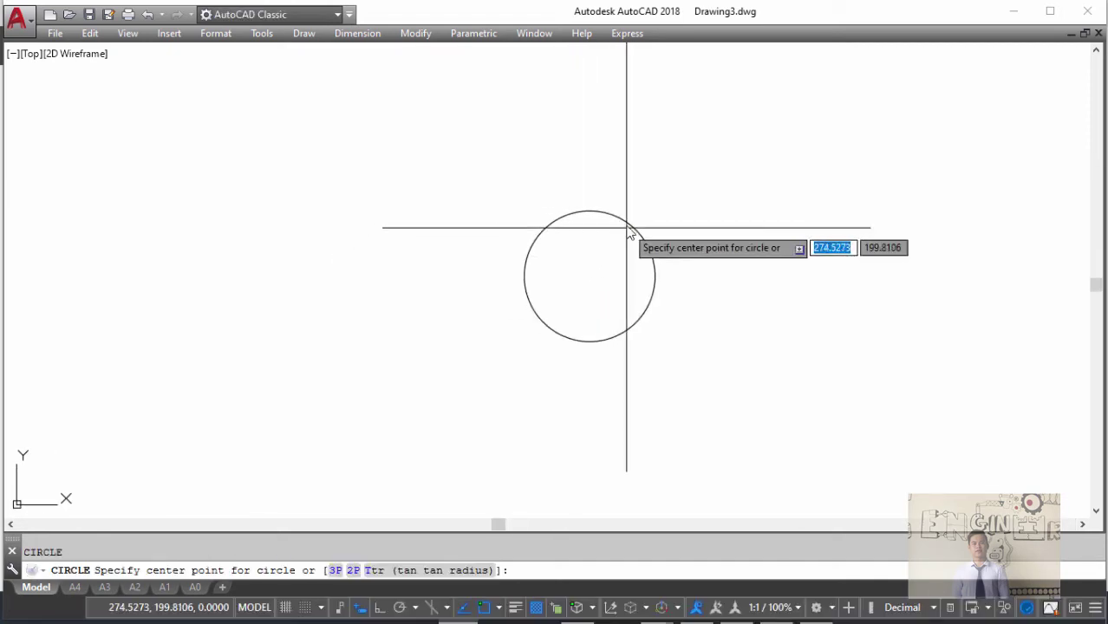
click(590, 276)
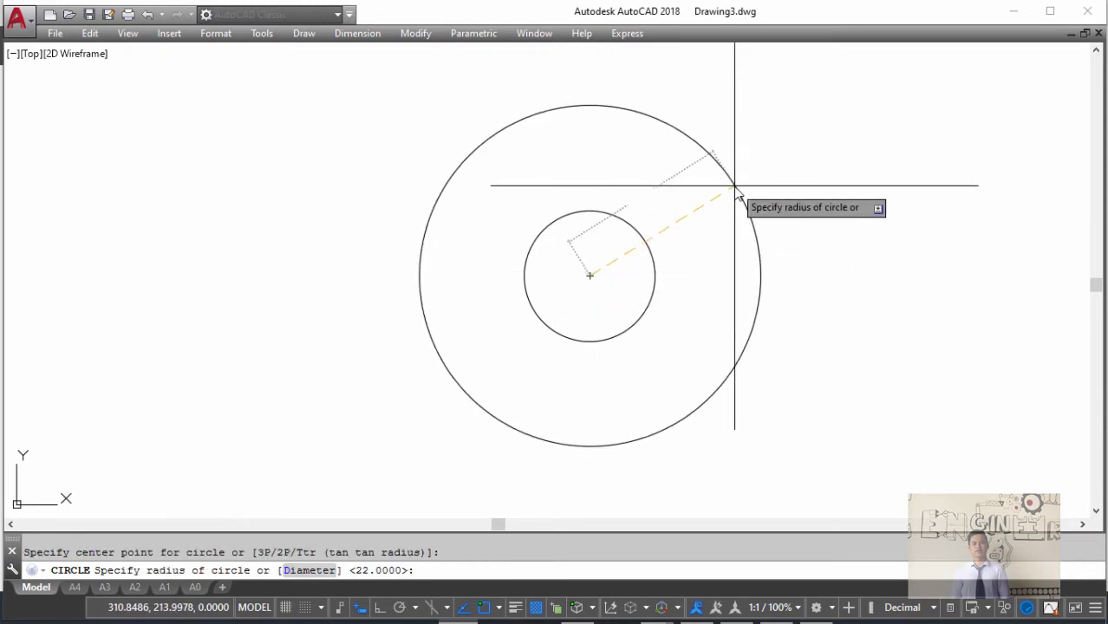
text(32)
key(Return)
- Draw horizontal and vertical centre lines through the circles with Ortho on
scroll(735, 187, down, 2)
key(alt+Tab)
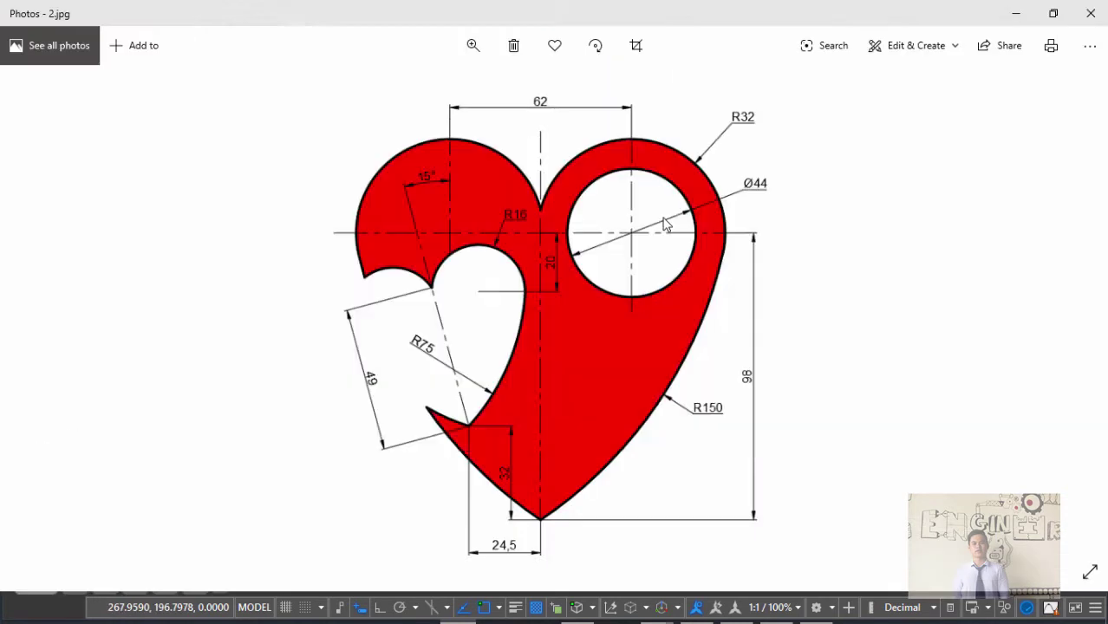
key(alt+Tab)
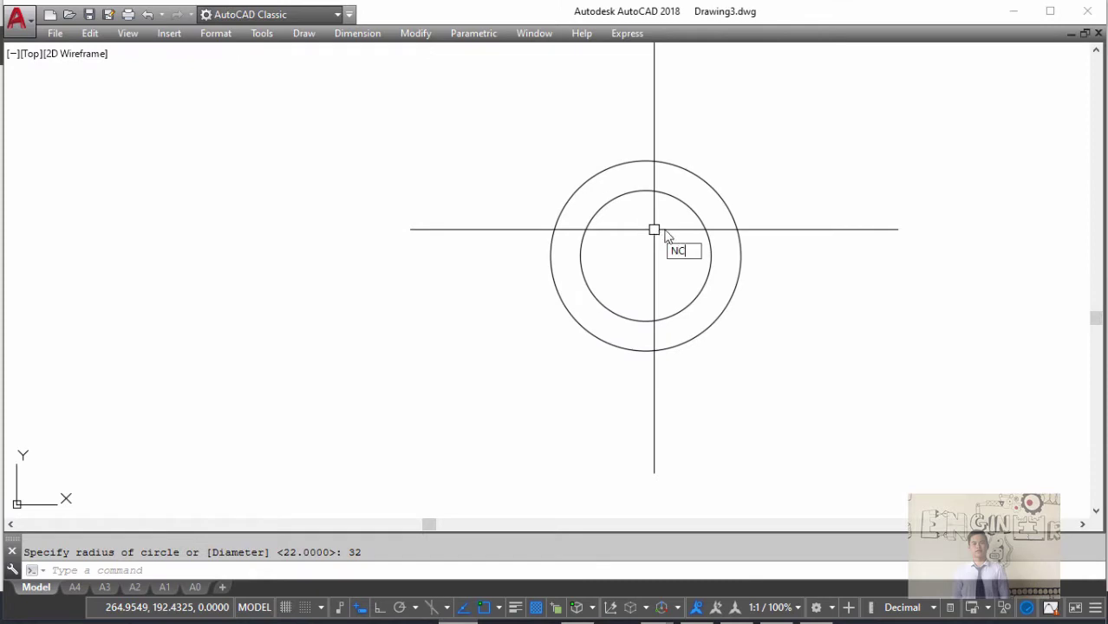
text(l)
key(Return)
click(759, 255)
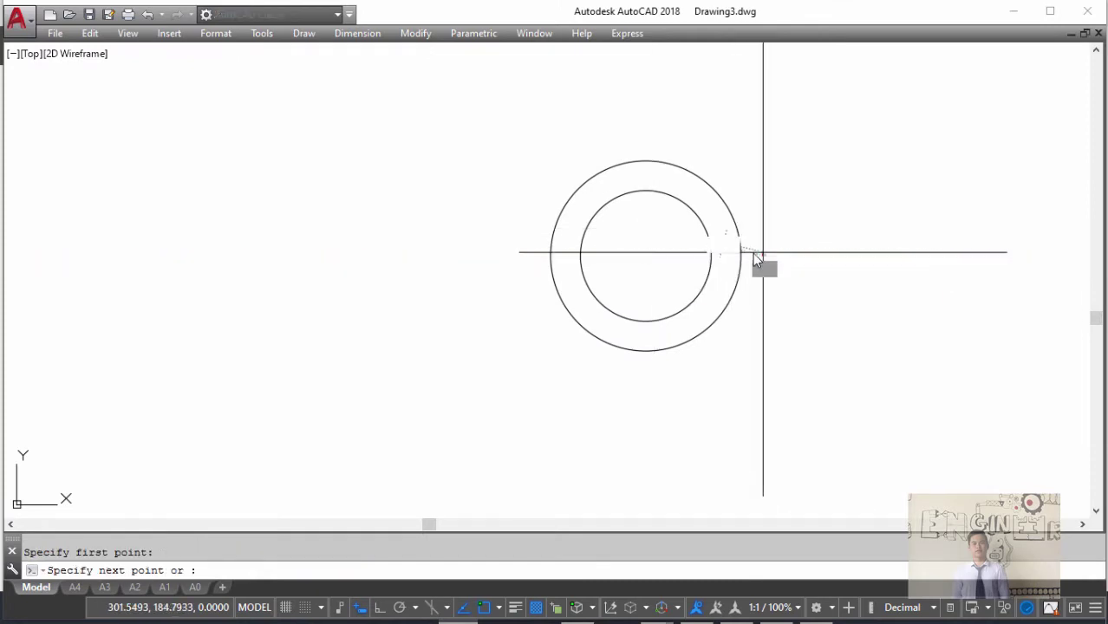
key(F8)
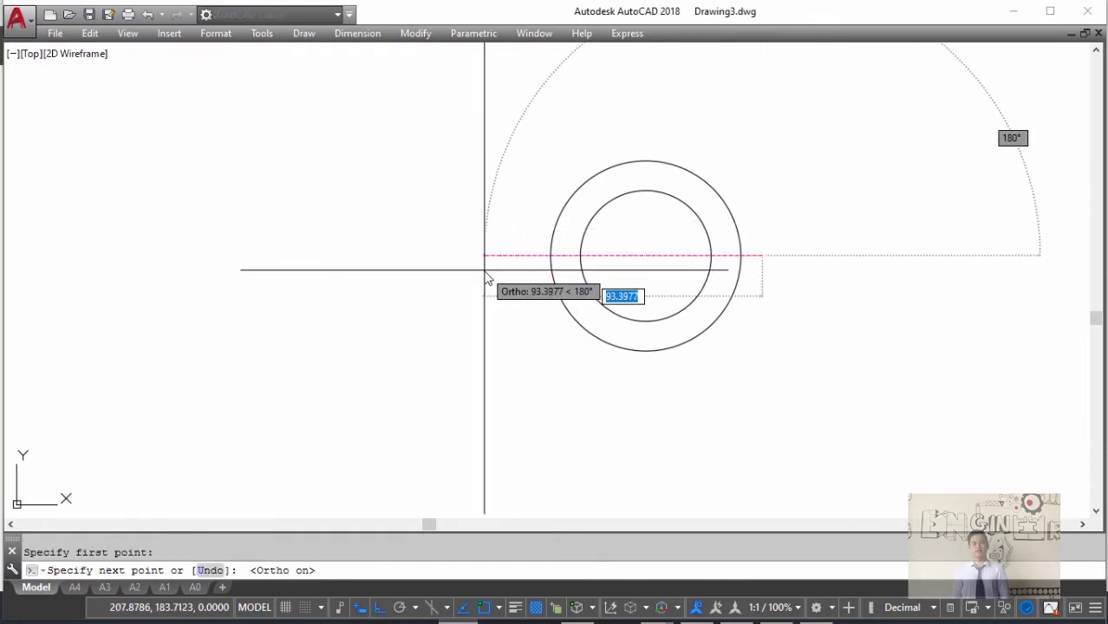
click(497, 266)
key(Return)
key(Return)
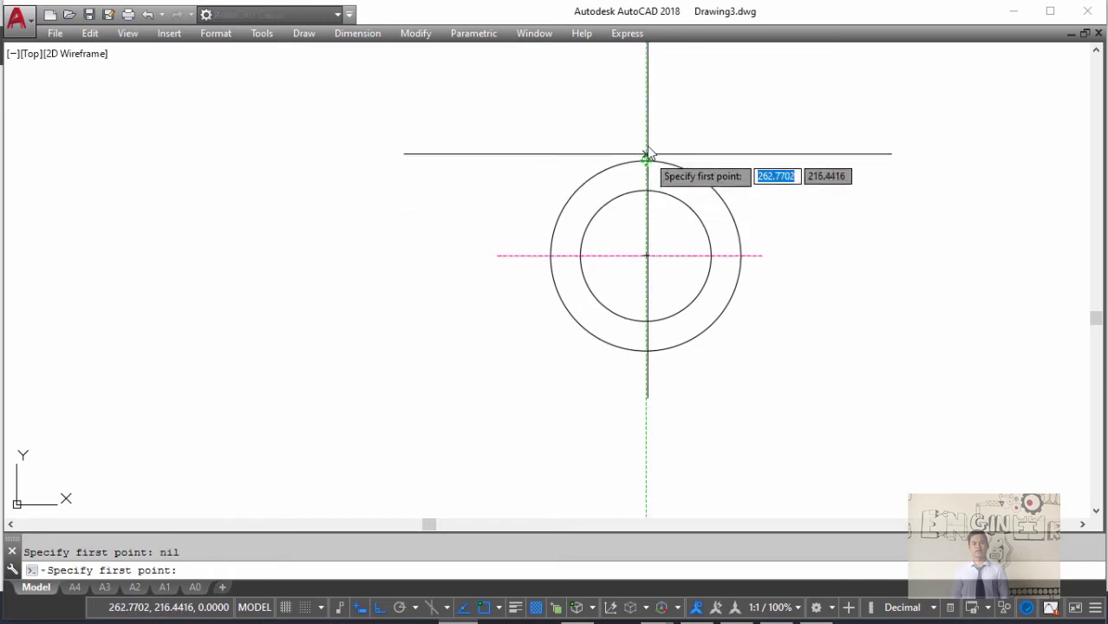
click(646, 118)
click(673, 394)
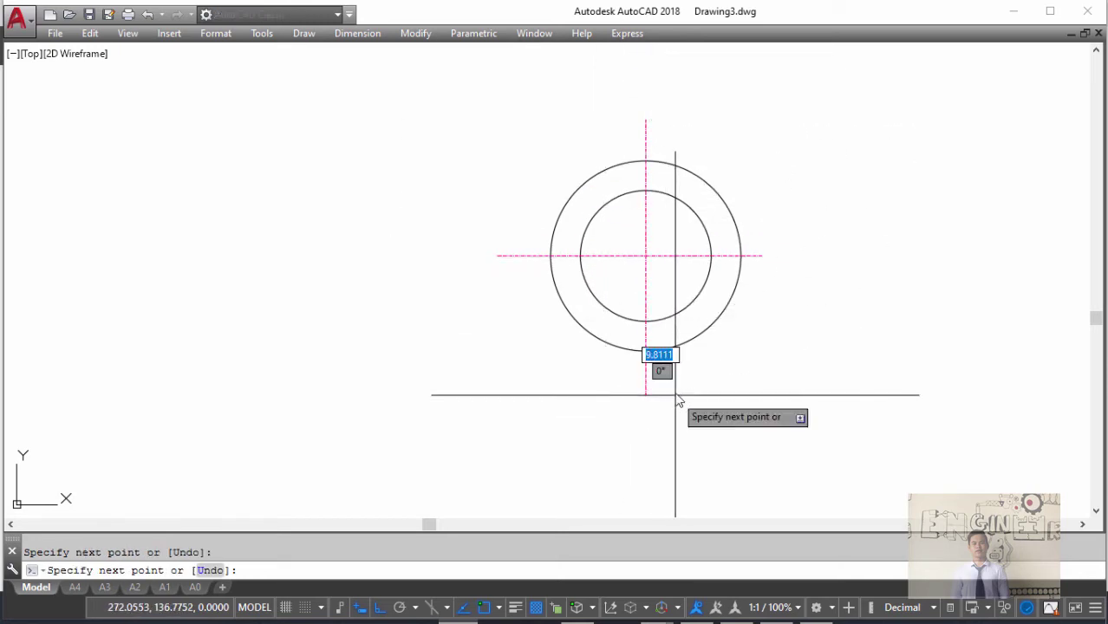
key(Return)
- Set the two centre lines' linetype scale to 8 in Properties
click(646, 275)
click(620, 256)
key(ctrl+1)
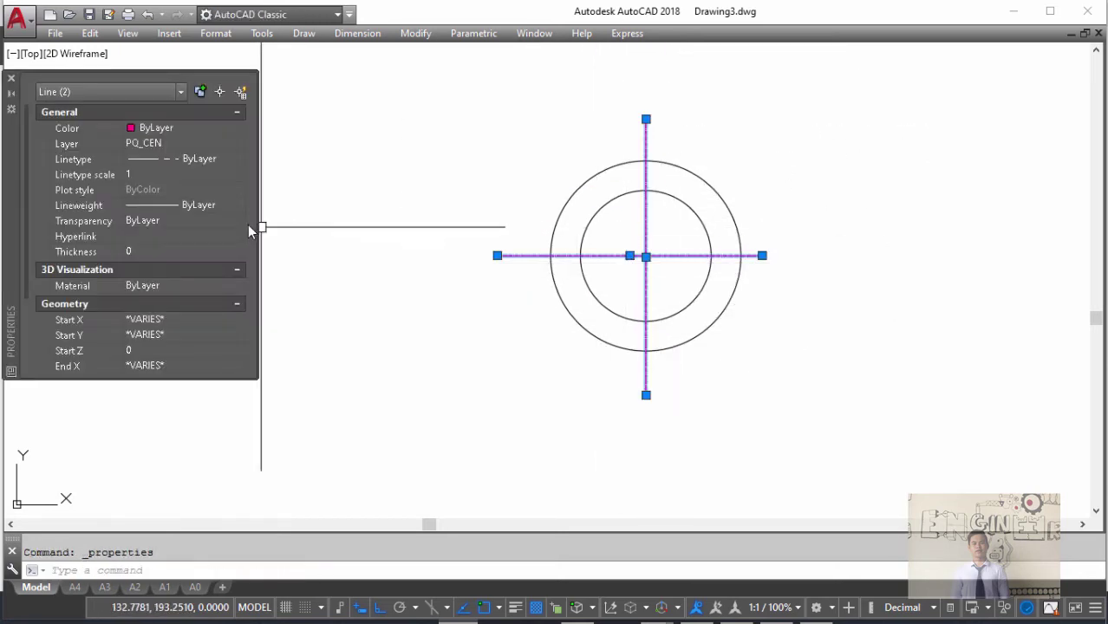
click(197, 175)
text(8)
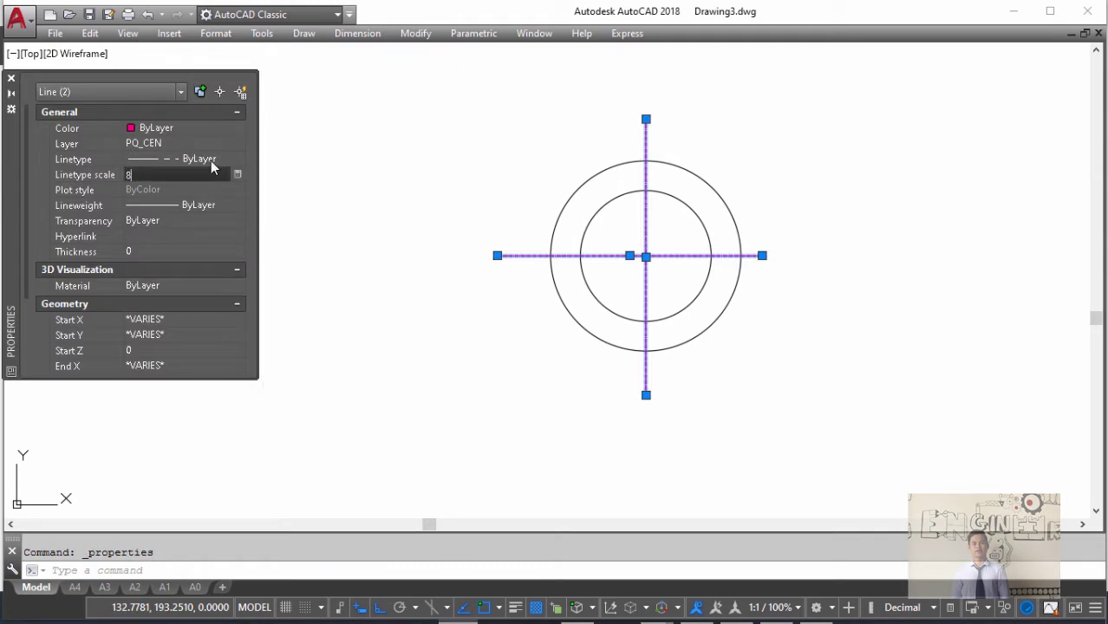
key(Return)
key(ctrl+1)
- Check the centre lines' grips without changing them, then return to the heart reference
key(Escape)
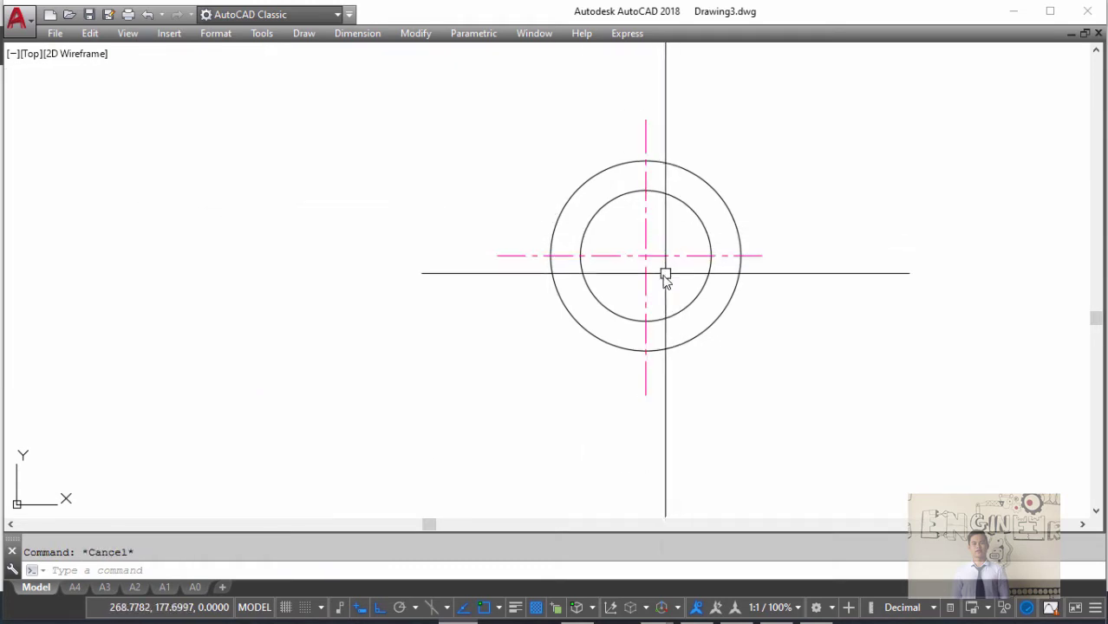
drag(656, 265, 631, 249)
scroll(634, 256, up, 4)
click(623, 253)
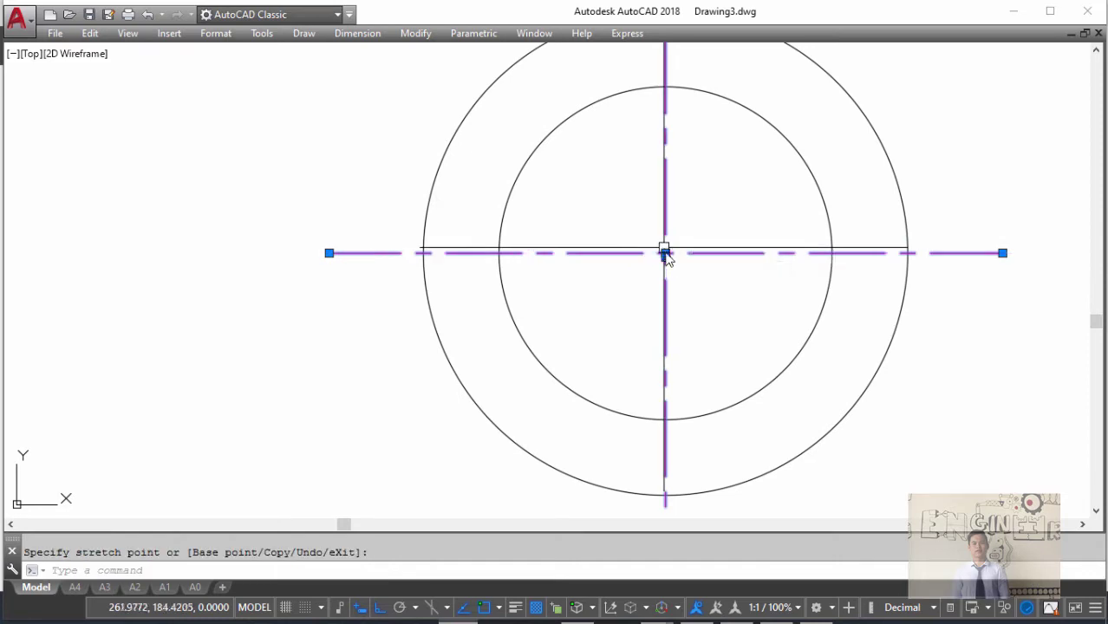
key(Escape)
click(665, 254)
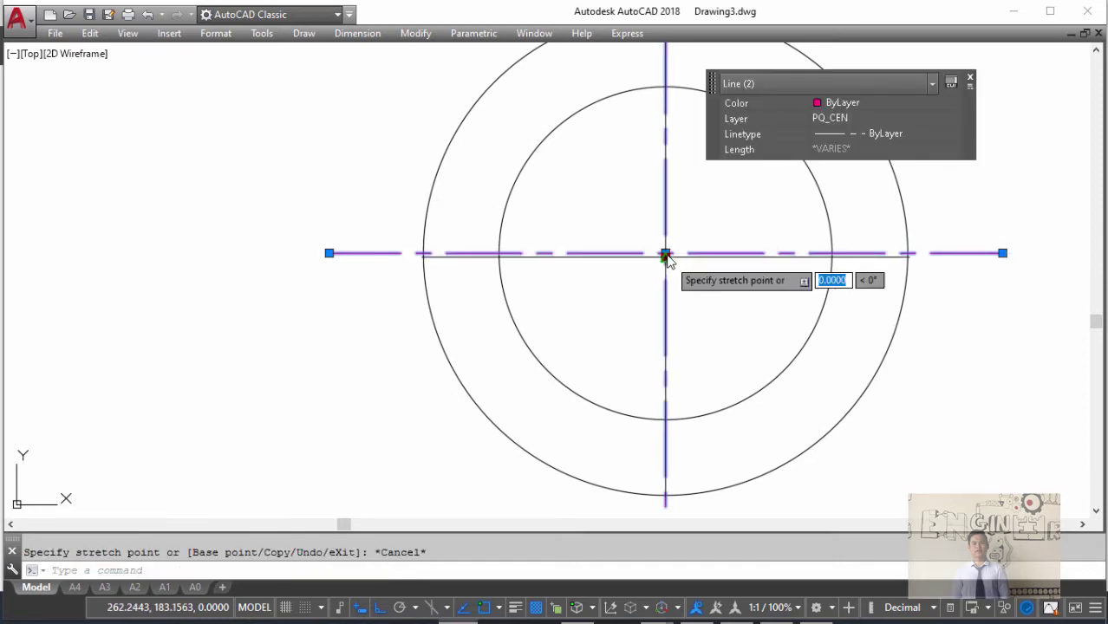
key(Escape)
key(Escape)
scroll(665, 256, down, 4)
key(alt+Tab)
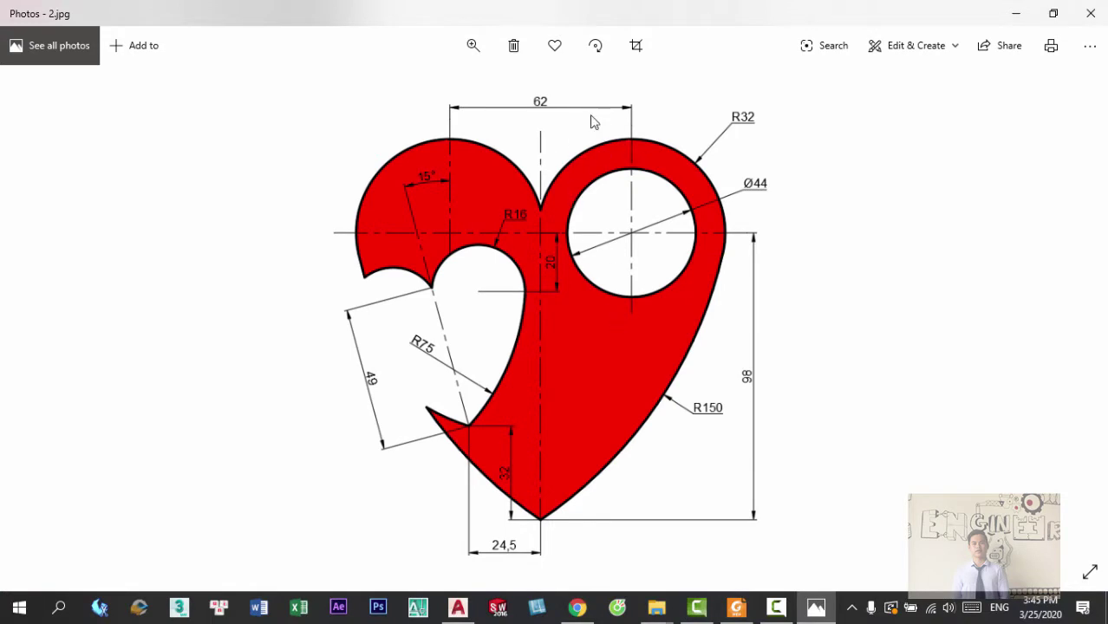
- Offset the vertical centre line 31 units to the left
key(alt+Tab)
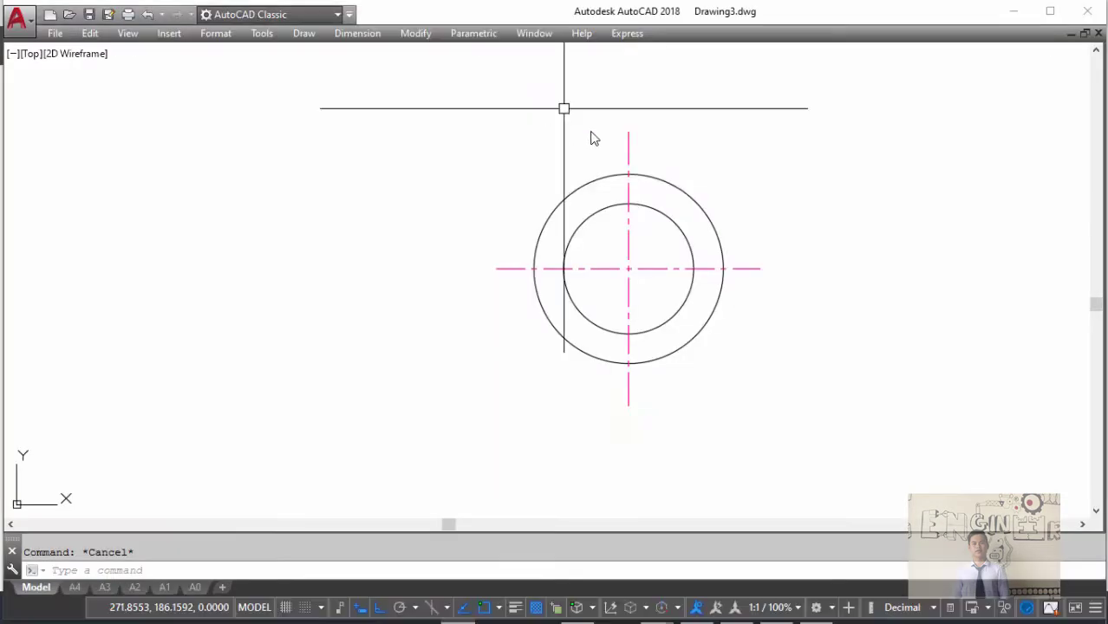
text(o)
key(Return)
text(31)
key(Return)
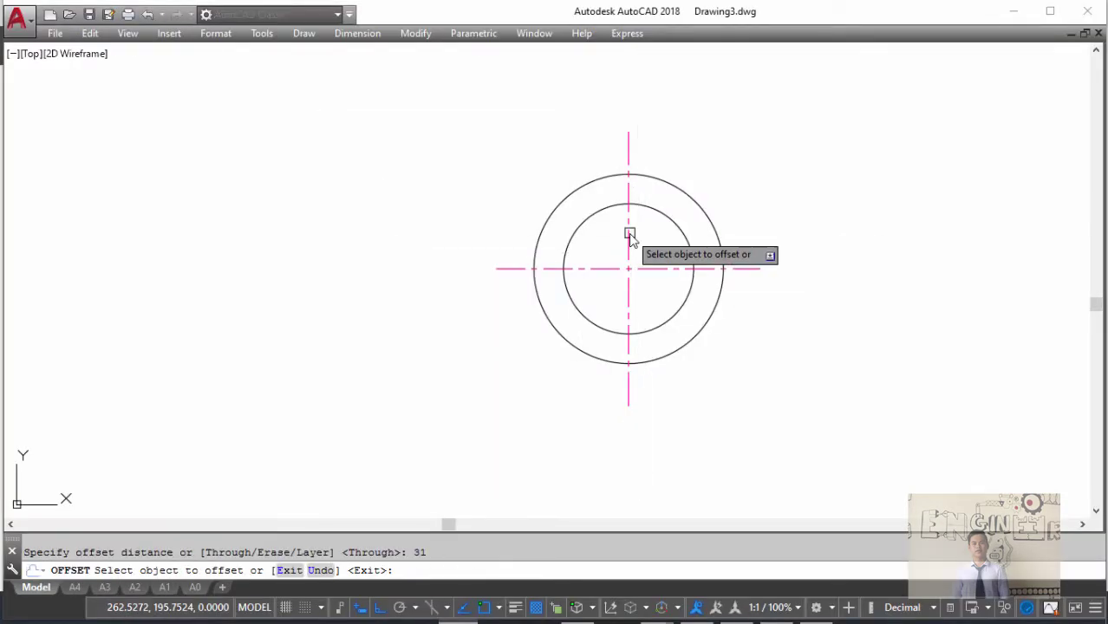
click(629, 236)
click(476, 240)
key(Escape)
- Try a trim, cancel it, and go back to the heart reference image
scroll(591, 258, up, 4)
text(tr)
key(Return)
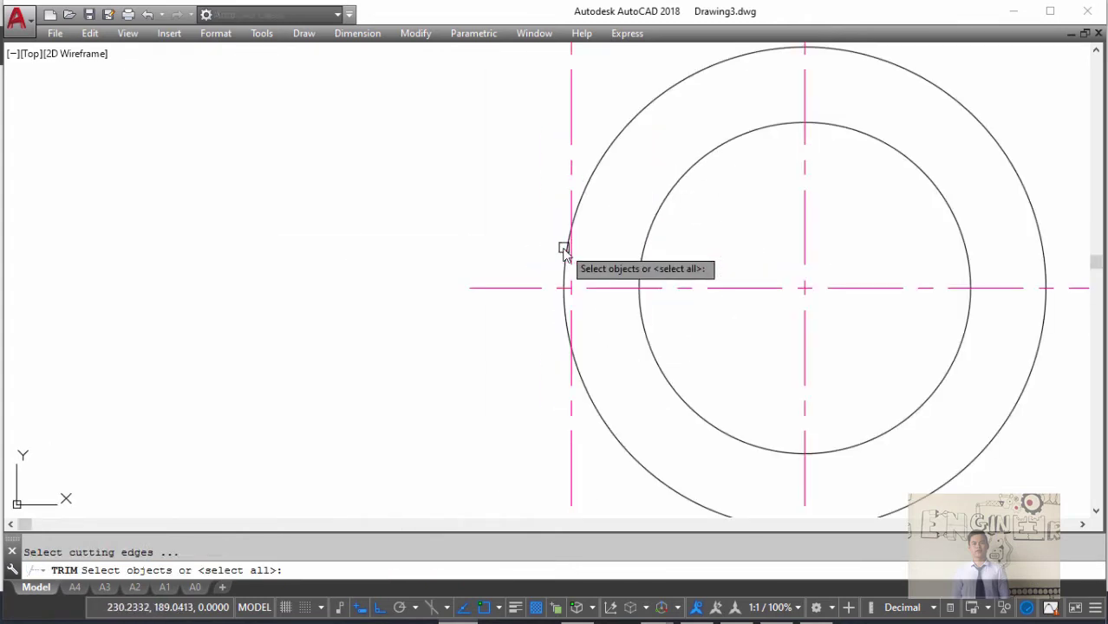
key(Escape)
key(Return)
key(Return)
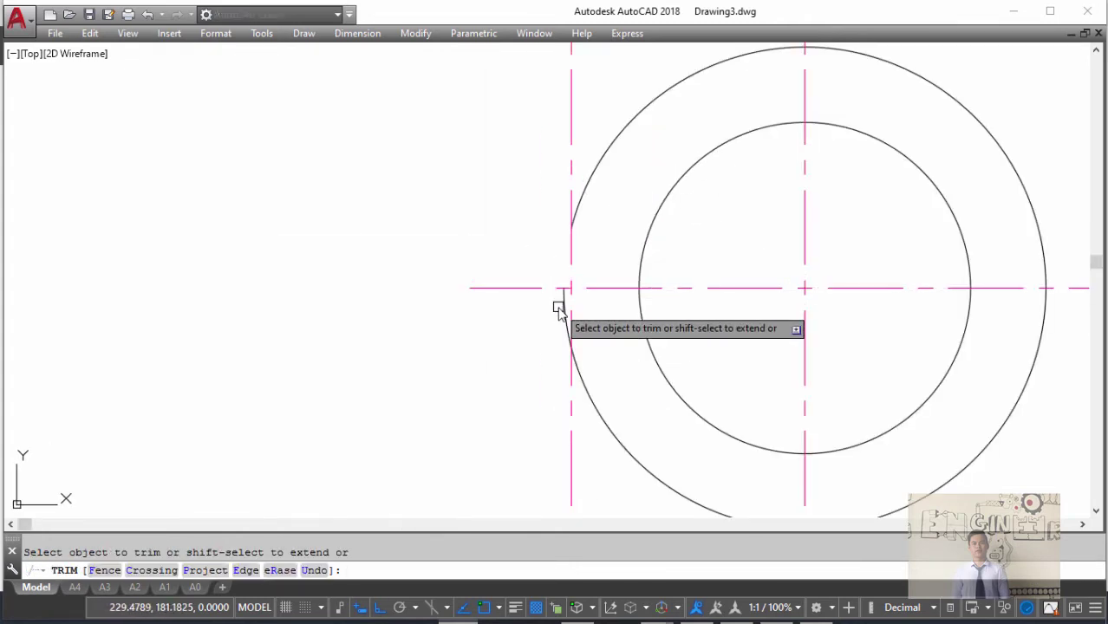
click(559, 302)
key(Escape)
scroll(592, 269, down, 4)
key(alt+Tab)
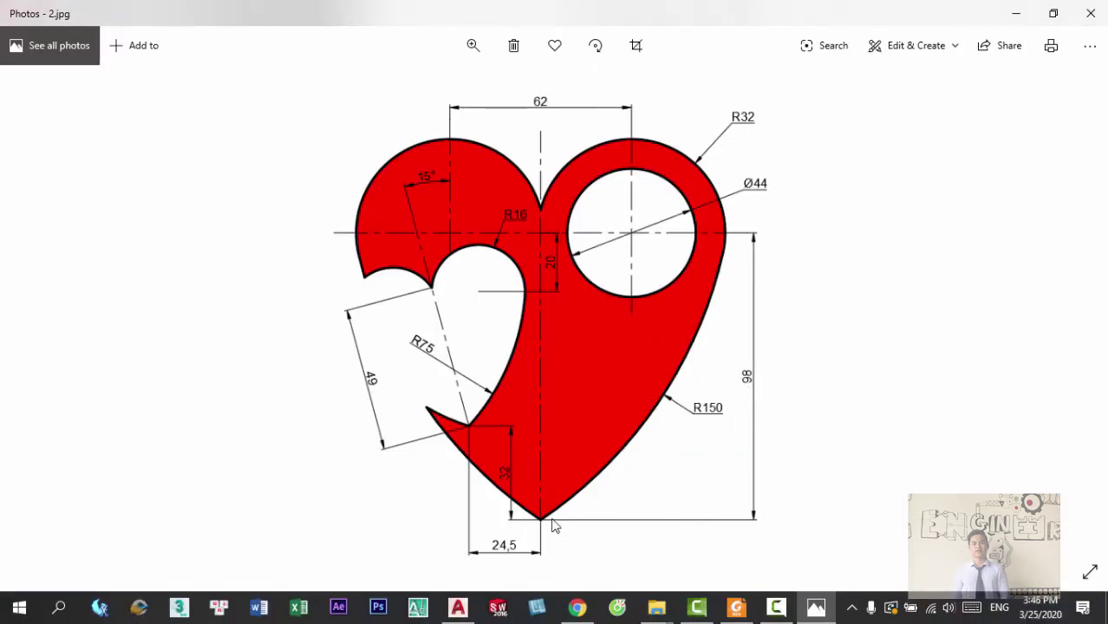
- Offset the horizontal centreline 98 units below the circles
key(alt+Tab)
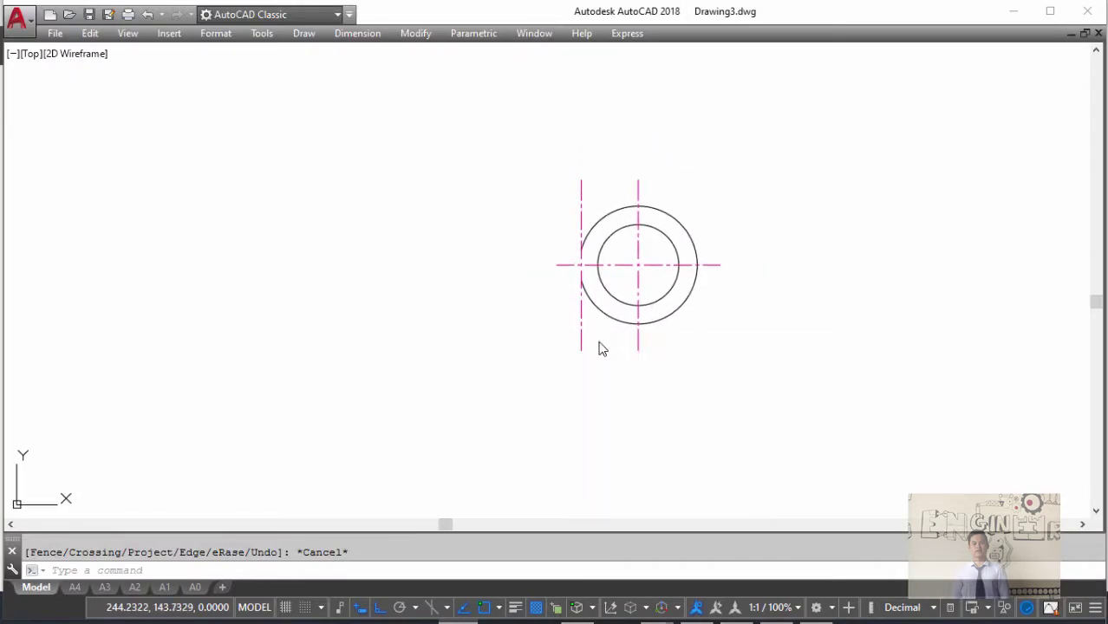
text(o)
key(Return)
text(98)
key(Return)
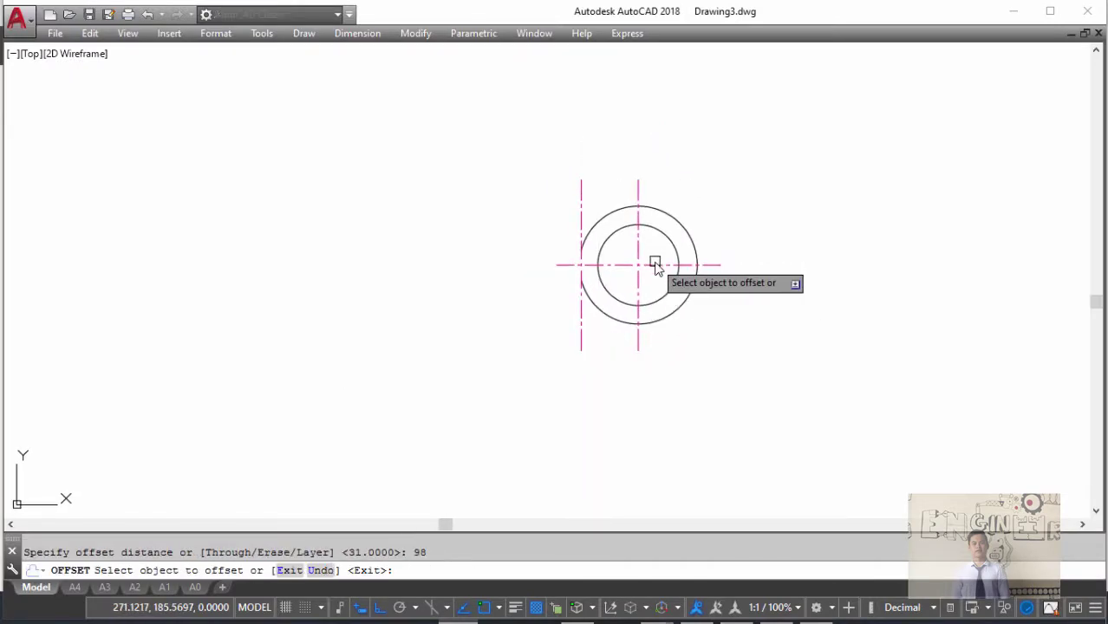
click(656, 264)
click(643, 353)
key(Return)
- Extend the left vertical centreline down to the new line and trim the stub beyond it
text(ex)
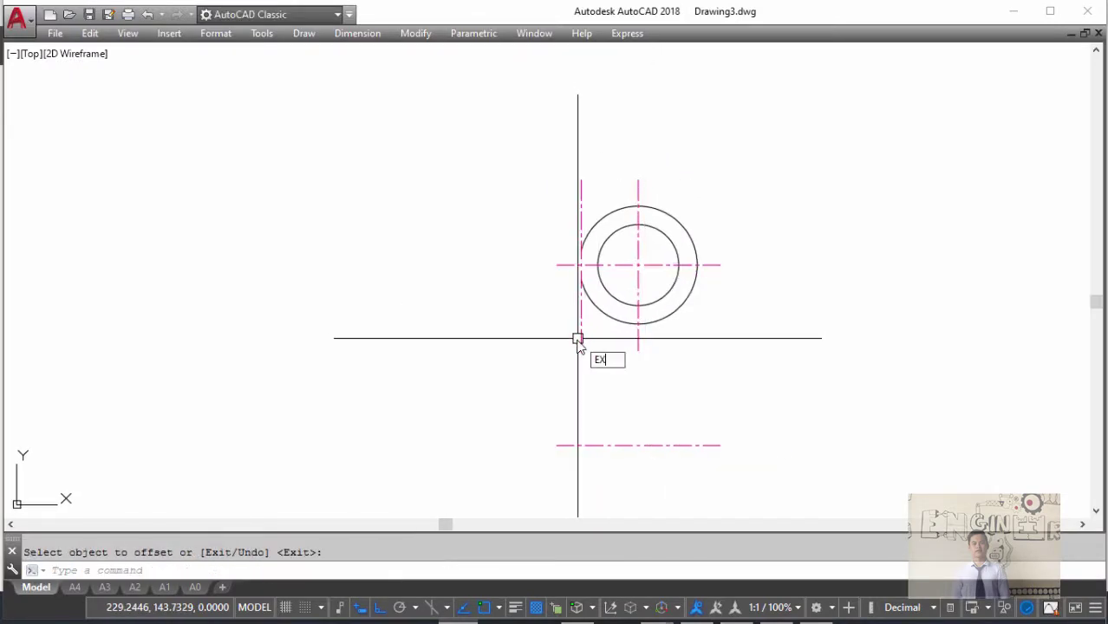
key(Return)
key(Return)
click(579, 338)
key(Escape)
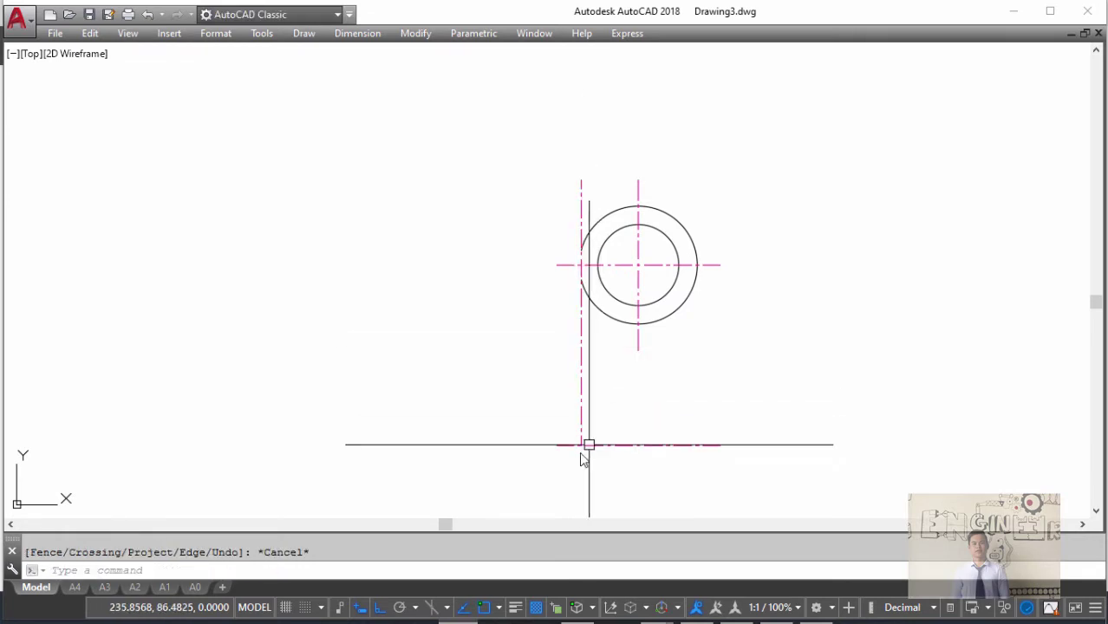
text(tr)
key(Return)
key(Return)
click(567, 446)
key(Escape)
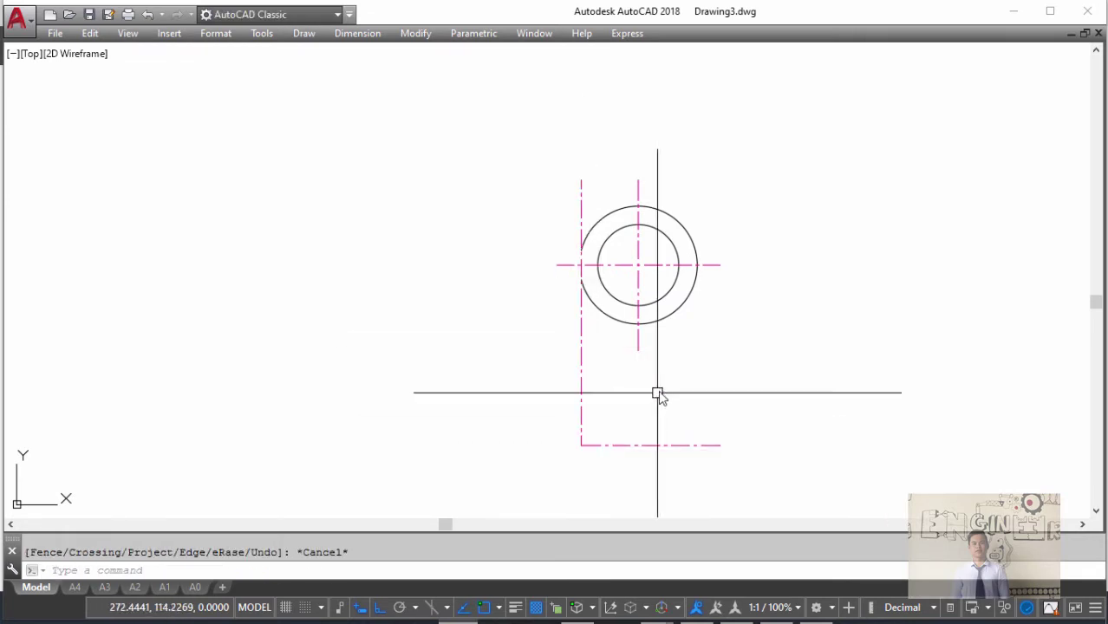
key(alt+Tab)
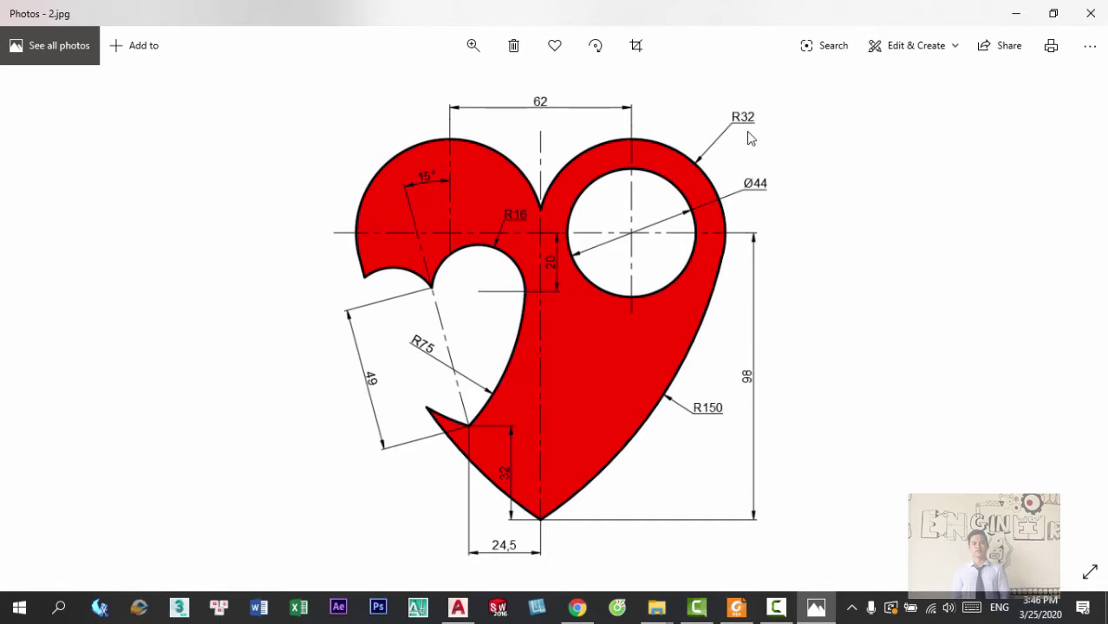
- Draw a radius-118 circle at the circles' centre, then start a circle at the lower centreline intersection
key(alt+Tab)
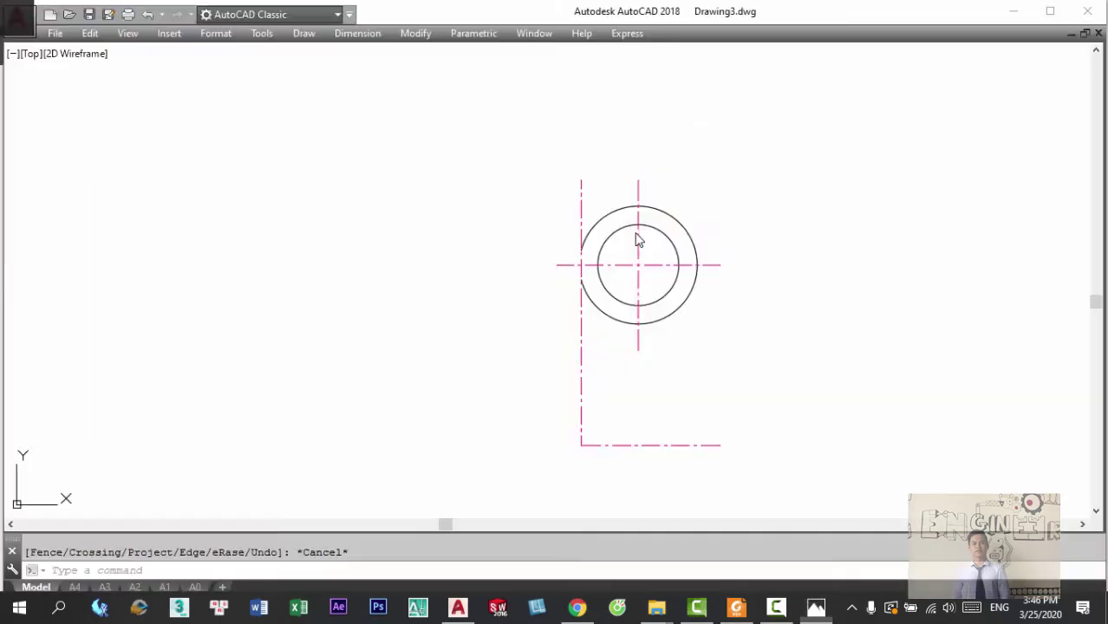
text(c)
key(Return)
click(638, 265)
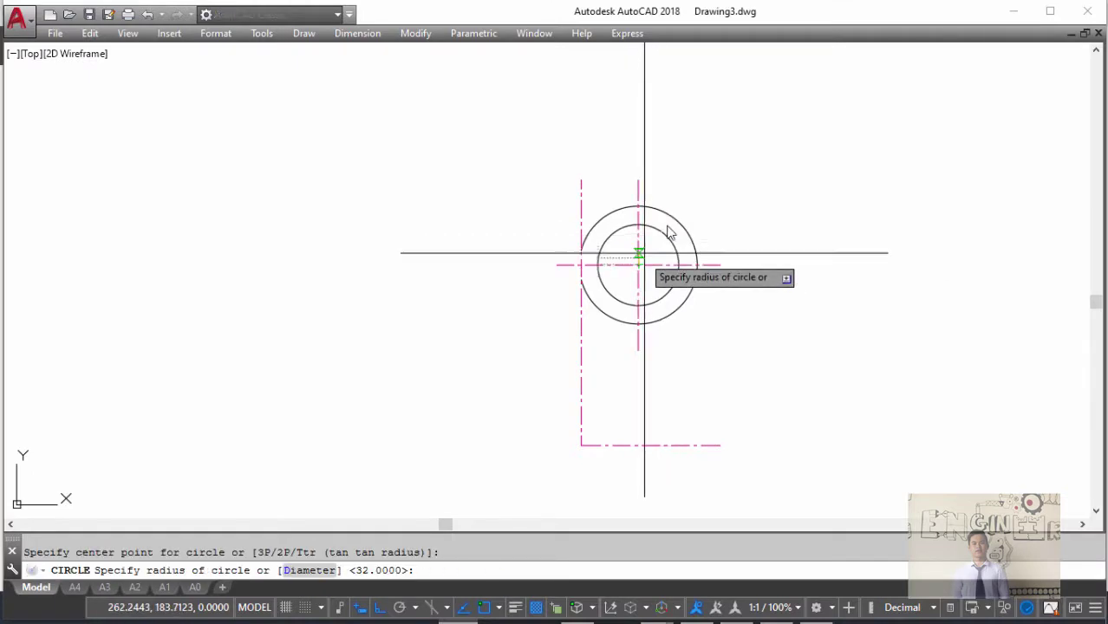
text(118)
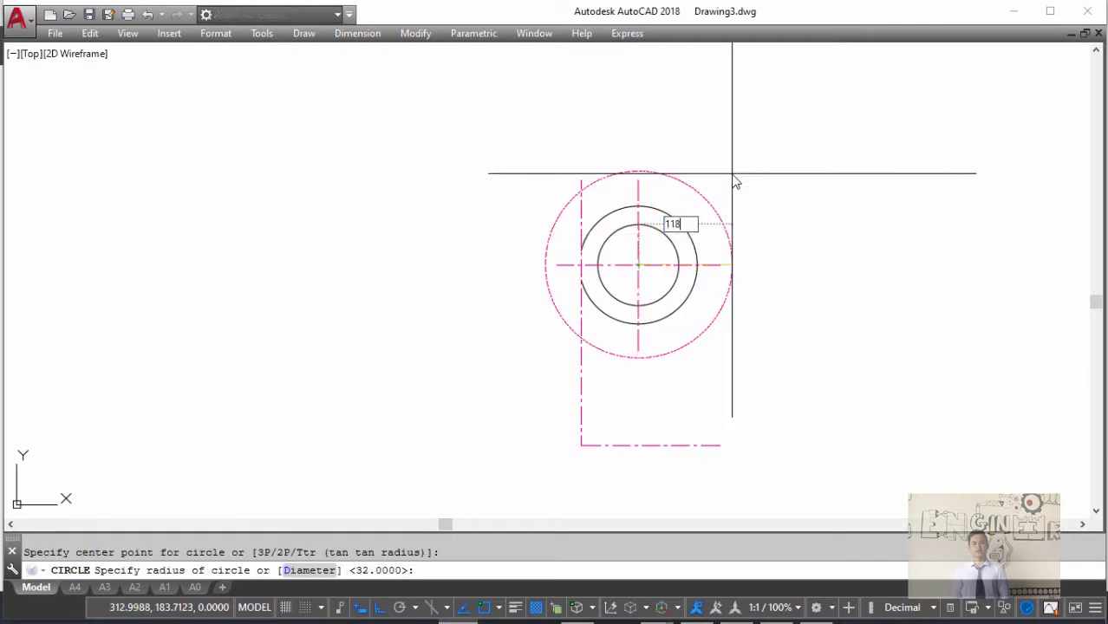
key(Return)
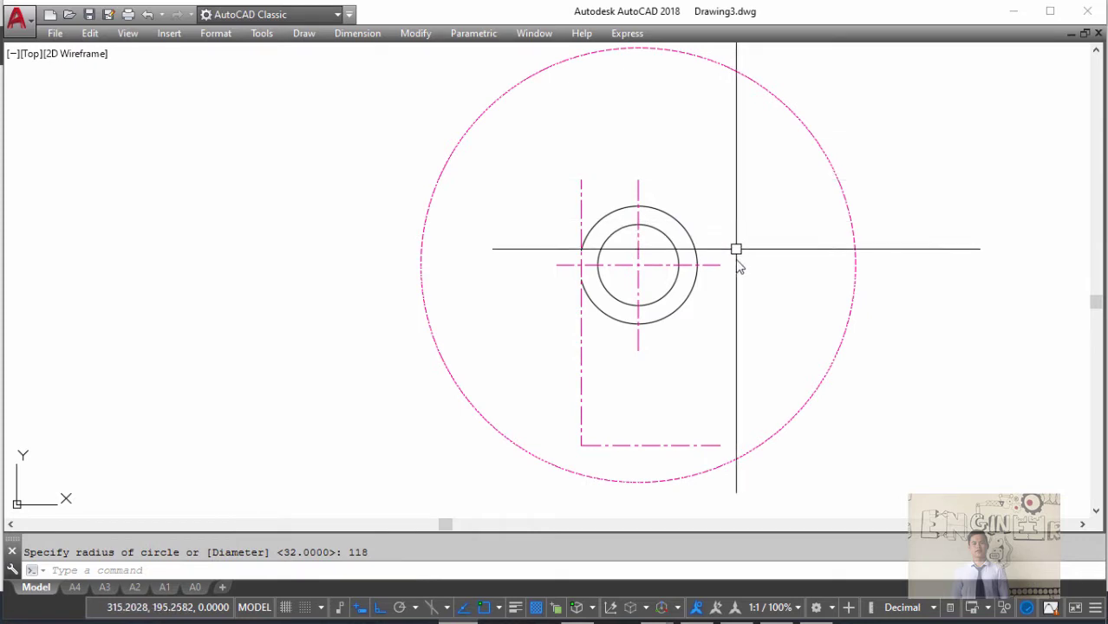
key(Return)
click(587, 448)
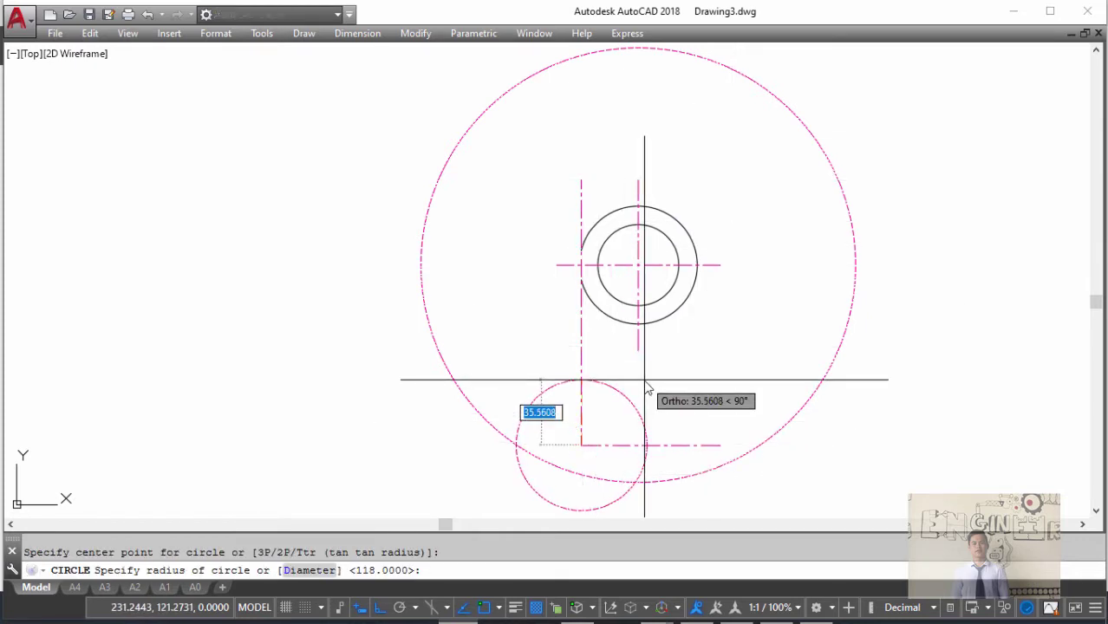
- Draw the R150 construction circles and delete the two helper circles
text(158)
key(Return)
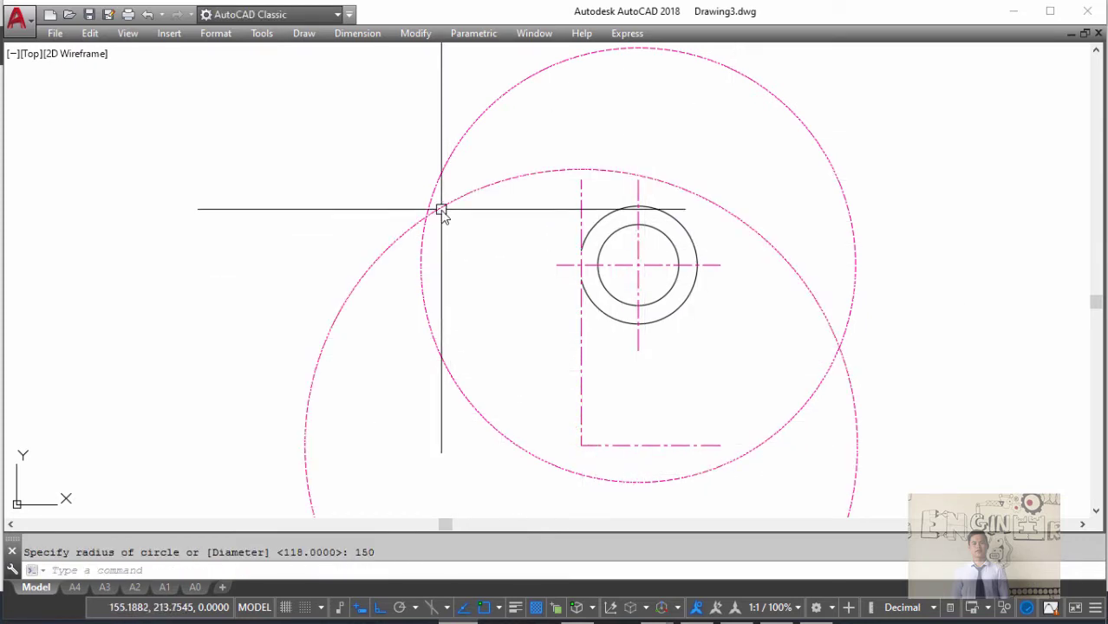
key(Return)
click(426, 217)
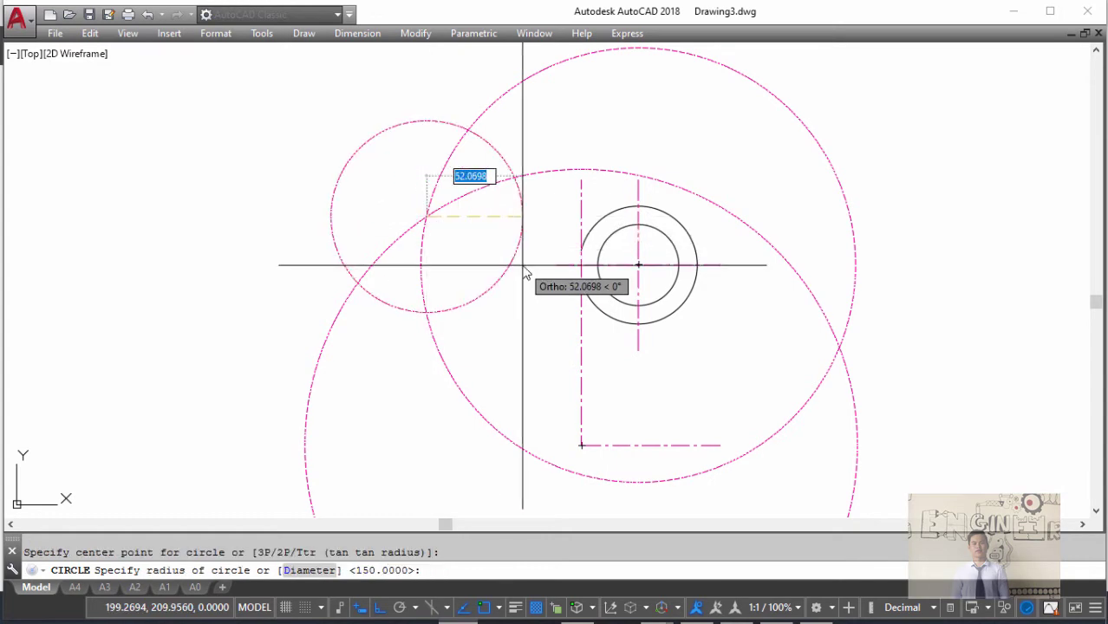
text(150)
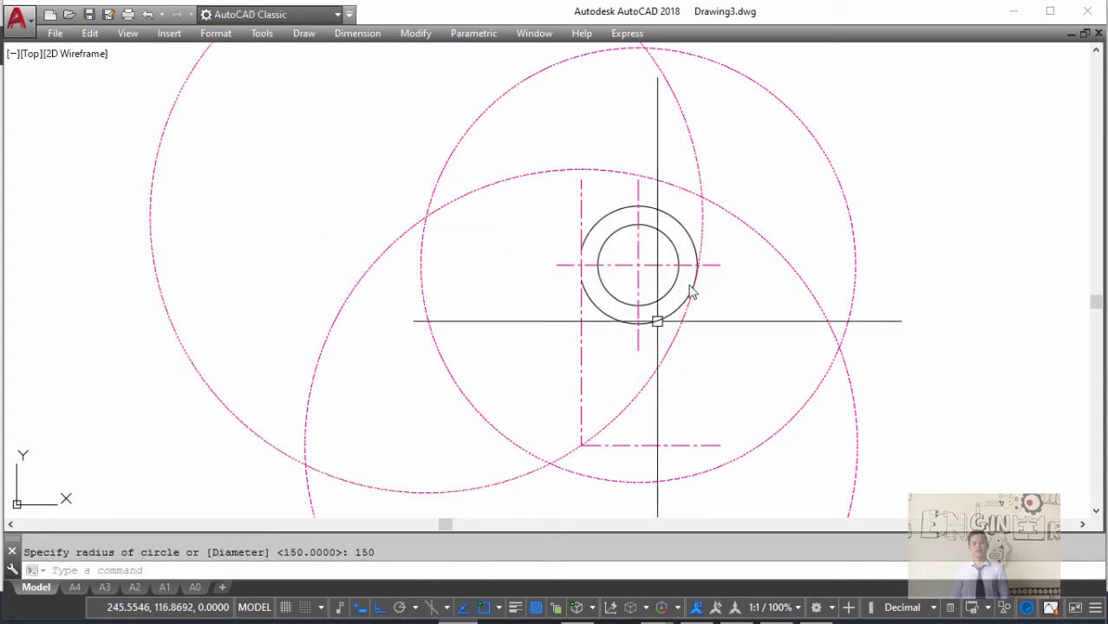
click(874, 354)
click(823, 324)
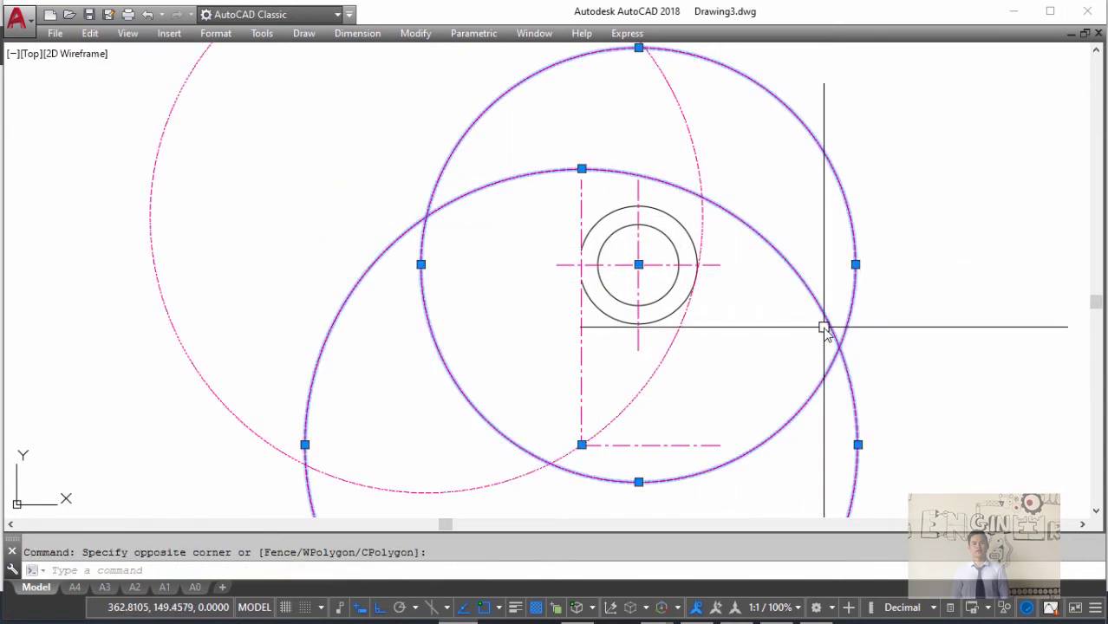
text(E)
key(Delete)
- Trim the excess of the R150 circle so only the heart-side arc remains
text(tr)
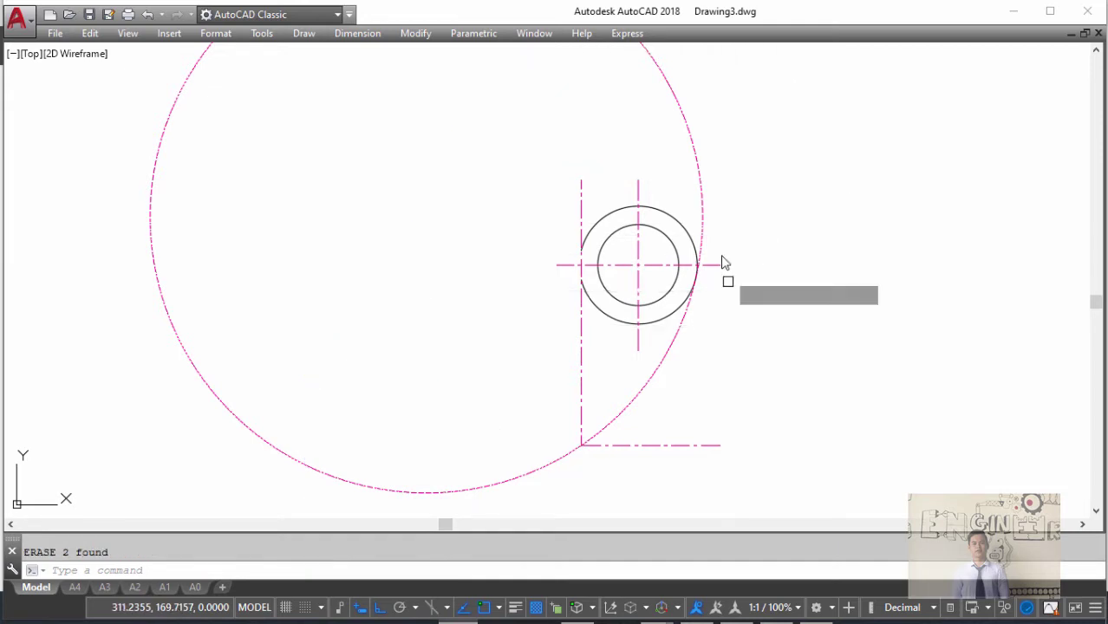
key(Return)
key(Return)
scroll(706, 260, up, 3)
scroll(685, 256, up, 2)
click(641, 236)
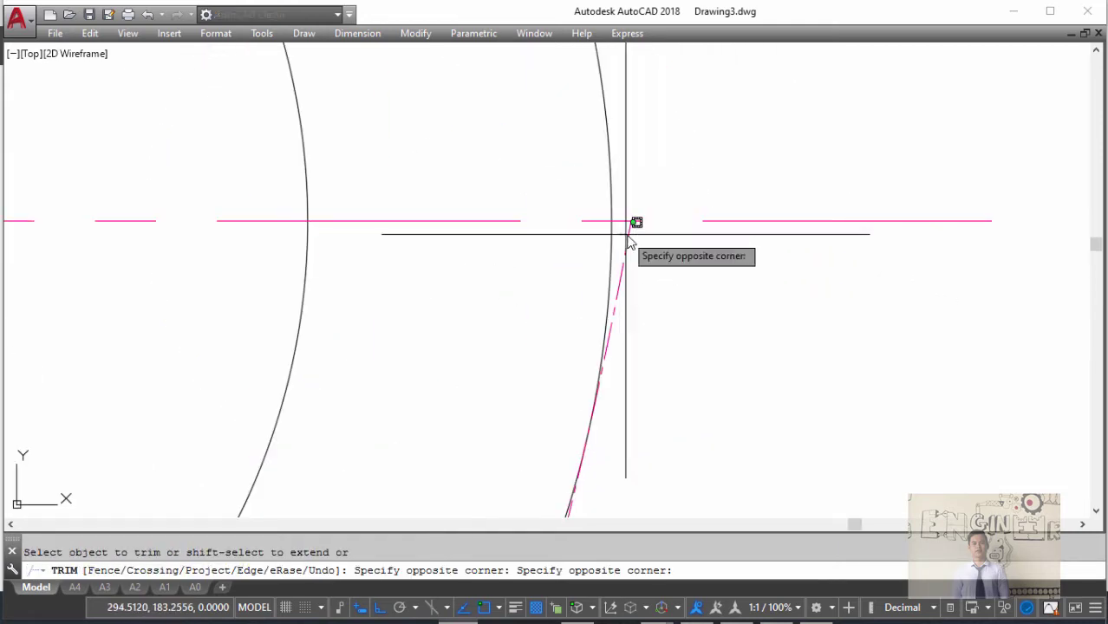
click(633, 227)
scroll(659, 269, down, 3)
scroll(728, 251, down, 2)
scroll(754, 205, down, 3)
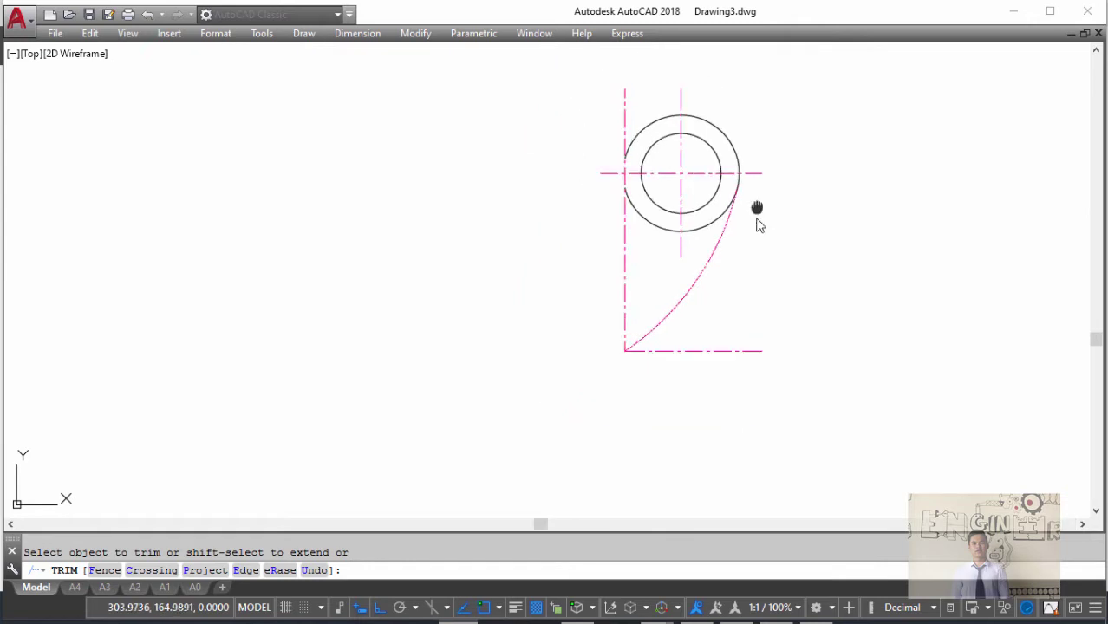
middle_drag(757, 208, 751, 272)
key(Escape)
- Match the dashed R150 arc to the outer circle's properties so it becomes solid
text(ma)
key(Return)
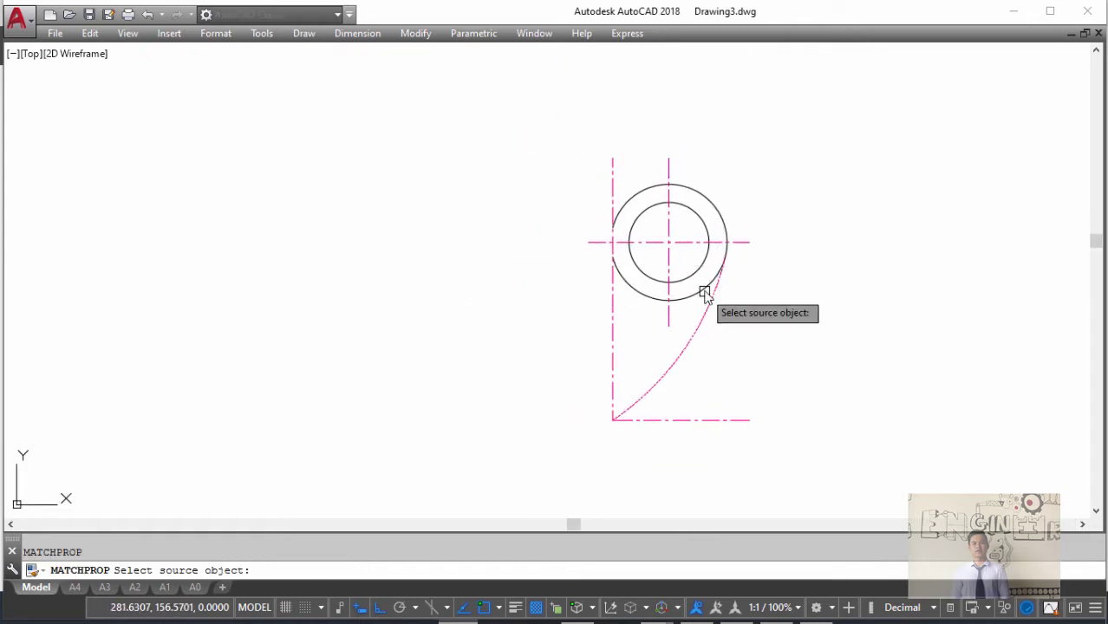
click(711, 286)
click(709, 291)
key(Escape)
text(ymcur)
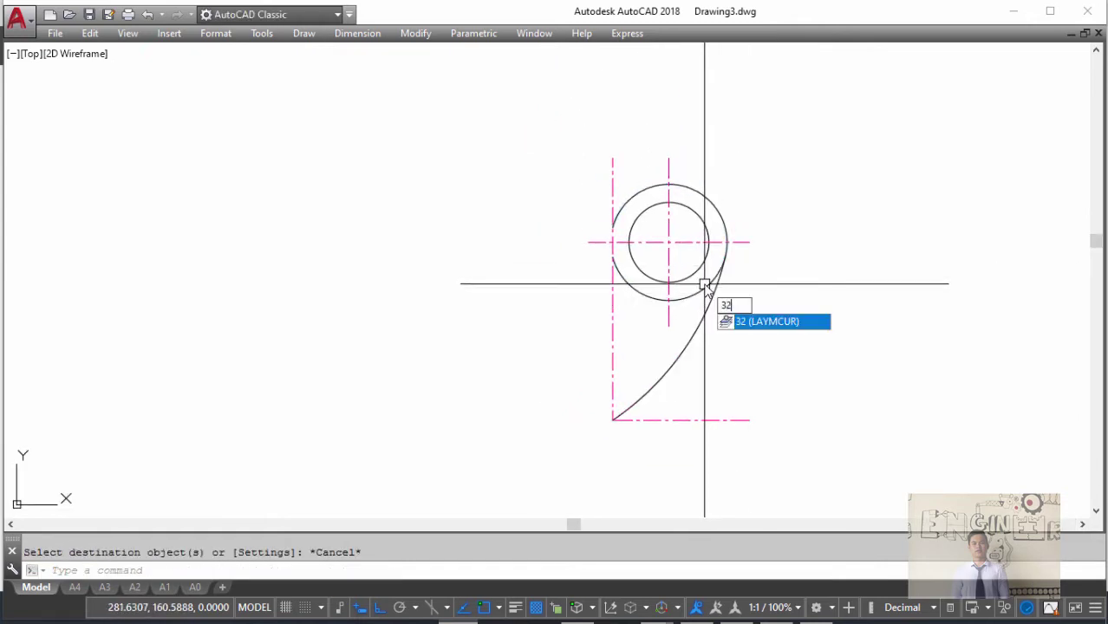
key(Return)
key(Escape)
middle_drag(704, 291, 693, 294)
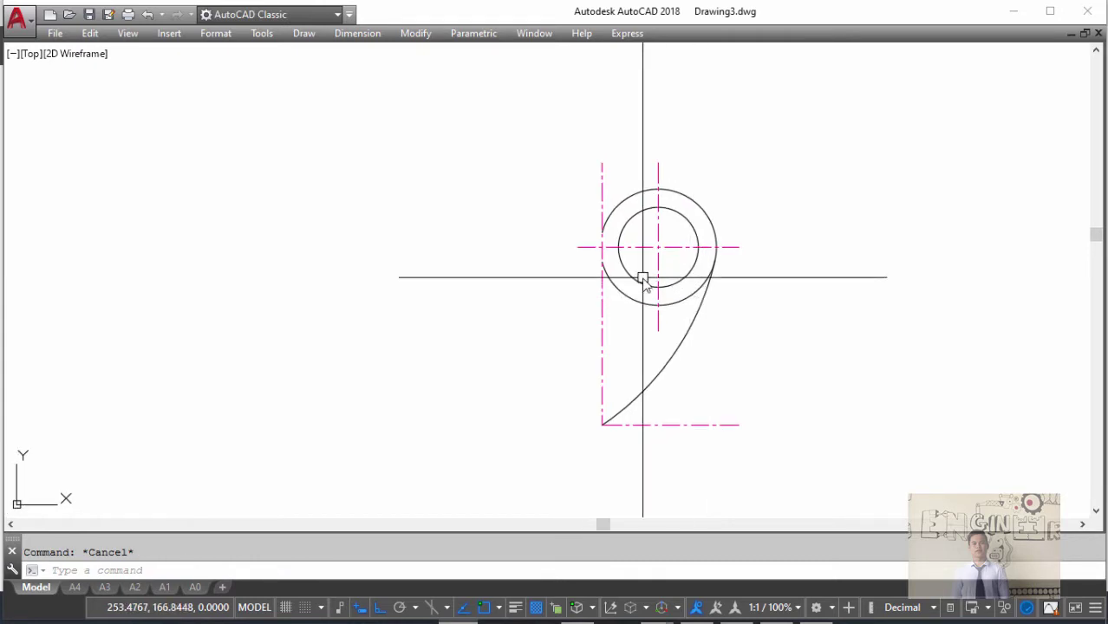
scroll(672, 309, up, 2)
- Trim away the lower part of the outer R32 circle at the R150 arc
text(tr)
key(Return)
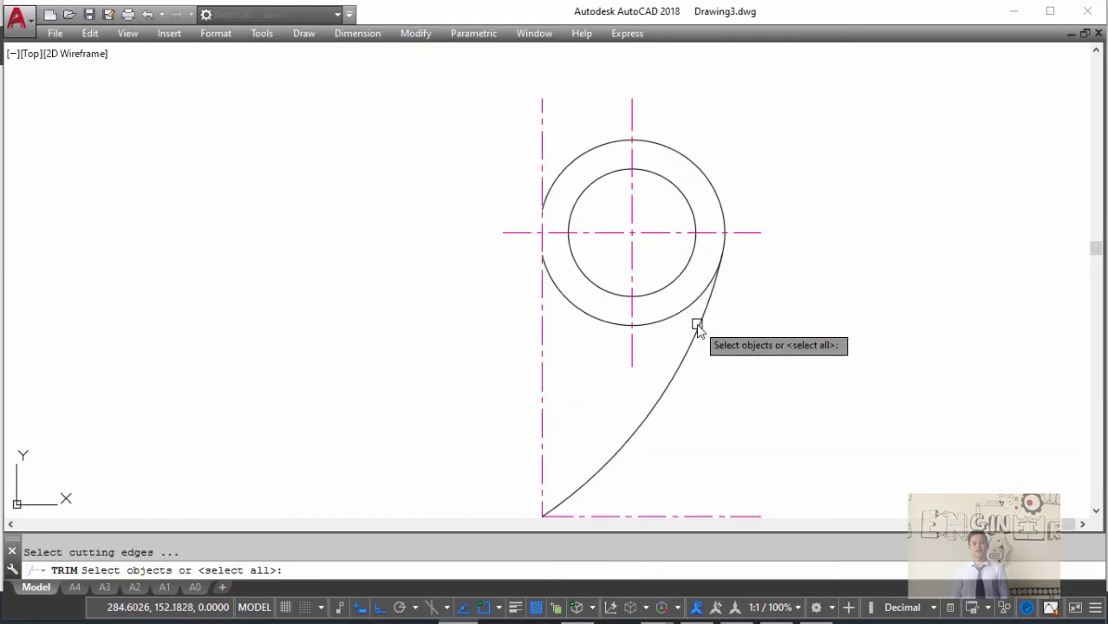
click(693, 317)
key(Return)
click(685, 311)
key(Escape)
click(737, 266)
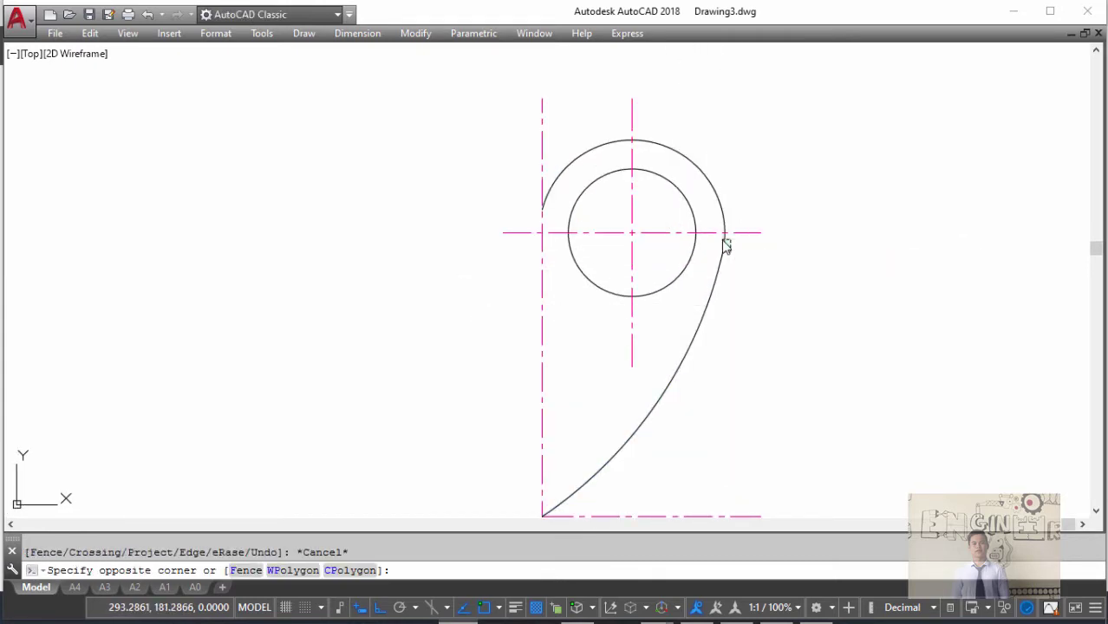
click(719, 253)
- Mirror the arc and curve about the vertical centreline, keeping the original half
click(716, 275)
text(mi)
key(Return)
scroll(611, 379, down, 2)
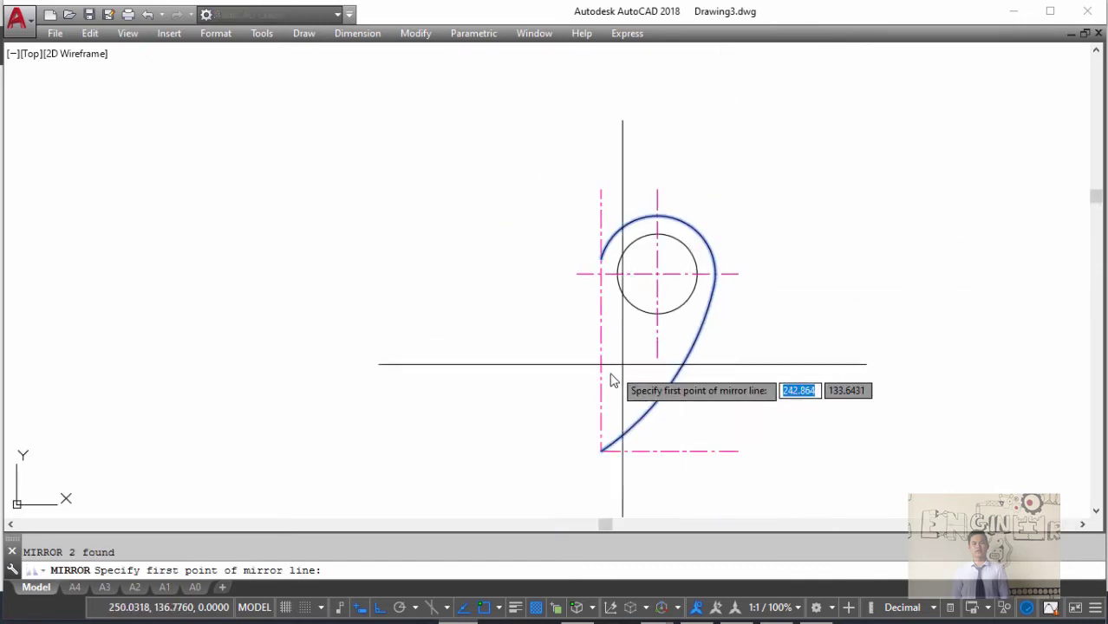
click(602, 373)
click(598, 310)
middle_drag(597, 310, 620, 305)
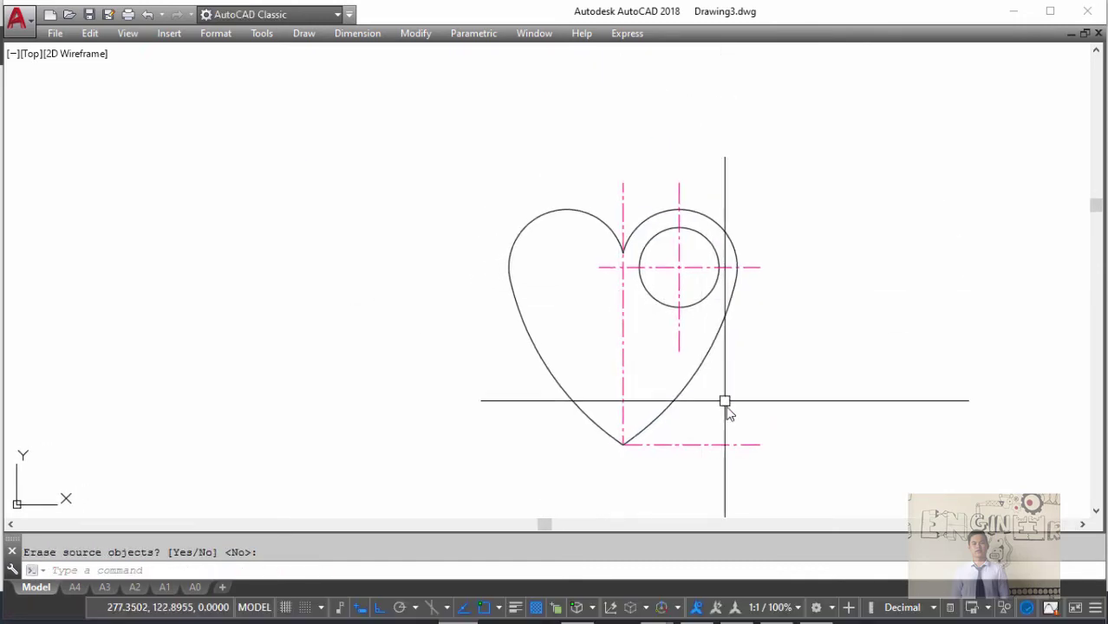
key(Return)
- Erase the lower horizontal centreline, then glance at the heart reference image
click(739, 445)
text(e)
key(Return)
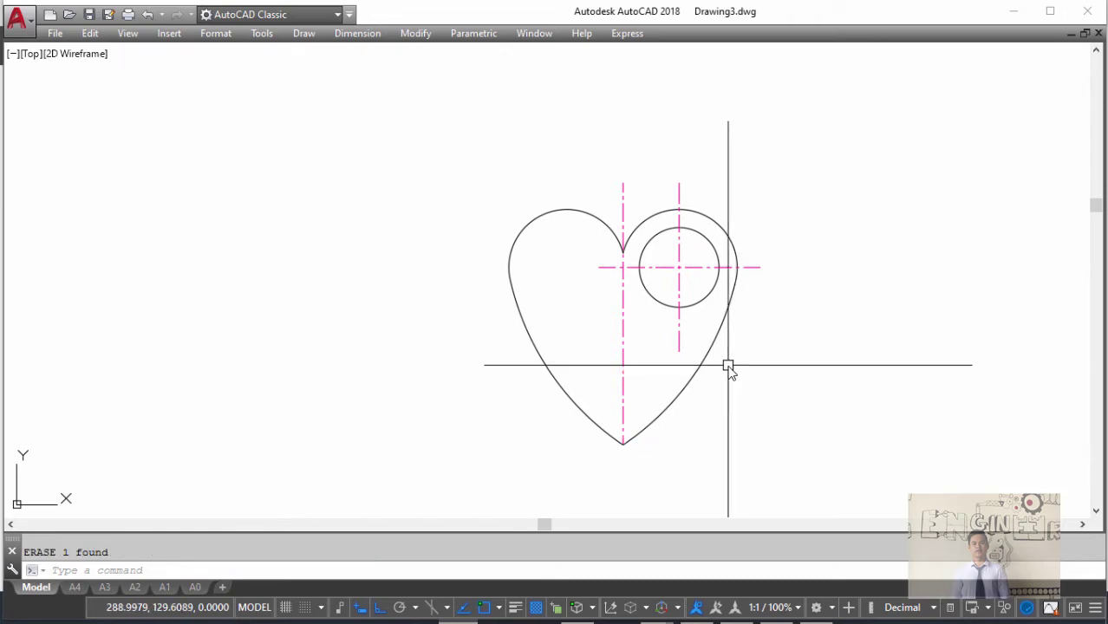
key(alt+Tab)
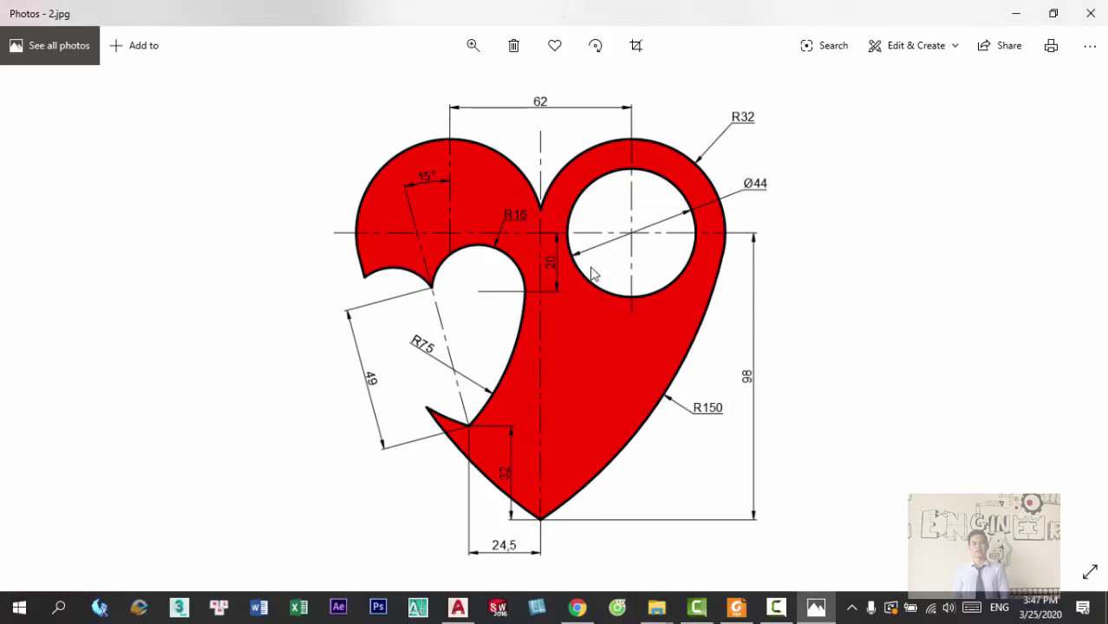
key(alt+Tab)
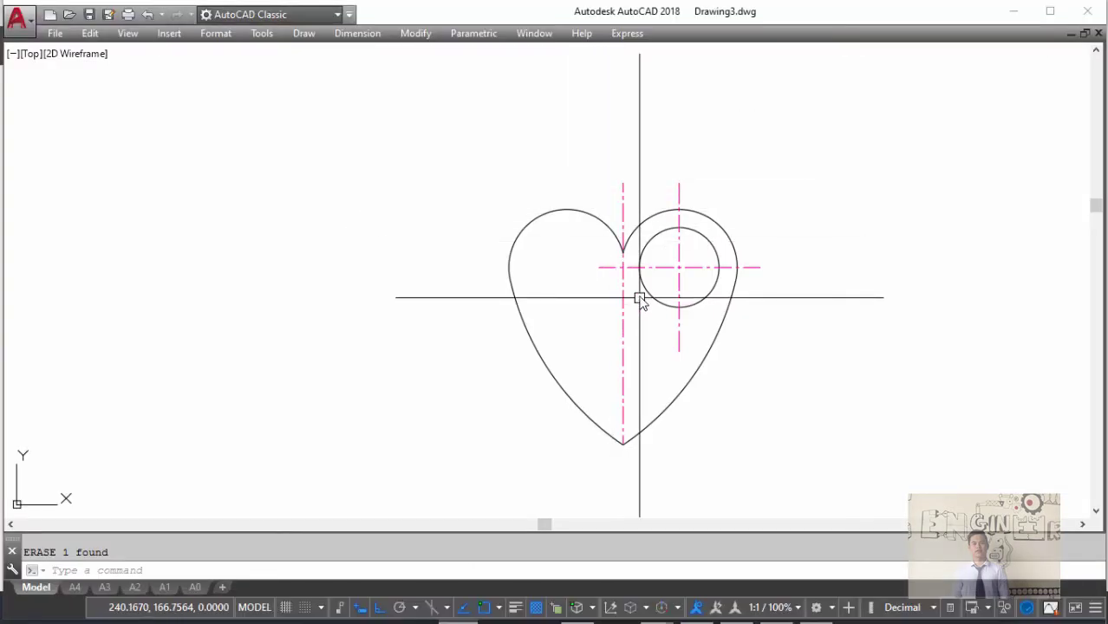
text(o)
key(Return)
key(Return)
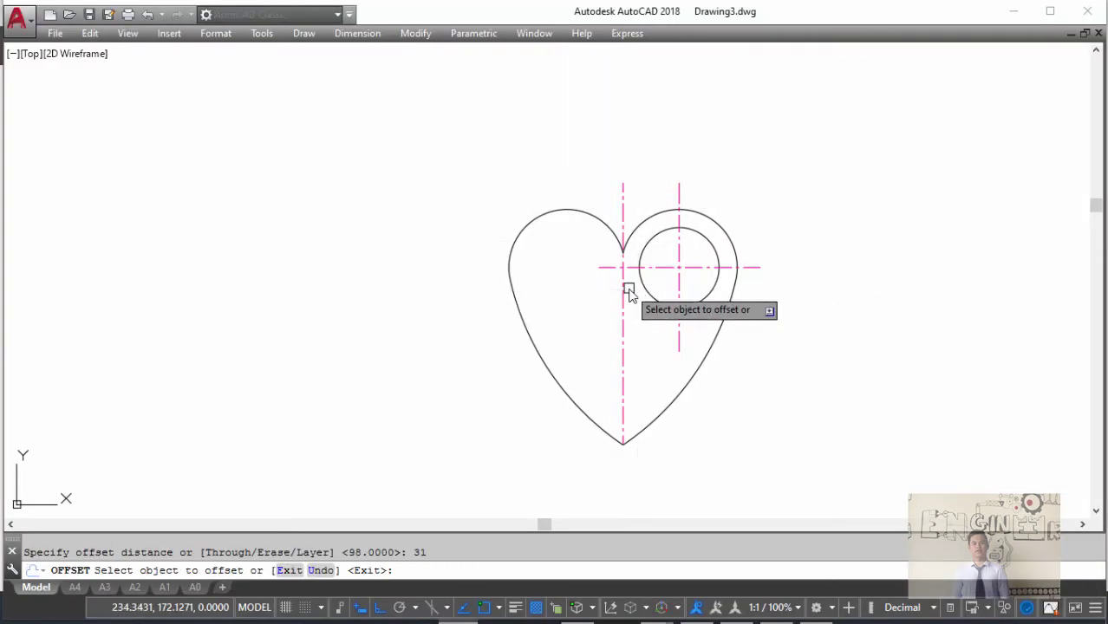
click(623, 290)
key(Escape)
key(alt+Tab)
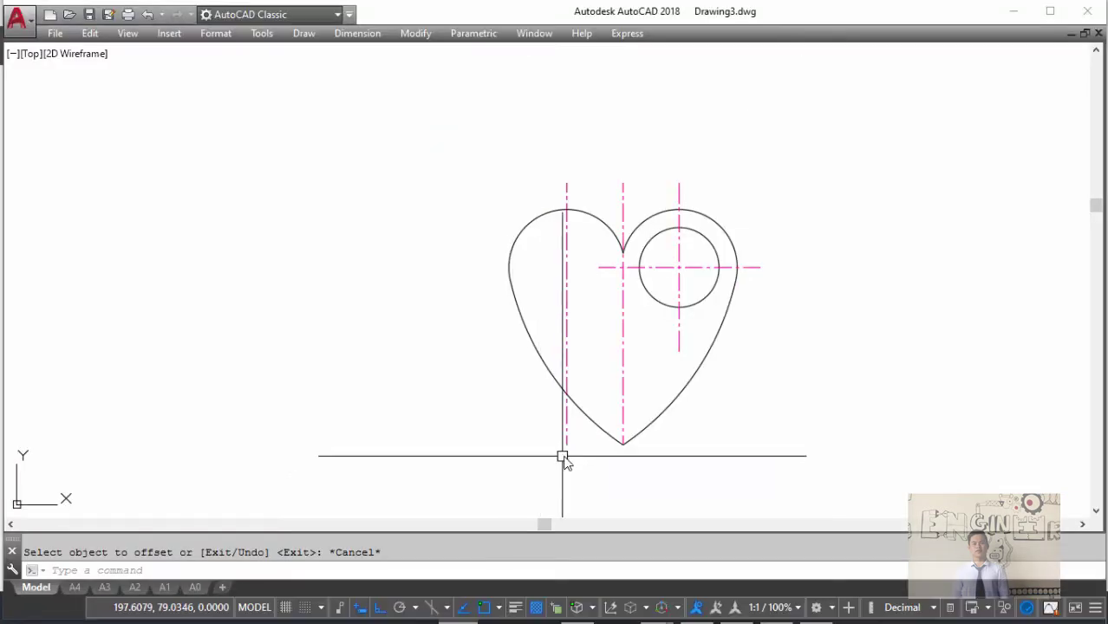
click(567, 426)
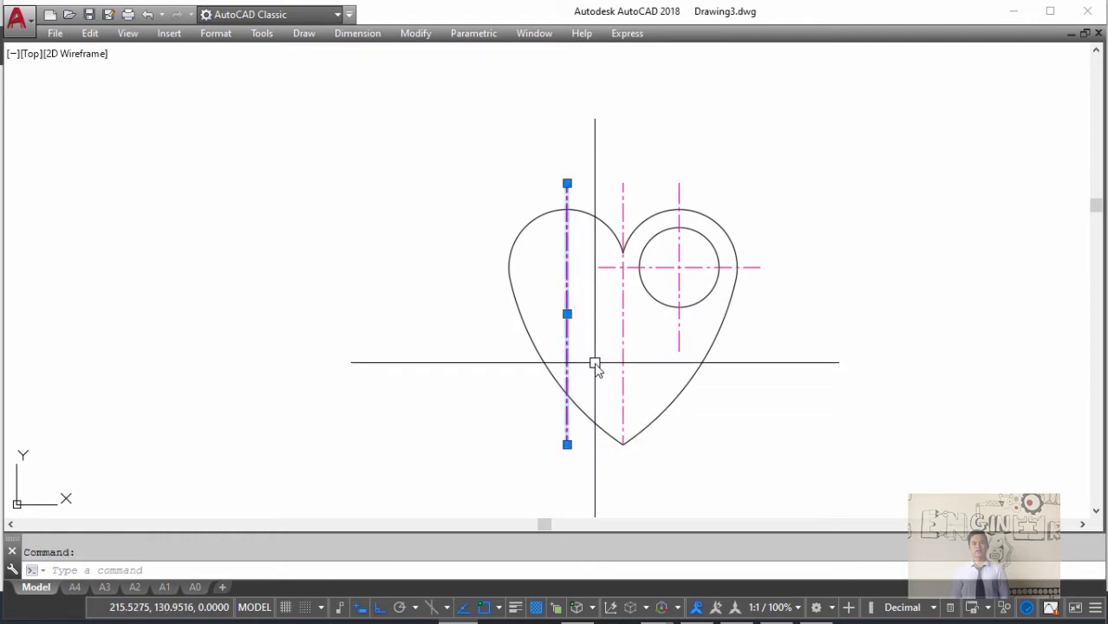
key(Delete)
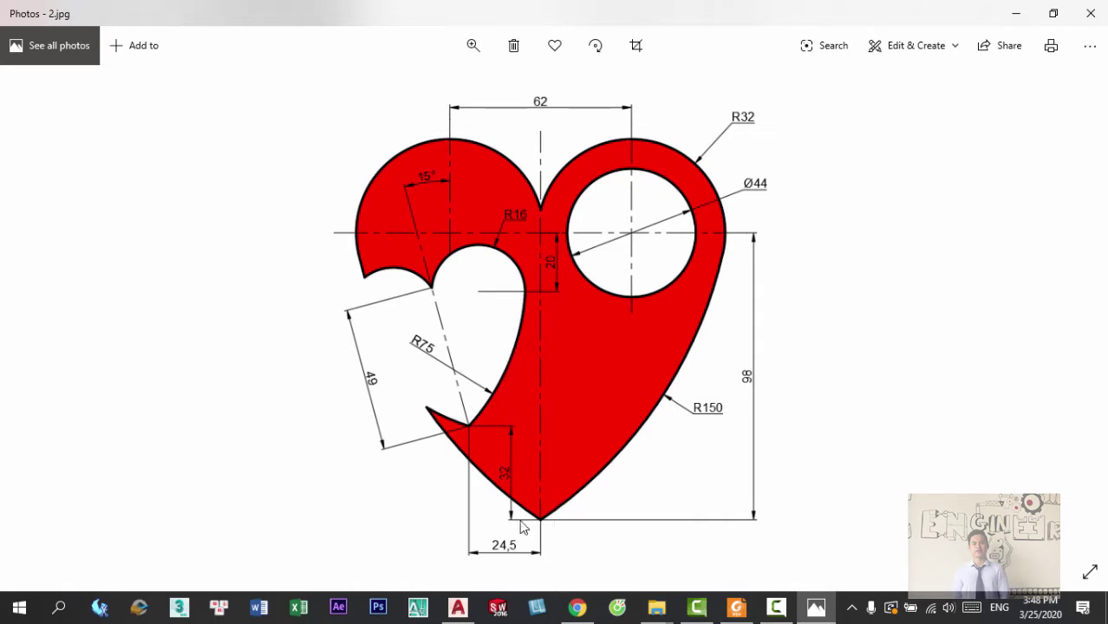
- Return from the Photos reference to the AutoCAD heart drawing
key(alt+Tab)
- Start a line, tracking 32 upward from the heart's bottom tip
middle_drag(628, 457, 585, 441)
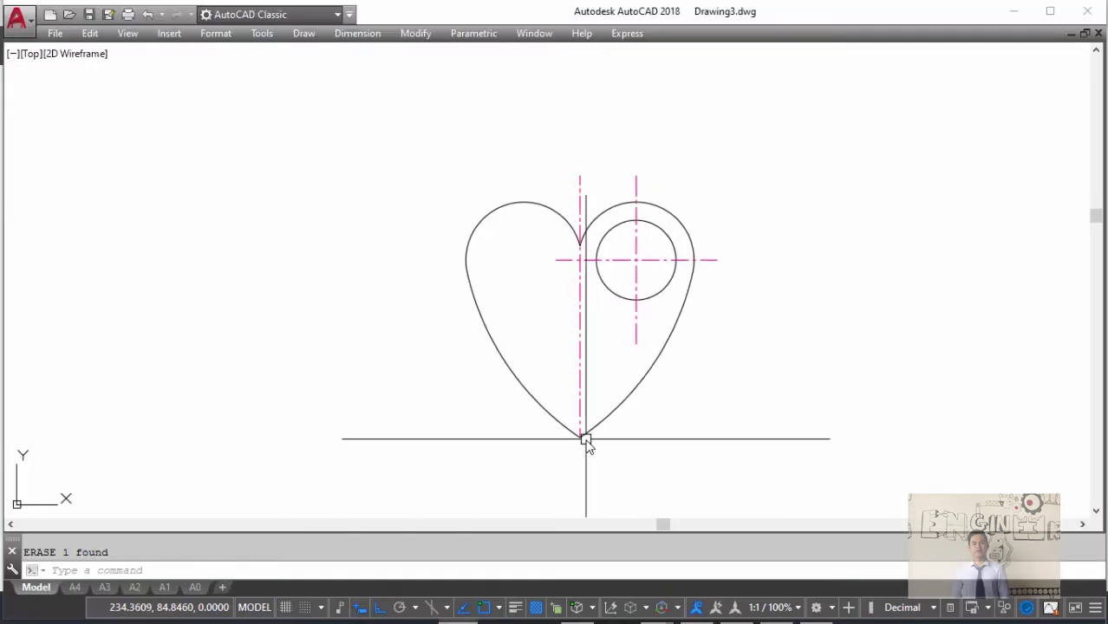
text(l)
key(Return)
text(TK)
key(Return)
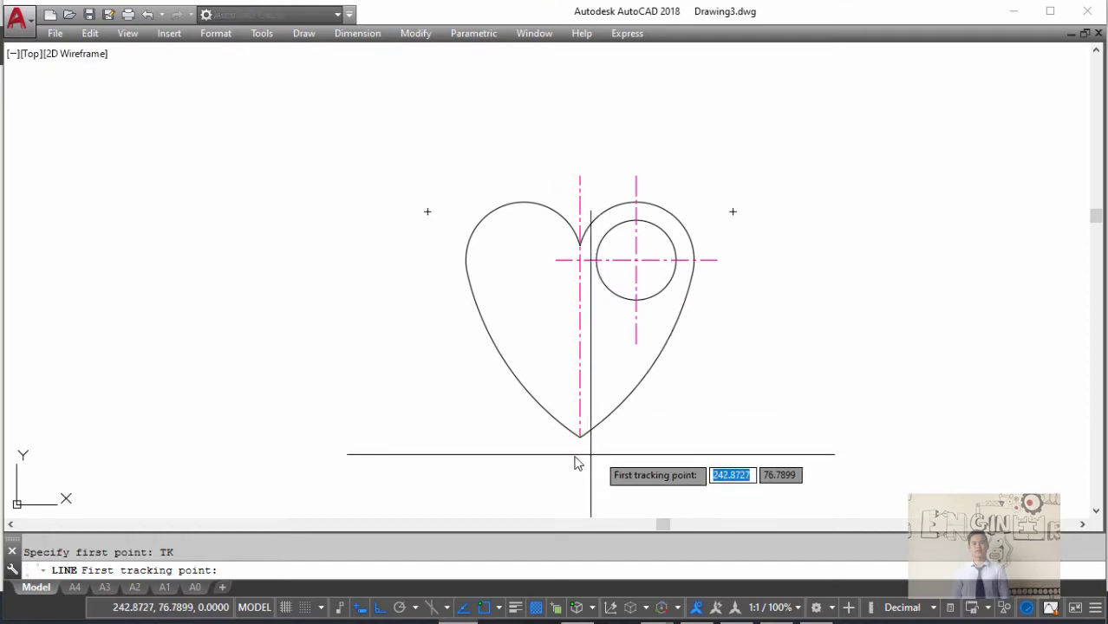
click(579, 437)
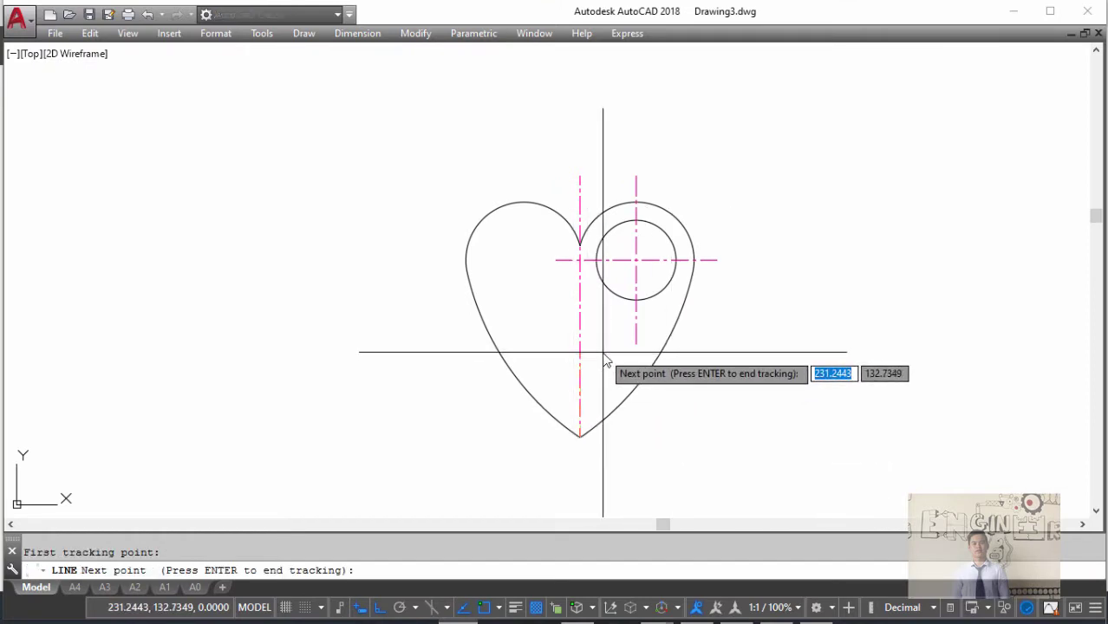
text(32)
key(Return)
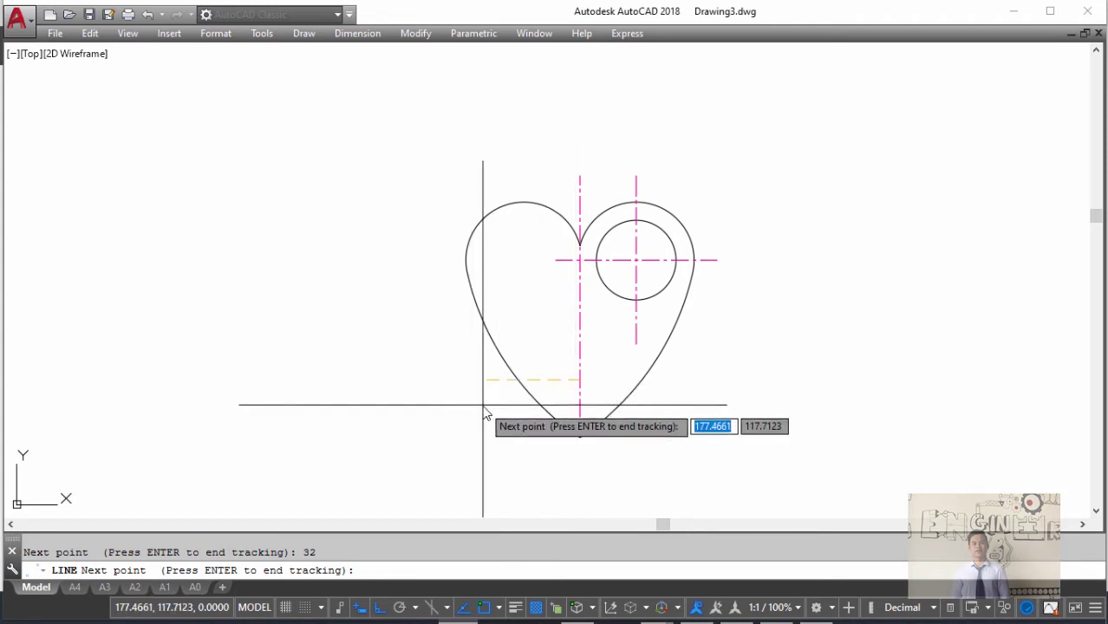
- Add a 24.5 leftward tracking offset to fix the line's start point
key(alt+Tab)
key(alt+Tab)
text(2)
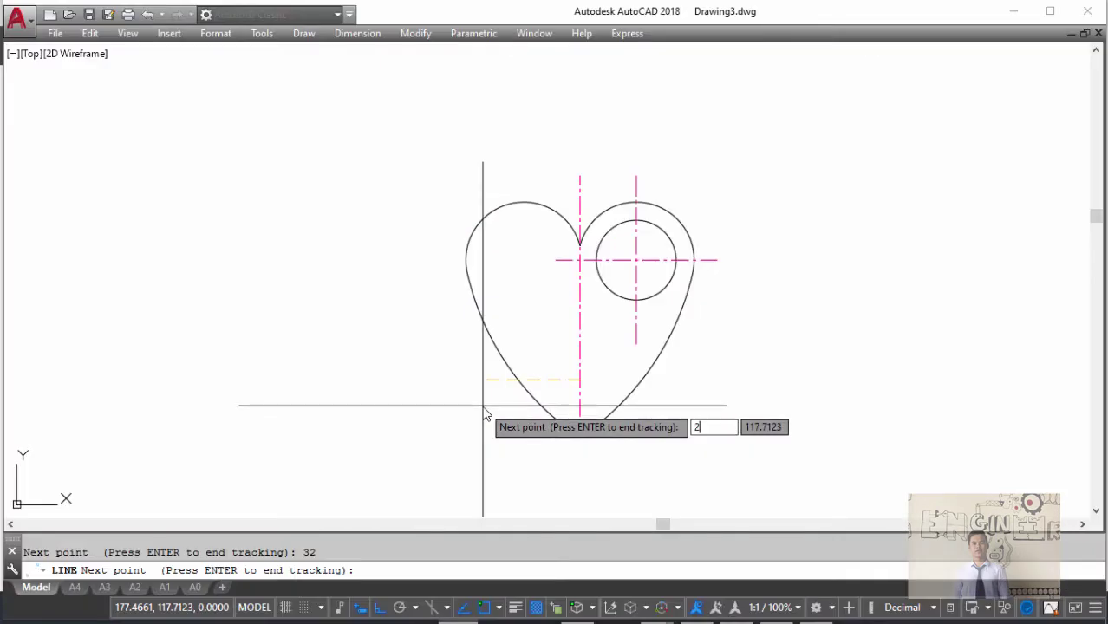
text(4.5)
key(Return)
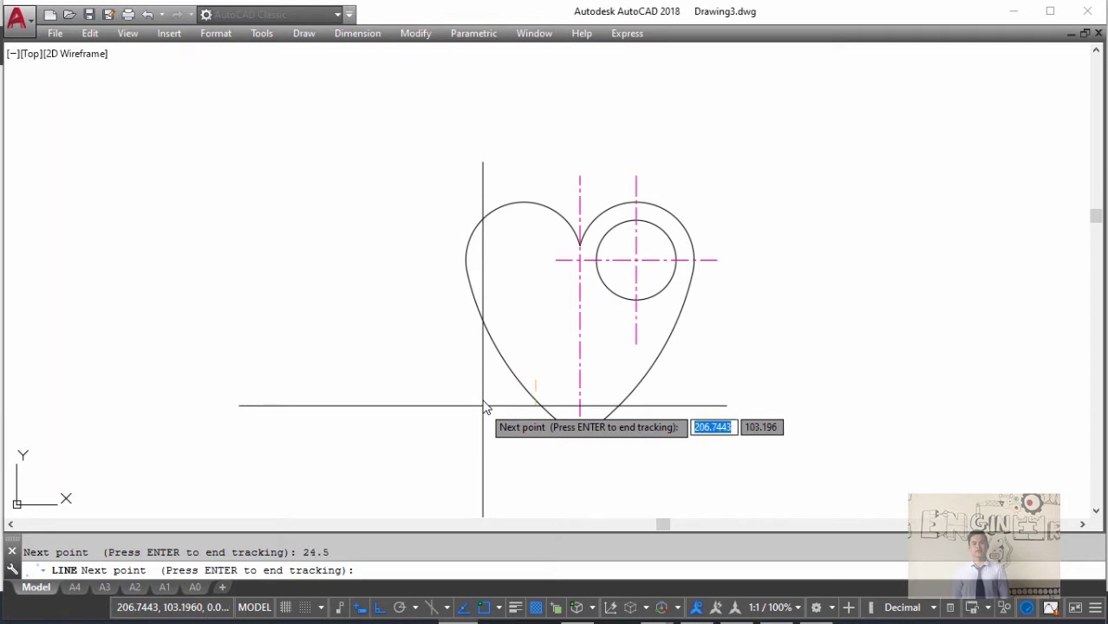
key(Return)
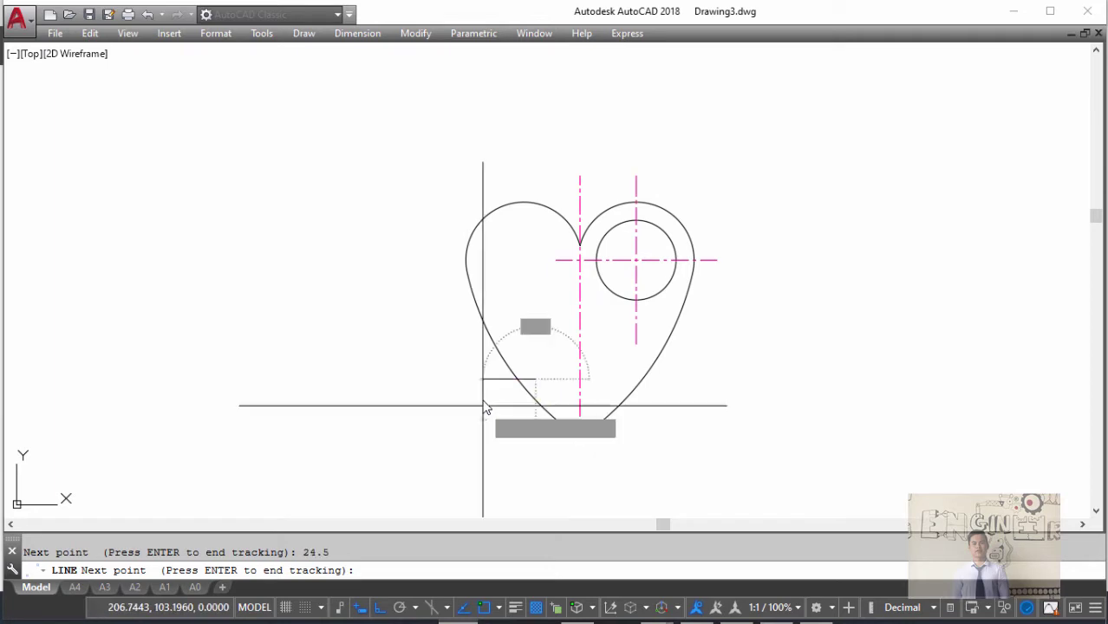
scroll(533, 271, up, 4)
scroll(530, 269, down, 3)
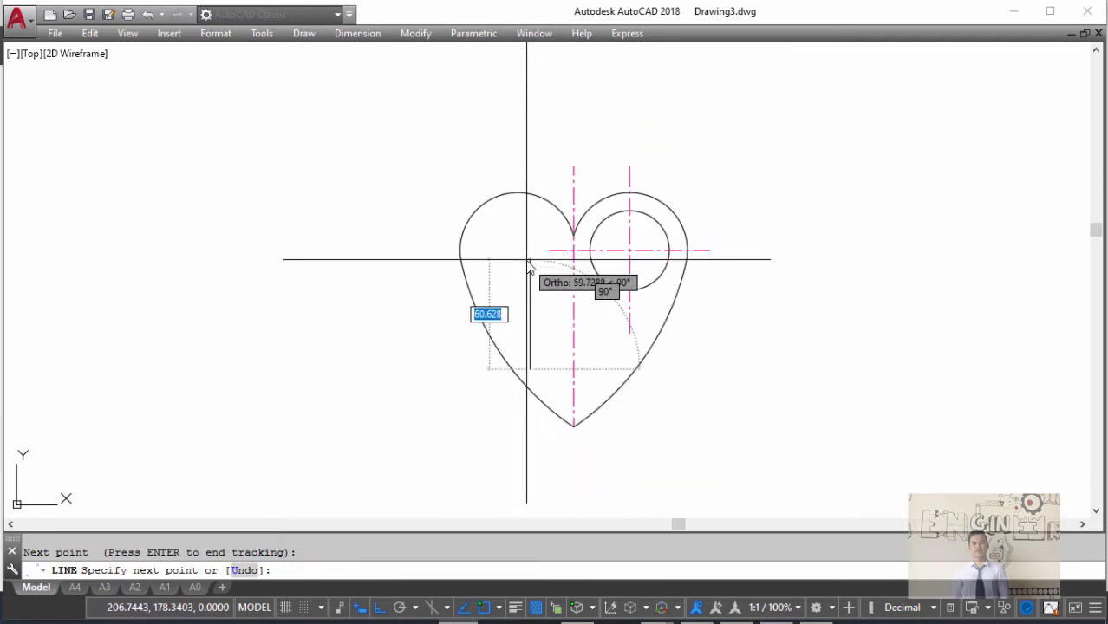
scroll(528, 260, down, 1)
key(alt+Tab)
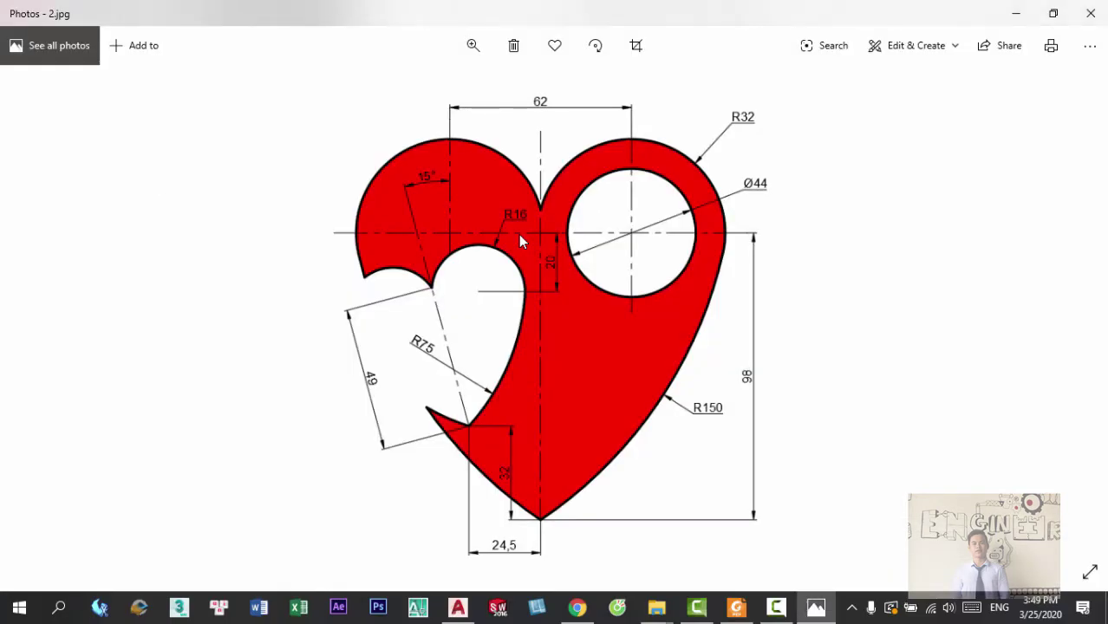
- Try a 49-long segment at 15°, undo it, and recheck the reference image
key(alt+Tab)
text(4)
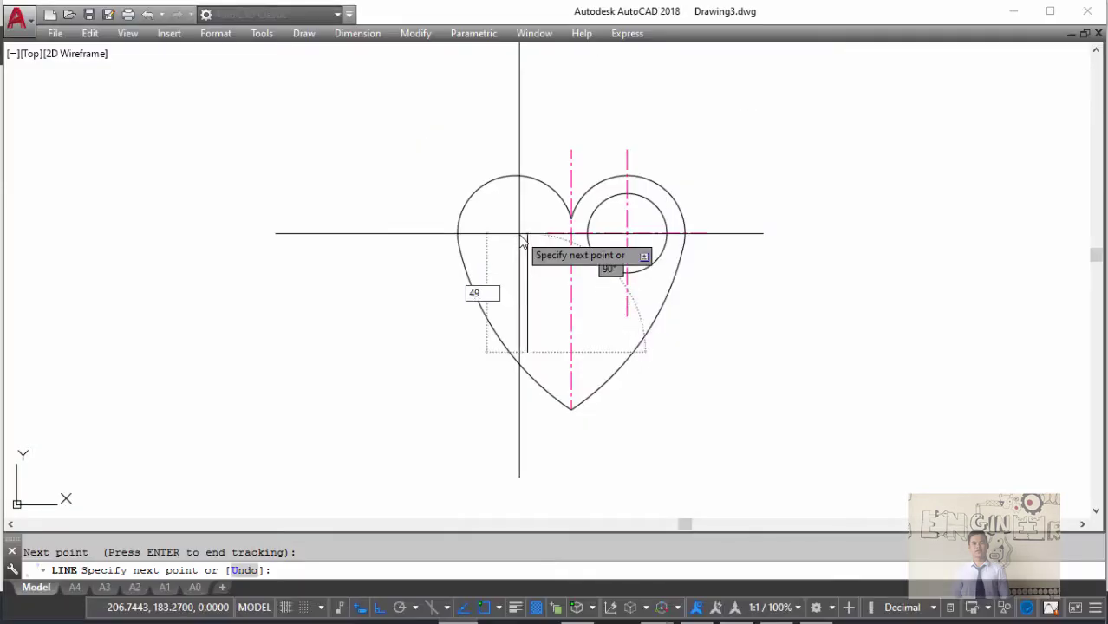
key(Tab)
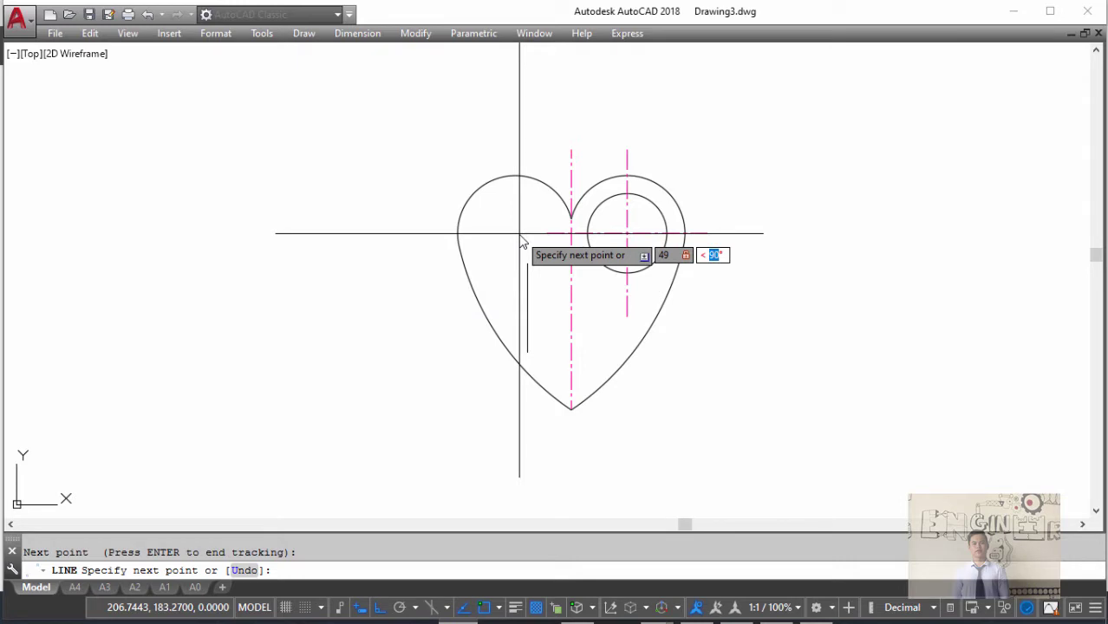
text(15)
key(Return)
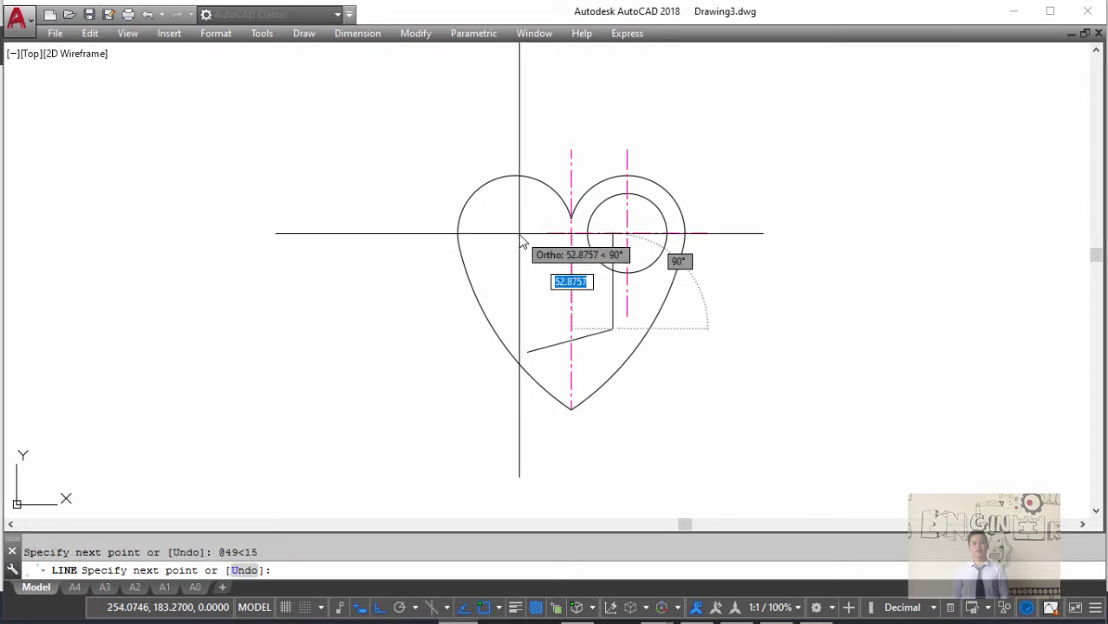
text(u)
key(Return)
key(alt+Tab)
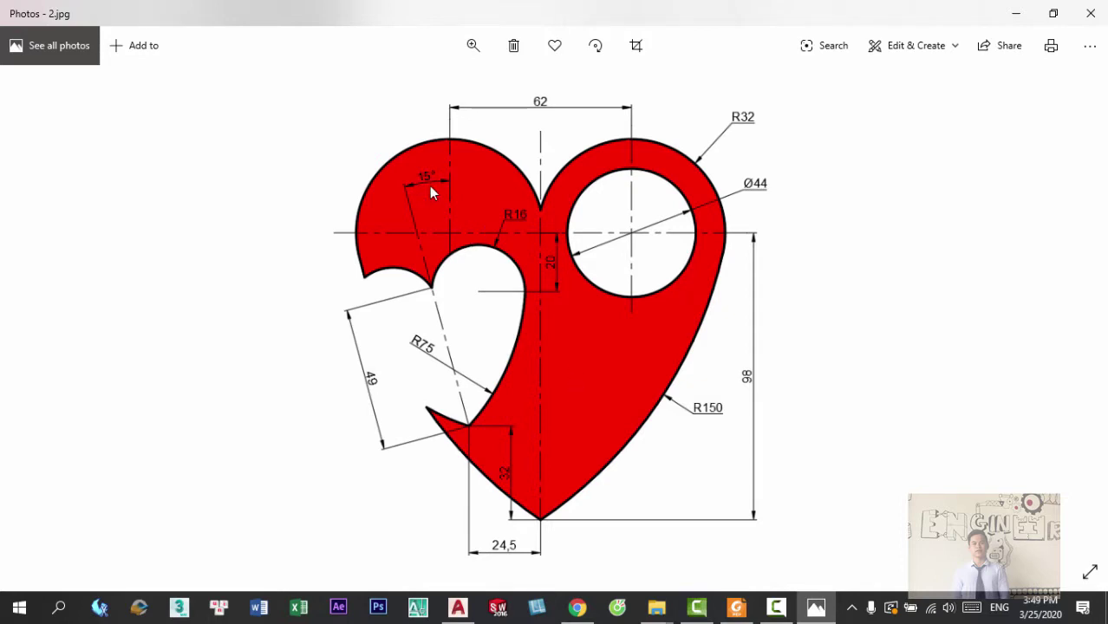
key(alt+Tab)
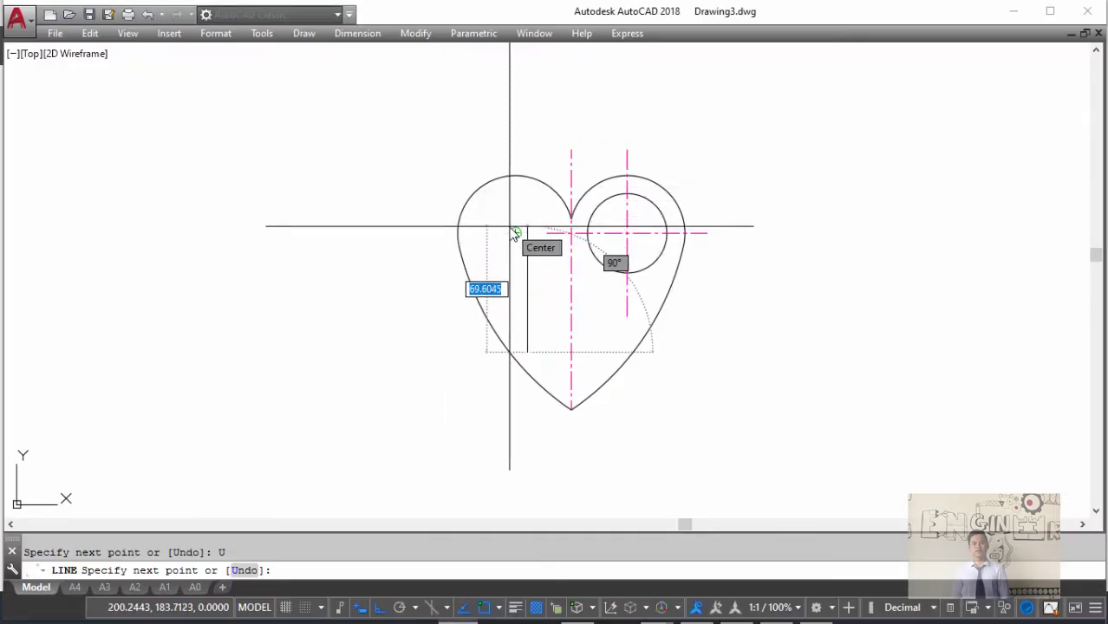
- Draw the 49-long slanted edge at 105°
text(49)
key(Tab)
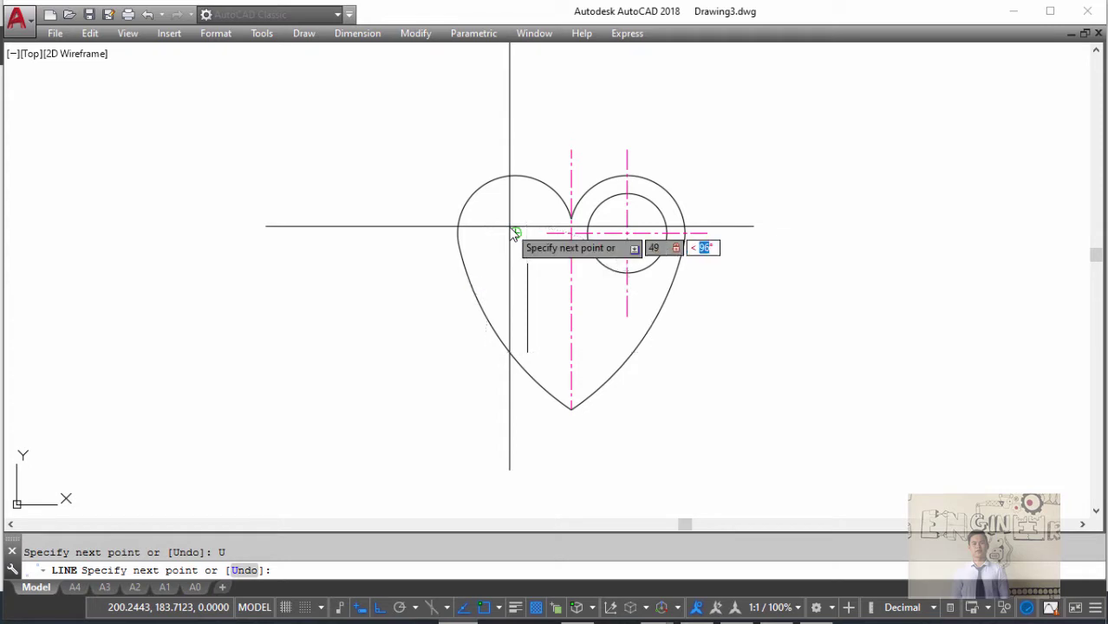
text(105)
key(Return)
key(Return)
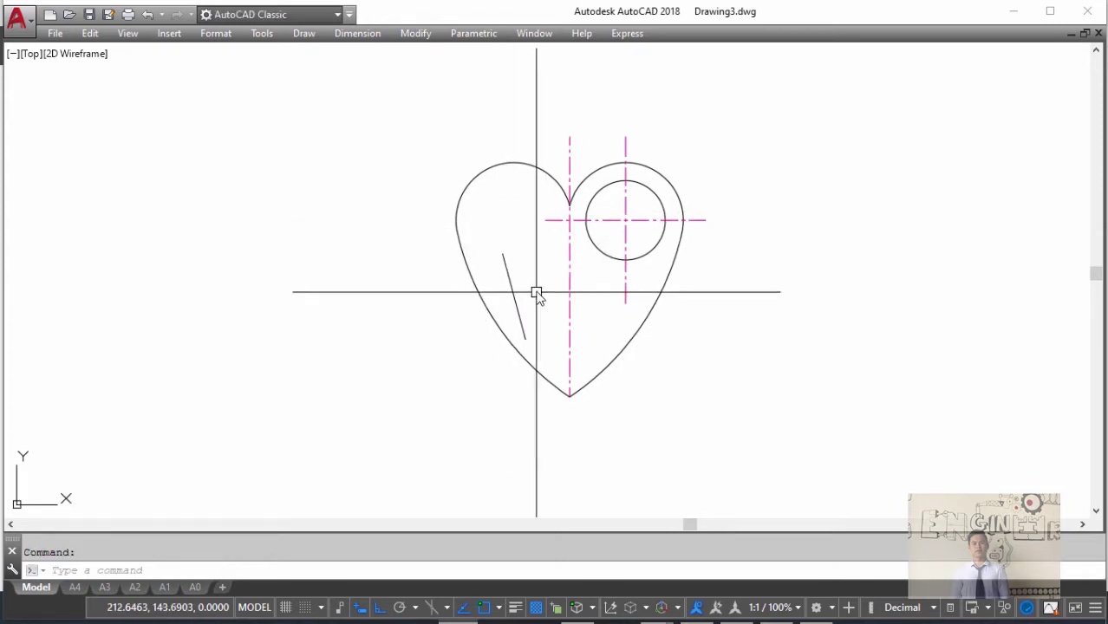
key(Return)
- Draw a vertical helper line and dimension its 15° angle to the slanted edge
click(525, 338)
click(525, 239)
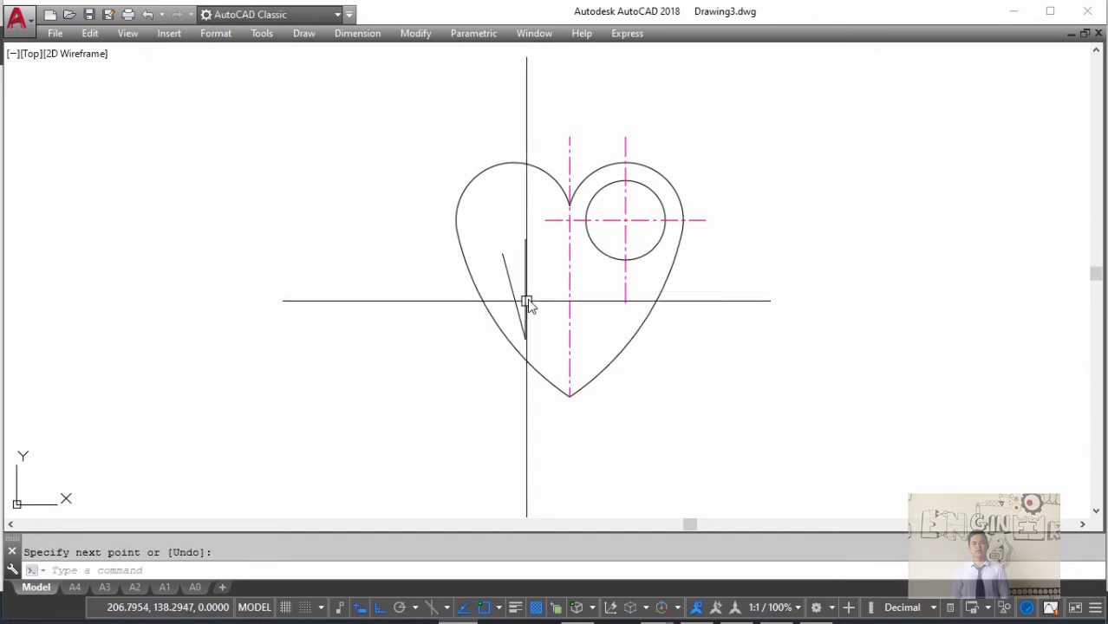
text(dan)
key(Return)
click(516, 267)
click(530, 253)
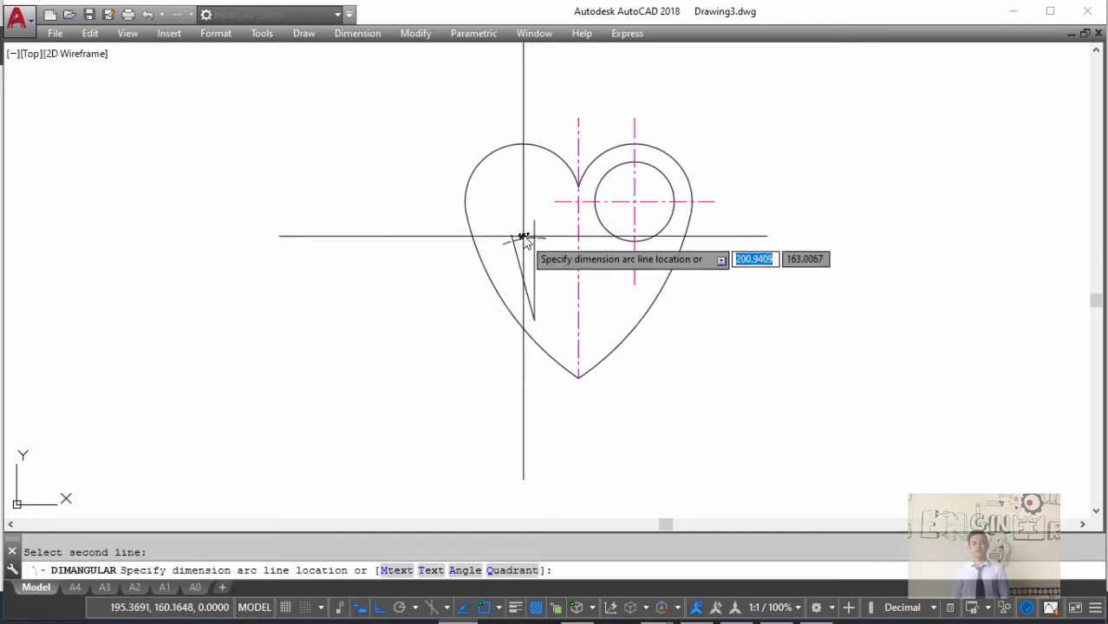
click(523, 238)
scroll(524, 238, up, 2)
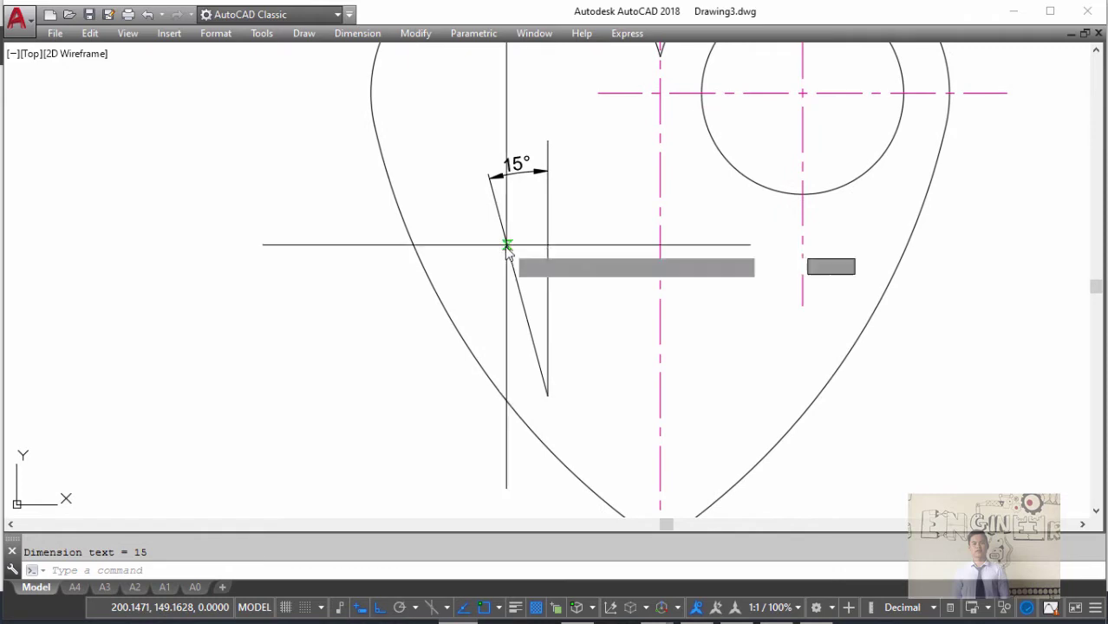
- Add an aligned dimension confirming the slanted edge is 49 long
text(dal)
key(Return)
key(Return)
click(510, 256)
click(335, 376)
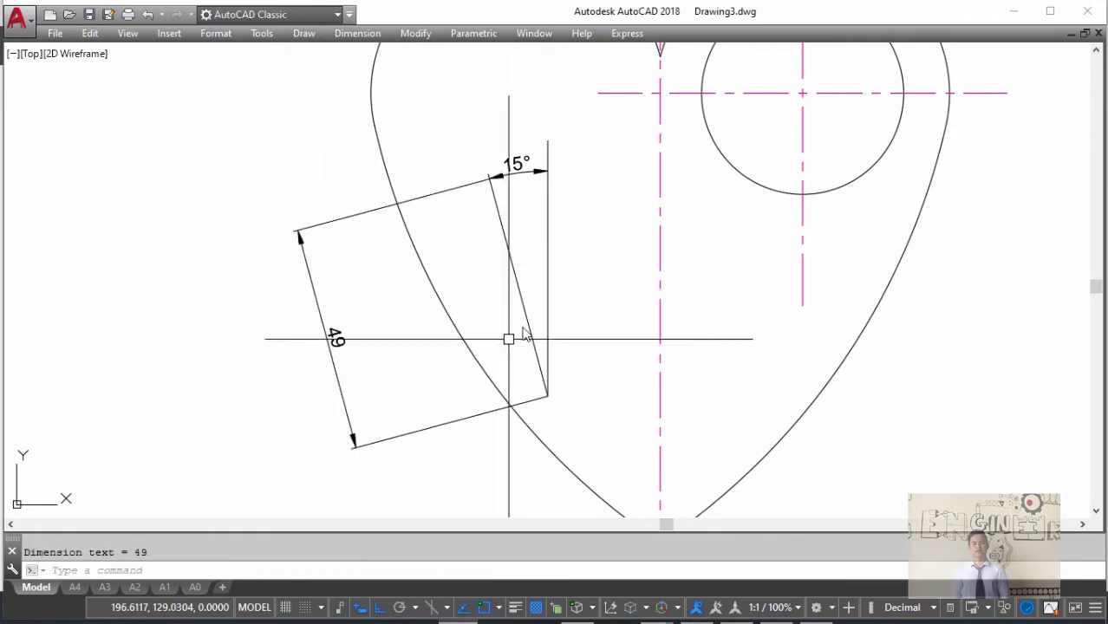
- Delete the helper line, the 49 dimension and the 15° dimension
click(546, 185)
click(442, 193)
key(Delete)
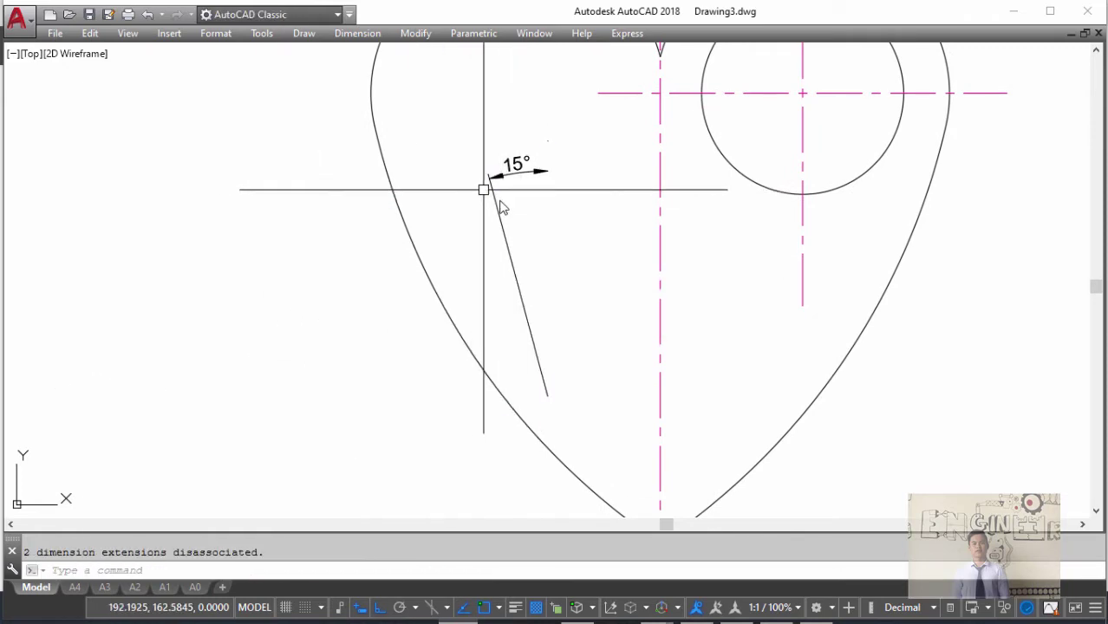
scroll(501, 207, down, 3)
click(517, 198)
key(Delete)
- Switch to the heart reference image to review the R75 cut-out offsets
key(alt+Tab)
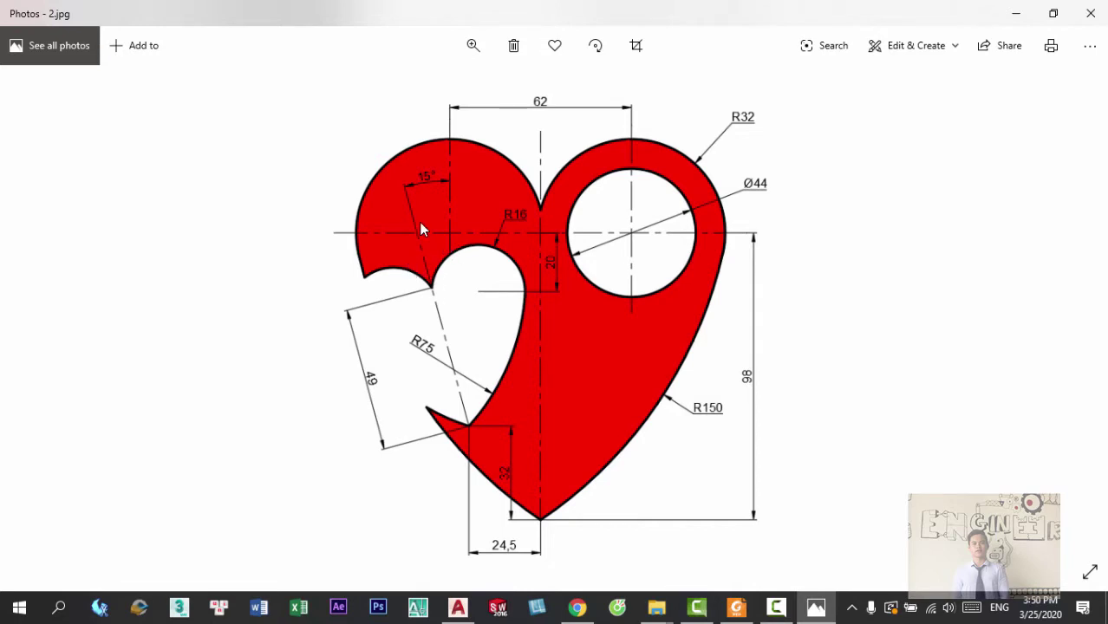
- Start a circle centred 20 below the heart's centreline intersection using tracking
key(alt+Tab)
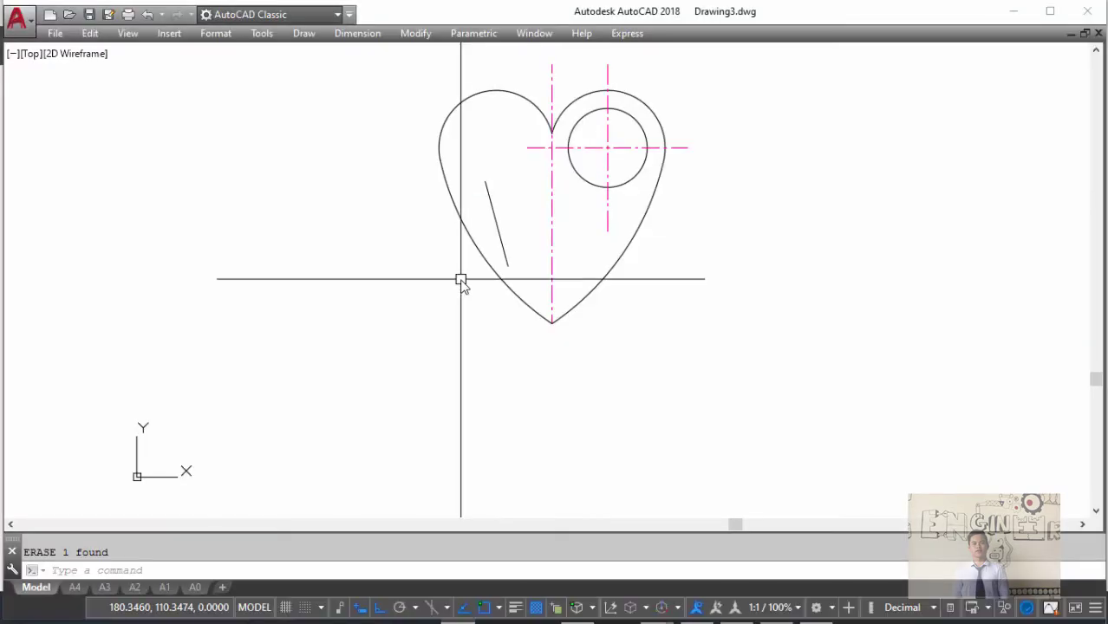
key(alt+Tab)
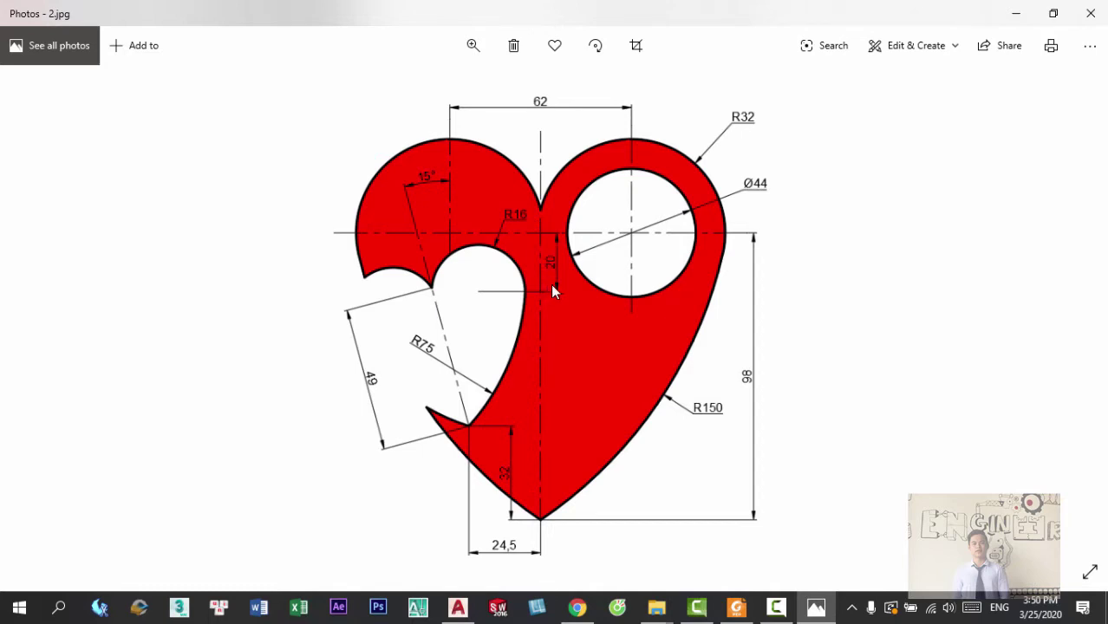
key(alt+Tab)
middle_drag(549, 215, 524, 235)
text(c)
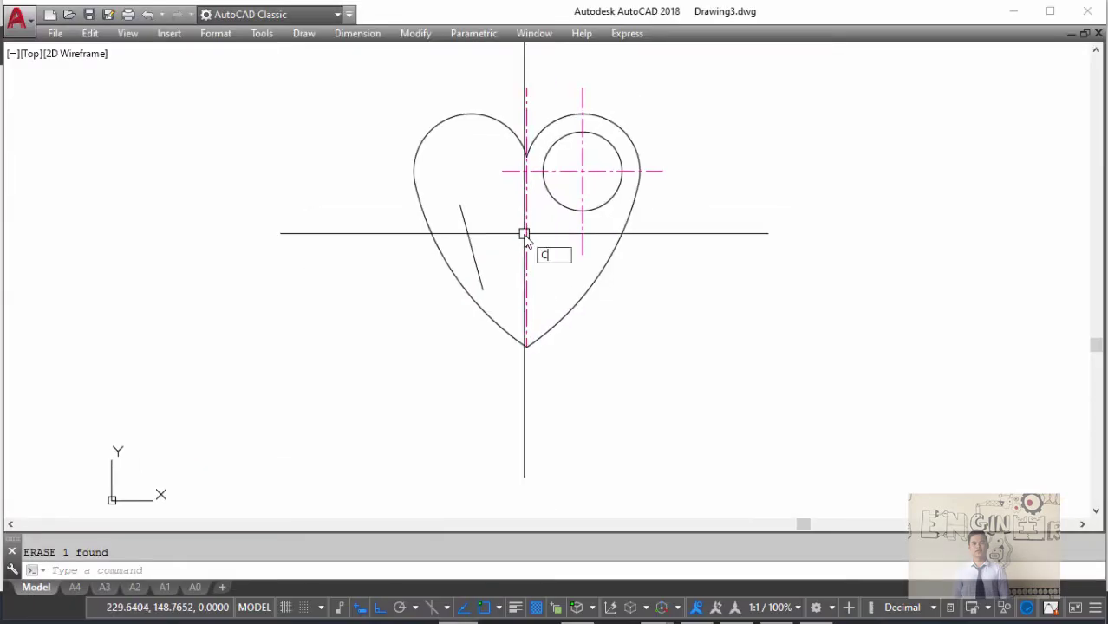
key(Return)
text(tk)
key(Return)
click(527, 208)
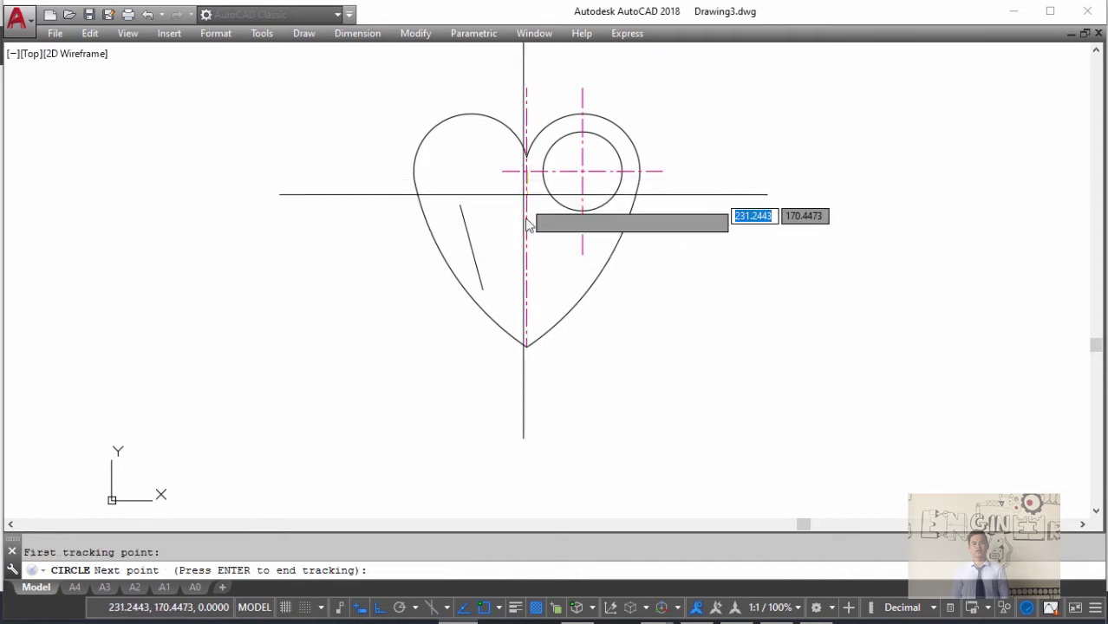
text(20)
key(Return)
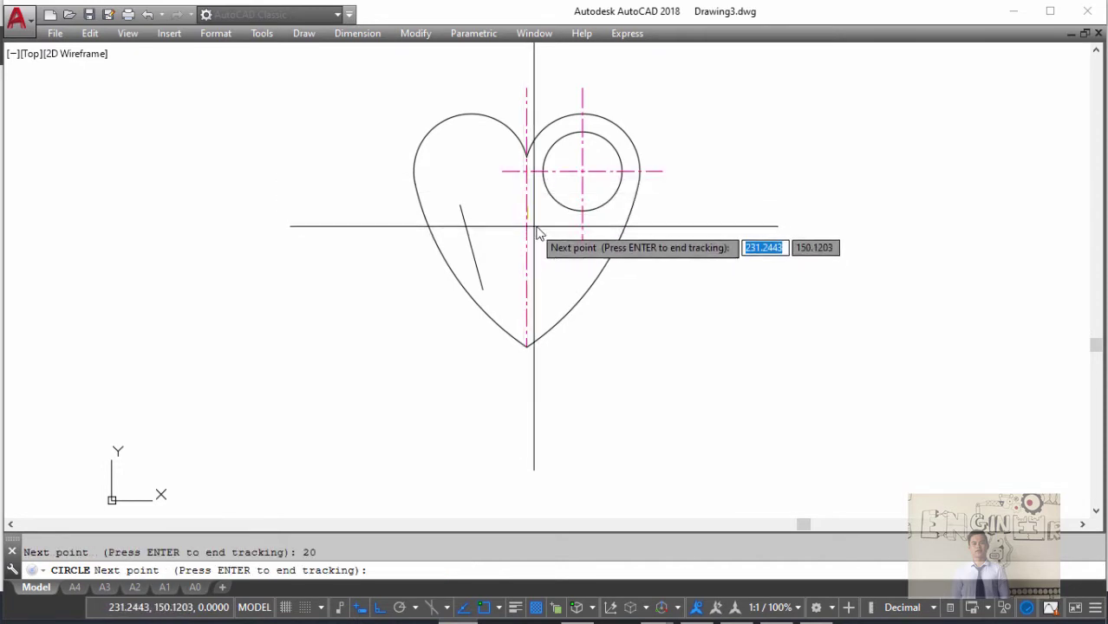
key(Return)
- Give the new circle a radius of 16
key(alt+Tab)
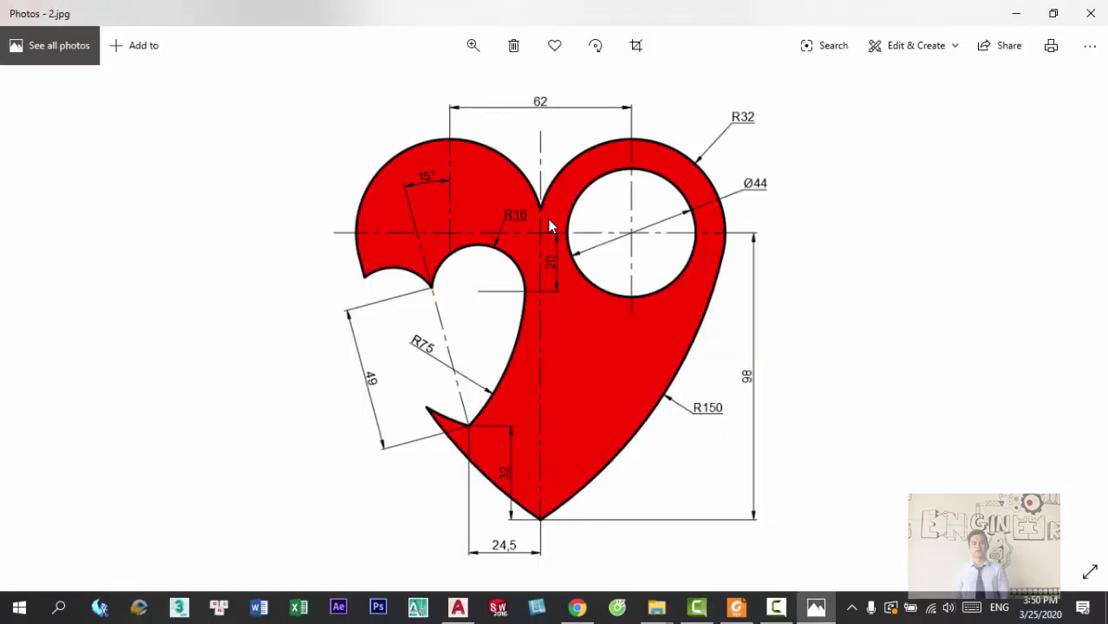
key(alt+Tab)
text(16)
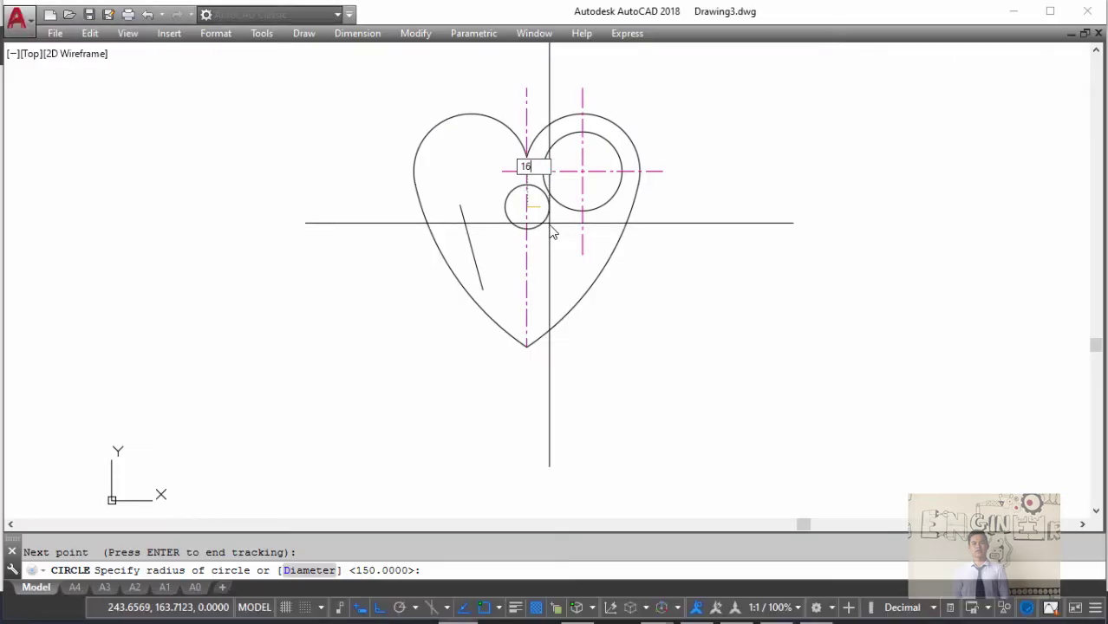
key(Return)
click(543, 222)
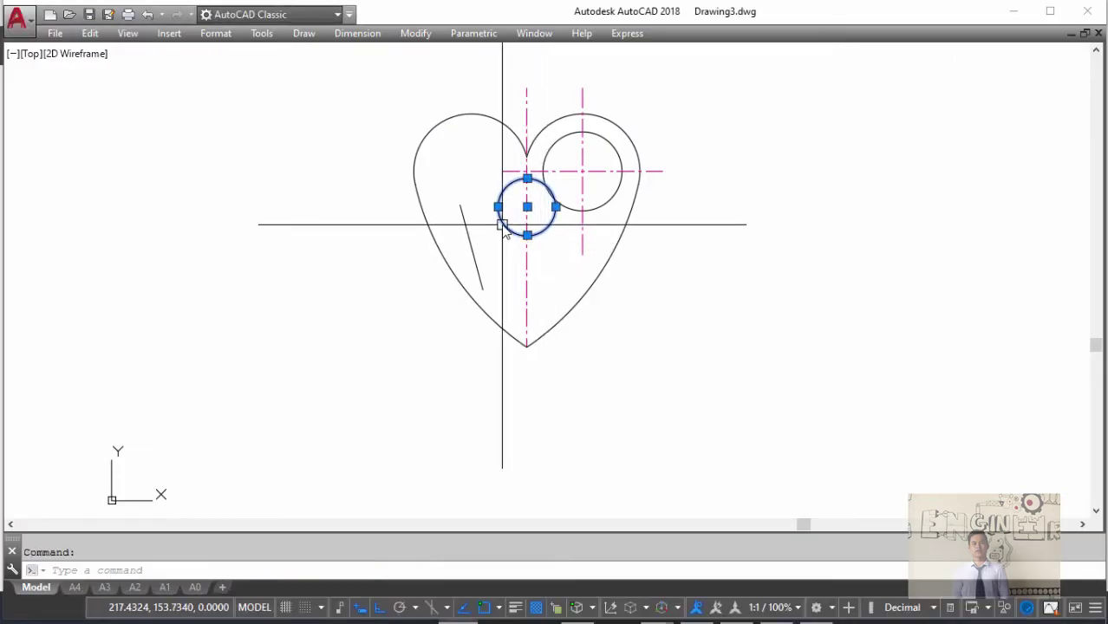
middle_drag(460, 218, 468, 248)
- Draw a temporary horizontal line from the slanted line's top end
scroll(468, 249, up, 4)
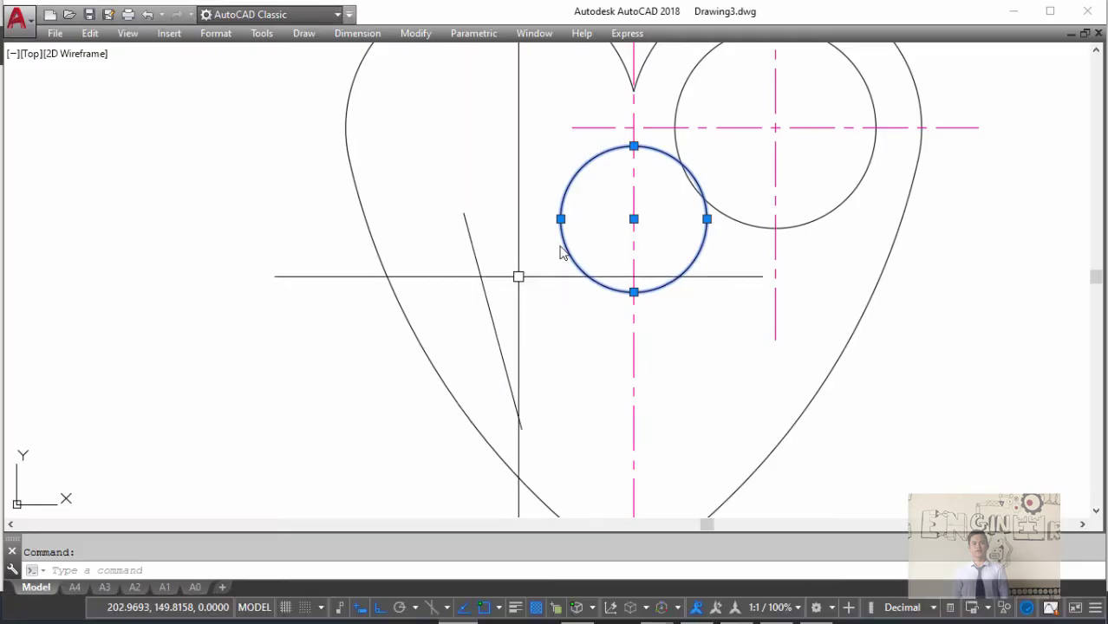
click(596, 253)
key(Escape)
text(l)
key(Return)
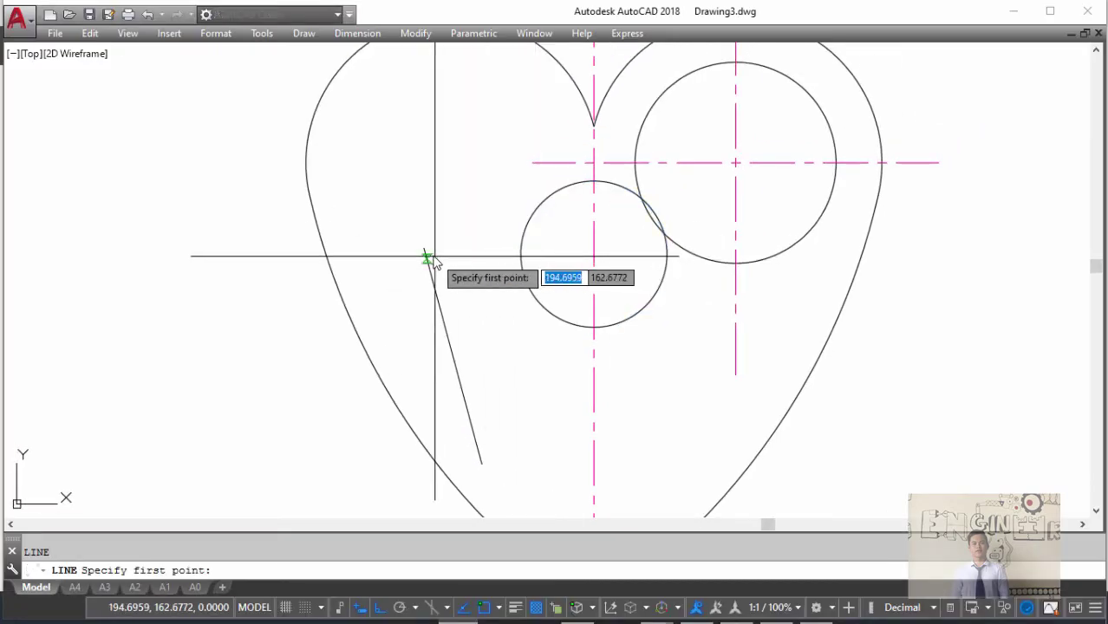
click(424, 248)
click(562, 248)
key(Return)
- Move the R16 circle so its left edge sits on the line's end
scroll(490, 256, up, 4)
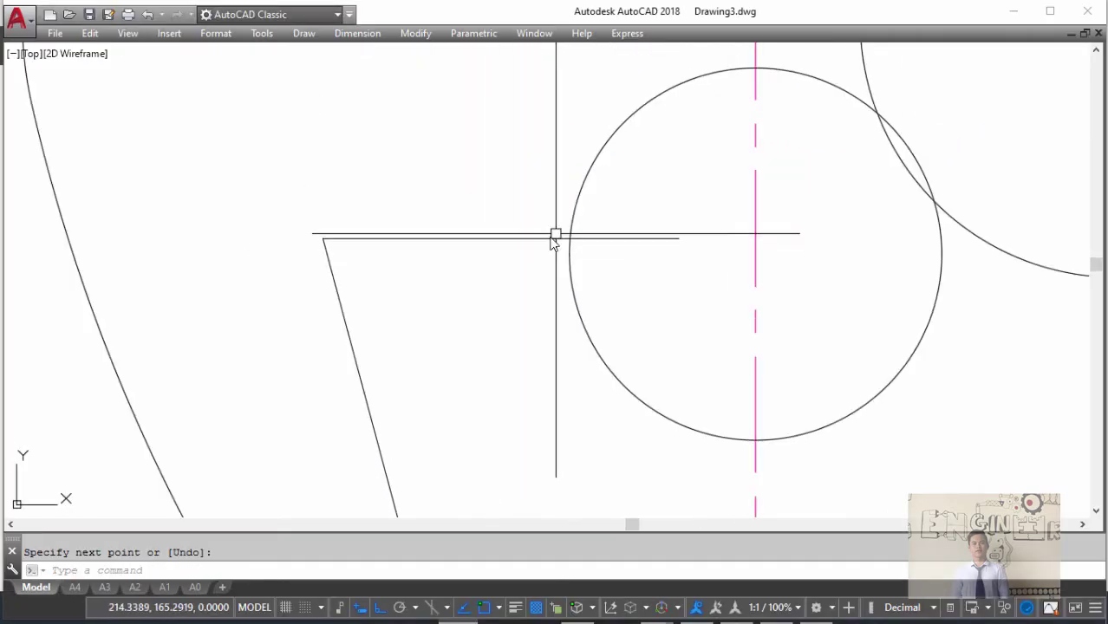
click(571, 258)
text(m)
key(Return)
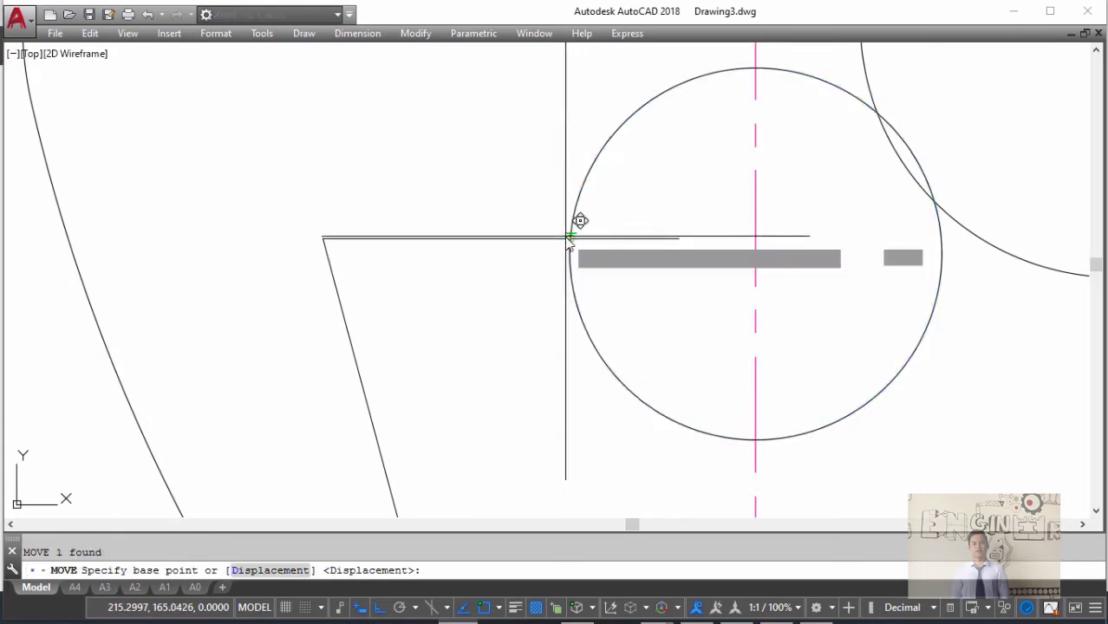
click(572, 251)
click(328, 250)
scroll(457, 260, down, 2)
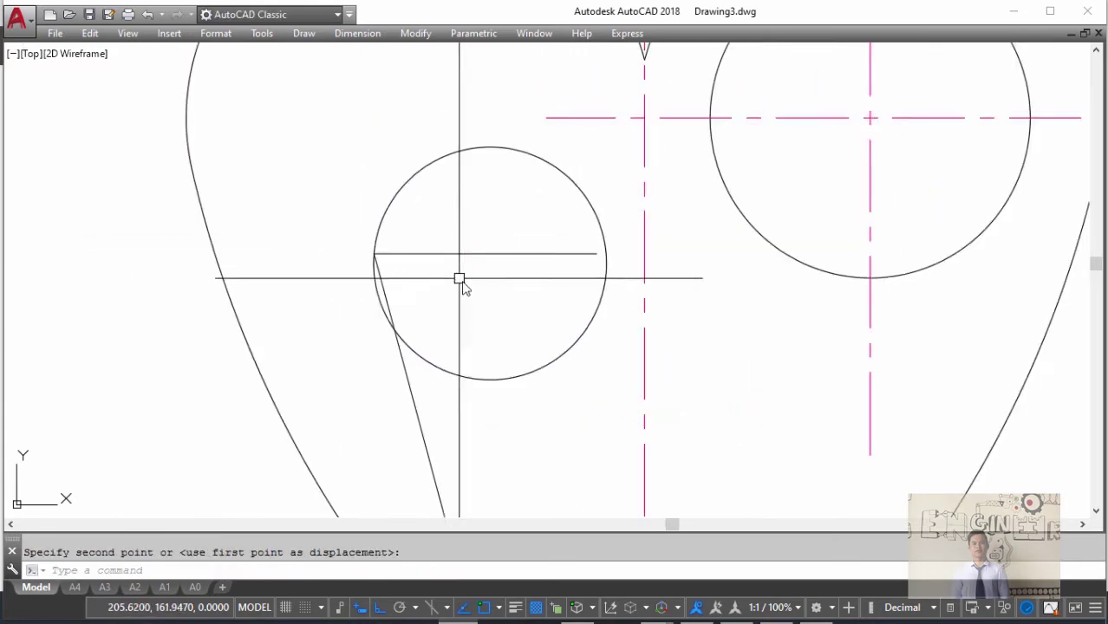
middle_drag(460, 281, 477, 259)
- Delete the temporary horizontal line, briefly starting and cancelling a trim
click(464, 223)
key(Delete)
scroll(478, 239, down, 4)
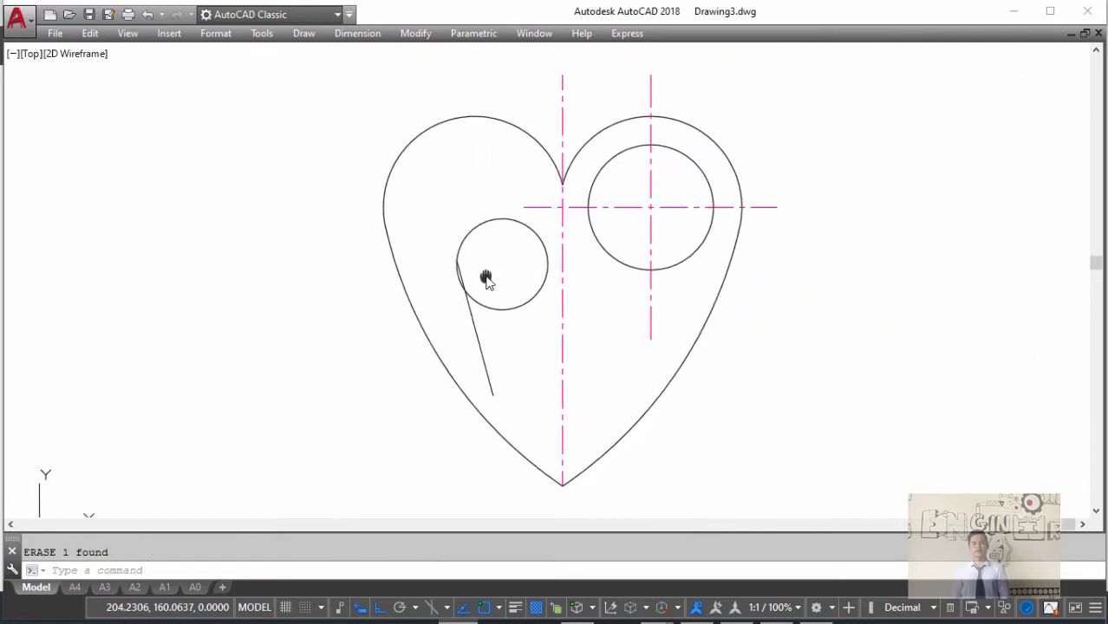
text(tr)
key(Return)
scroll(457, 280, up, 4)
key(Escape)
scroll(487, 262, down, 2)
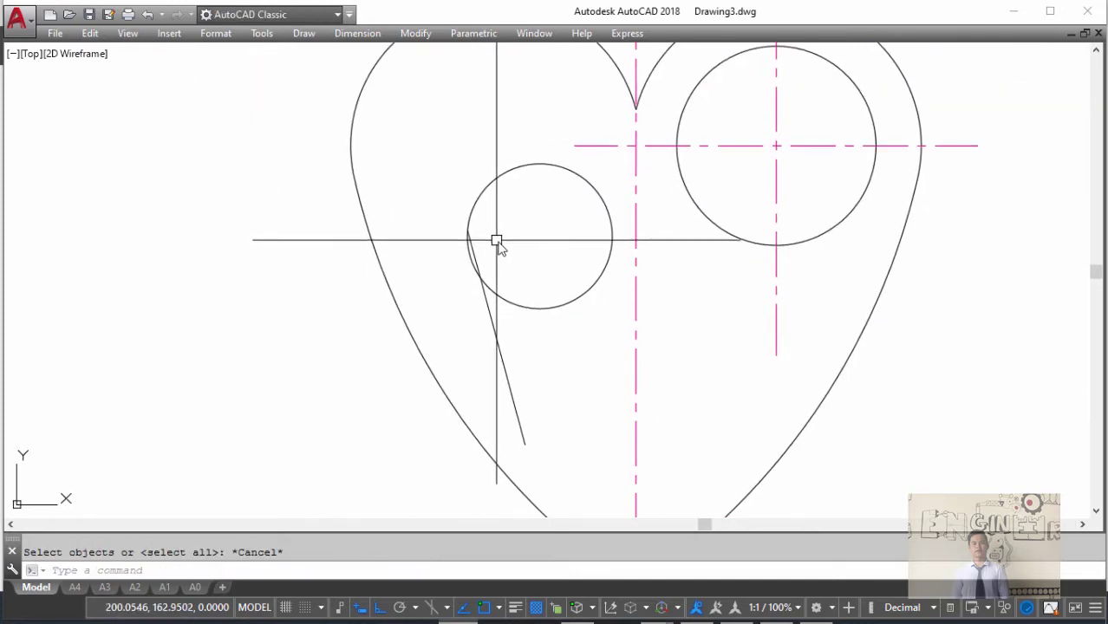
scroll(501, 244, down, 2)
- Draw construction circles: R59 on the small circle's centre, R75 on the slanted line's bottom end
key(alt+Tab)
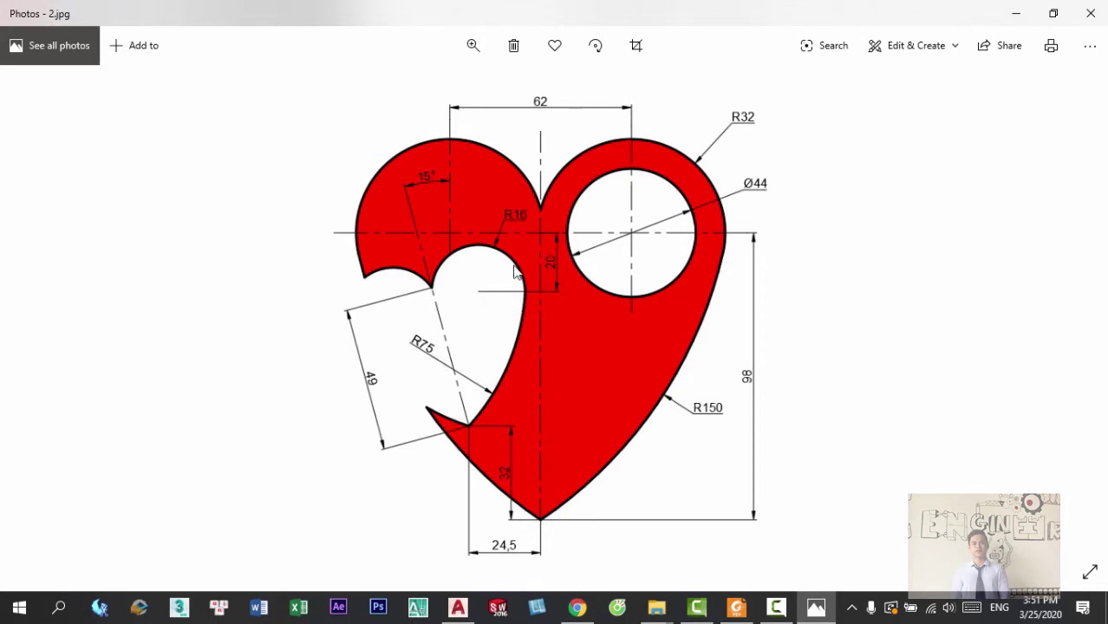
key(alt+Tab)
text(c)
key(Return)
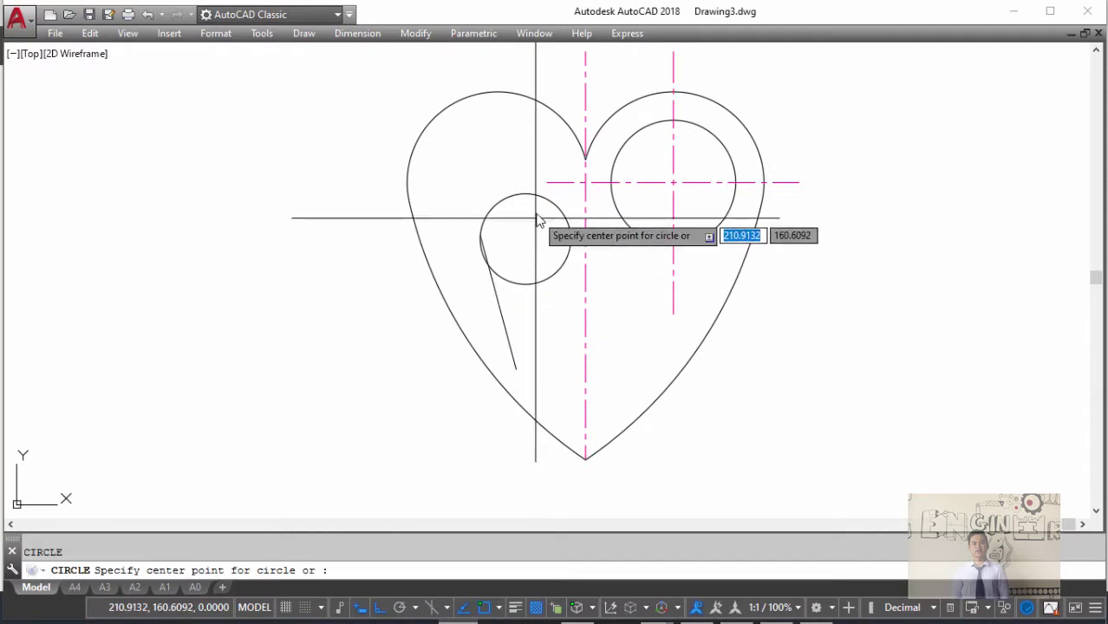
click(526, 239)
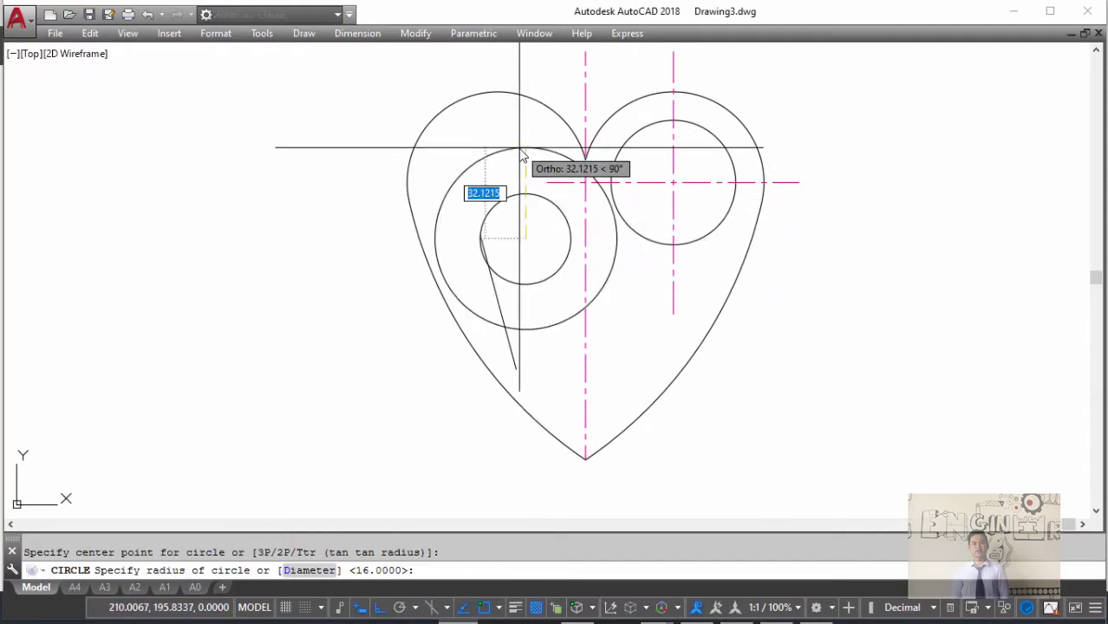
text(59)
key(Return)
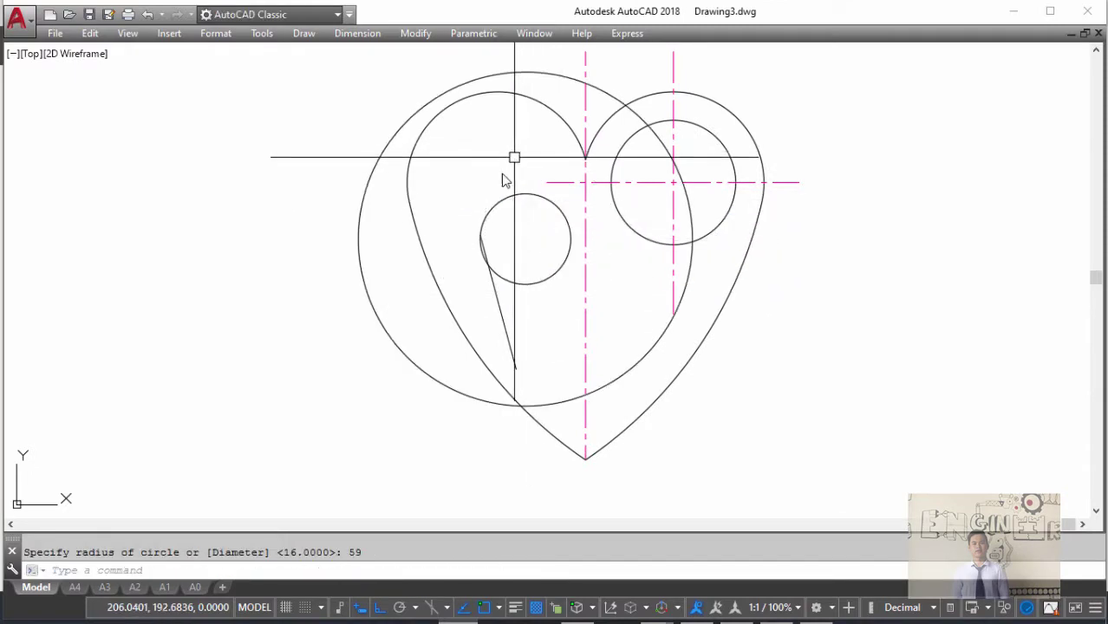
key(Return)
click(518, 367)
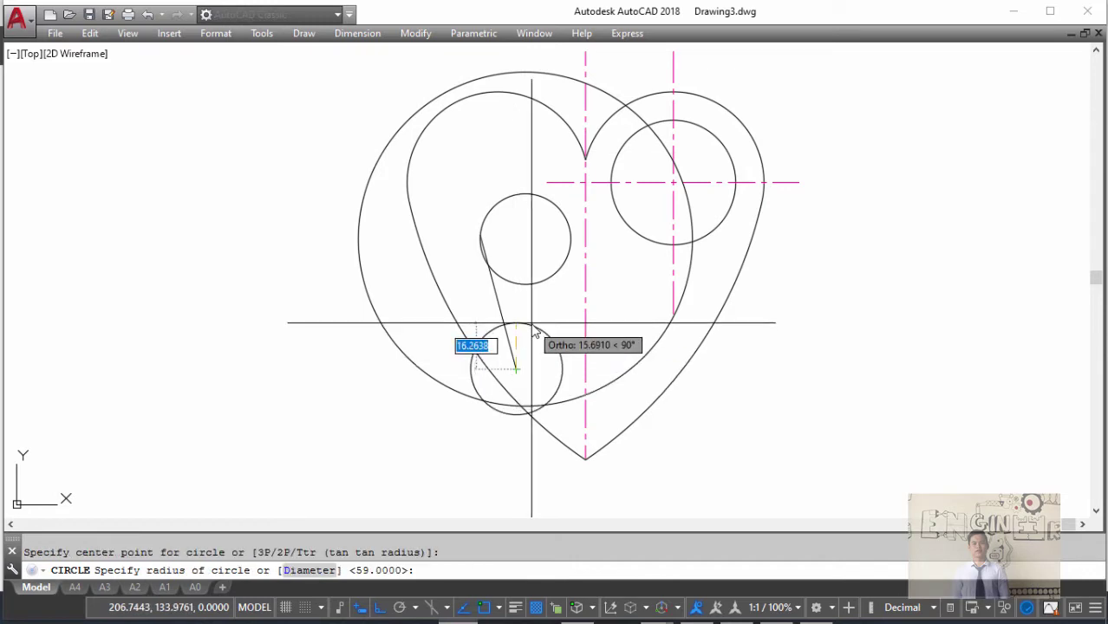
text(75)
key(Return)
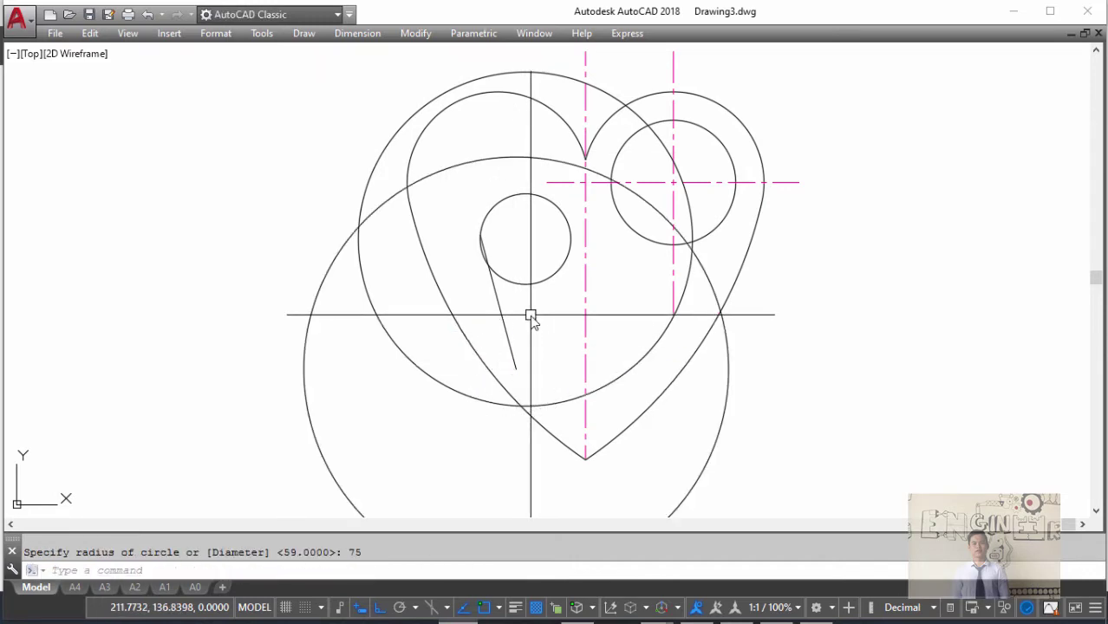
- Draw the R75 circle at the helpers' intersection and erase both construction circles
key(Return)
click(358, 226)
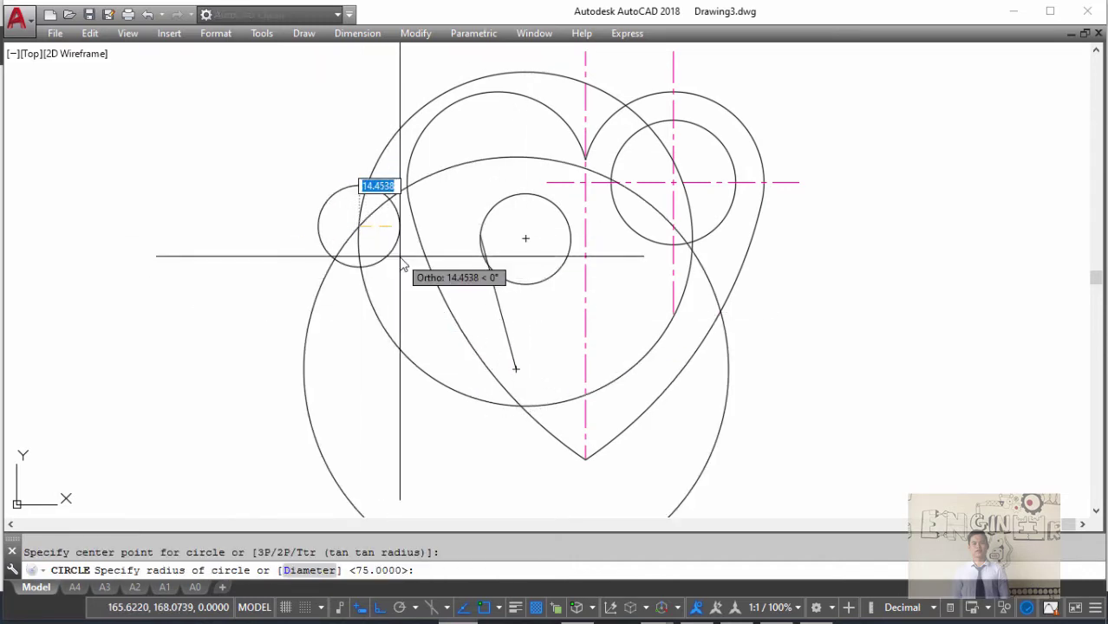
text(5)
key(Return)
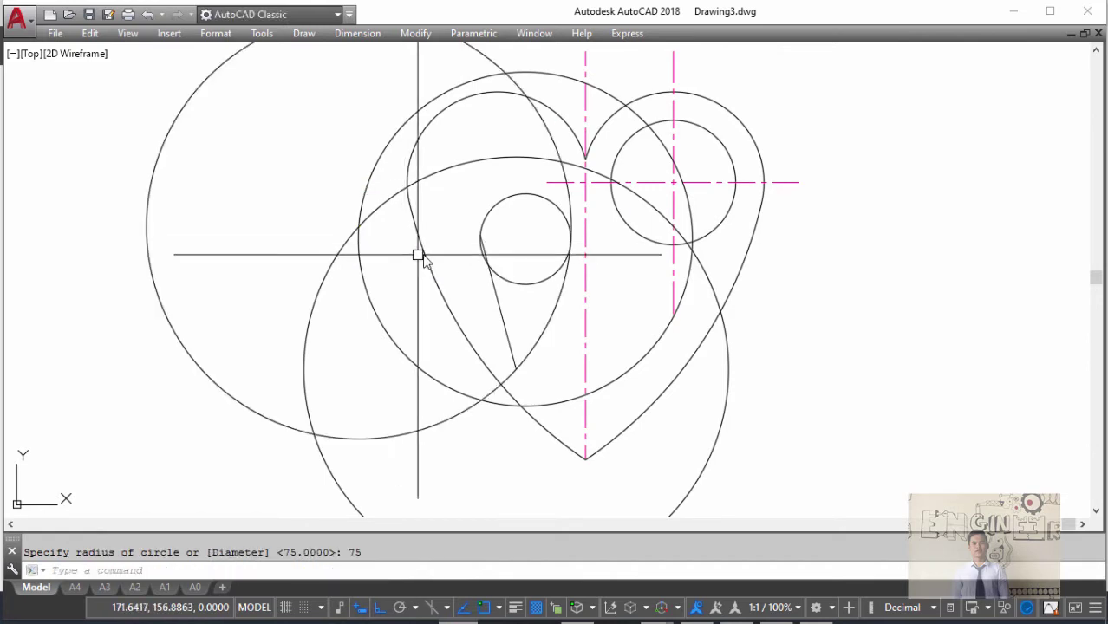
click(566, 394)
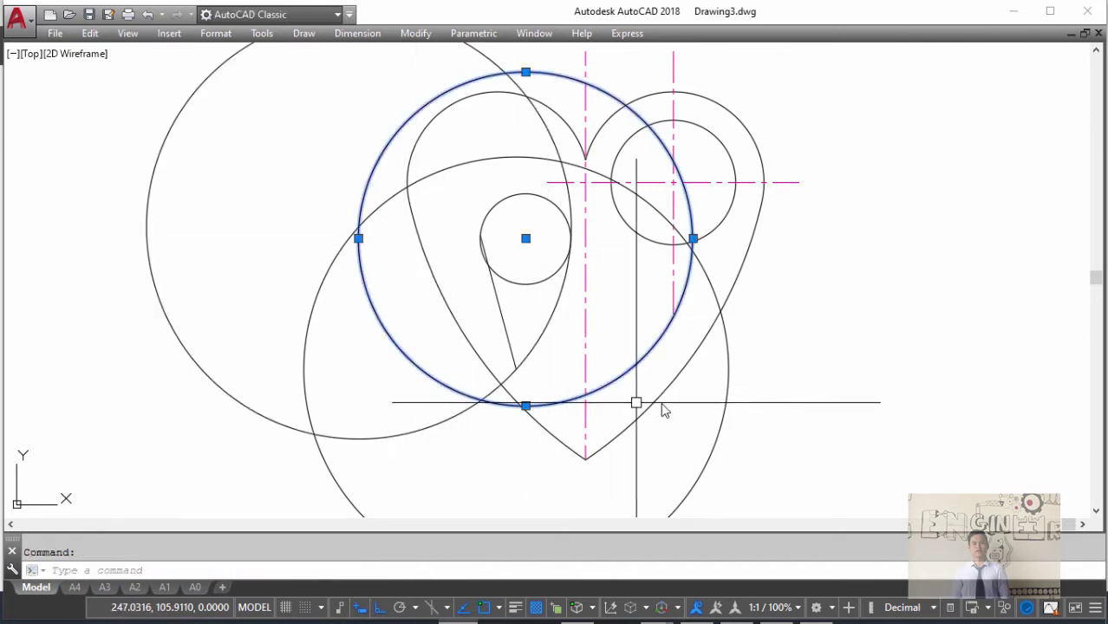
click(724, 414)
text(E)
key(Return)
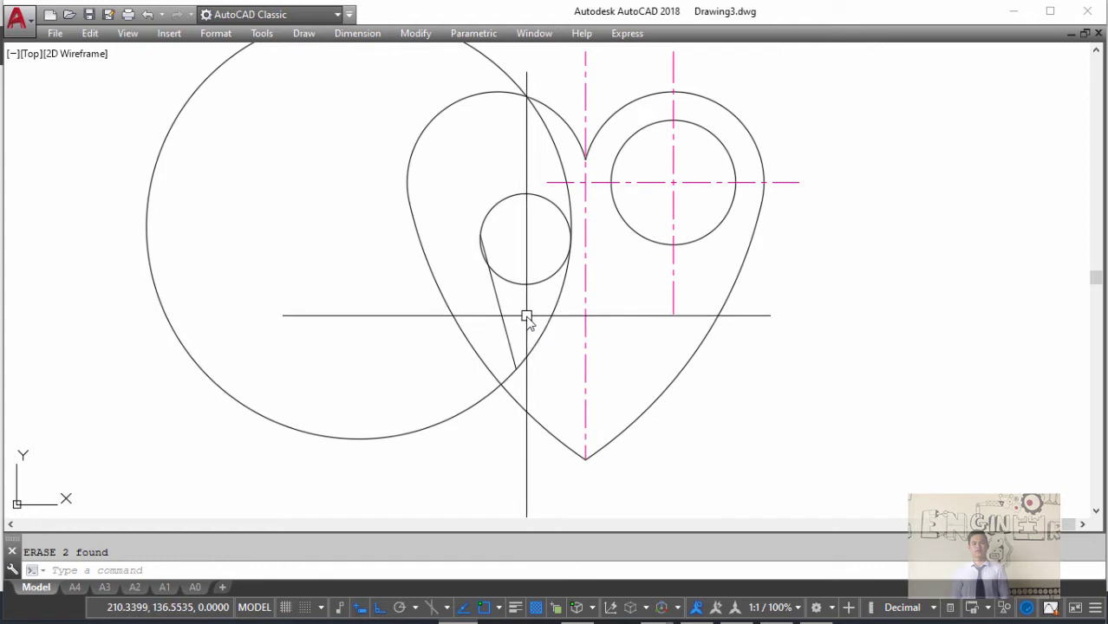
- Trim the large circle's excess using the small circle as the cutting edge
middle_drag(487, 268, 502, 295)
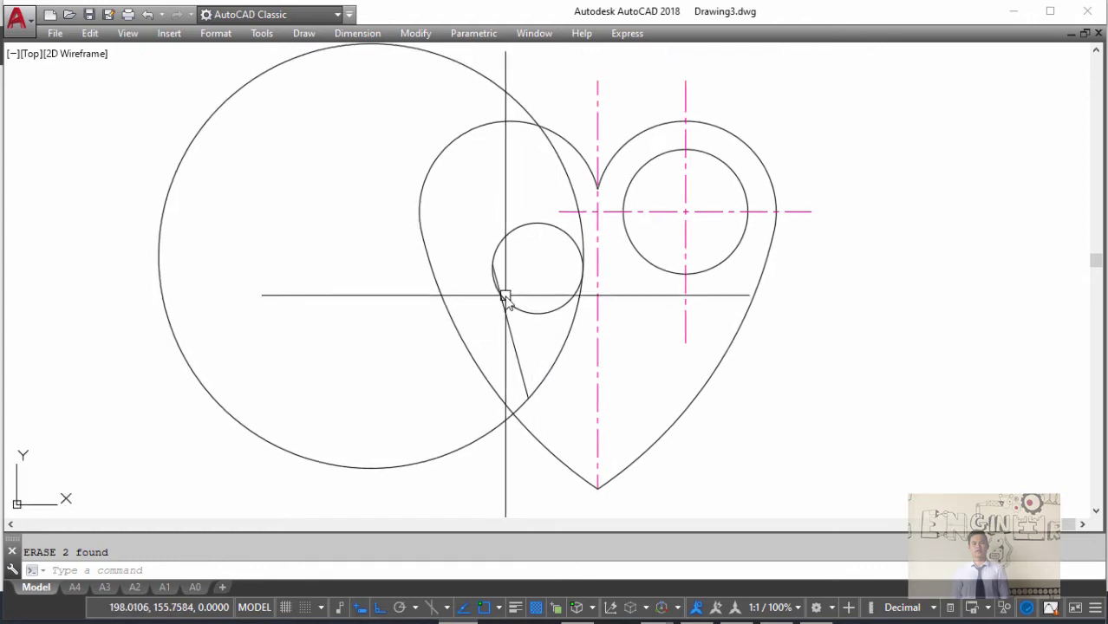
text(tr)
key(Return)
click(574, 243)
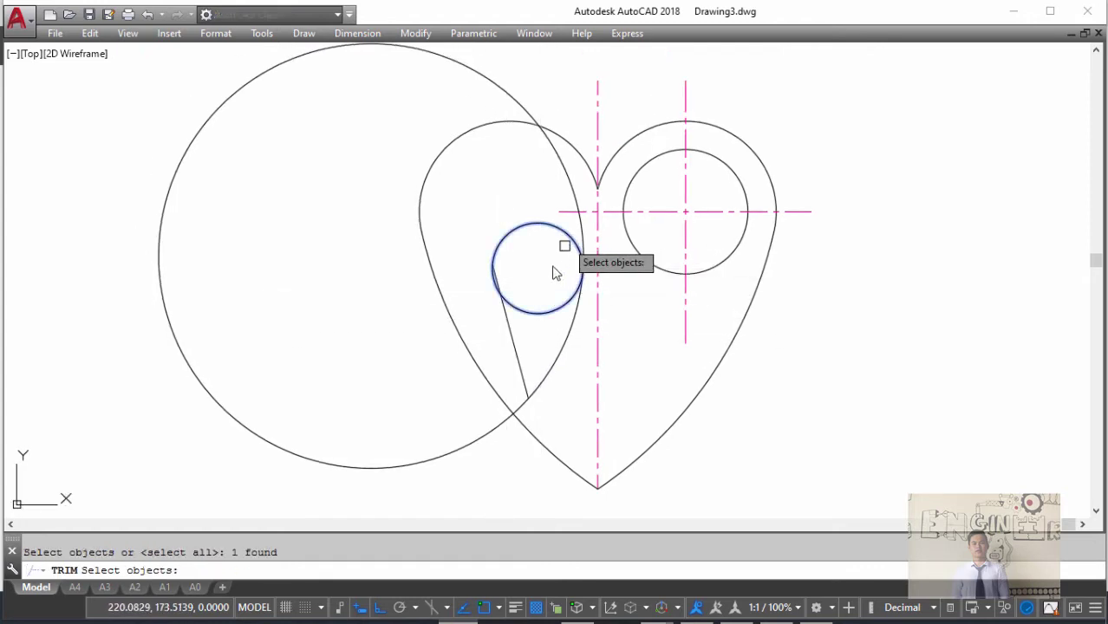
key(Return)
click(522, 396)
key(Escape)
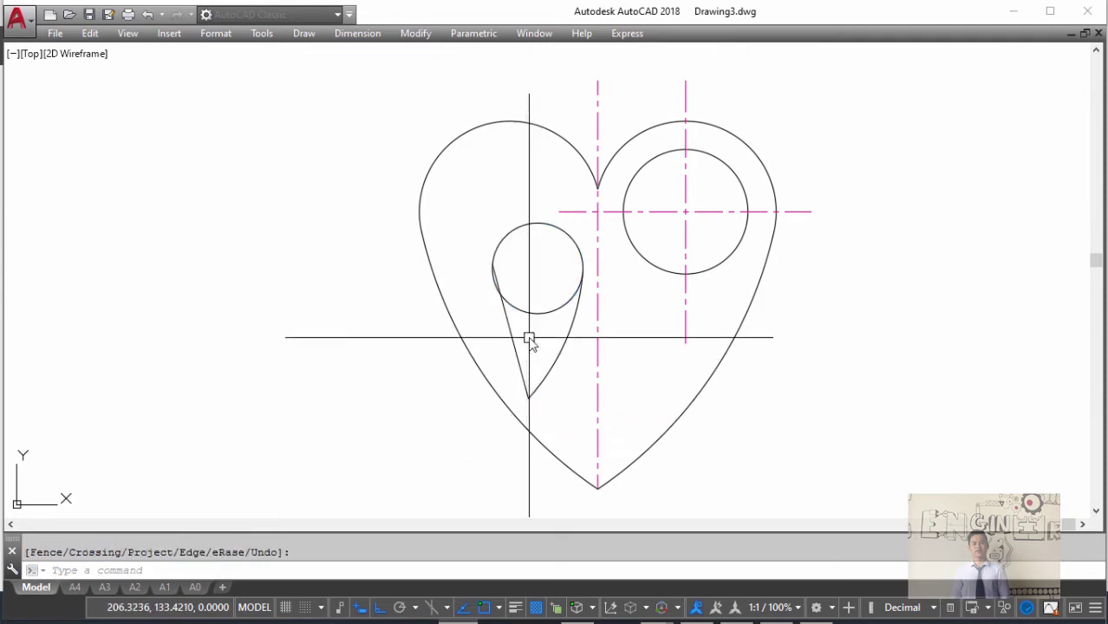
- Trim the circle's lower arc between the tangent lines to finish the teardrop shape
scroll(492, 274, up, 4)
text(tr)
key(Return)
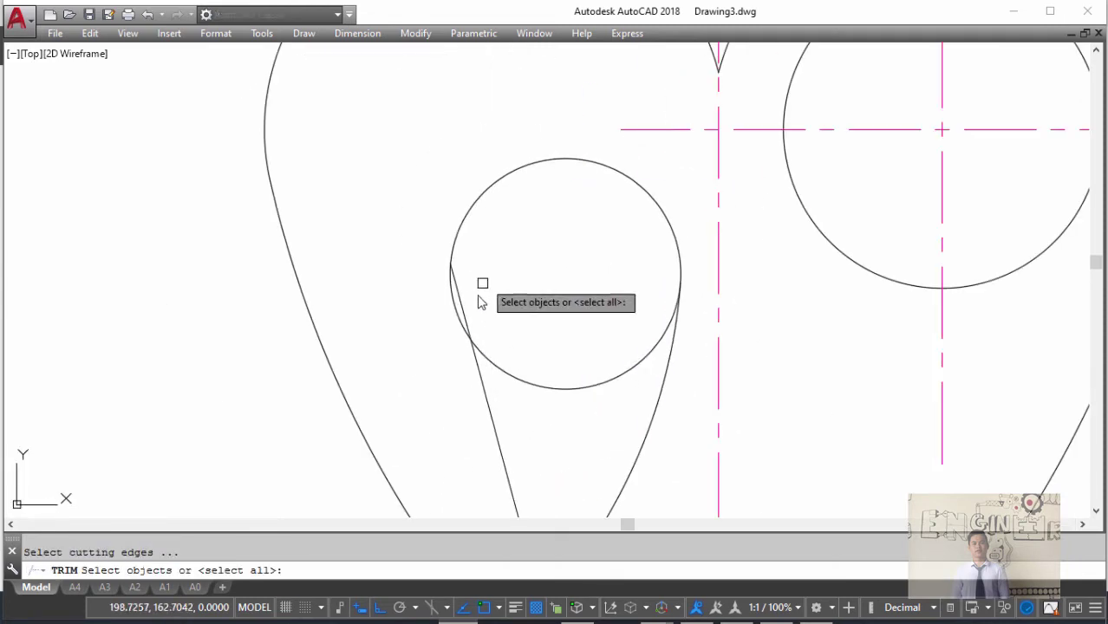
click(460, 301)
key(Return)
click(488, 367)
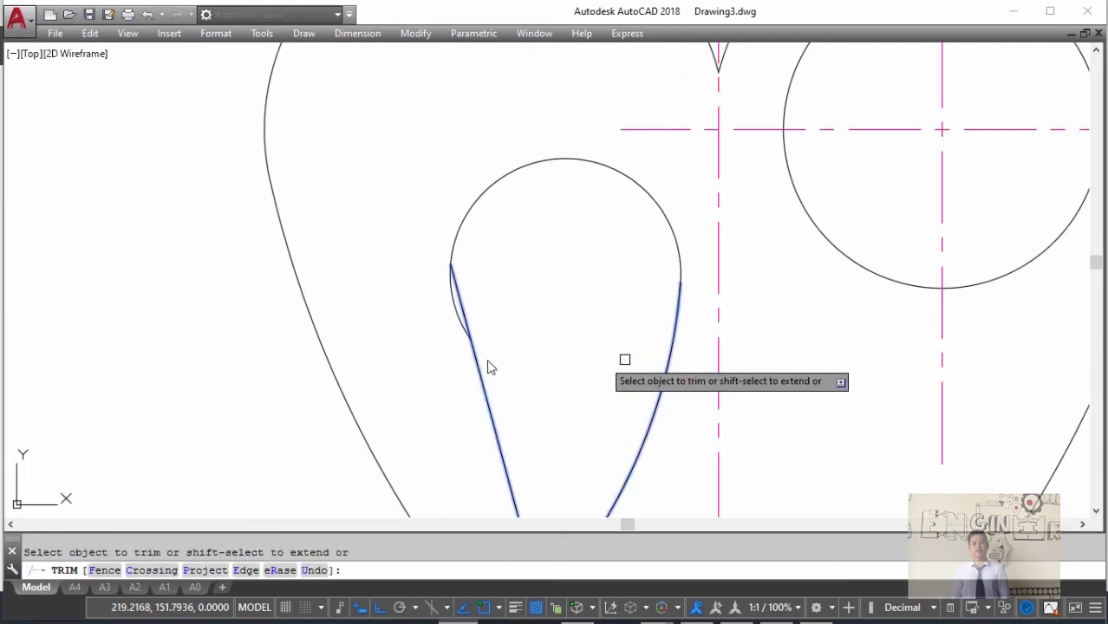
key(Escape)
scroll(503, 302, down, 3)
scroll(548, 288, down, 2)
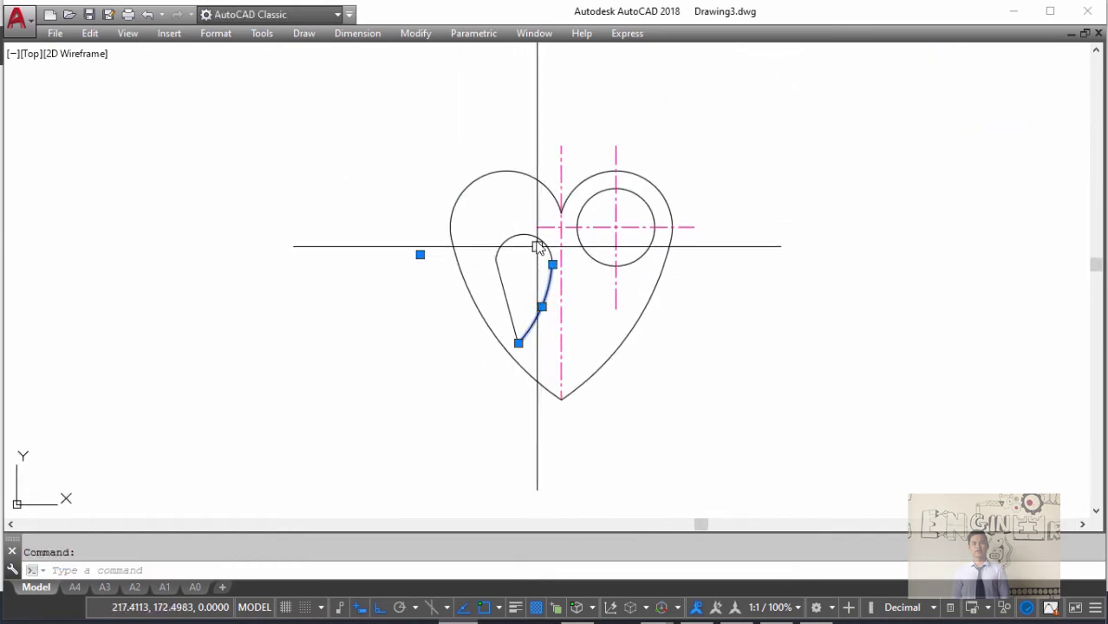
- Mirror the teardrop across a slanted axis, keeping the original
text(mi)
key(Return)
click(518, 343)
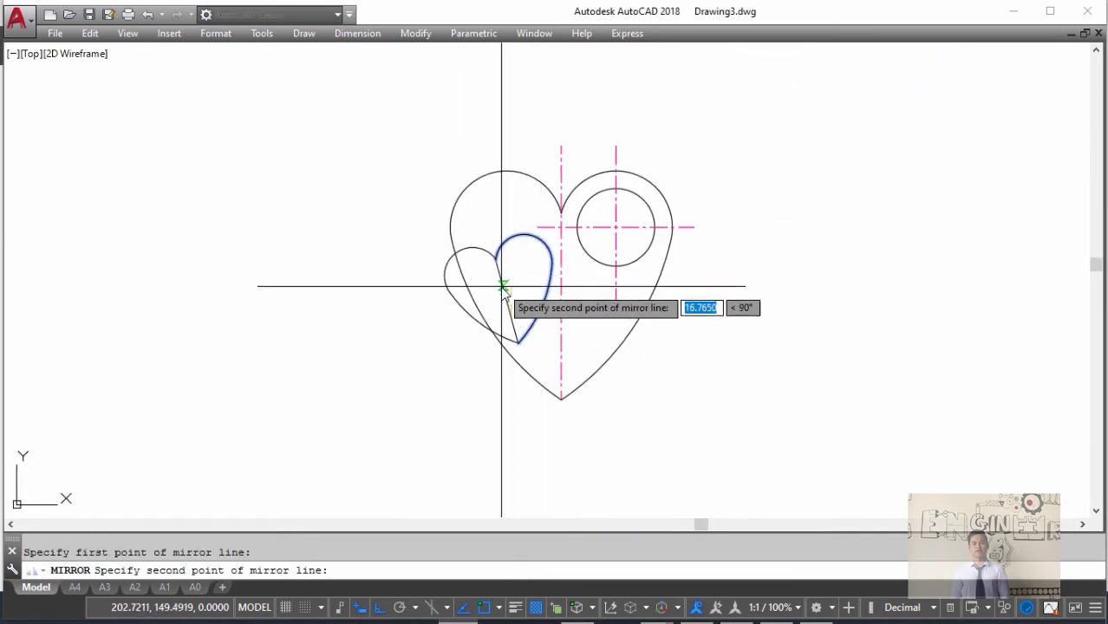
click(503, 287)
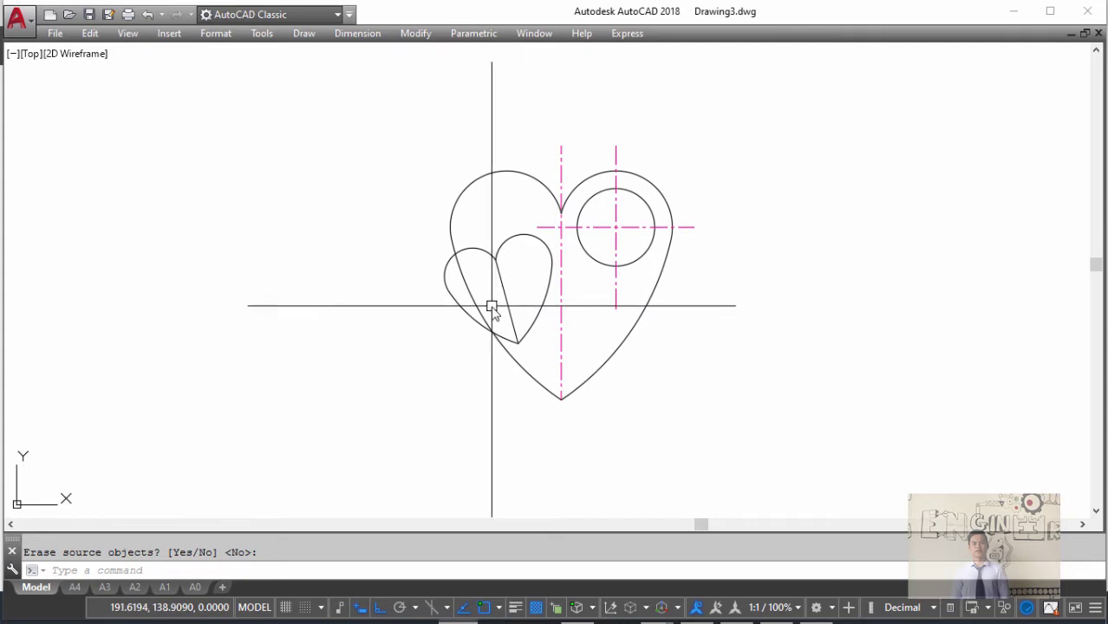
text(TR)
key(Return)
- Trim the overlapping heart edge and lobe arc to carve the notch
text(tr)
key(Return)
key(Return)
click(450, 269)
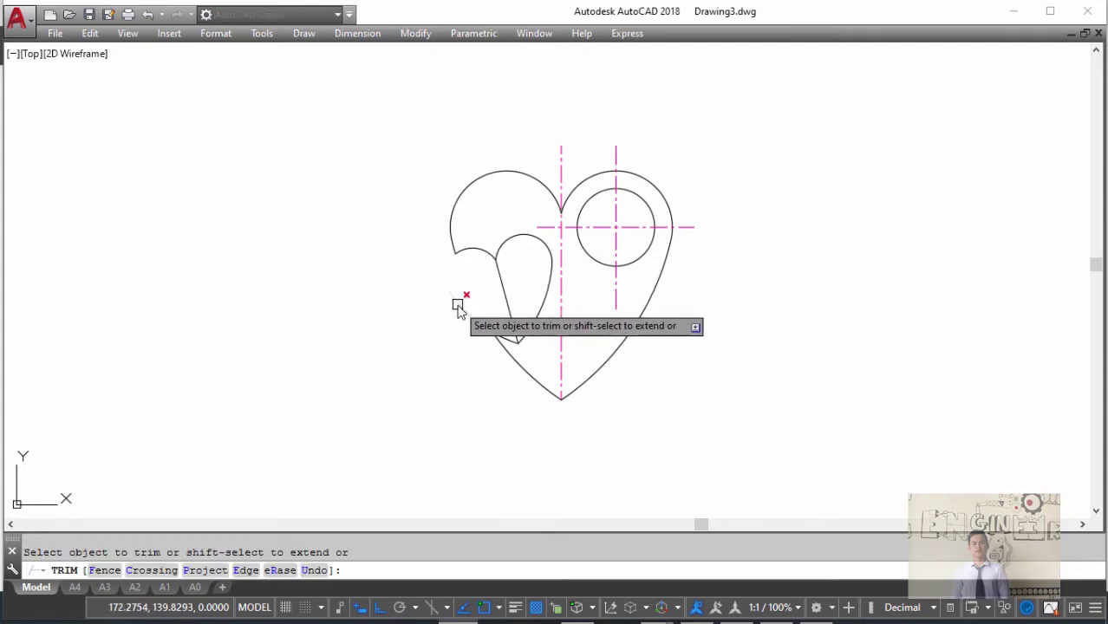
scroll(458, 306, up, 2)
key(Escape)
scroll(526, 254, down, 2)
- Match the lobe's slanted straight edge to the centre-line properties
text(m)
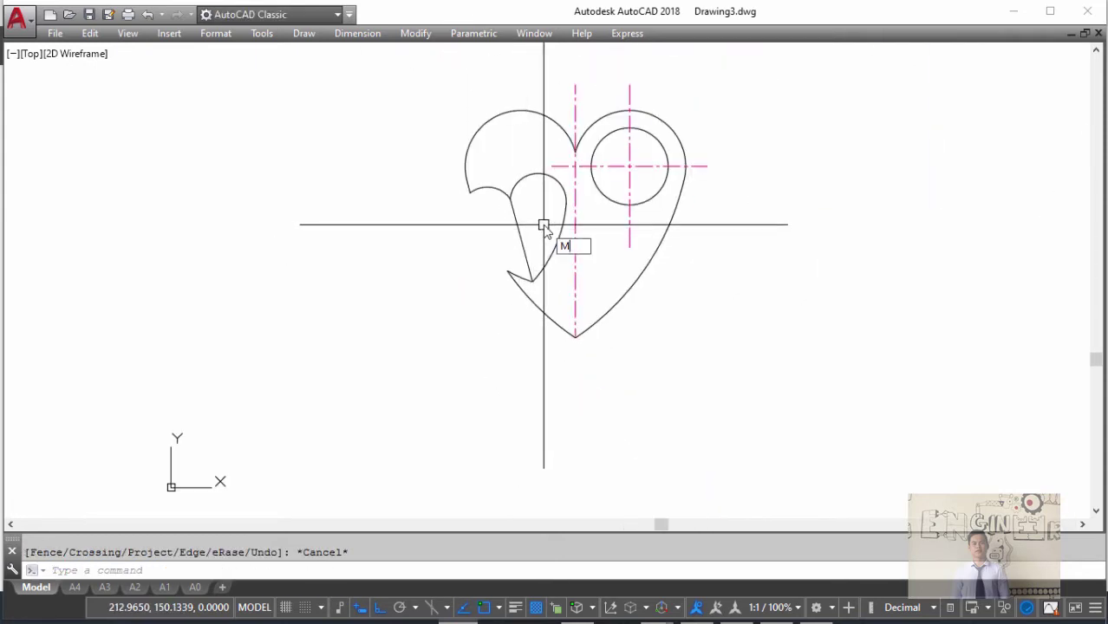
text(a)
key(Return)
click(576, 273)
click(520, 238)
key(Escape)
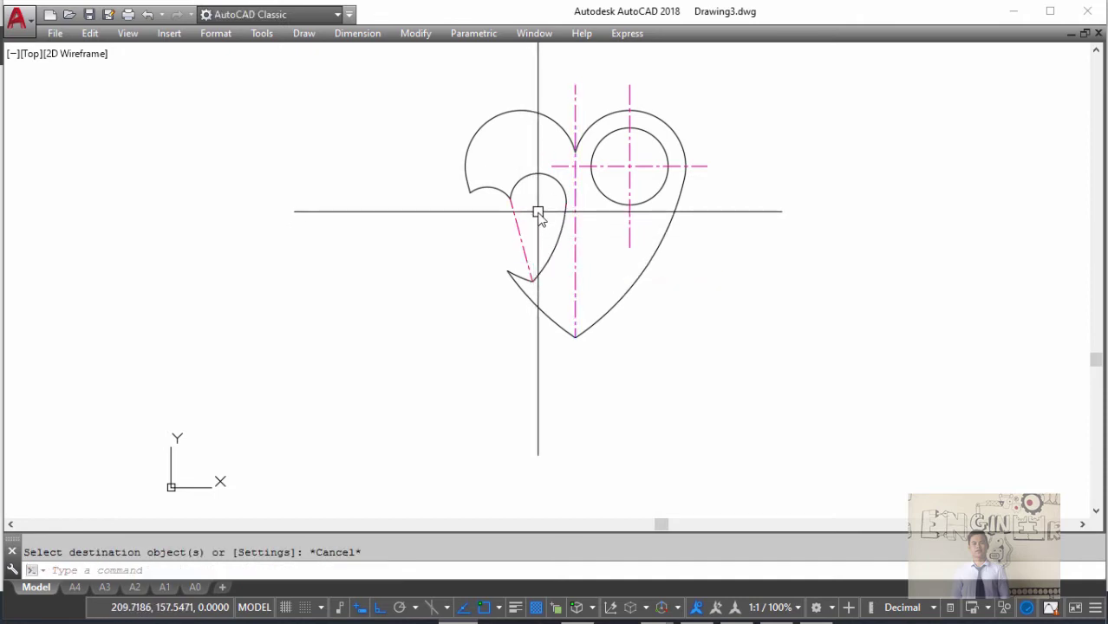
mouse_move(531, 206)
middle_down()
mouse_move(537, 250)
mouse_move(491, 273)
middle_up()
key(alt+Tab)
key(alt+Tab)
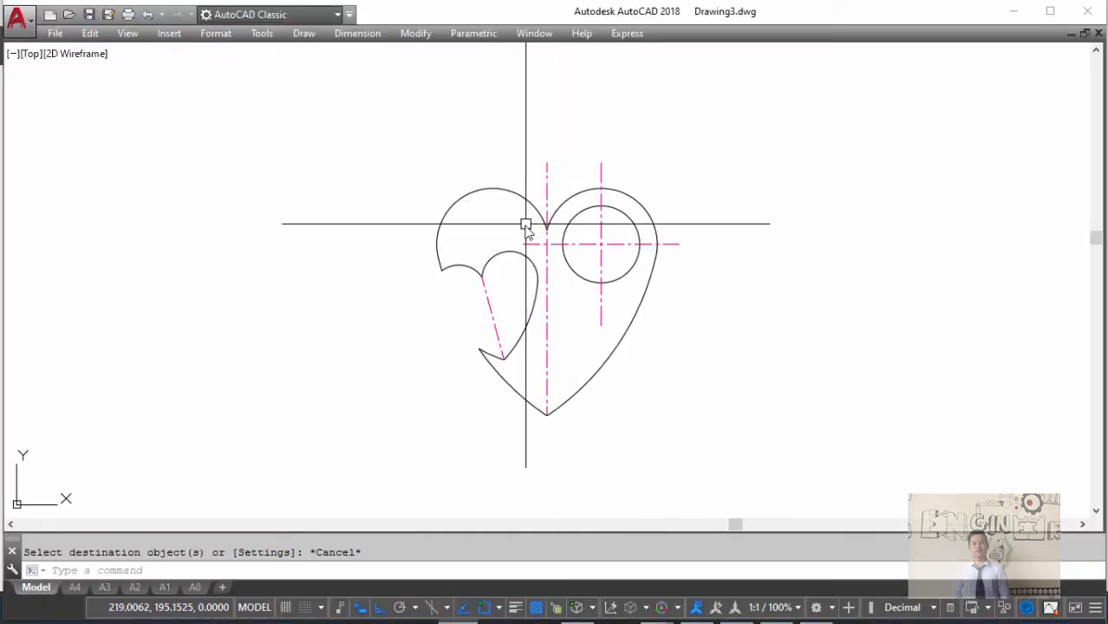
- Offset the vertical centre line to the left to create a centre line through the notch tip
text(o)
key(Return)
key(Return)
click(546, 182)
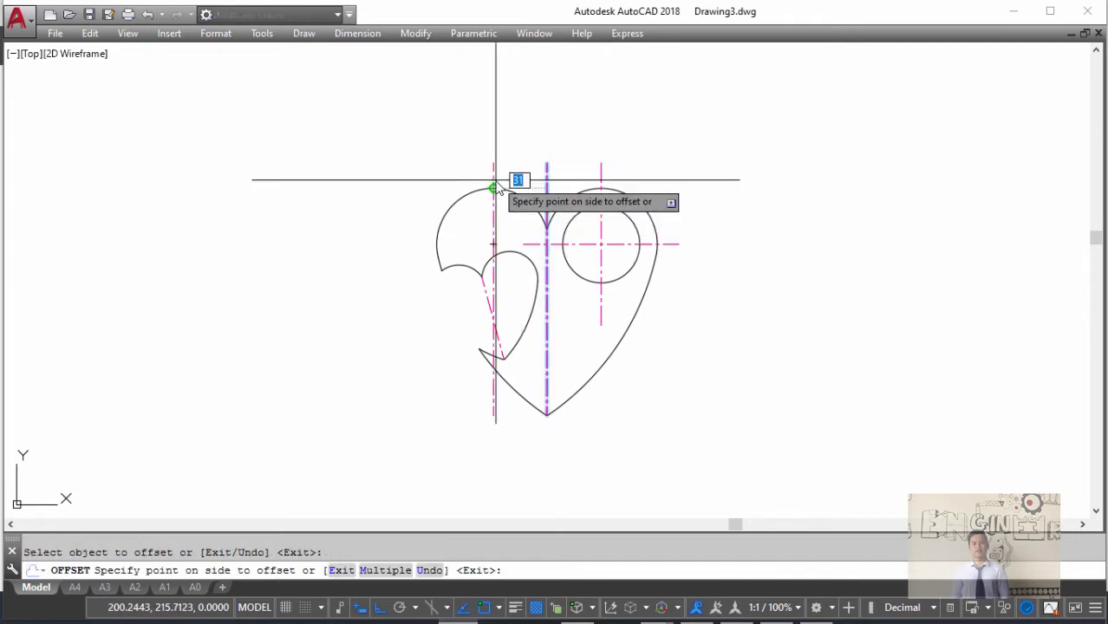
click(501, 216)
key(Escape)
scroll(511, 251, down, 1)
scroll(497, 227, down, 2)
scroll(548, 217, up, 1)
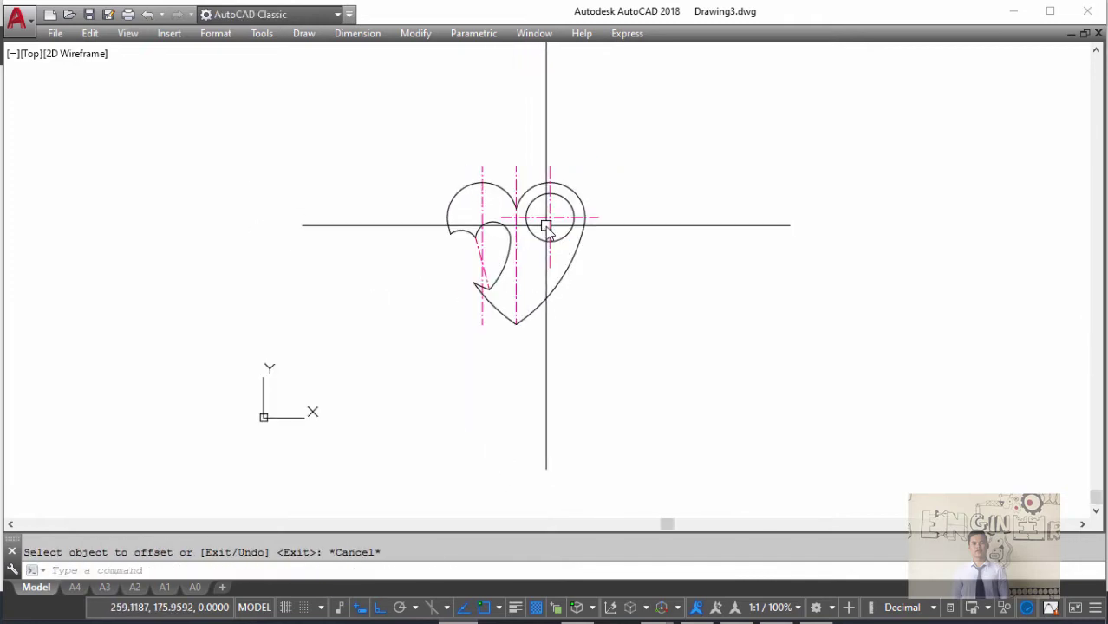
key(alt+Tab)
key(alt+Tab)
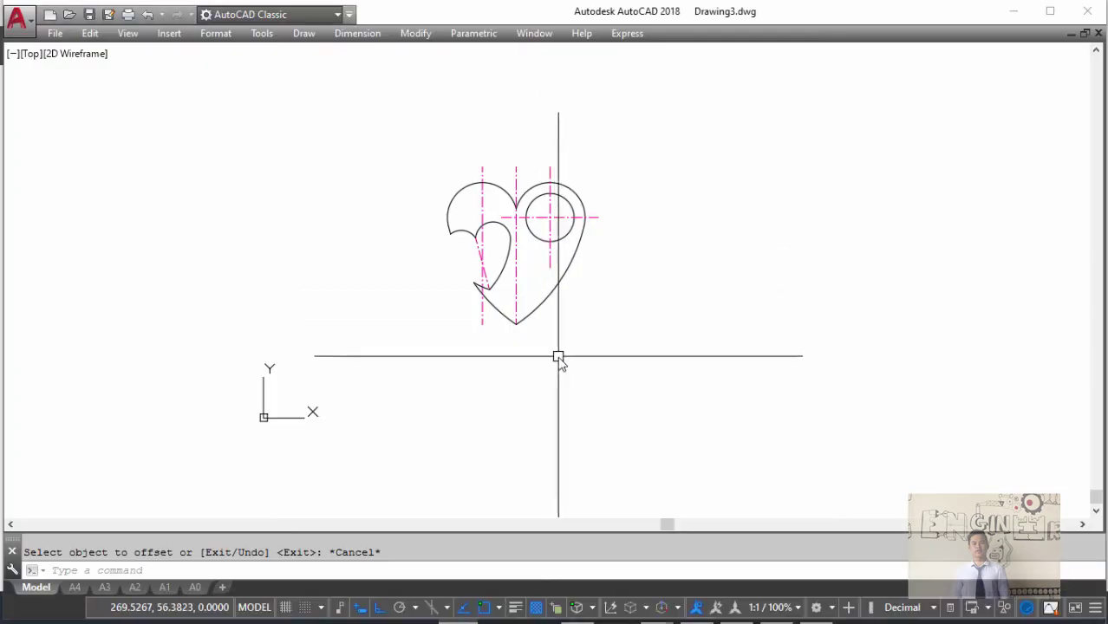
key(Return)
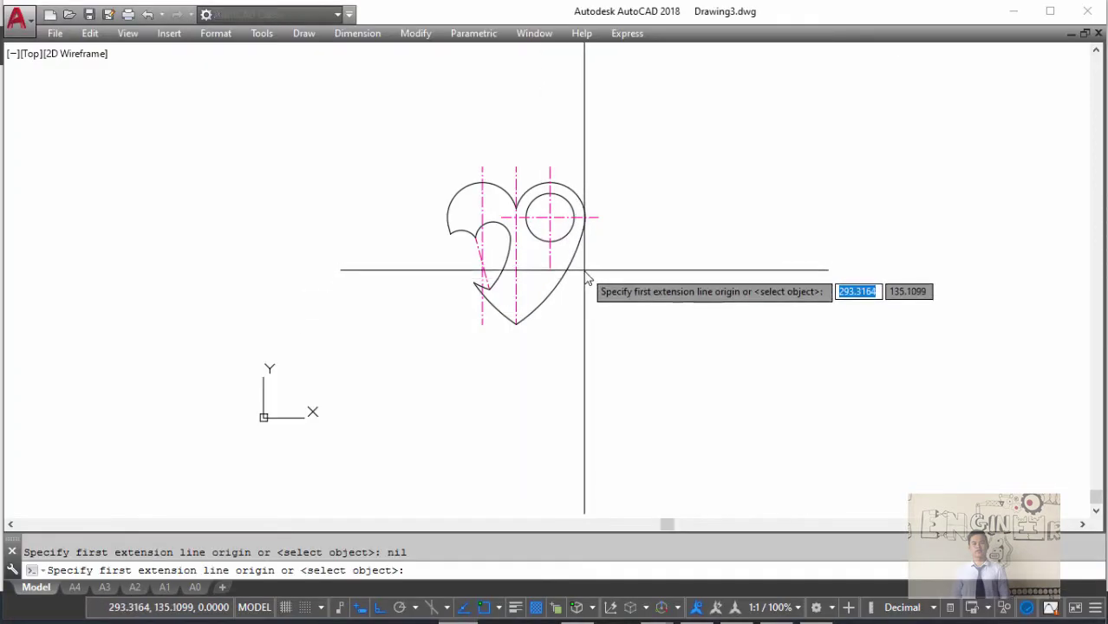
- Dimension the 24,5 width from the heart's bottom tip to the notch point
click(514, 322)
scroll(501, 302, up, 2)
click(479, 286)
scroll(514, 382, up, 5)
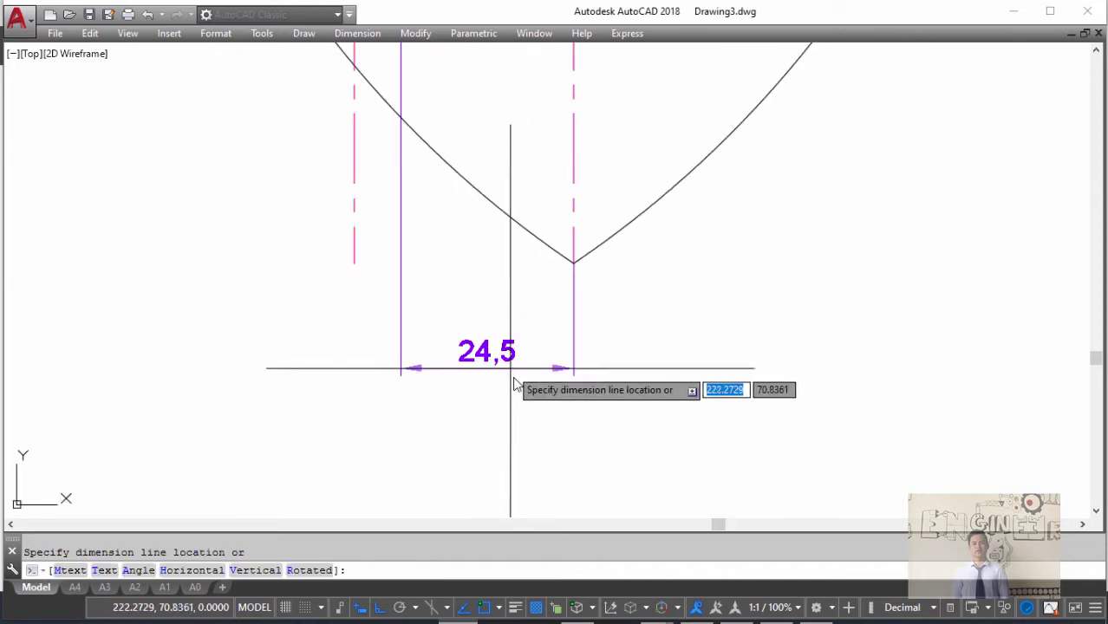
click(514, 329)
scroll(546, 200, down, 5)
scroll(541, 219, up, 2)
- Dimension the 32 height from the lower lobe tip to the heart's bottom tip
key(Return)
scroll(529, 204, up, 2)
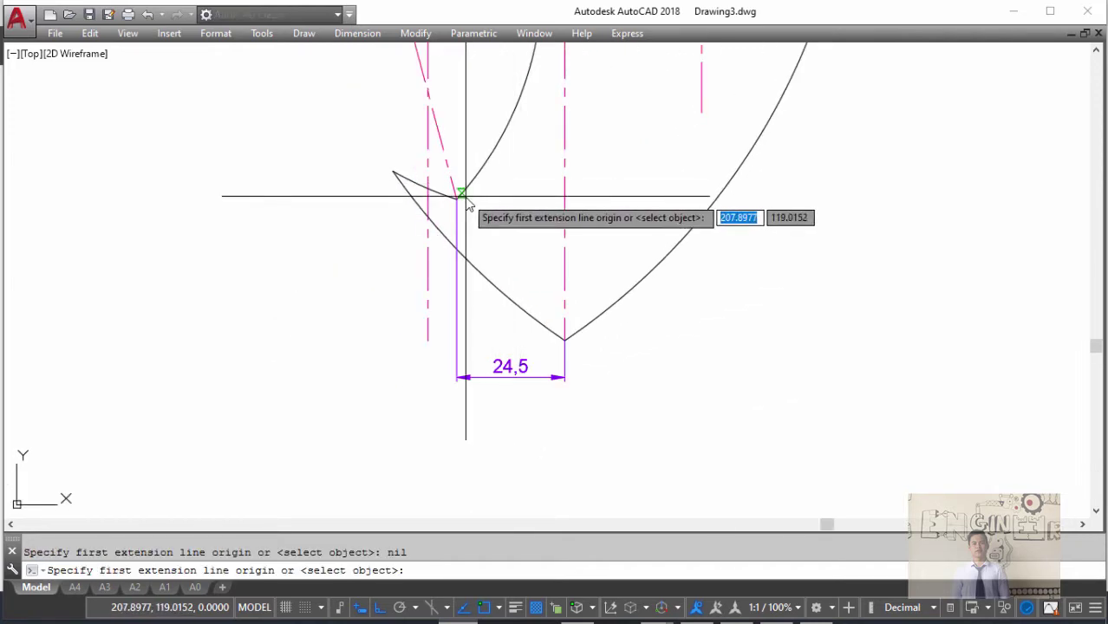
click(457, 199)
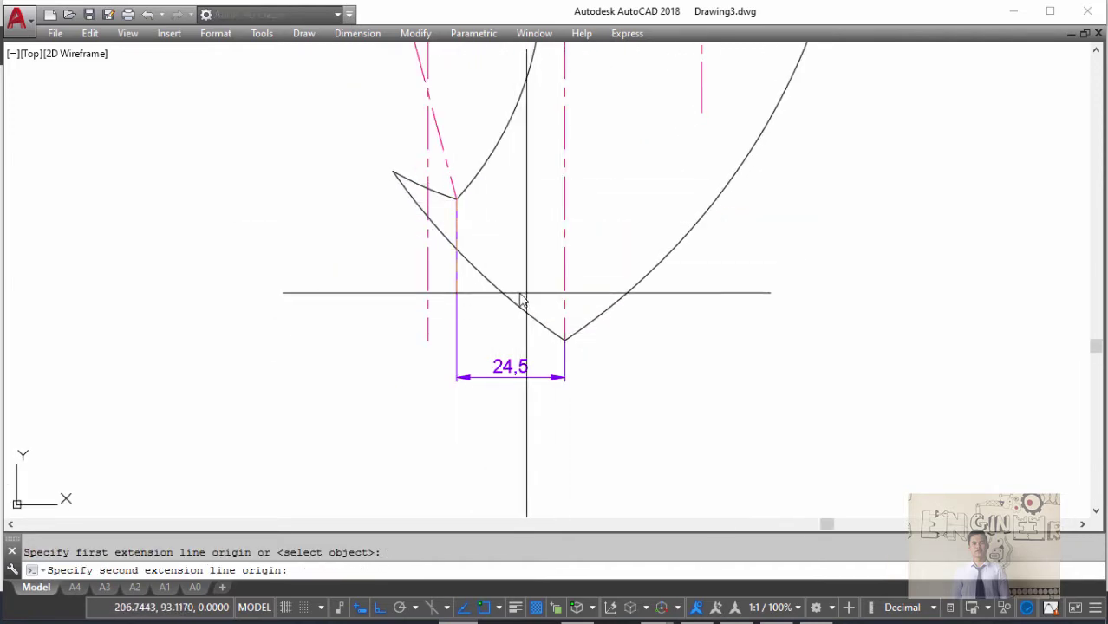
click(565, 340)
scroll(617, 225, up, 2)
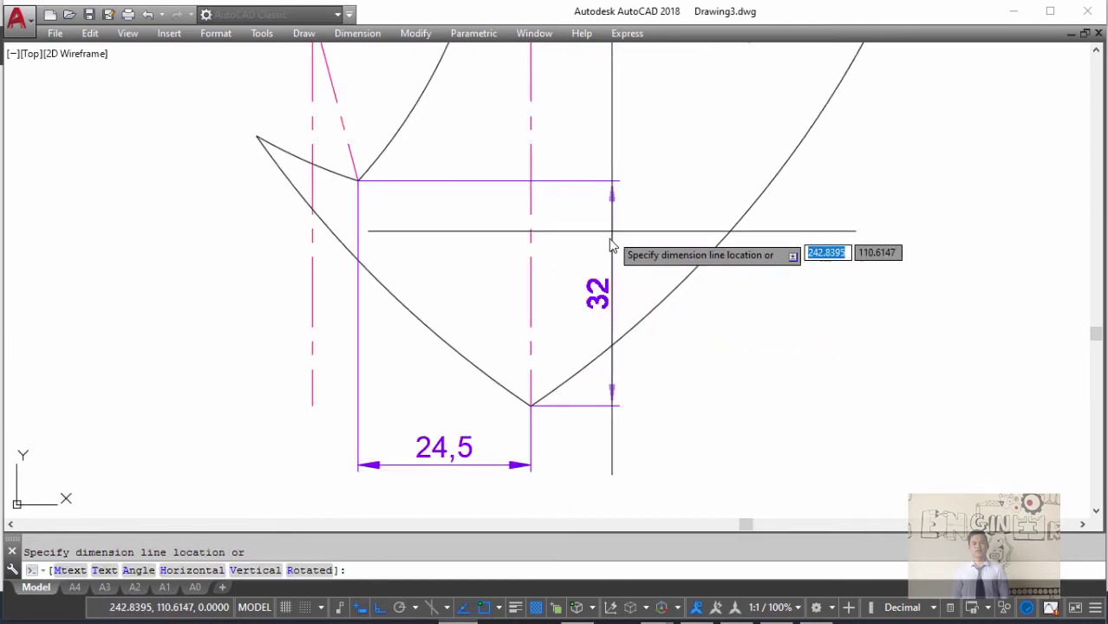
click(462, 253)
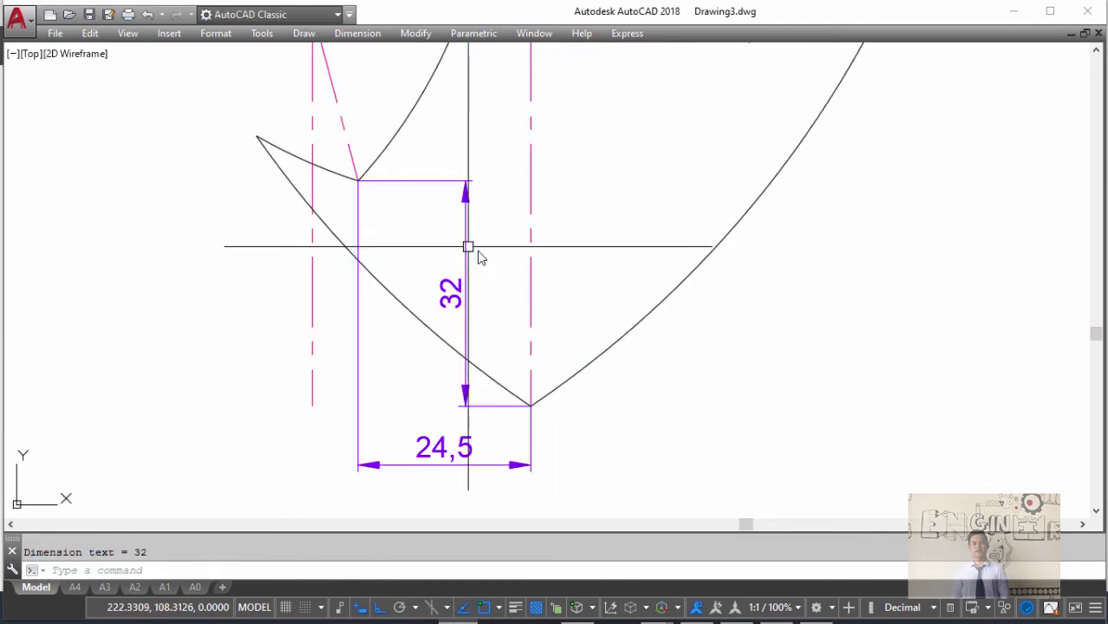
scroll(520, 251, down, 2)
- Shorten the left vertical centre line by grip-stretching its end
click(414, 286)
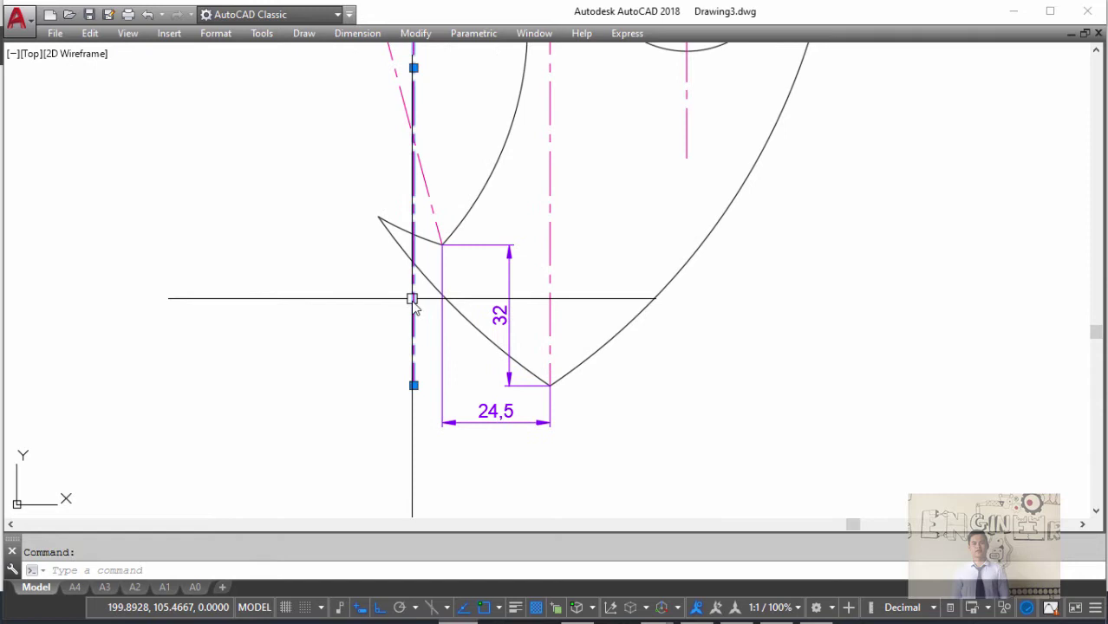
click(412, 384)
scroll(413, 383, down, 2)
scroll(422, 171, up, 2)
click(416, 204)
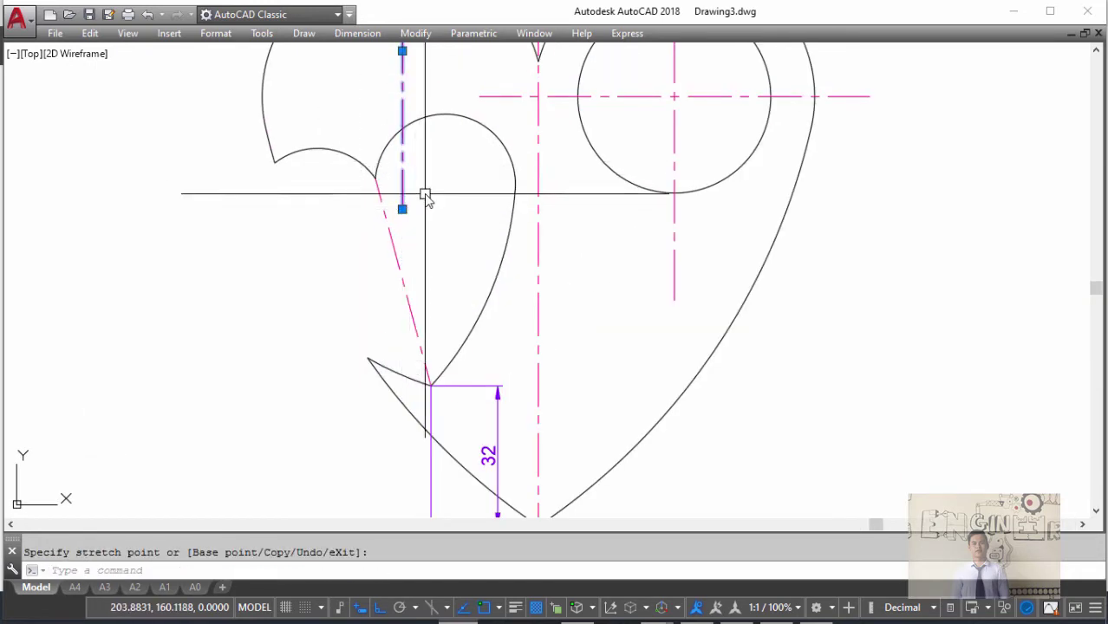
key(Escape)
scroll(461, 244, down, 2)
- Dimension the 15° angle between the slanted and vertical centre lines of the left lobe
text(N)
key(Return)
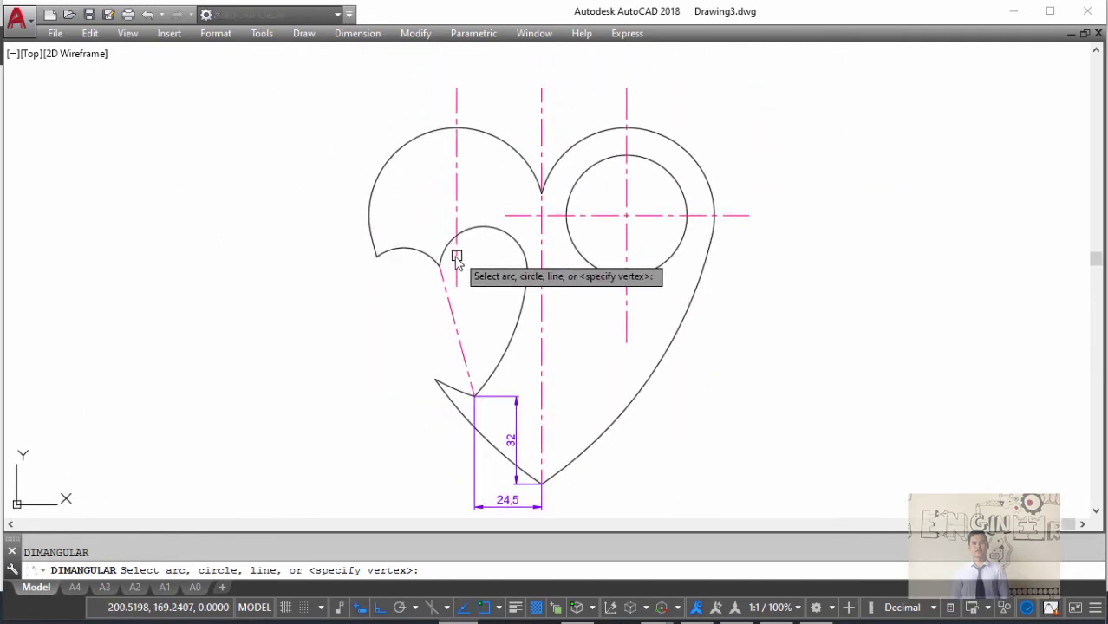
click(458, 255)
click(451, 292)
scroll(429, 292, up, 4)
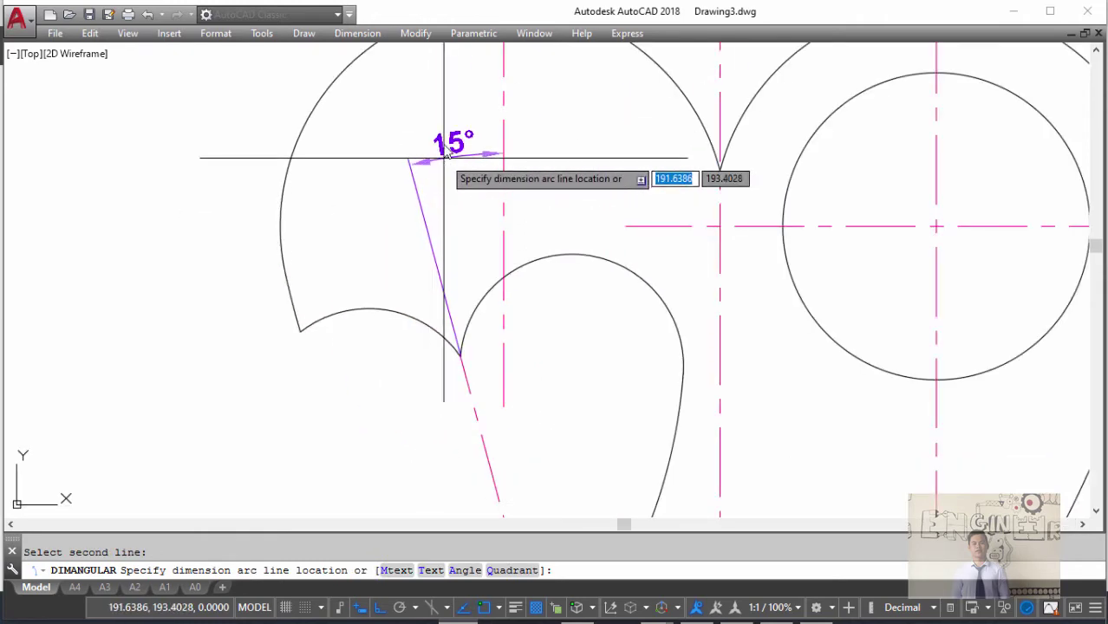
click(447, 210)
scroll(518, 217, down, 2)
scroll(511, 213, down, 2)
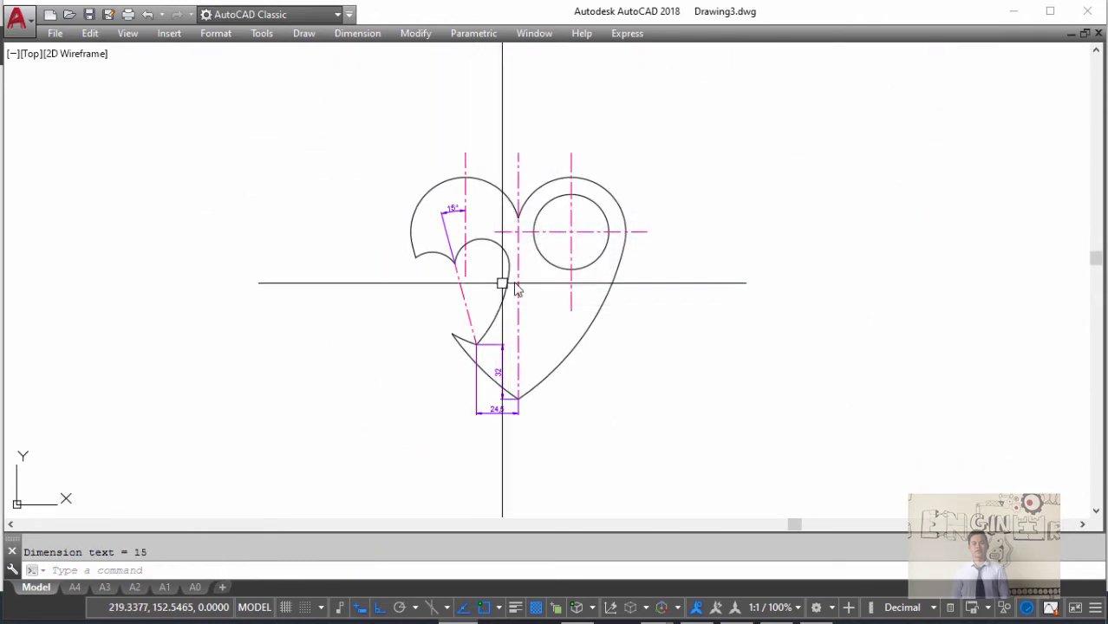
key(alt+Tab)
key(alt+Tab)
key(alt+Tab)
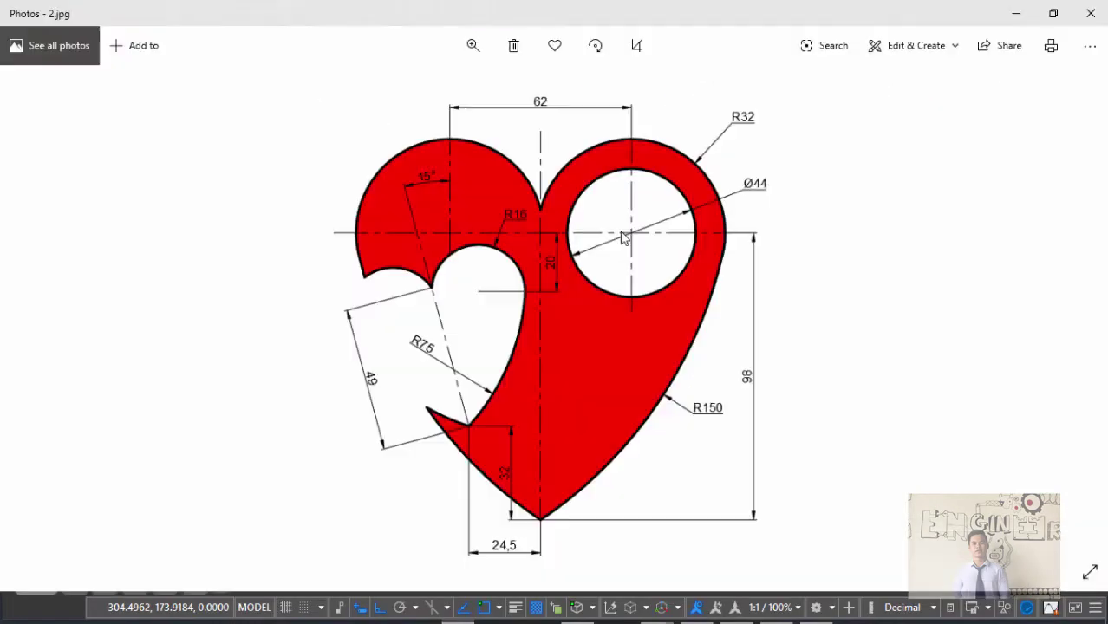
key(alt+Tab)
middle_drag(598, 204, 575, 215)
text(LI)
key(Return)
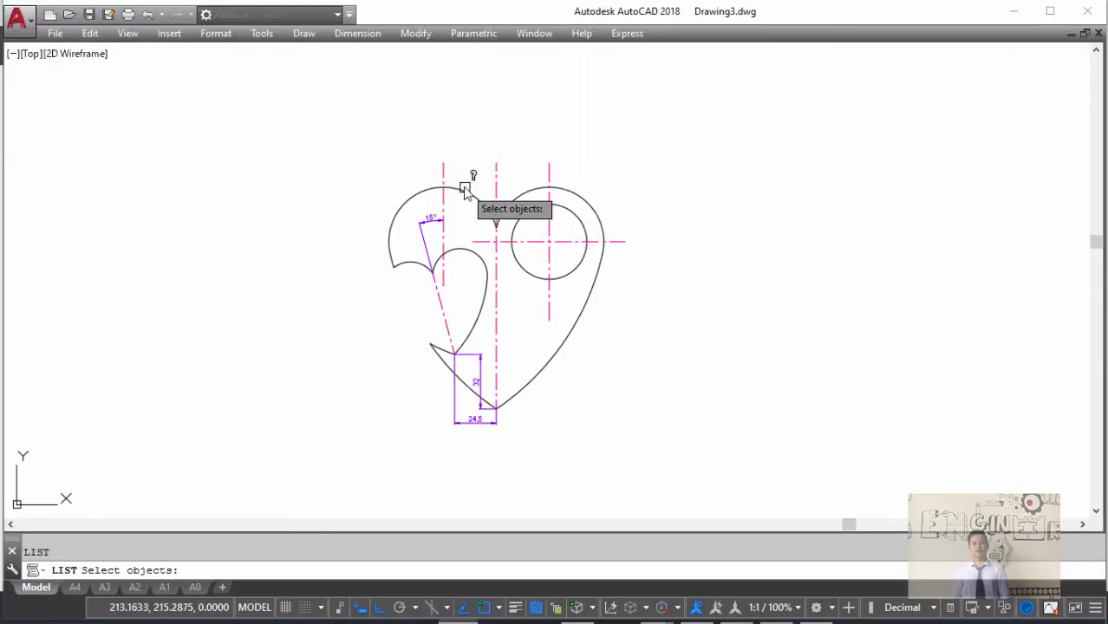
- Dimension the 62 distance between the tops of the two vertical centre lines
text(LI)
key(Return)
click(443, 173)
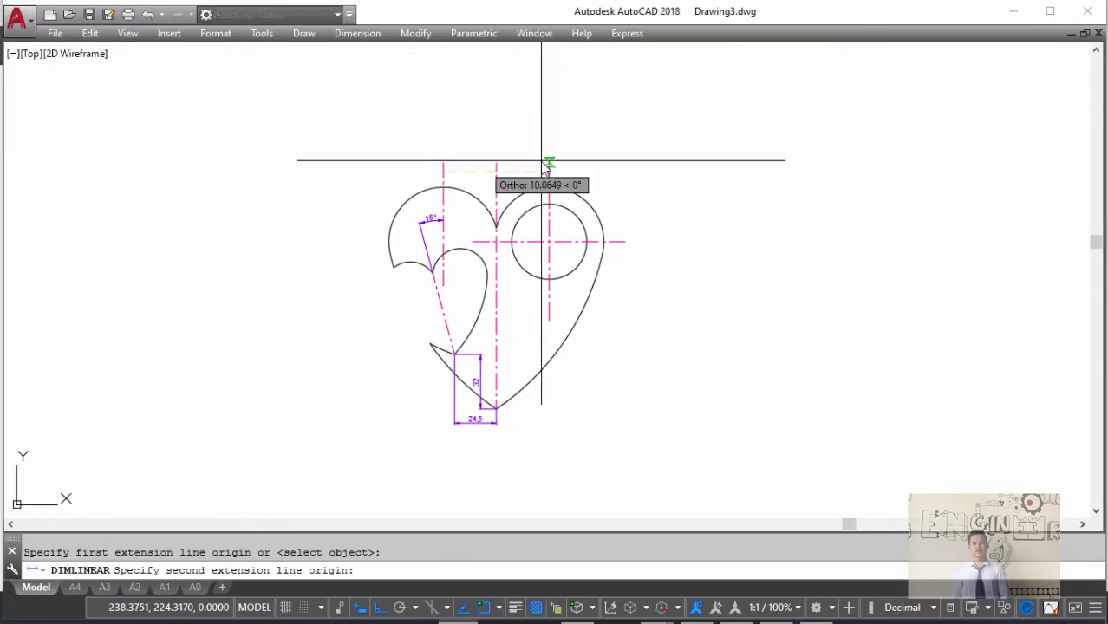
click(549, 164)
scroll(523, 160, up, 4)
click(514, 154)
key(Escape)
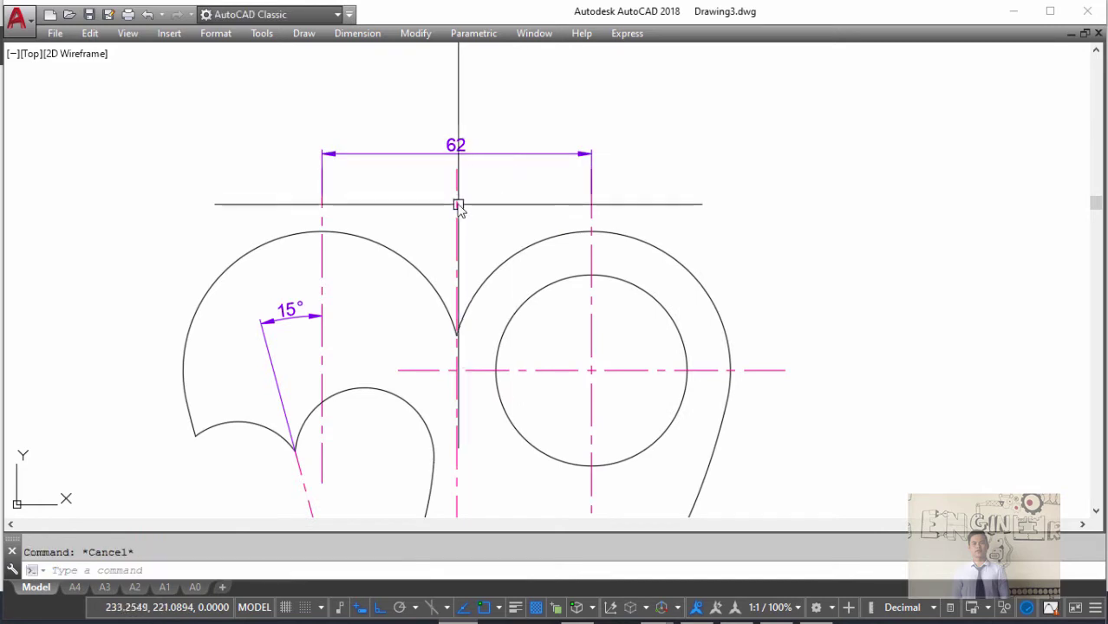
- Shorten the top end of the left vertical centre line with its grip
click(458, 208)
click(457, 169)
key(Escape)
click(322, 208)
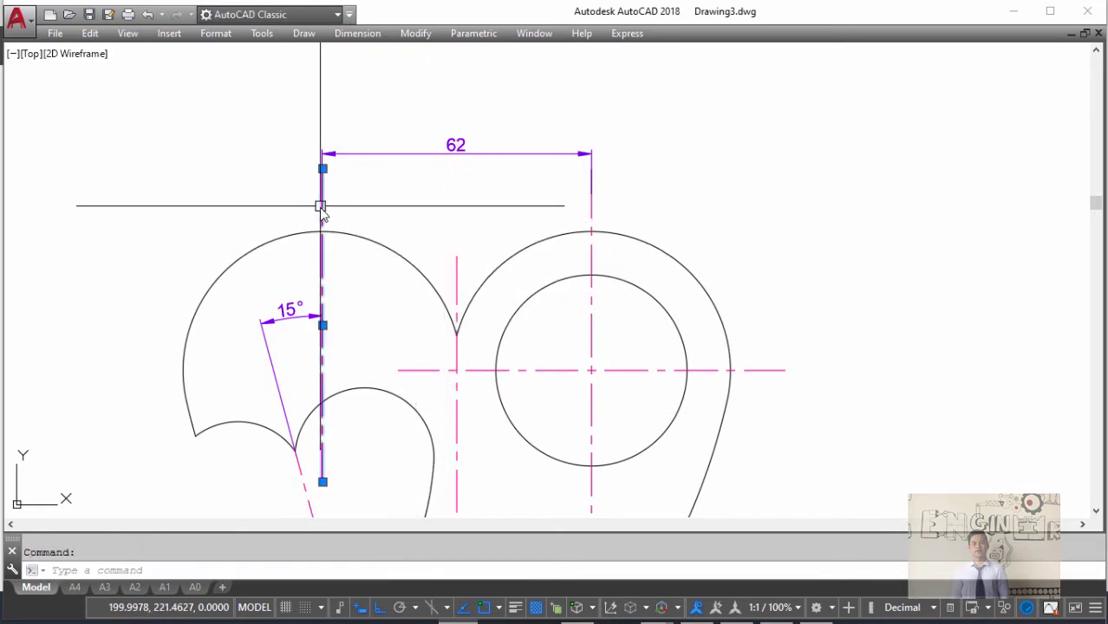
key(Escape)
click(323, 210)
click(323, 168)
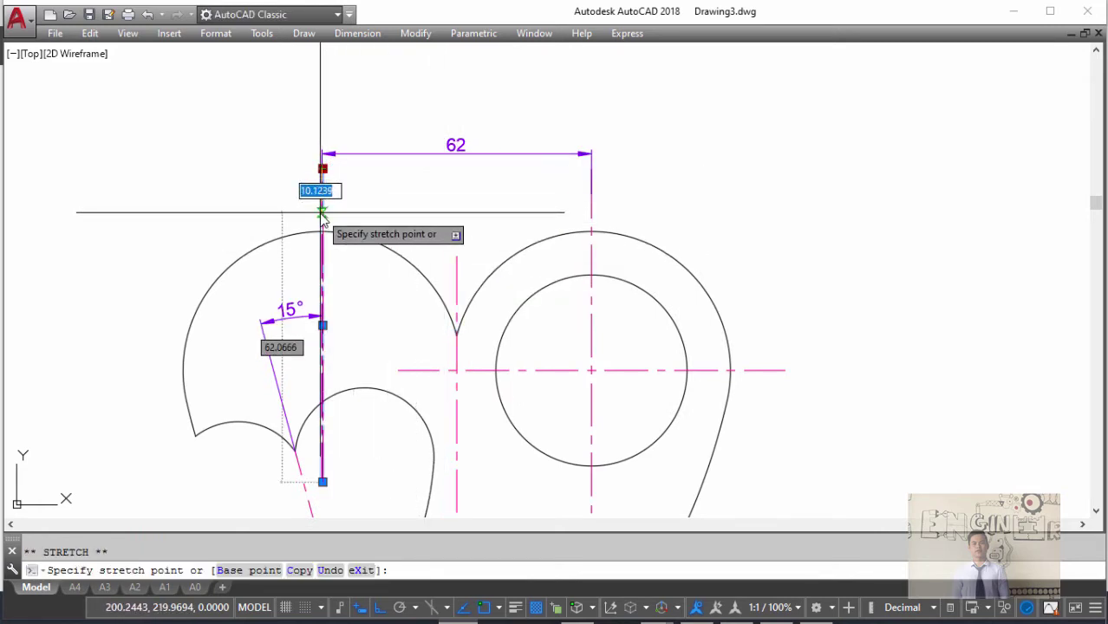
click(322, 212)
- Check the right vertical centre line's top end against the reference, leaving it unchanged
click(592, 193)
click(591, 168)
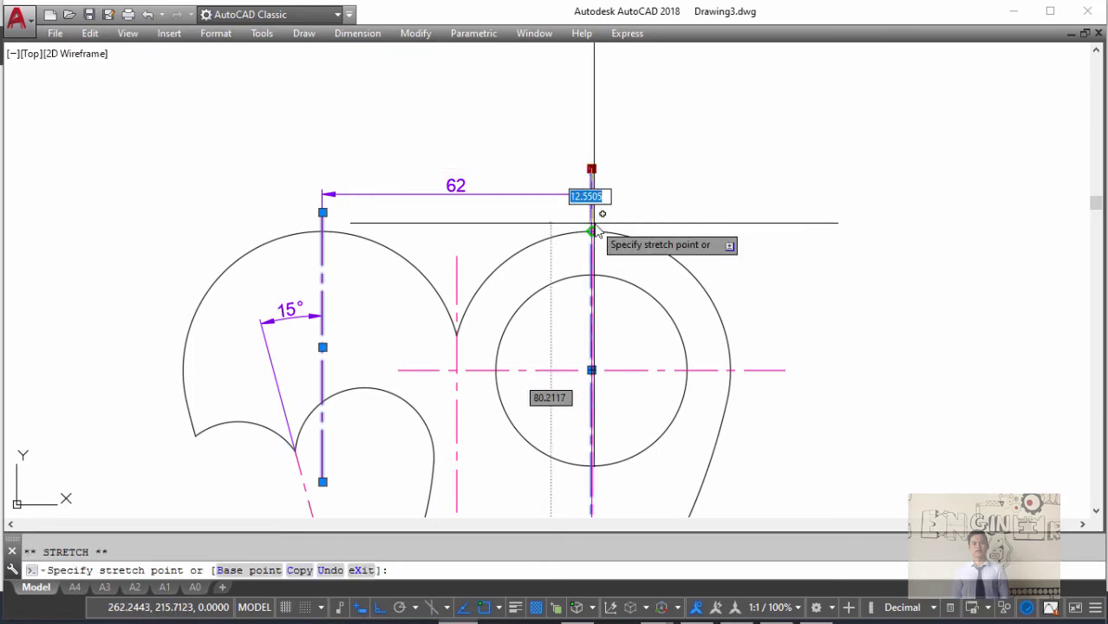
key(Escape)
key(Escape)
scroll(659, 208, down, 1)
scroll(680, 195, down, 4)
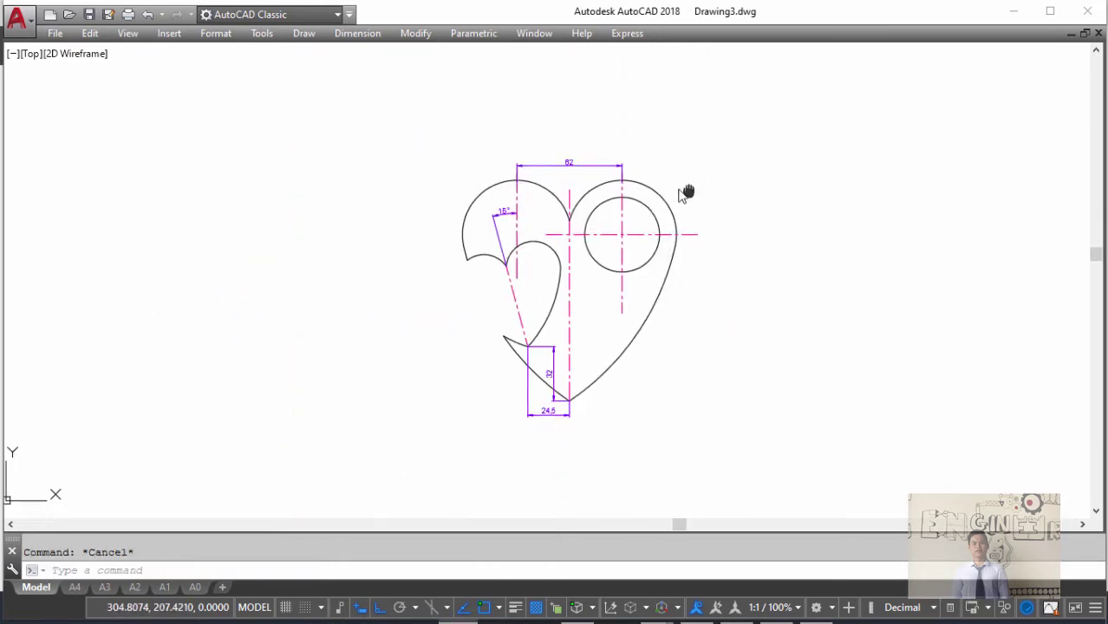
scroll(680, 238, up, 1)
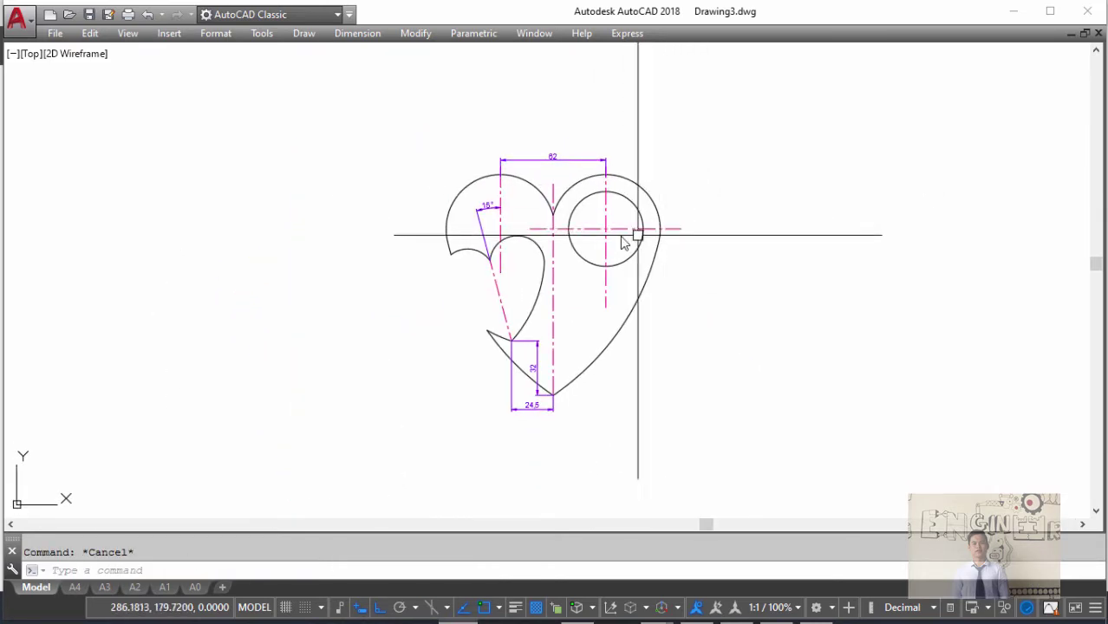
scroll(546, 235, up, 4)
key(alt+Tab)
key(Escape)
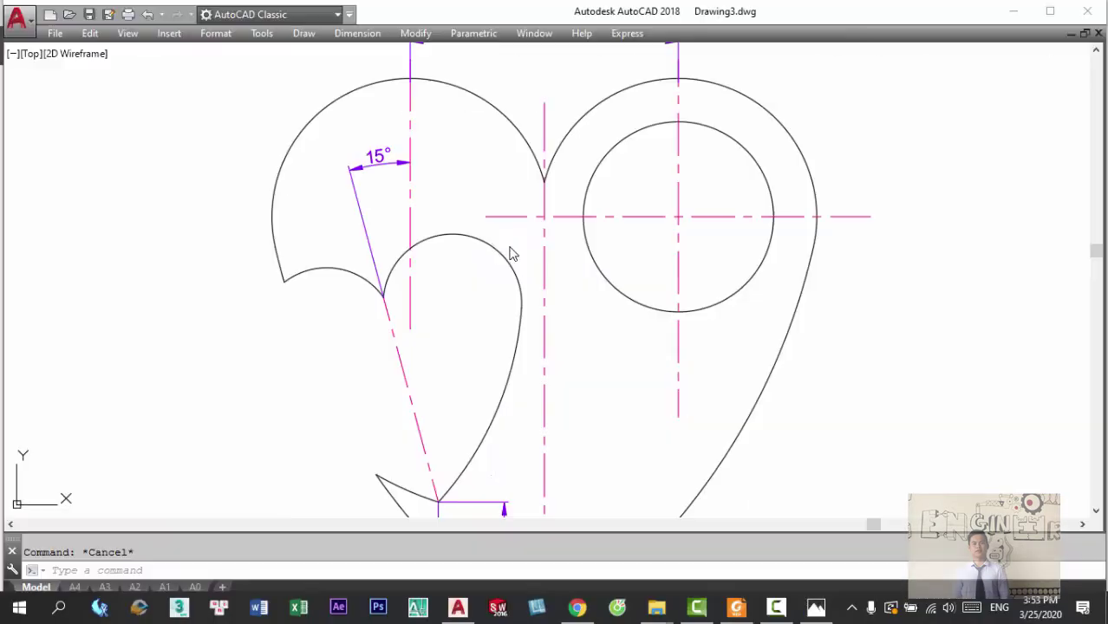
- Extend the horizontal centre line's left end past the heart's left lobe
click(507, 216)
click(485, 216)
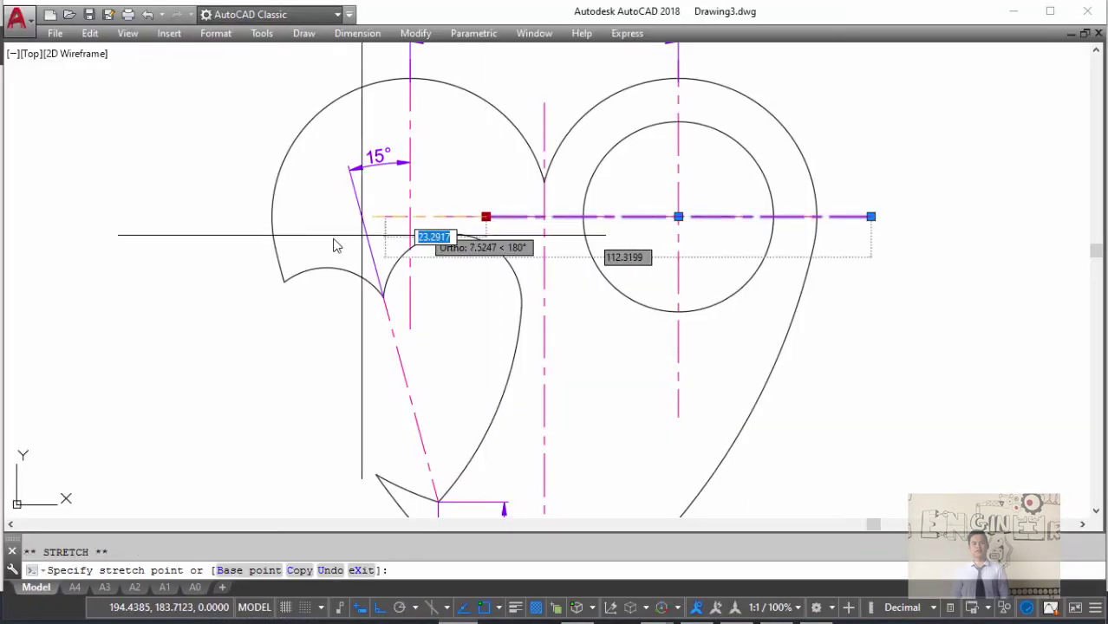
click(245, 241)
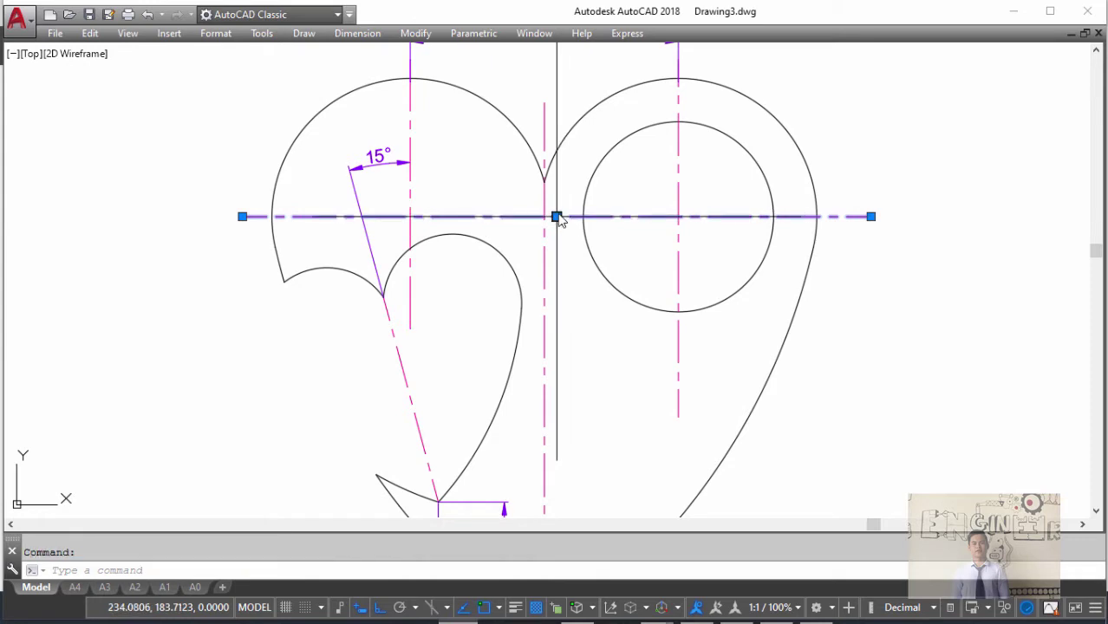
click(556, 215)
key(Escape)
scroll(572, 227, down, 2)
text(D)
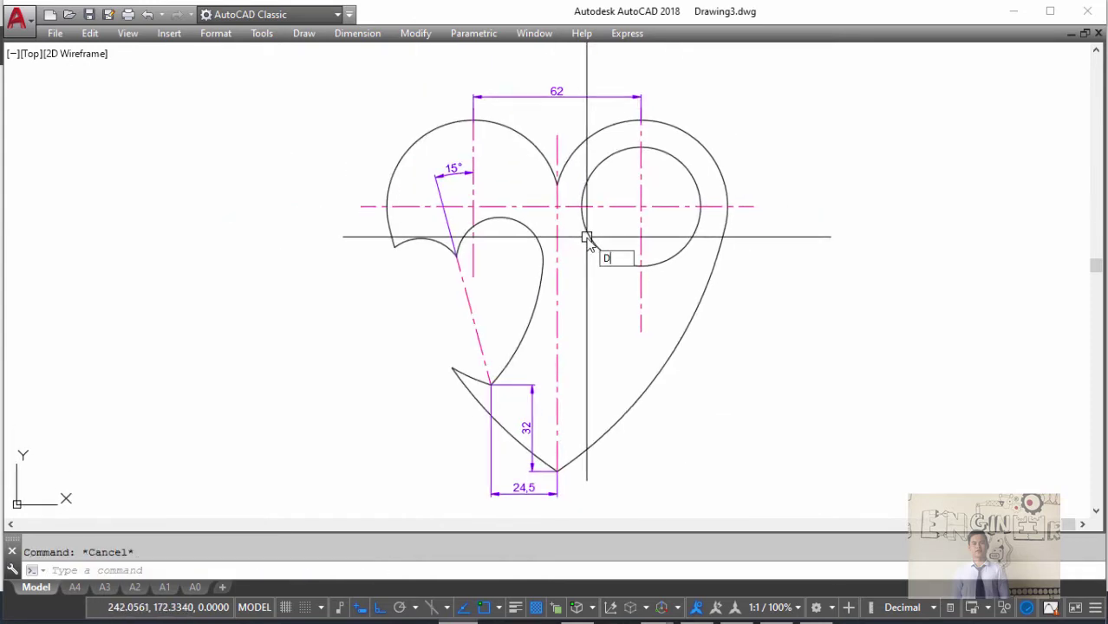
text(LI)
key(Return)
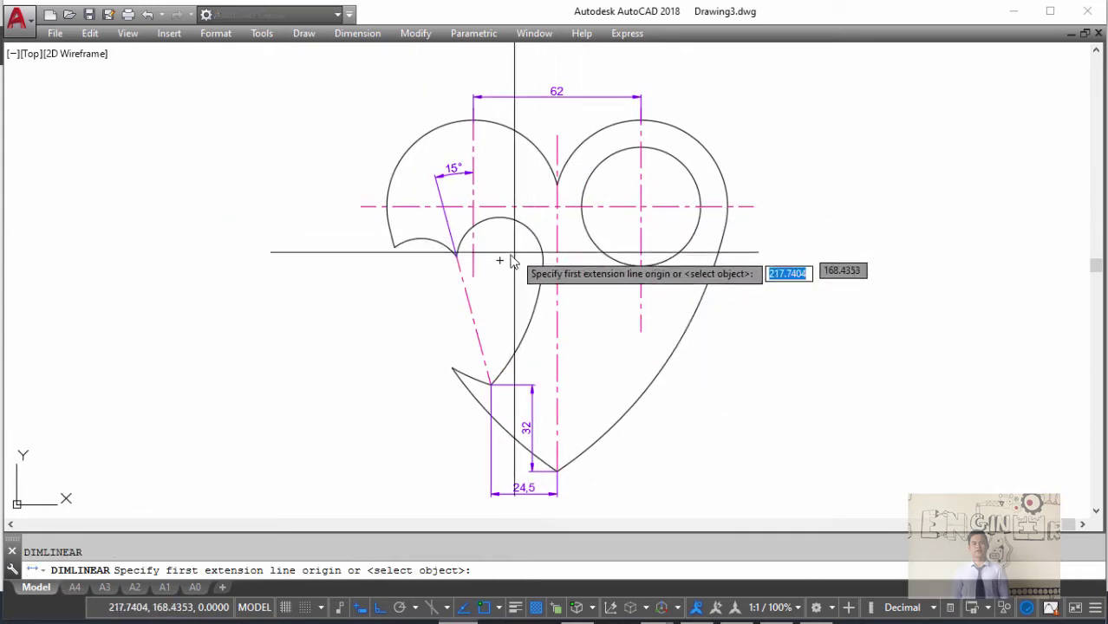
- Dimension the vertical 20 from the inner arc's top to the centre-line intersection
click(503, 257)
click(557, 206)
scroll(585, 243, up, 2)
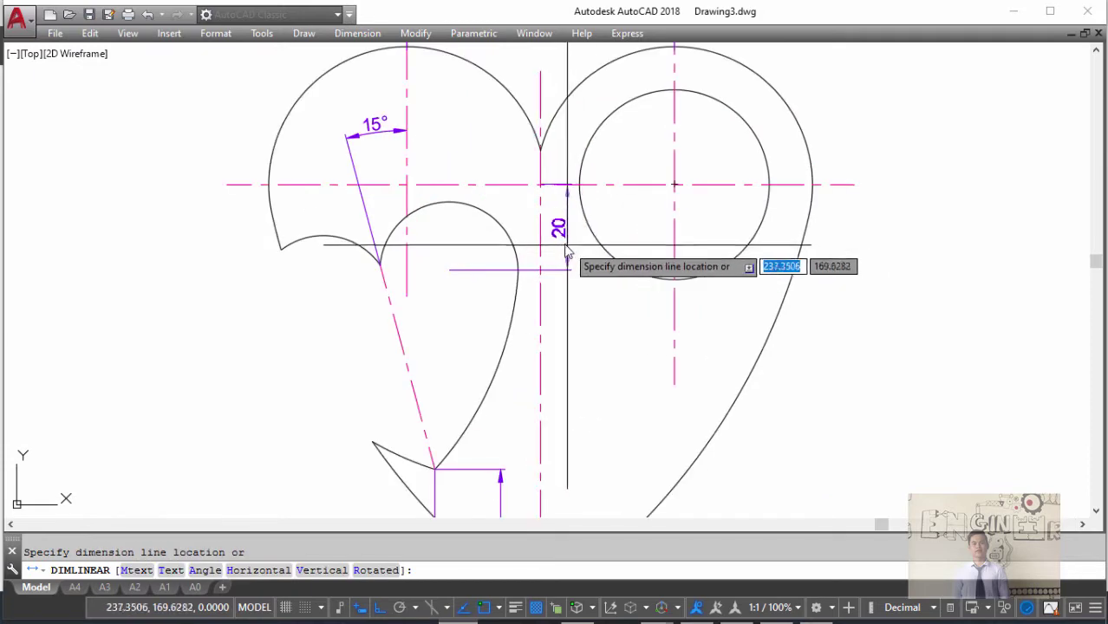
click(565, 255)
scroll(578, 267, down, 3)
key(alt+Tab)
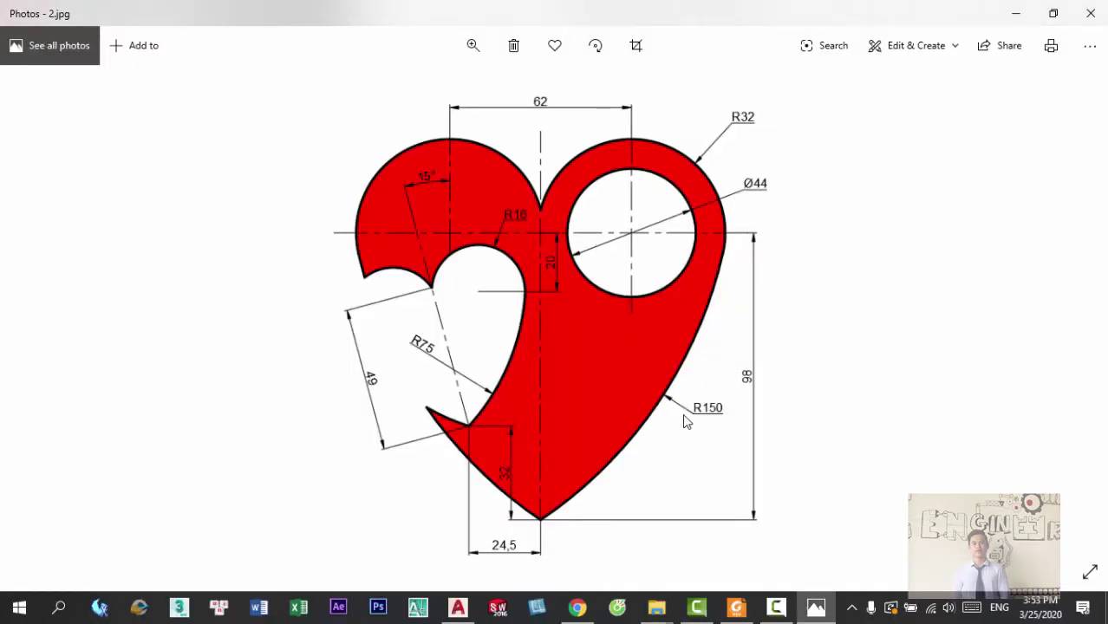
key(alt+Tab)
- Start a radius dimension on the small inner arc
scroll(535, 241, up, 2)
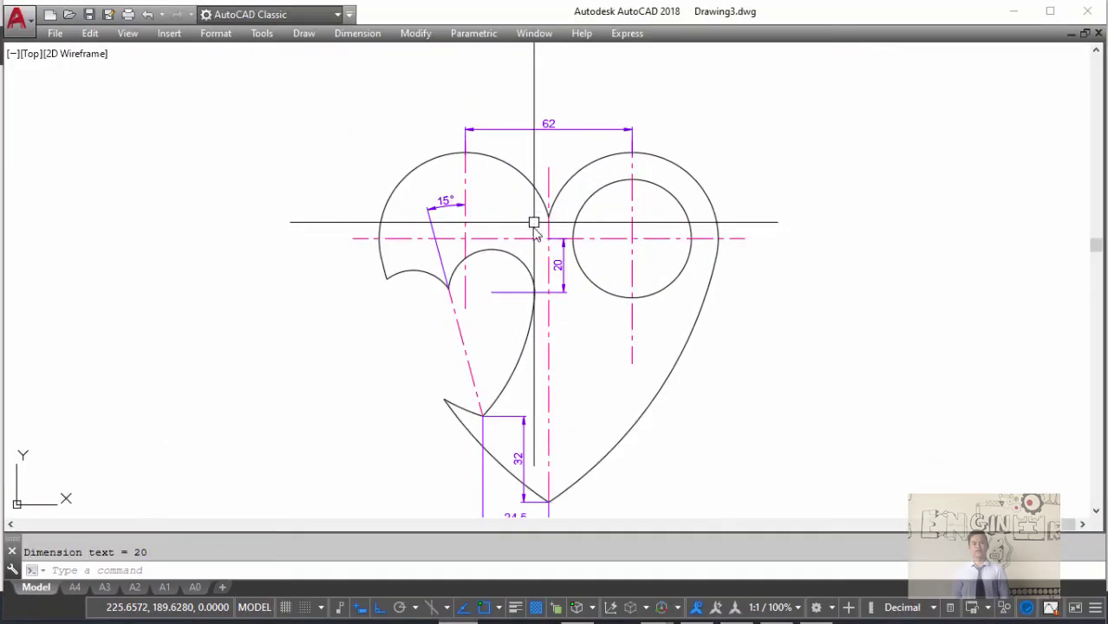
text(dra)
key(Return)
click(531, 250)
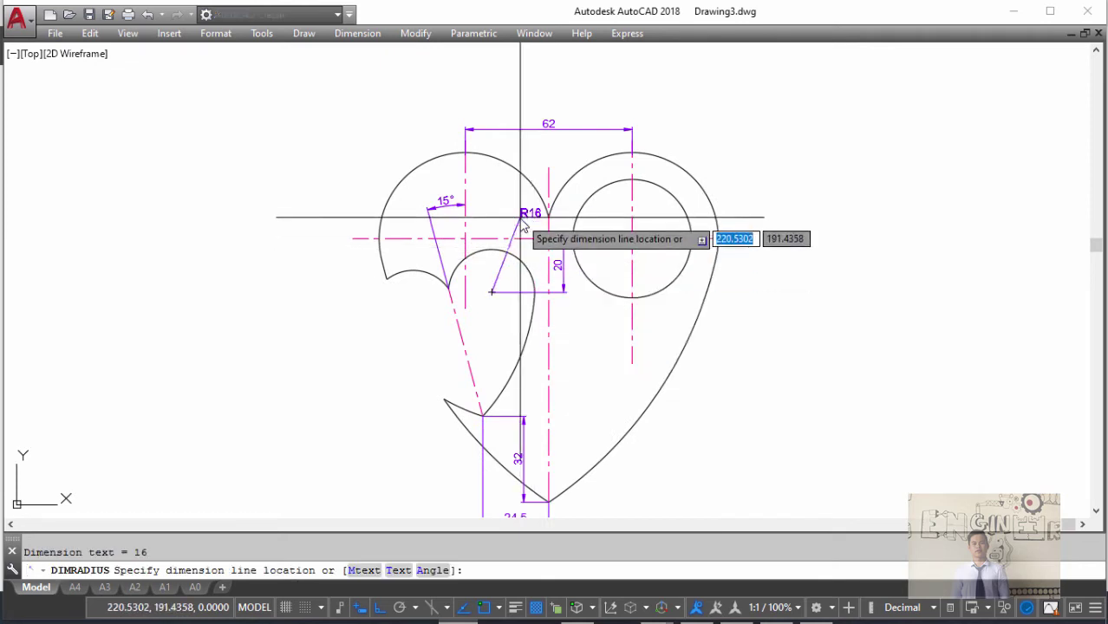
scroll(520, 239, up, 3)
- Place the R16 radius dimension and switch the DIMTOFL variable from ON to OFF
click(506, 234)
key(alt+Tab)
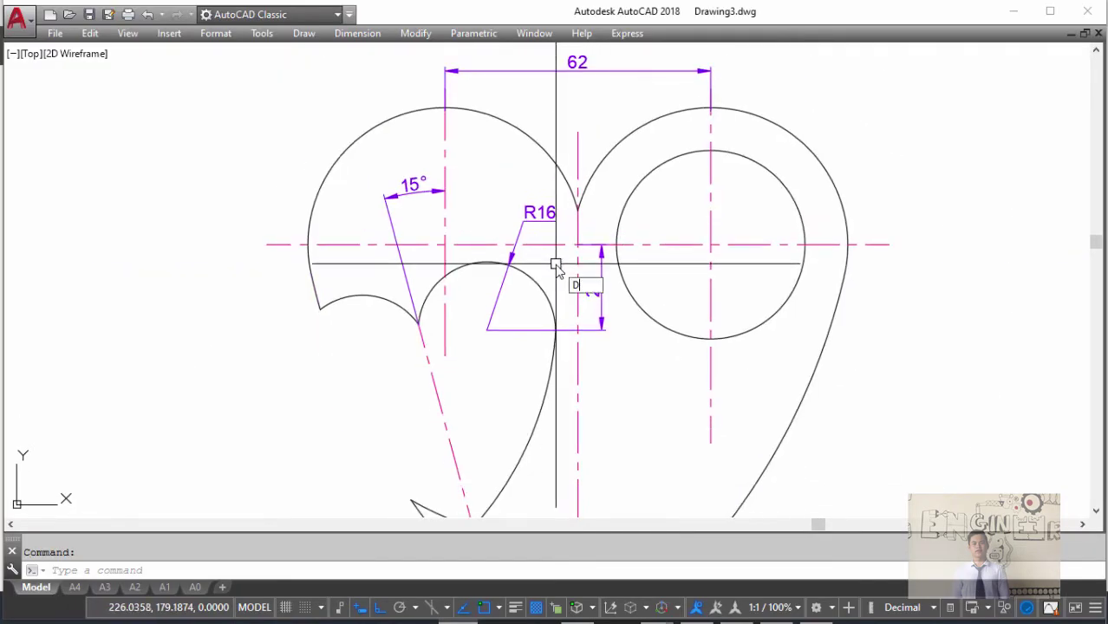
text(IMATF)
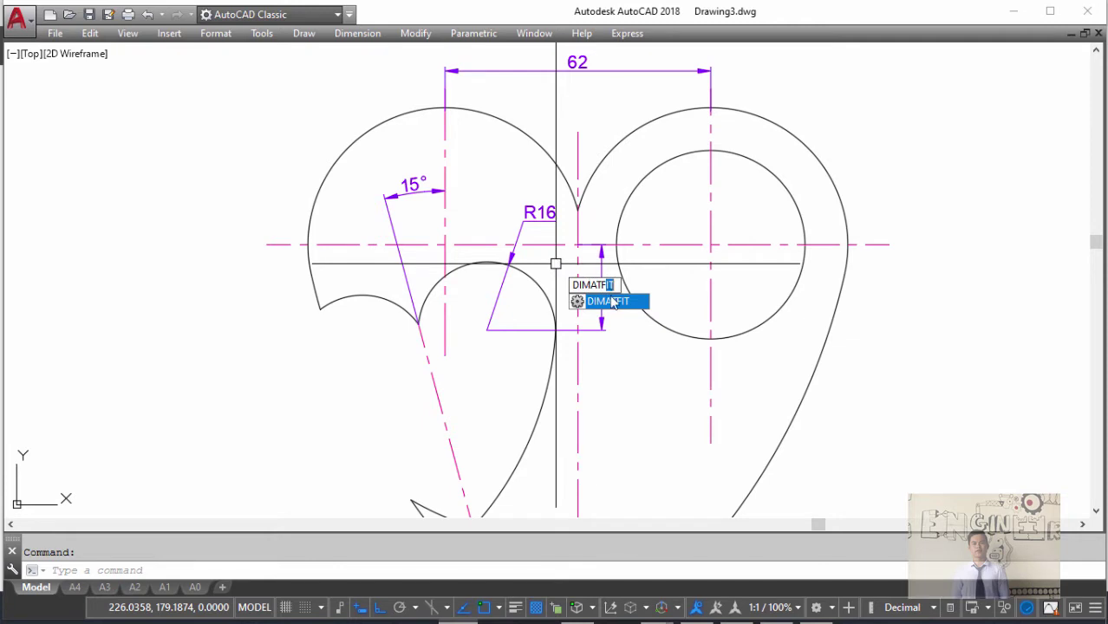
click(613, 302)
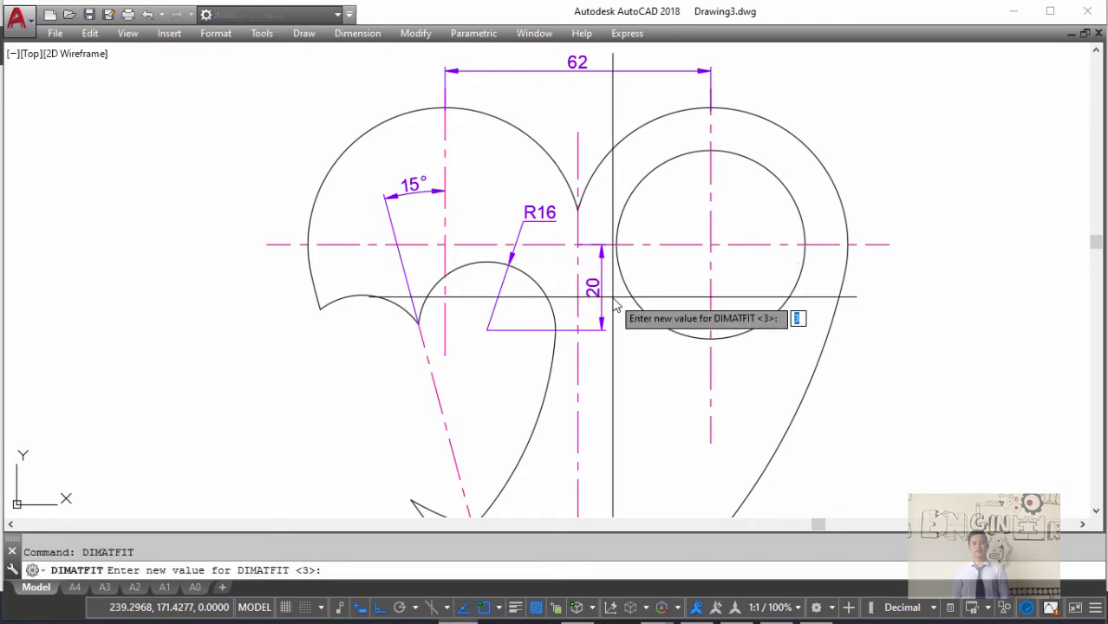
key(Return)
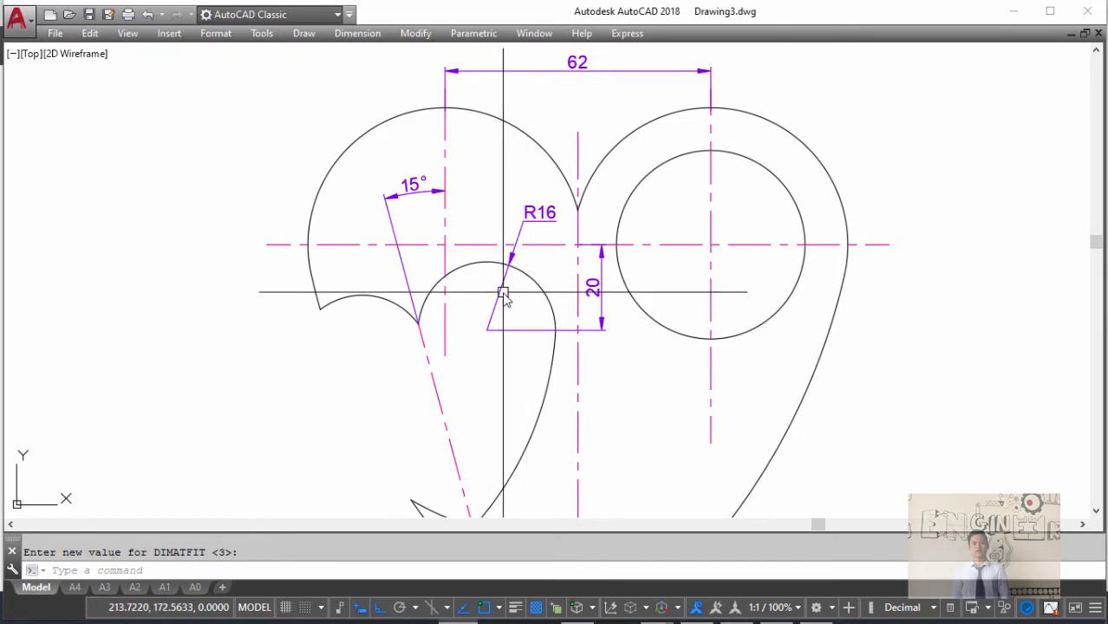
mouse_move(504, 294)
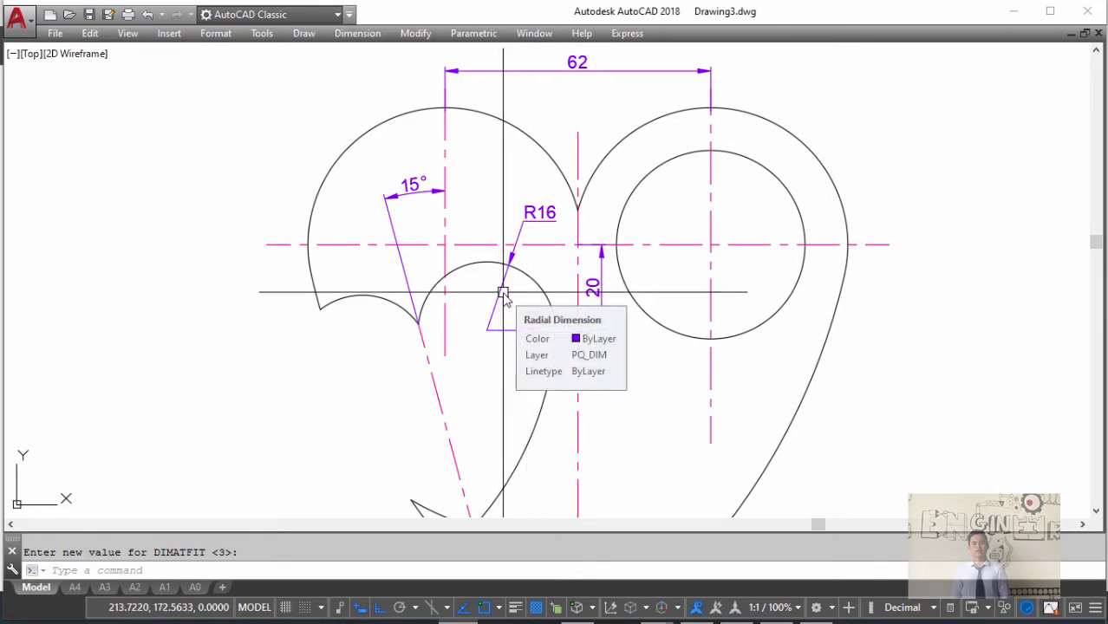
text(DIMT)
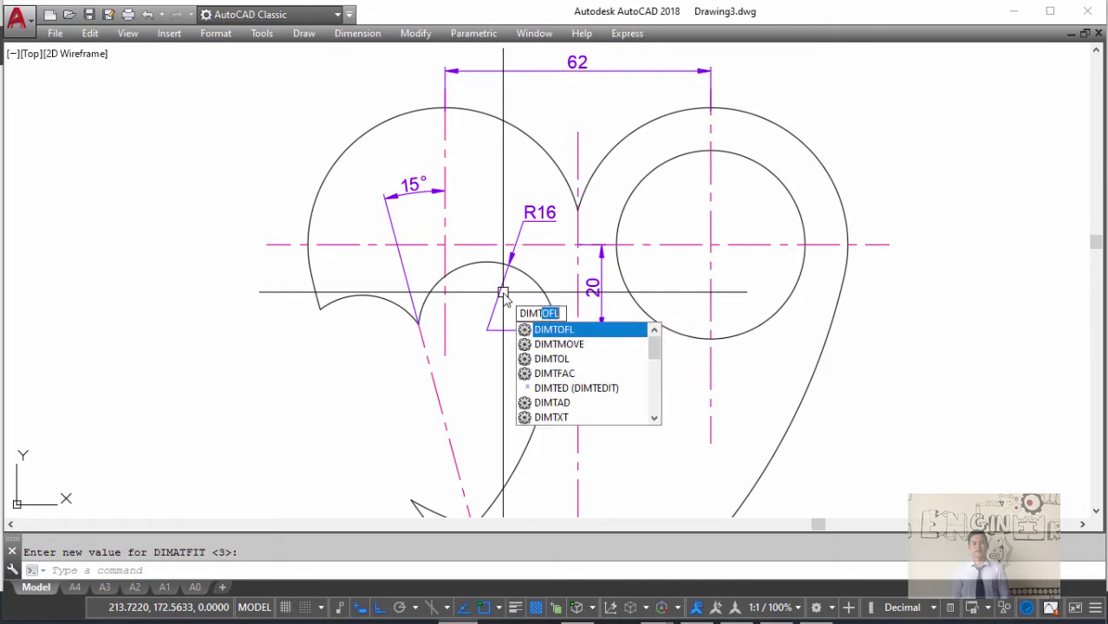
text(OFF)
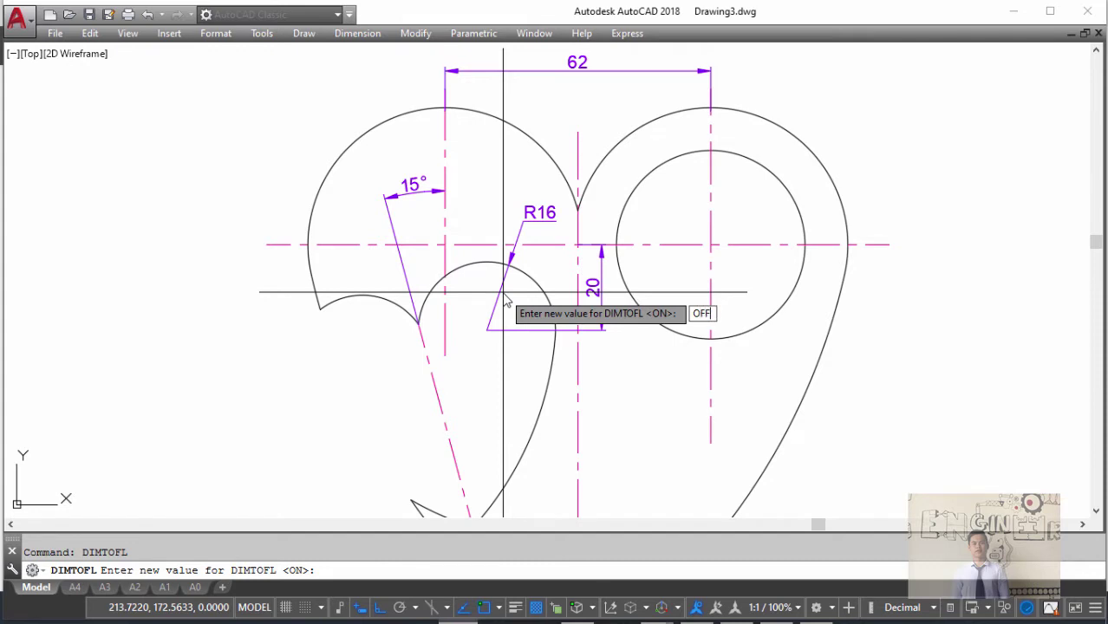
key(Return)
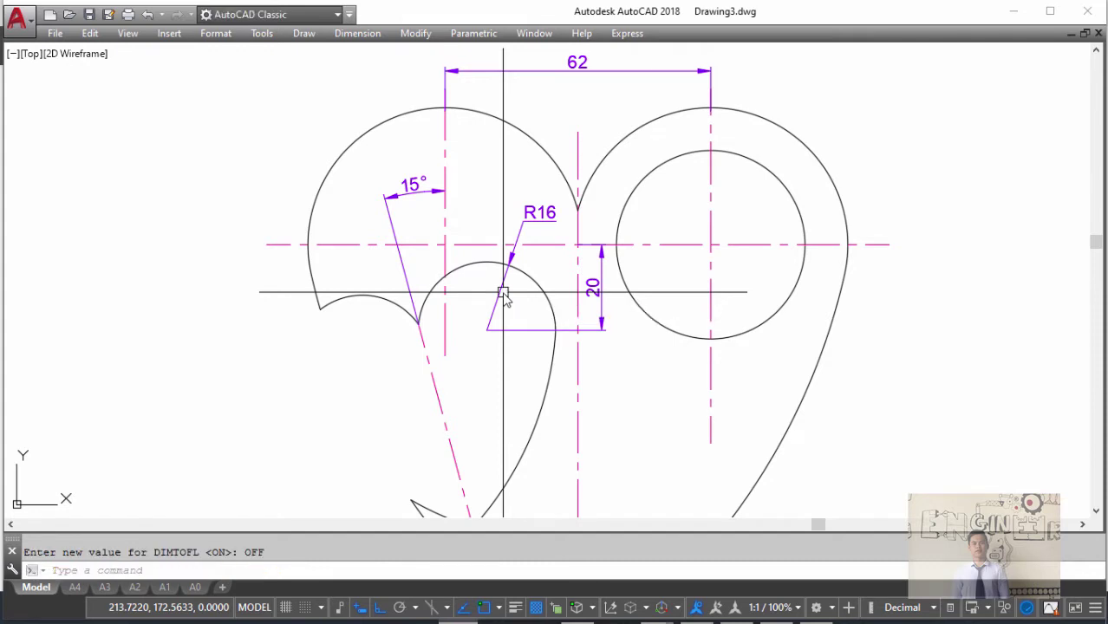
text(DRA)
- Place a duplicate R16 radius dimension on the small inner arc, then delete it
key(Return)
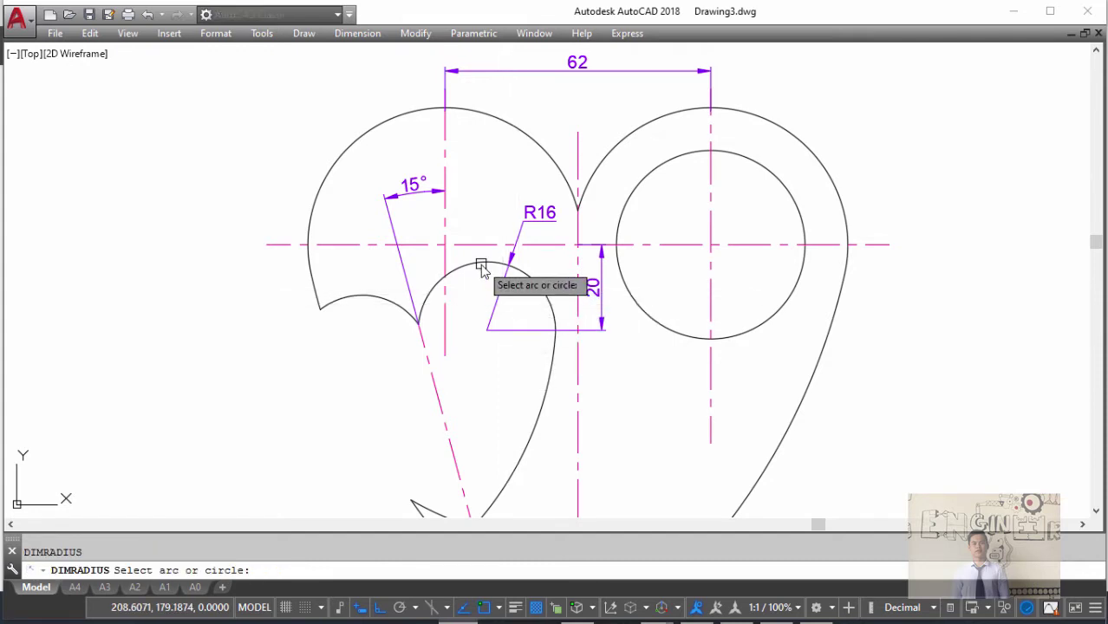
click(479, 261)
click(531, 219)
click(534, 217)
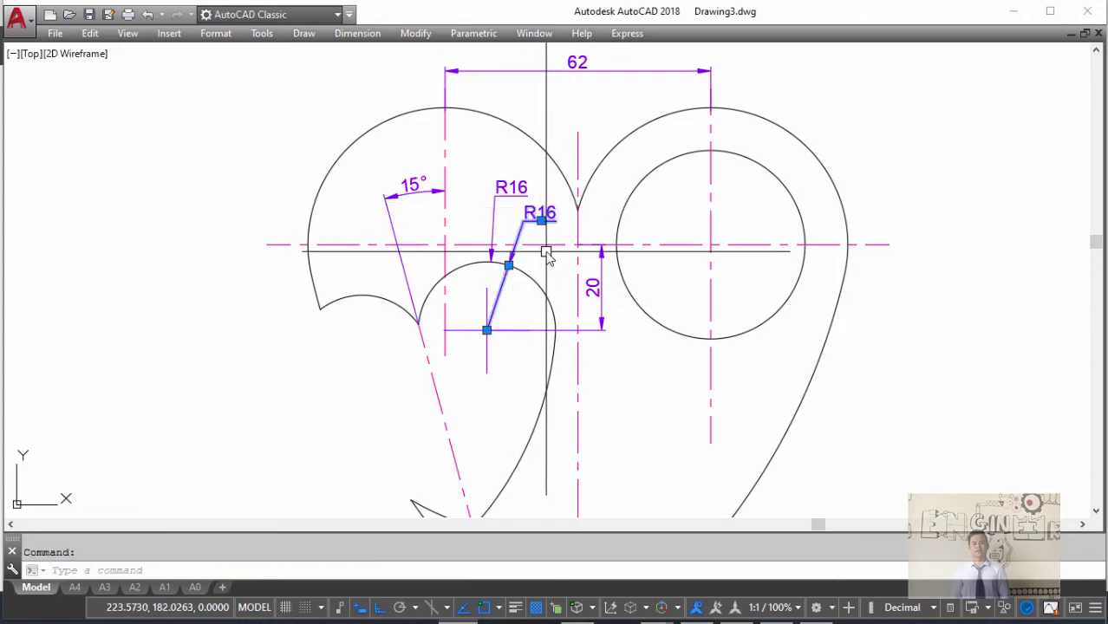
key(Delete)
- Grab the original R16 dimension's text to reposition it, then cancel the move
click(516, 198)
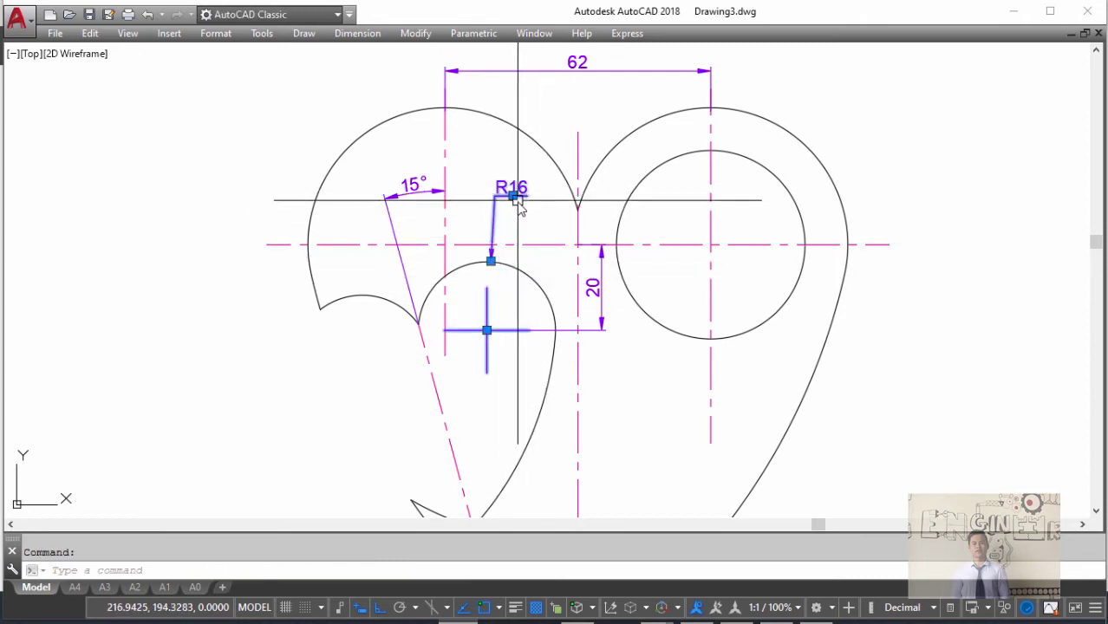
click(513, 196)
scroll(518, 205, up, 3)
scroll(564, 238, down, 3)
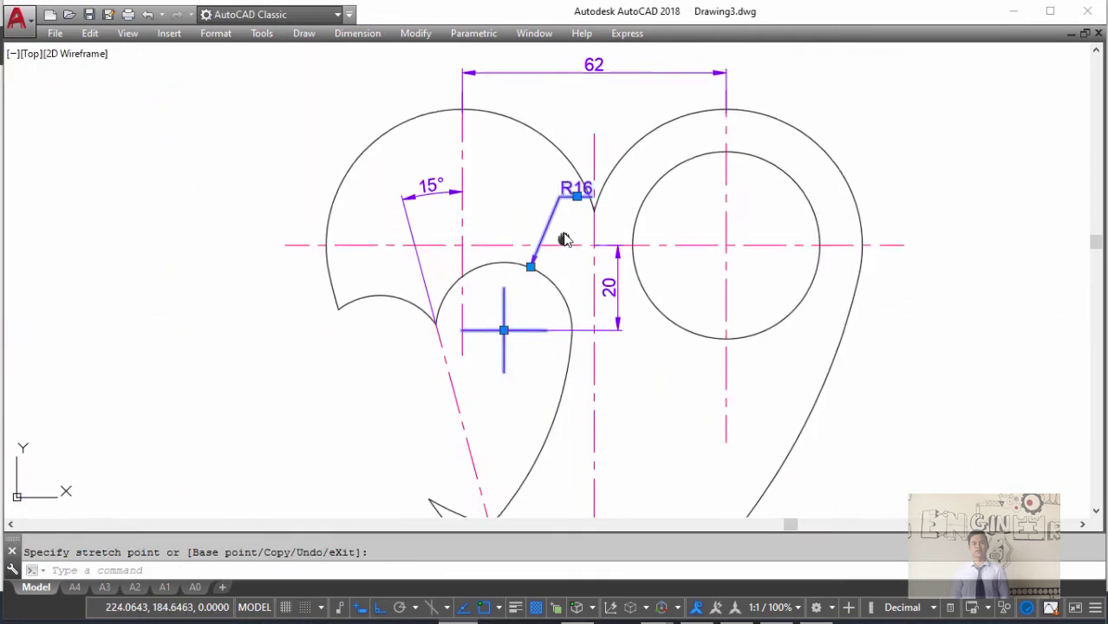
scroll(564, 240, up, 3)
scroll(527, 304, down, 2)
key(Escape)
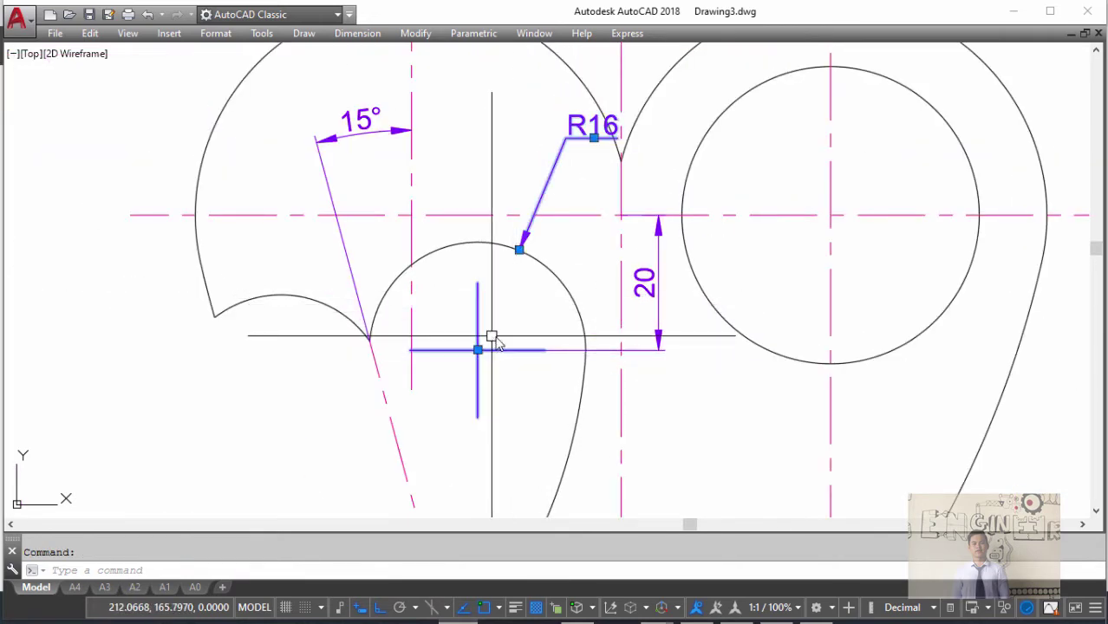
scroll(517, 312, down, 2)
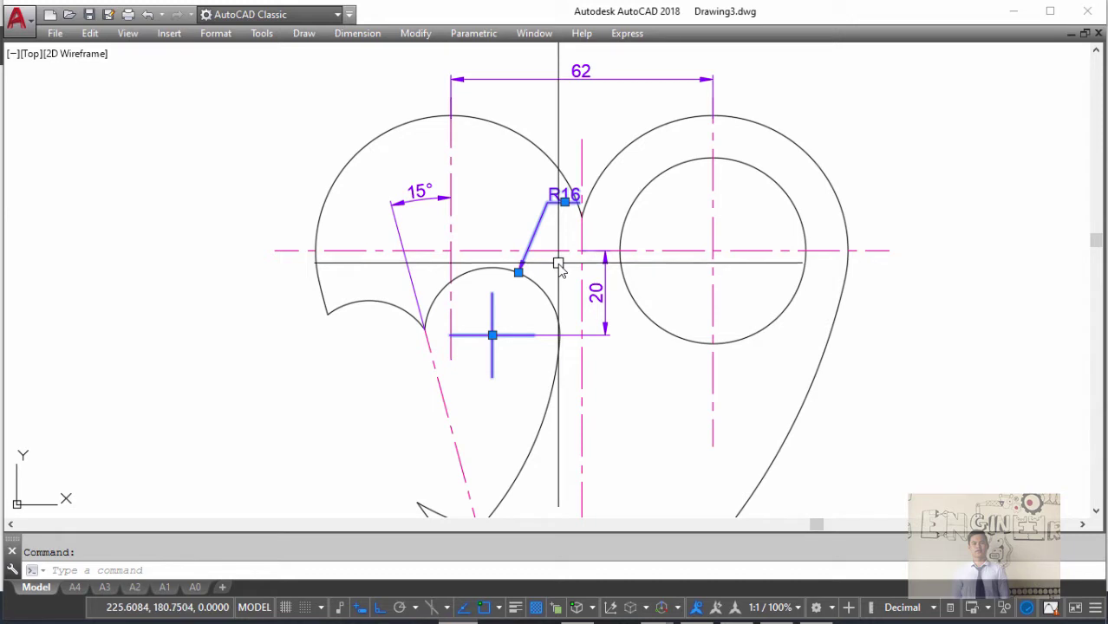
- Erase the small arc's centre-mark lines, the R16 dimension and the leftover line
click(494, 321)
key(Return)
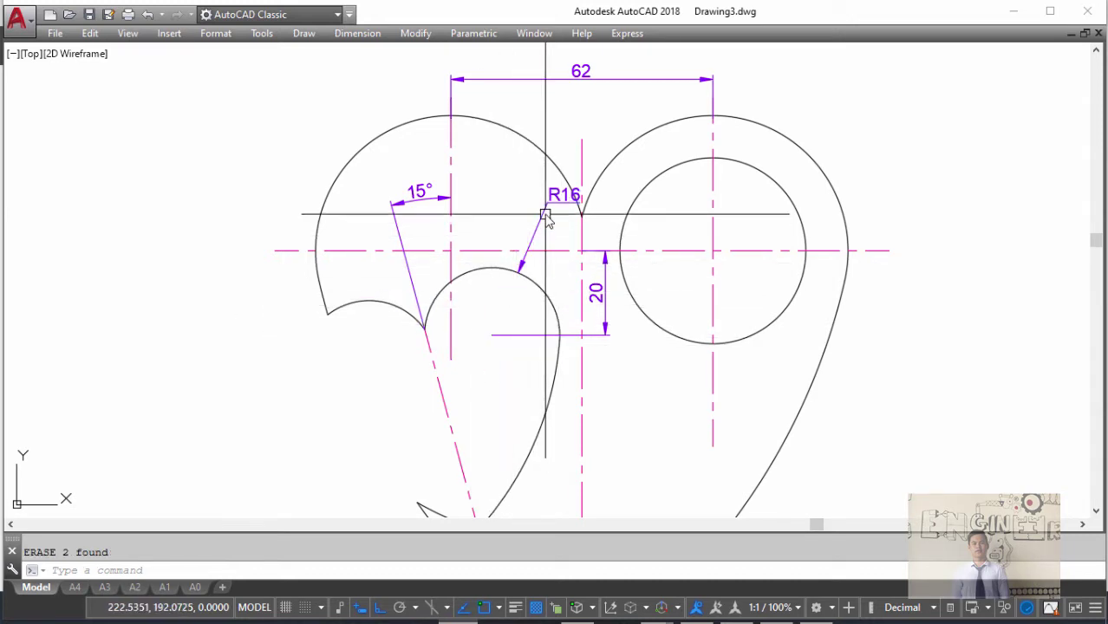
click(555, 196)
scroll(528, 273, up, 4)
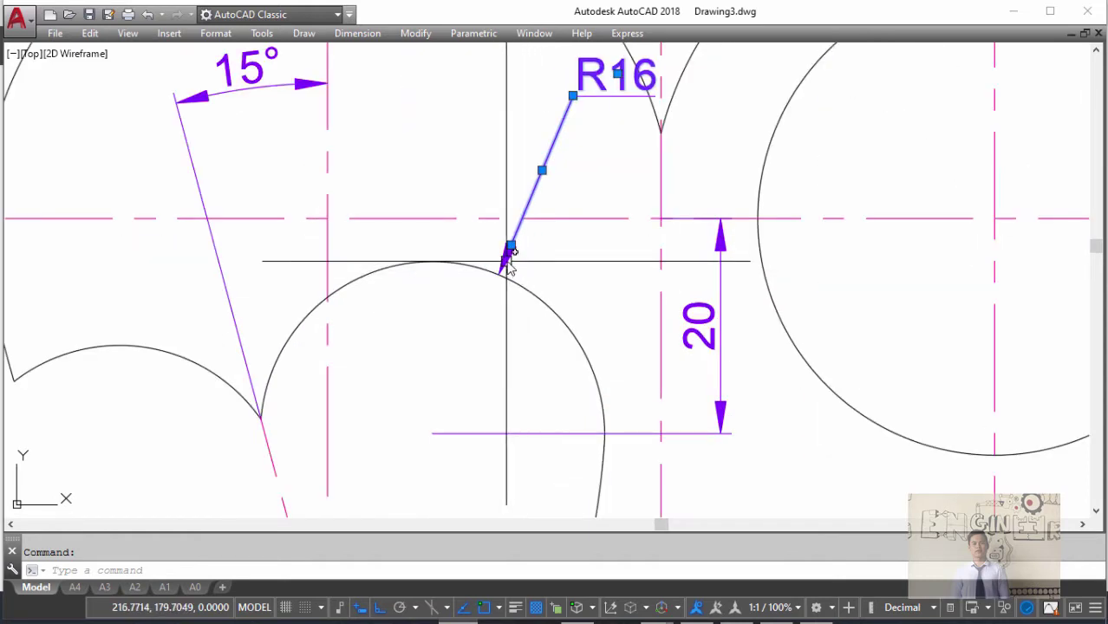
text(E)
click(565, 196)
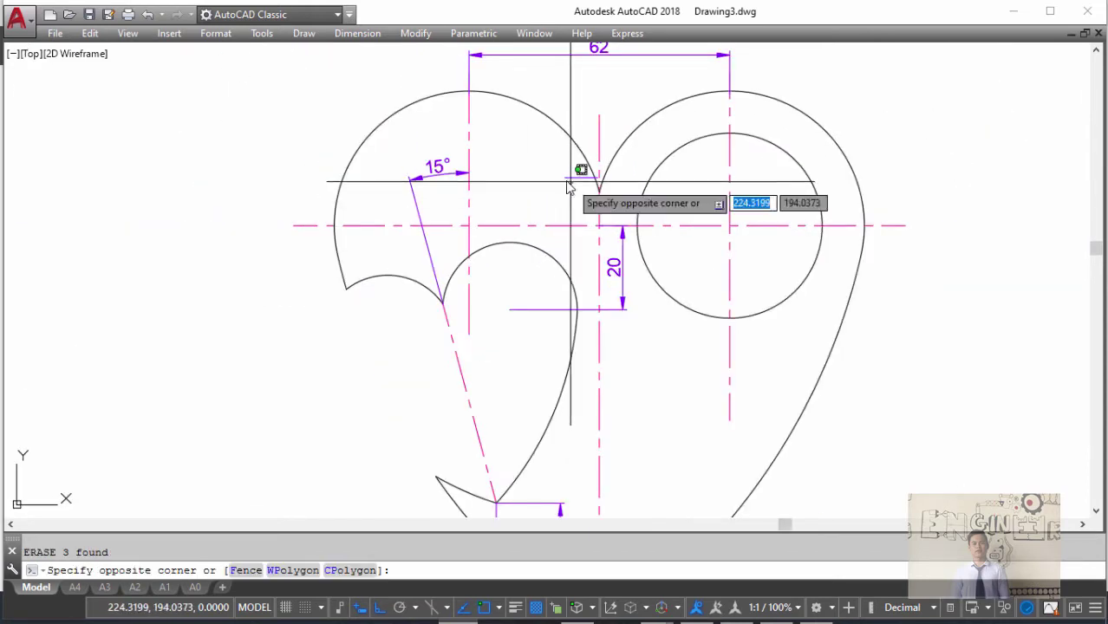
click(557, 173)
key(Delete)
scroll(548, 212, down, 1)
scroll(553, 208, up, 1)
text(DIM)
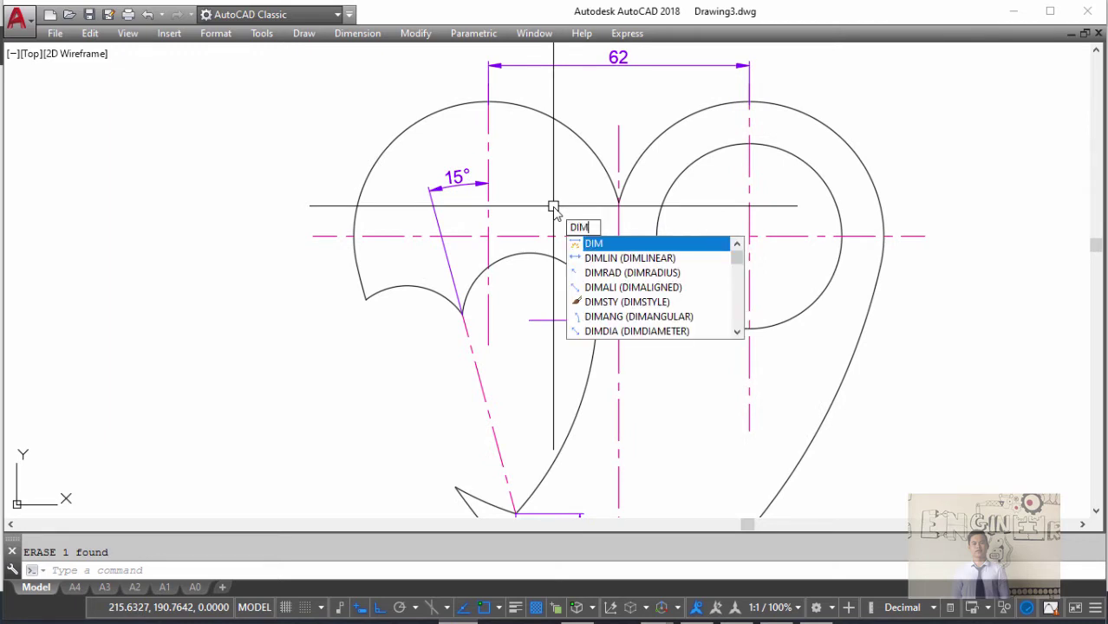
- Set DIMCEN to 0 so radius dimensions get no centre marks
text(CEN)
key(Return)
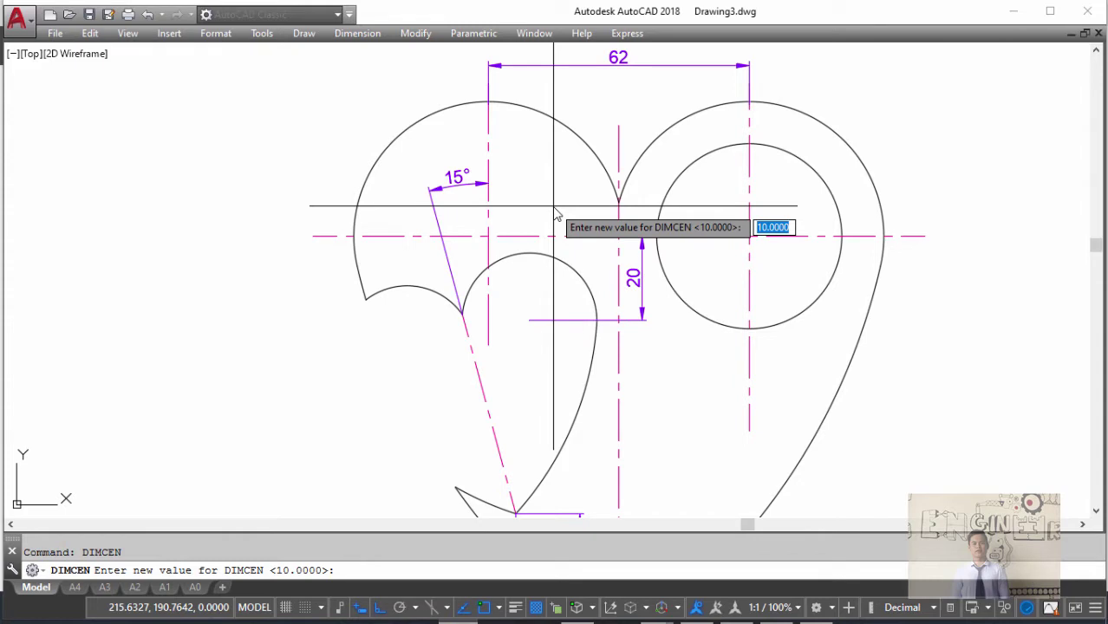
text(0)
key(Return)
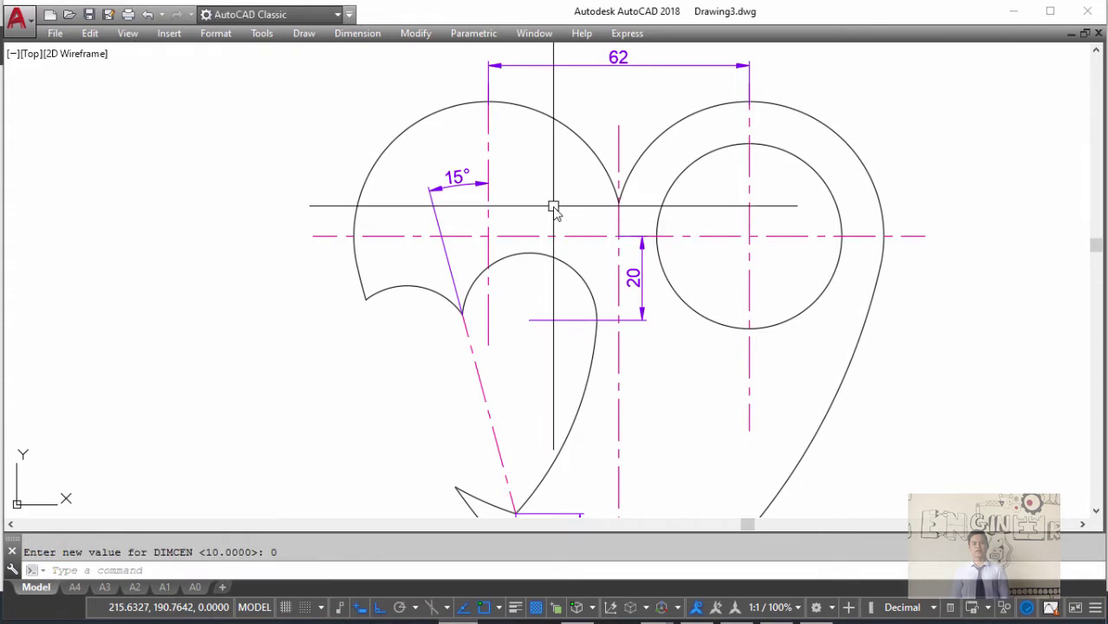
text(DRA)
- Dimension the small inner arc as R16 and the left inner arc as R75
key(Return)
click(537, 254)
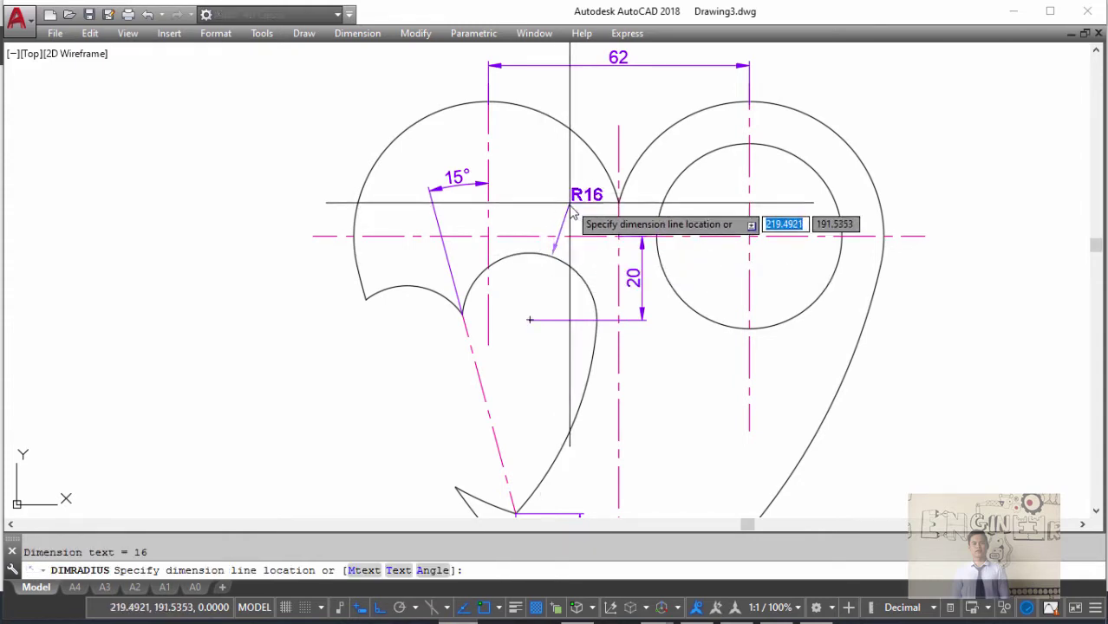
click(554, 218)
scroll(559, 260, down, 3)
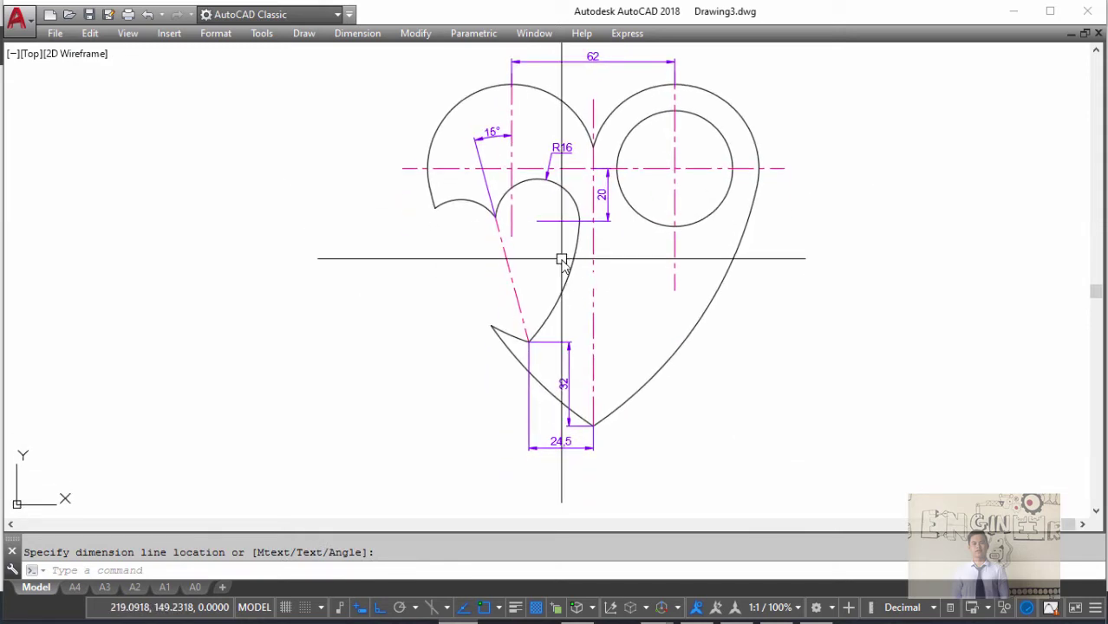
key(Return)
click(561, 261)
scroll(564, 276, up, 3)
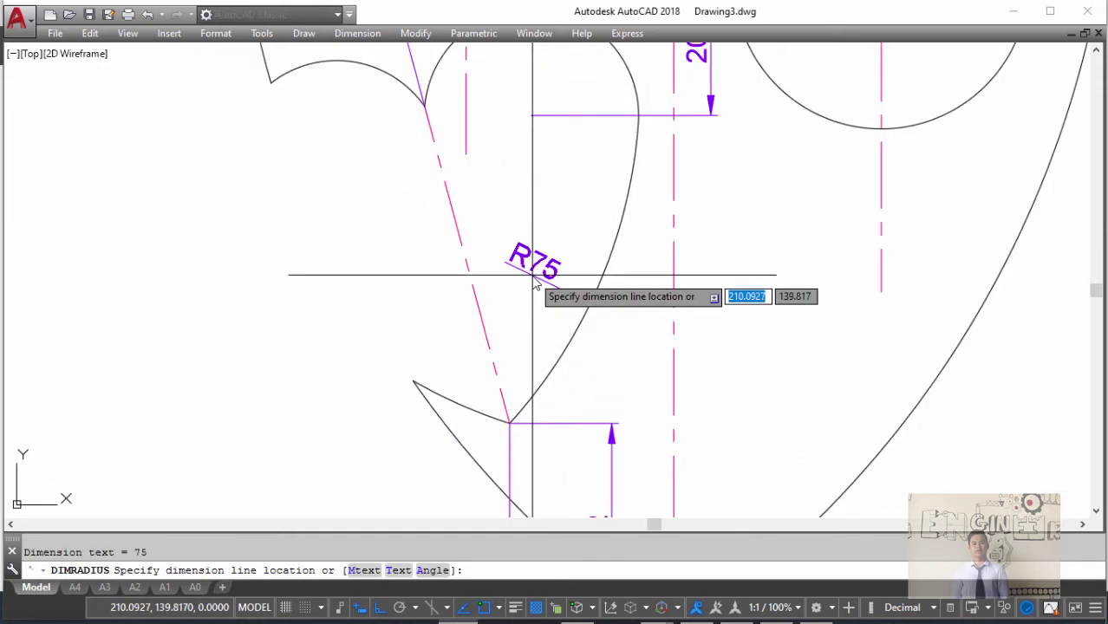
click(622, 274)
scroll(619, 282, down, 3)
- Add R150 to the right outer arc and R32 to the right lobe, checking the reference
key(Return)
click(728, 310)
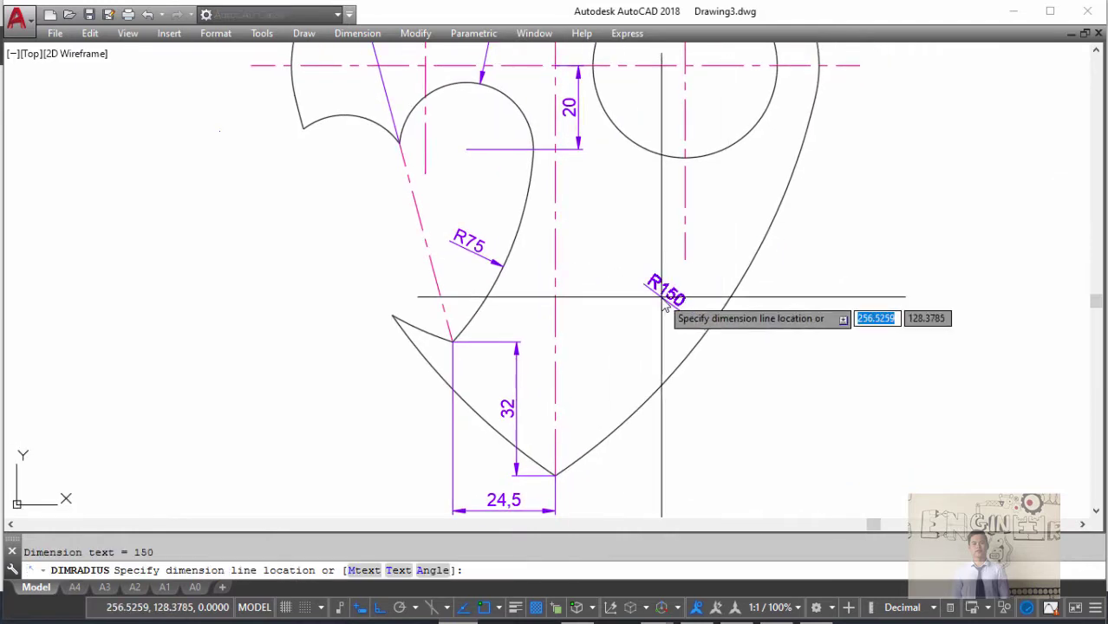
click(714, 269)
scroll(694, 260, down, 3)
key(Return)
click(704, 178)
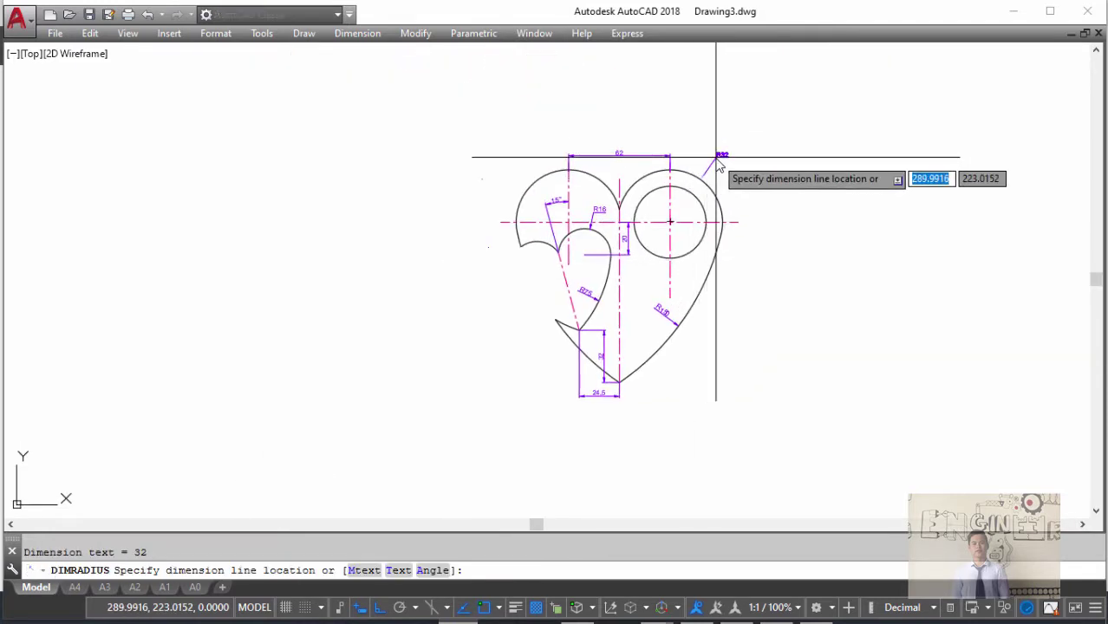
scroll(716, 164, up, 3)
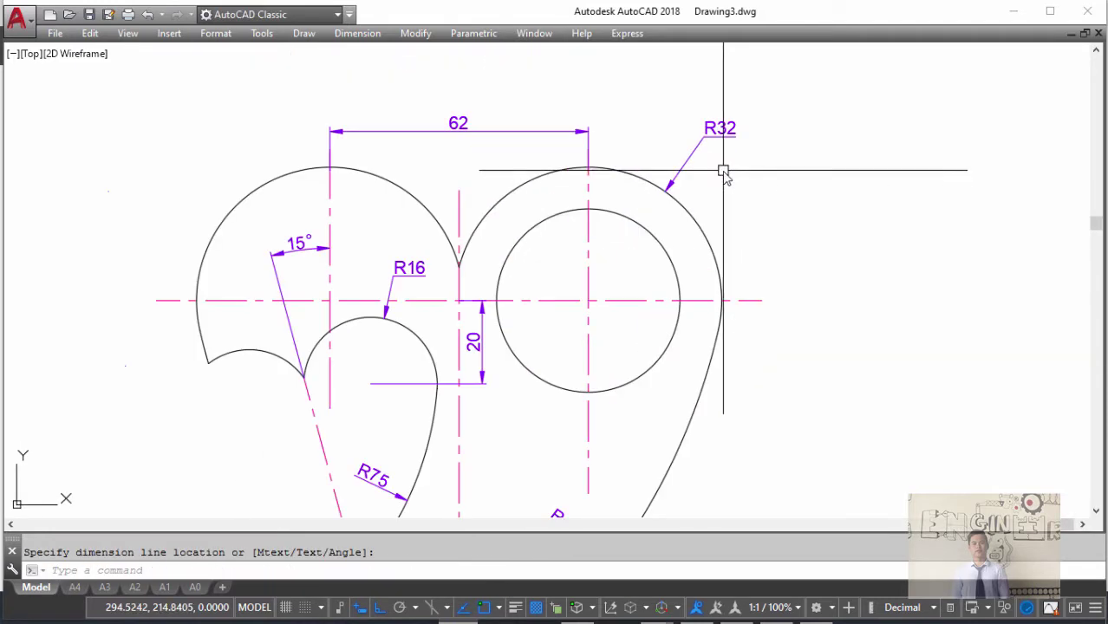
click(692, 234)
key(alt+Tab)
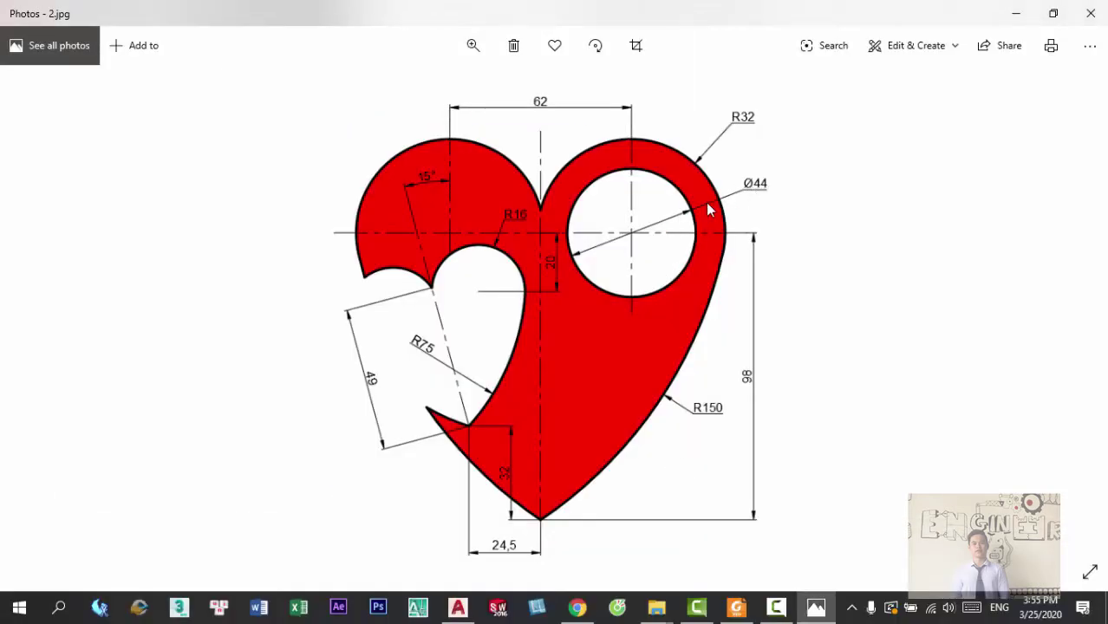
key(alt+Tab)
- Try a diameter dimension on the inner circle with DIMATFIT at 2, then erase it
text(D)
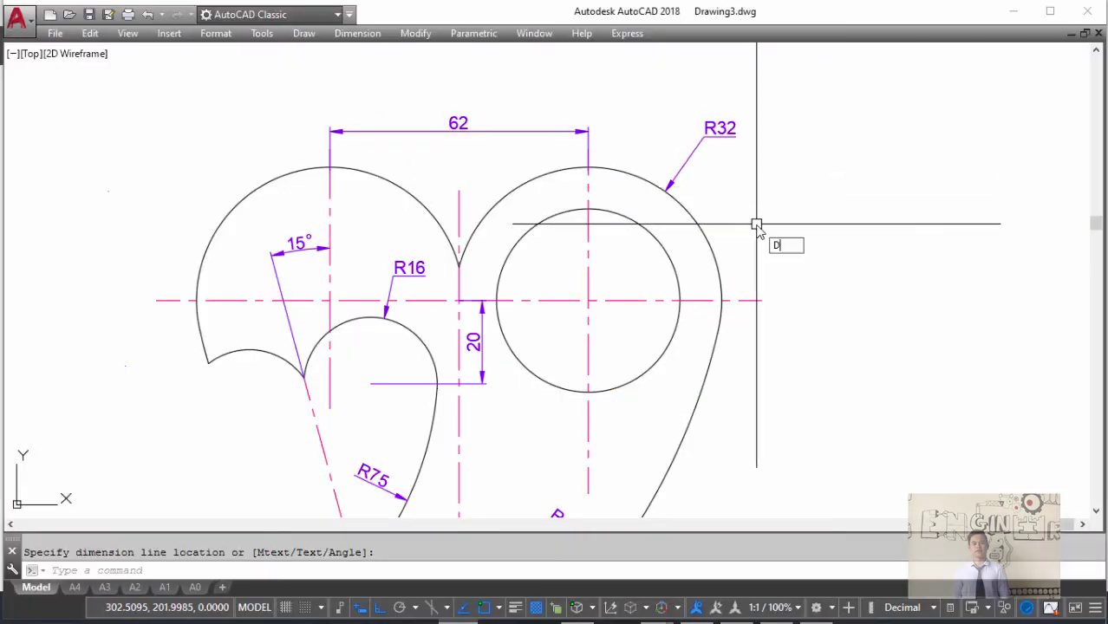
text(D)
key(Return)
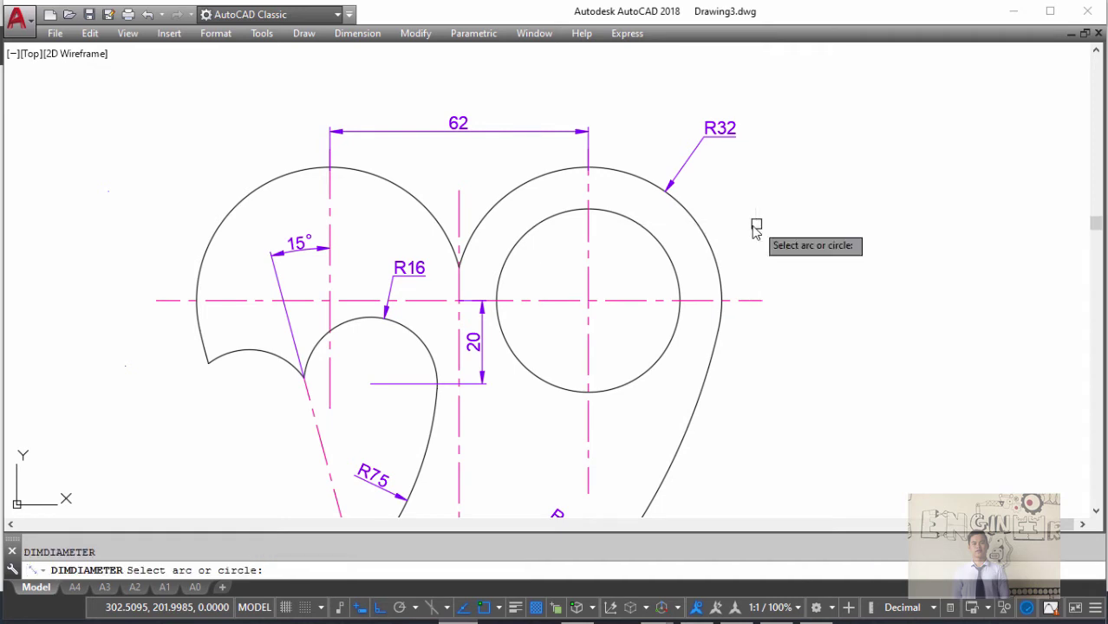
click(660, 250)
text(DIM)
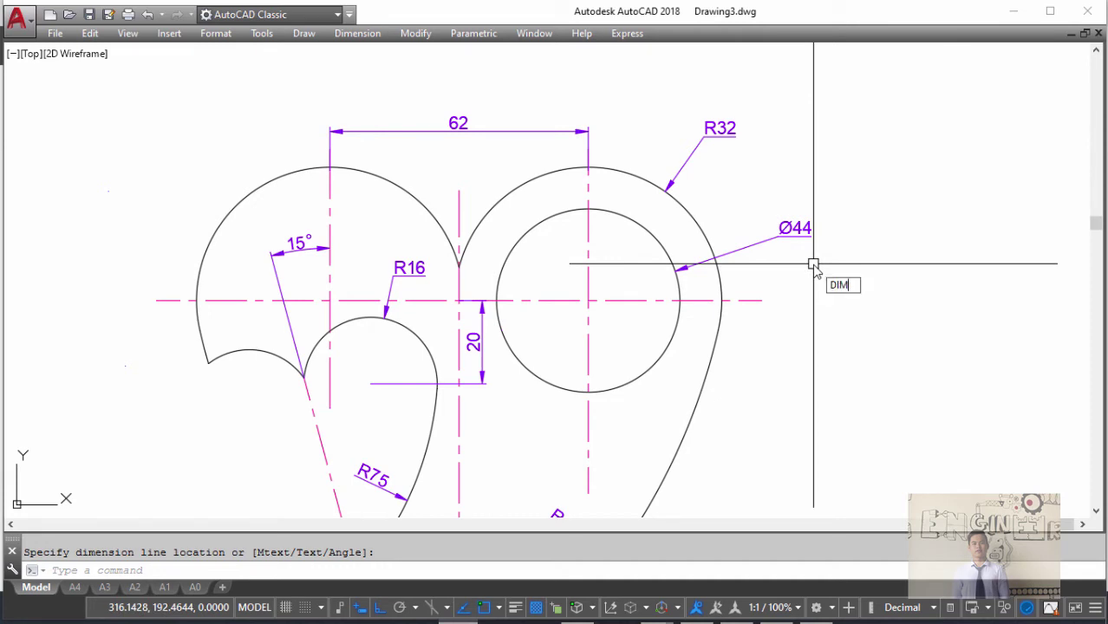
text(ATFIT)
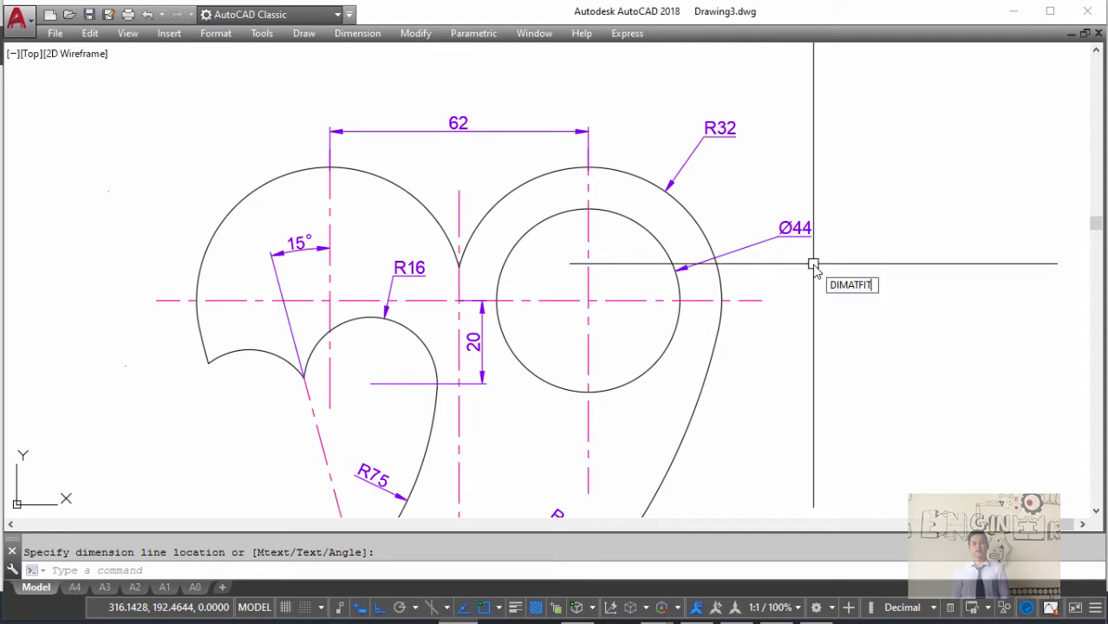
key(Return)
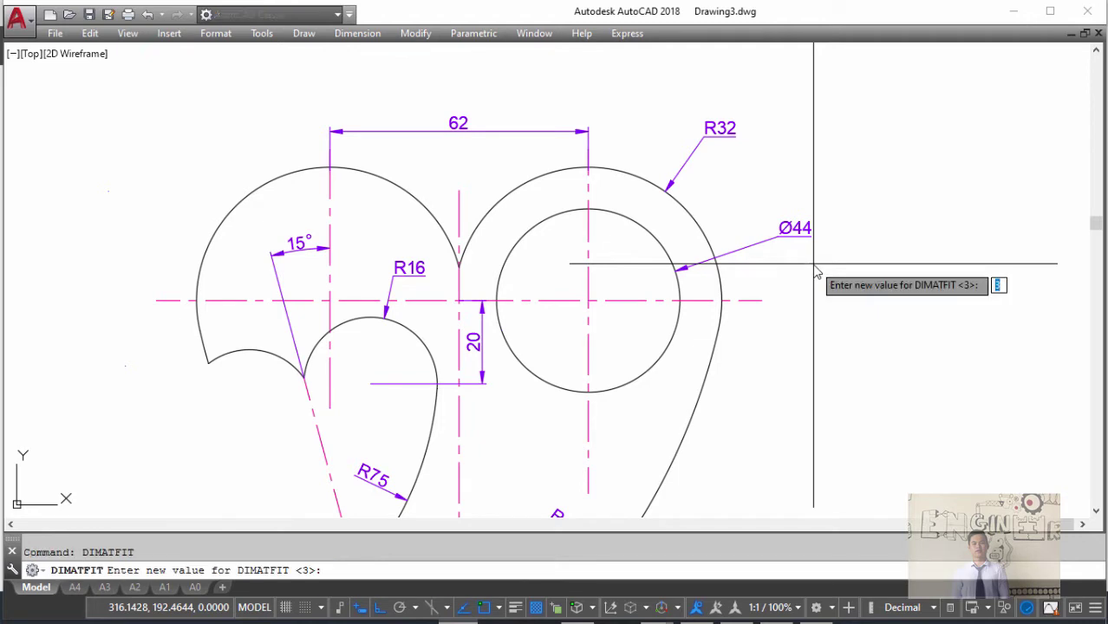
key(Return)
click(766, 240)
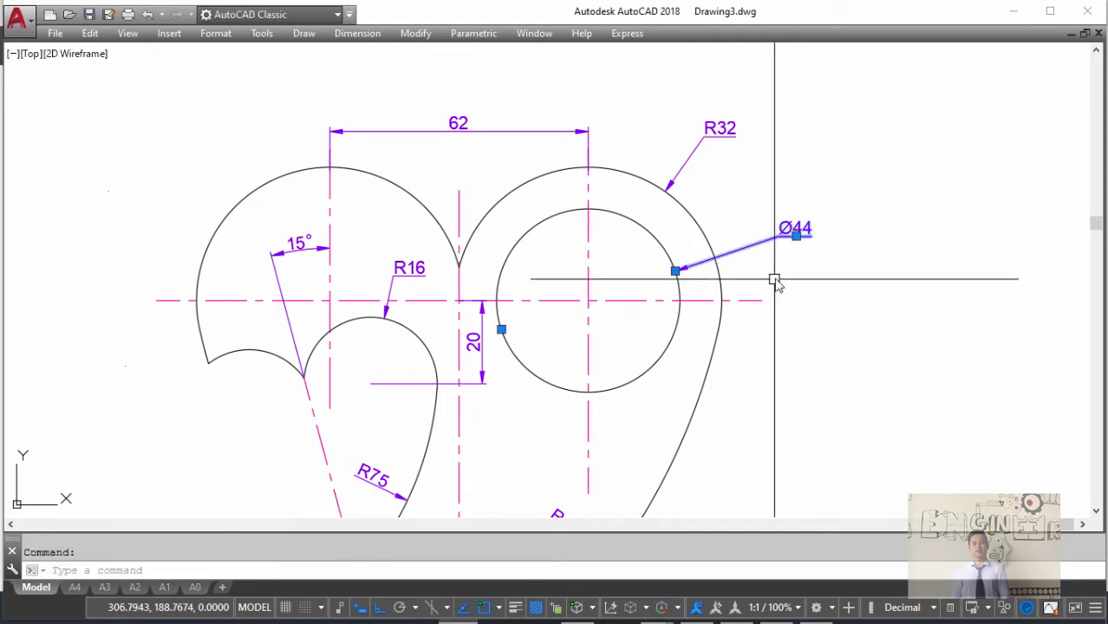
key(Delete)
- Place a test R22 radius dimension on the inner circle, then delete it
text(DIMRA)
key(Return)
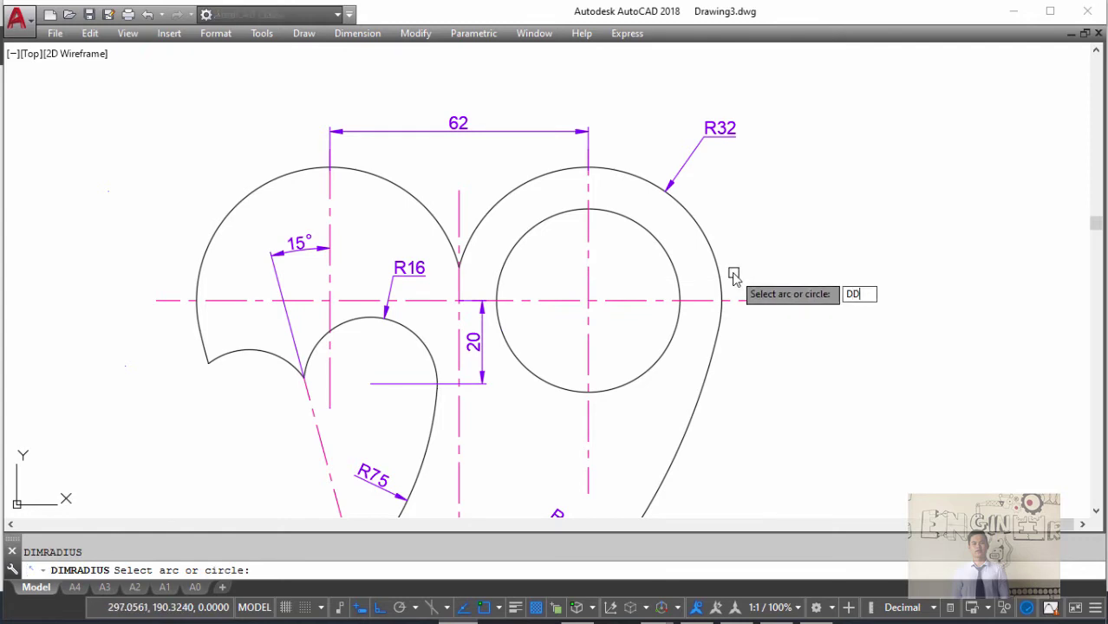
key(Return)
click(664, 254)
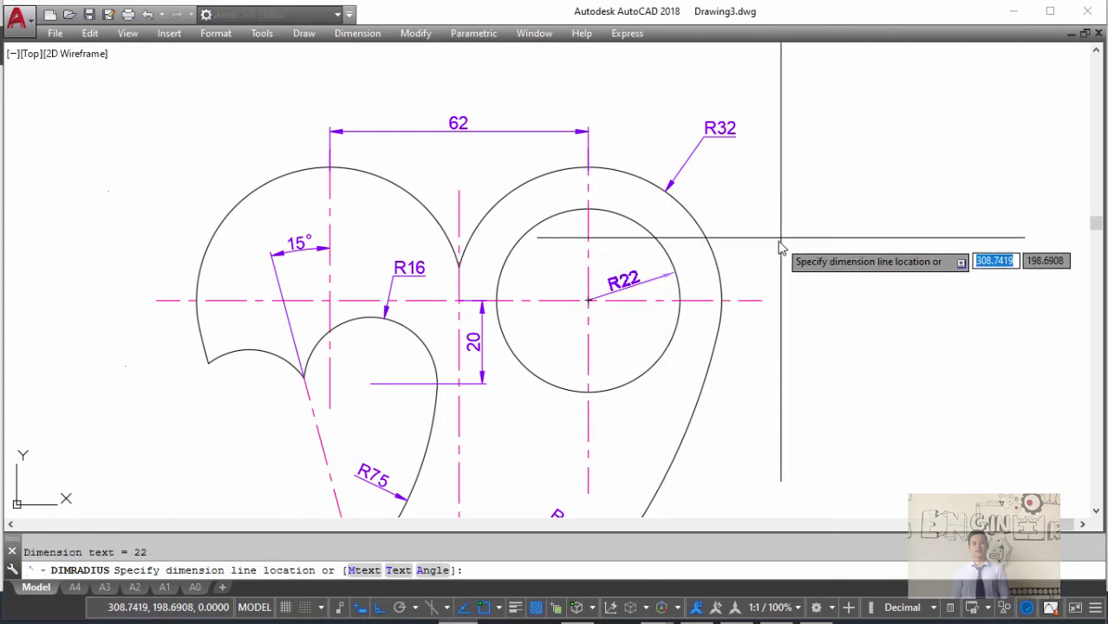
click(646, 295)
click(643, 281)
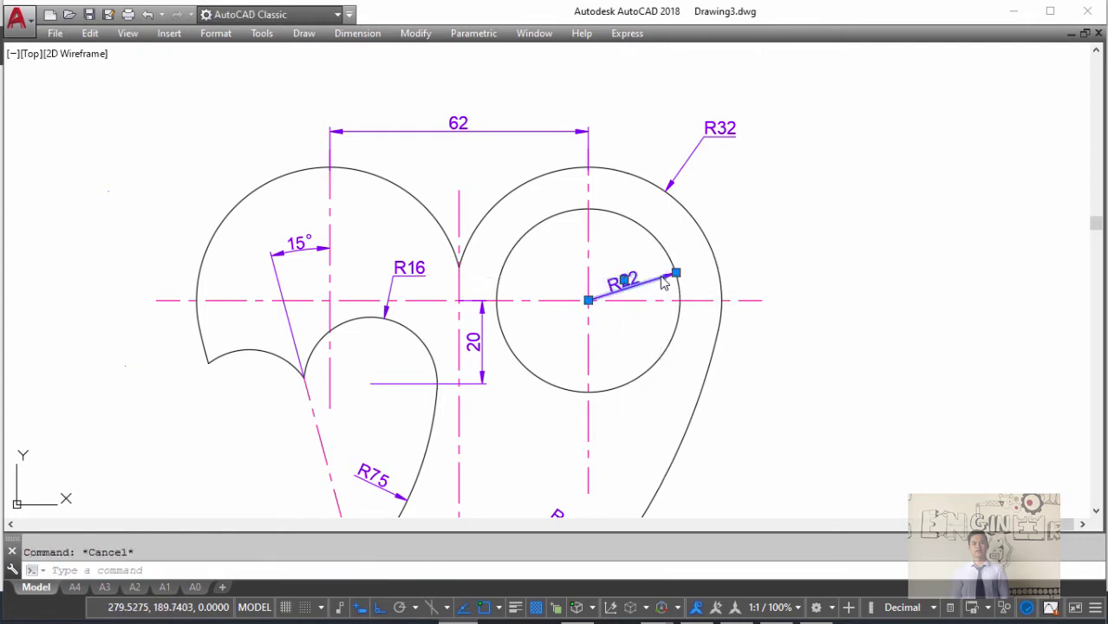
key(Delete)
text(DD)
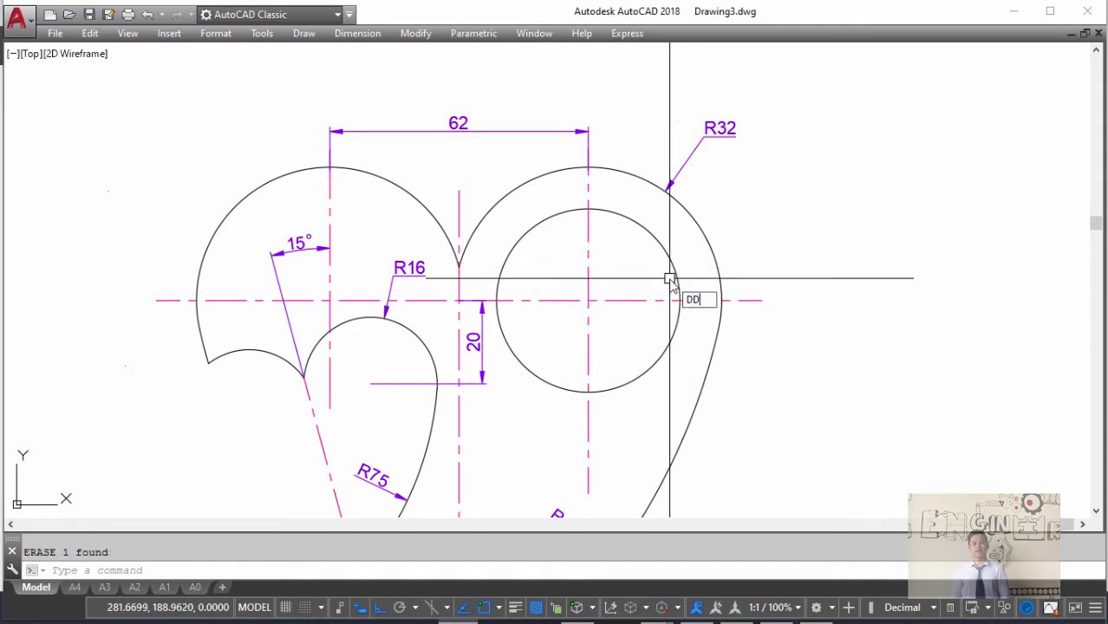
- Dimension the inner circle as Ø44 and swing its text to a new angle
text(i)
key(Return)
click(669, 277)
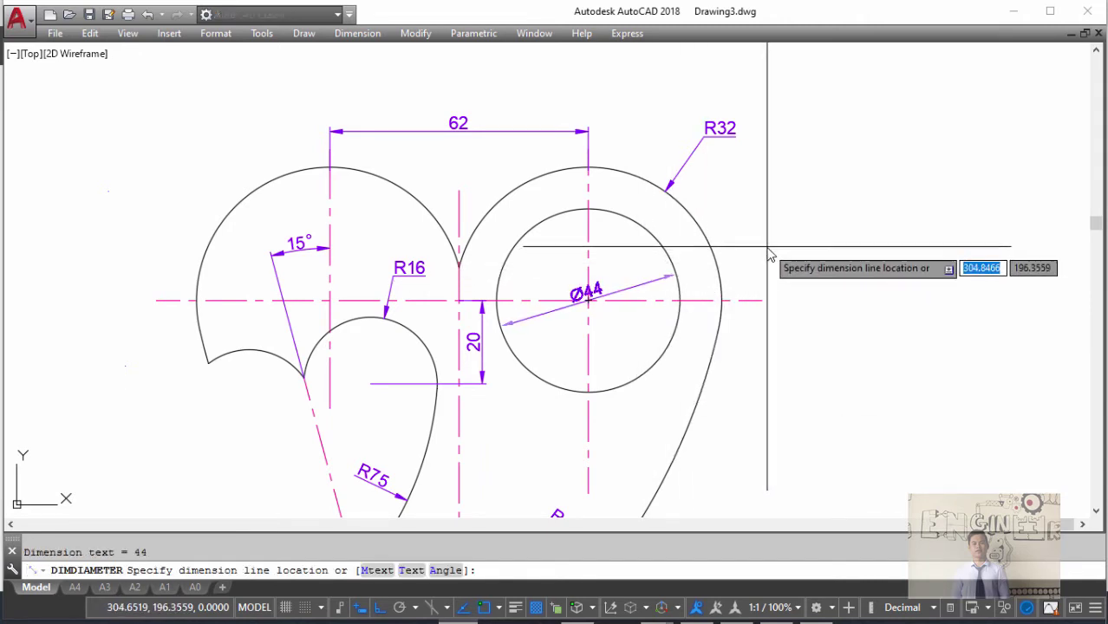
click(570, 295)
click(576, 292)
click(577, 292)
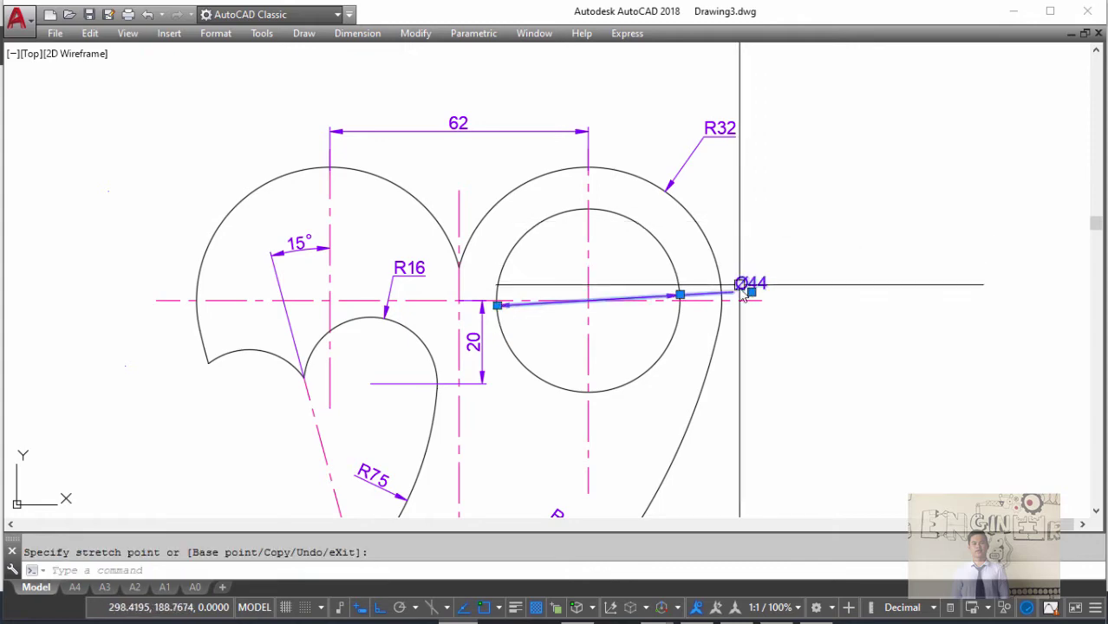
key(F8)
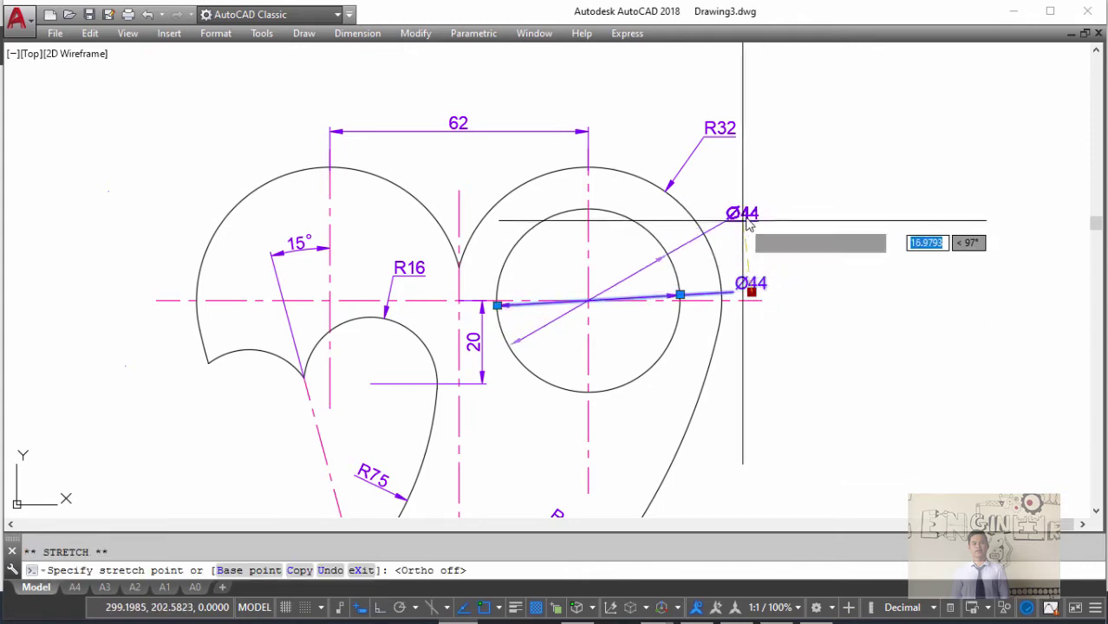
click(756, 240)
key(Escape)
- Add an aligned 49 dimension along the lower-left notch edge and compare with the reference
key(alt+Tab)
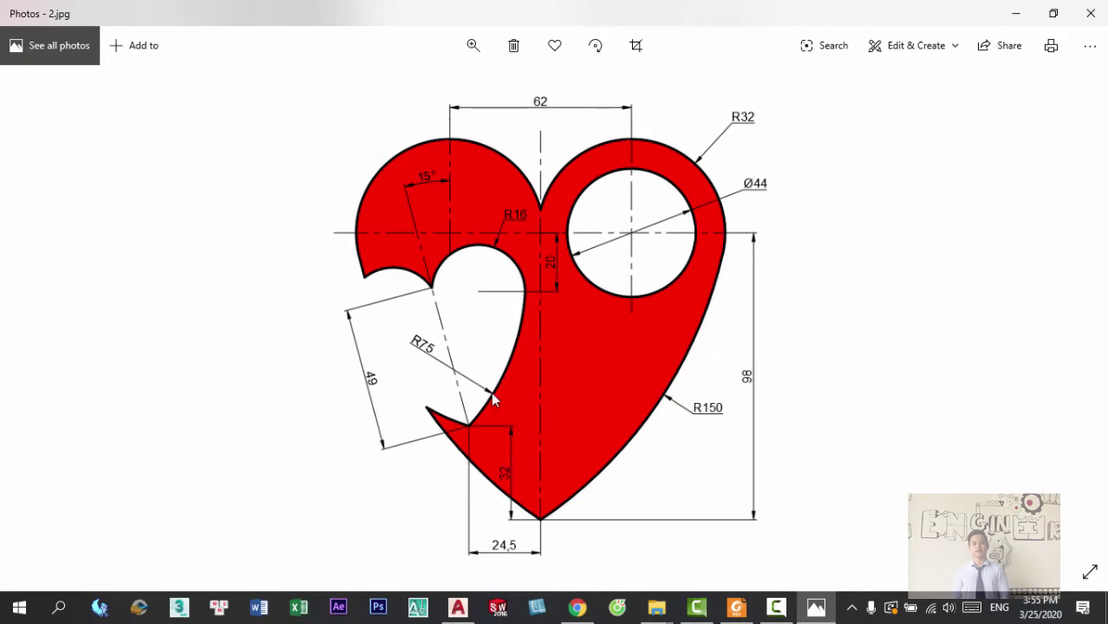
key(alt+Tab)
middle_drag(373, 331, 511, 117)
scroll(495, 173, down, 2)
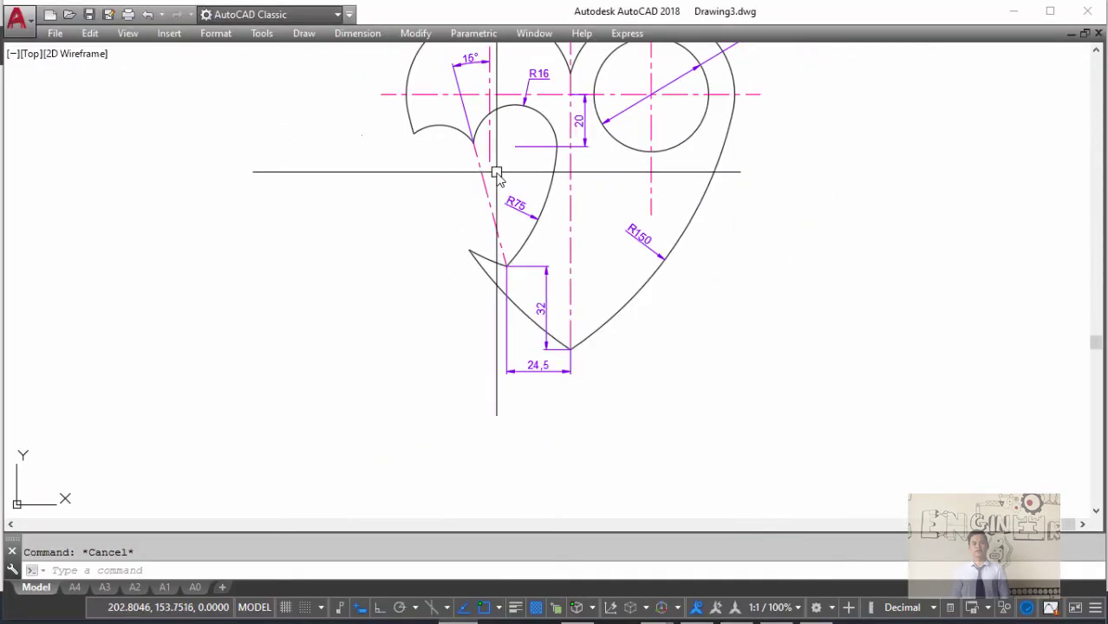
scroll(509, 218, up, 2)
middle_drag(531, 206, 549, 251)
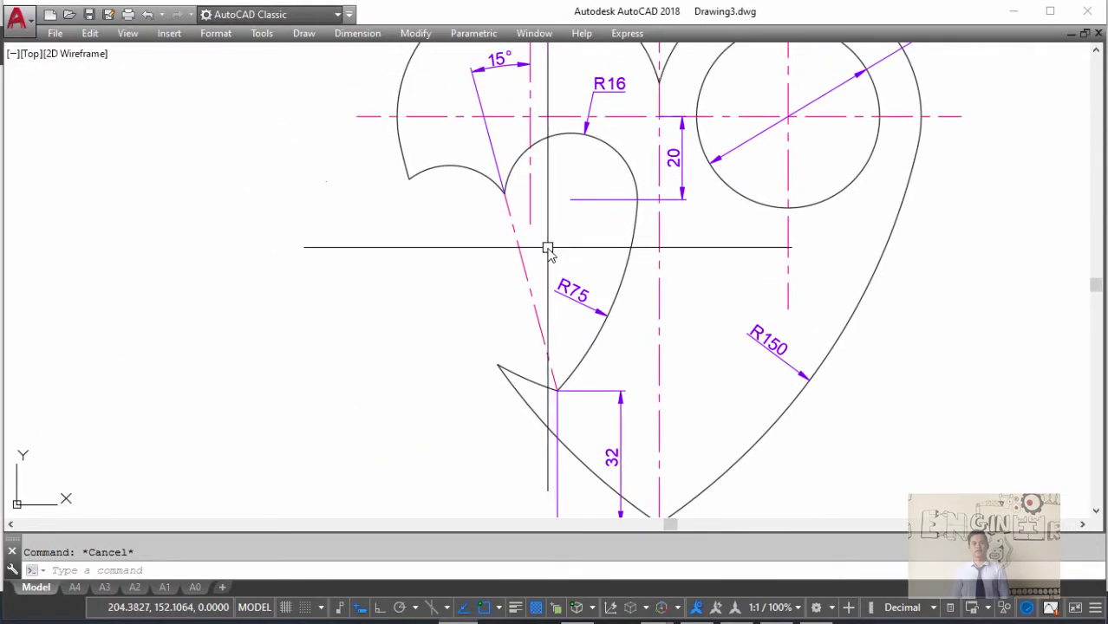
text(DAL)
key(Return)
key(Return)
click(515, 247)
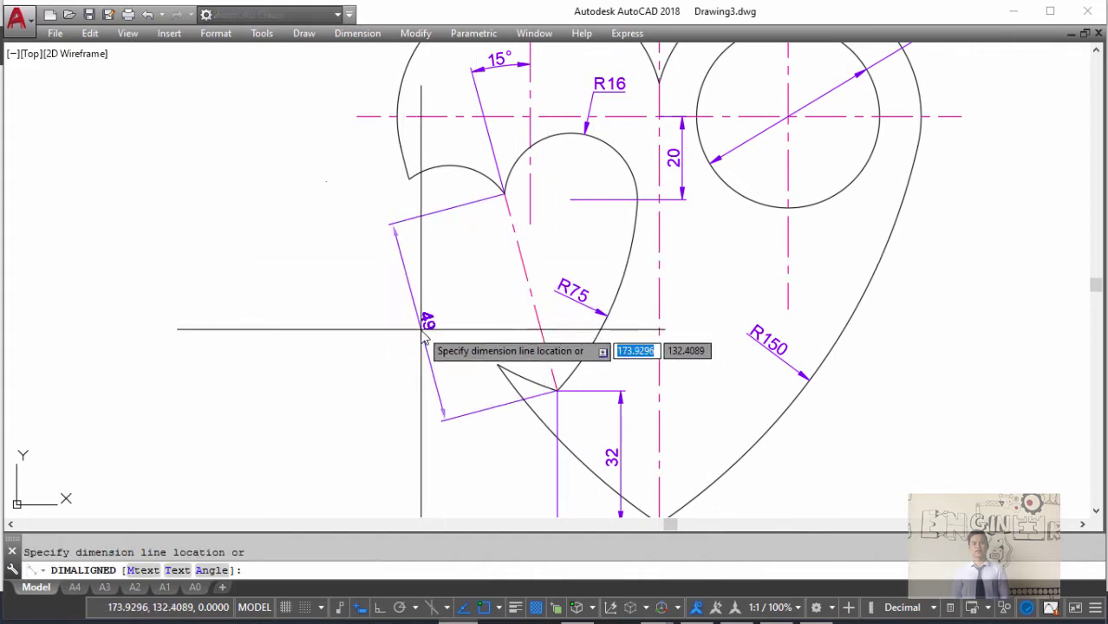
click(429, 327)
scroll(450, 286, down, 5)
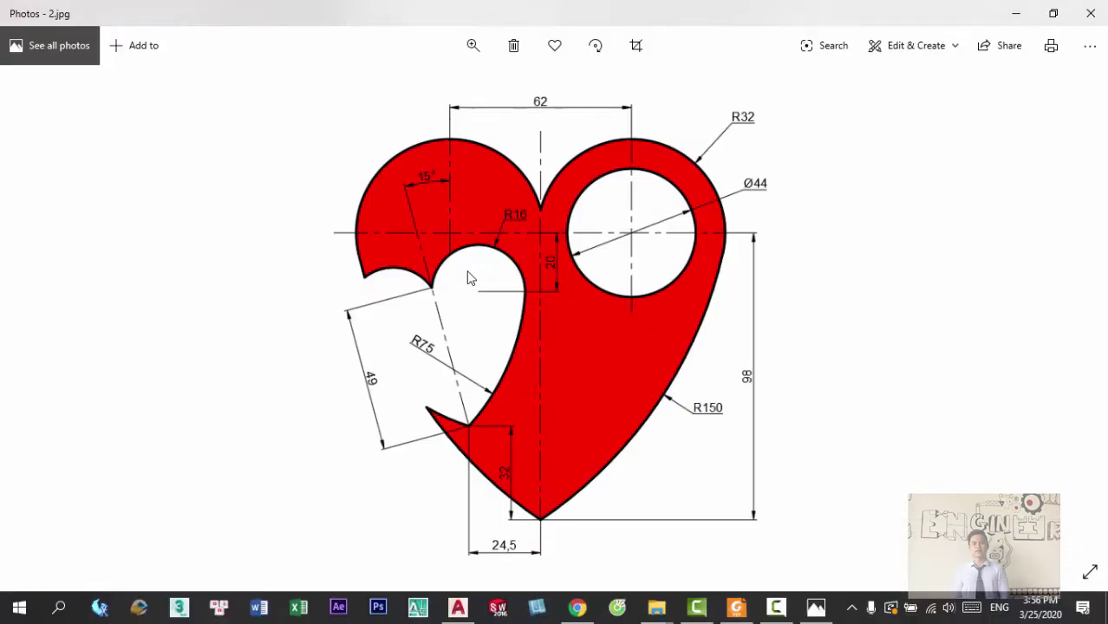
key(alt+Tab)
key(alt+Tab)
key(alt+Tab)
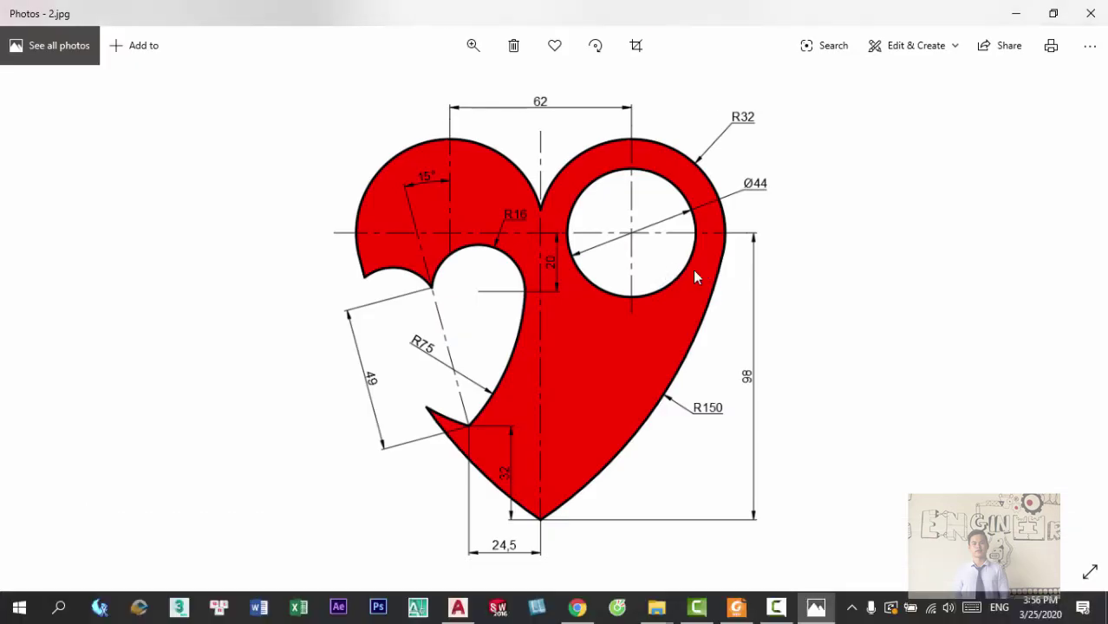
key(alt+Tab)
- Add a vertical 98 linear dimension from the heart's bottom tip to the centreline end
text(DLI)
key(Return)
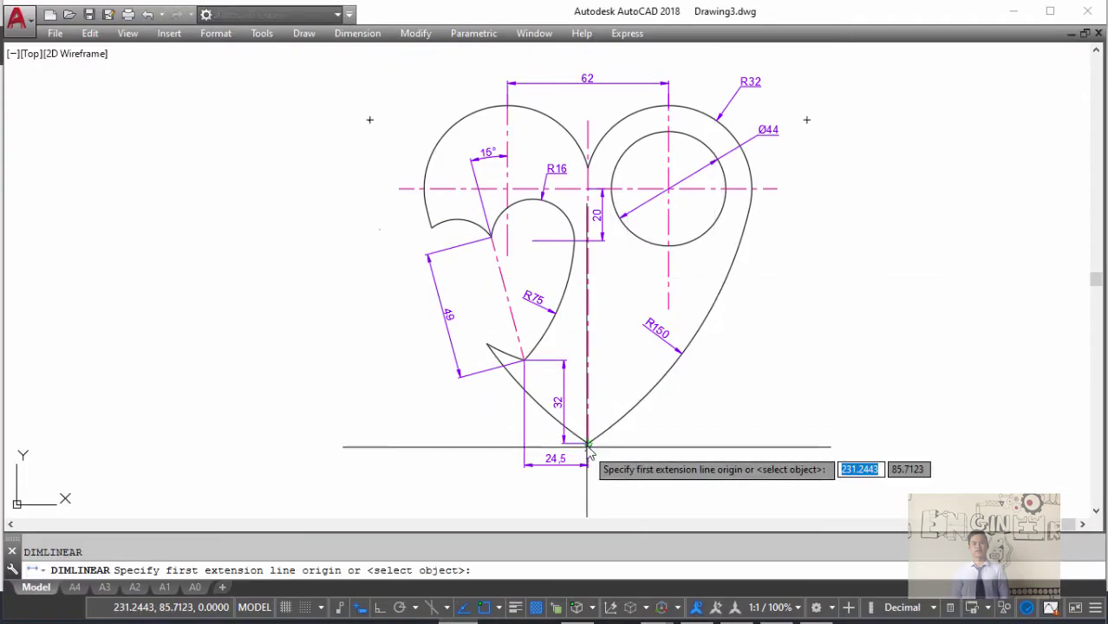
click(588, 442)
click(776, 188)
click(786, 261)
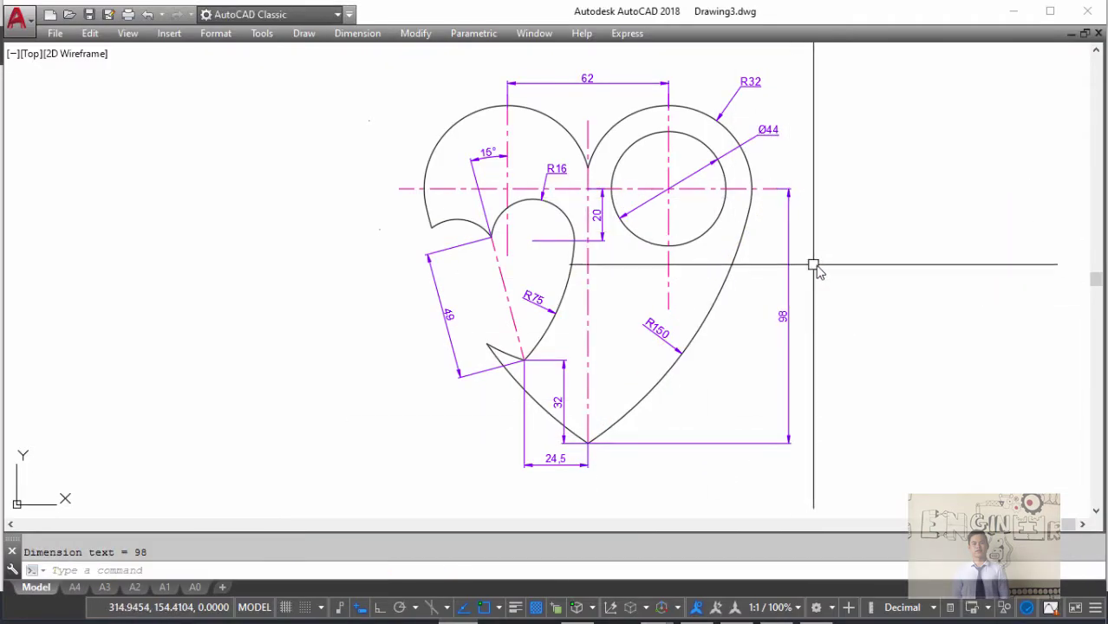
scroll(800, 253, down, 2)
scroll(696, 256, up, 2)
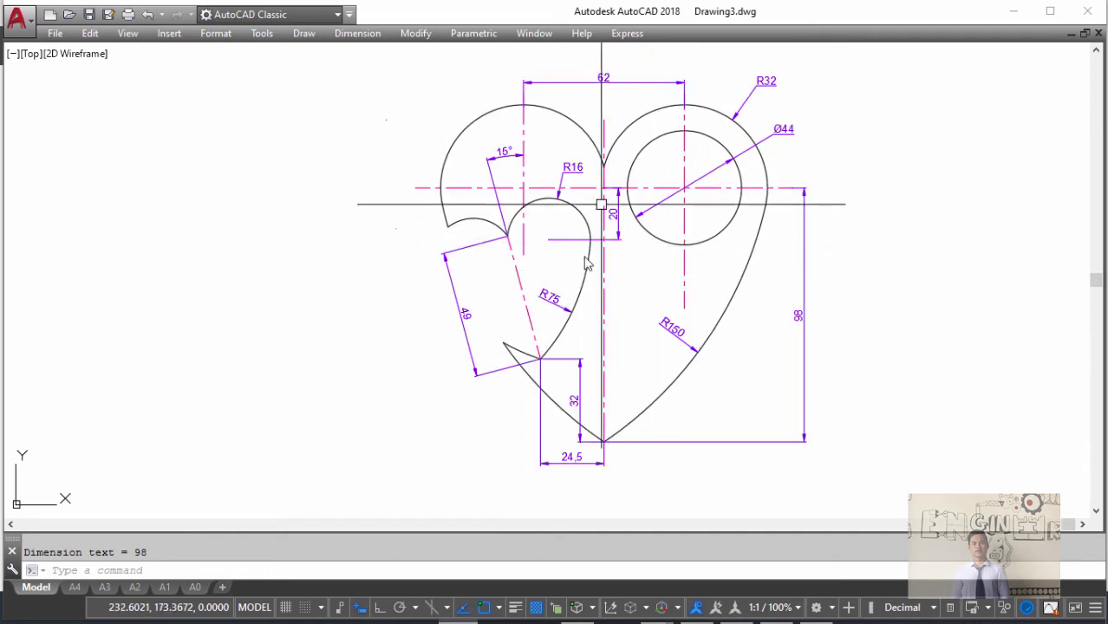
- Recentre the whole heart in view and compare it with the heart reference image
mouse_move(660, 247)
middle_down()
mouse_move(625, 271)
mouse_move(526, 247)
middle_up()
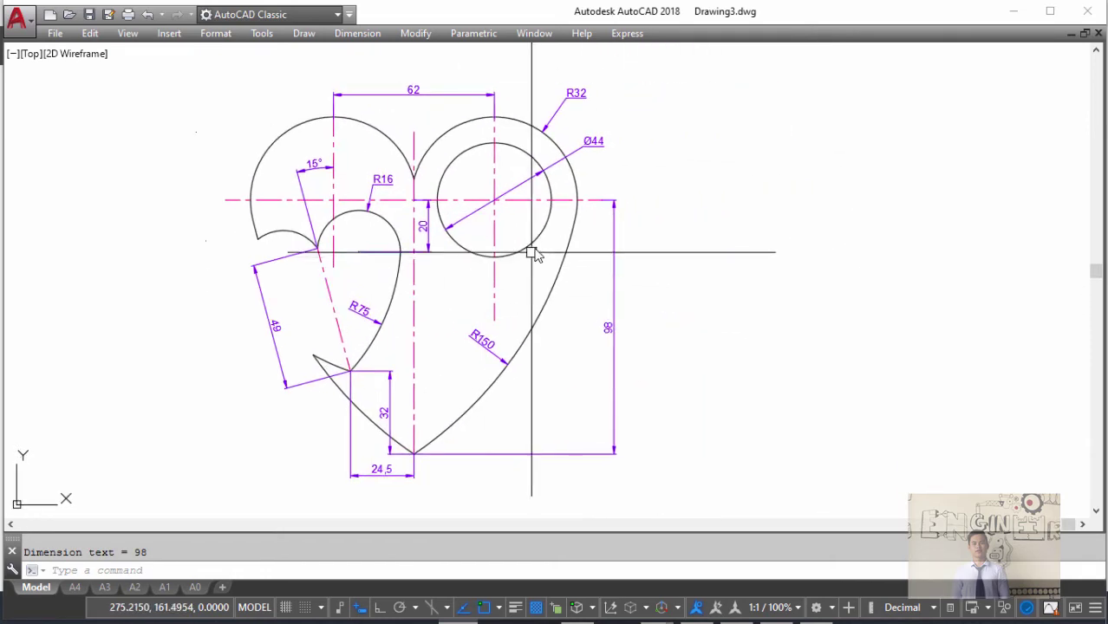
scroll(693, 252, down, 3)
middle_drag(761, 247, 527, 257)
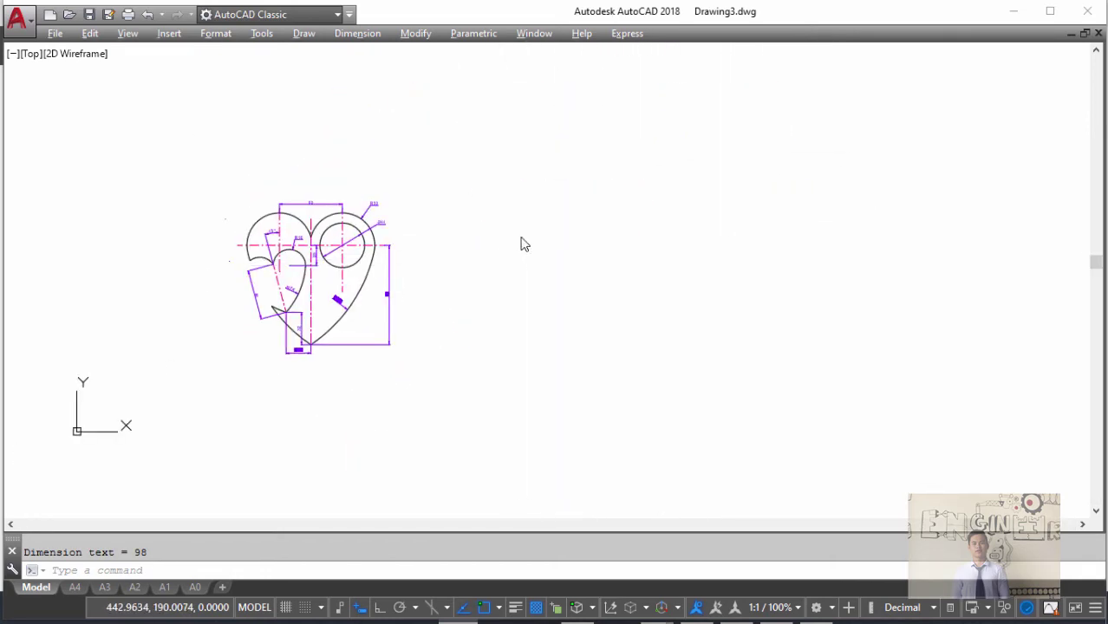
key(alt+Tab)
key(alt+Tab)
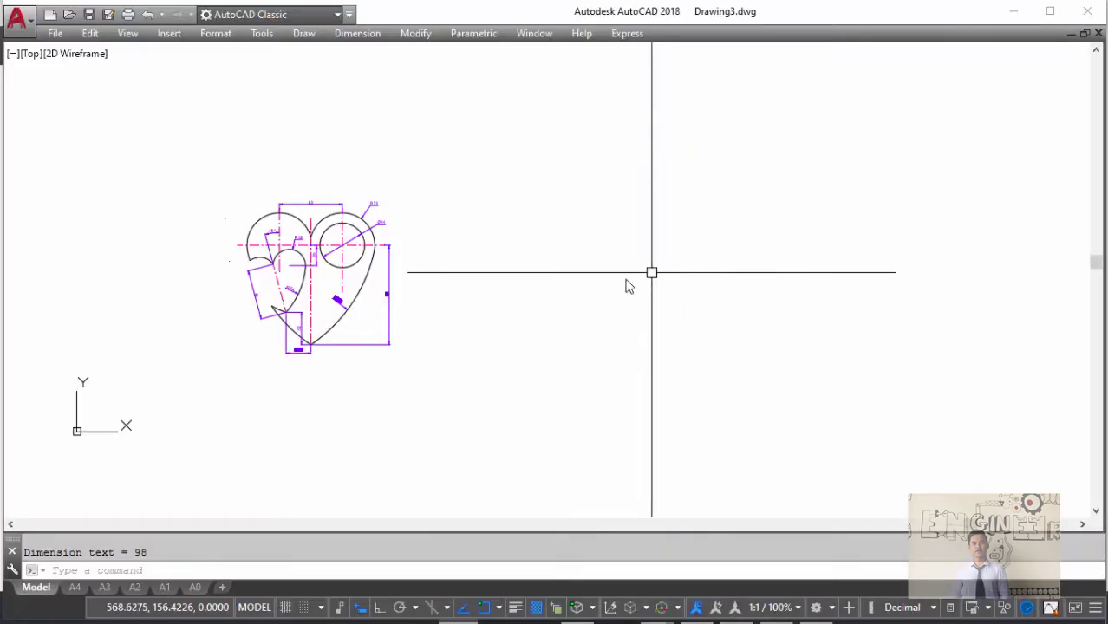
middle_drag(406, 312, 475, 316)
key(alt+Tab)
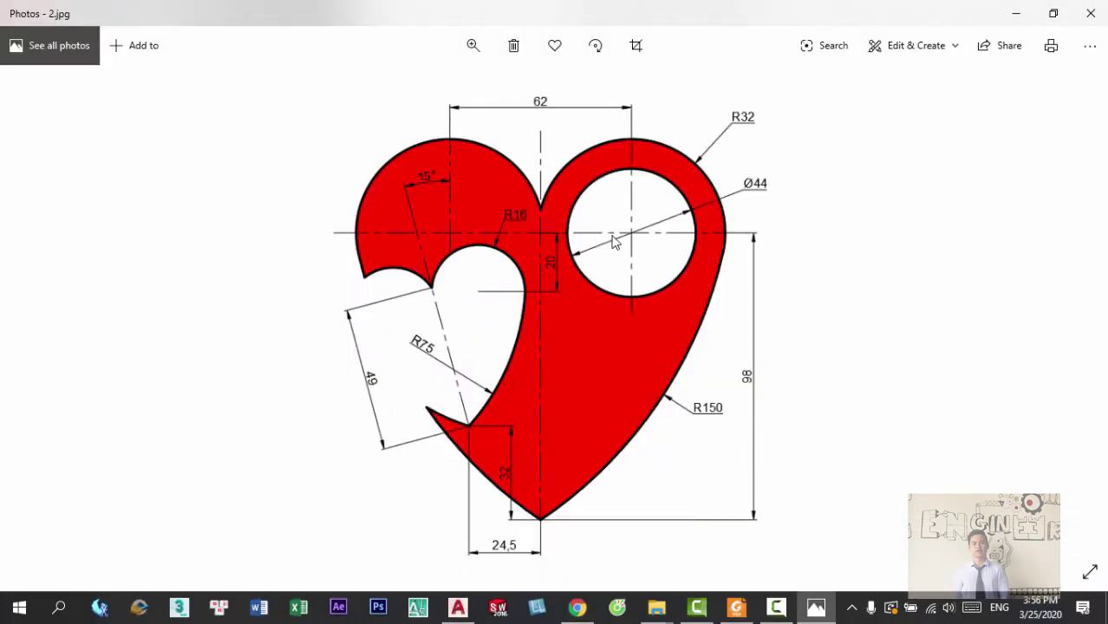
- Minimize the heart image and AutoCAD, then open the Iron Man reference 1.jpg from the desktop
key(alt+Tab)
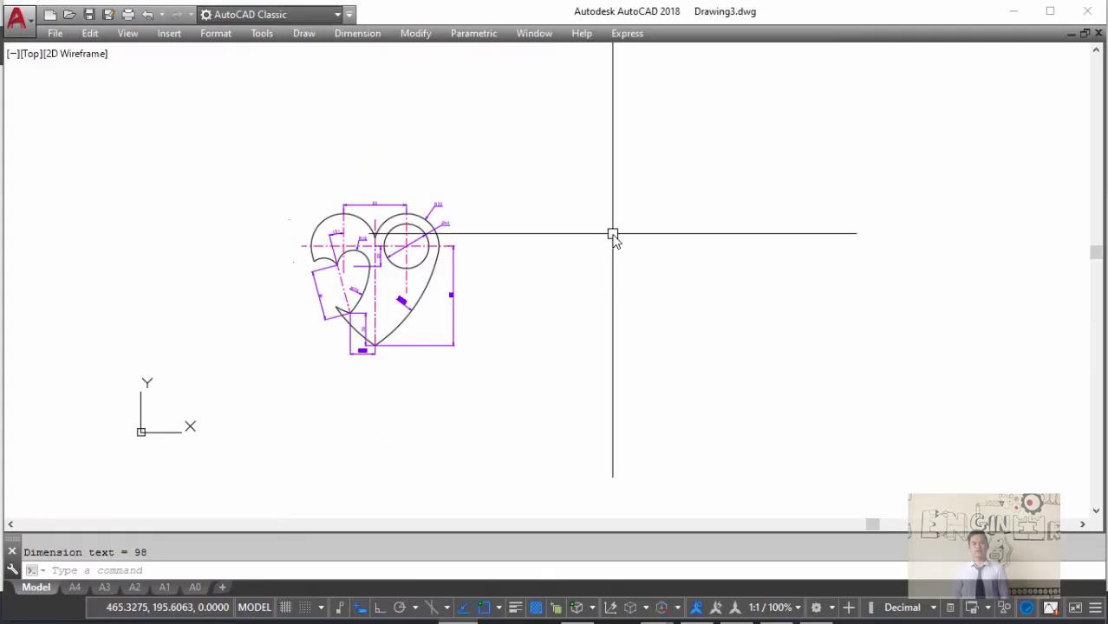
key(alt+Tab)
key(alt+Tab)
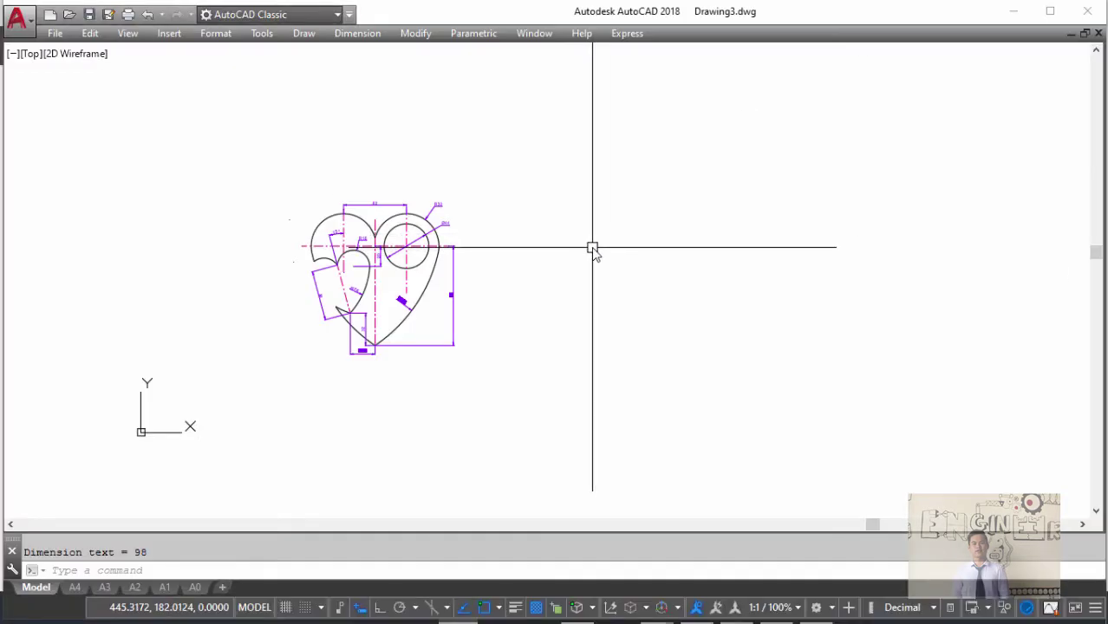
key(alt+Tab)
click(1012, 14)
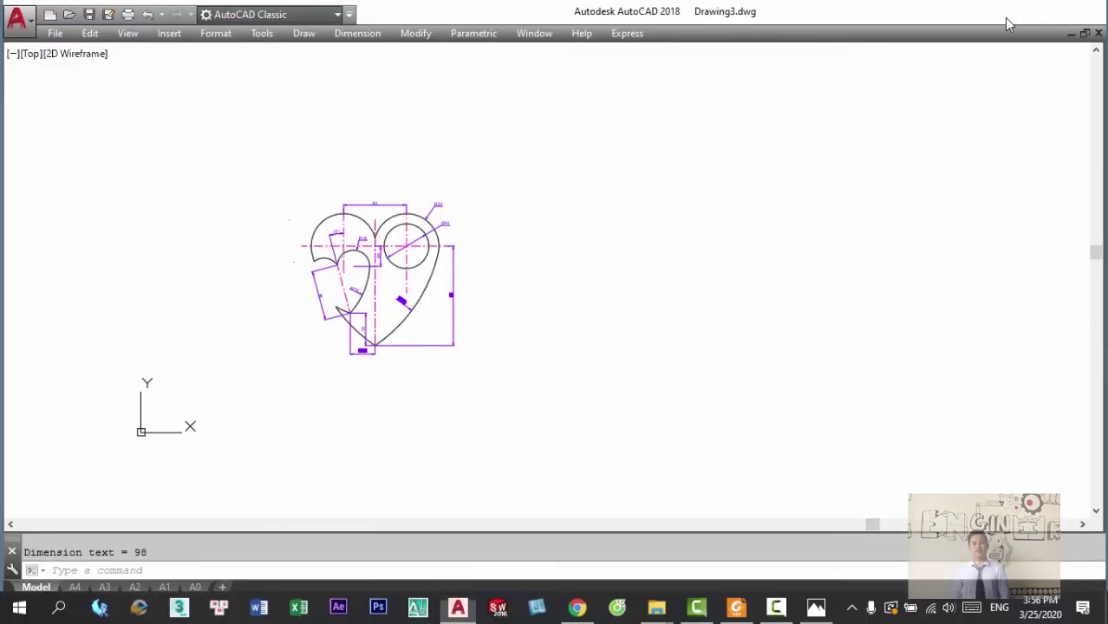
click(1008, 13)
double_click(95, 109)
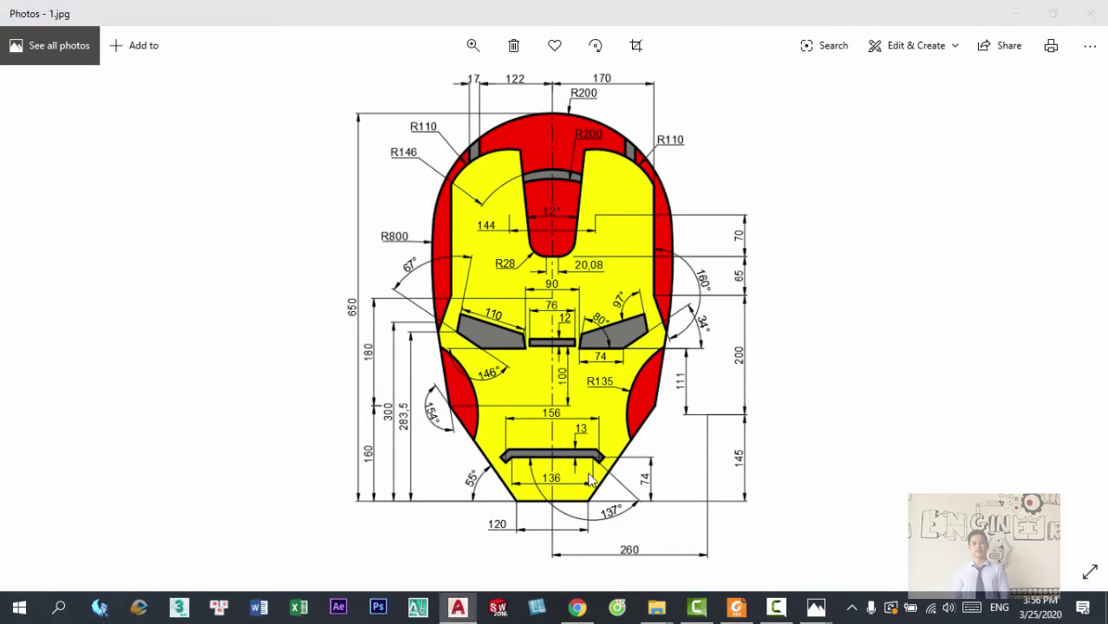
- Pan the drawing to an empty area, then view the Iron Man reference again
key(alt+Tab)
scroll(456, 349, down, 3)
mouse_move(457, 349)
middle_down()
mouse_move(324, 369)
mouse_move(425, 386)
middle_up()
key(alt+Tab)
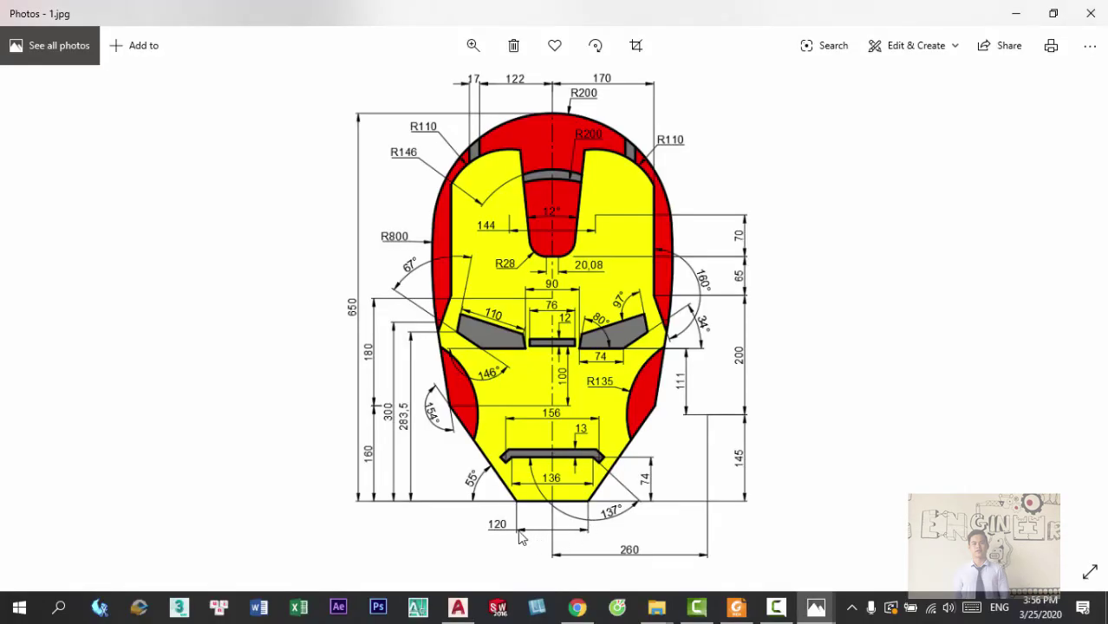
- Cancel a stray line and a partly typed command in the drawing
key(alt+Tab)
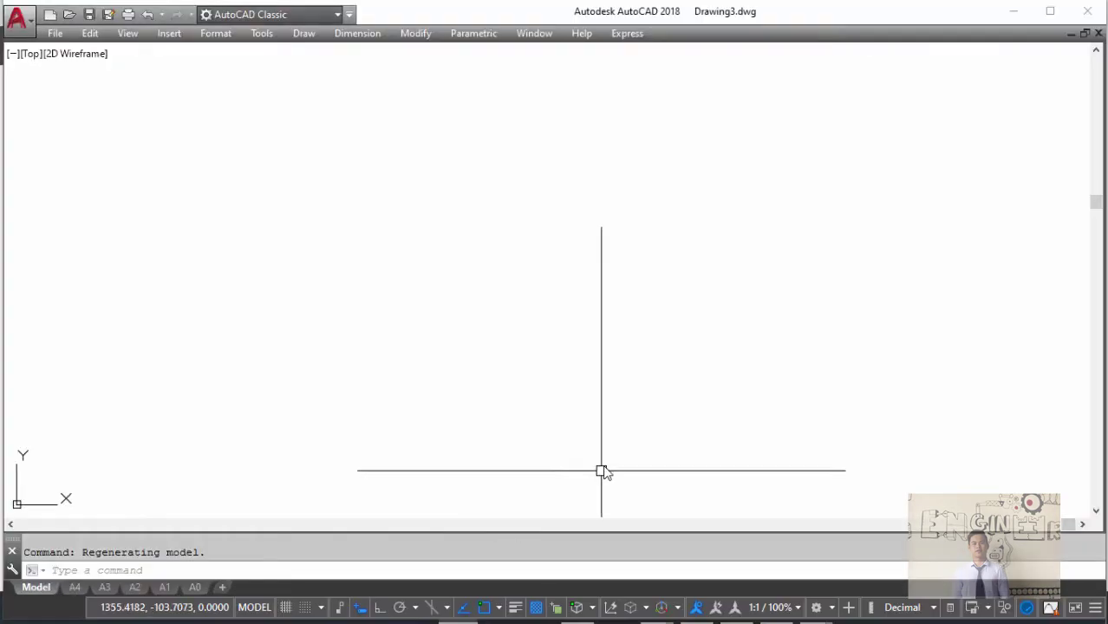
text(l)
key(Return)
click(455, 400)
key(Escape)
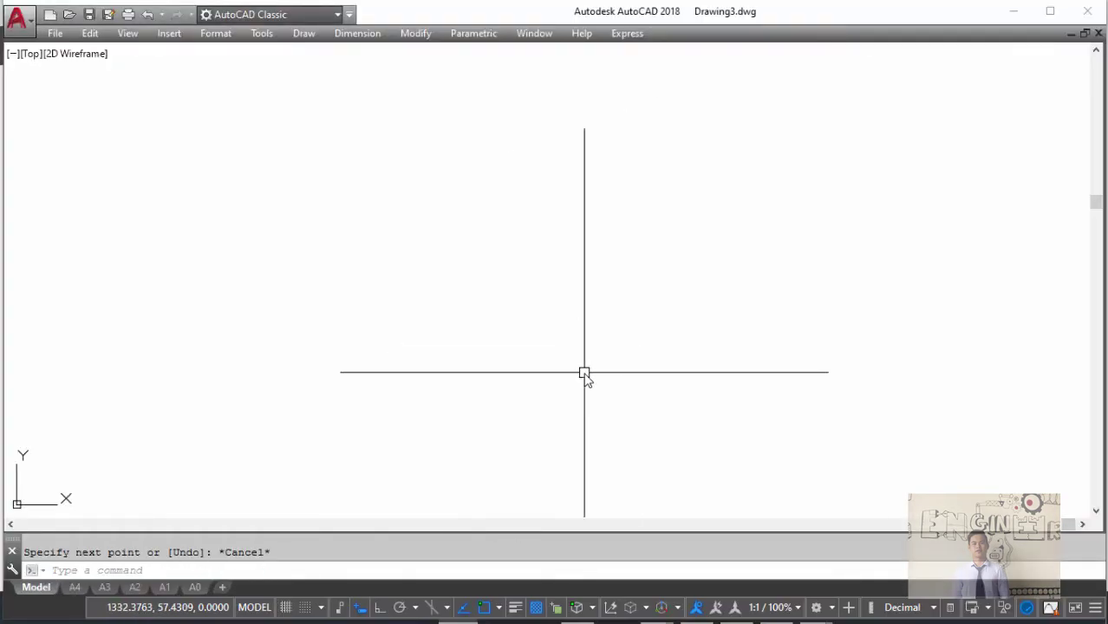
text(n)
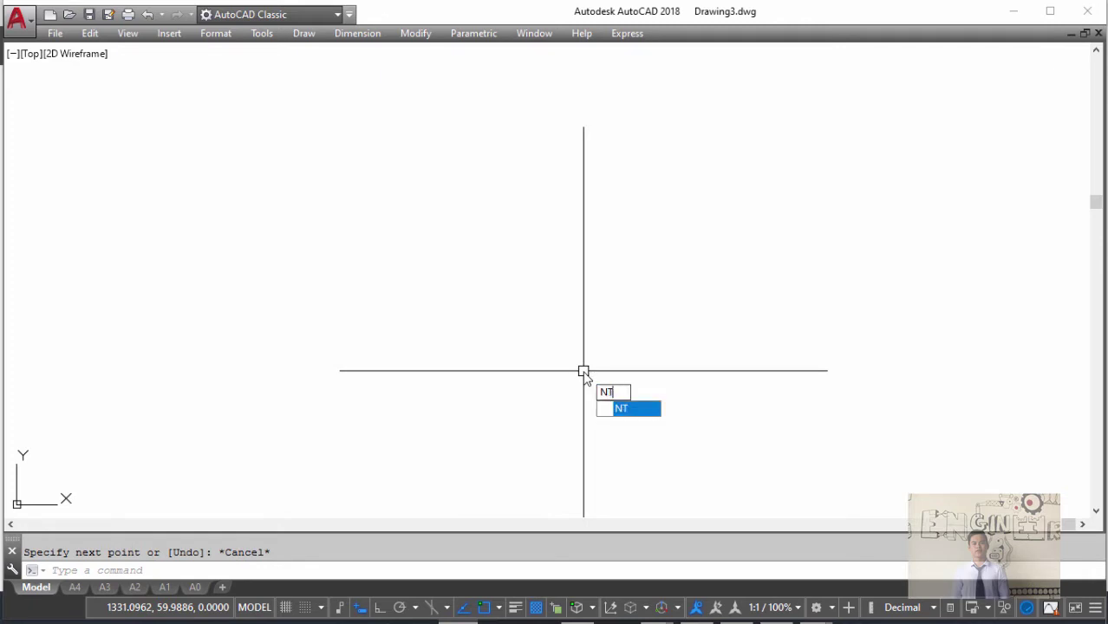
key(Return)
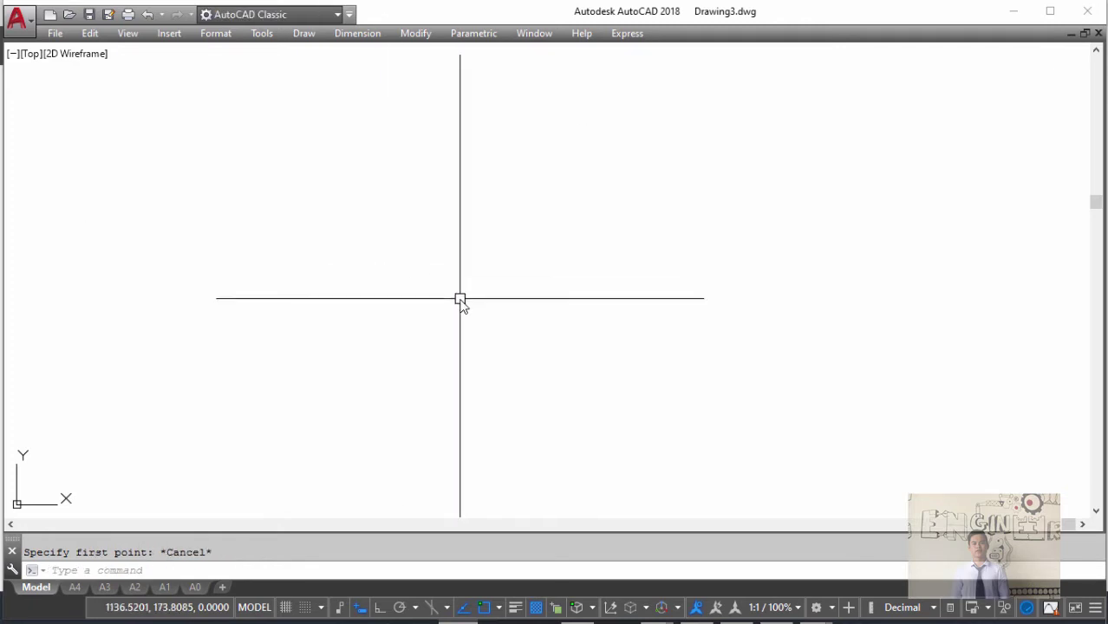
- Make PQ_VIS the current layer, maximize the drawing window and turn on Clean Screen
key(ctrl+0)
click(358, 68)
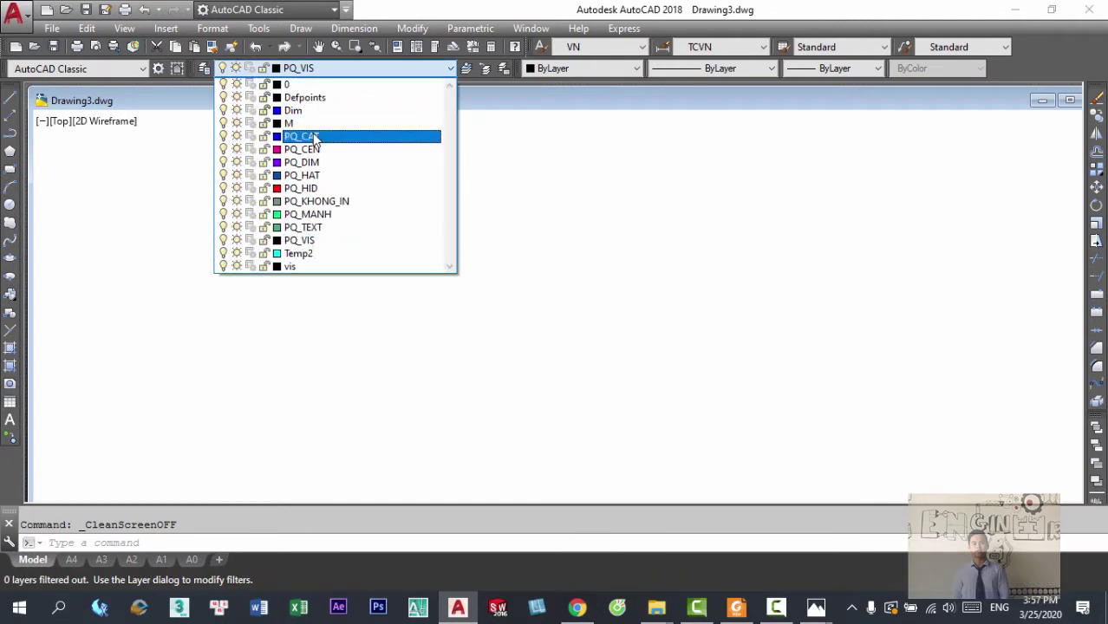
click(319, 241)
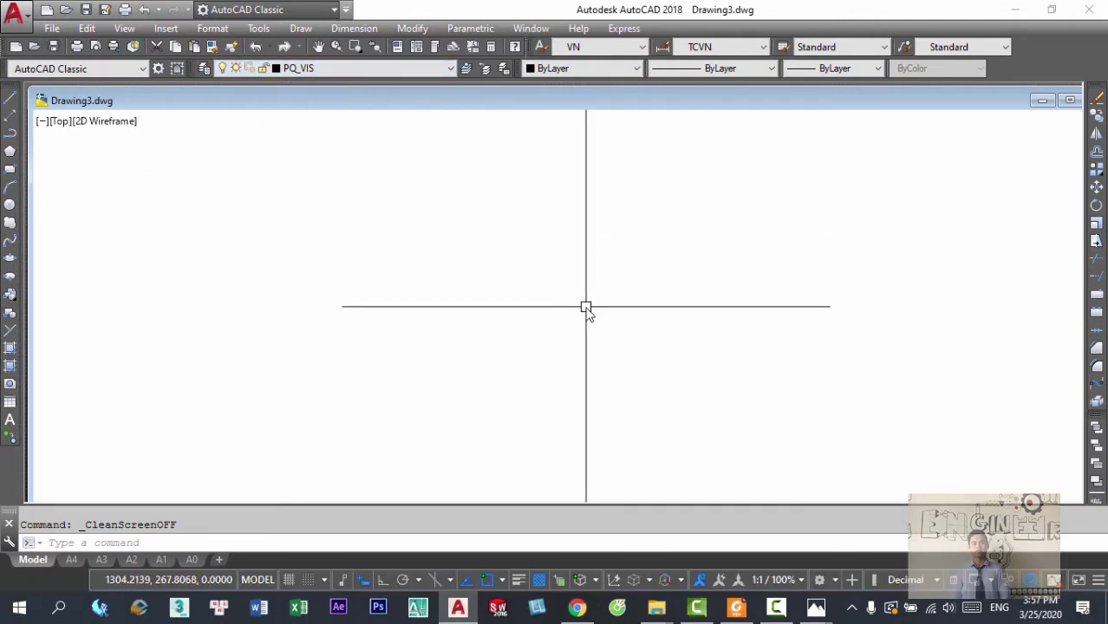
text(NC)
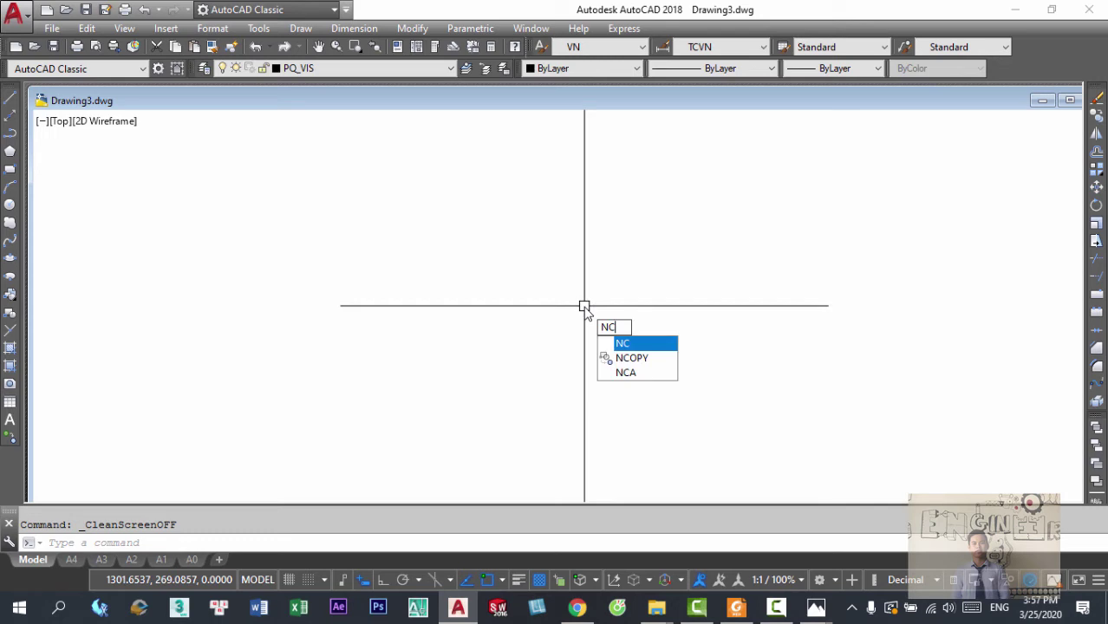
key(Escape)
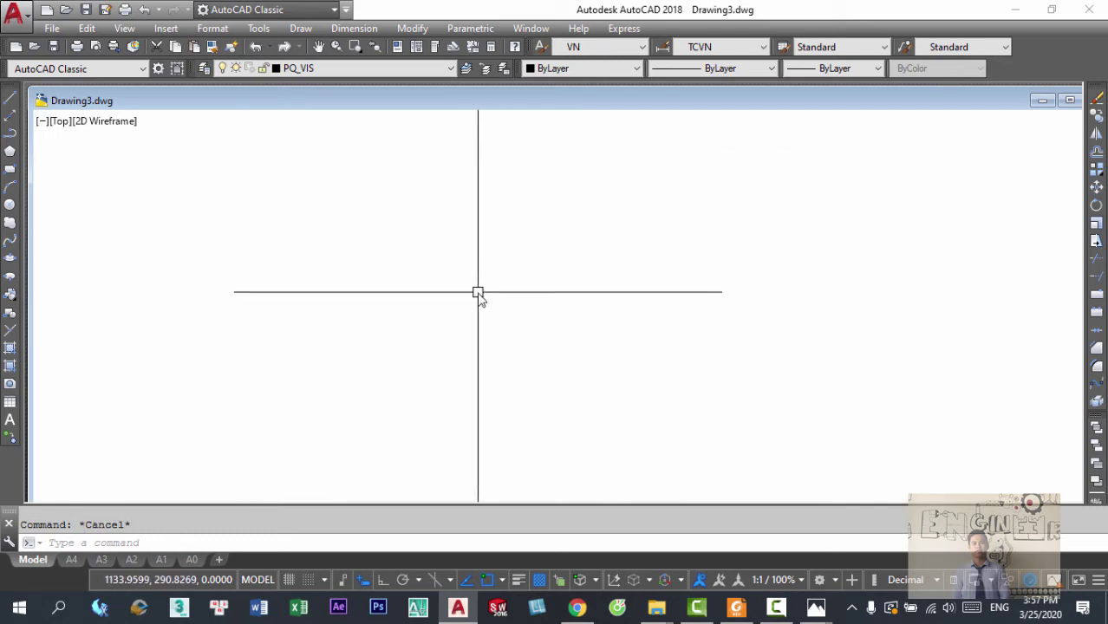
click(1070, 101)
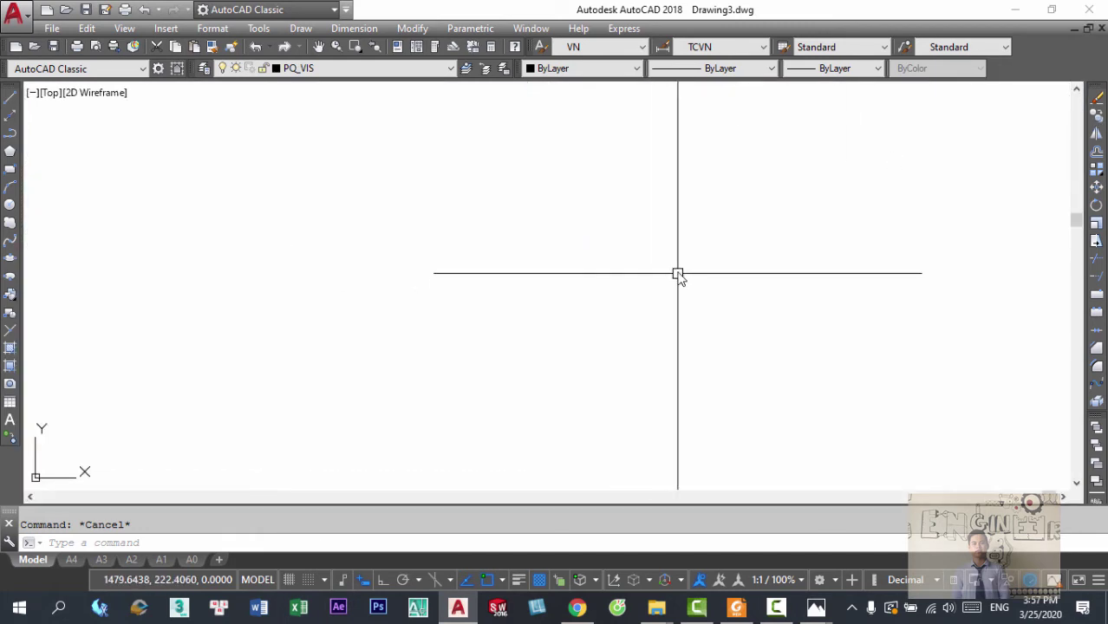
key(ctrl+0)
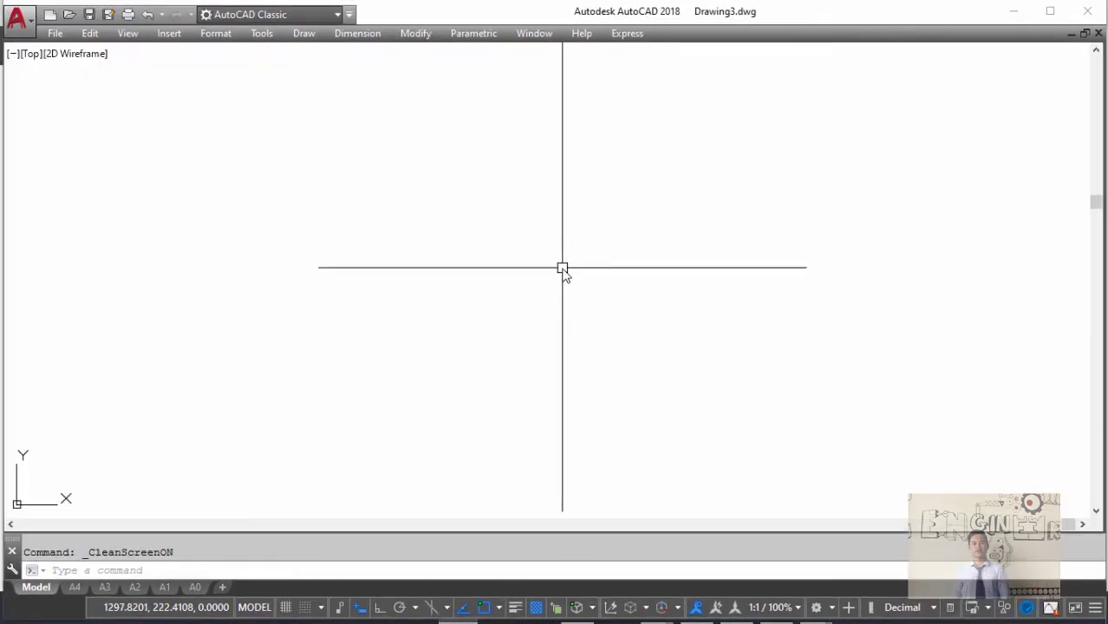
- Draw a 120-unit horizontal chin line below the centre with Ortho on
text(l)
key(Return)
click(459, 316)
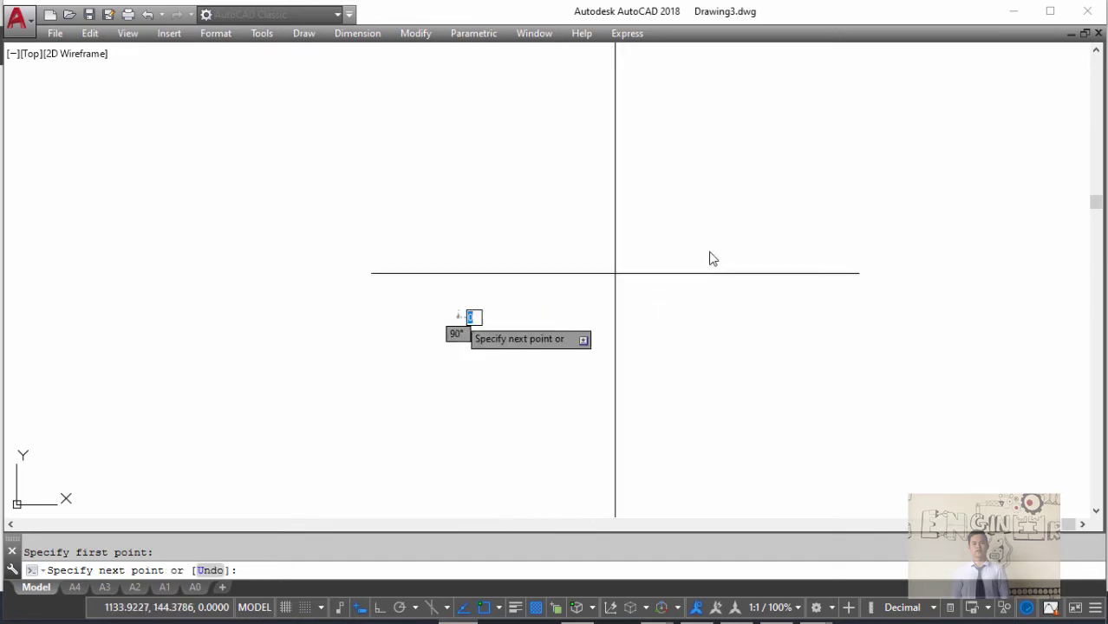
key(F8)
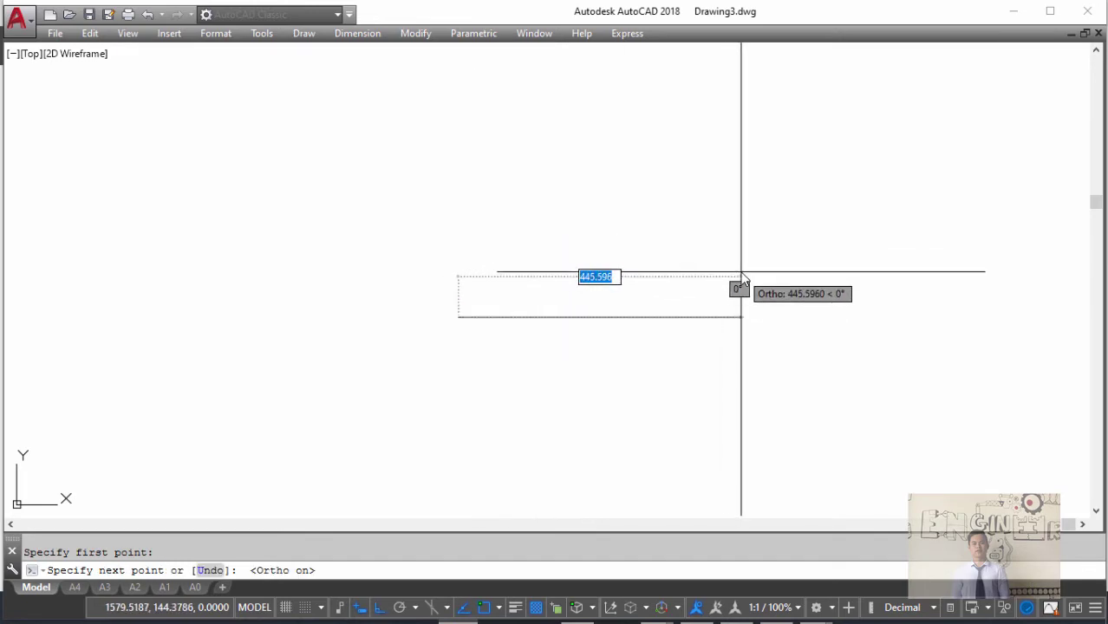
text(120)
key(Return)
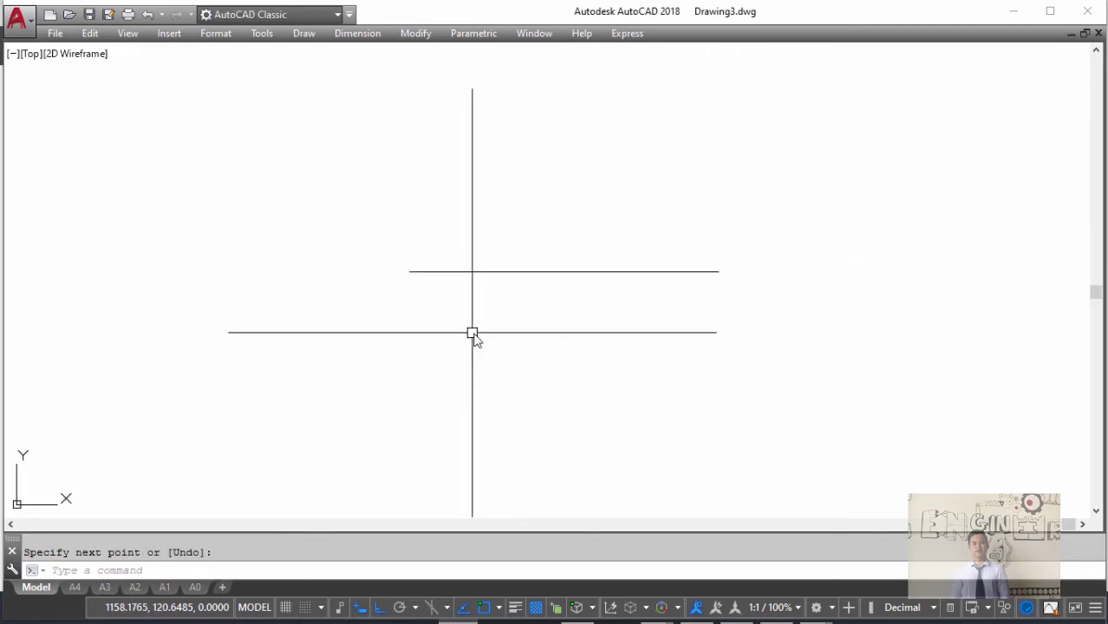
key(alt+Tab)
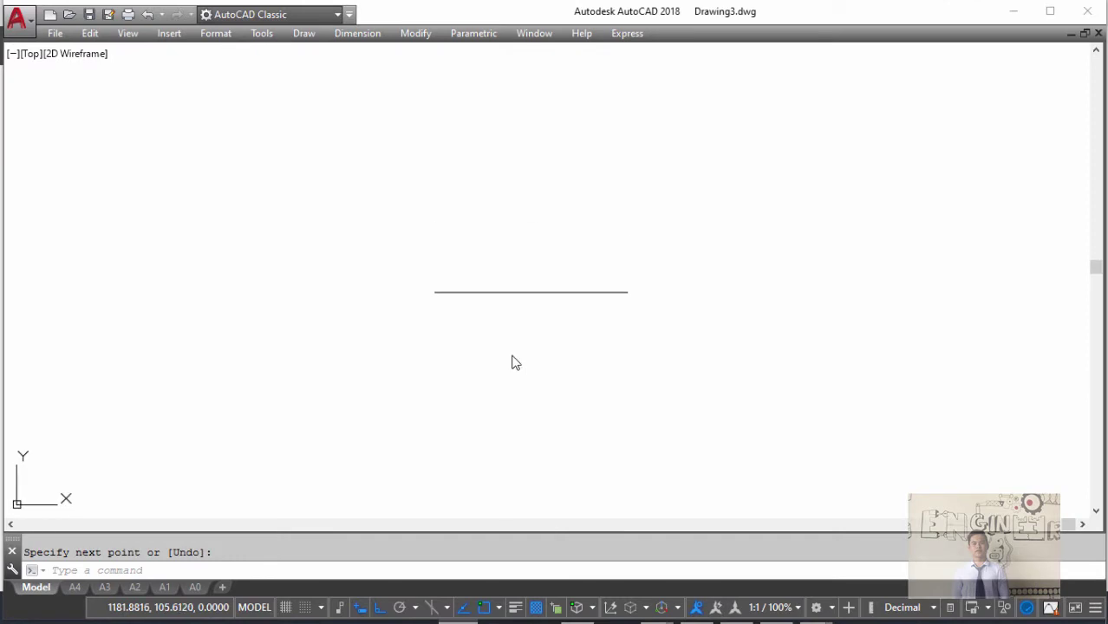
- Offset the chin line 160 units upward to create a parallel line above the centre
text(o)
key(Return)
text(160)
key(Return)
click(516, 292)
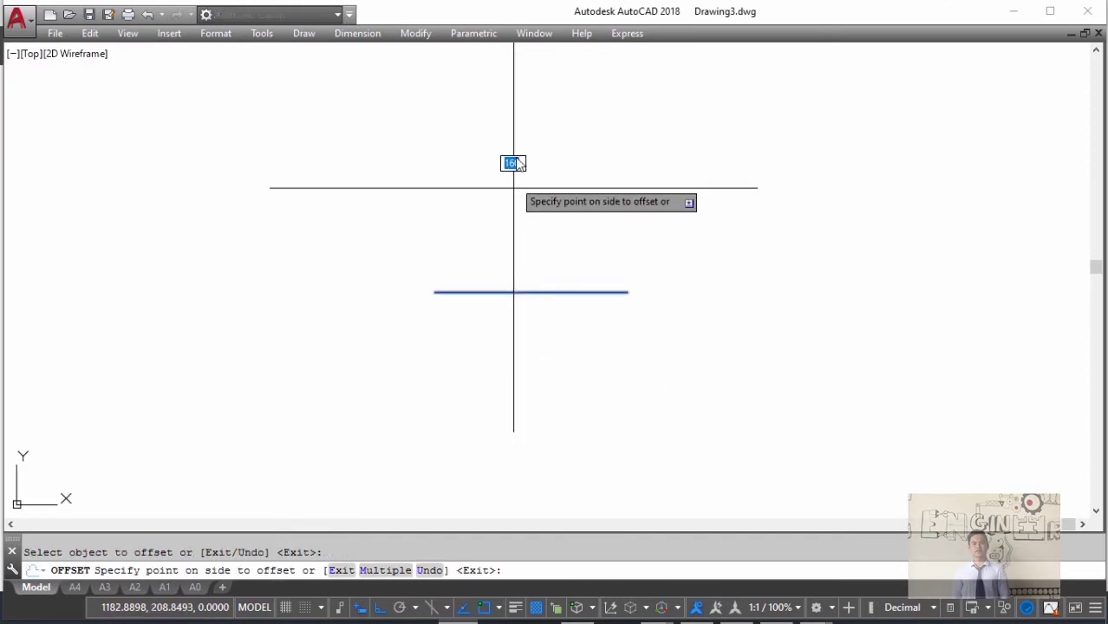
click(513, 161)
scroll(554, 180, down, 1)
scroll(513, 218, down, 1)
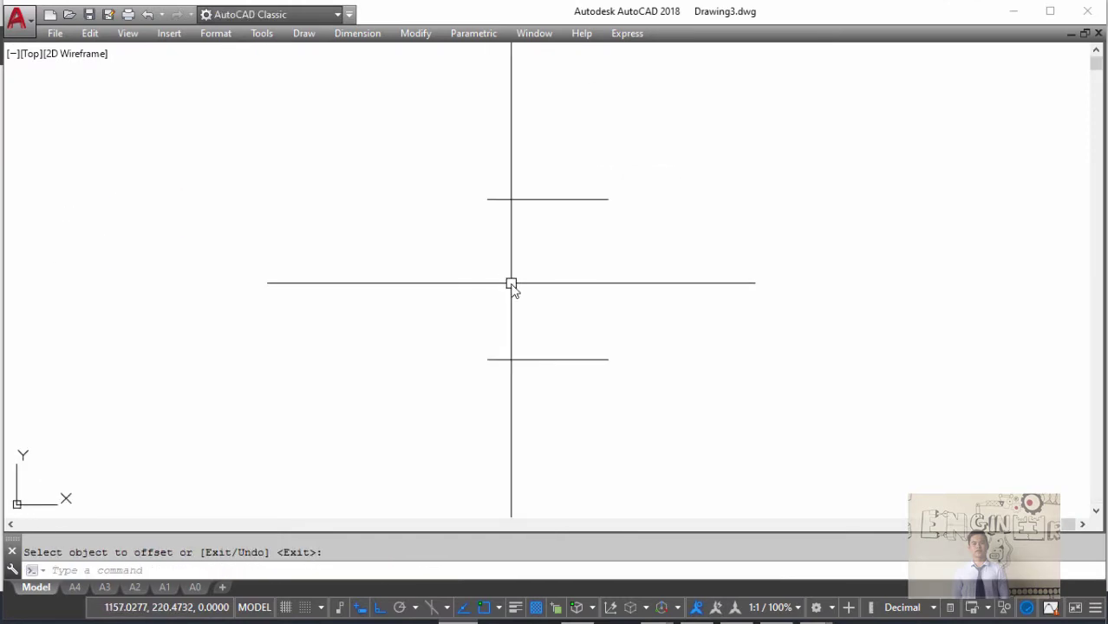
key(Return)
- Draw a 200-unit line at 125° from the bottom chin line's left end, with Ortho off
click(488, 359)
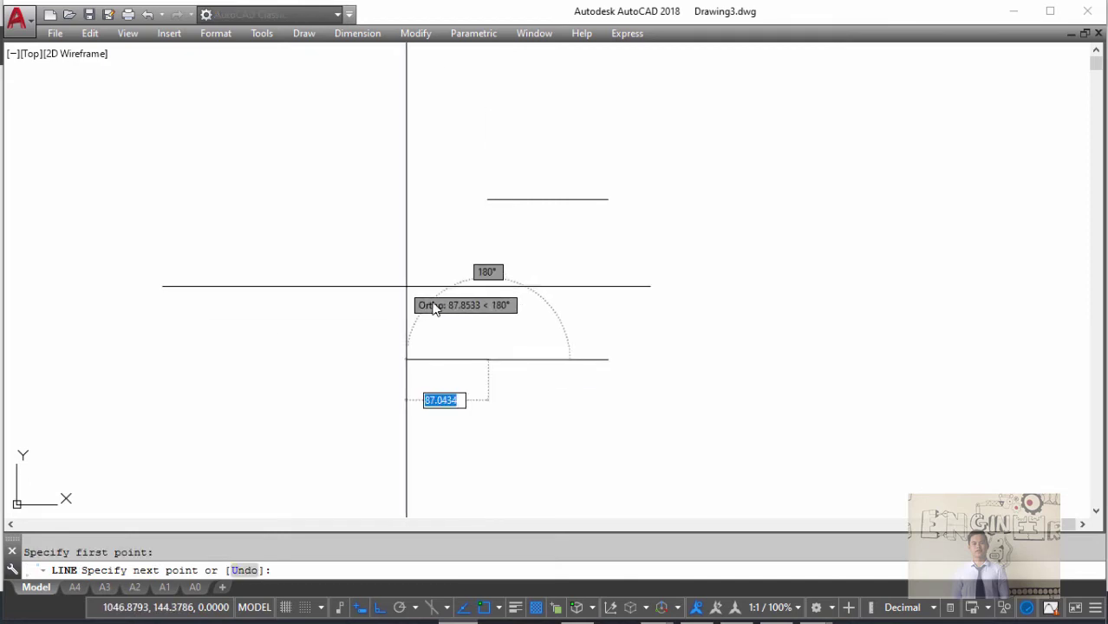
key(F8)
text(200)
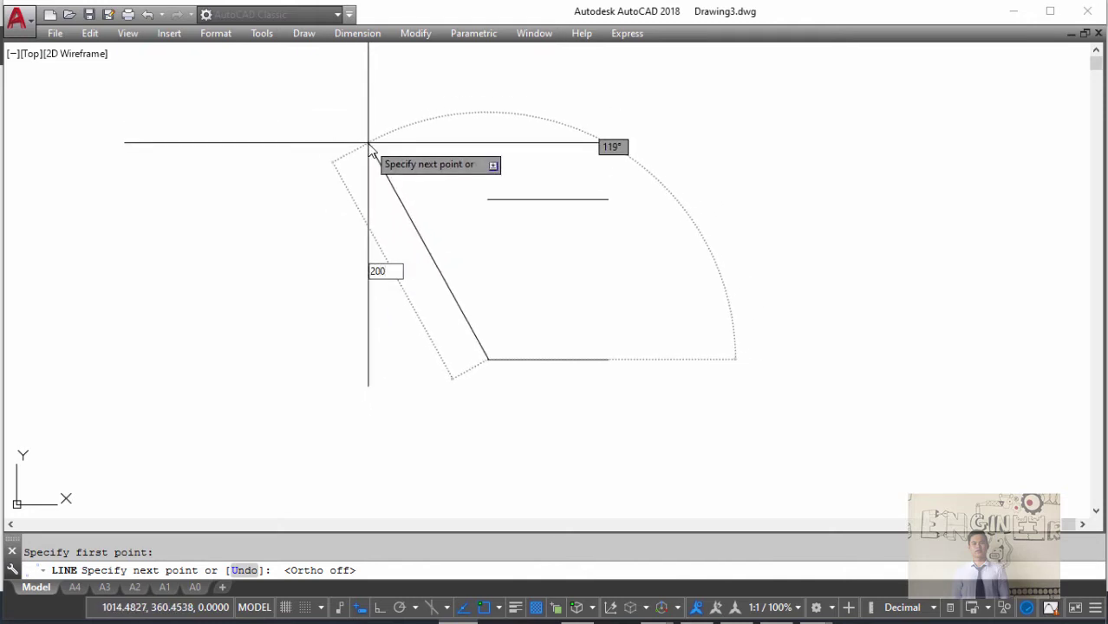
key(Return)
text(<125)
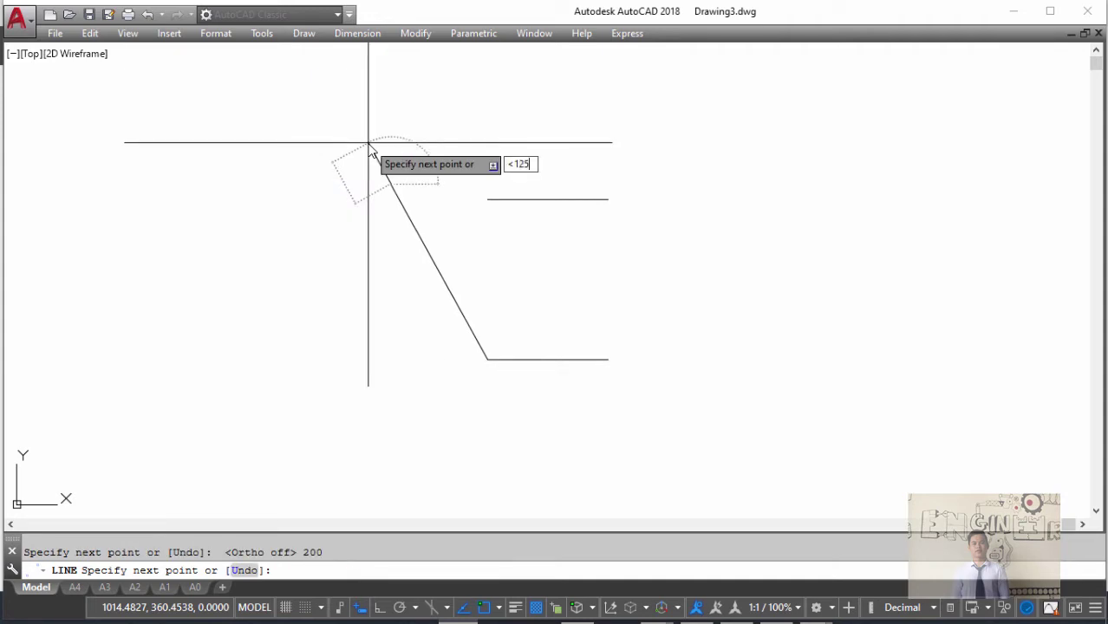
key(Return)
key(Escape)
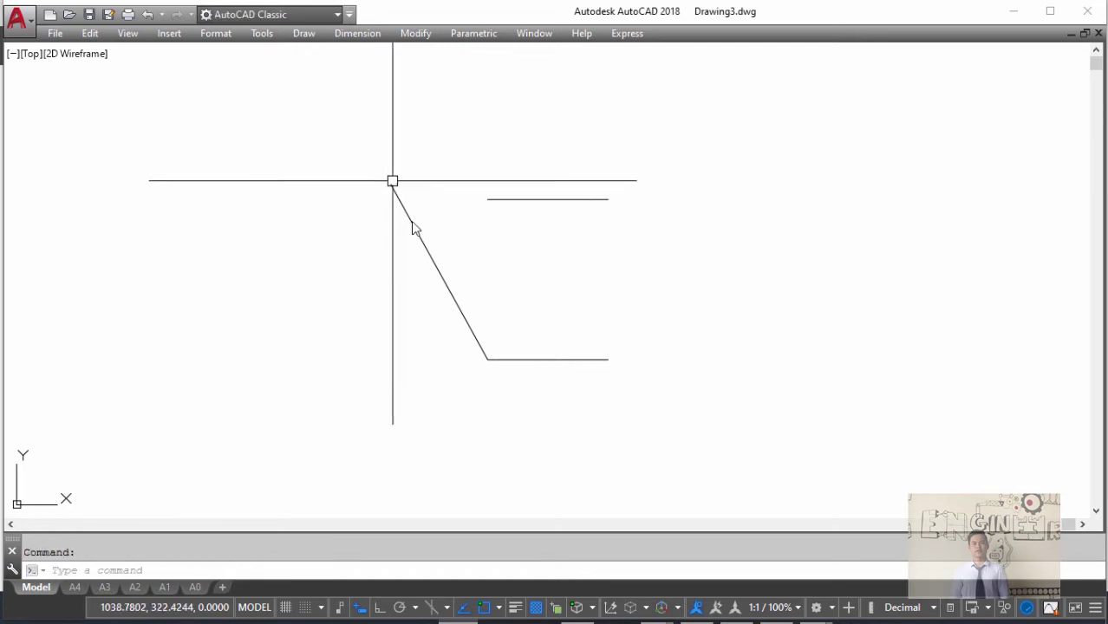
middle_drag(448, 254, 447, 242)
- Start FILLET and choose its radius option
text(f)
key(Return)
text(r)
key(Return)
key(Return)
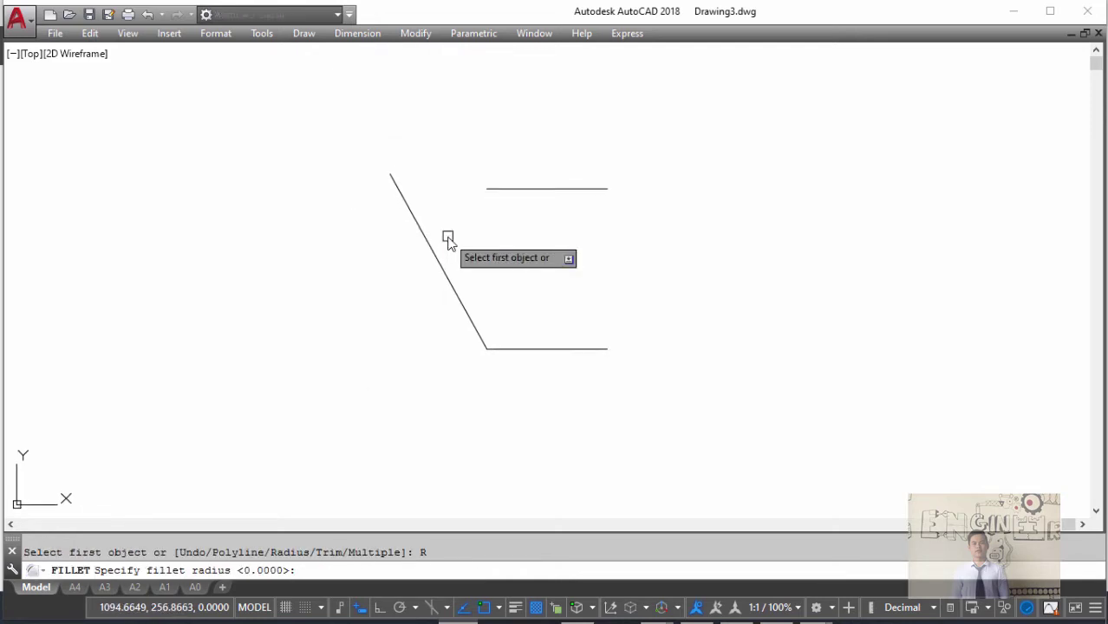
- Fillet the slanted line and the top line into a sharp corner
click(425, 235)
click(516, 188)
scroll(565, 277, down, 2)
- Select the left slanted line and begin mirroring it, then cancel the off-axis attempt
drag(490, 286, 453, 267)
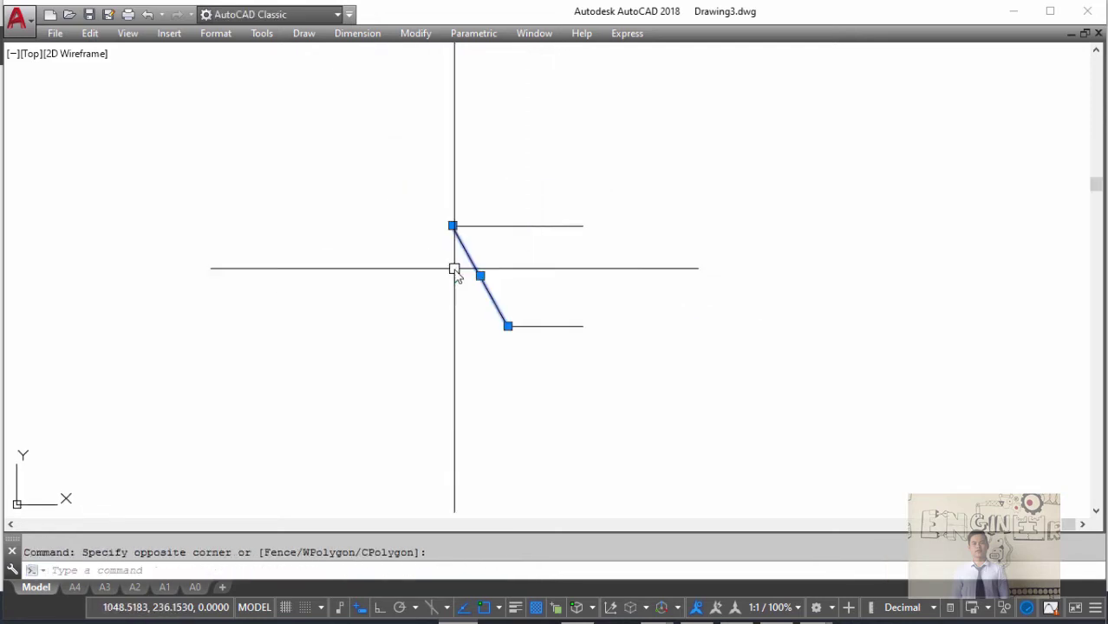
text(mi)
key(Return)
click(544, 325)
click(555, 279)
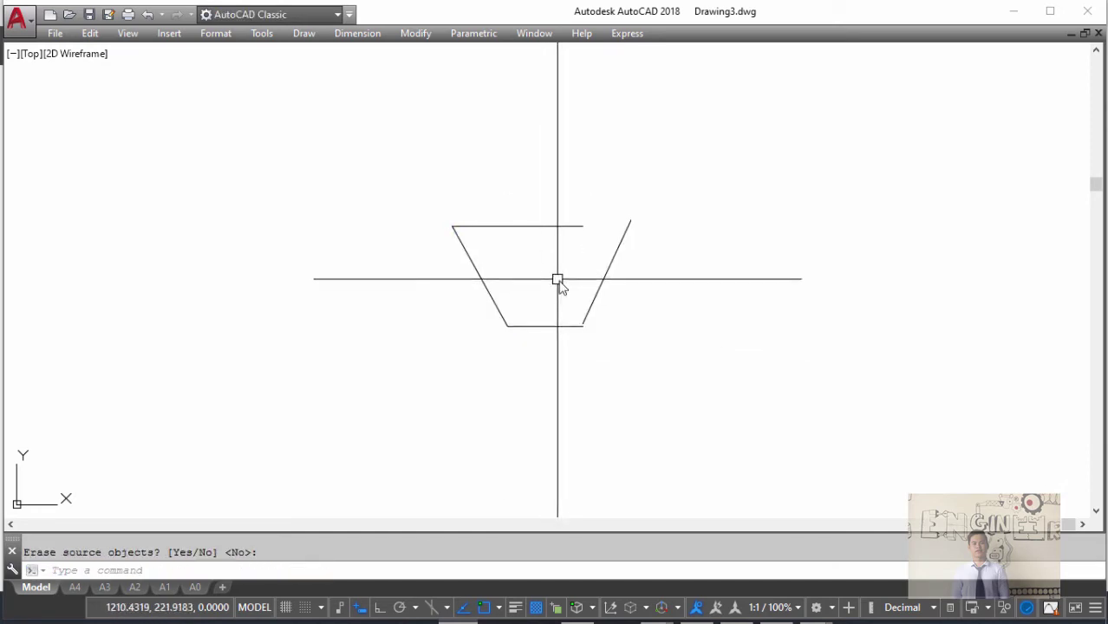
key(Escape)
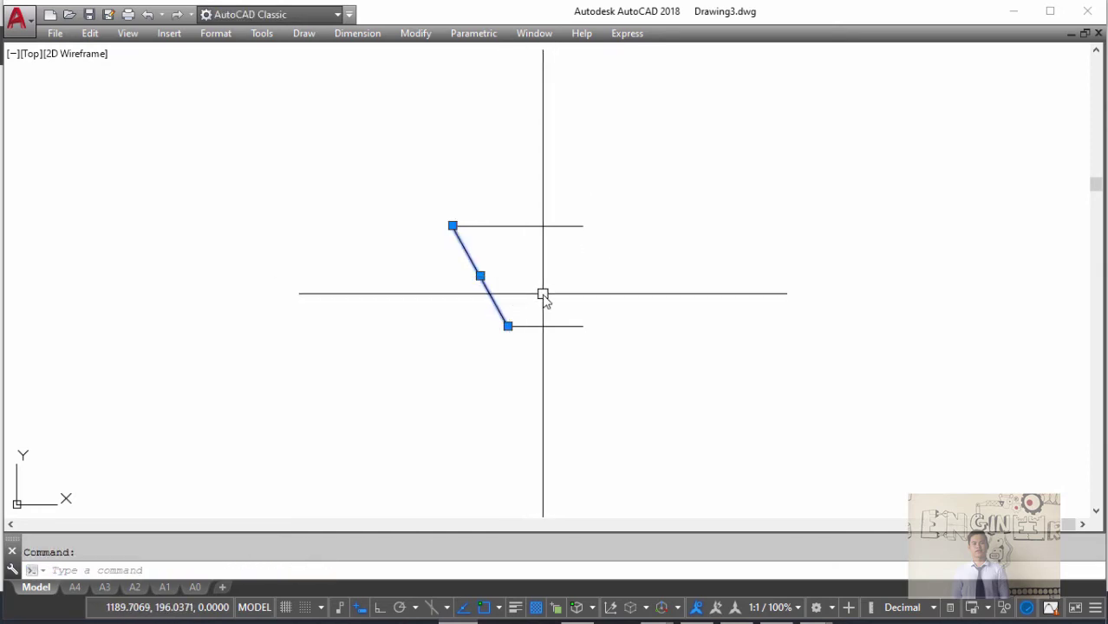
- With Ortho on, mirror the slanted line about the vertical centerline, keeping the original
key(F8)
text(Mi)
key(Return)
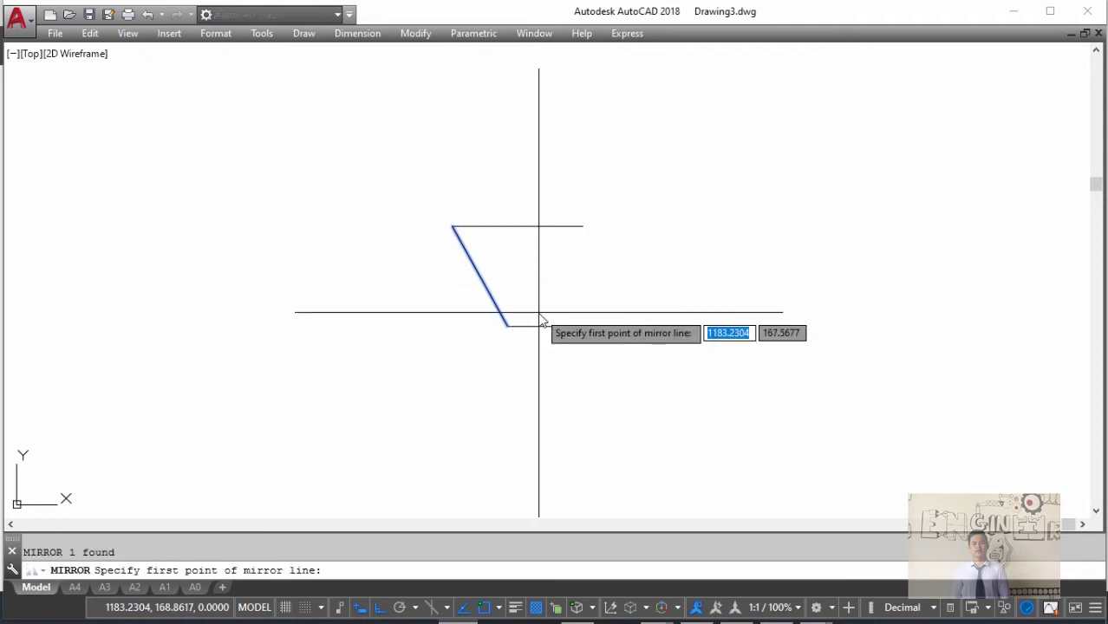
click(544, 326)
click(548, 292)
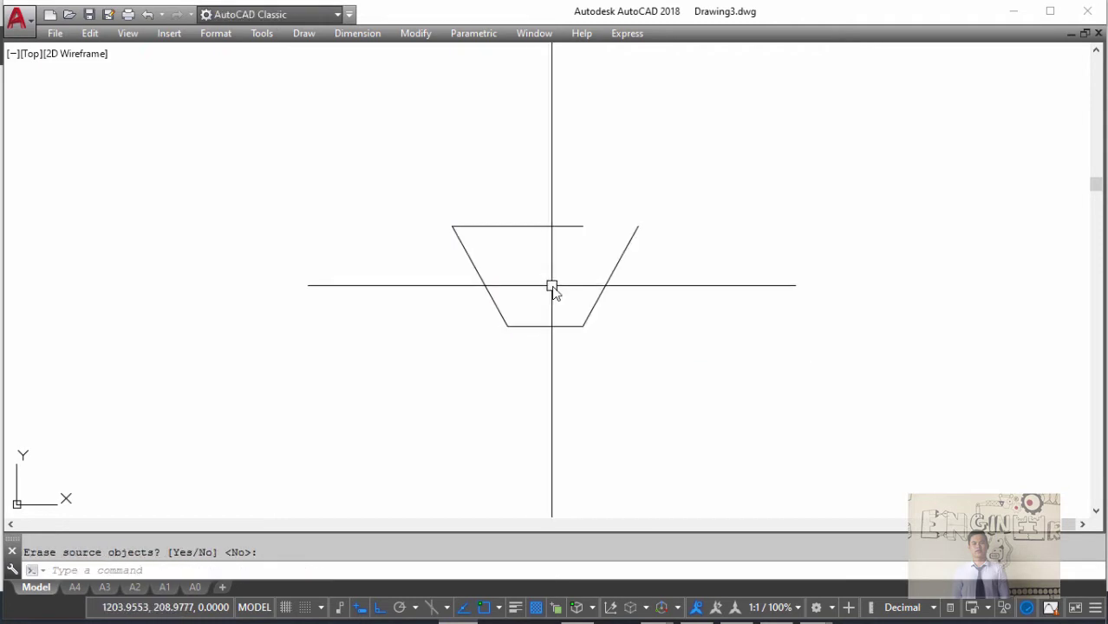
key(Return)
key(alt+Tab)
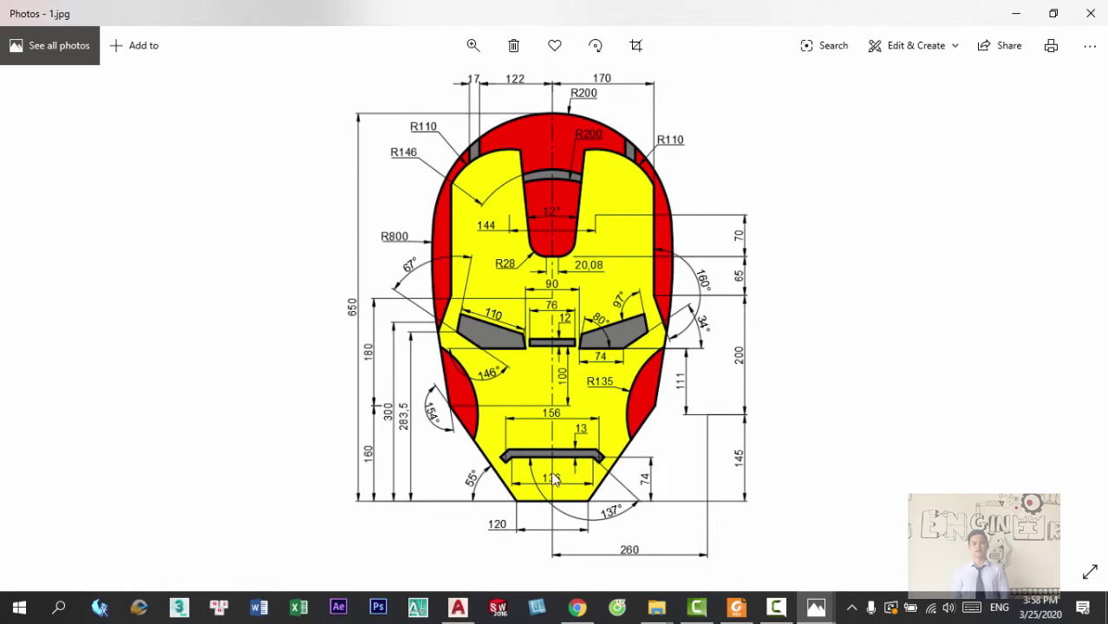
key(alt+Tab)
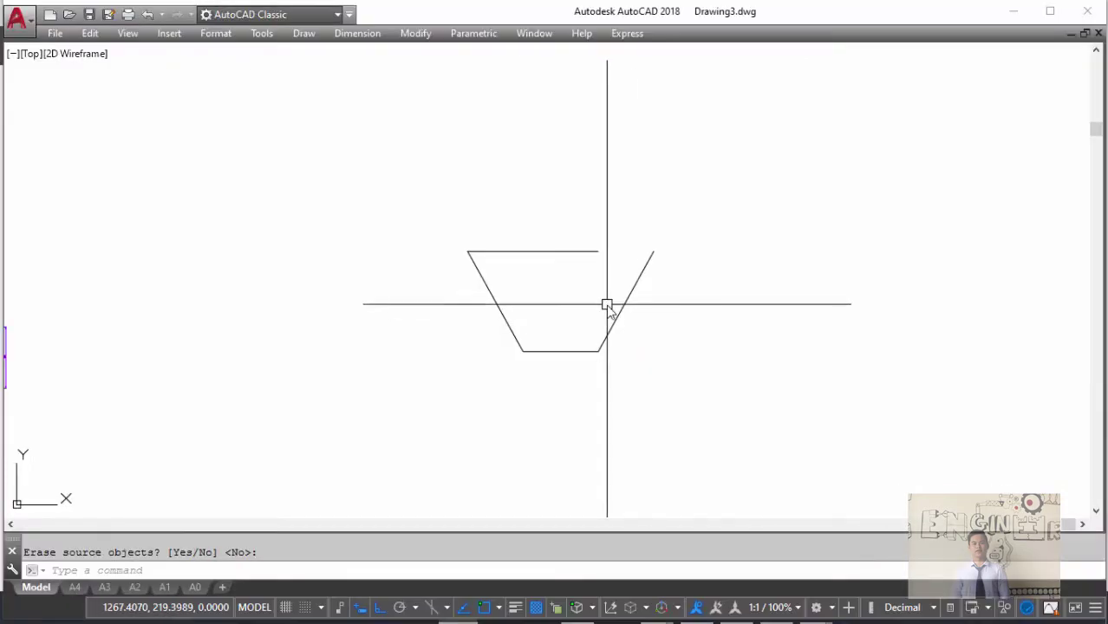
- Extend the top line to the right slanted side, closing the trapezoid chin, then view the Iron Man reference
text(ex)
key(Return)
key(Return)
click(591, 278)
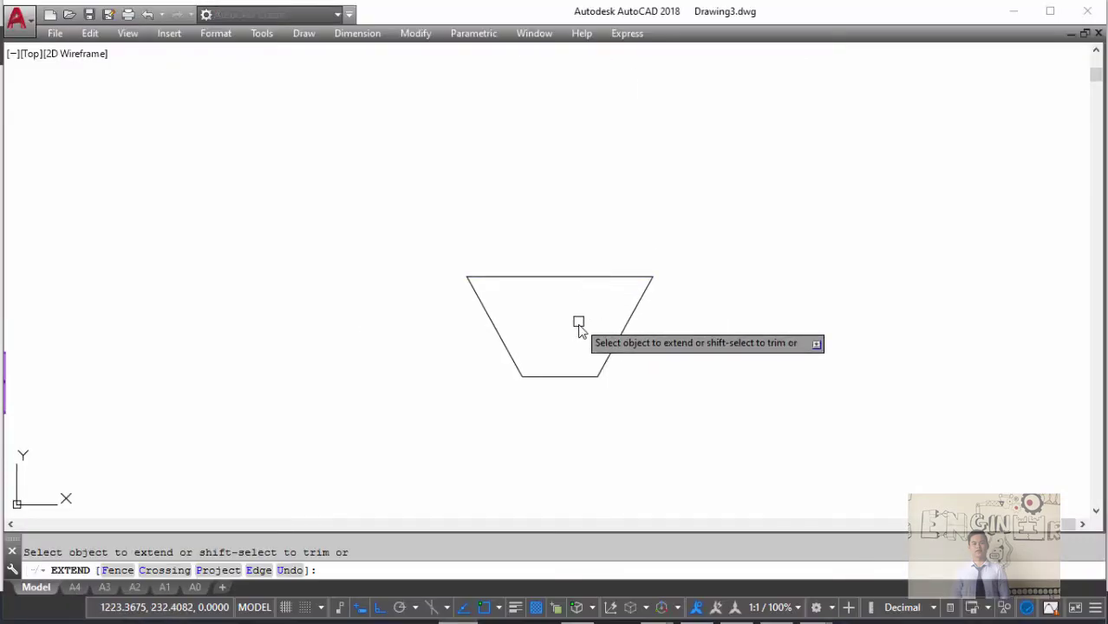
key(Escape)
key(Return)
key(alt+Tab)
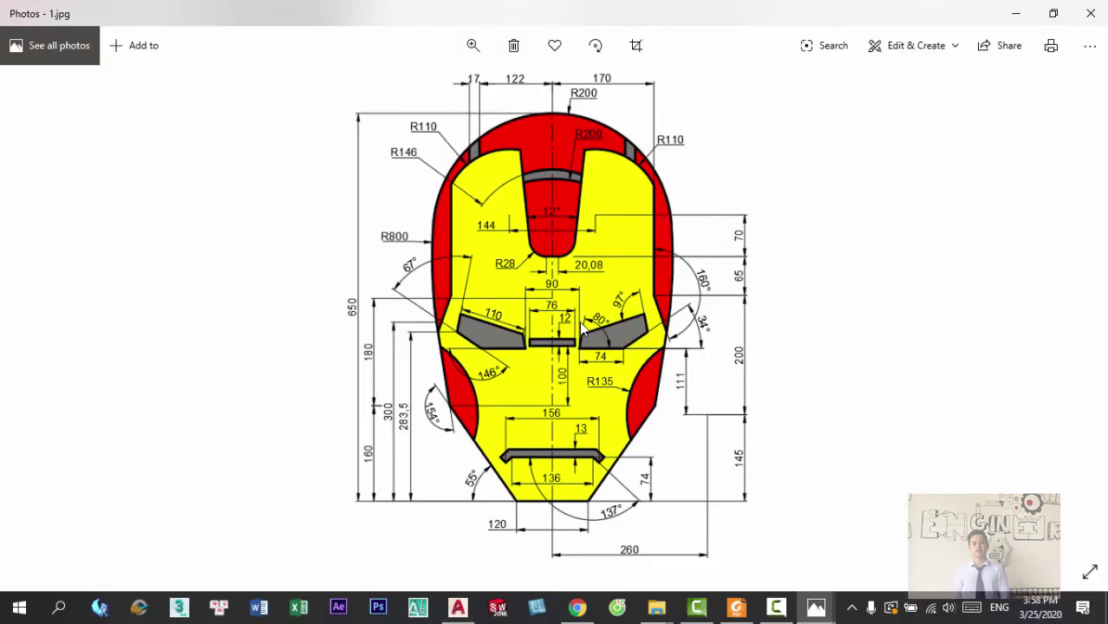
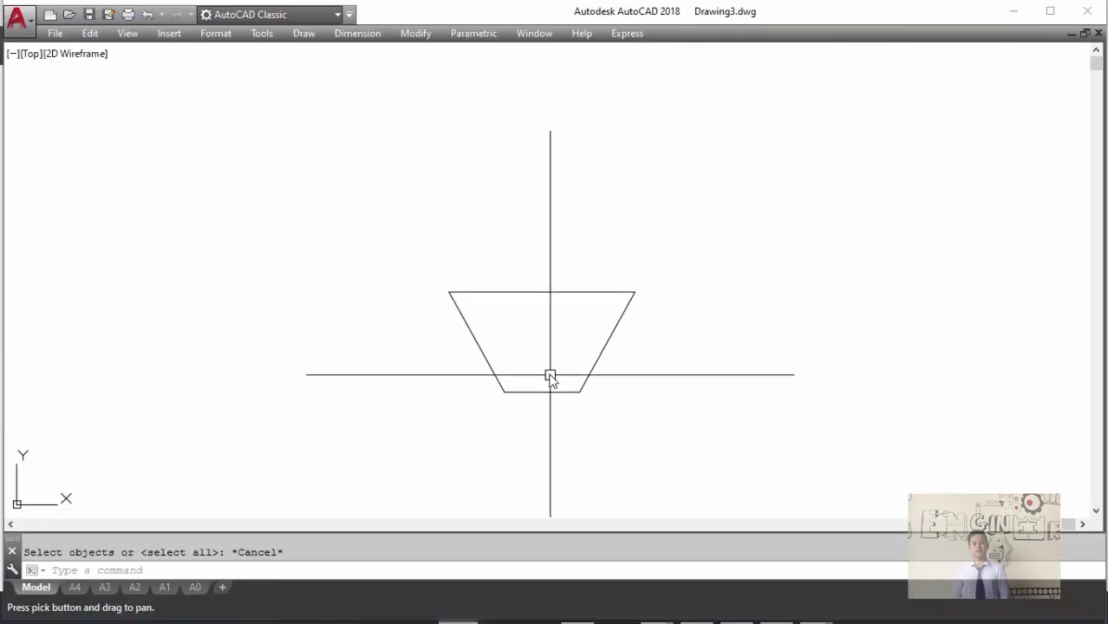
- Offset the base line 650 units upward as a guide line
text(6)
text(0)
key(Return)
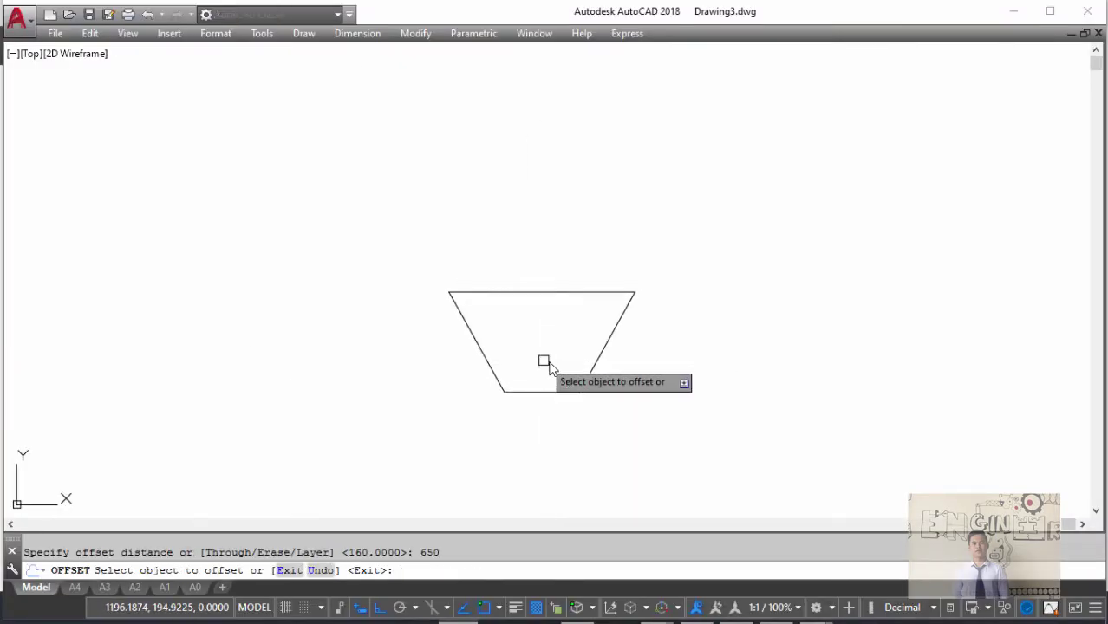
scroll(561, 377, down, 2)
click(567, 256)
middle_drag(568, 256, 535, 263)
key(Escape)
- Draw a radius-200 circle centred on the guide line's midpoint
text(c)
key(Return)
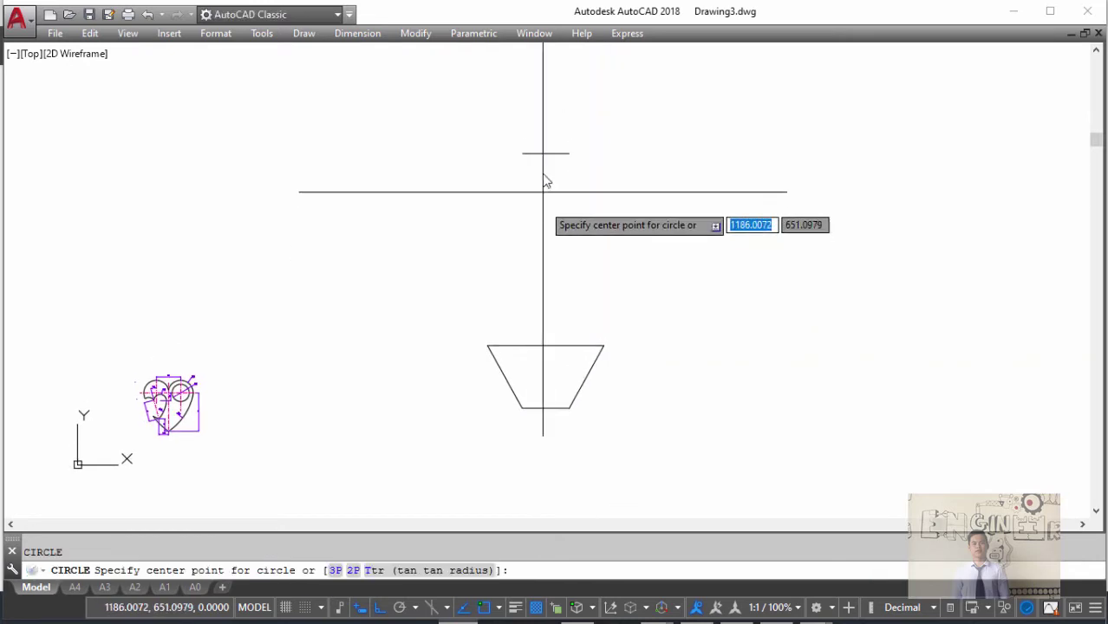
click(546, 154)
text(200)
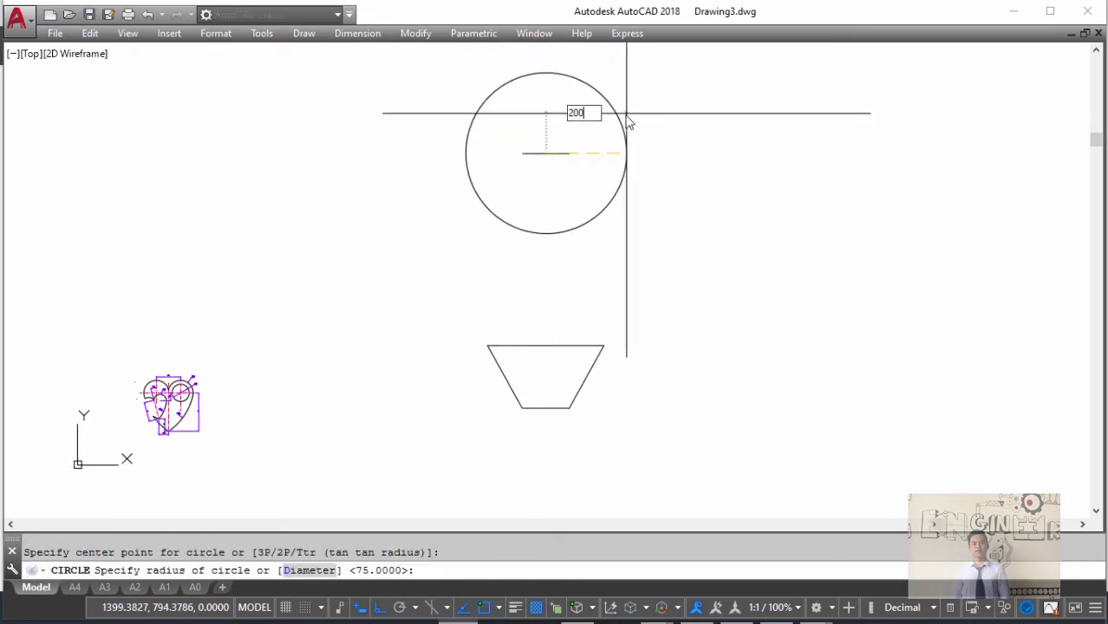
key(Return)
- Move the circle so its top quadrant sits on the guide line
click(619, 122)
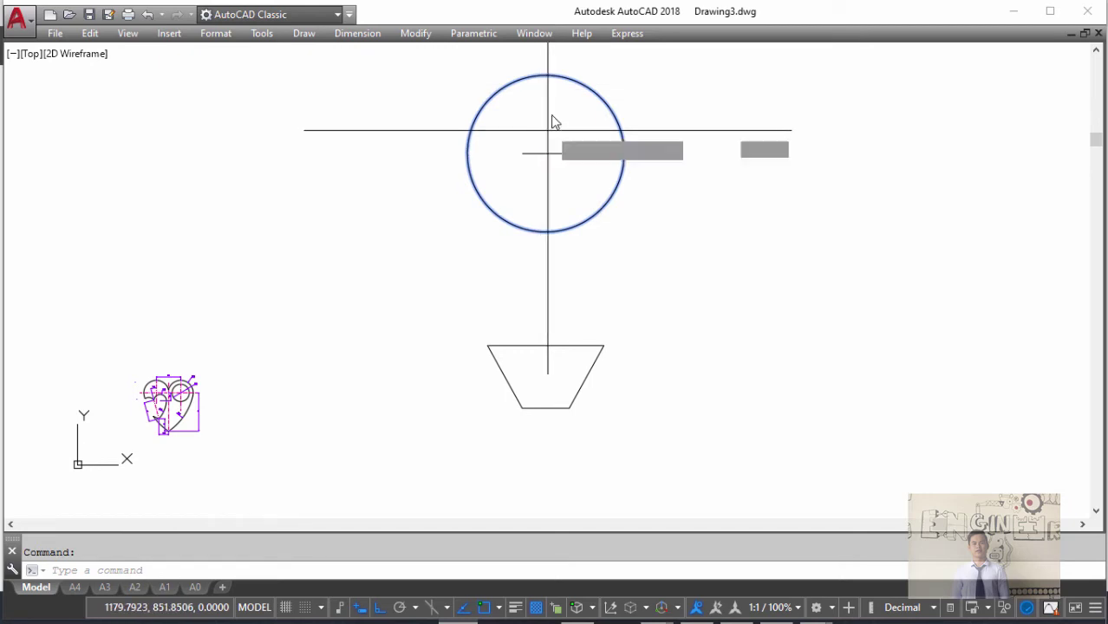
text(m)
key(Return)
click(546, 75)
click(546, 153)
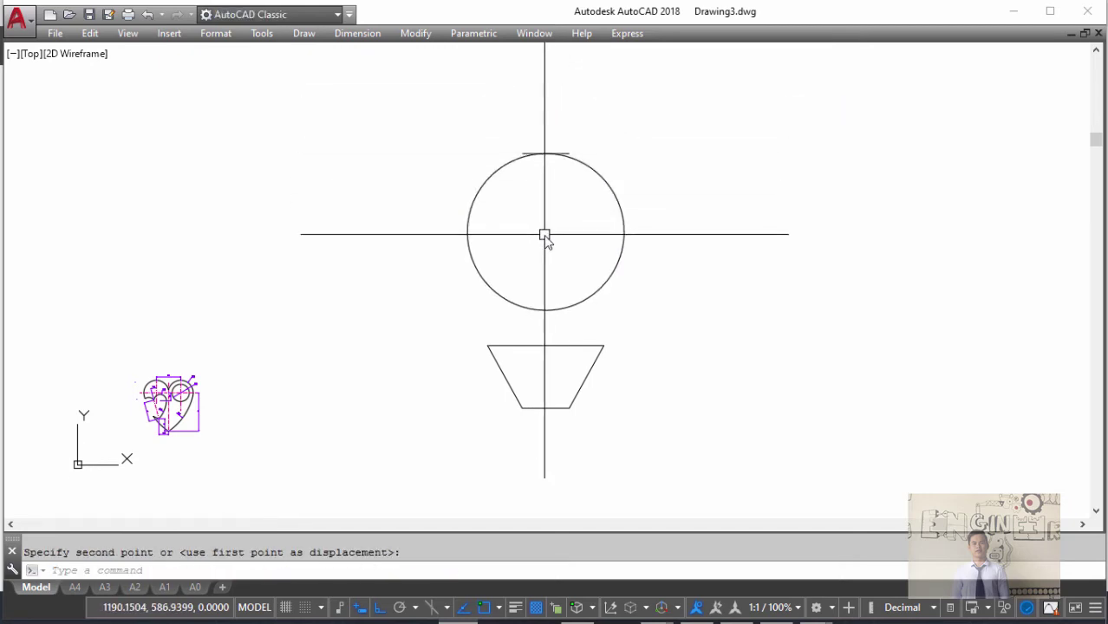
- Start a radius dimension on the circle with DRA, then cancel it
text(dra)
key(Return)
click(592, 181)
scroll(579, 196, up, 5)
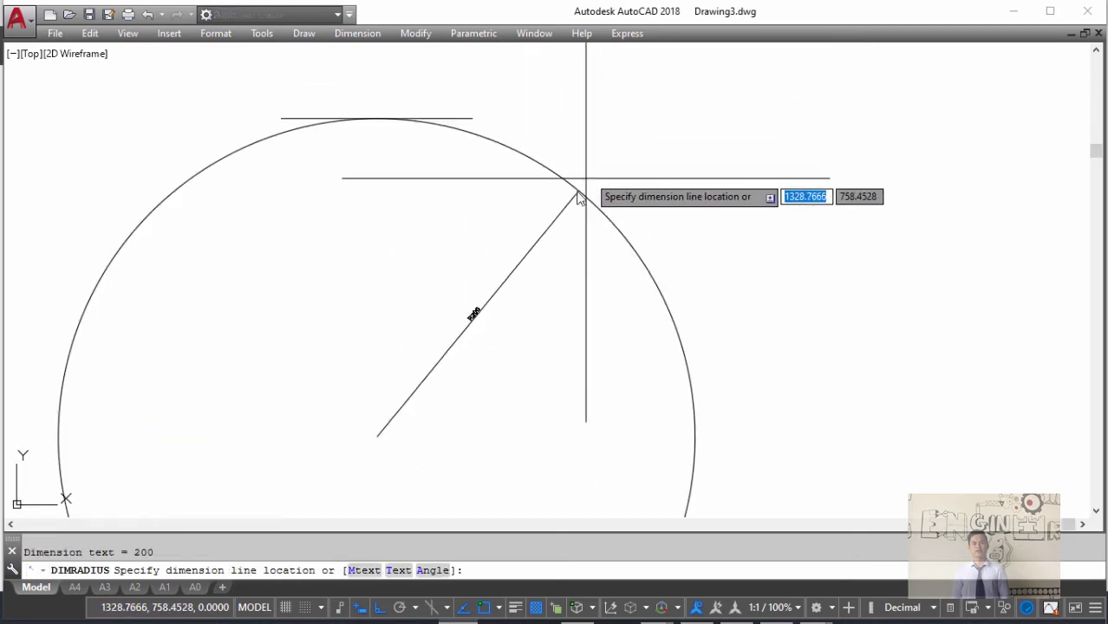
scroll(529, 256, up, 3)
key(Escape)
scroll(531, 200, down, 5)
scroll(500, 190, up, 2)
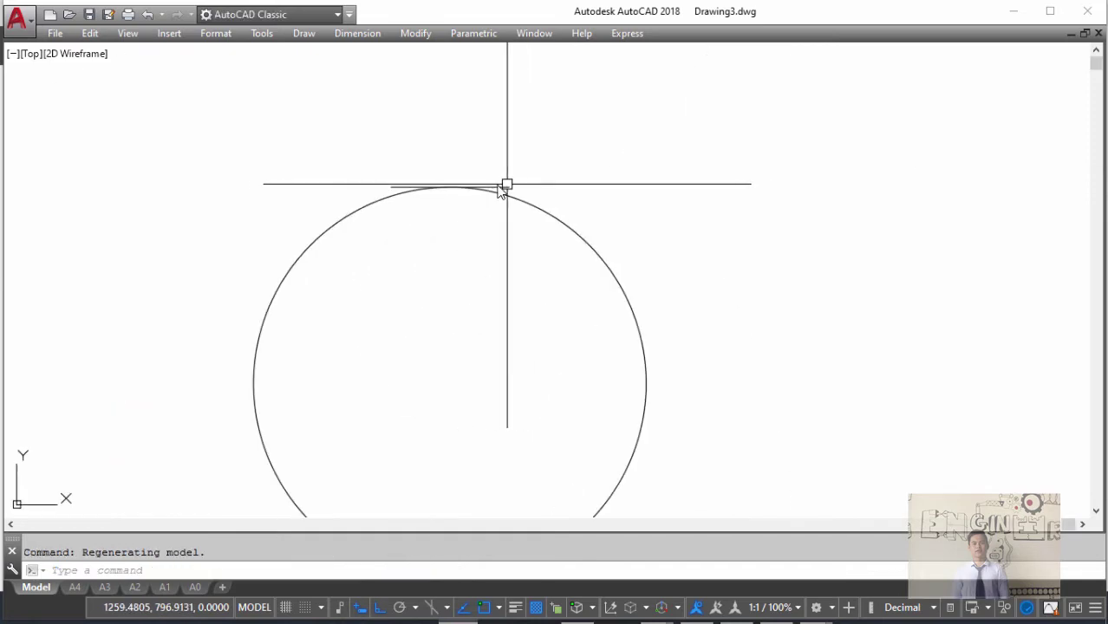
- Erase the short guide line and check the reference image
click(500, 188)
scroll(546, 180, down, 5)
key(Delete)
key(alt+Tab)
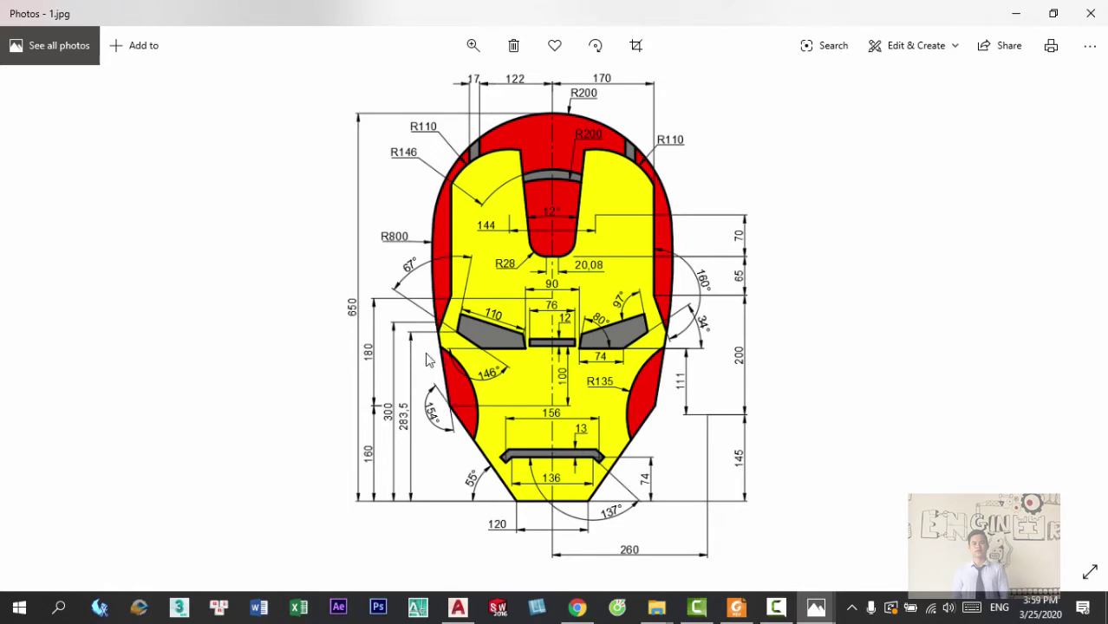
key(alt+Tab)
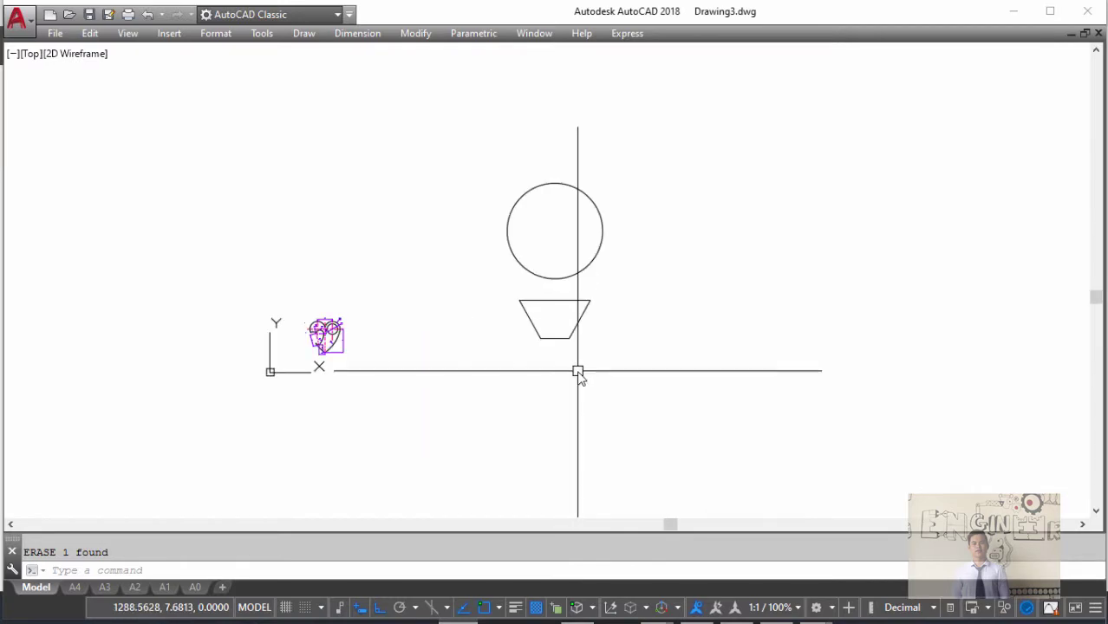
- Offset the jaw's bottom edge 300 units up inside the head circle, then view the reference
text(o)
key(Return)
text(300)
key(Return)
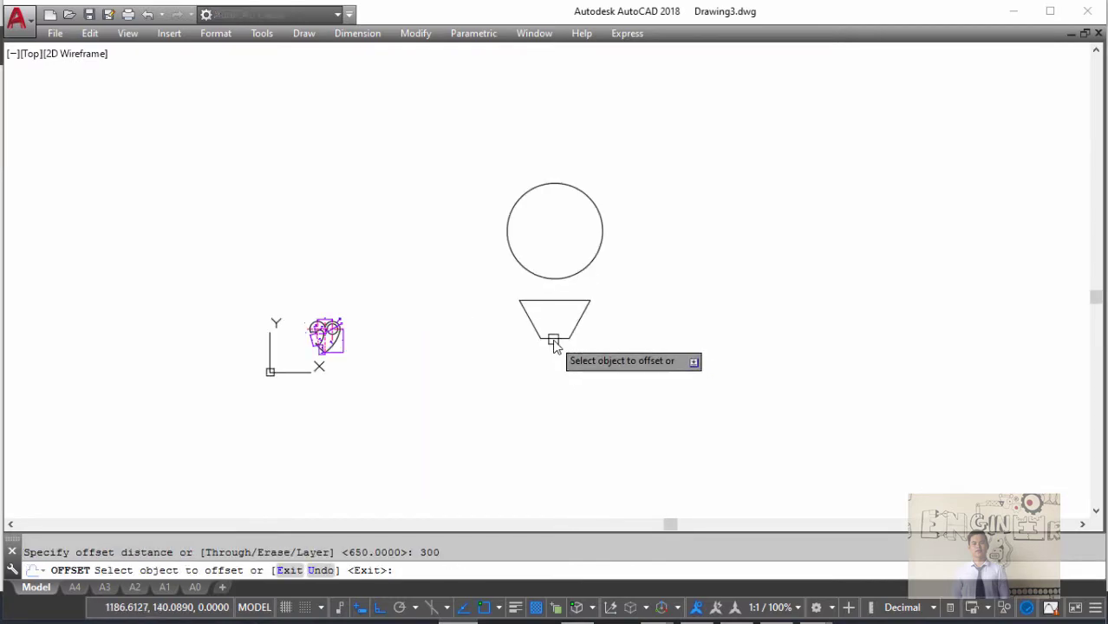
click(554, 339)
click(555, 269)
key(Escape)
scroll(550, 269, up, 6)
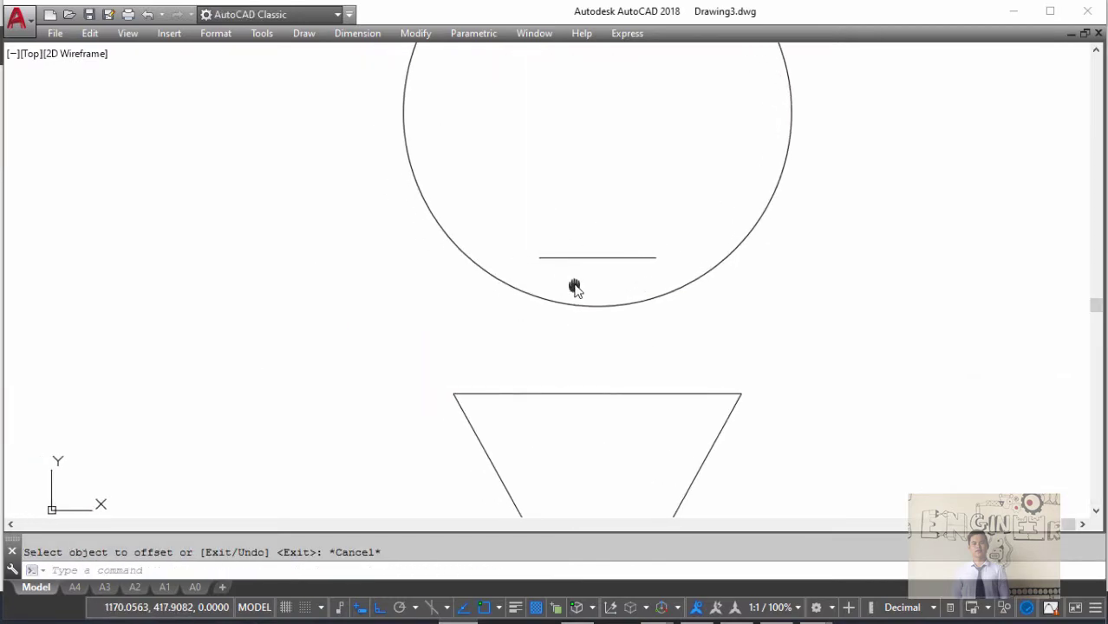
scroll(579, 284, down, 3)
scroll(562, 339, up, 1)
key(alt+Tab)
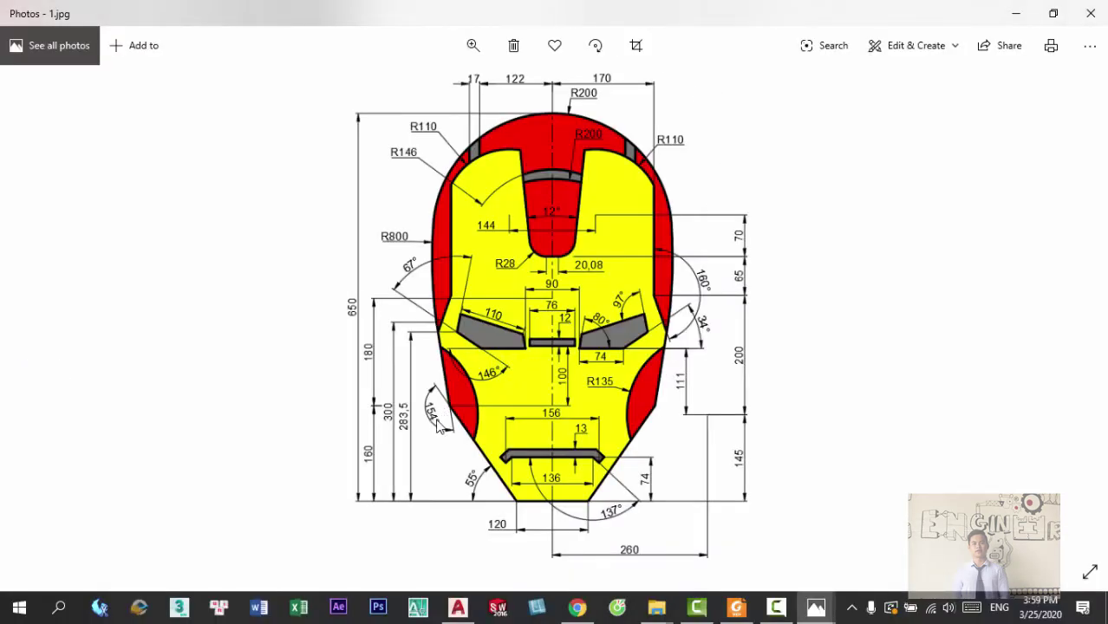
- Copy the jaw's left slanted edge onto its own top endpoint
key(alt+Tab)
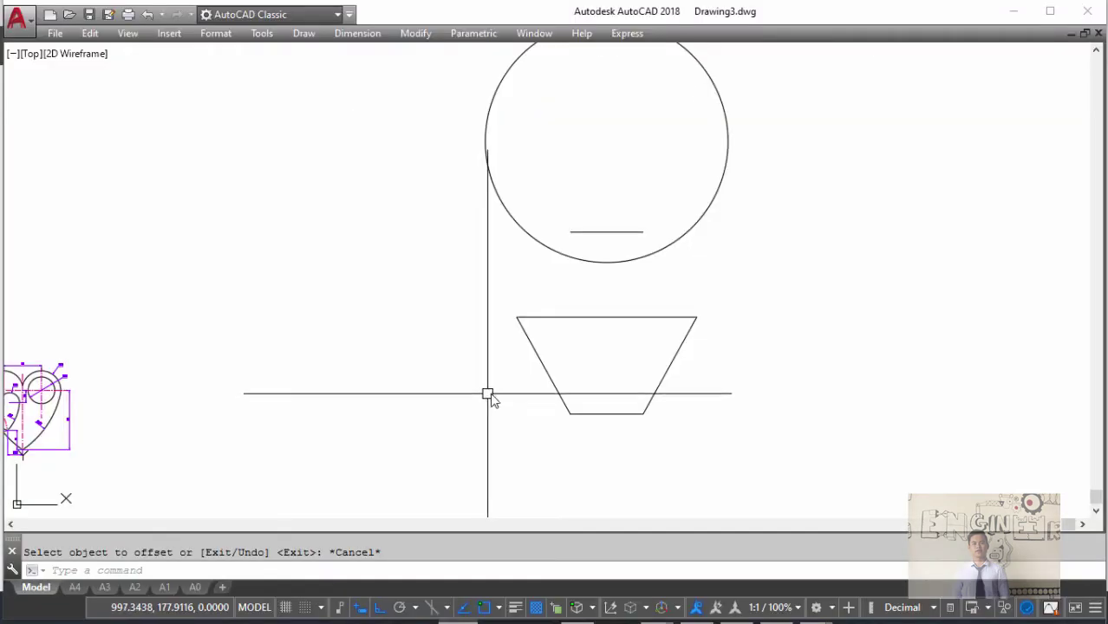
click(537, 354)
text(c)
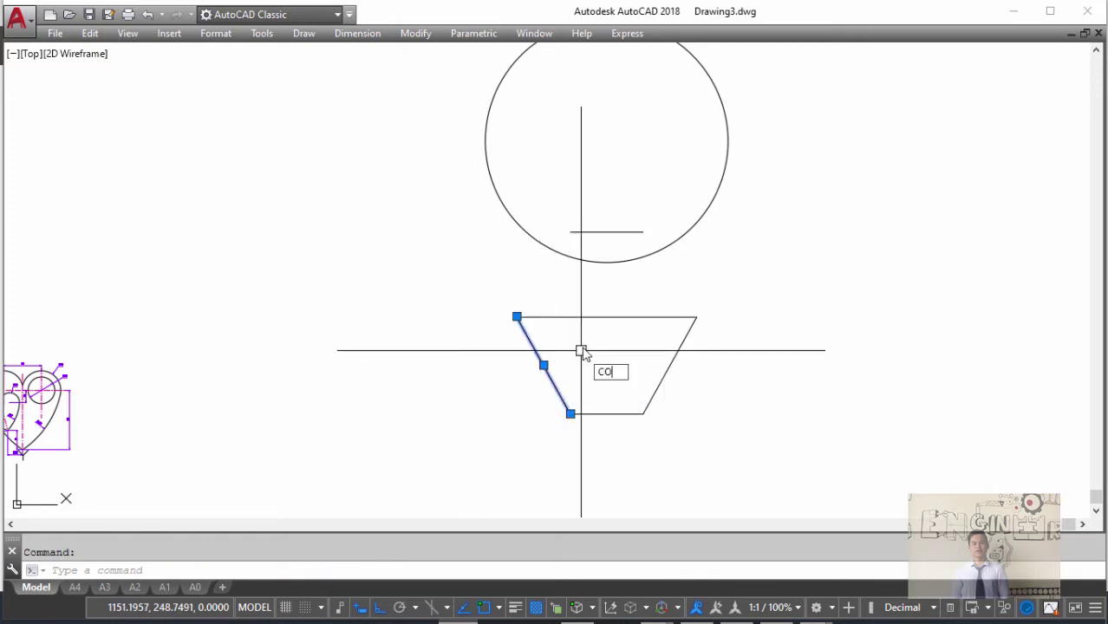
key(Return)
click(516, 317)
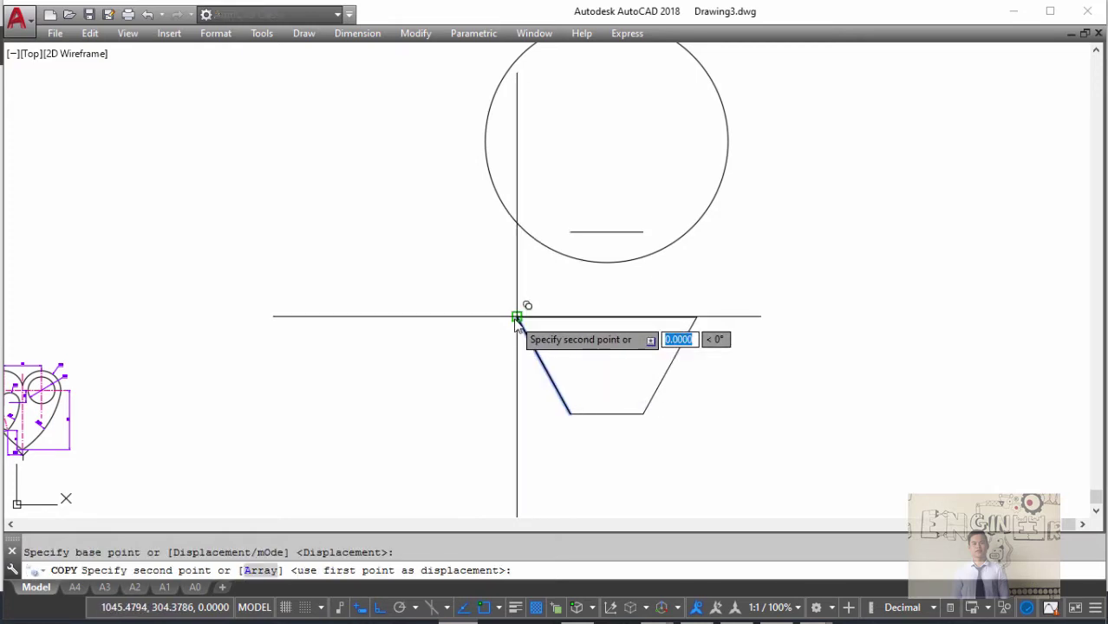
click(517, 317)
key(Return)
text(RO)
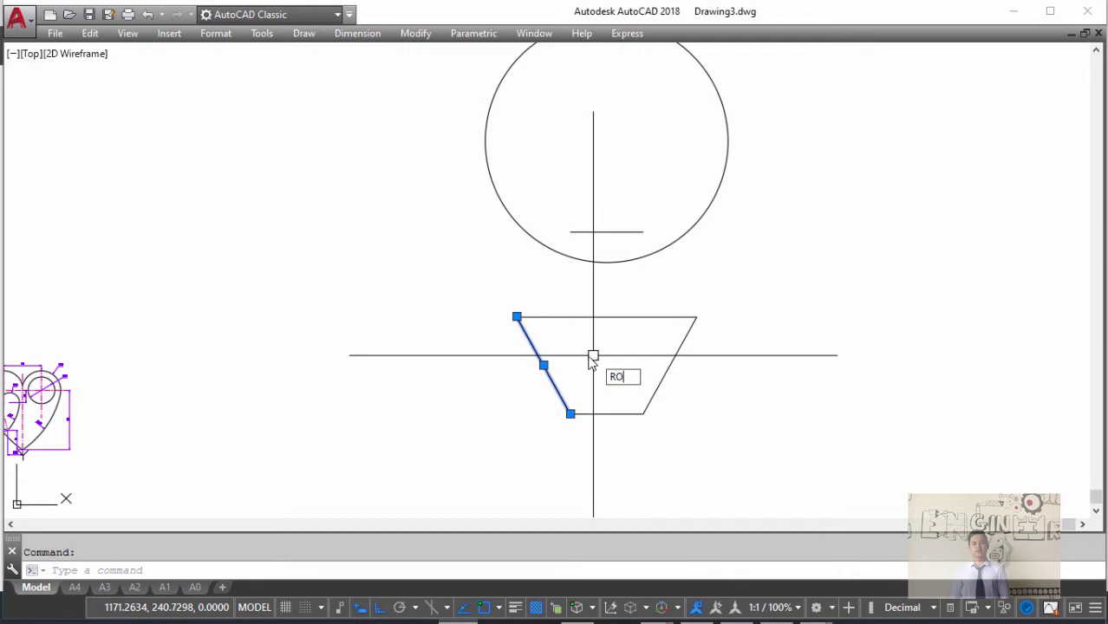
- Rotate the copied edge 154° about its top endpoint, then check the reference image
key(Return)
click(516, 317)
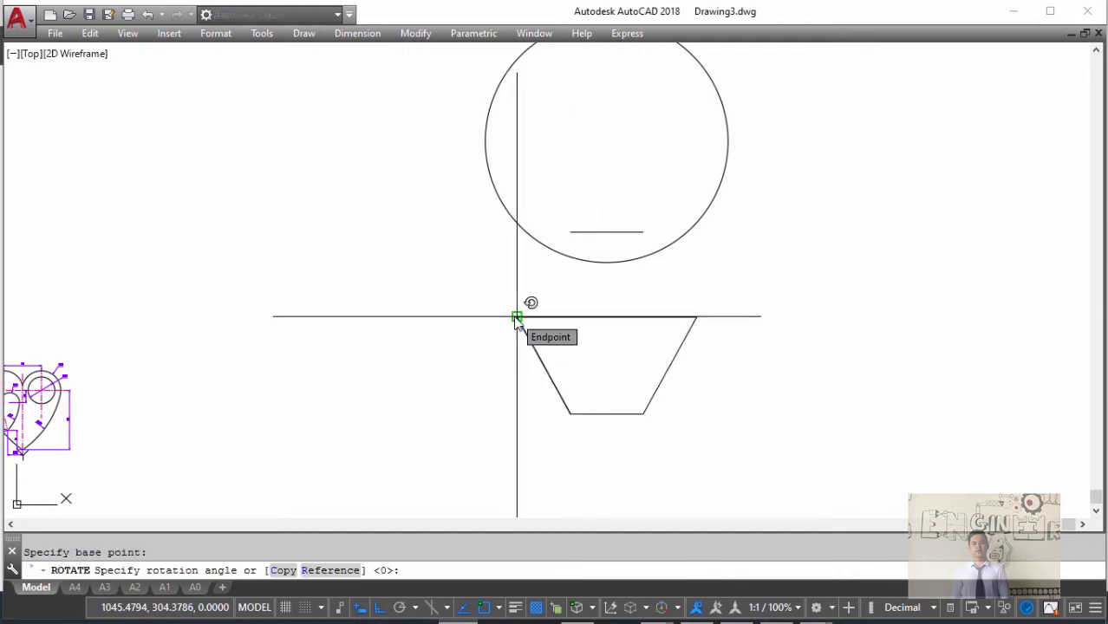
key(Return)
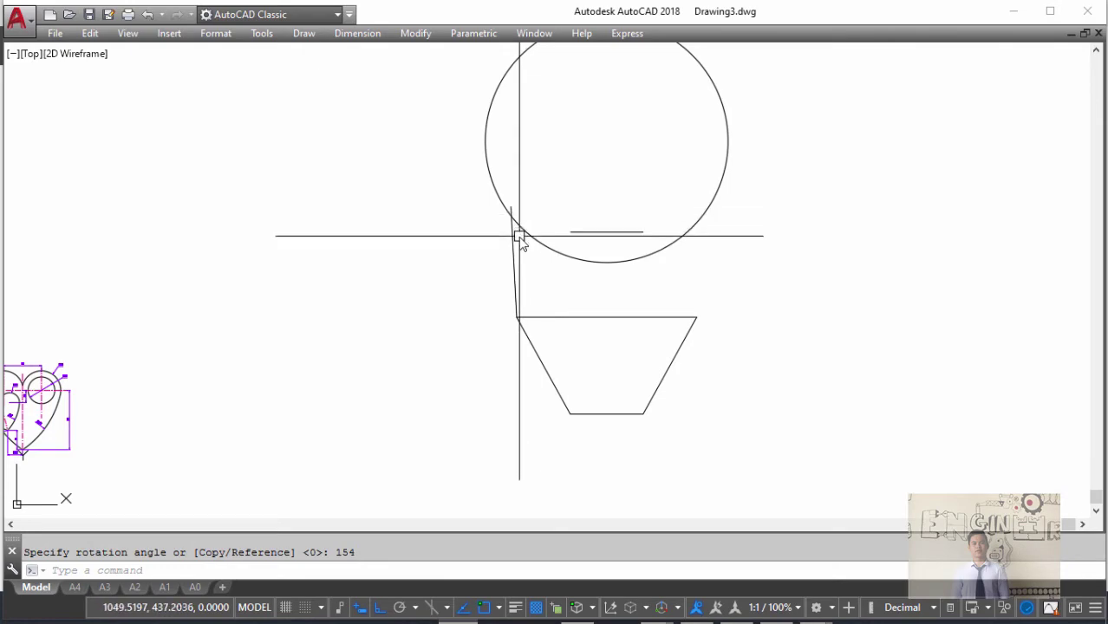
key(alt+Tab)
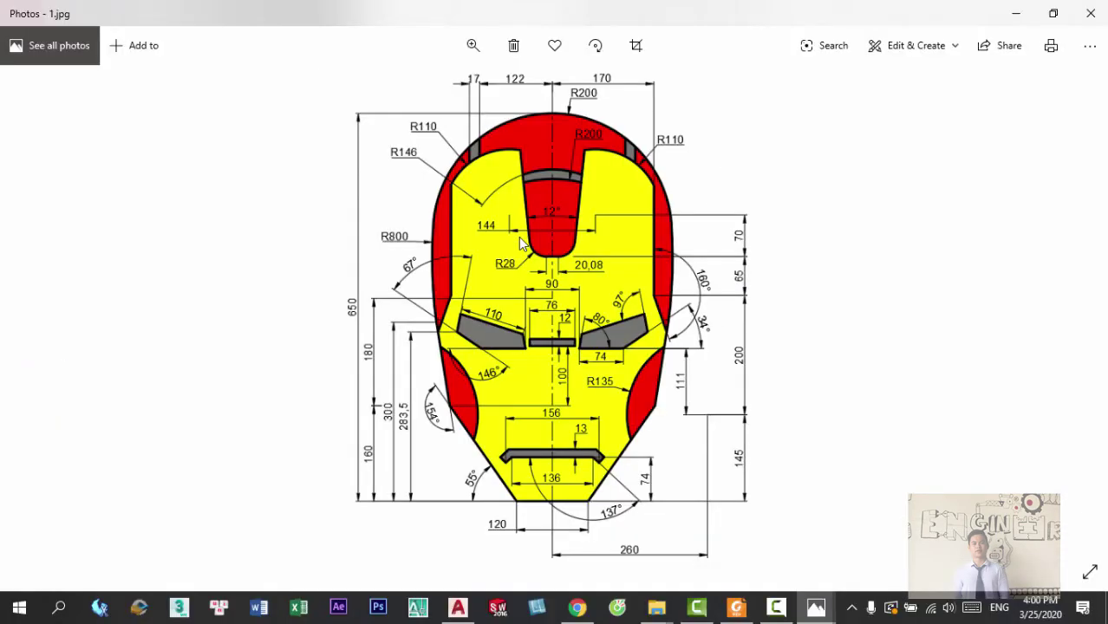
key(alt+Tab)
key(alt+Tab)
key(alt+Tab)
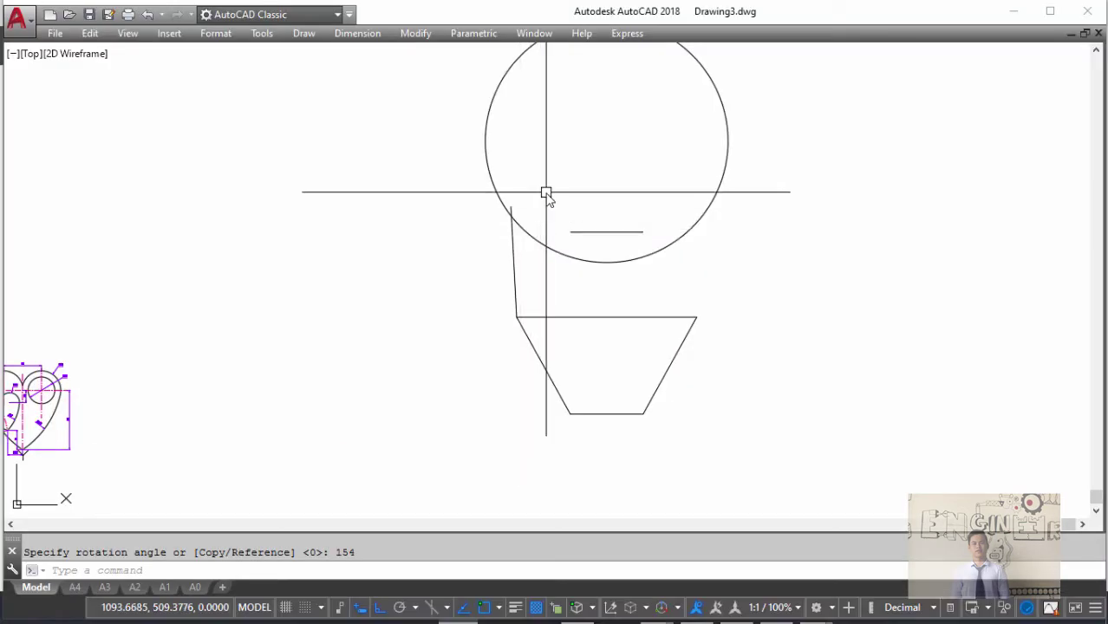
- Pan the drawing and compare it with the reference image
scroll(555, 182, down, 2)
middle_drag(555, 182, 537, 219)
scroll(512, 260, up, 2)
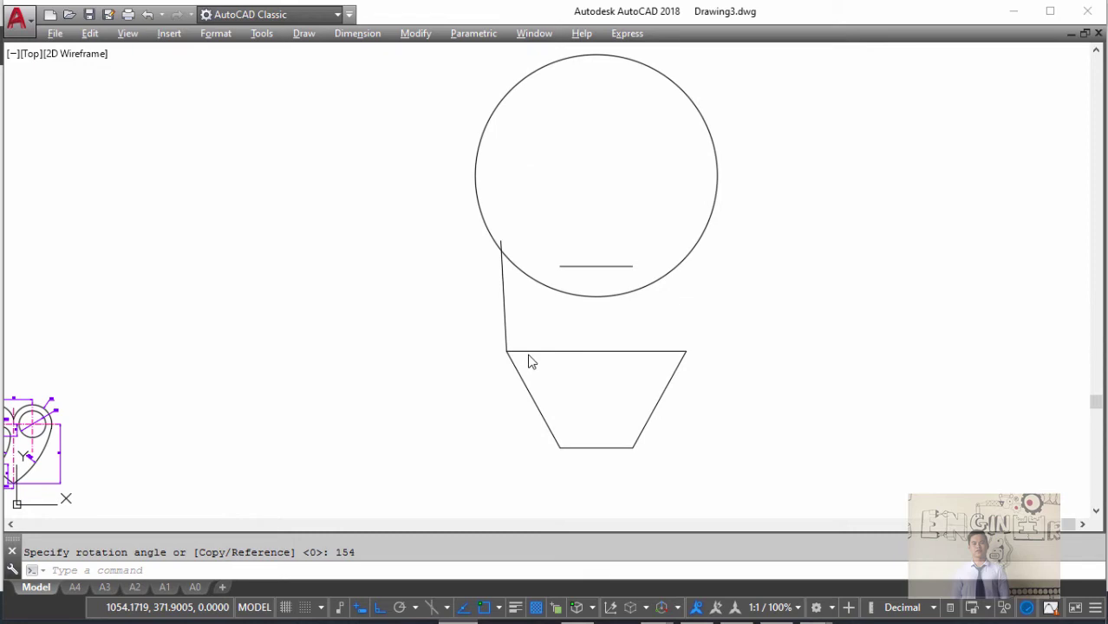
key(alt+Tab)
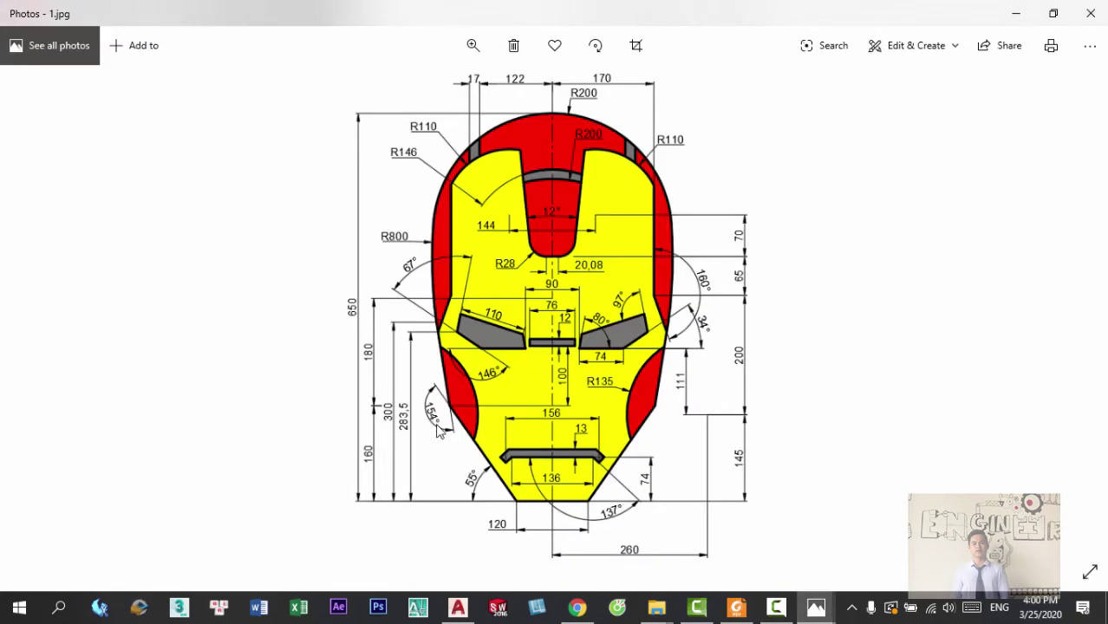
key(alt+Tab)
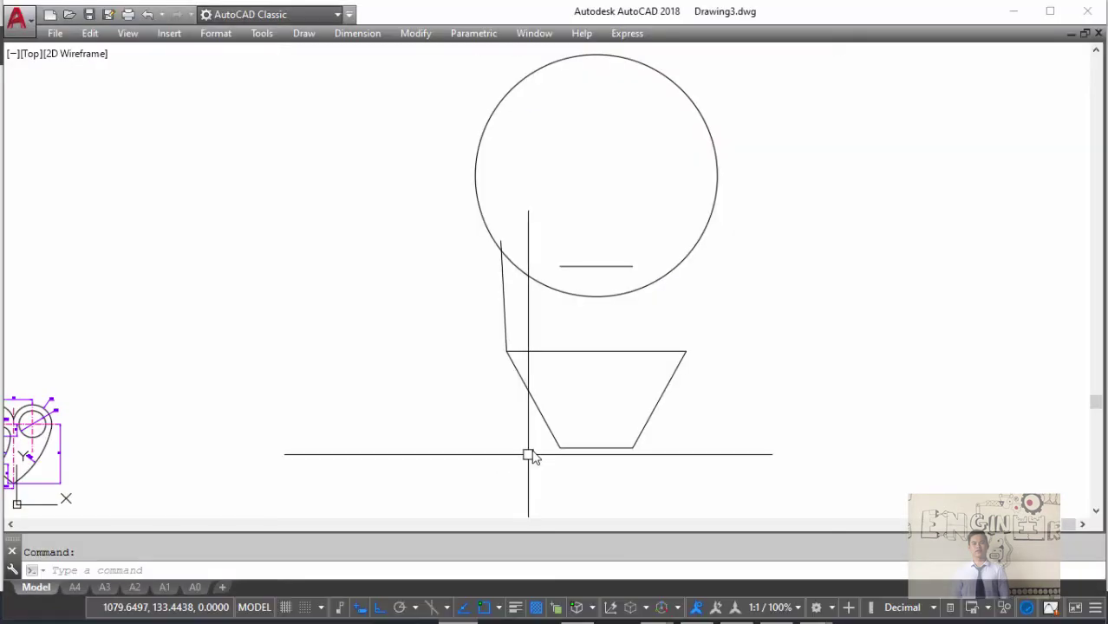
- Start an angle dimension between the jaw's left and bottom edges, then cancel it
scroll(537, 416, up, 1)
key(Return)
click(552, 378)
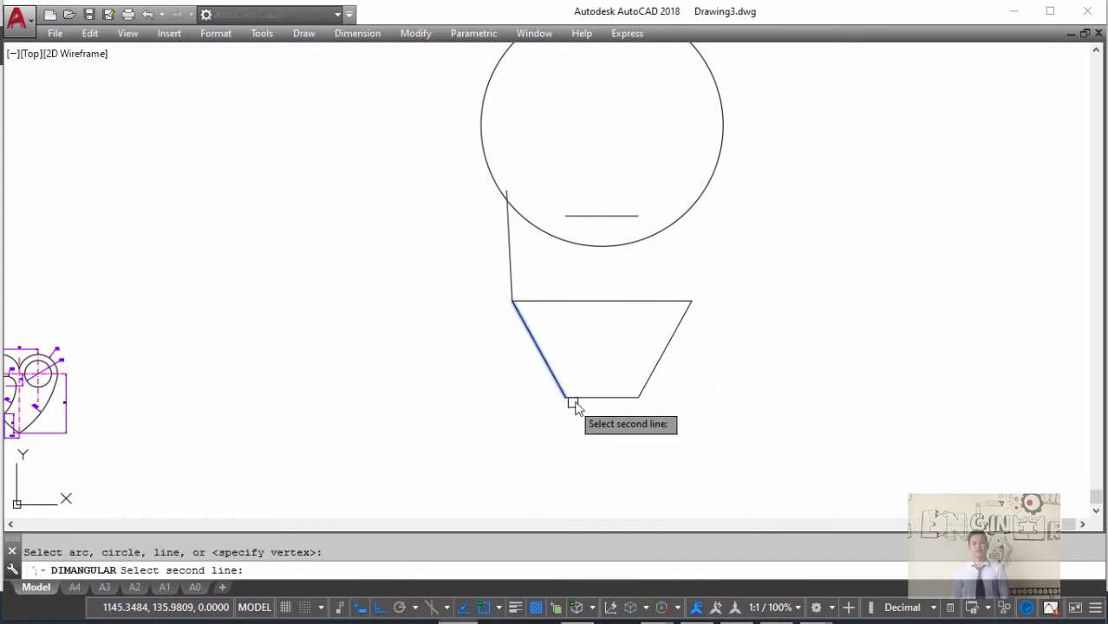
click(574, 397)
scroll(529, 379, up, 4)
scroll(529, 381, up, 2)
scroll(539, 383, down, 4)
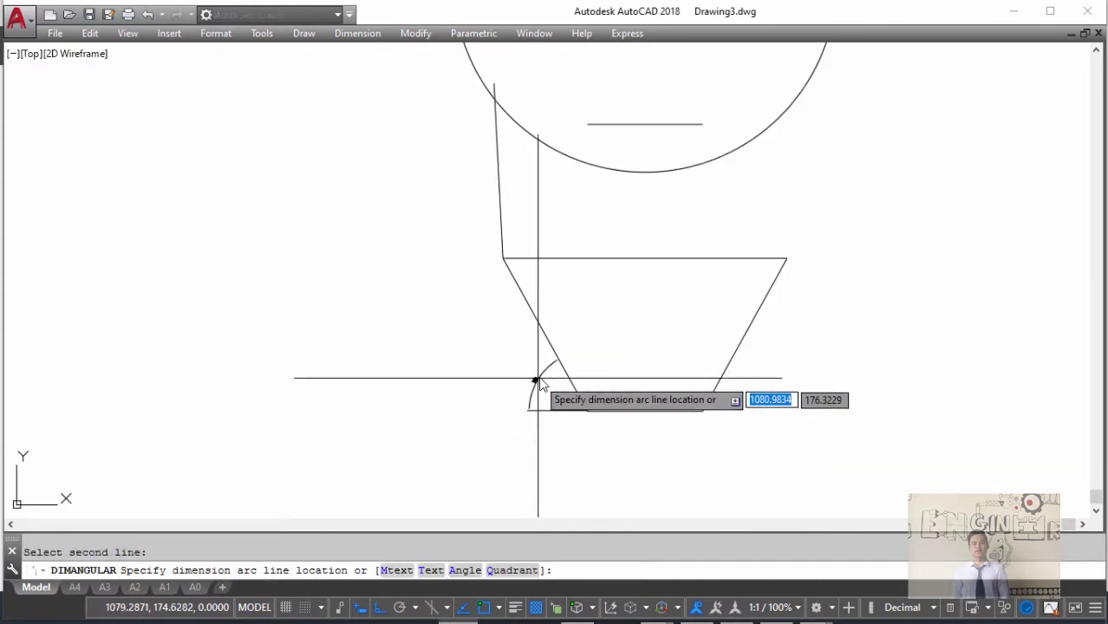
key(Escape)
- Window-select and delete the rotated line, then view the reference image
scroll(527, 279, down, 2)
scroll(503, 243, down, 1)
click(500, 235)
click(504, 227)
key(Delete)
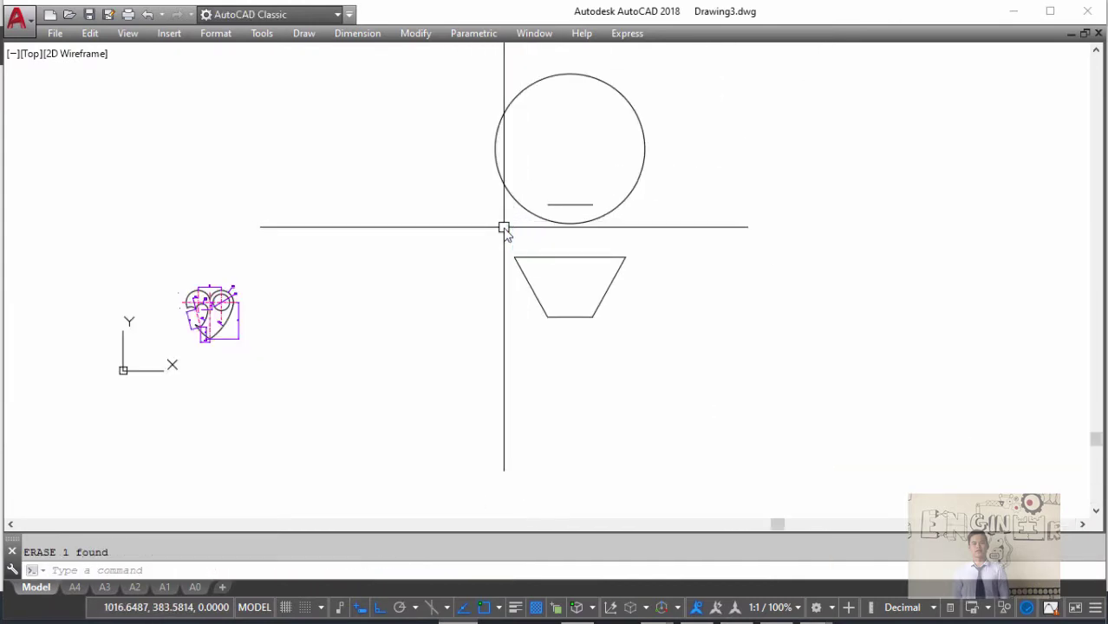
key(alt+Tab)
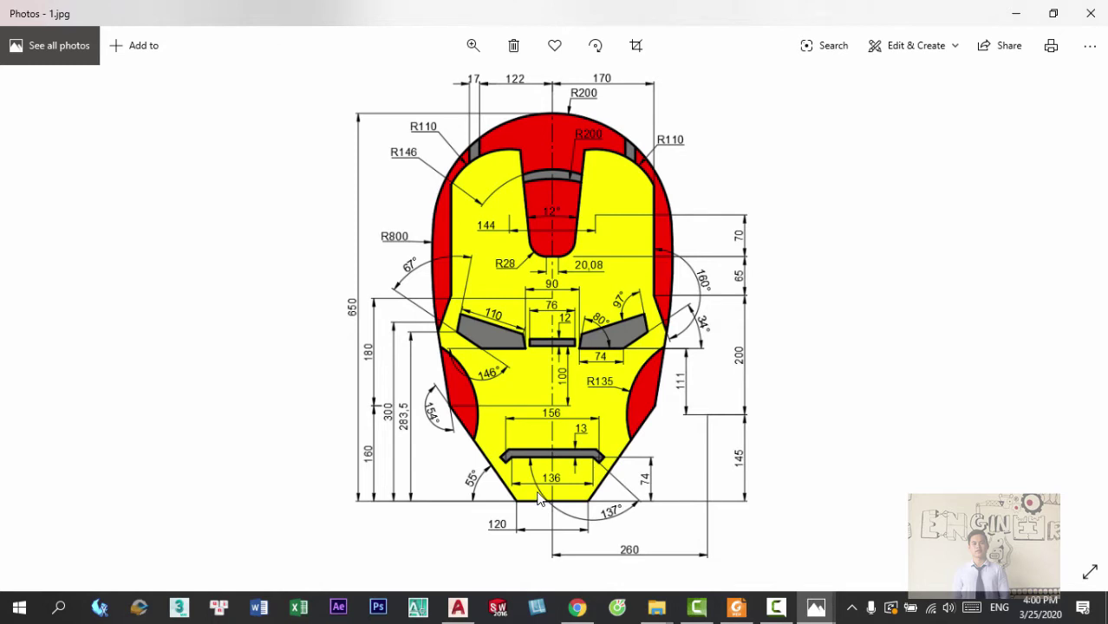
- Erase both slanted edges of the jaw trapezoid
key(alt+Tab)
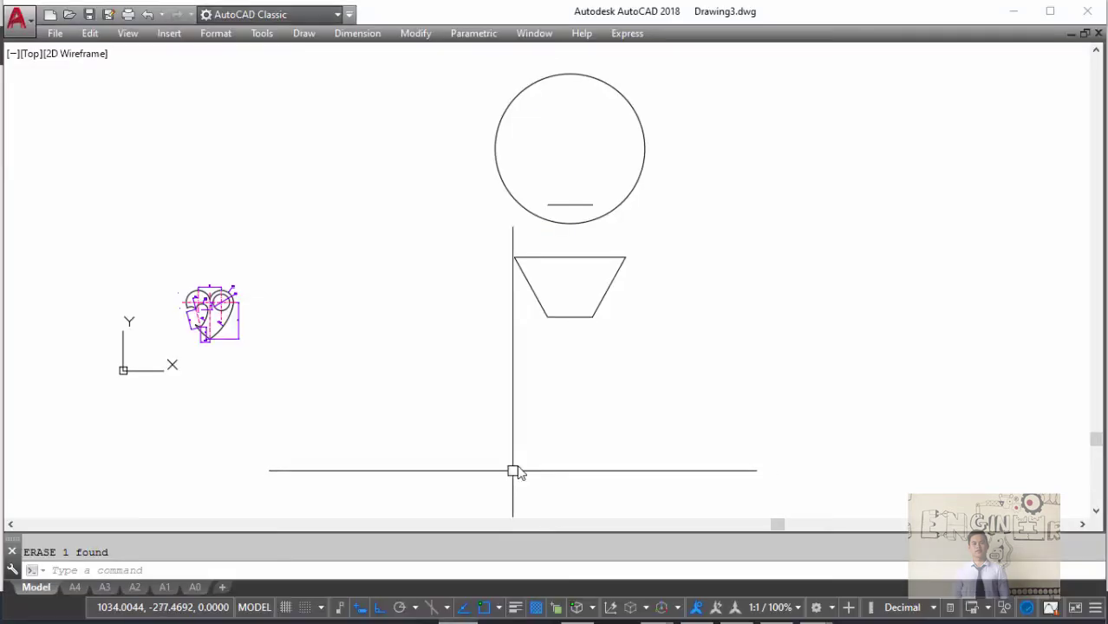
scroll(537, 275, up, 4)
click(531, 321)
key(Delete)
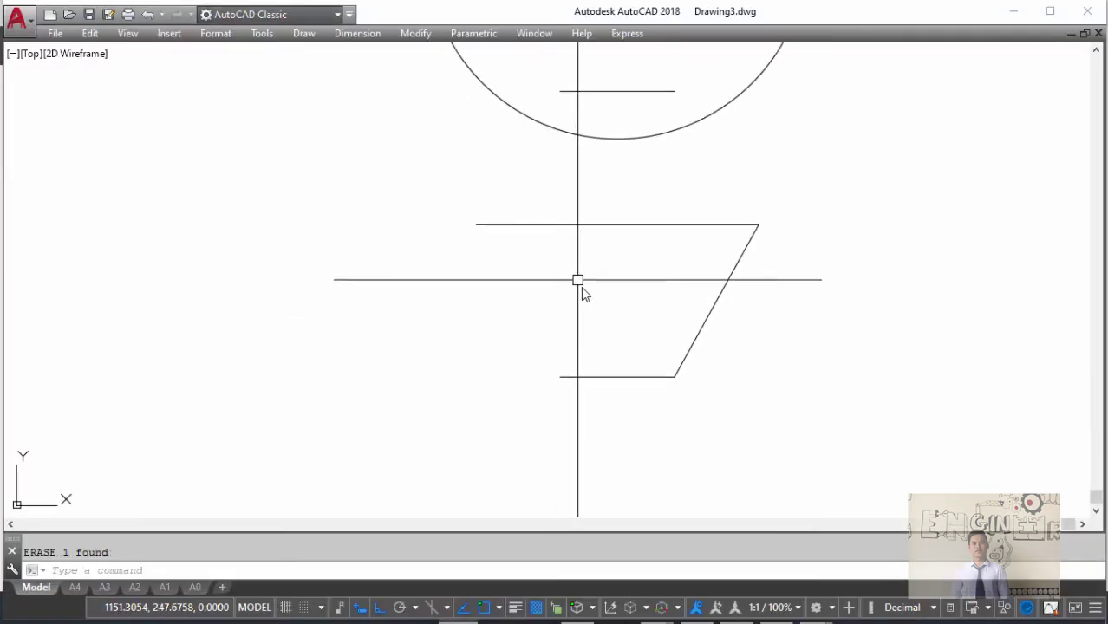
scroll(581, 299, down, 4)
click(635, 309)
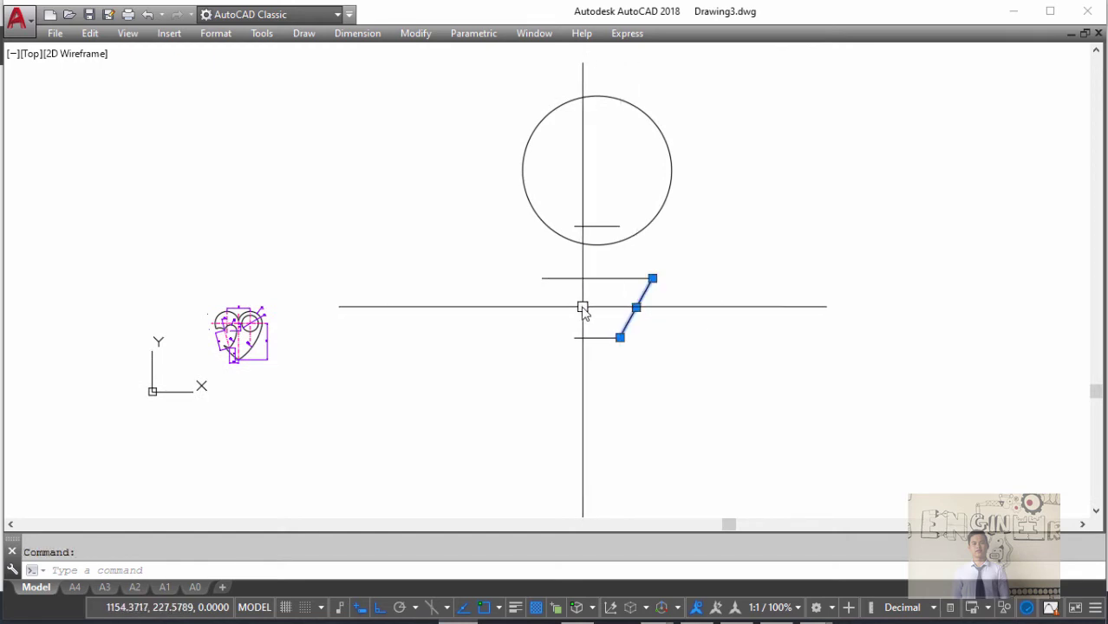
key(Delete)
- Draw a 200-unit vertical line from the chin line's left end, then undo it
text(l)
key(Return)
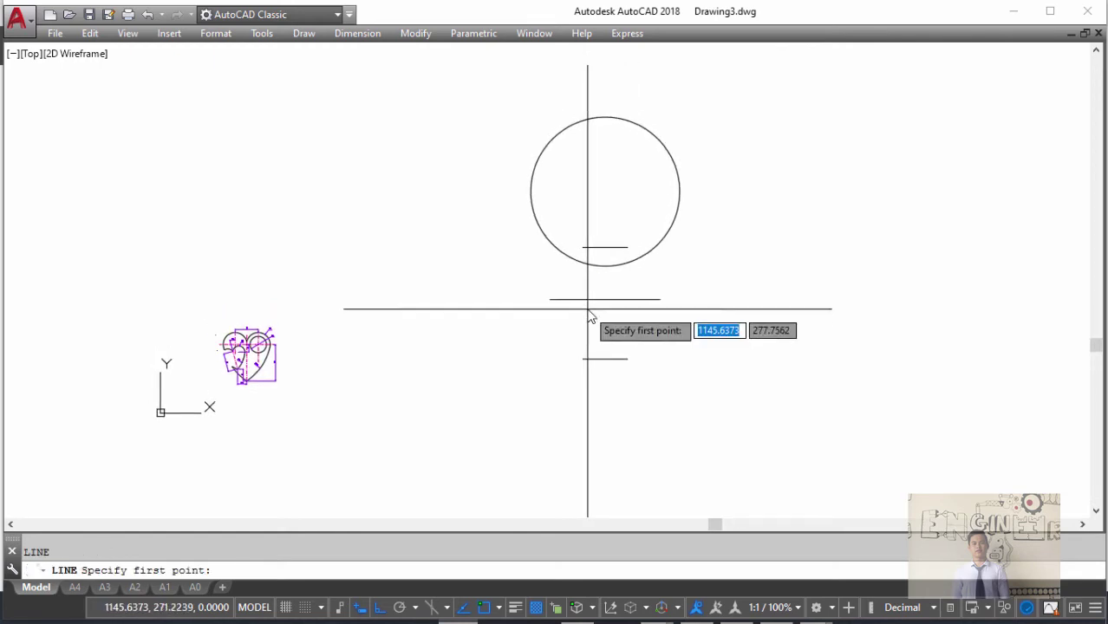
click(582, 360)
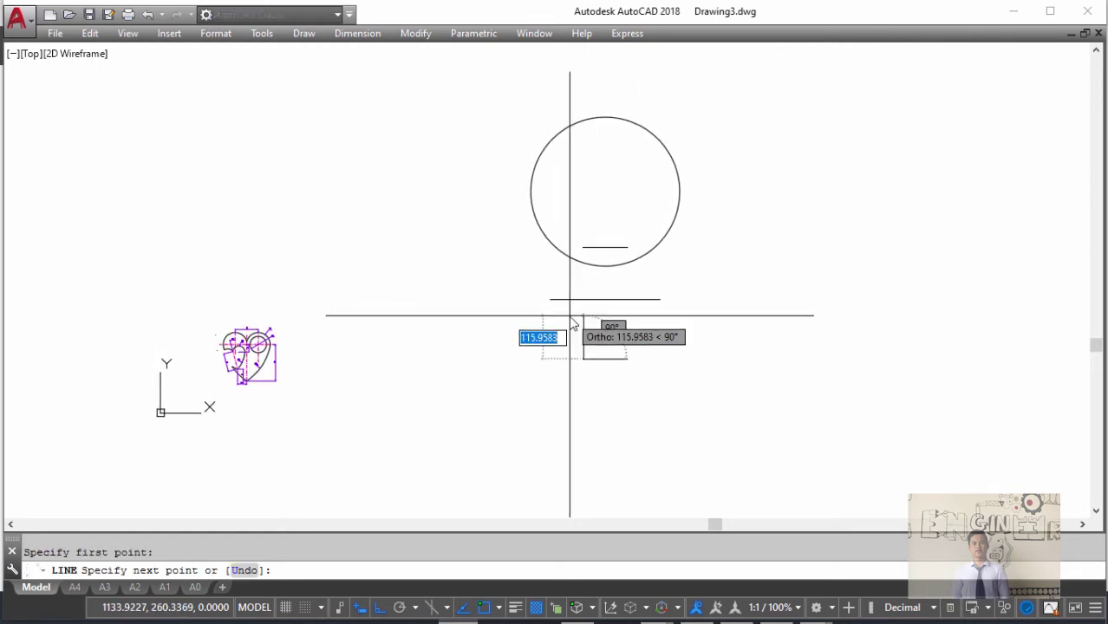
text(200)
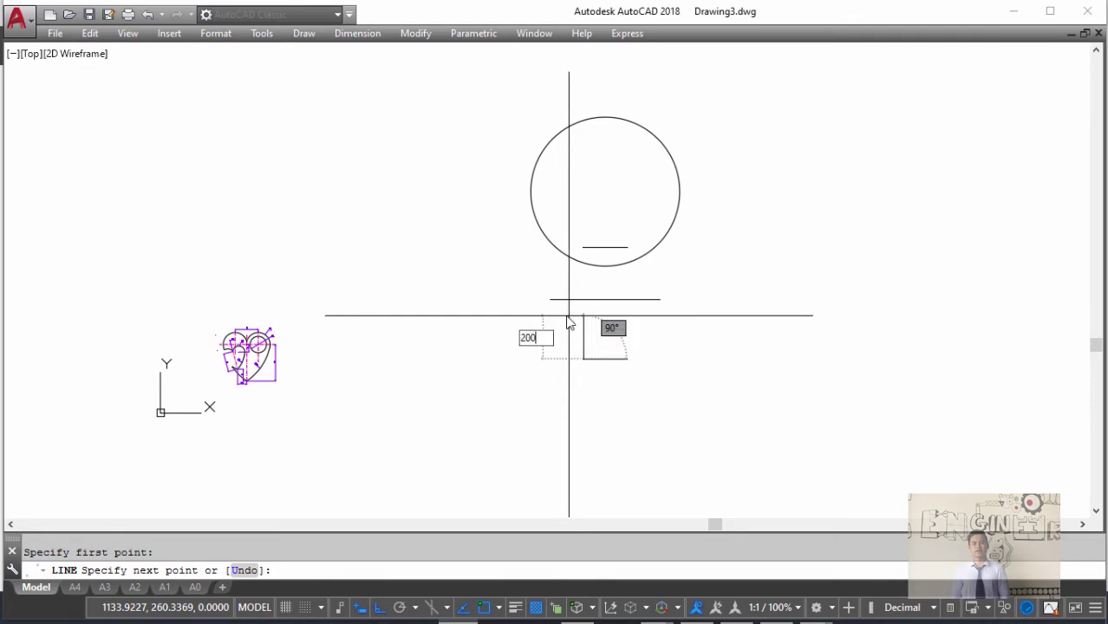
key(Return)
text(U)
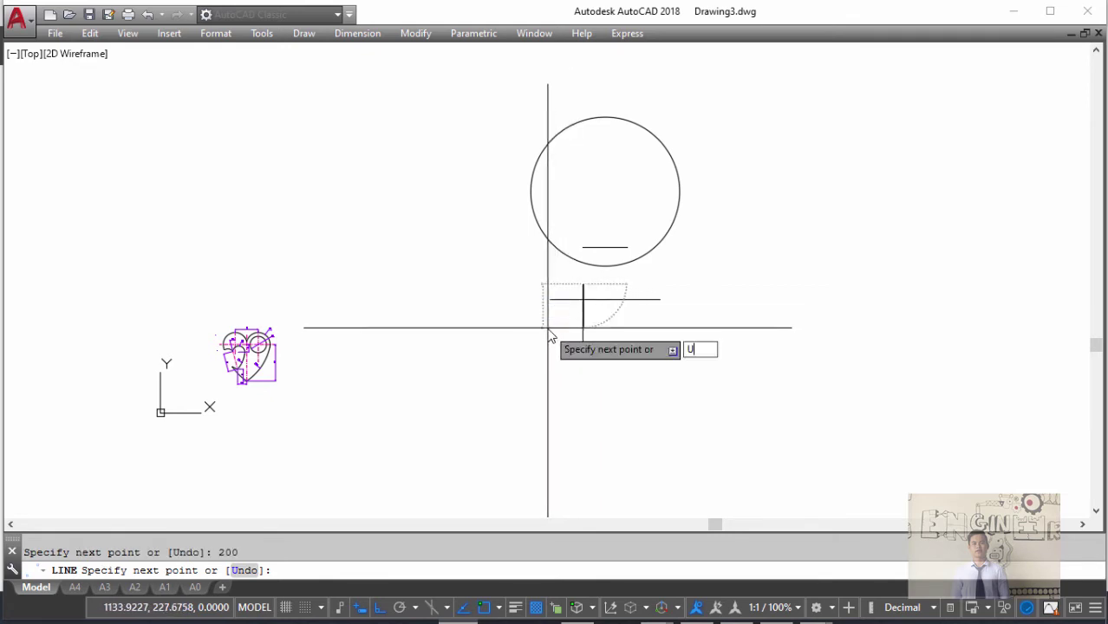
key(Return)
- With Ortho off, draw a 200-unit line at 125° from the chin line's left end
scroll(547, 336, up, 6)
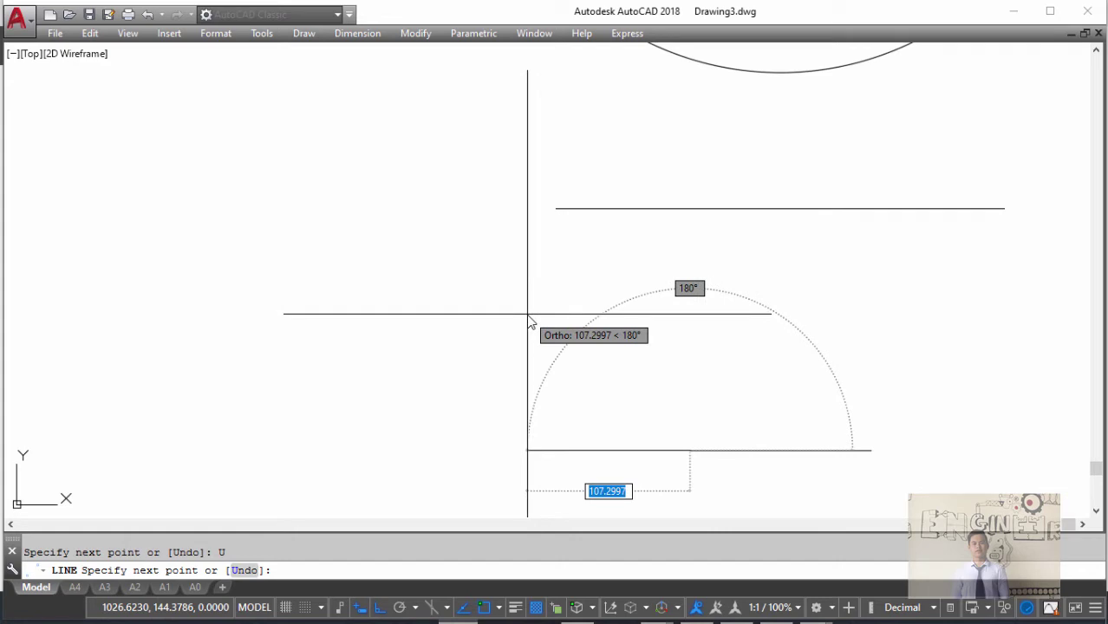
key(F8)
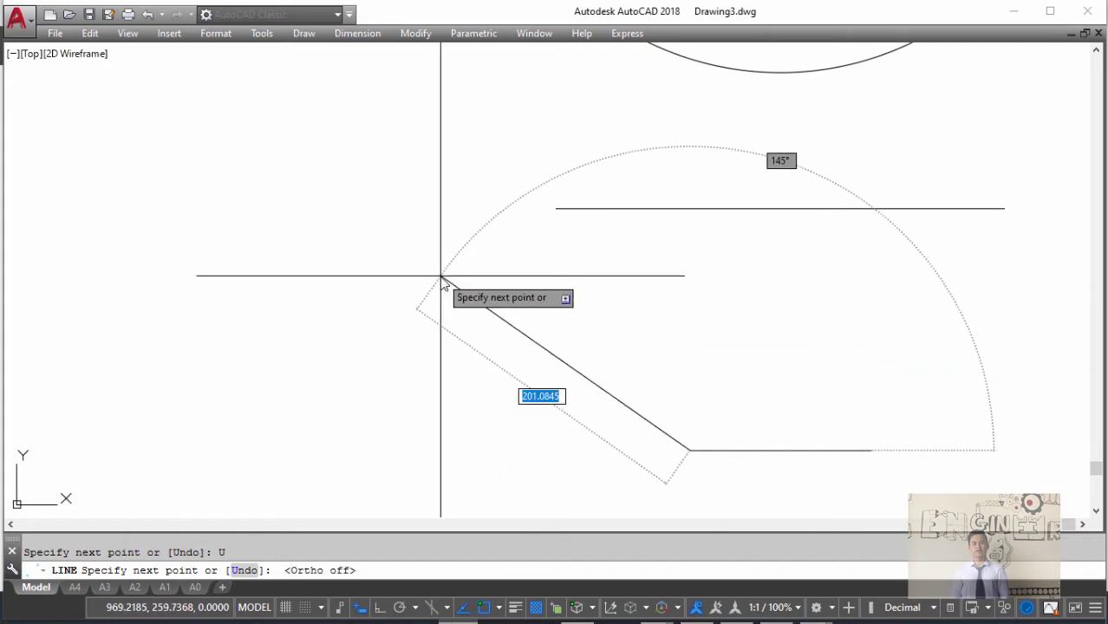
text(200)
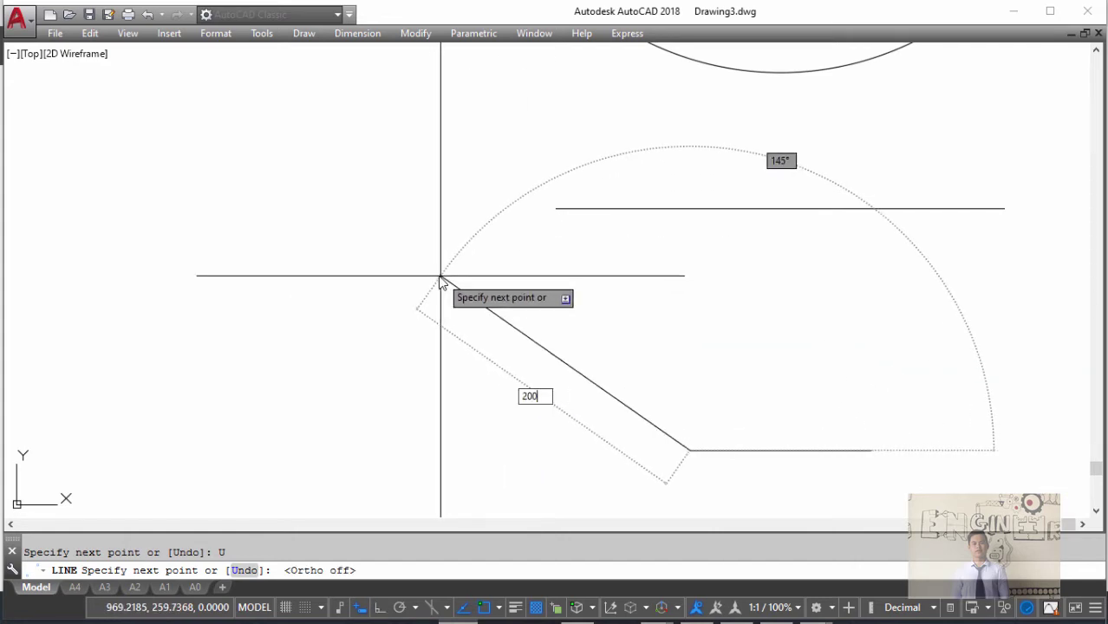
key(Tab)
text(125)
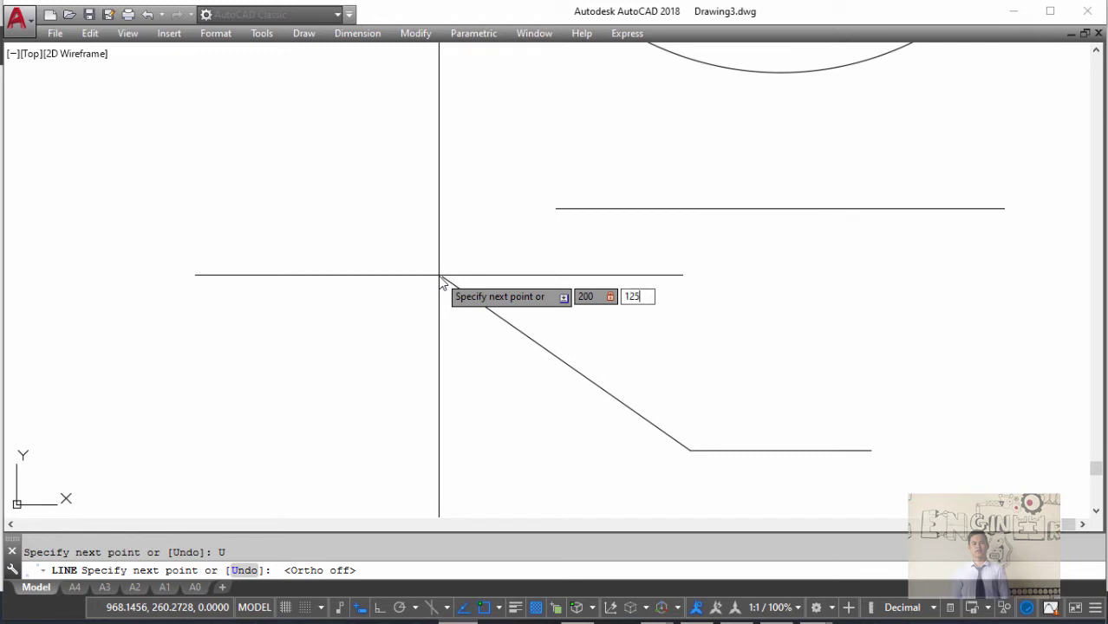
key(Return)
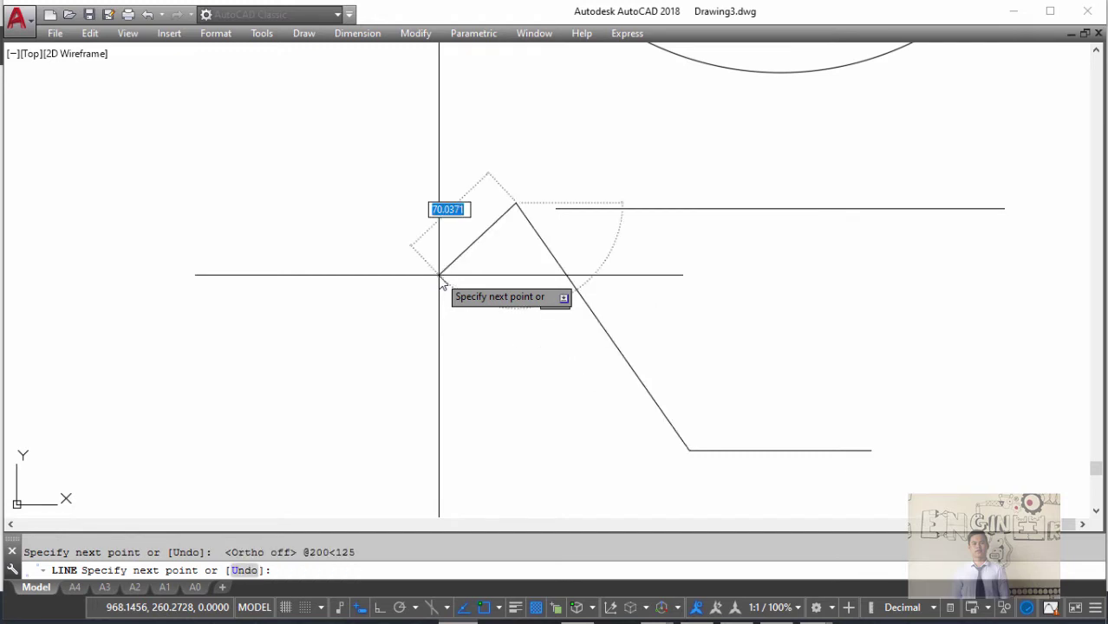
key(Return)
- Start a DAN angular dimension between the new slanted line and the chin line
scroll(571, 324, down, 4)
text(dan)
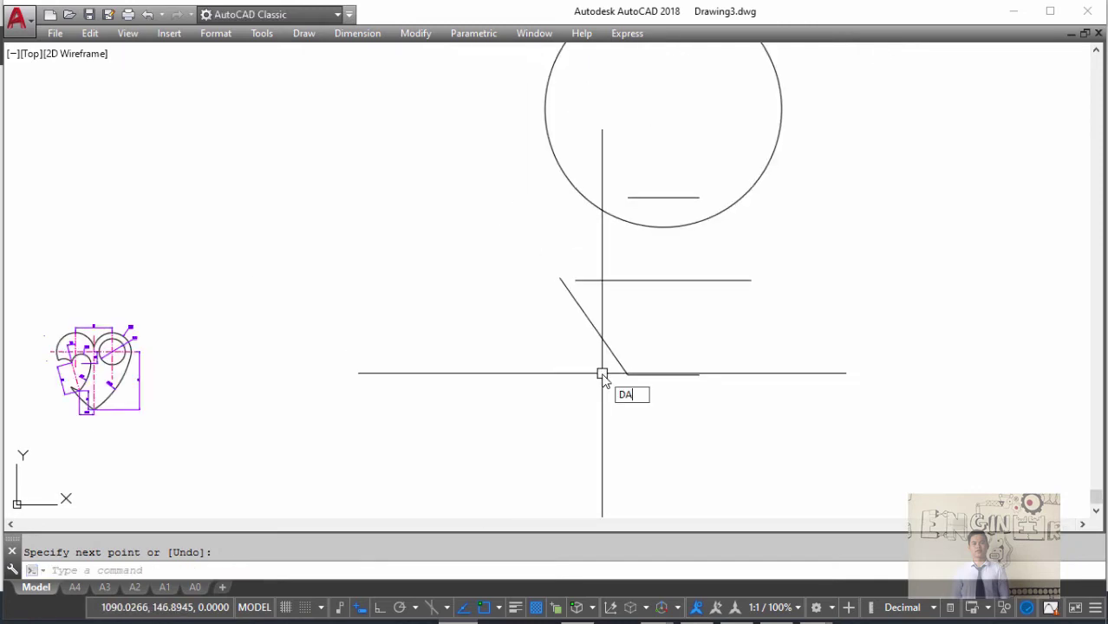
key(Return)
click(629, 371)
click(643, 374)
- Place the angular dimension, then select and erase it
scroll(574, 364, up, 2)
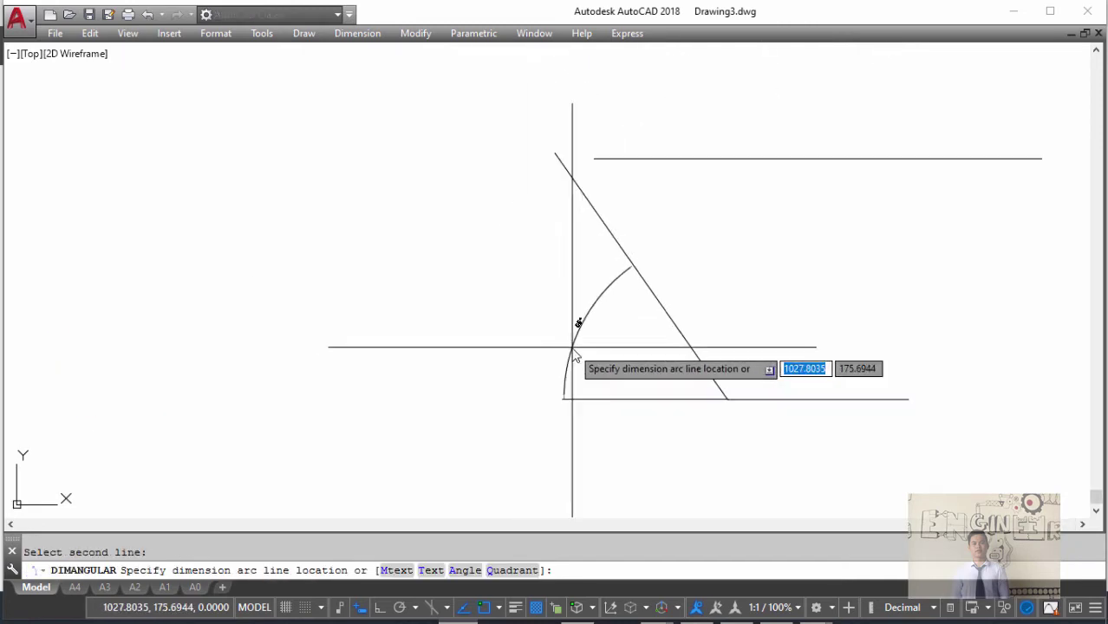
scroll(575, 347, up, 2)
click(577, 342)
scroll(607, 295, down, 2)
drag(970, 390, 574, 294)
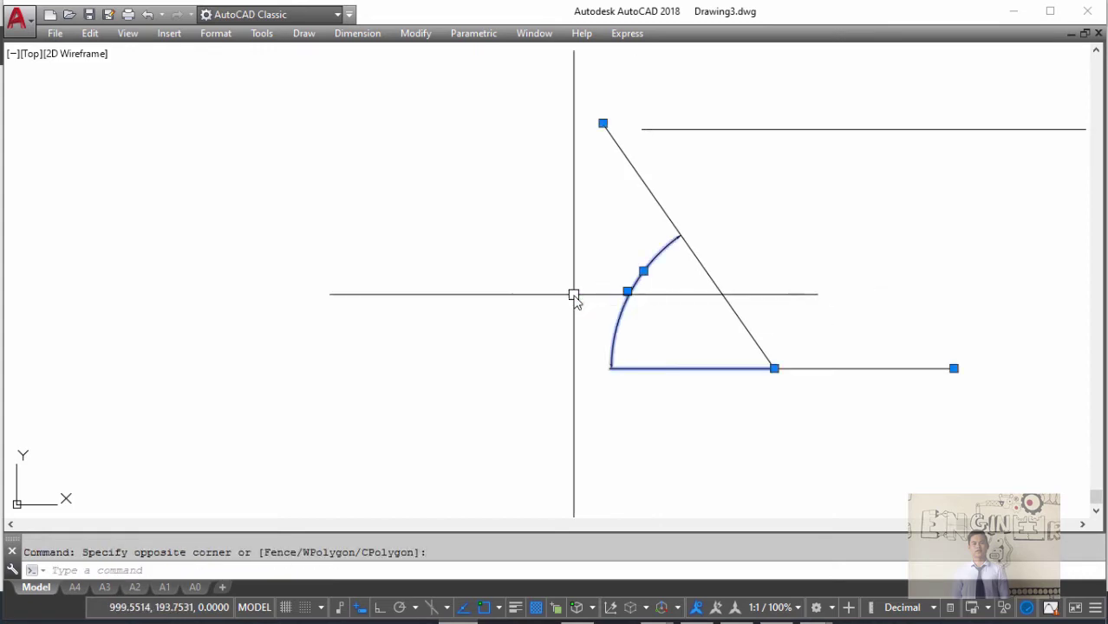
key(Delete)
scroll(598, 295, down, 3)
mouse_move(589, 299)
middle_down()
mouse_move(637, 273)
mouse_move(605, 260)
middle_up()
scroll(583, 247, up, 3)
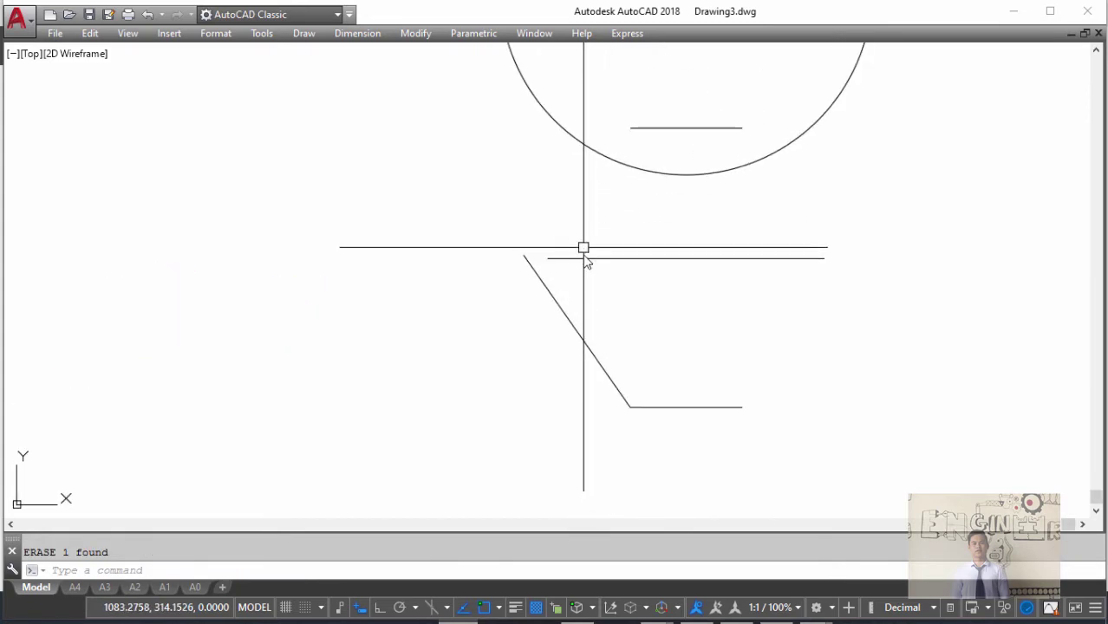
scroll(574, 290, up, 1)
- Fillet the slanted jaw line and top line with radius 0 into a sharp corner
text(f)
key(Return)
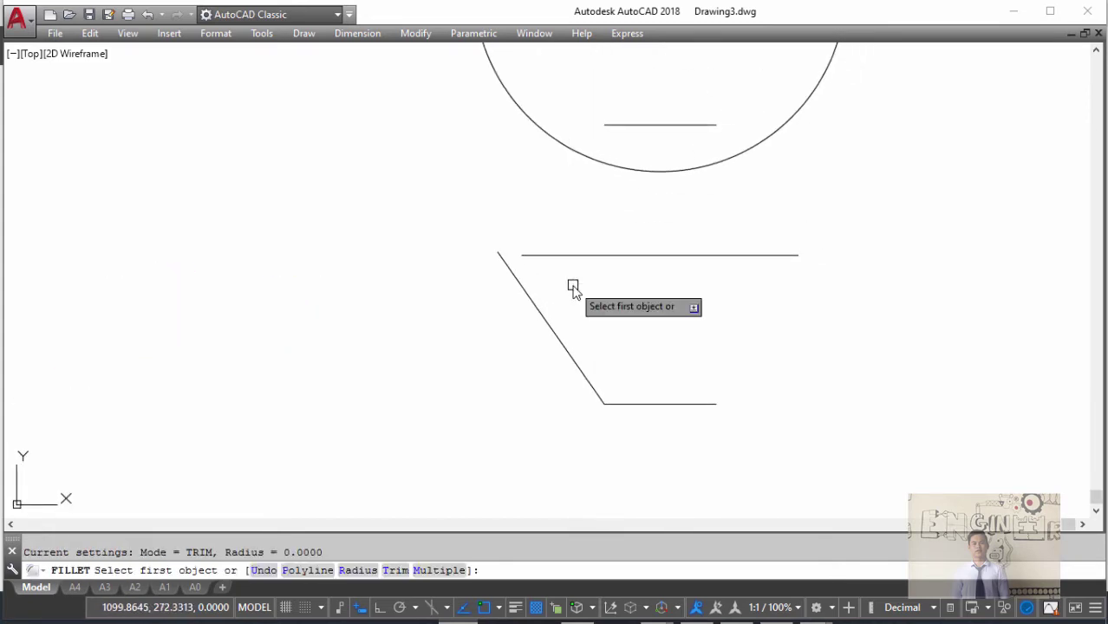
text(r)
key(Return)
key(Return)
click(533, 303)
click(544, 254)
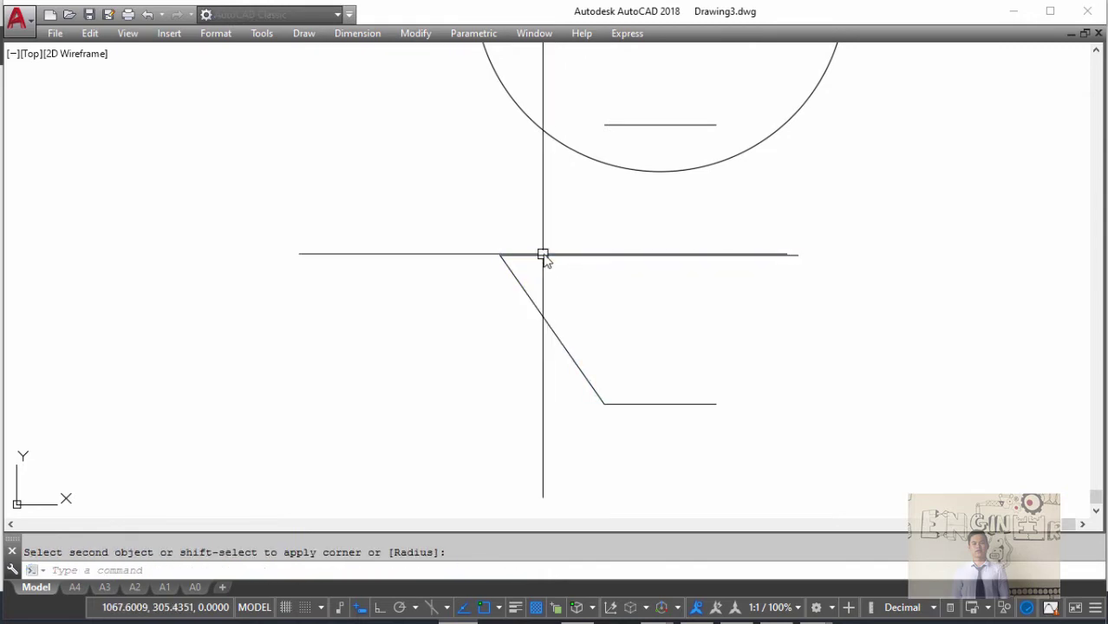
- Begin mirroring the slanted jaw line, then cancel the attempt
key(Return)
key(Escape)
click(542, 310)
text(mi)
key(Return)
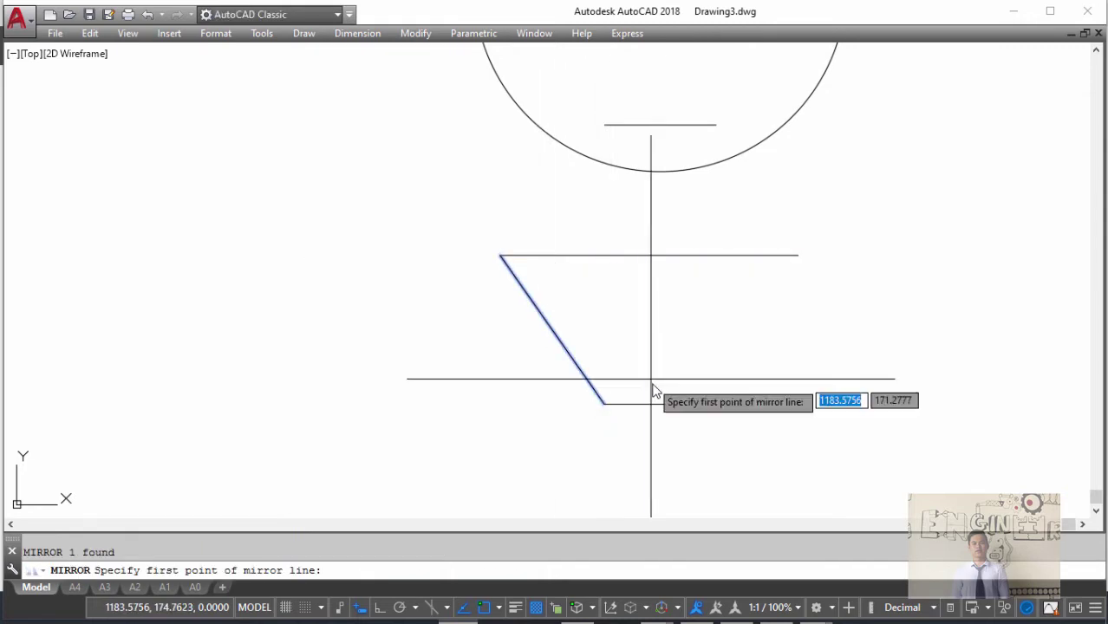
click(660, 403)
click(655, 337)
key(Escape)
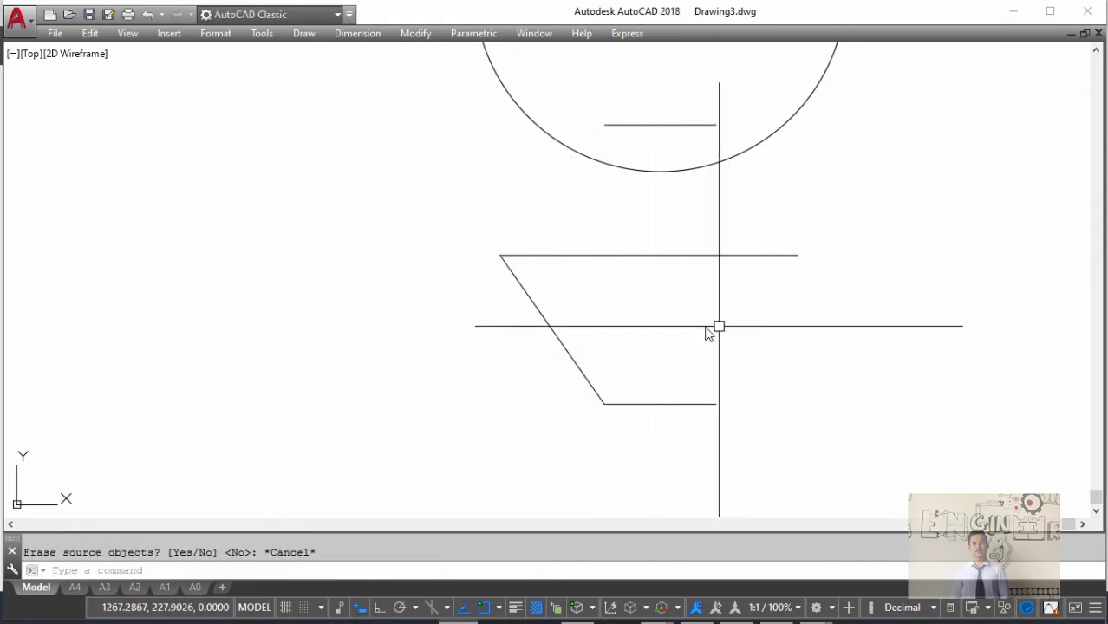
- Turn Ortho back on and mirror the slanted jaw line about the vertical centre line
key(F8)
click(578, 357)
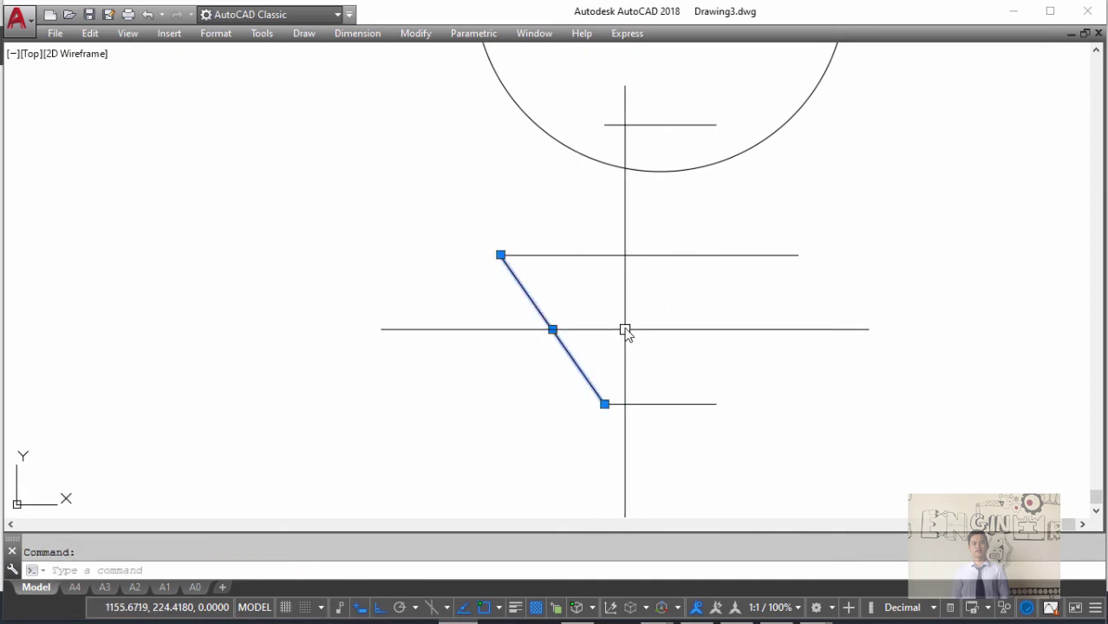
text(mi)
key(Return)
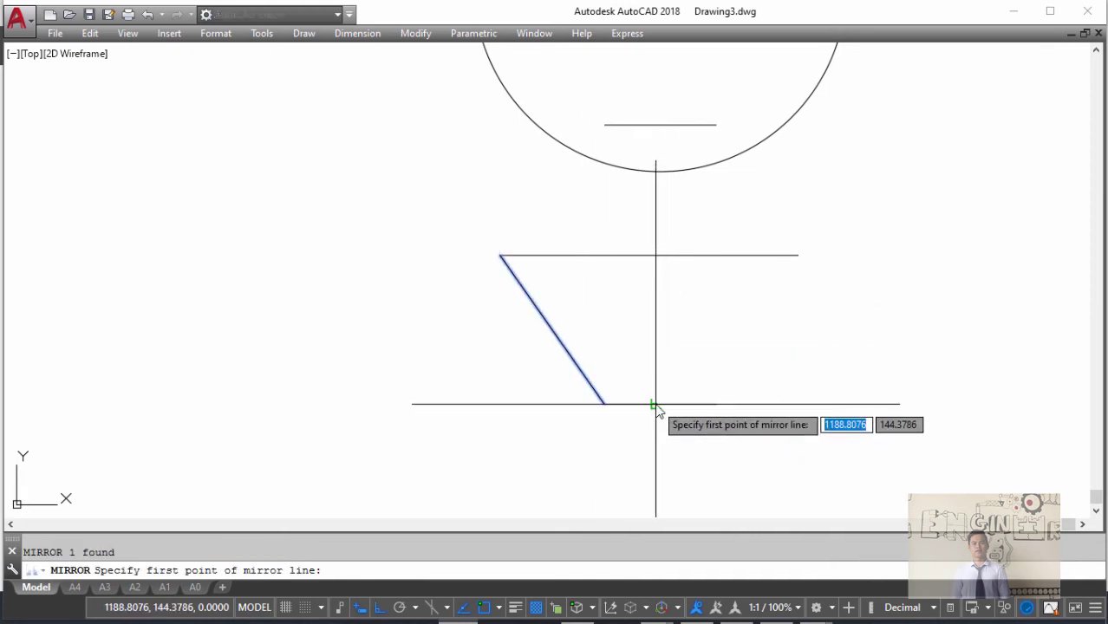
click(661, 403)
click(663, 347)
key(Return)
- Fillet the mirrored right side and top line with radius 0 into a sharp corner
key(f)
key(Return)
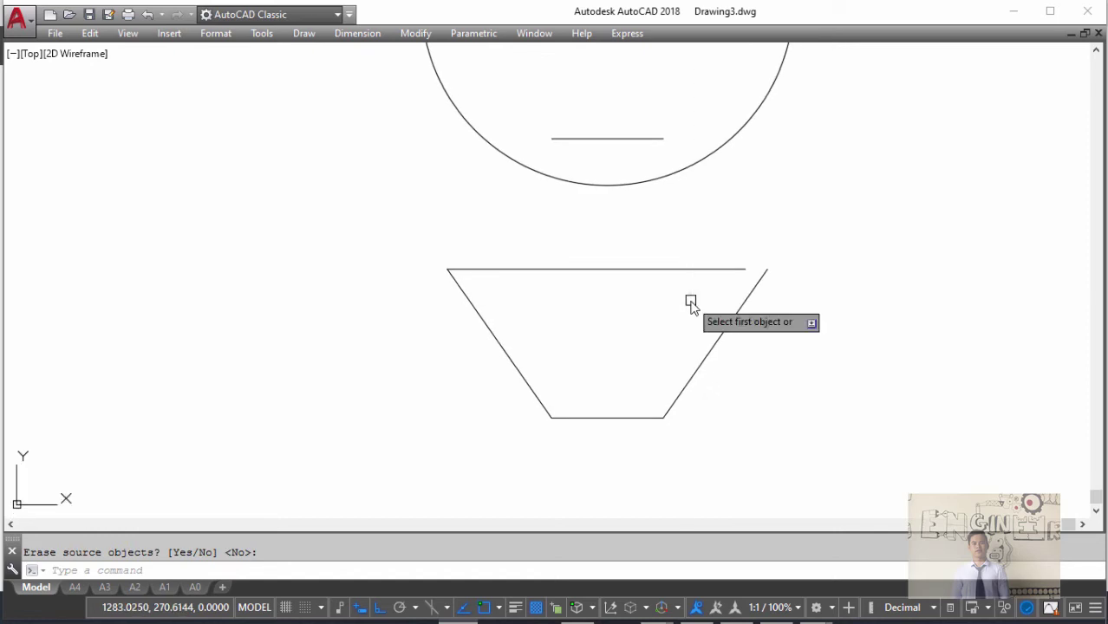
key(r)
key(Return)
key(Return)
click(741, 289)
click(728, 271)
key(Escape)
- Copy the left slanted jaw side in place and rotate the copy 154° about its top endpoint
scroll(727, 271, down, 5)
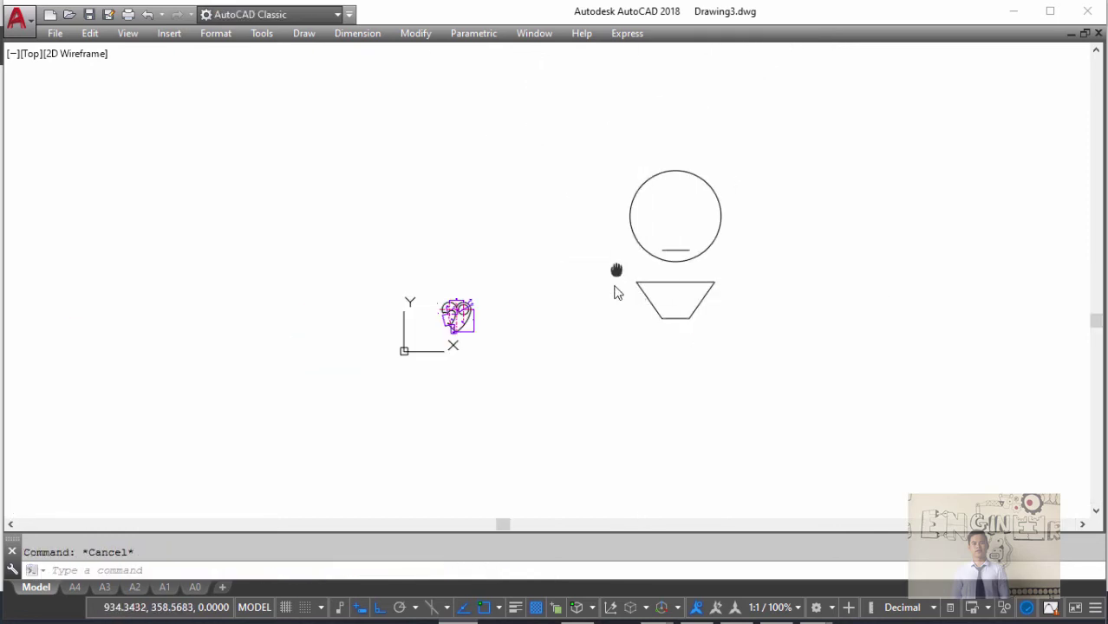
scroll(616, 290, up, 3)
scroll(630, 294, up, 1)
click(643, 379)
text(co)
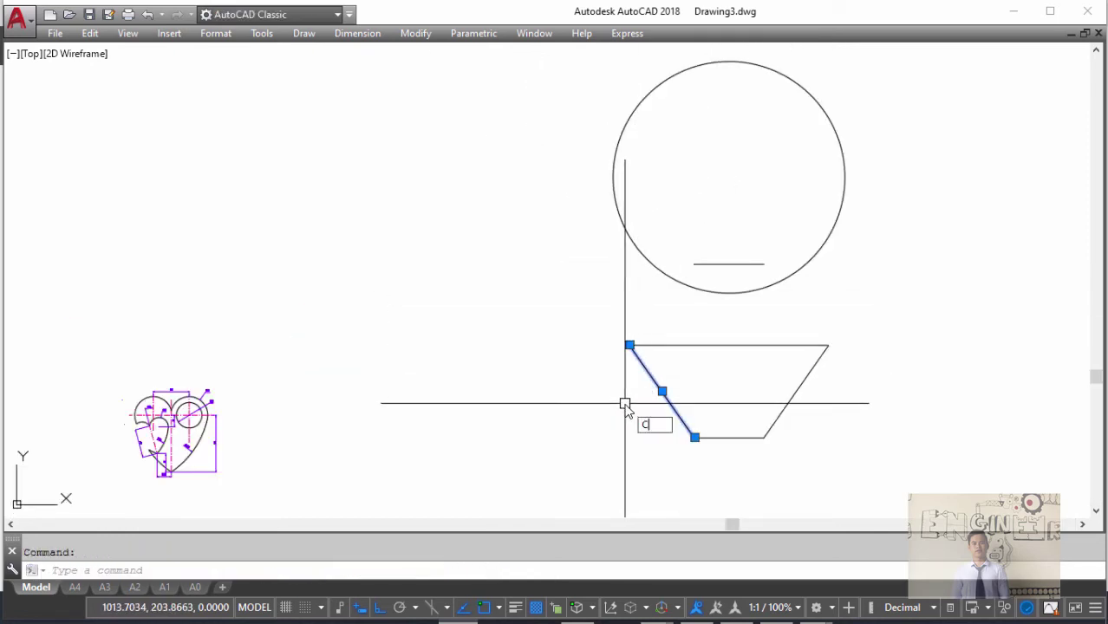
key(Return)
click(629, 346)
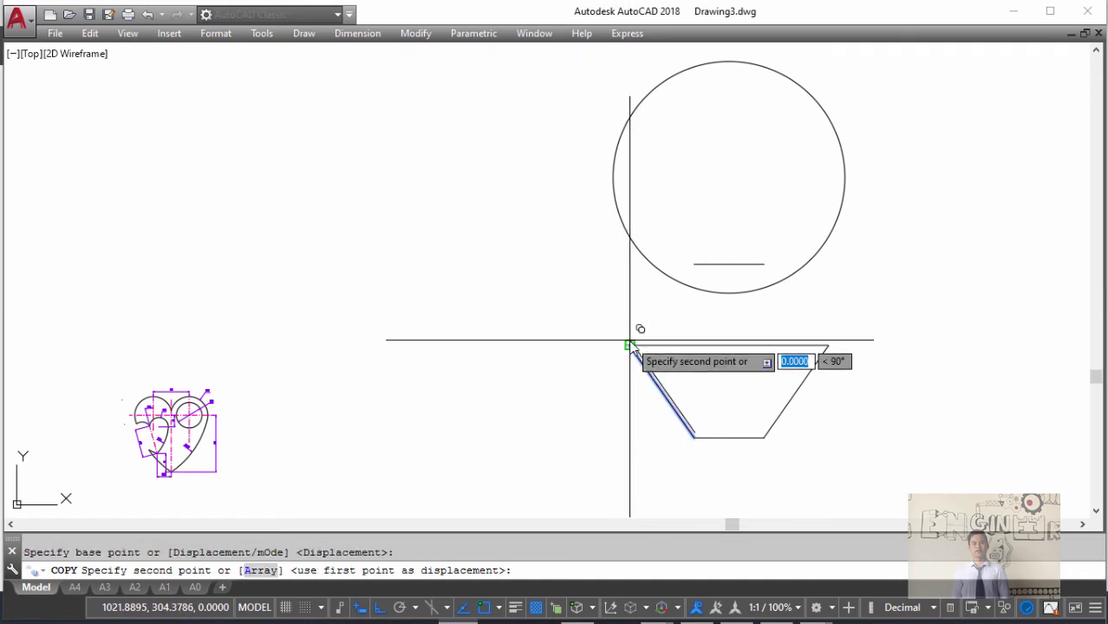
click(628, 340)
key(Return)
text(o)
key(Return)
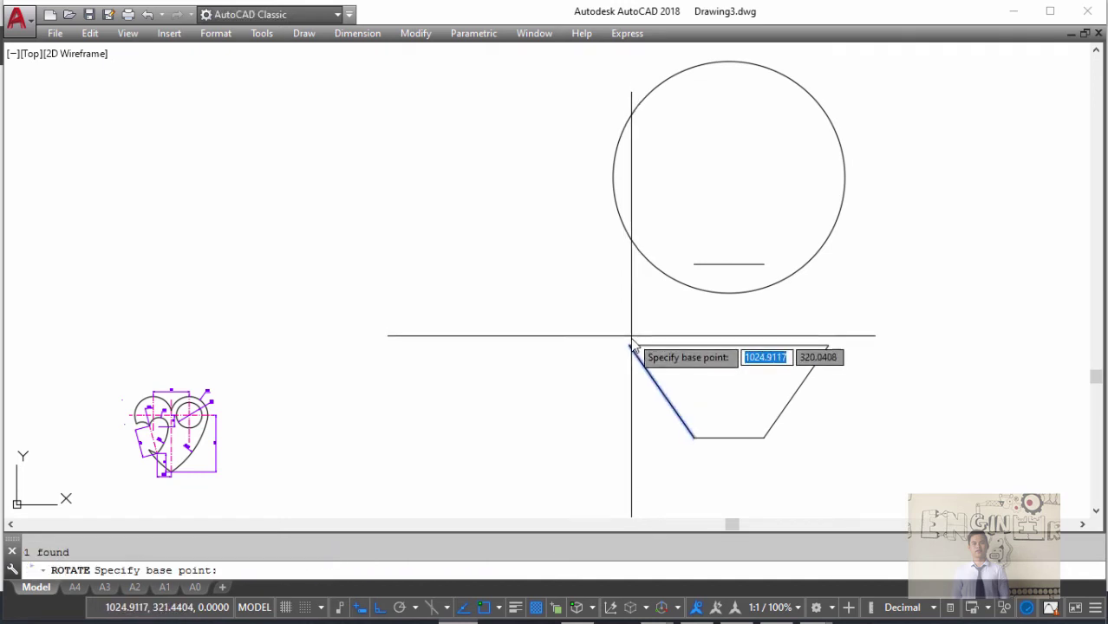
click(630, 346)
text(154)
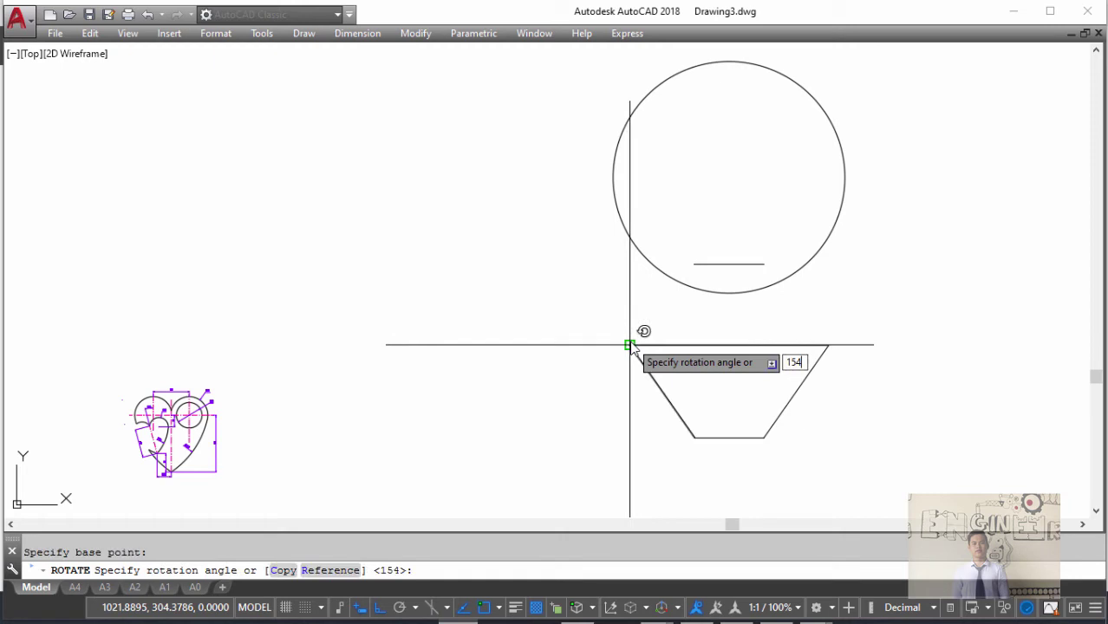
key(Return)
scroll(633, 341, down, 1)
scroll(661, 297, up, 1)
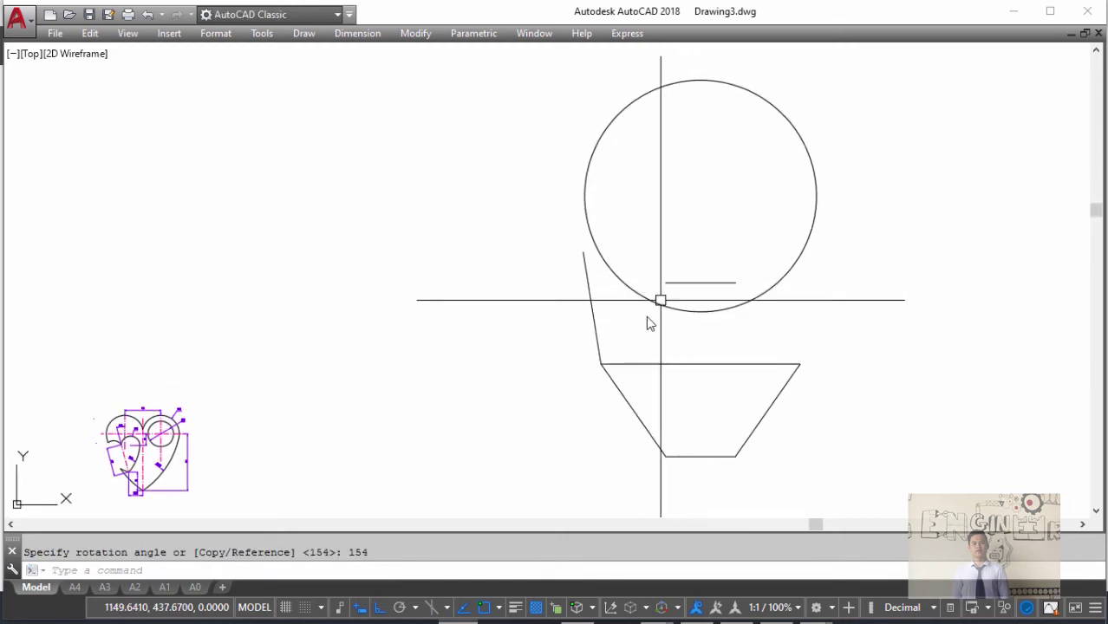
- Fillet the rotated line with the short line inside the circle into a sharp corner
text(F)
key(Return)
click(676, 283)
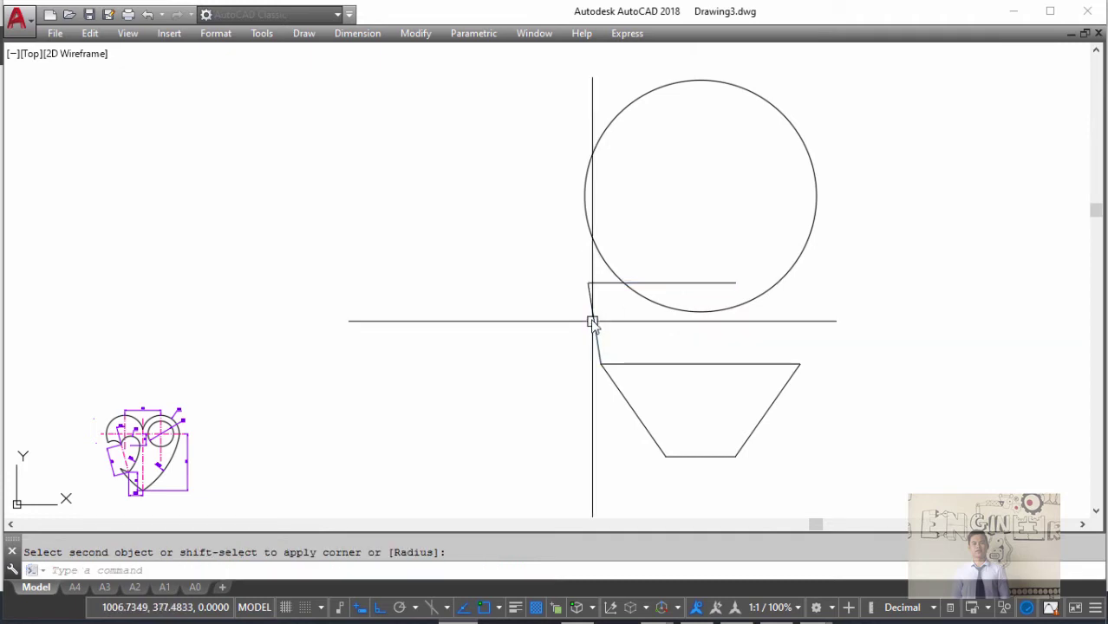
click(594, 287)
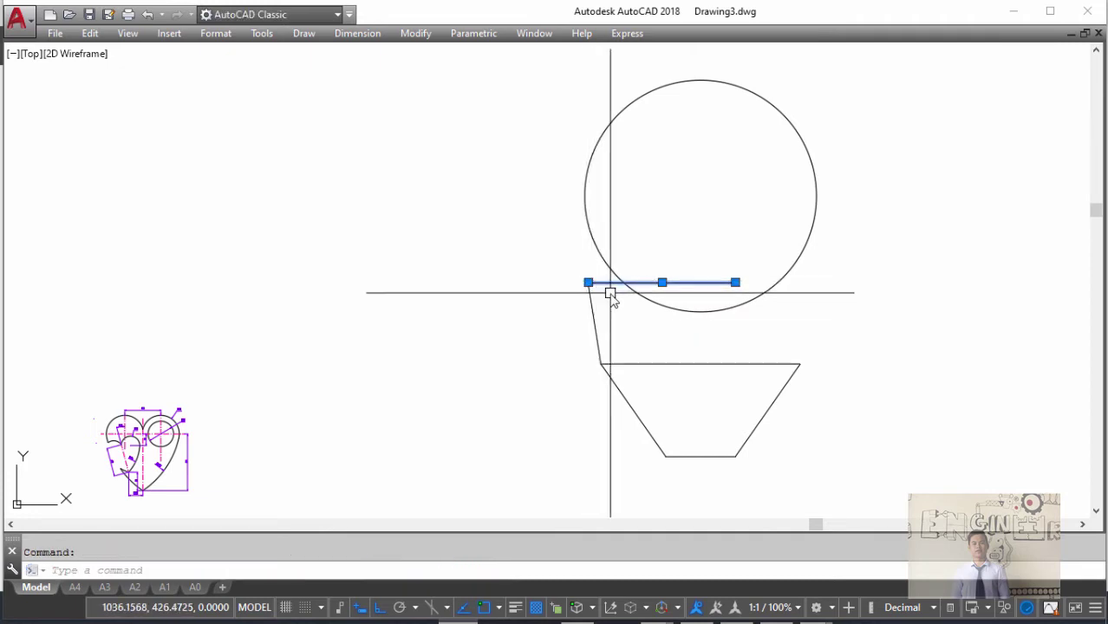
key(Escape)
scroll(607, 294, up, 2)
scroll(611, 301, down, 2)
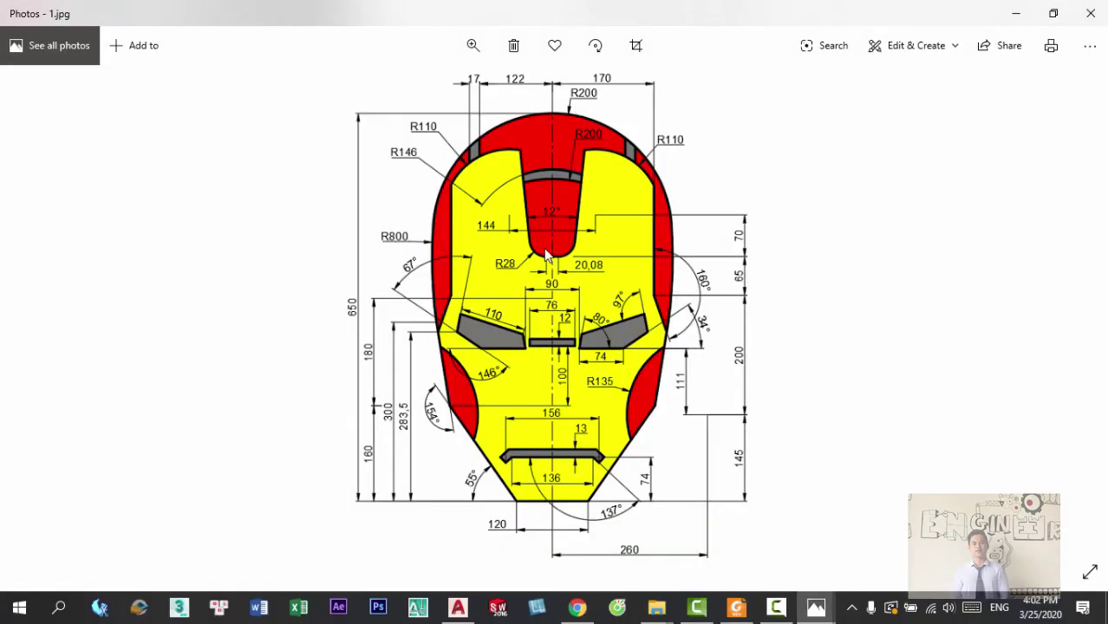
- Draw a radius-600 circle centred on the head circle's centre
text(f)
key(Return)
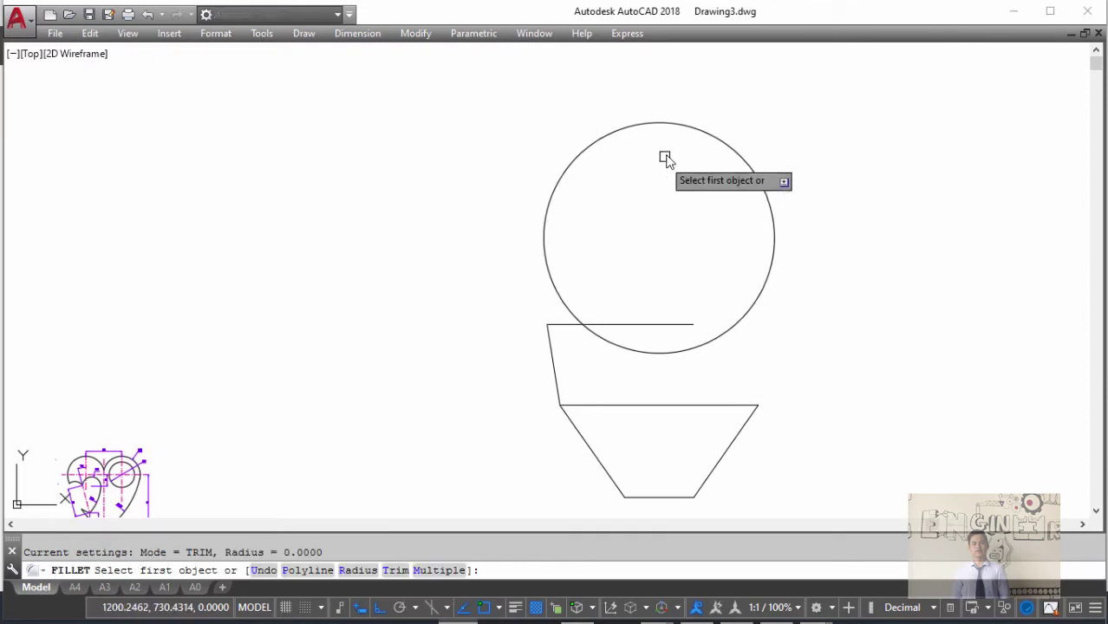
key(Escape)
text(c)
key(Return)
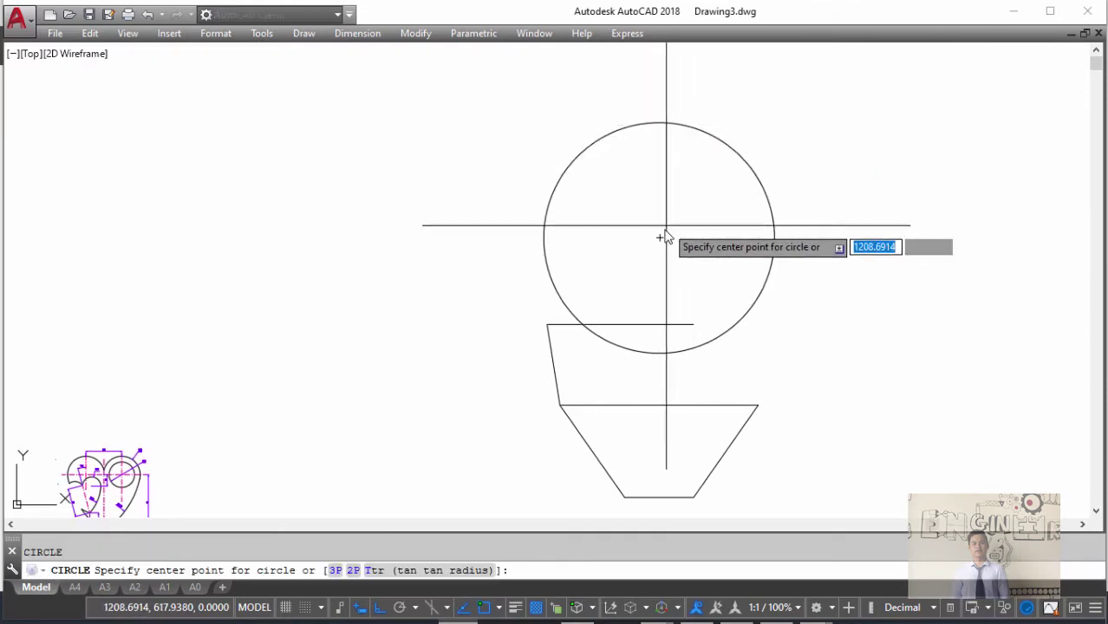
click(659, 234)
text(600)
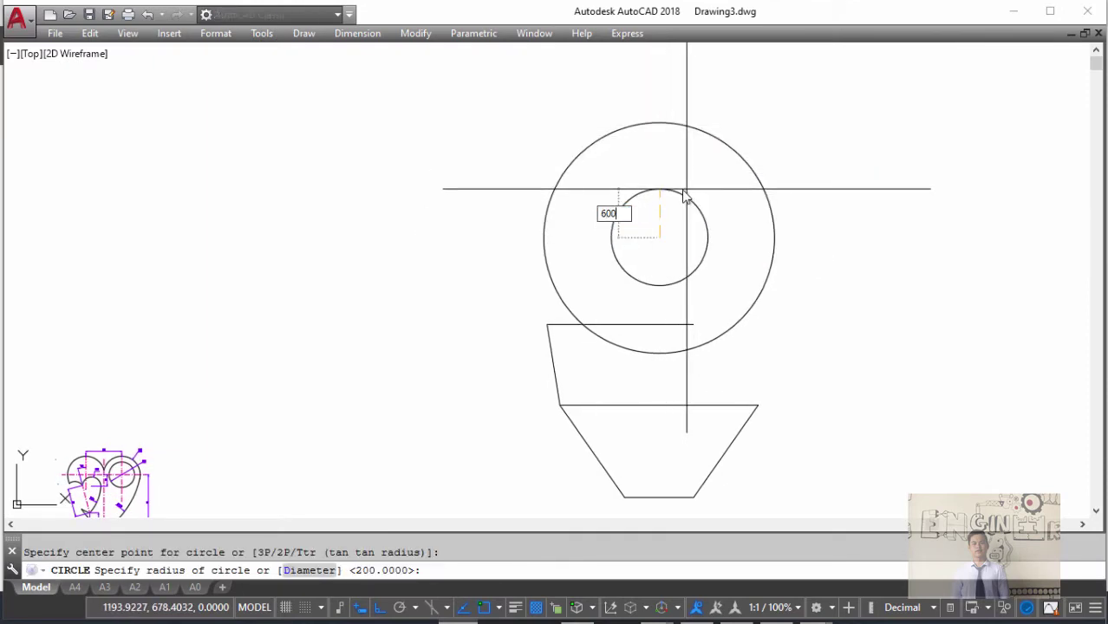
key(Return)
key(Return)
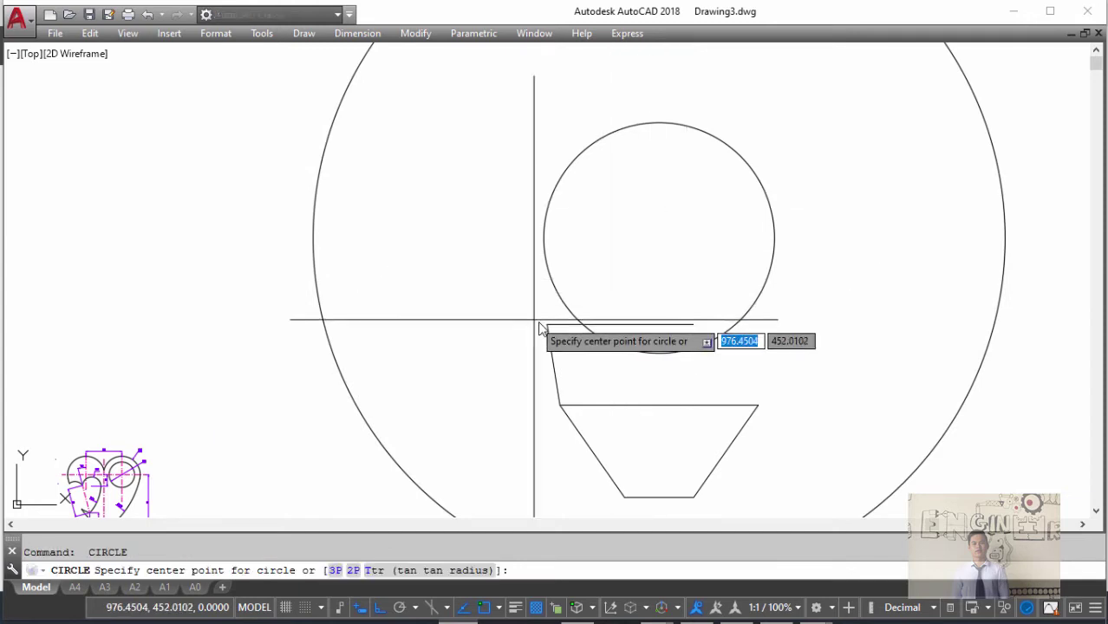
- Draw two radius-800 circles, one at the line's endpoint and one at the intersection
click(547, 324)
text(800)
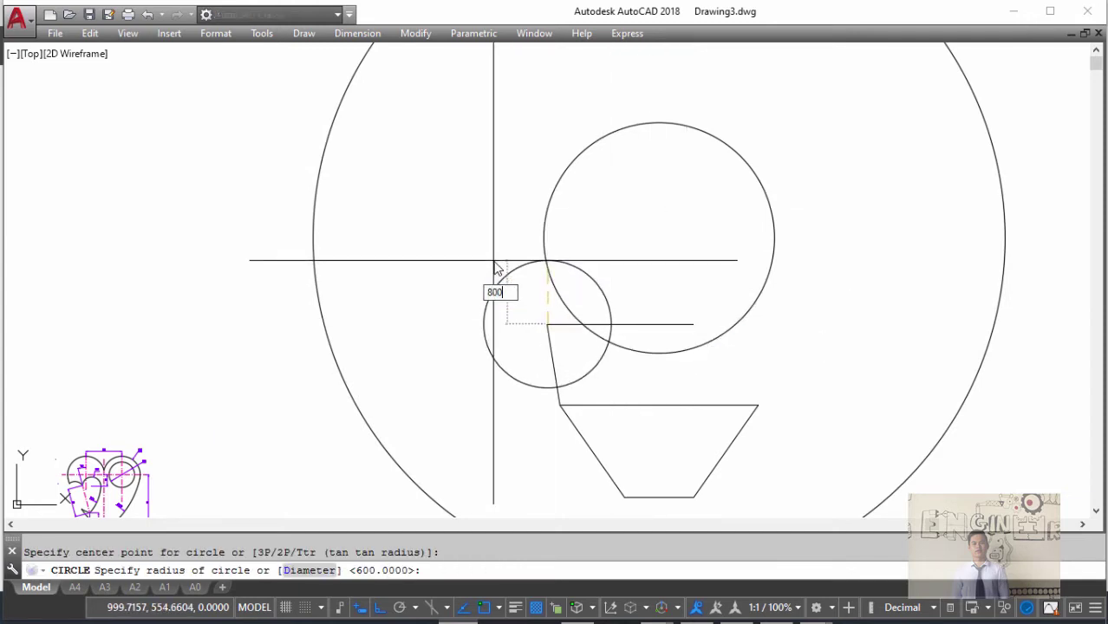
key(Return)
key(Return)
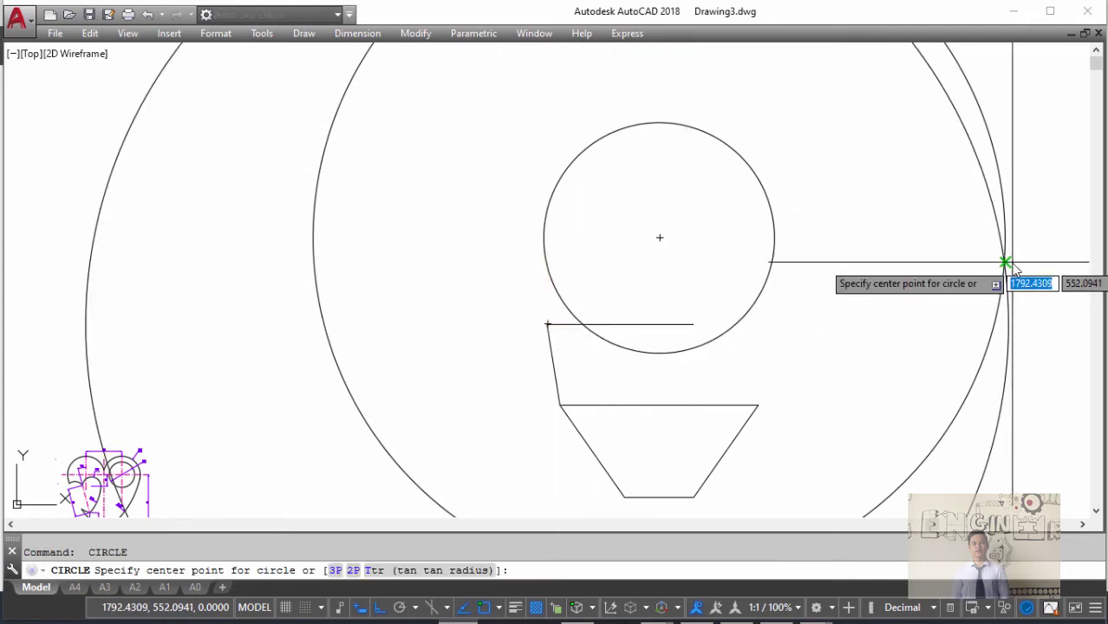
click(1006, 262)
text(800)
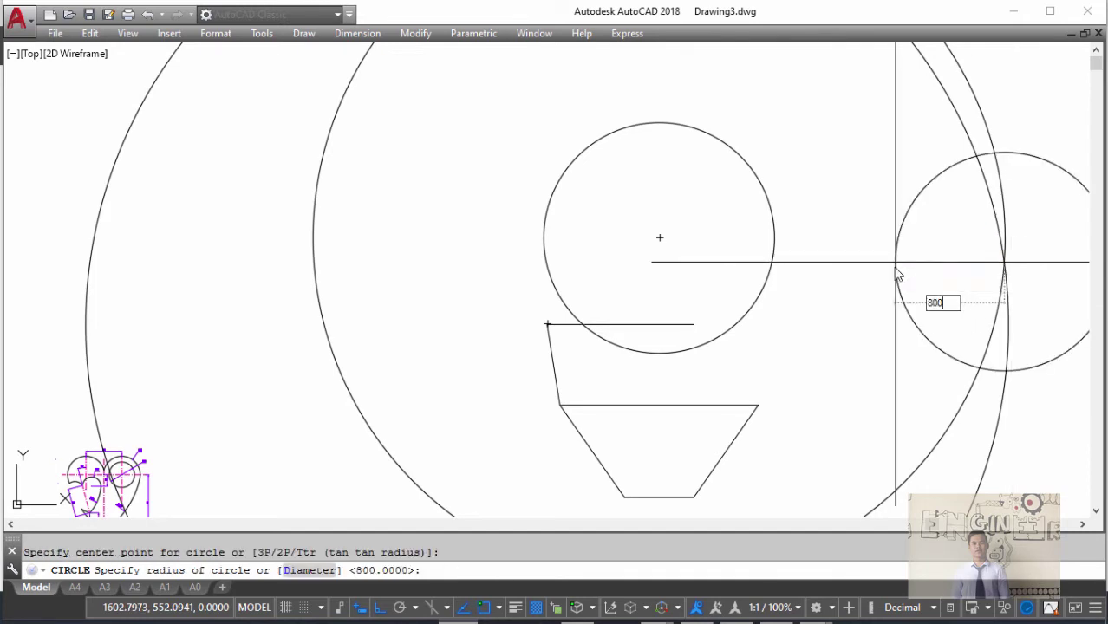
key(Return)
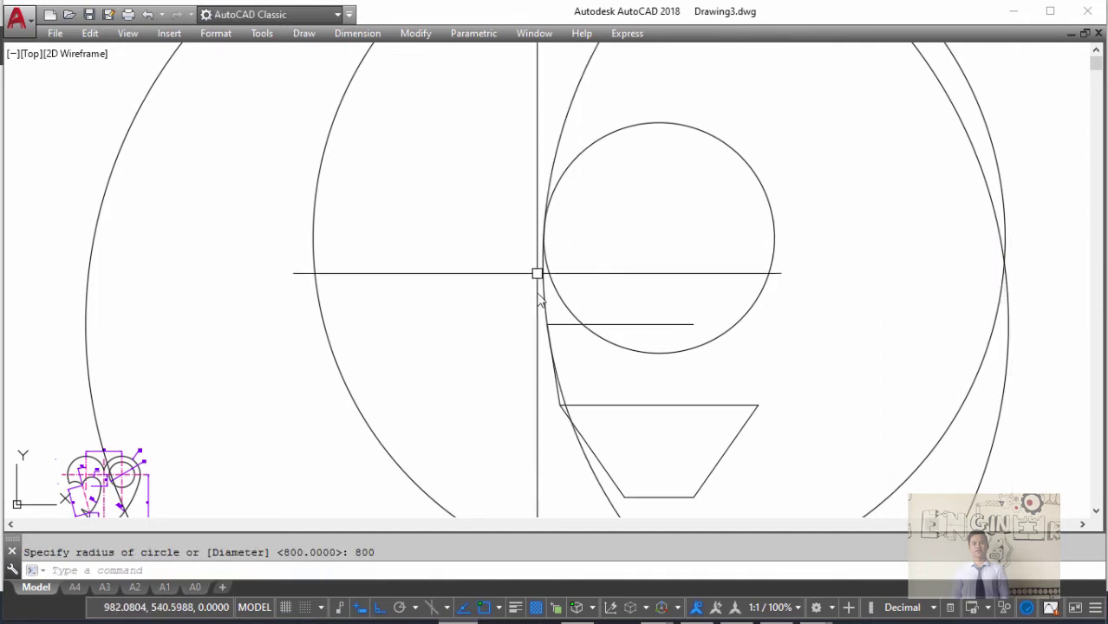
scroll(378, 237, down, 2)
scroll(440, 230, down, 4)
- Delete the two unneeded large construction circles
scroll(407, 186, up, 2)
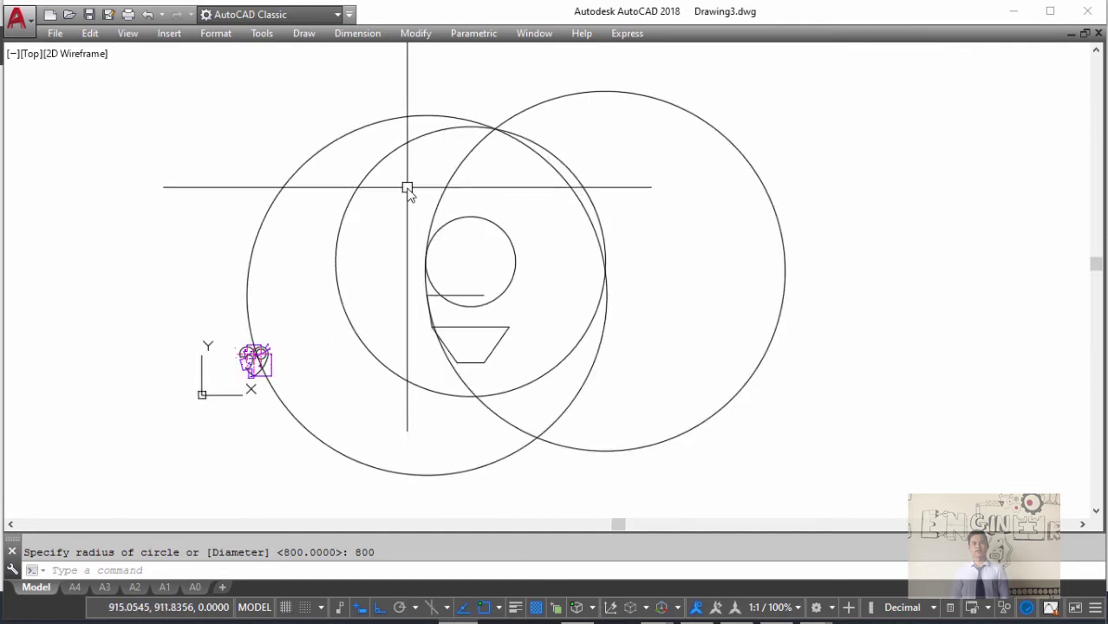
scroll(274, 145, up, 1)
click(274, 145)
key(Delete)
scroll(477, 275, up, 4)
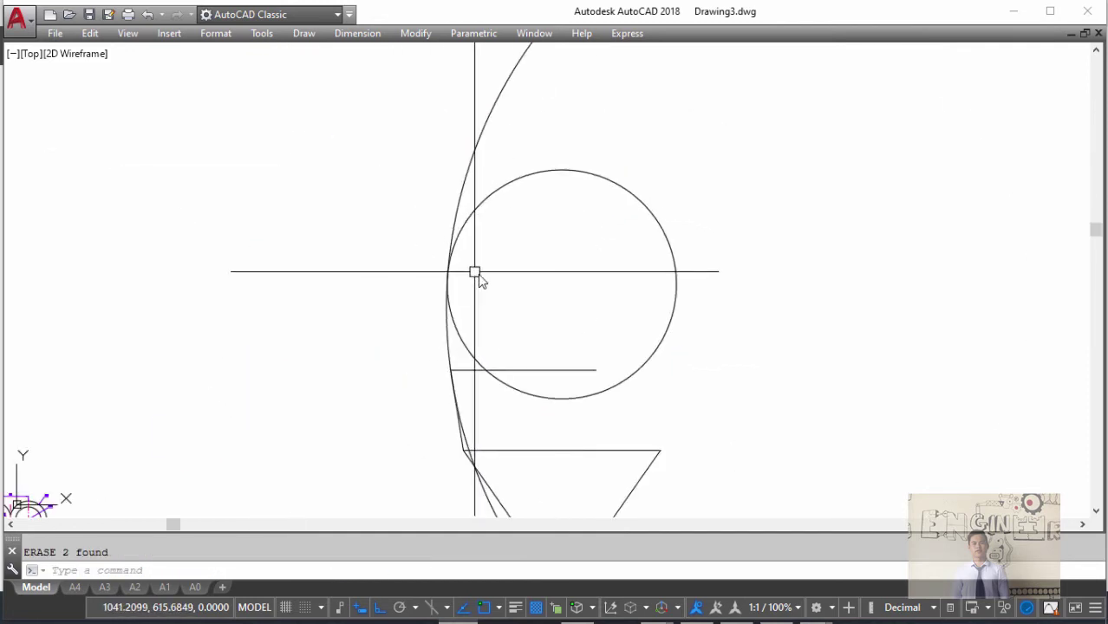
- Pick the circle and horizontal line as trim cutting edges, then abandon the trim
text(tr)
key(Return)
click(472, 316)
scroll(470, 346, up, 4)
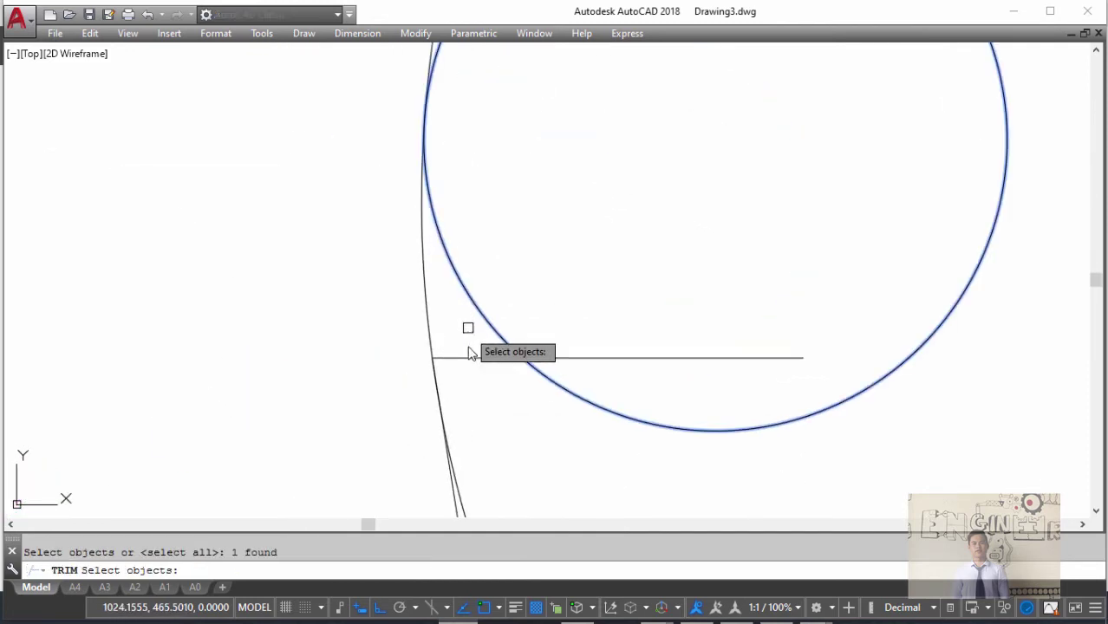
click(470, 358)
scroll(481, 325, down, 4)
key(Return)
key(Escape)
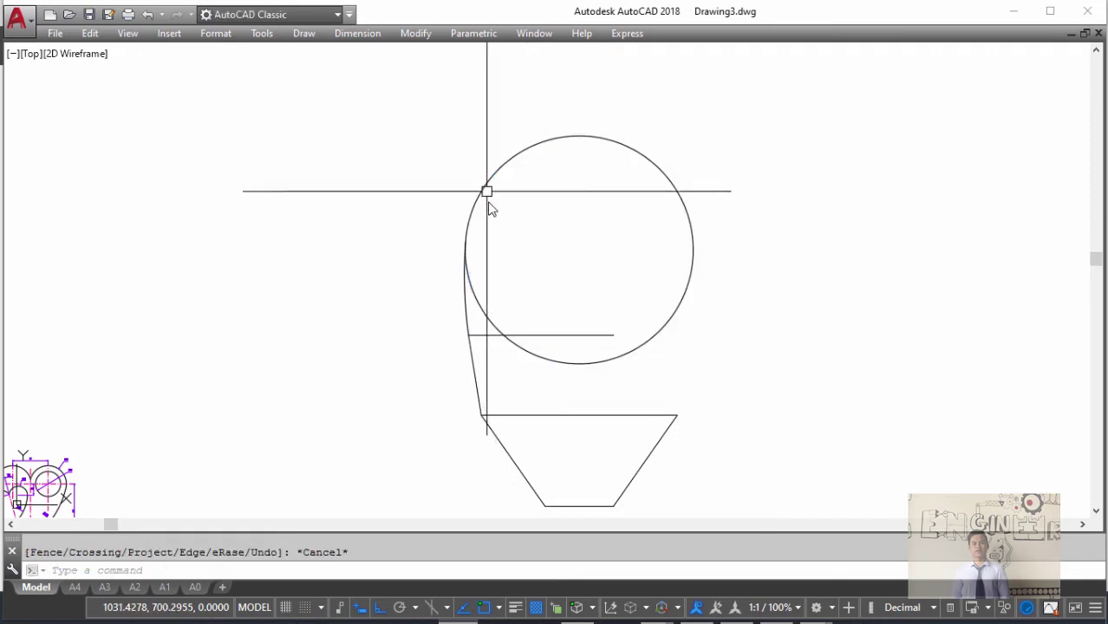
scroll(500, 276, up, 2)
- Mirror the lower curved side across the vertical axis through the circle's bottom, keeping the original
text(mi)
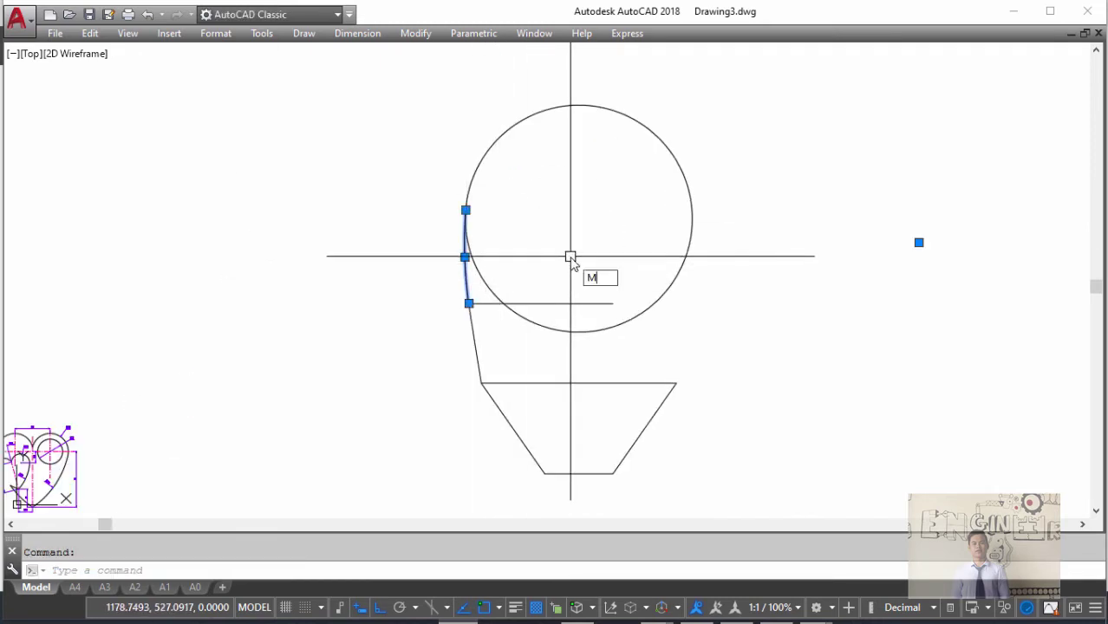
key(Return)
key(Escape)
click(471, 322)
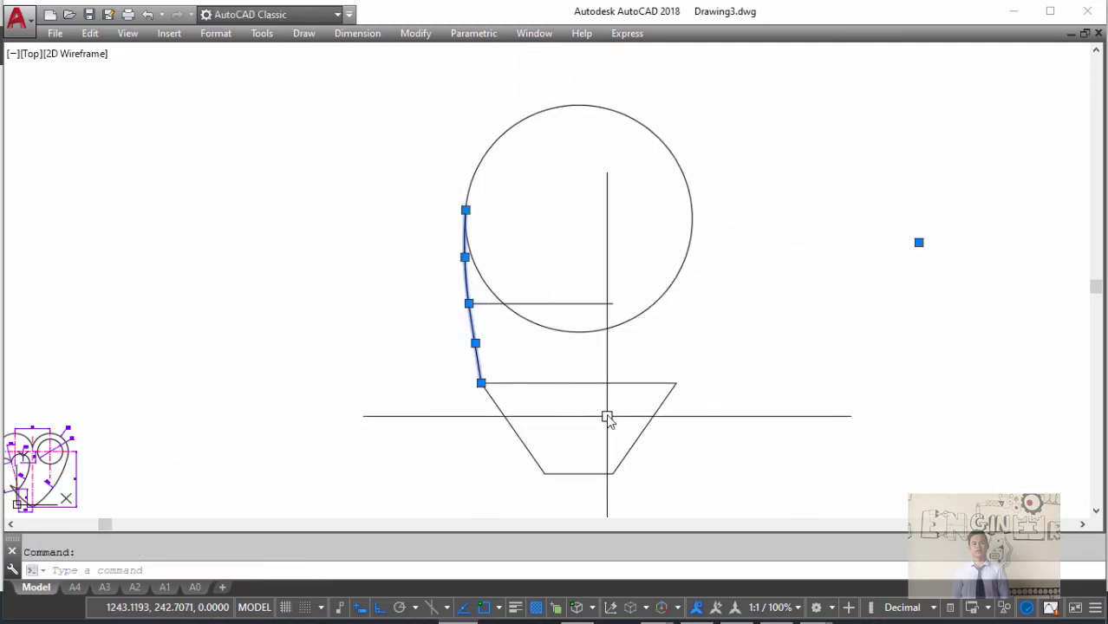
text(mi)
key(Return)
click(579, 332)
click(585, 256)
key(Return)
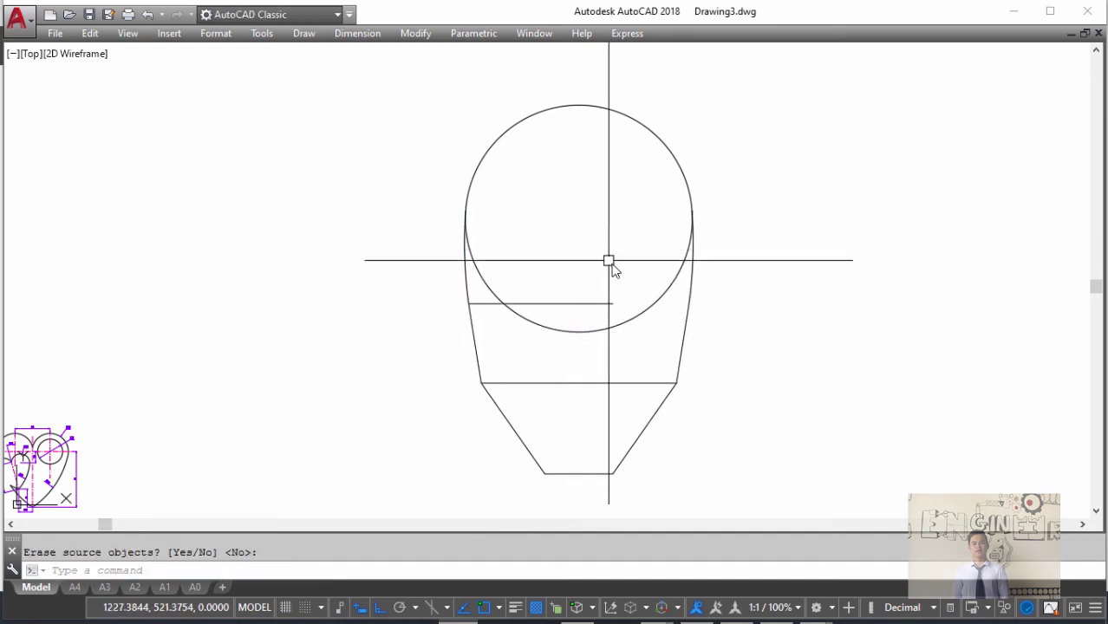
- Trim away the head circle's lower arc between the two curved sides
text(tr)
key(Return)
click(688, 272)
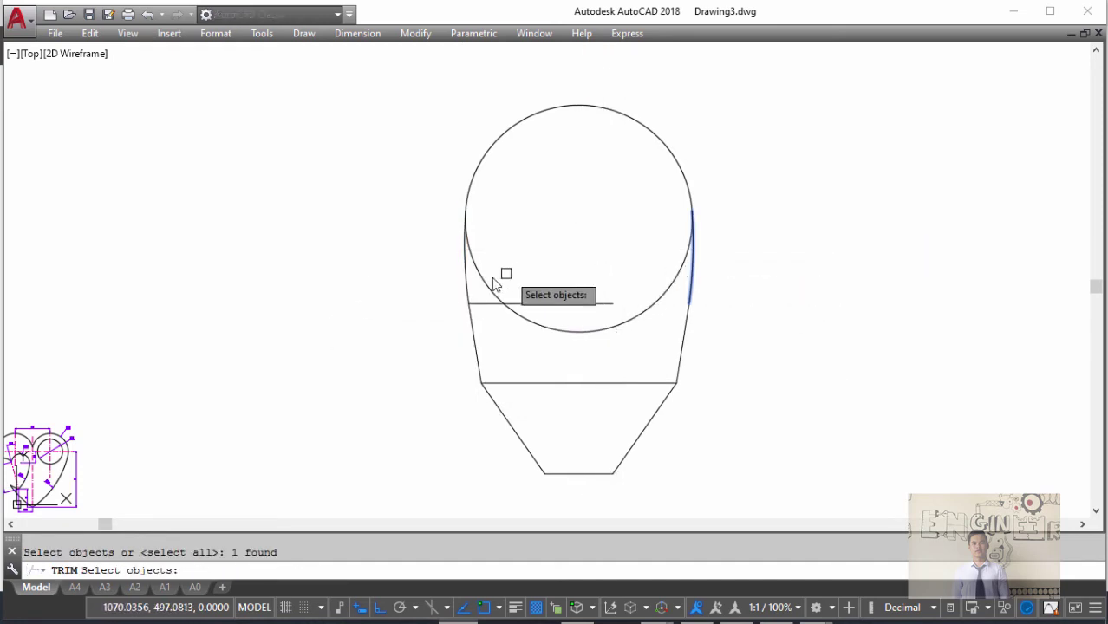
click(465, 278)
key(Return)
click(477, 273)
key(Escape)
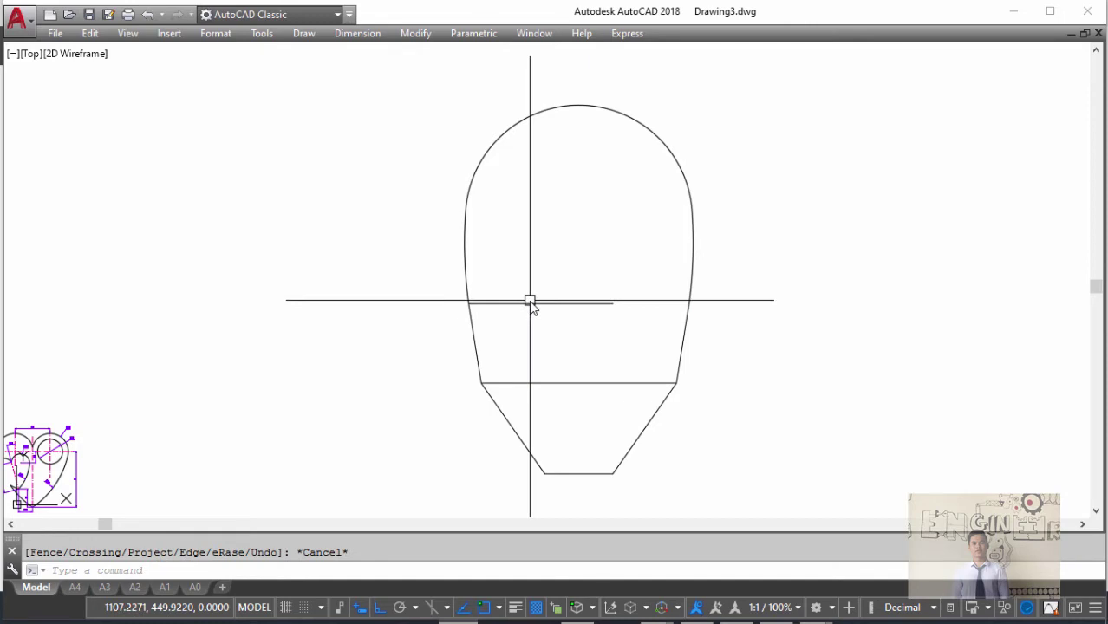
- Delete the short horizontal helper line inside the head
middle_drag(529, 300, 600, 300)
click(603, 302)
key(Delete)
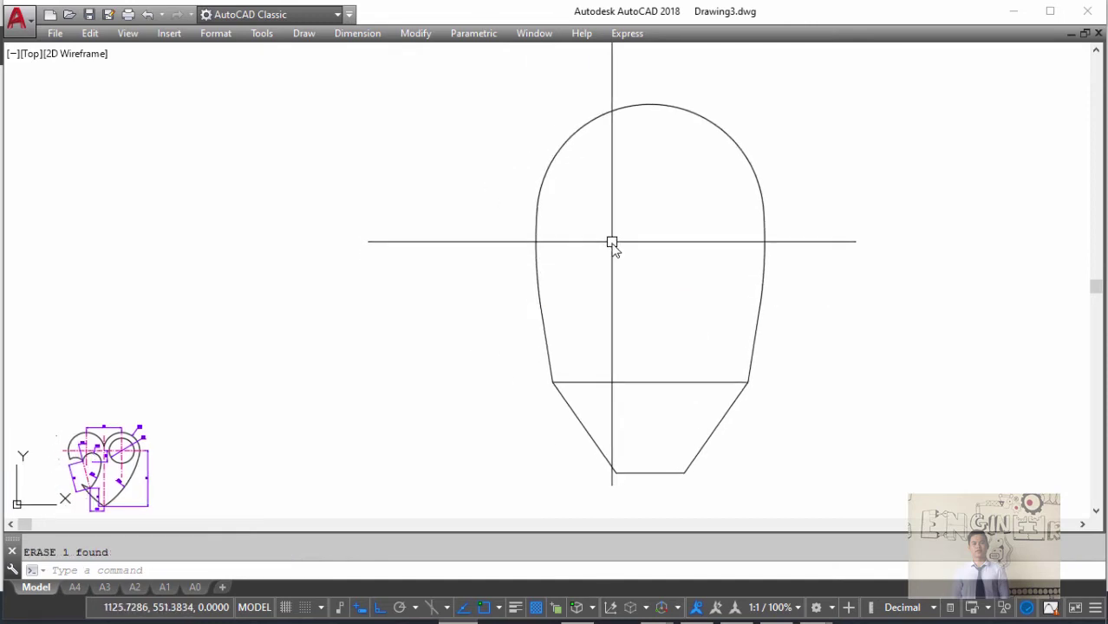
key(alt+Tab)
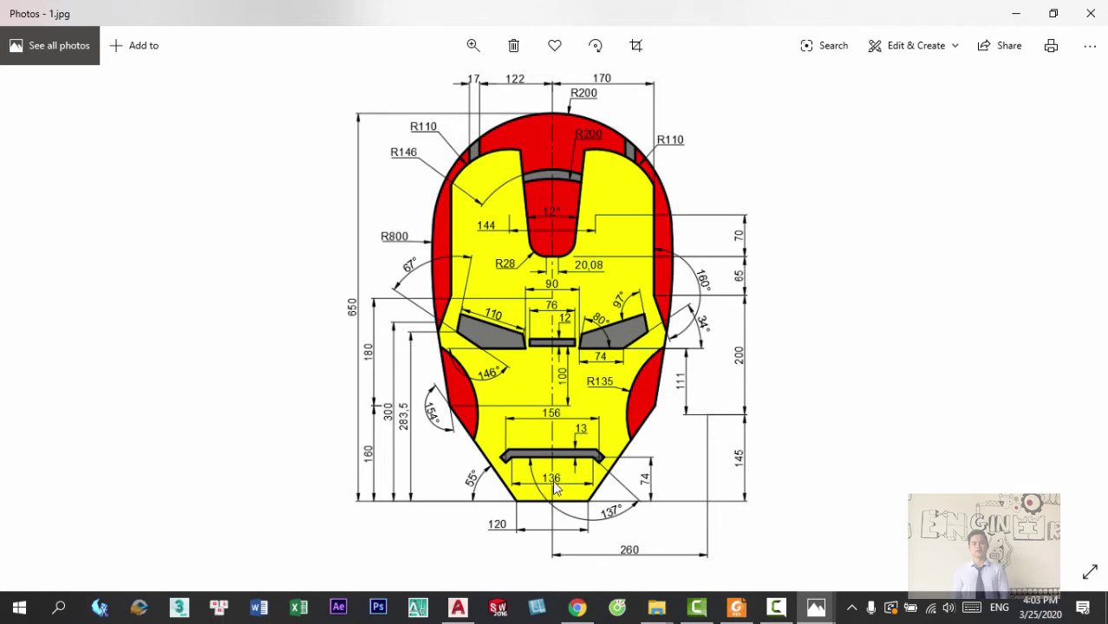
- Draw a 136-long horizontal mouth line starting 74 above the chin midpoint using TK tracking
key(alt+Tab)
scroll(598, 348, up, 3)
text(L)
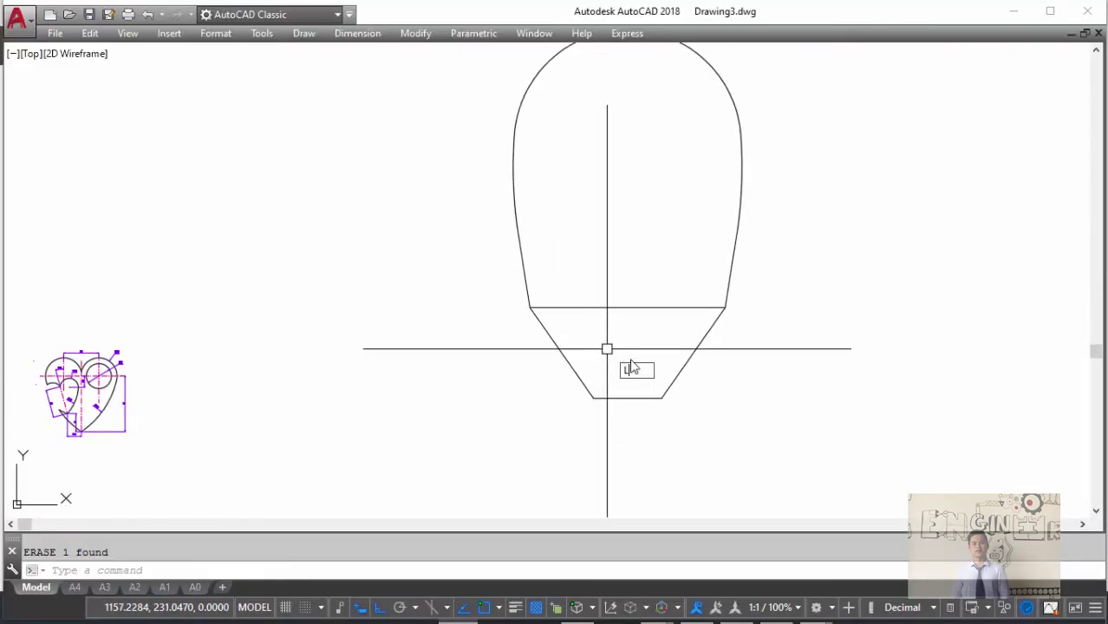
key(Return)
text(T)
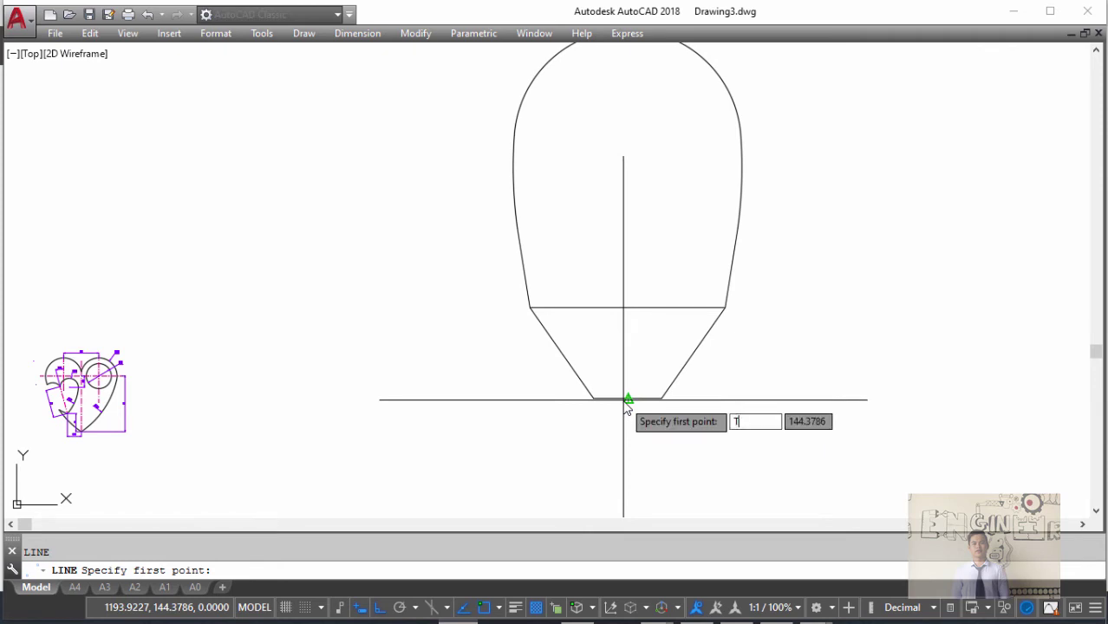
text(K)
key(Return)
click(627, 400)
text(74)
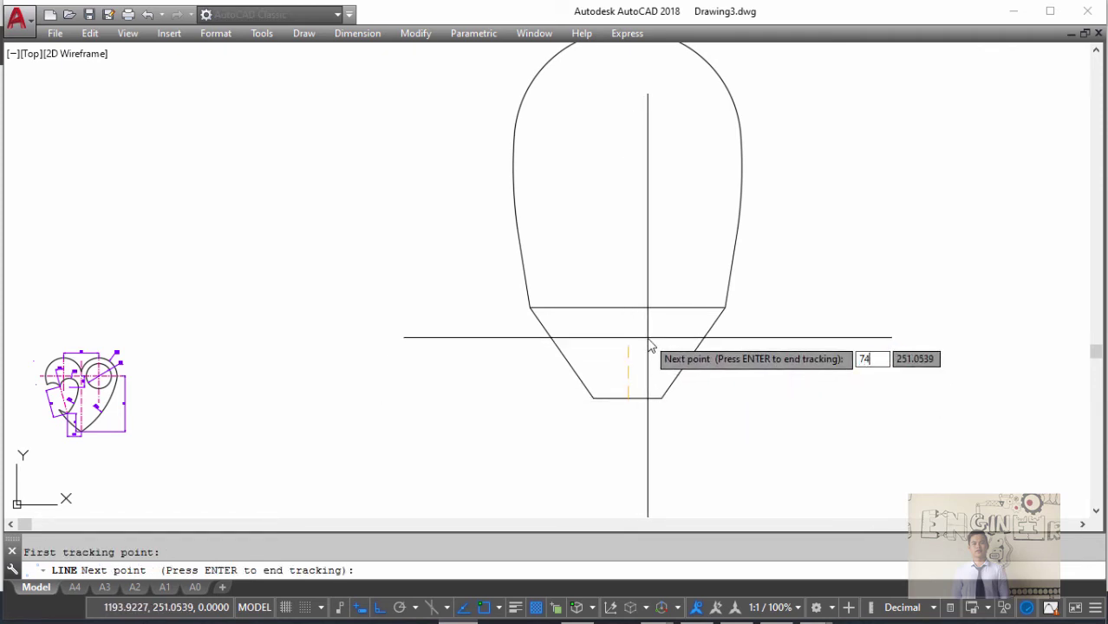
key(Return)
key(Return)
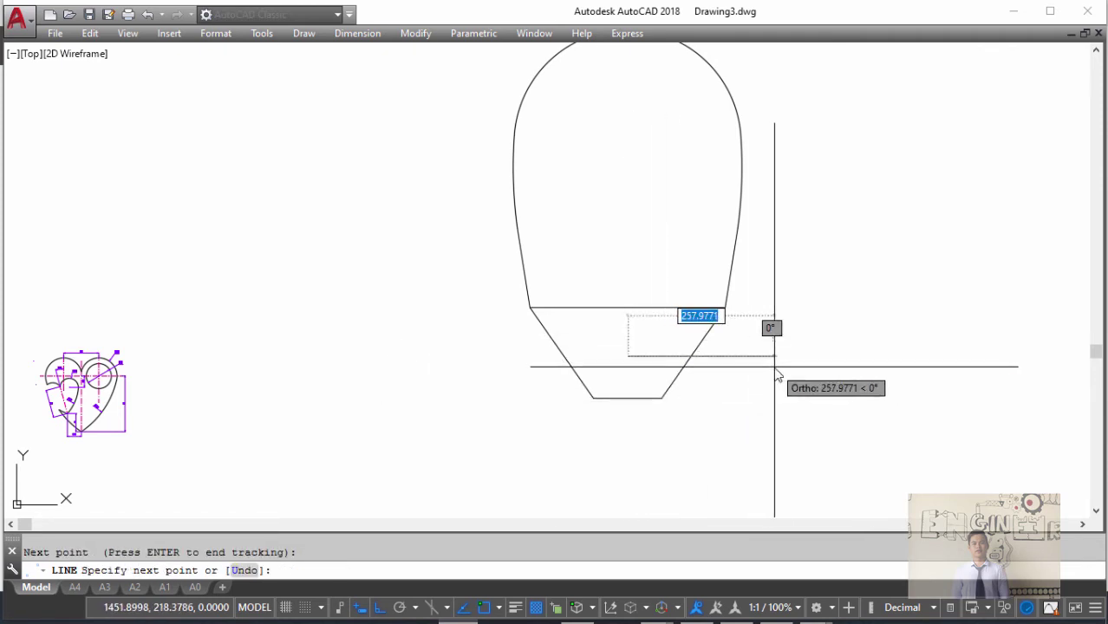
text(1)
key(Return)
key(Return)
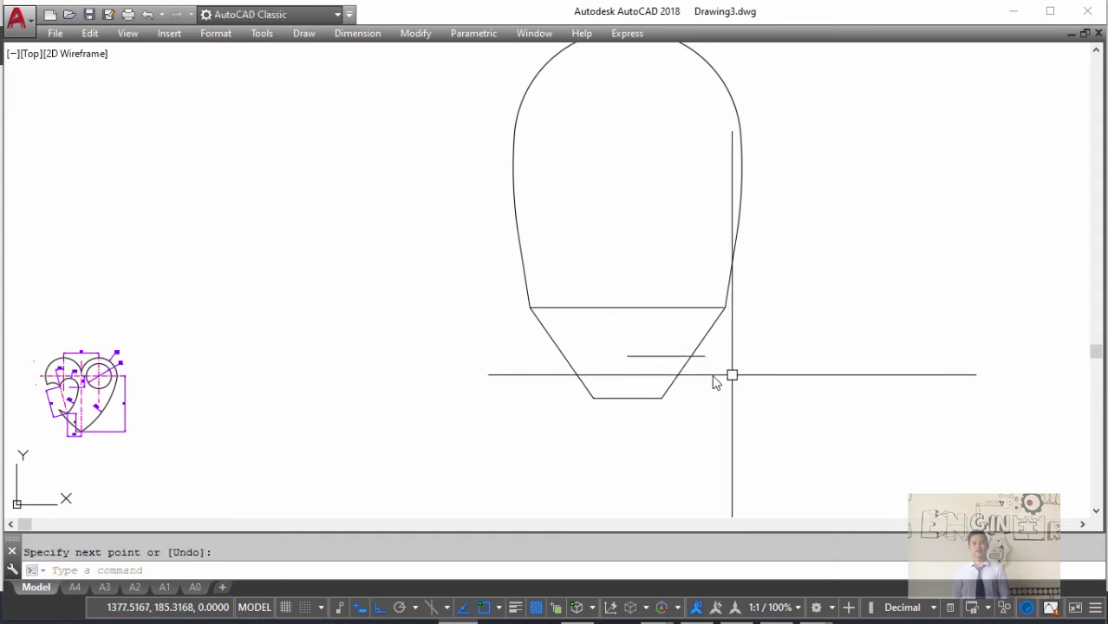
click(685, 363)
key(Escape)
- Centre the mouth line on the helmet axis with its midpoint grip
click(666, 358)
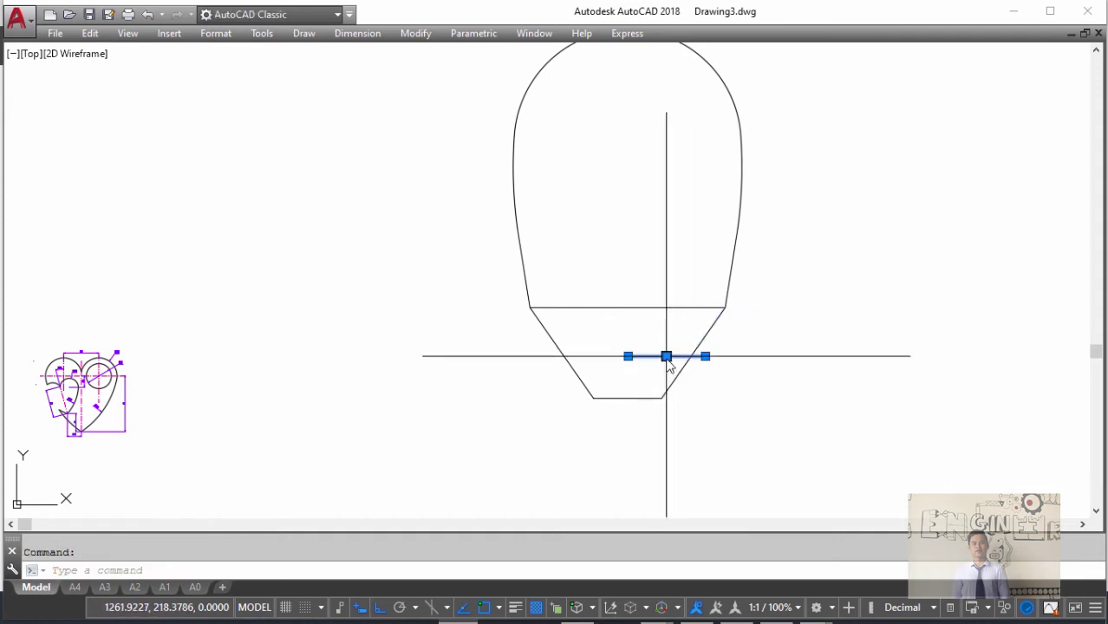
click(665, 358)
click(626, 357)
key(Escape)
- Start a vertical centre line from the chin's midpoint
middle_drag(625, 378, 637, 337)
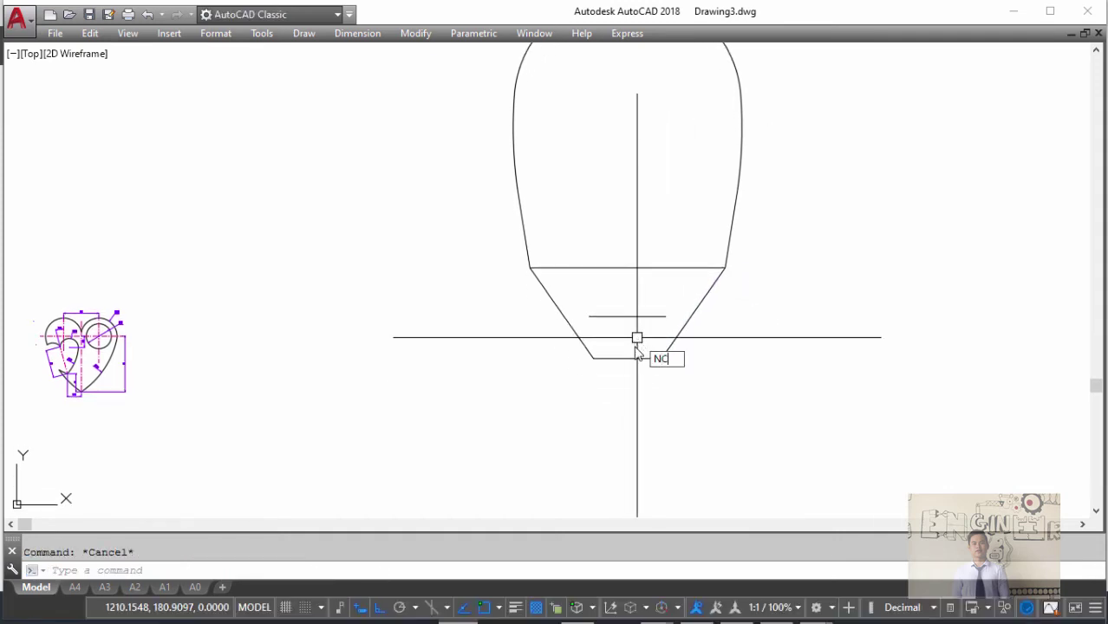
key(Return)
click(630, 361)
scroll(650, 272, down, 3)
- Finish the vertical centre line and set its linetype scale to 20 in Properties
scroll(654, 270, up, 2)
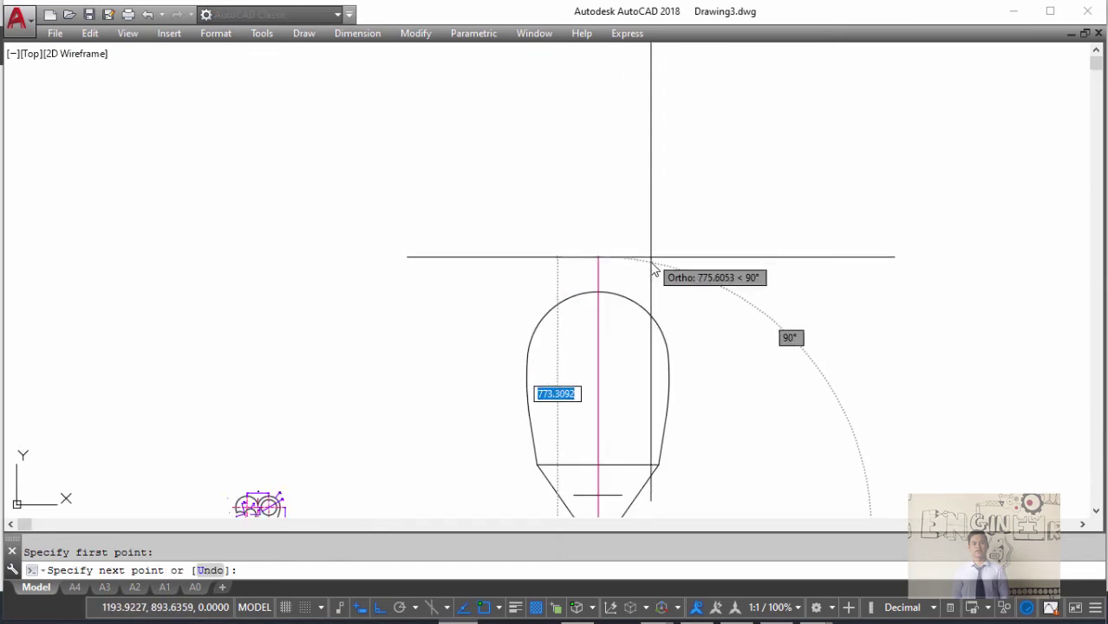
key(Escape)
middle_drag(612, 403, 614, 302)
click(615, 345)
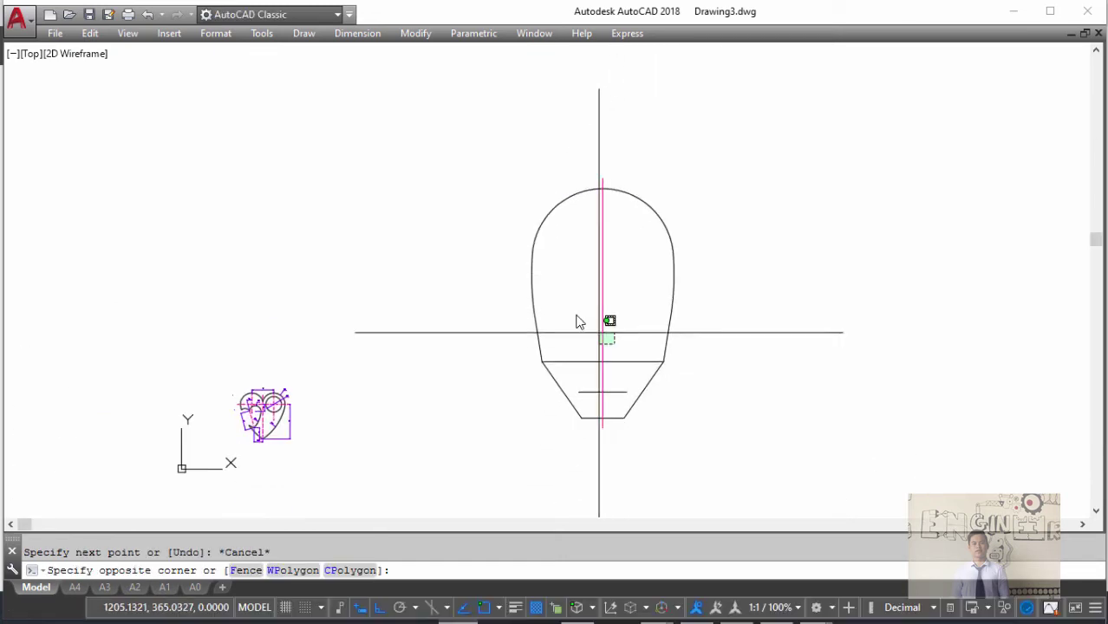
click(572, 314)
key(ctrl+1)
click(152, 175)
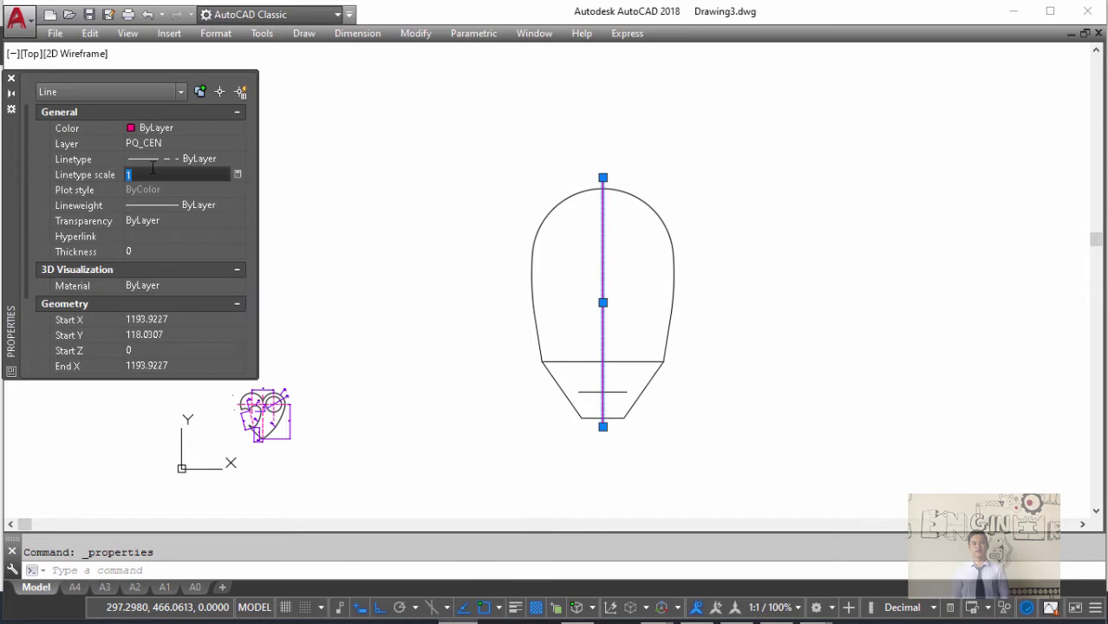
key(Return)
click(154, 174)
key(Return)
key(Escape)
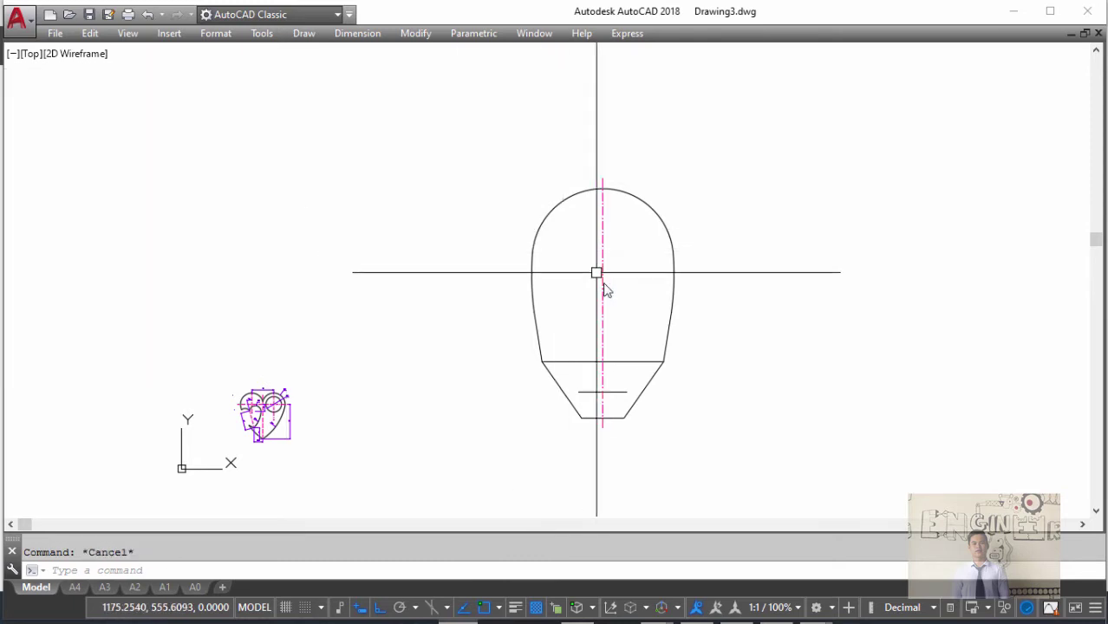
scroll(602, 278, up, 5)
scroll(610, 281, down, 3)
scroll(601, 249, down, 2)
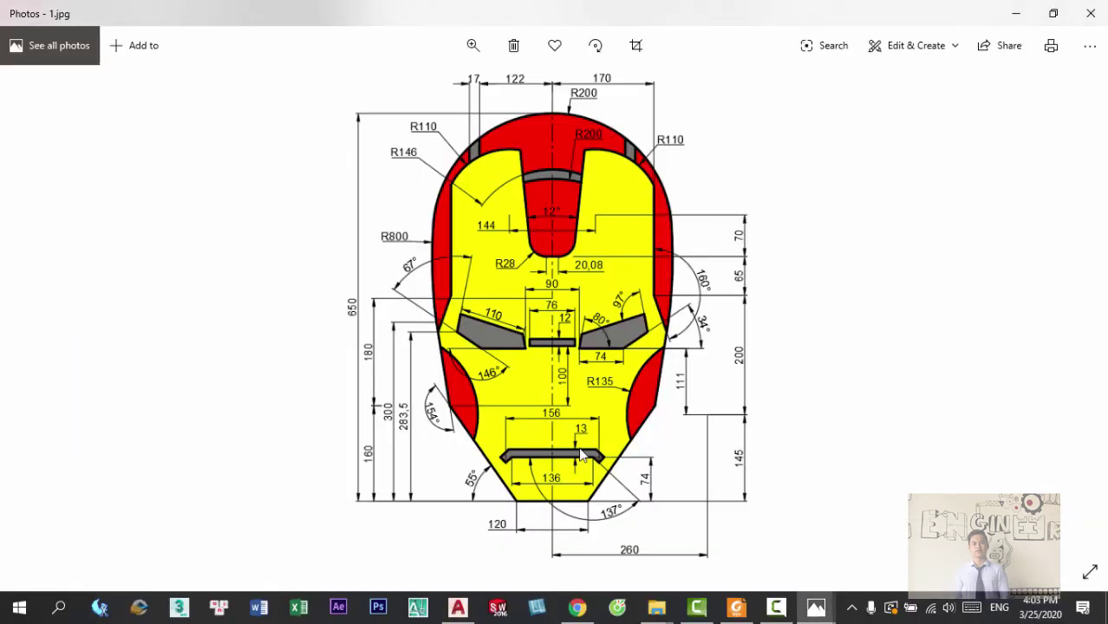
- Offset the mouth line by 13 to form the slot's second edge
text(o)
key(Return)
text(13)
key(Return)
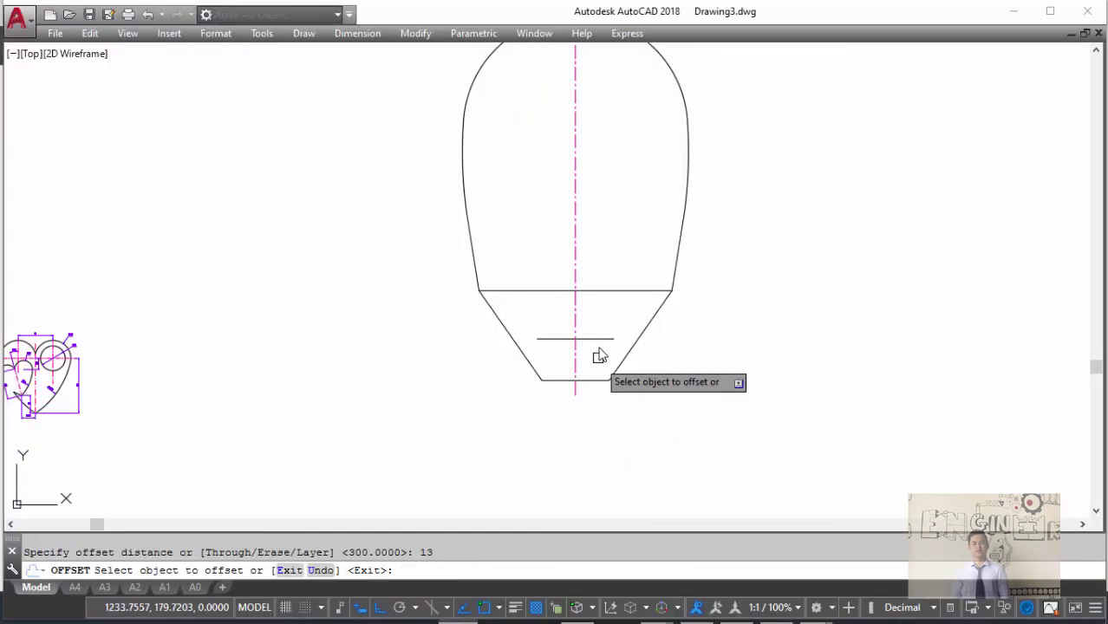
click(596, 339)
click(593, 329)
key(Escape)
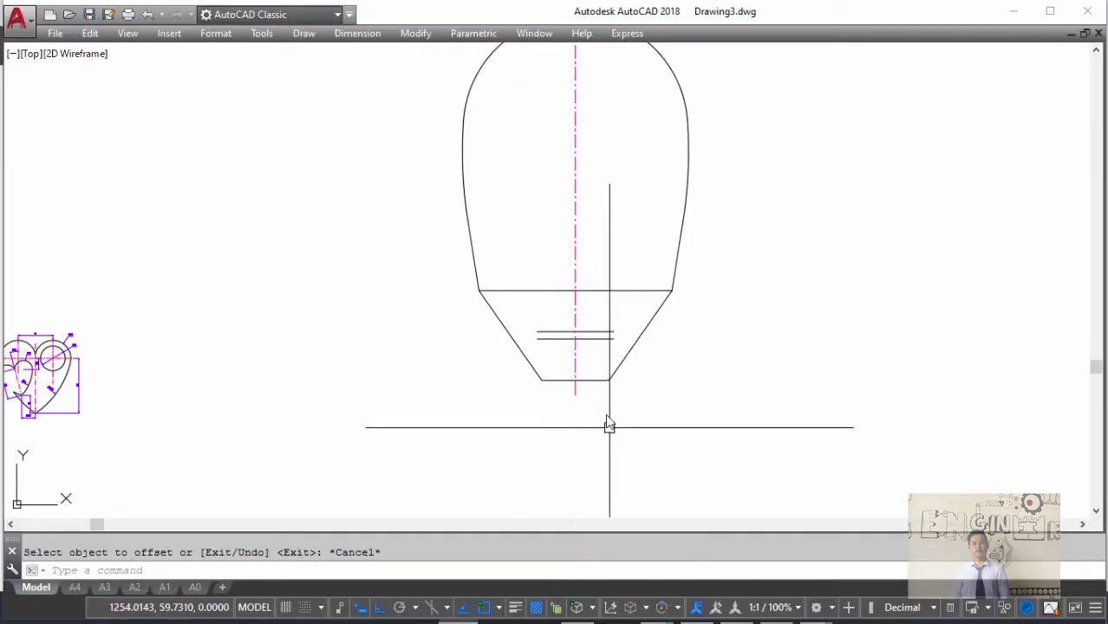
- Select the mouth slot's lower line and attempt copying it from its right end, cancelling both tries
scroll(601, 309, up, 4)
click(607, 297)
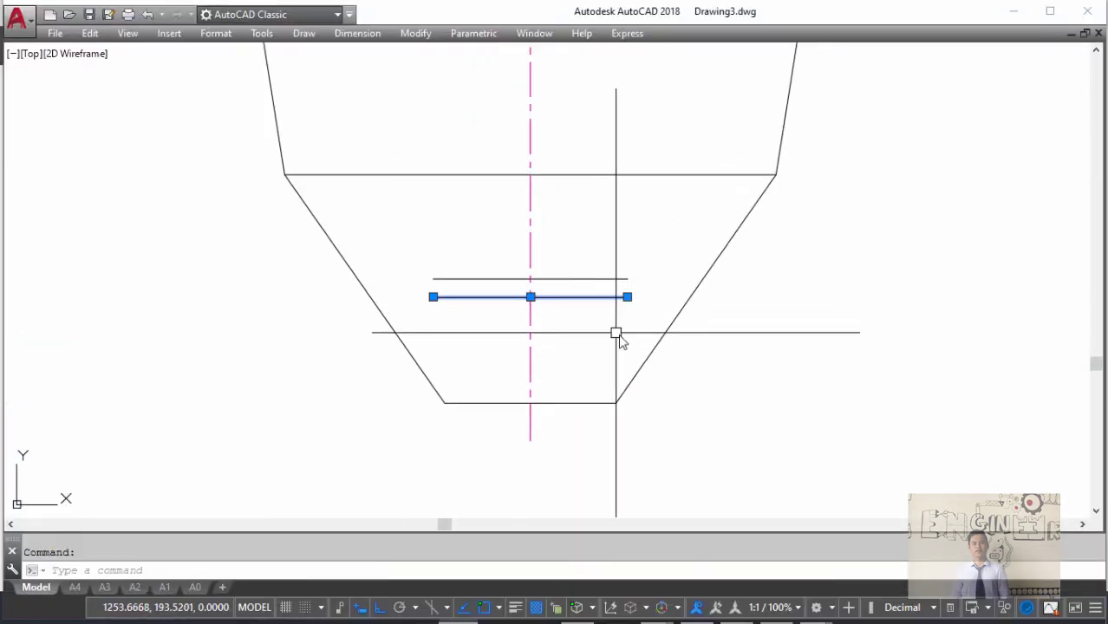
middle_drag(615, 329, 586, 366)
text(c)
key(Return)
click(596, 325)
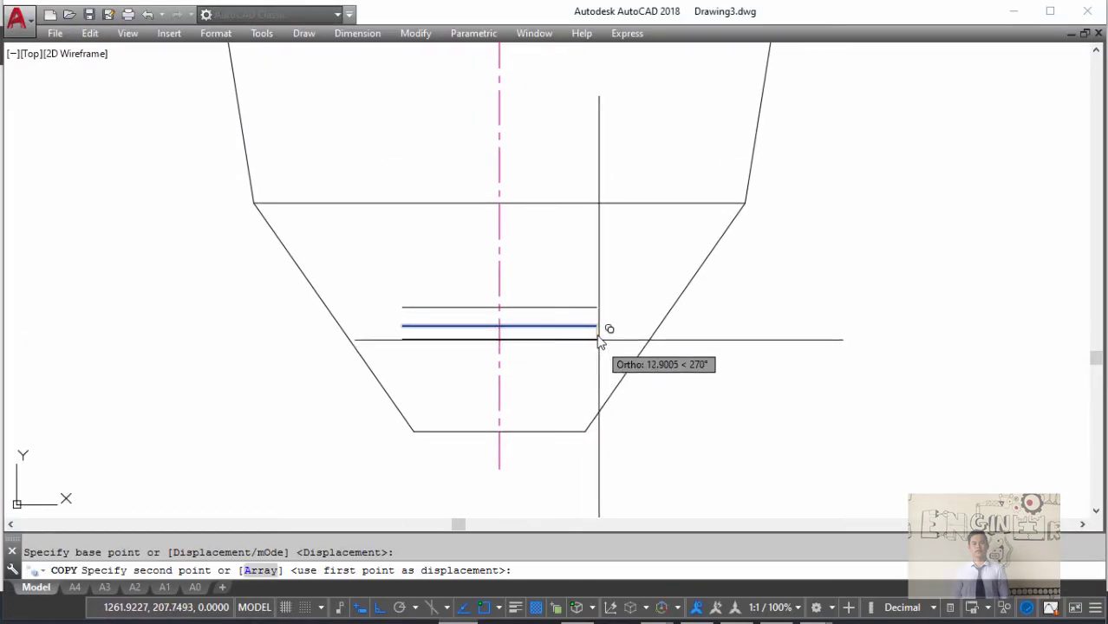
key(Escape)
click(576, 316)
click(572, 362)
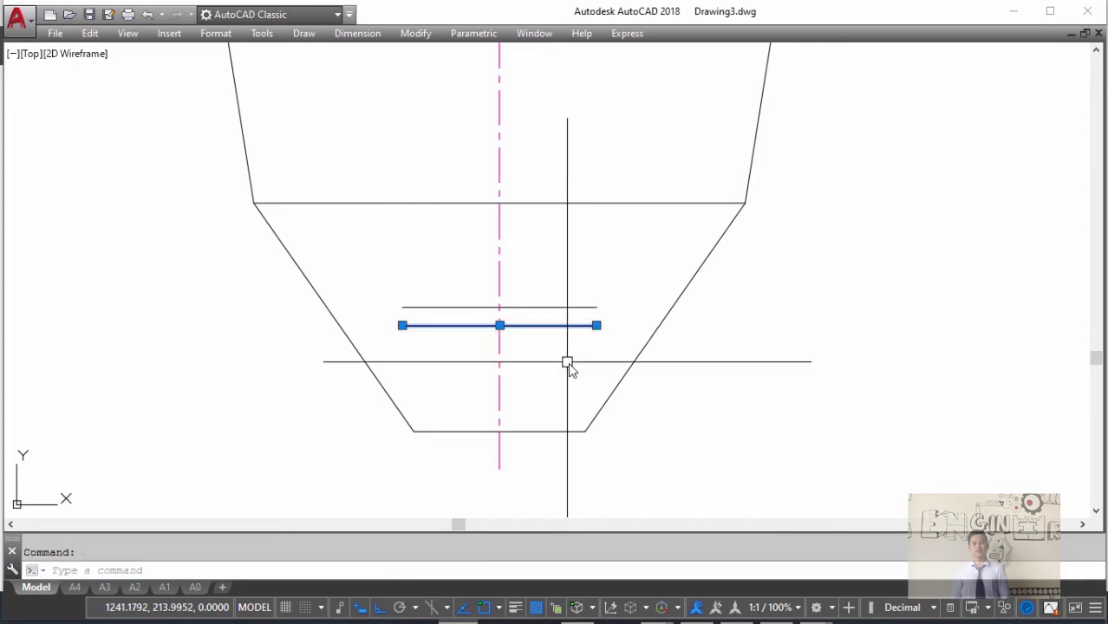
text(CO)
key(Return)
click(597, 325)
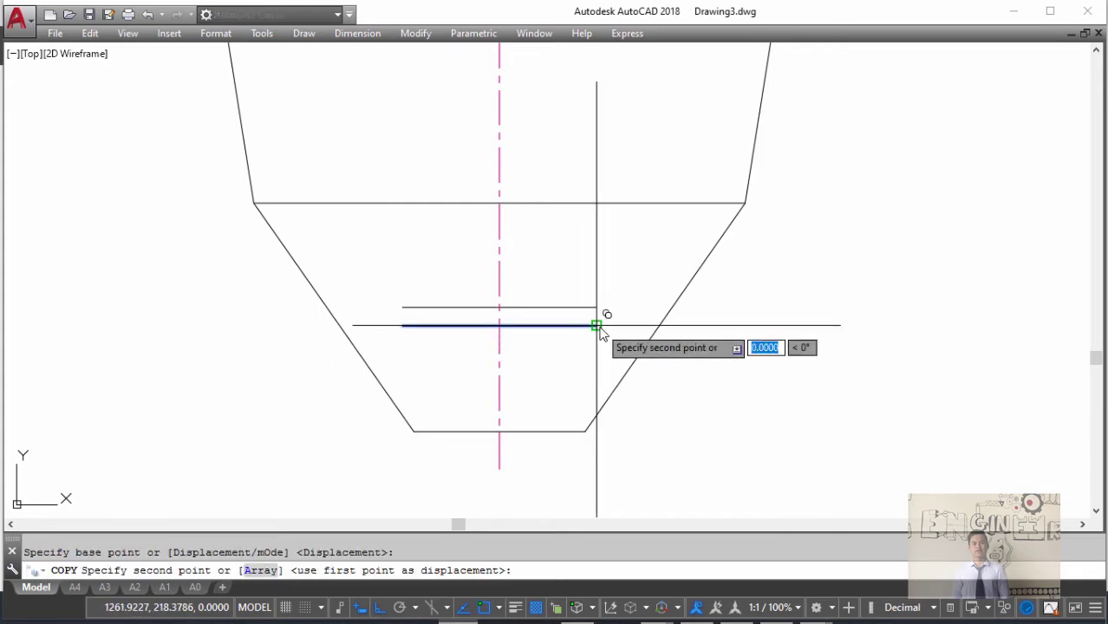
key(Return)
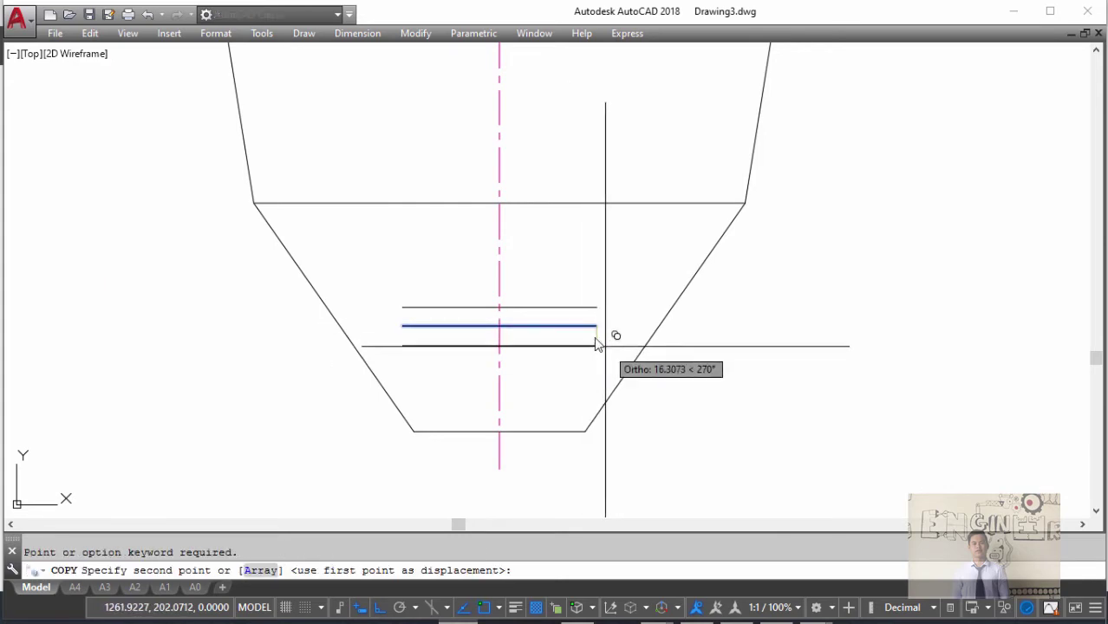
key(Escape)
- Rotate the mouth slot's lower line 137° about its right endpoint
text(ro)
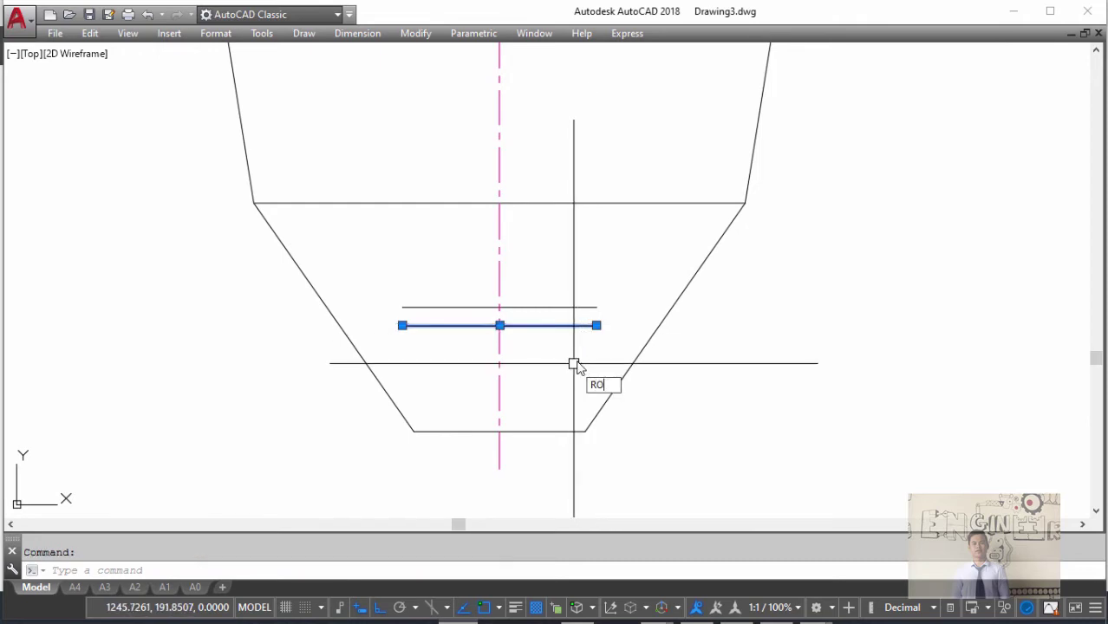
key(Return)
click(596, 325)
text(137)
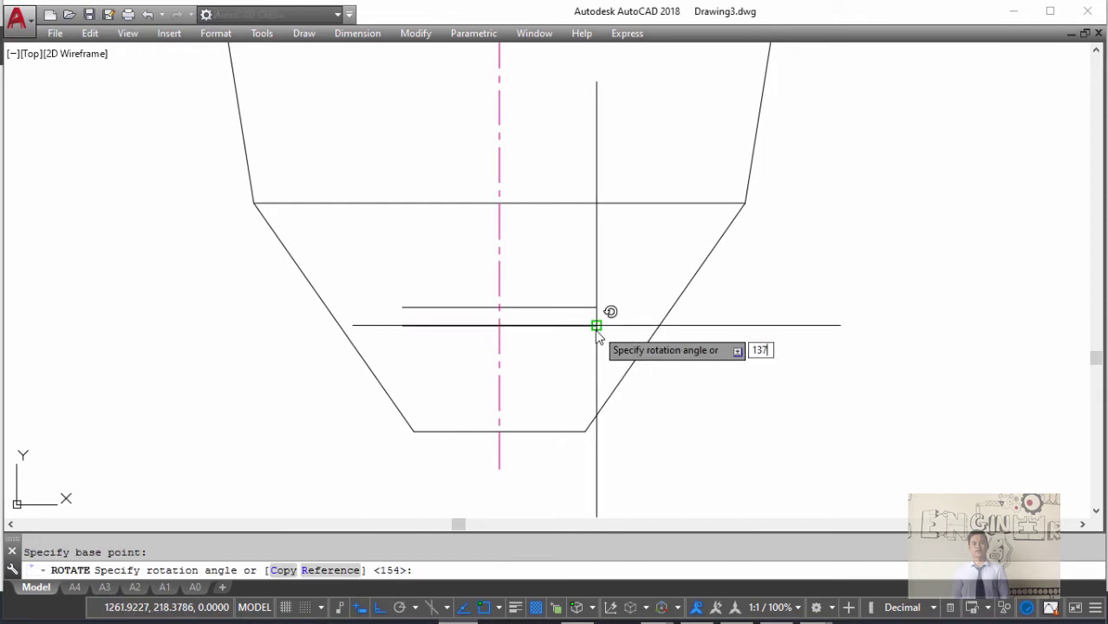
key(Return)
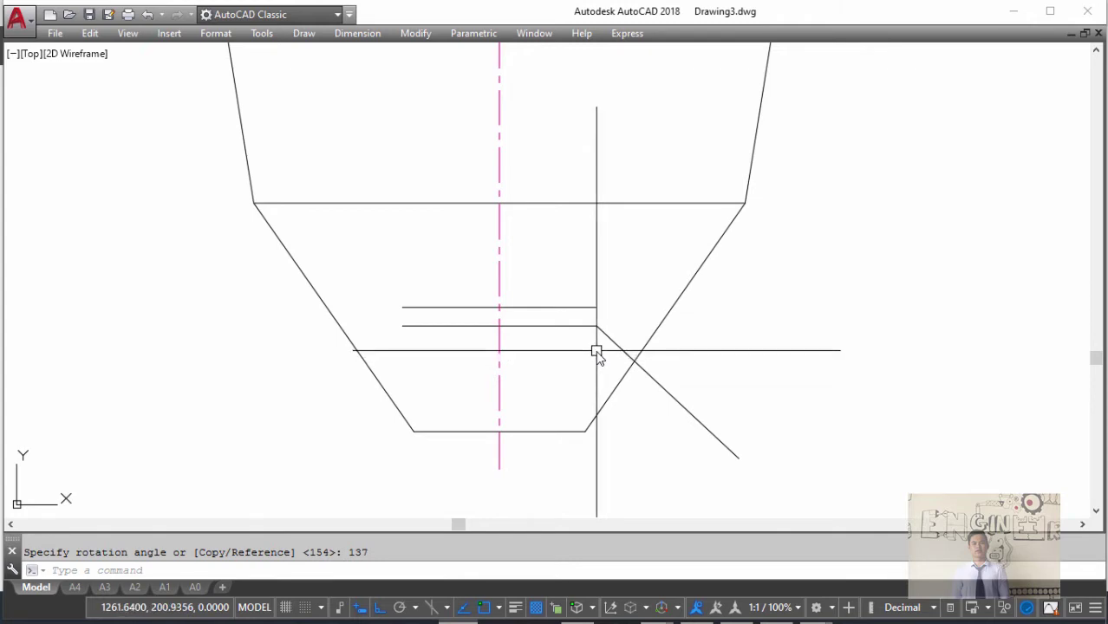
key(alt+Tab)
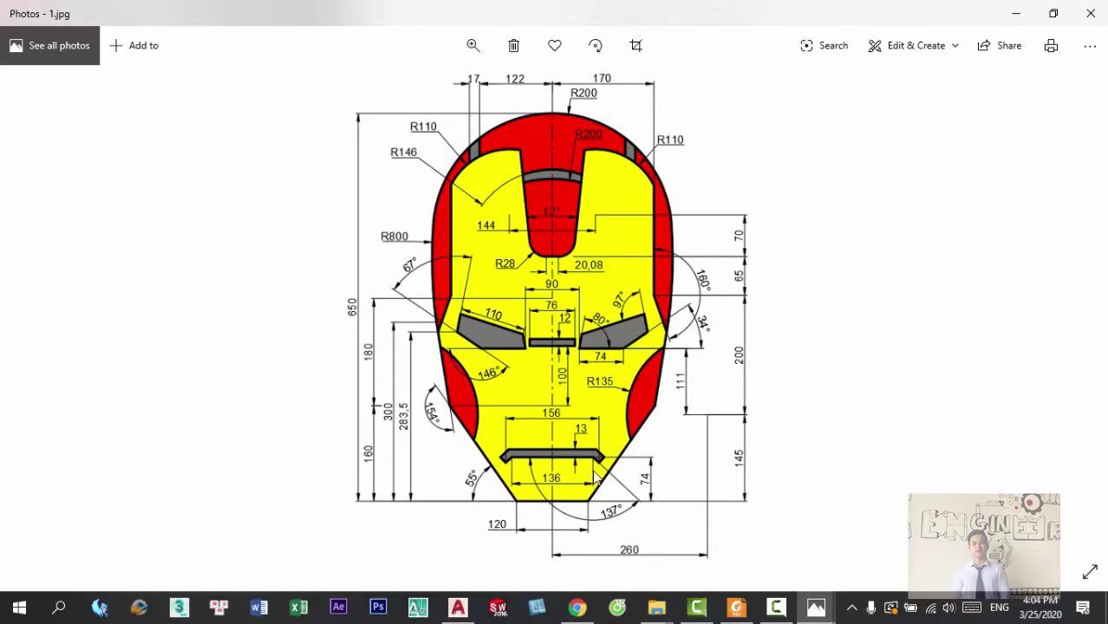
key(alt+Tab)
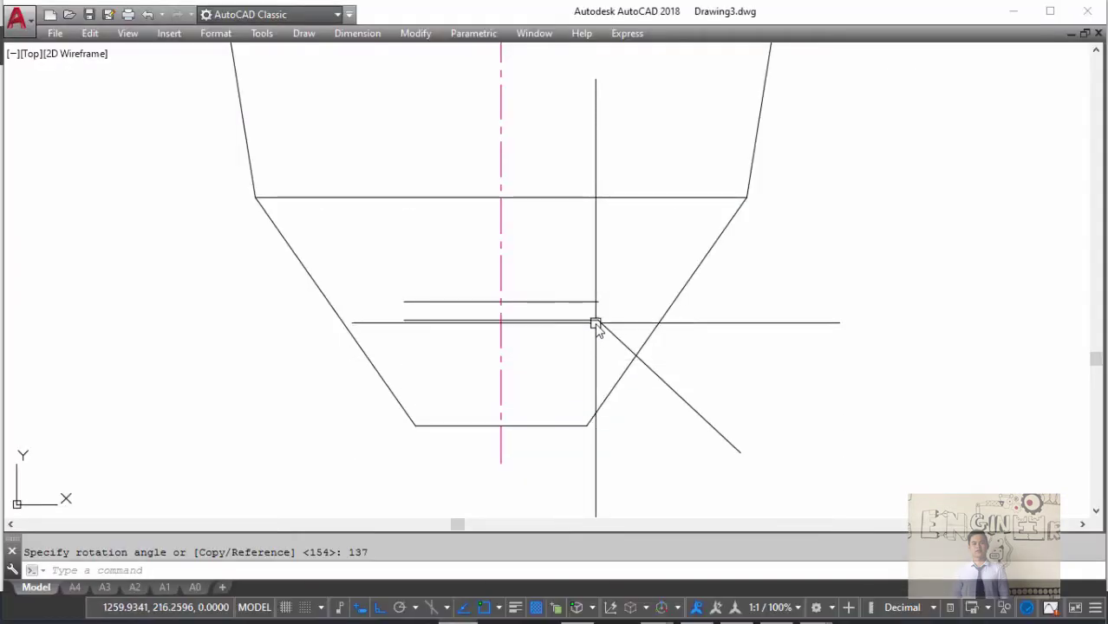
scroll(594, 330, up, 2)
scroll(587, 359, up, 2)
- Offset the 137° diagonal 13 units toward the upper right
text(o)
key(Return)
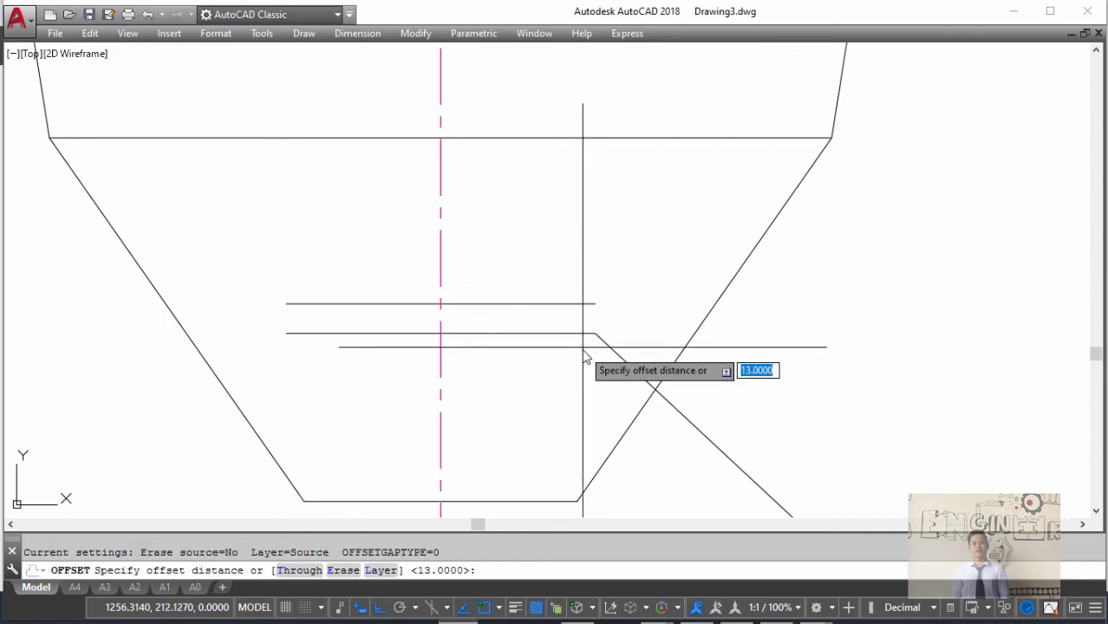
text(13)
key(Return)
click(611, 348)
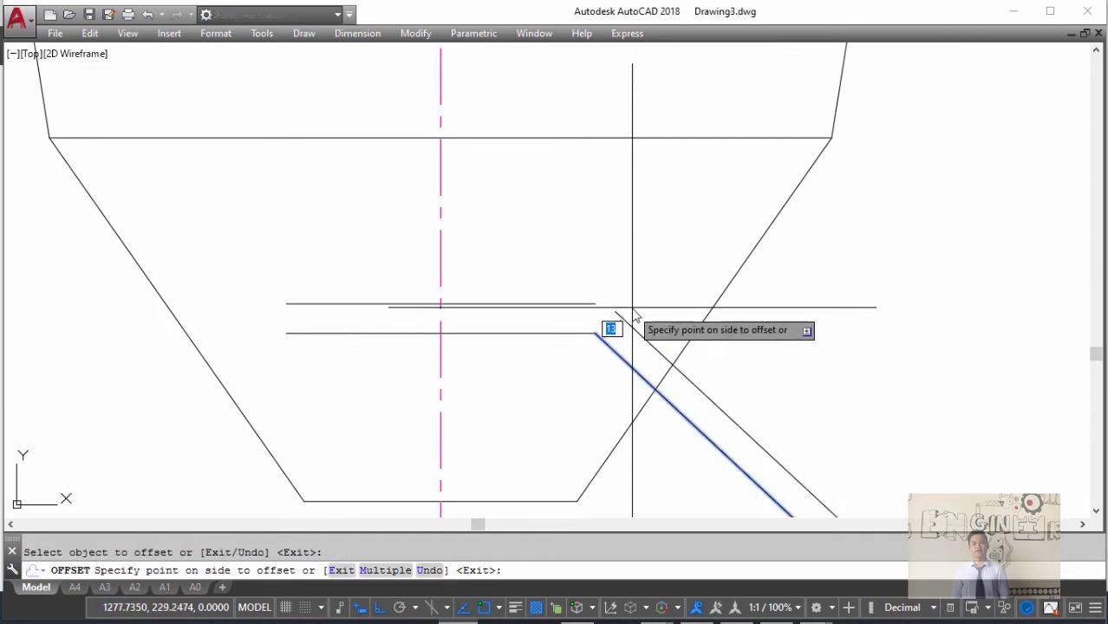
click(630, 303)
key(Escape)
- Offset the magenta centre line 156/2 (78) units to the right, after checking the reference image
key(alt+Tab)
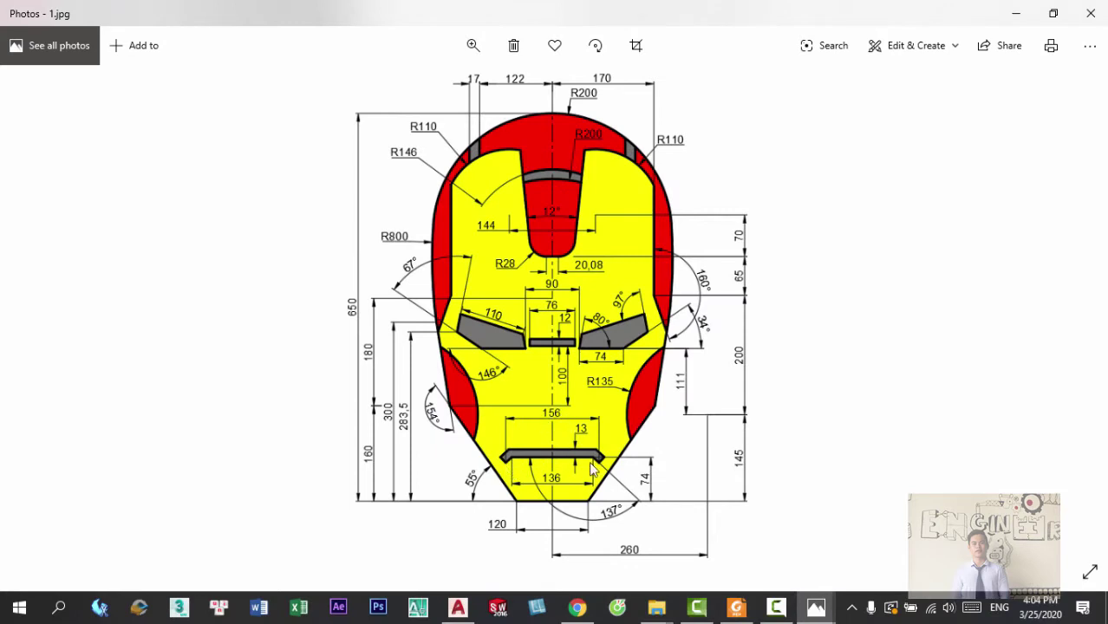
key(alt+Tab)
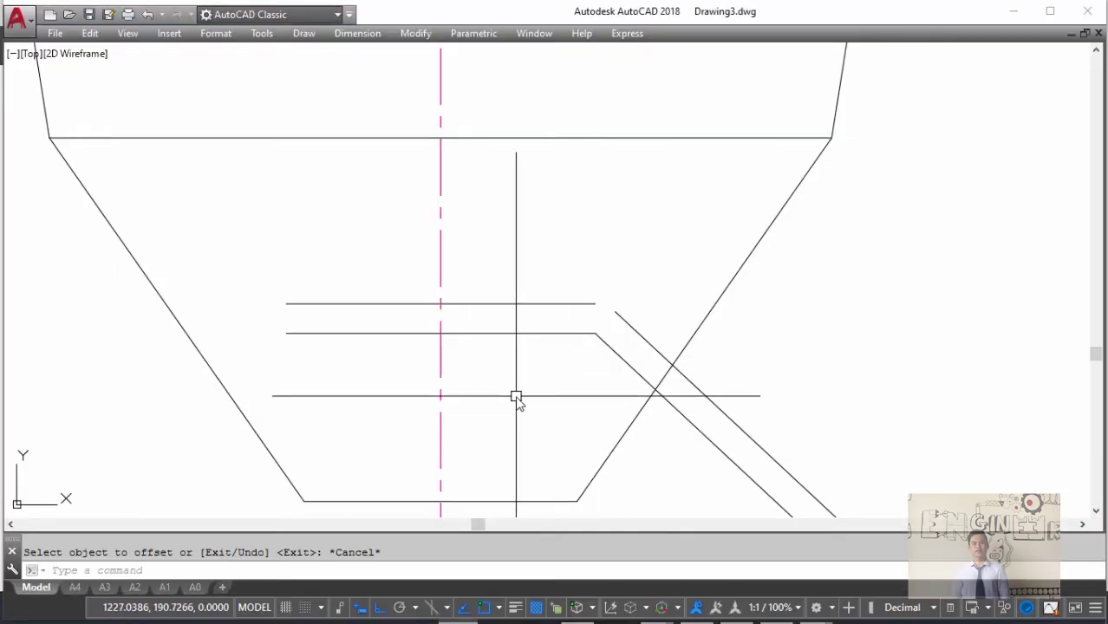
key(Return)
key(alt+Tab)
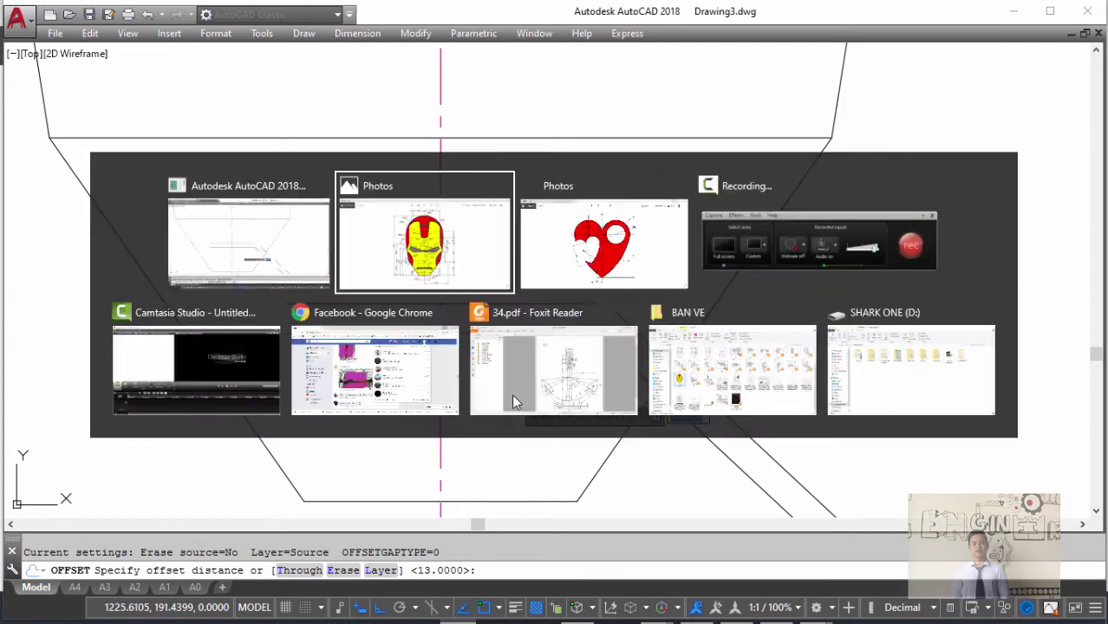
key(alt+Tab)
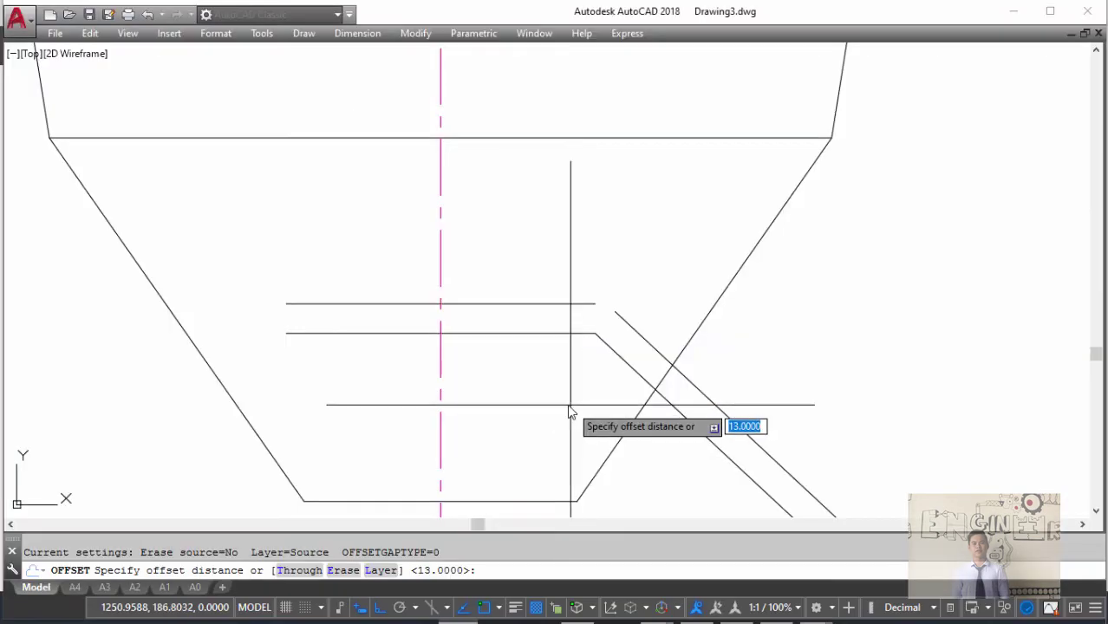
key(Escape)
text(156/2)
key(Return)
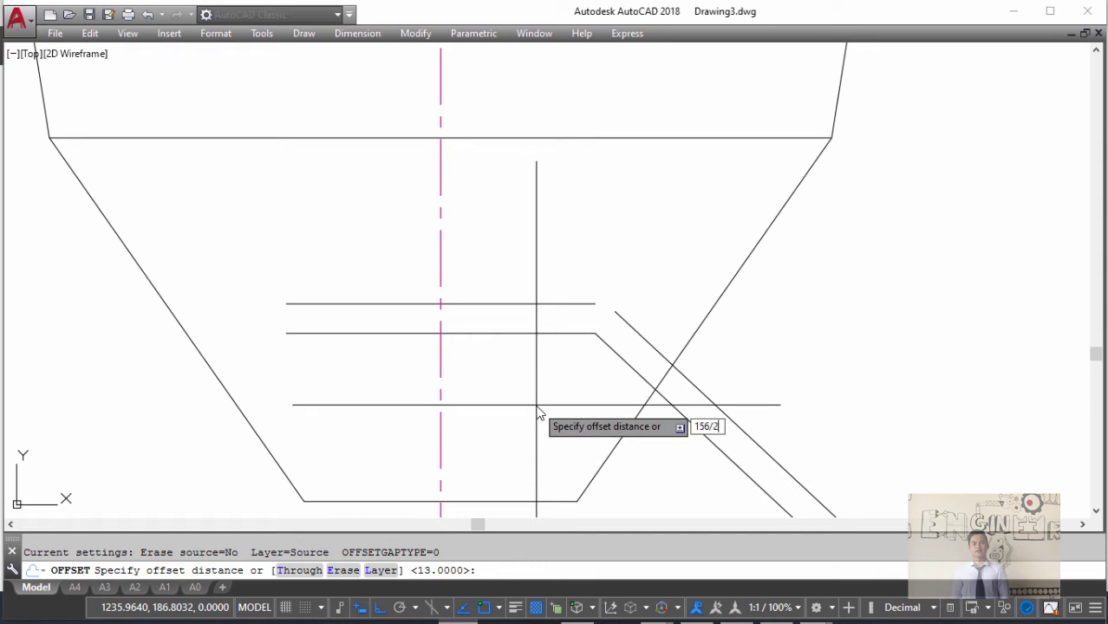
key(Return)
click(440, 371)
click(618, 368)
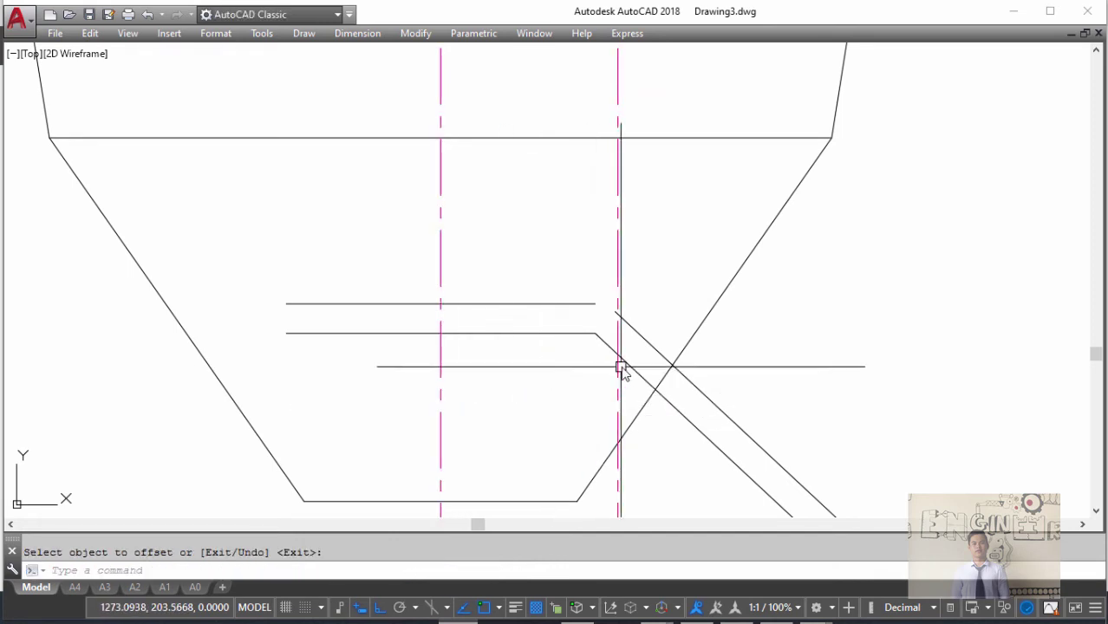
key(Return)
text(tr)
key(Return)
key(Return)
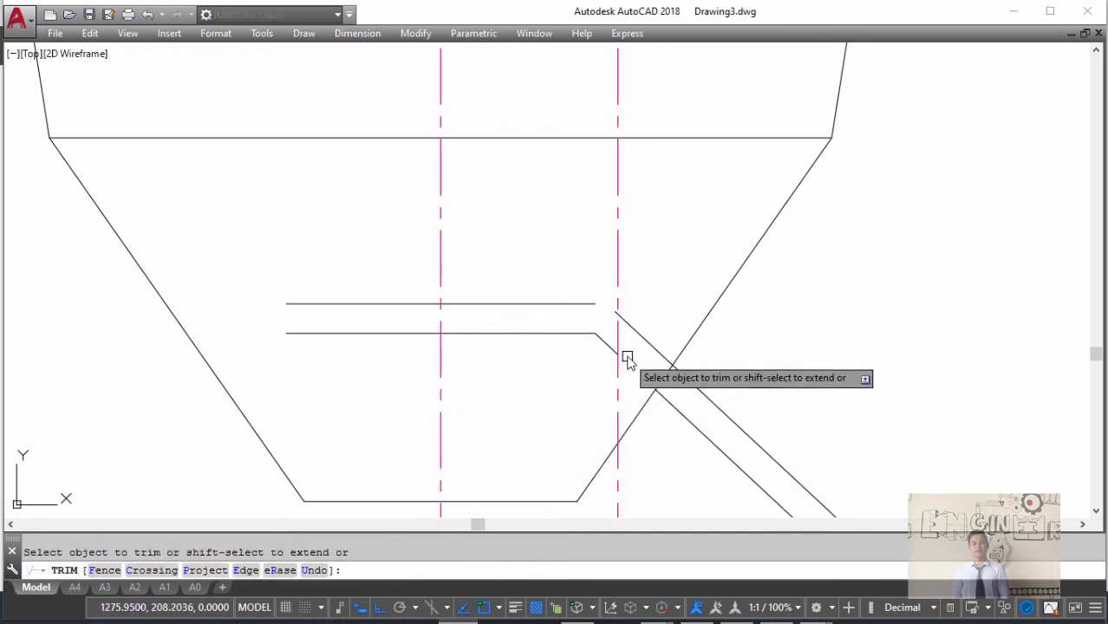
- Delete the unneeded lower diagonal and draw the short closing segment at the slot's right end
key(Escape)
click(659, 397)
key(Delete)
middle_drag(630, 363, 613, 368)
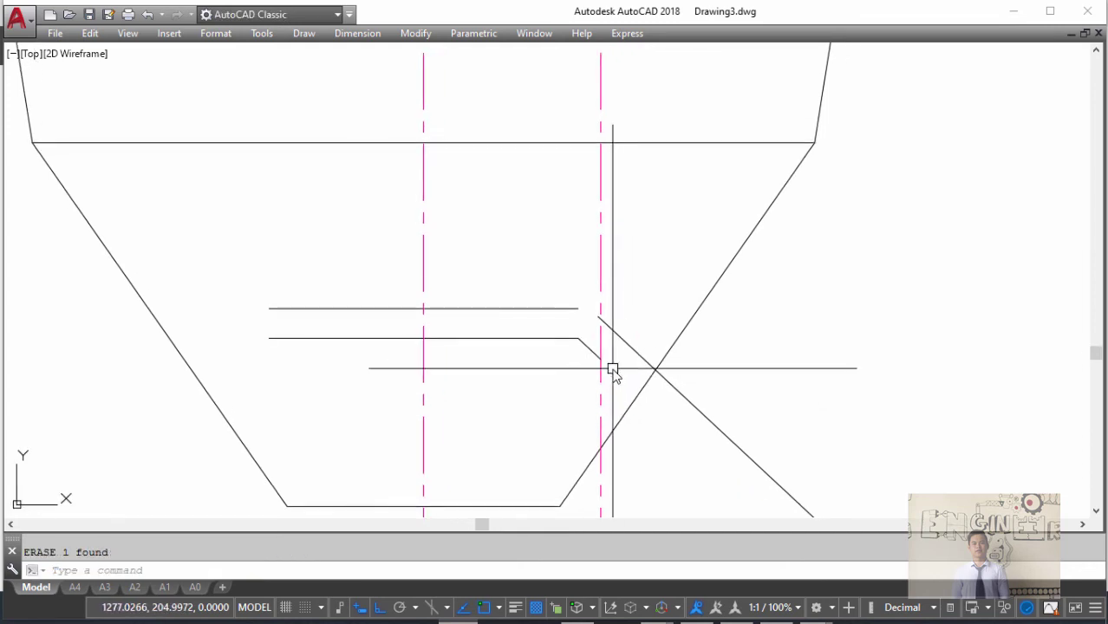
text(l)
key(Return)
click(604, 364)
scroll(613, 349, up, 2)
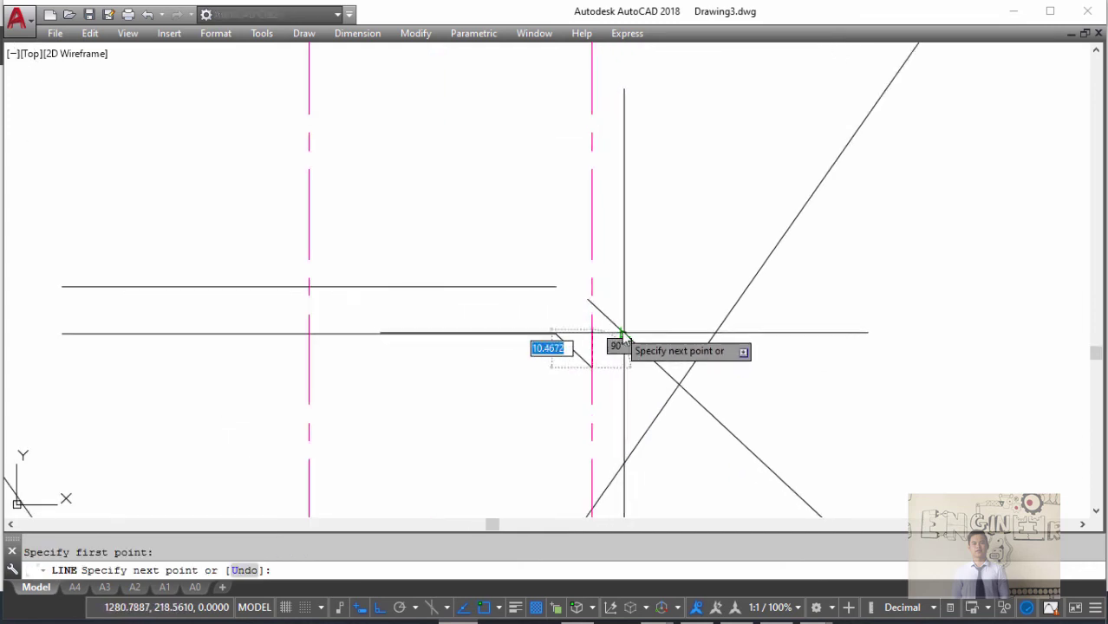
click(622, 333)
key(Return)
- Match the new segment to the diagonal's solid black style and make that layer current
text(ma)
key(Return)
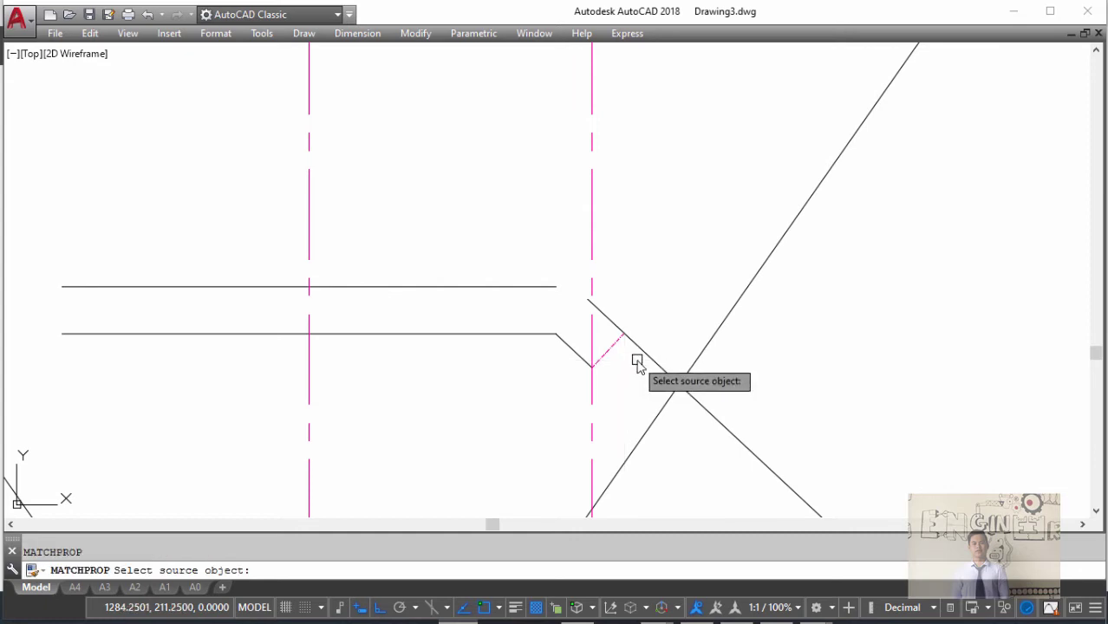
click(629, 336)
click(613, 346)
key(Escape)
text(laymcur)
key(Return)
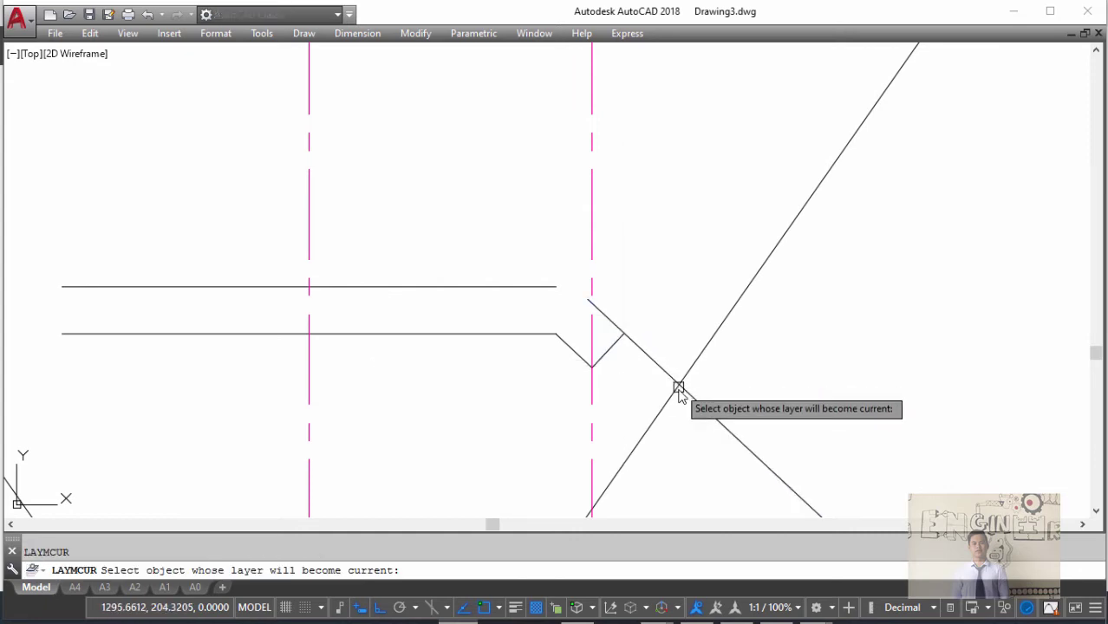
click(677, 389)
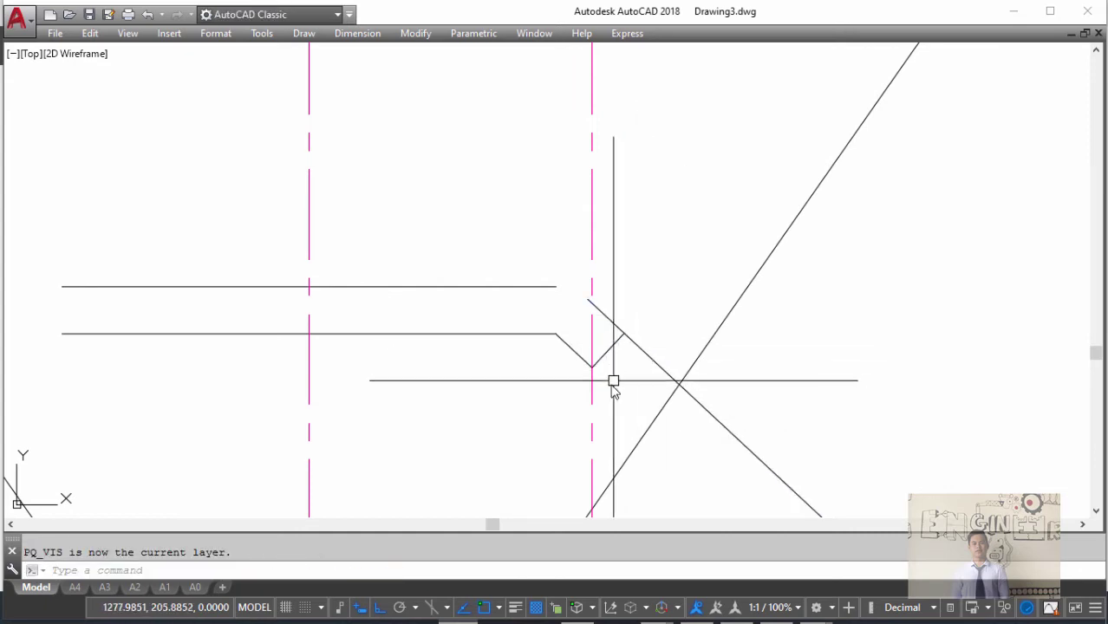
- Fillet the top slot line into the upper diagonal to close the right corner
text(tr)
key(Return)
key(Return)
key(Escape)
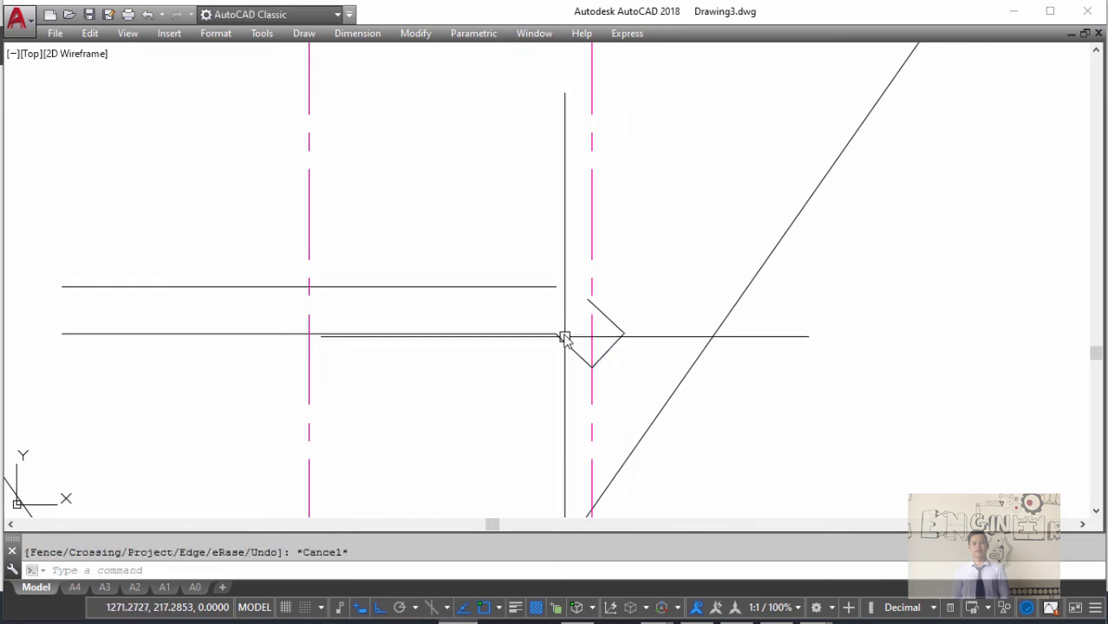
text(f)
key(Return)
click(603, 317)
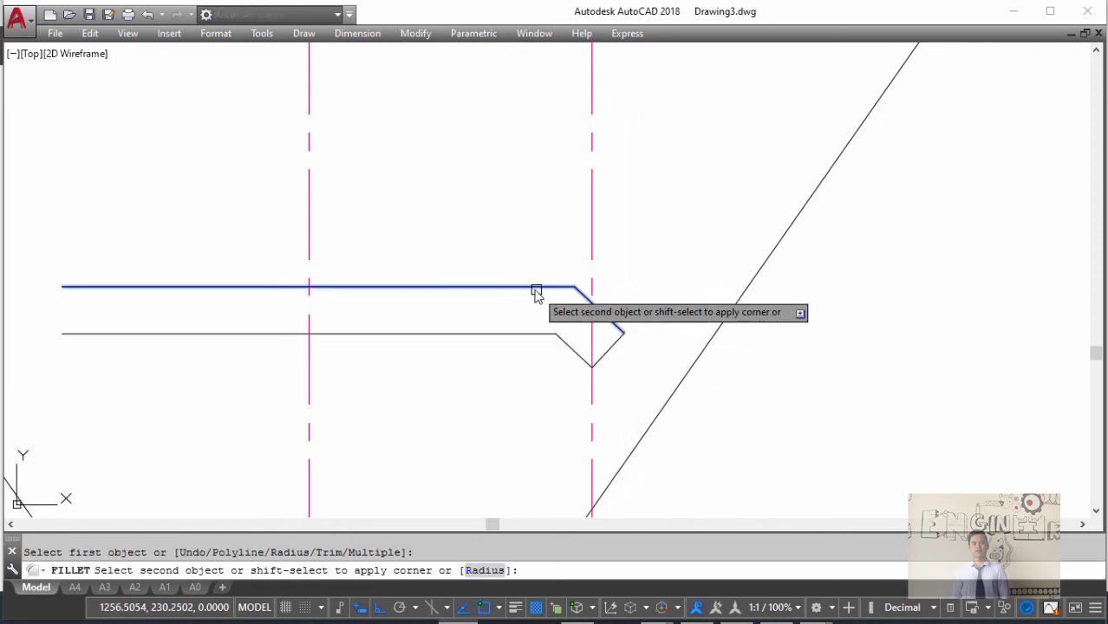
click(532, 288)
key(Escape)
- Mirror the angled slot end about the helmet centre line, keeping the original
click(642, 357)
click(578, 345)
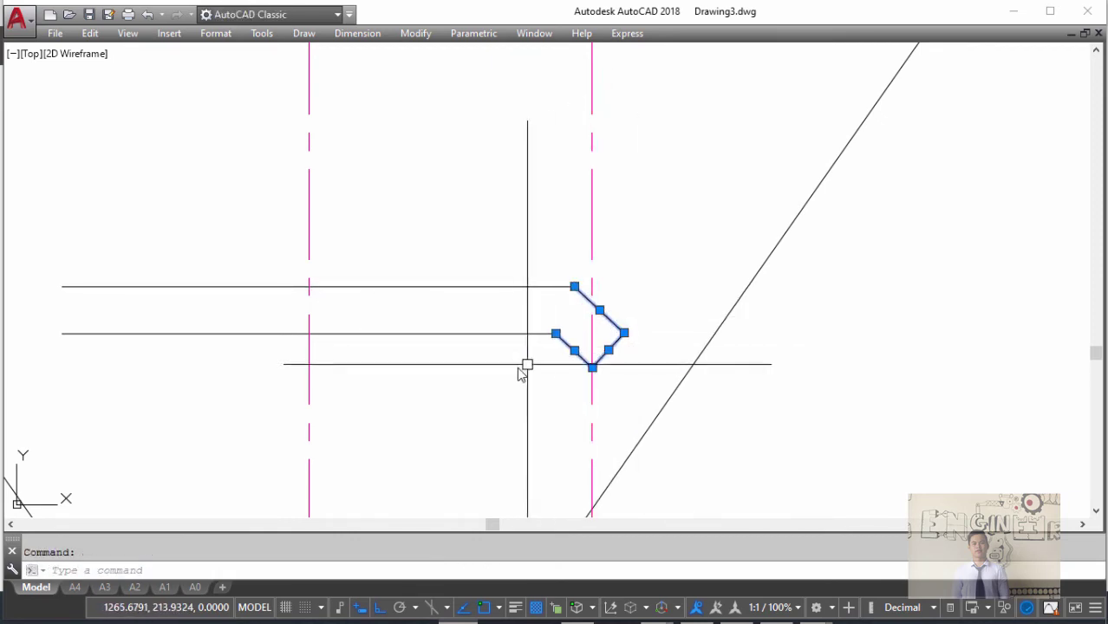
text(mi)
key(Return)
click(308, 410)
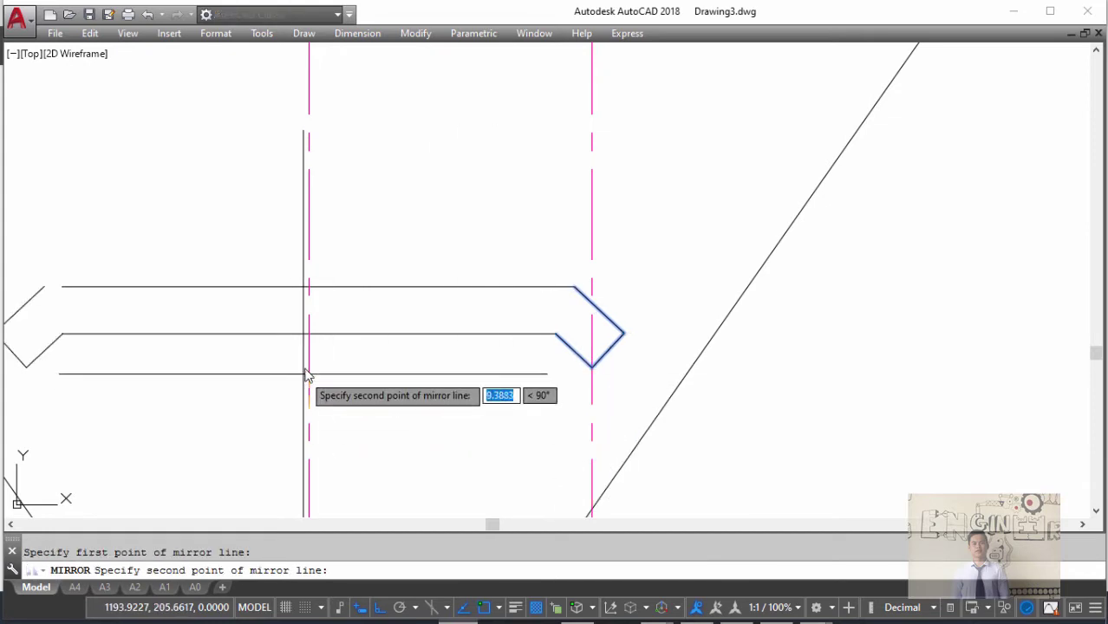
click(307, 377)
key(Return)
- Fillet the top slot line at the left end to close that corner
middle_drag(309, 377, 426, 359)
text(f)
key(Return)
click(351, 249)
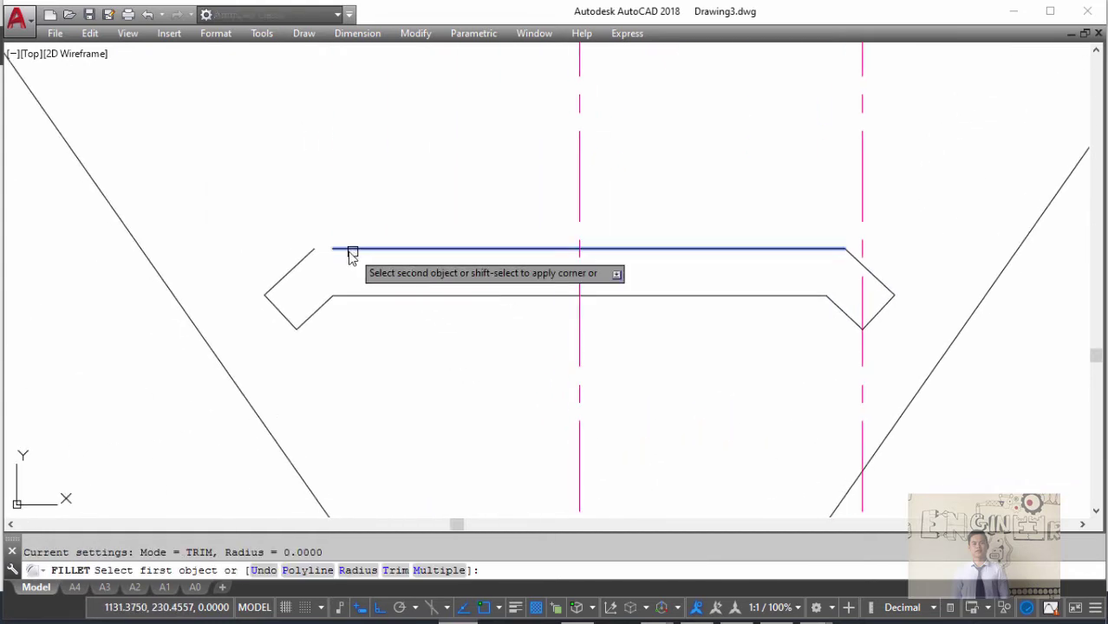
click(309, 255)
key(Escape)
- Delete the helper offset centre line and switch back to the reference image
scroll(468, 286, down, 5)
click(563, 247)
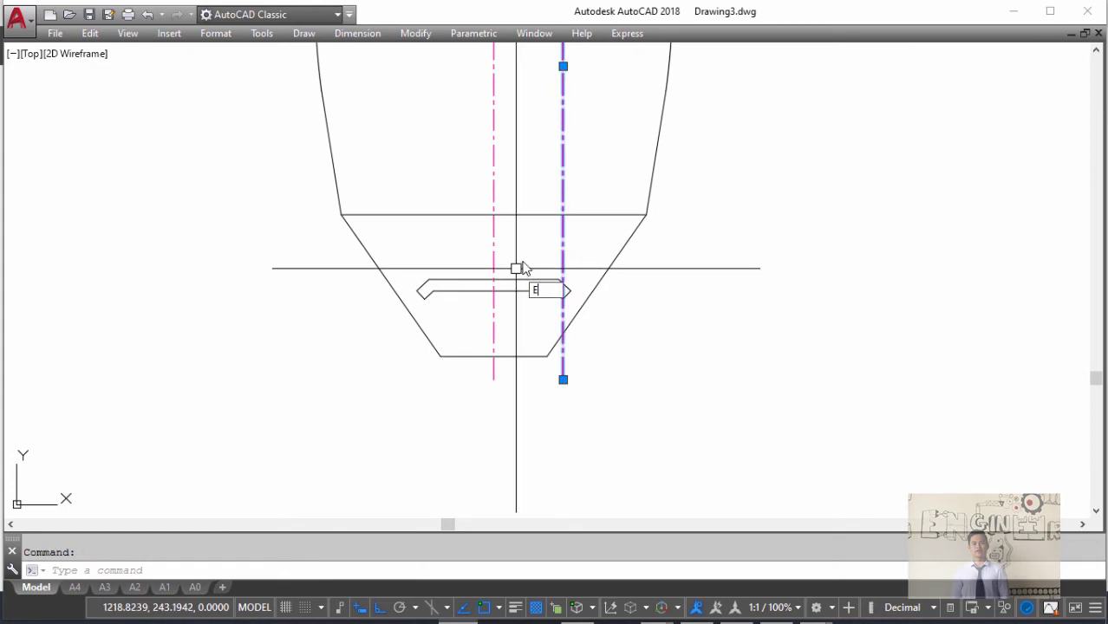
key(Delete)
key(alt+Tab)
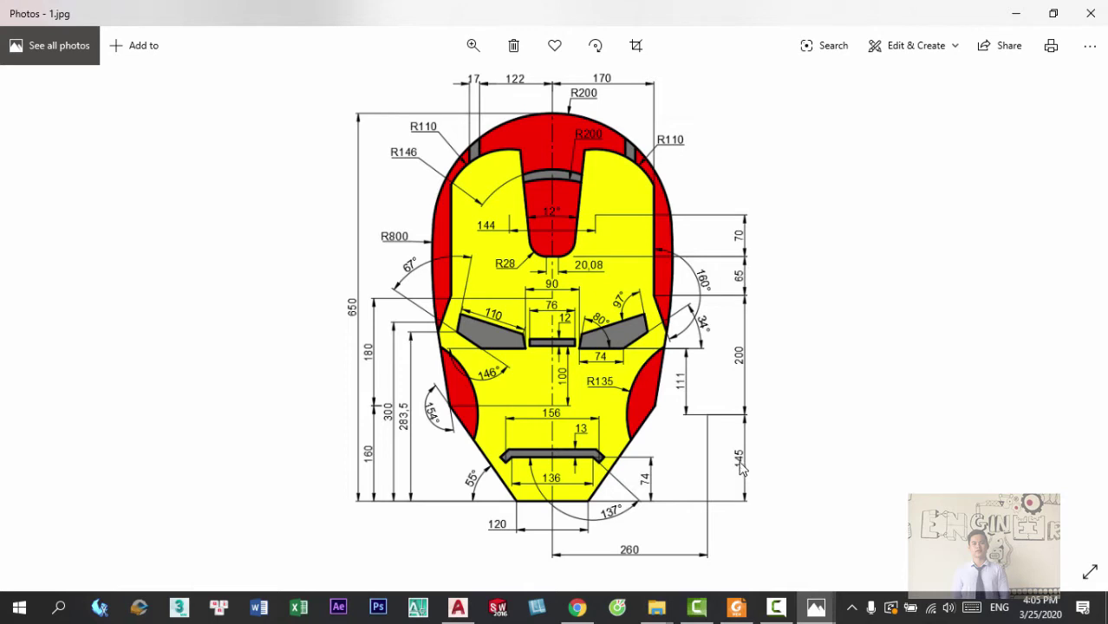
- Draw a radius-135 circle centred 145 up and 260 right of the jaw's bottom centre
key(alt+Tab)
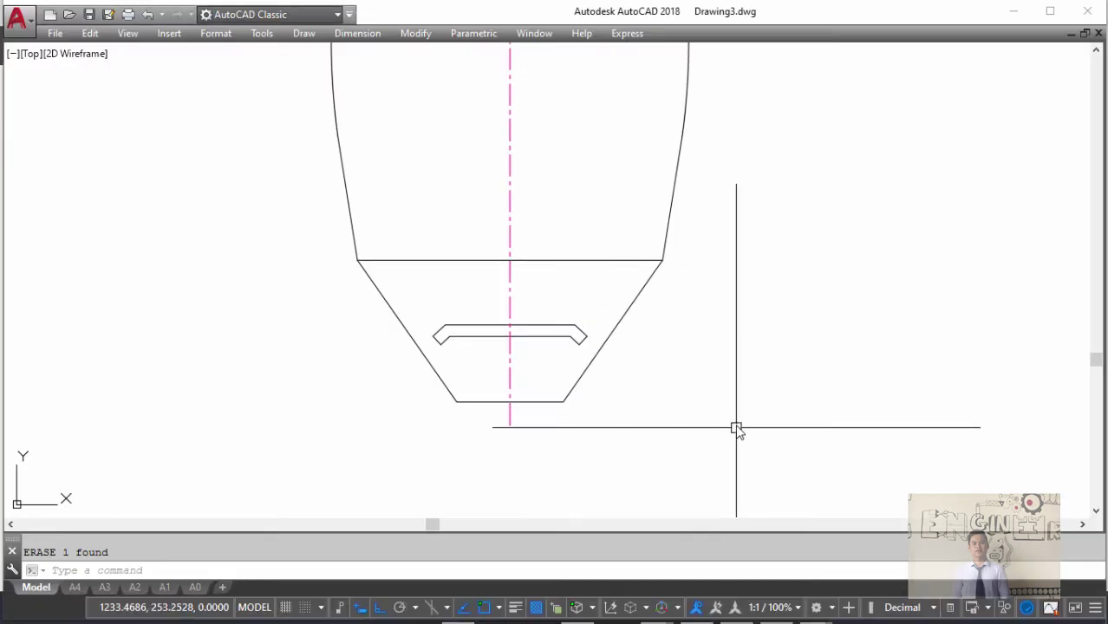
text(c)
key(Return)
text(tk)
key(Return)
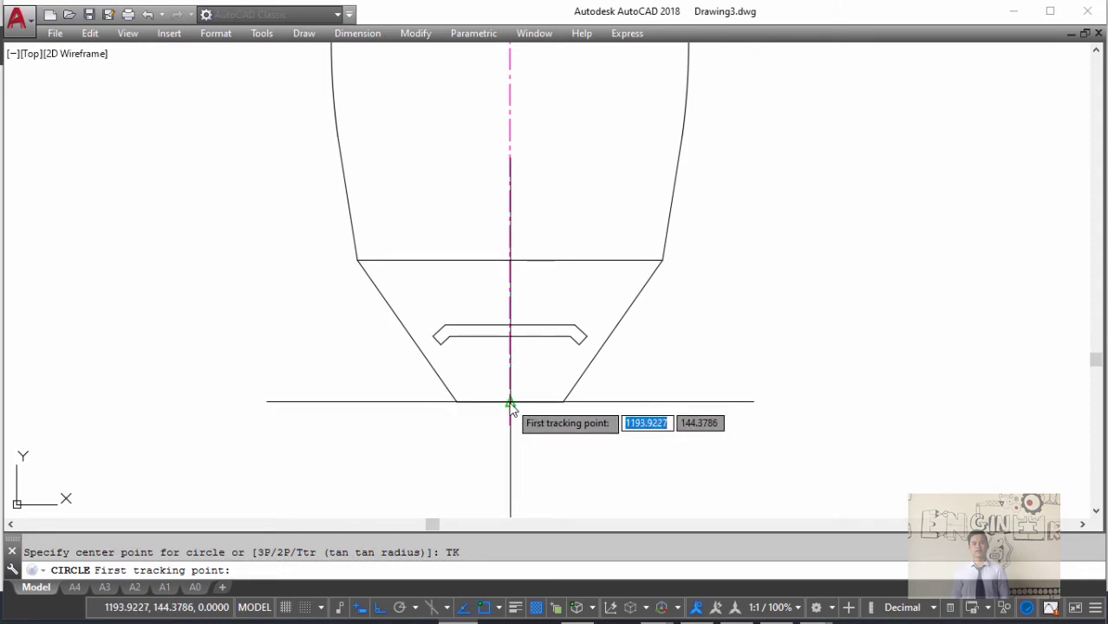
click(509, 402)
text(145)
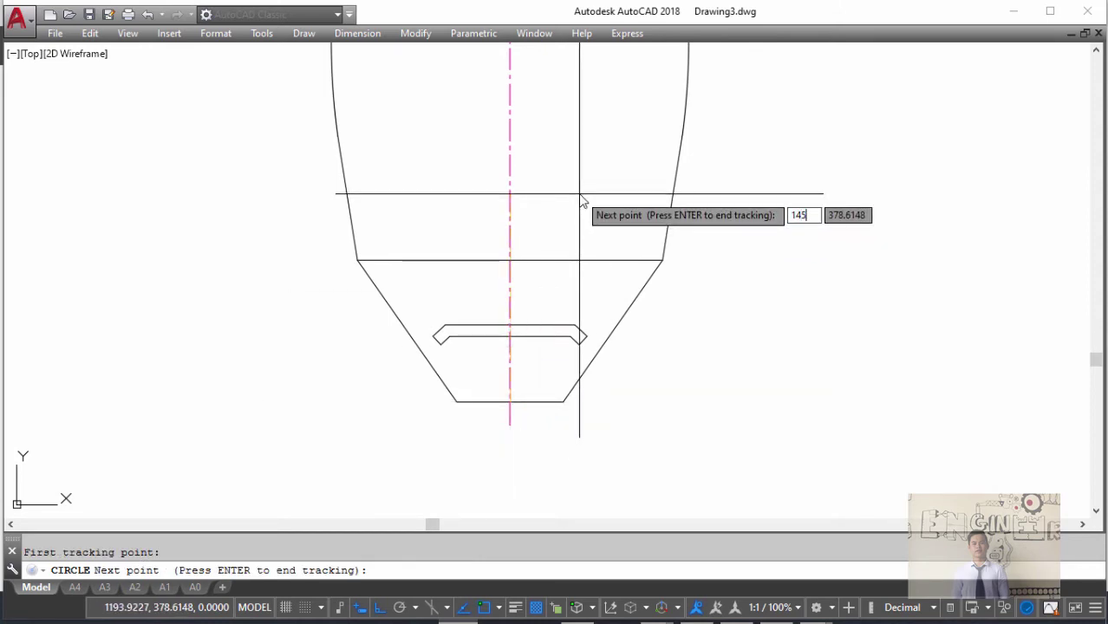
key(Return)
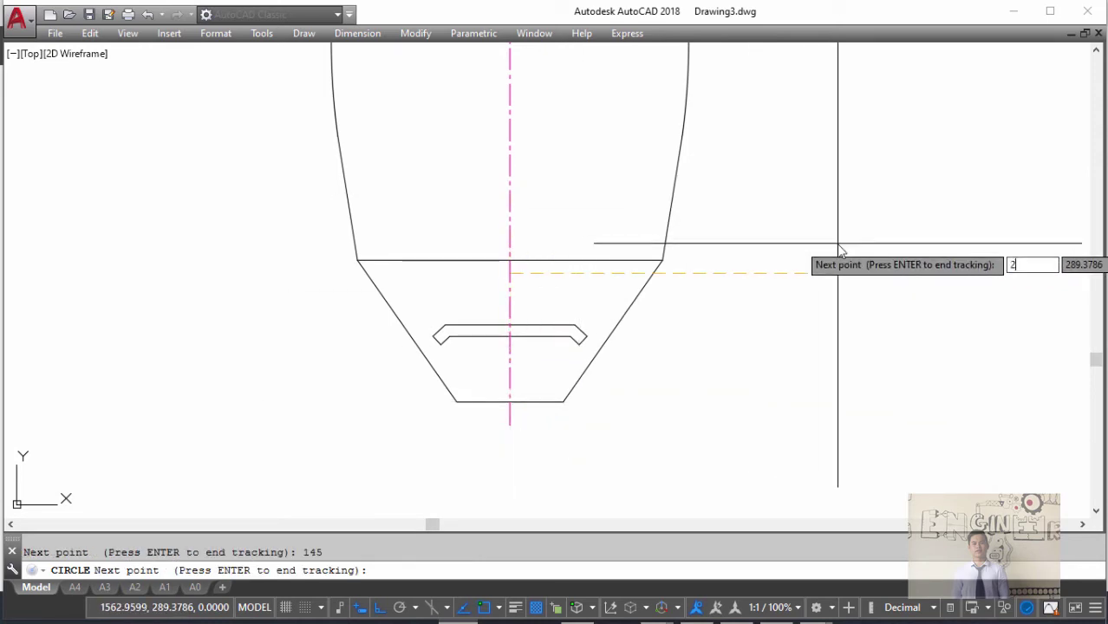
text(60)
key(Return)
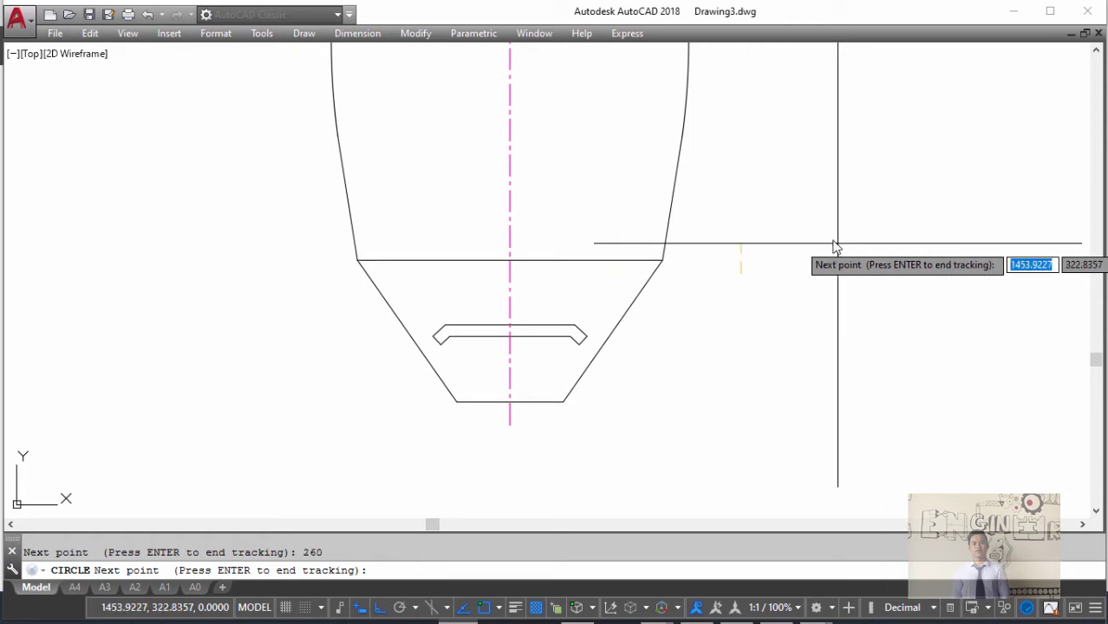
key(Return)
key(alt+Tab)
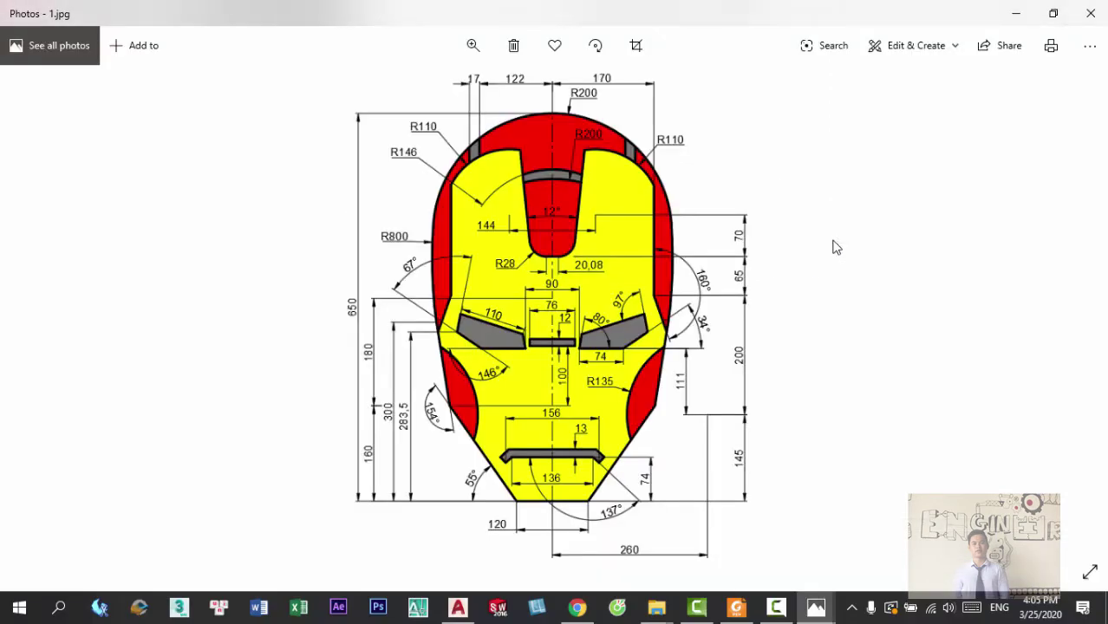
key(alt+Tab)
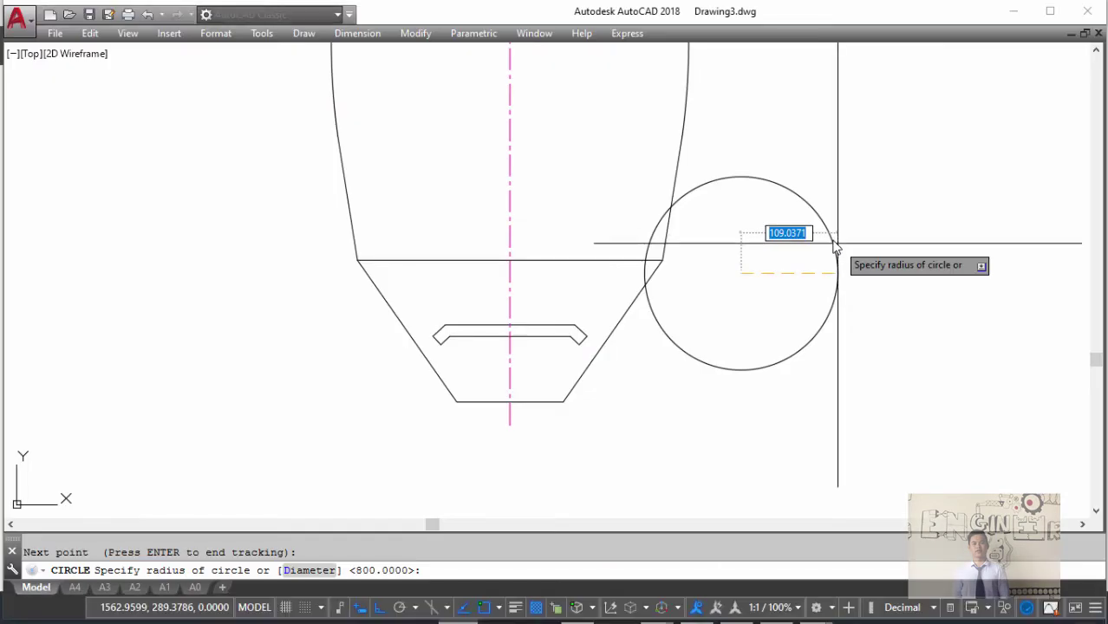
text(135)
key(Return)
- Trim the circle down to the cheek arc and mirror it about the centreline
middle_drag(736, 266, 725, 297)
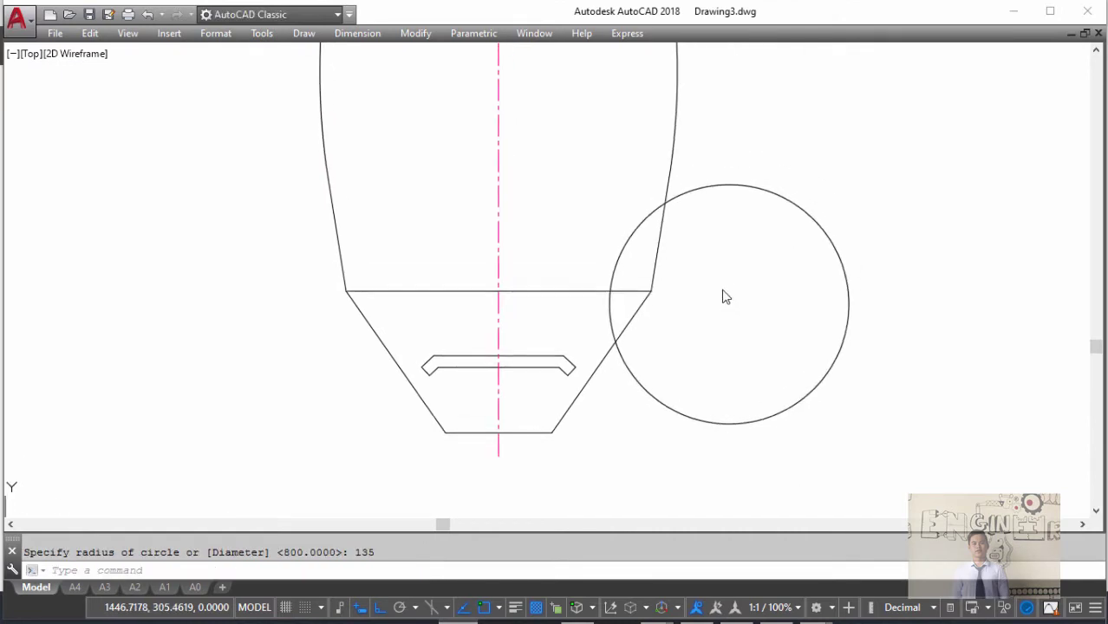
text(tr)
key(Return)
key(Return)
click(685, 198)
key(Escape)
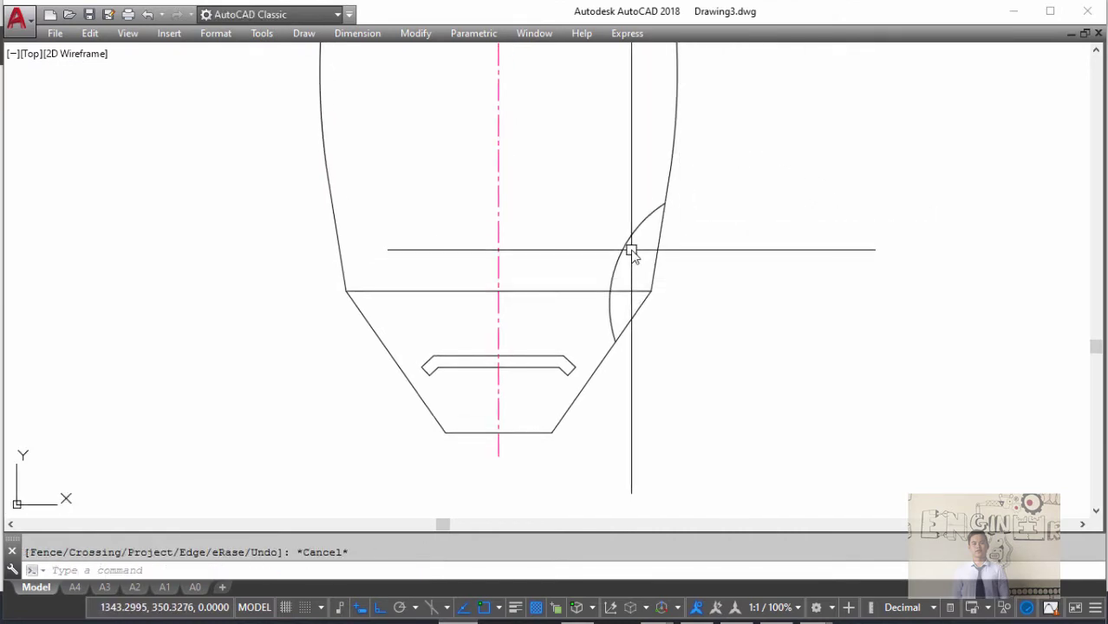
drag(631, 247, 611, 218)
text(MI)
key(Return)
click(499, 272)
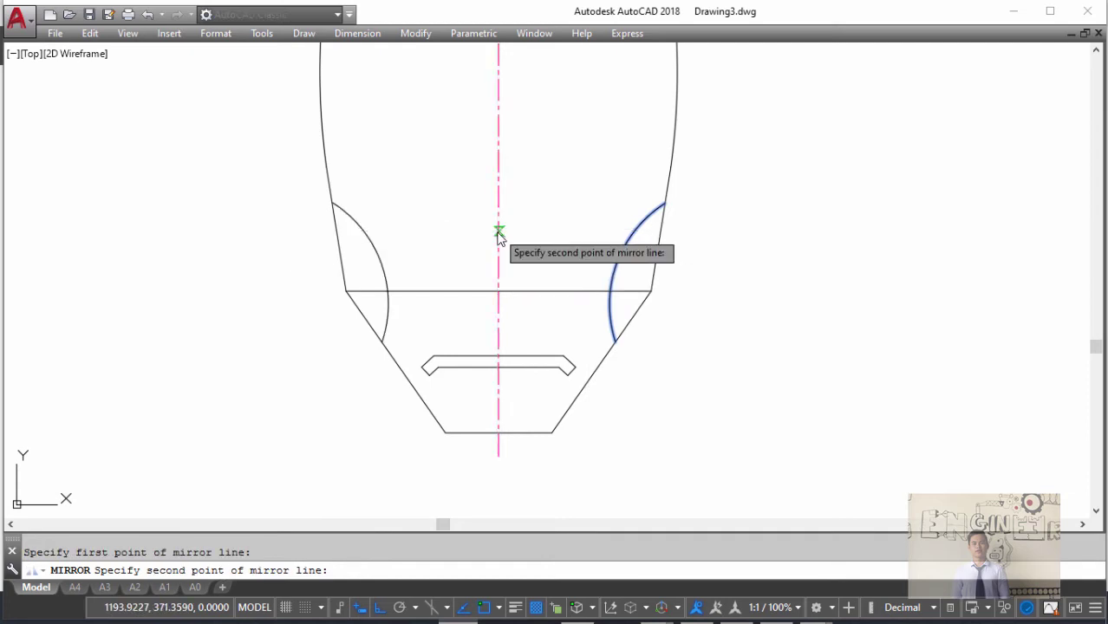
click(499, 230)
- Finish mirroring the cheek arc to the left side, keeping the original arc
scroll(500, 230, down, 4)
middle_drag(534, 230, 572, 260)
key(alt+Tab)
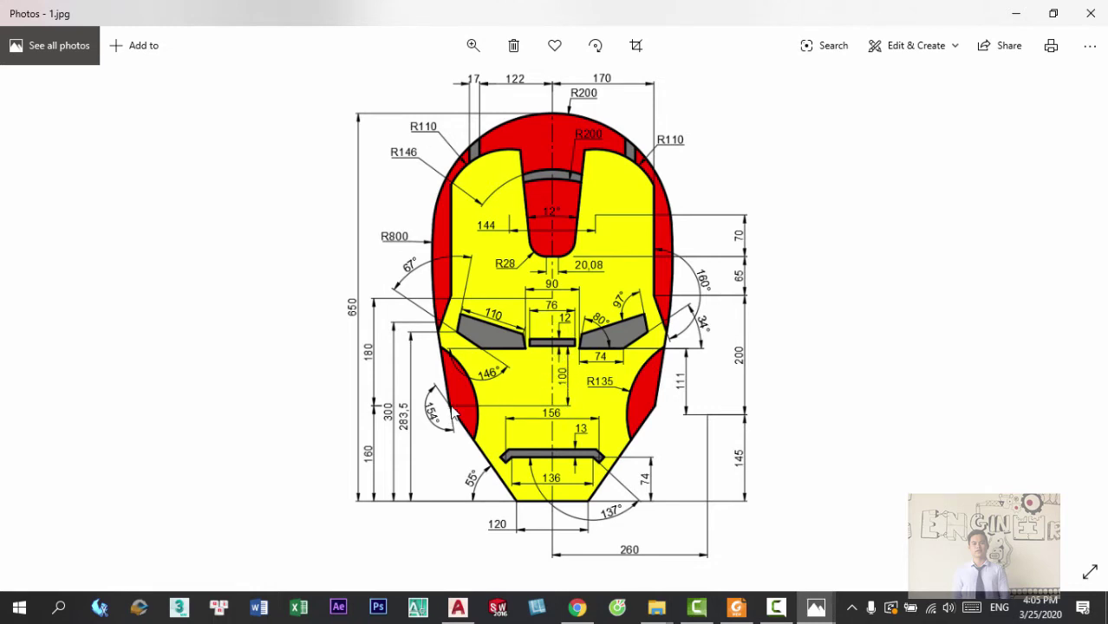
key(alt+Tab)
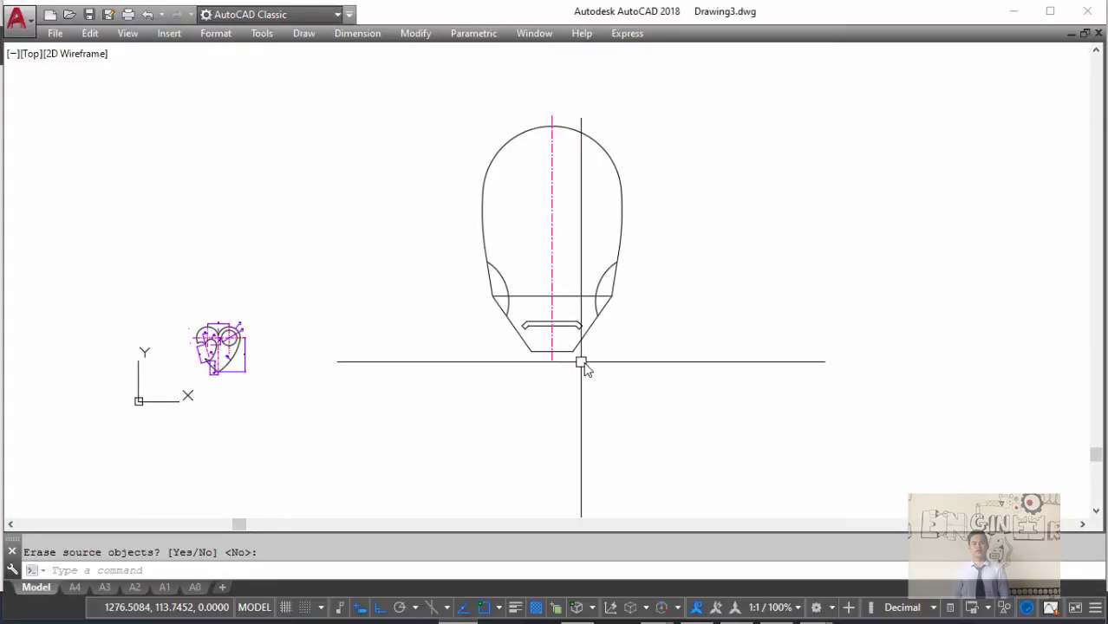
scroll(581, 359, up, 3)
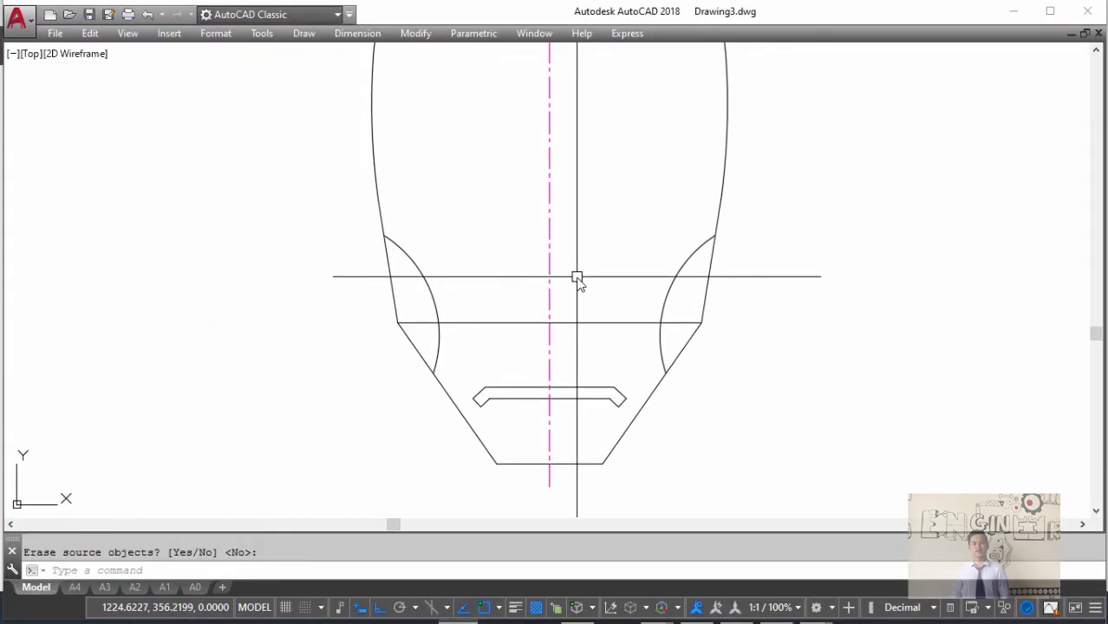
key(Return)
- Draw a 76 by 12 rectangle starting from the centreline
text(rec)
key(Return)
click(549, 322)
text(7)
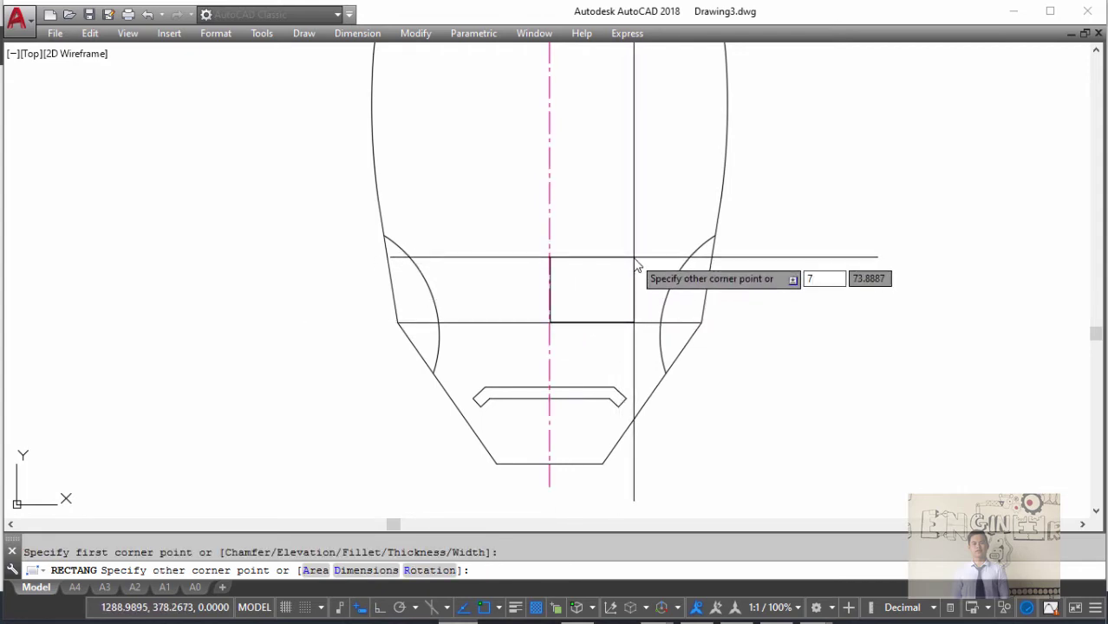
text(6)
key(Tab)
text(2)
key(Return)
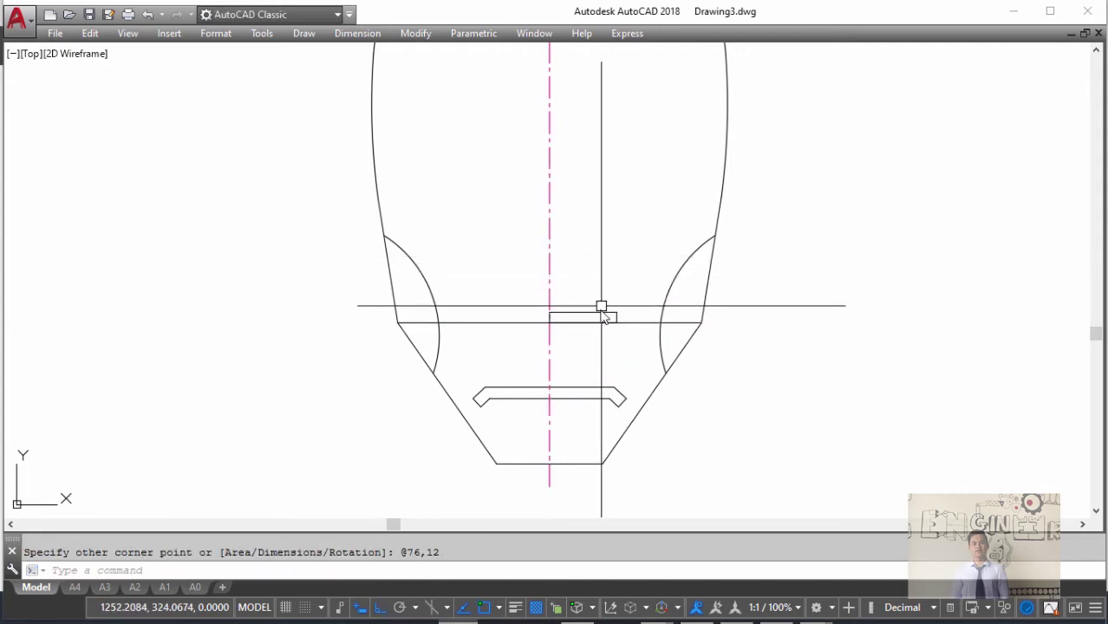
- Centre the rectangle on the centreline by its midpoint and raise it 100 units
click(598, 313)
text(M)
key(Return)
click(582, 322)
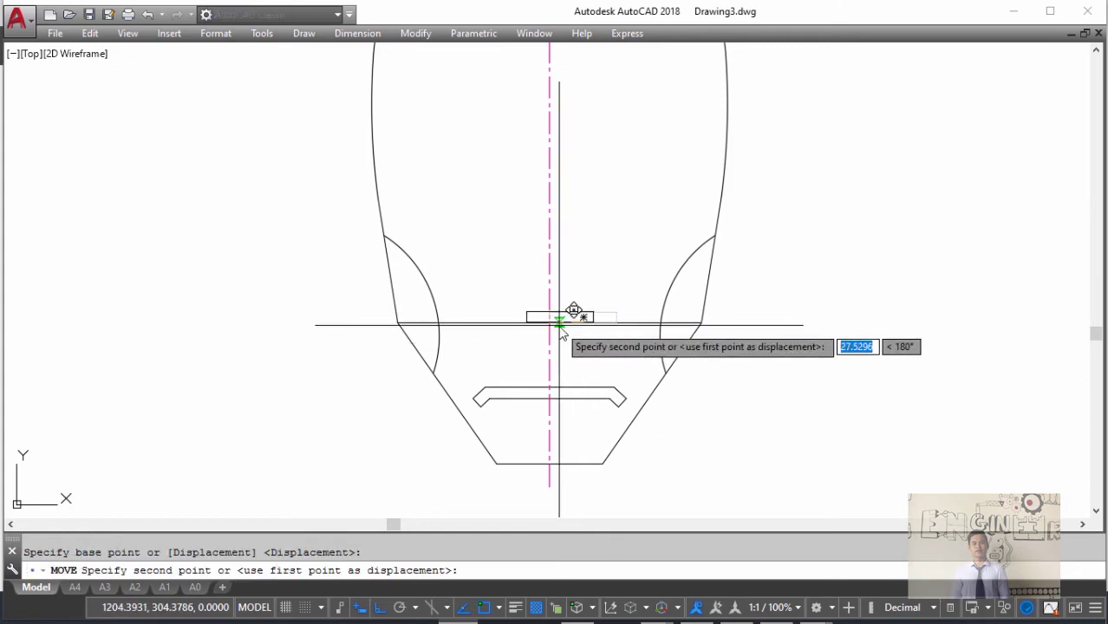
click(548, 322)
key(Return)
click(617, 244)
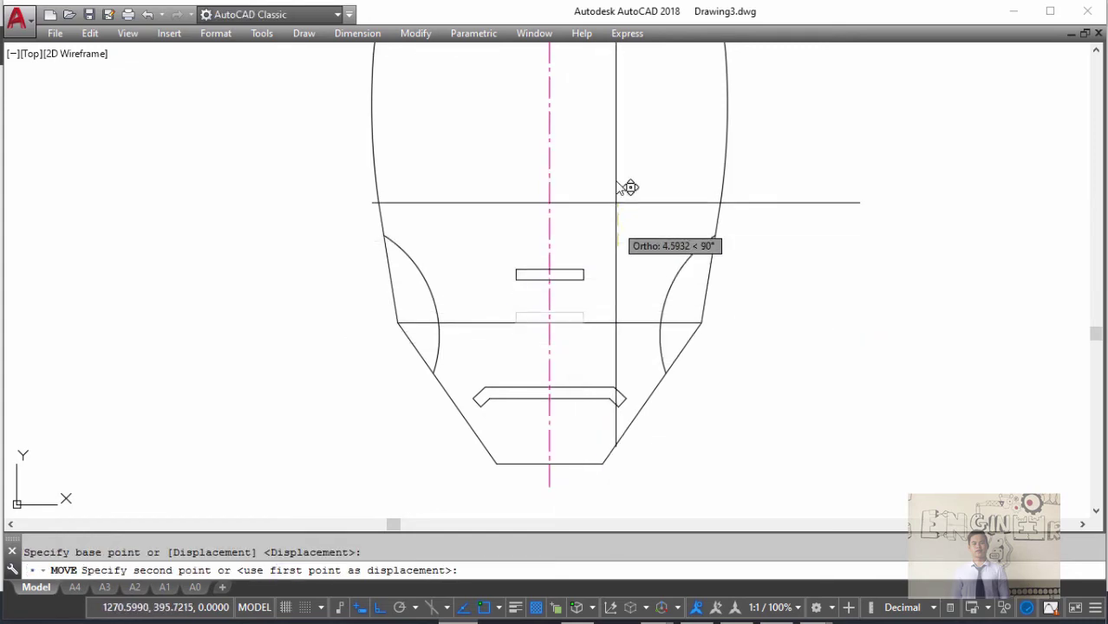
text(100)
key(Return)
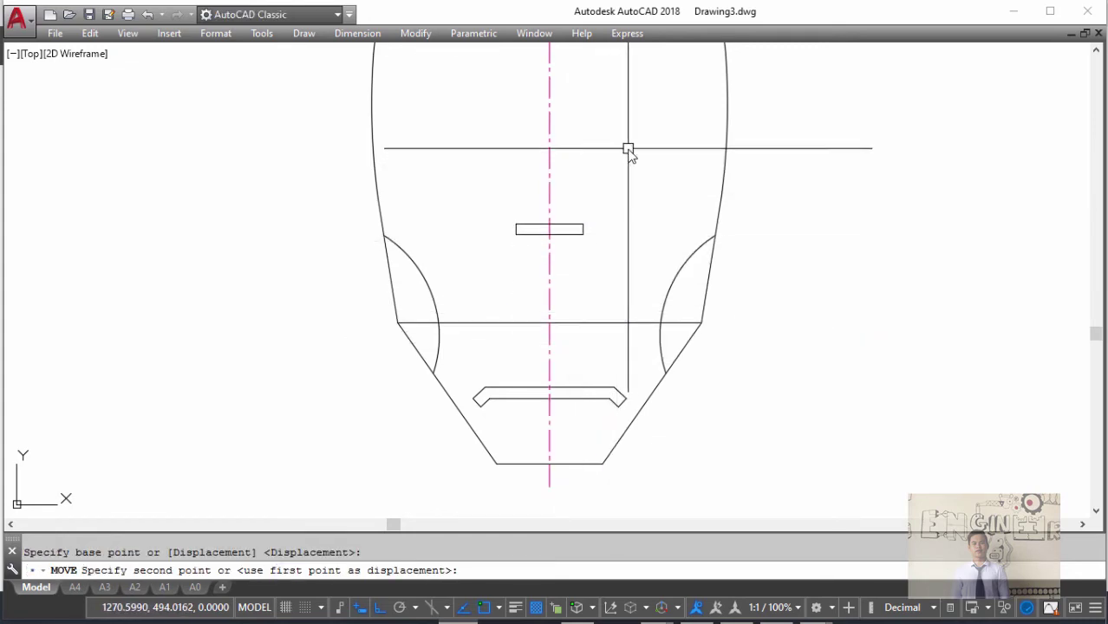
key(alt+Tab)
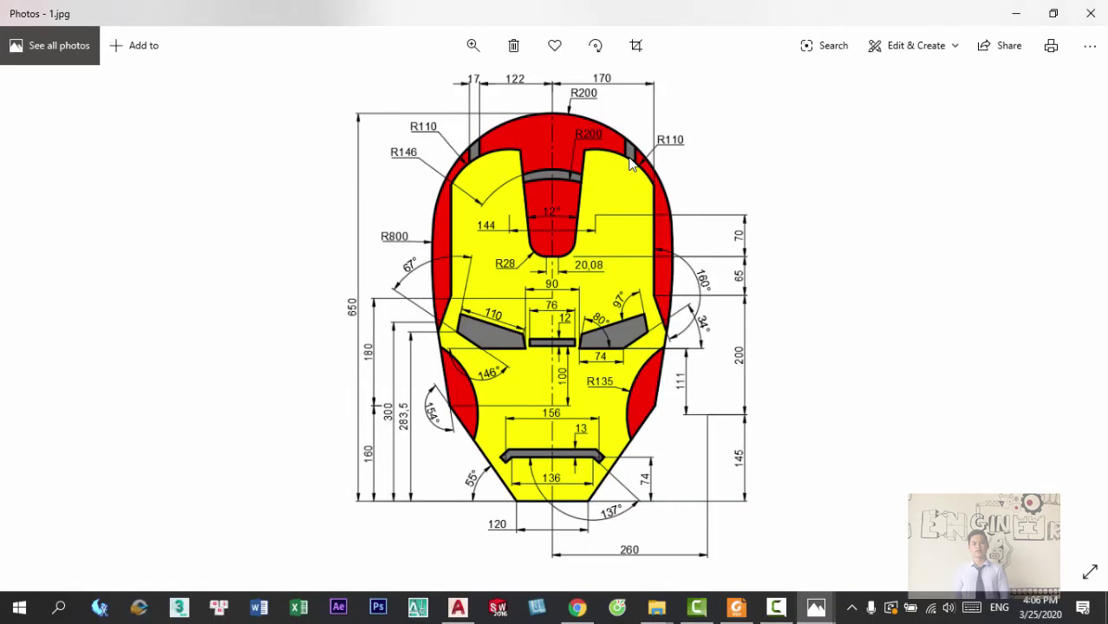
key(alt+Tab)
key(alt+Tab)
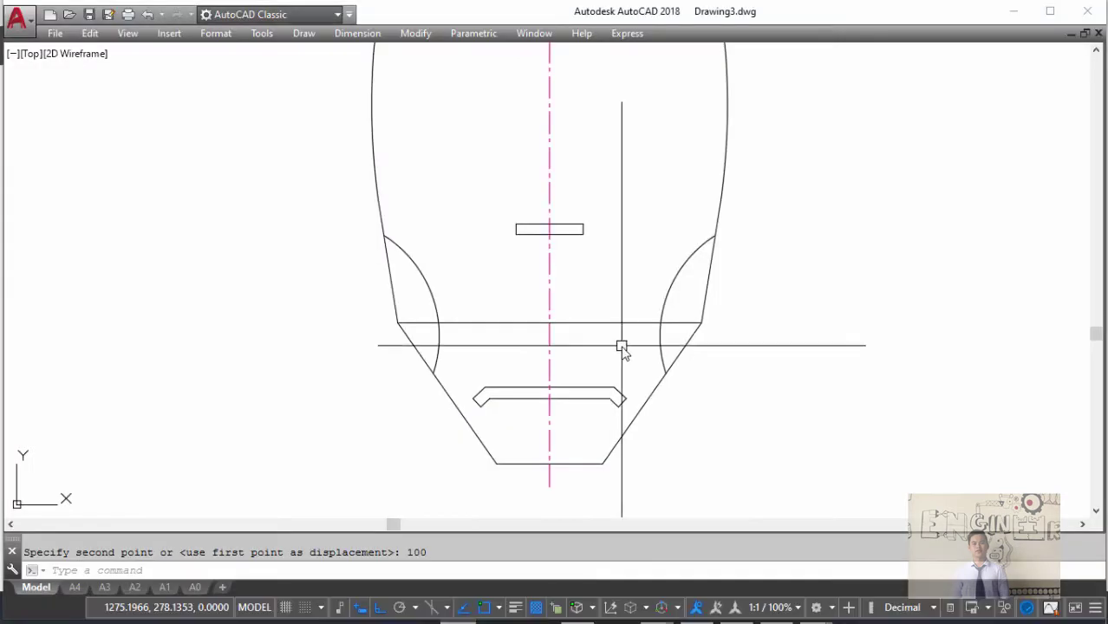
- Offset the centreline 45 units to the right
text(45)
key(Return)
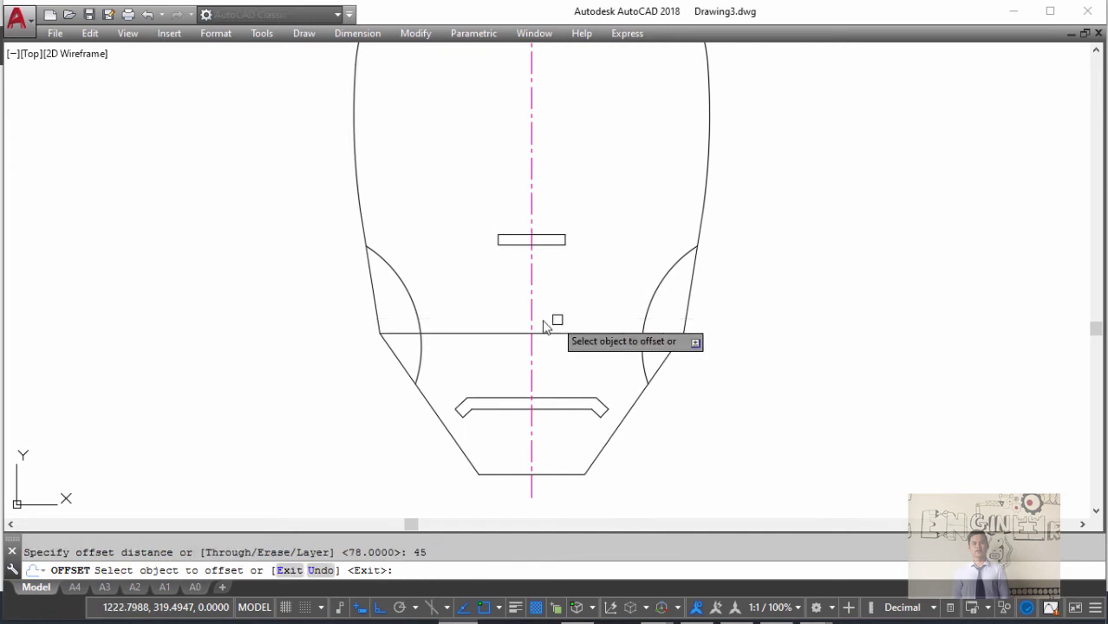
click(532, 284)
click(605, 293)
key(Return)
middle_drag(605, 293, 650, 293)
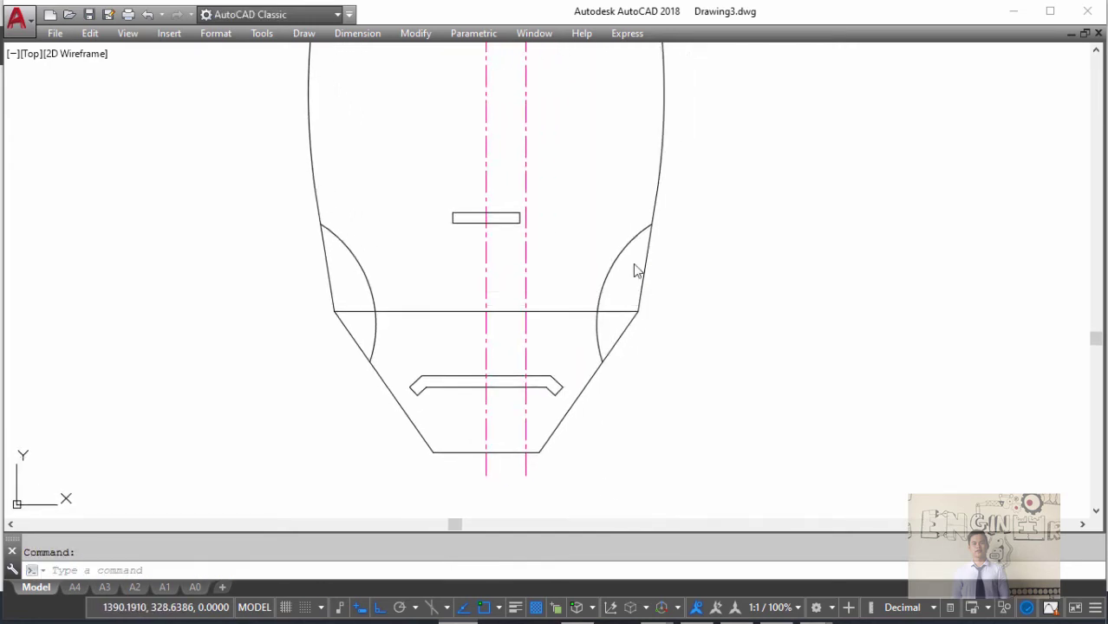
- Draw 111-unit construction lines from the cheek arc's centre to the offset centreline, then delete the vertical one
text(l)
key(Return)
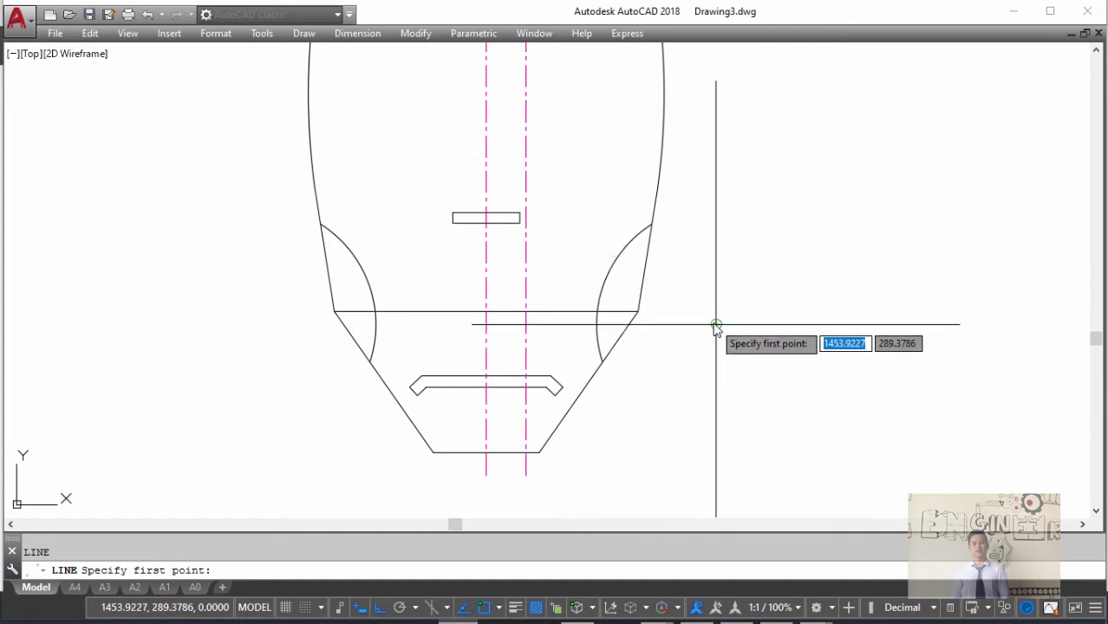
click(716, 325)
text(111)
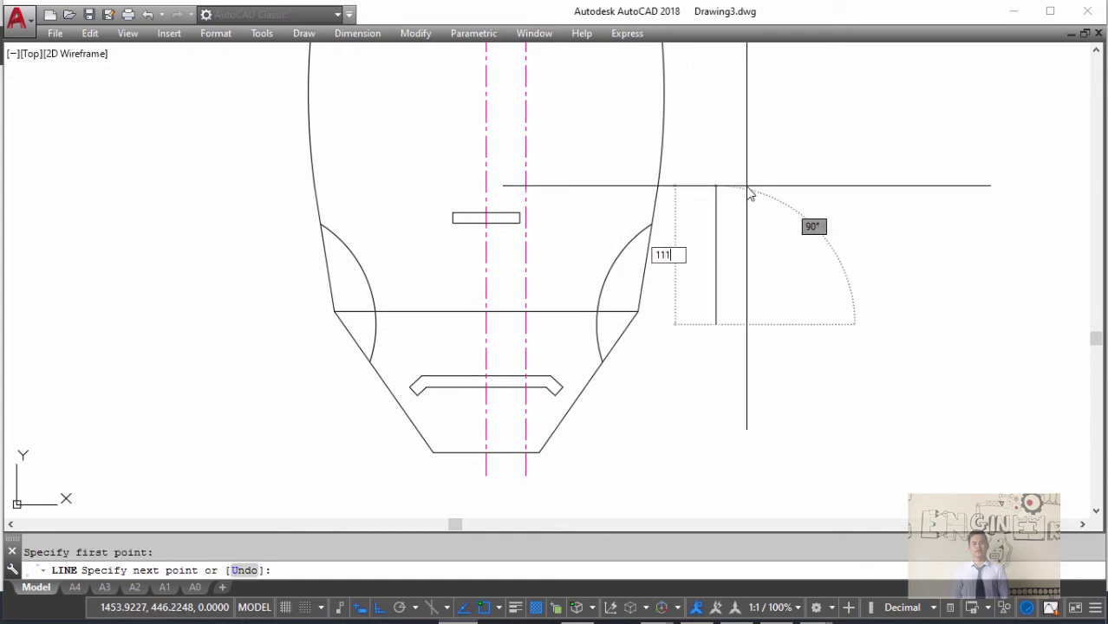
key(Return)
scroll(526, 224, up, 2)
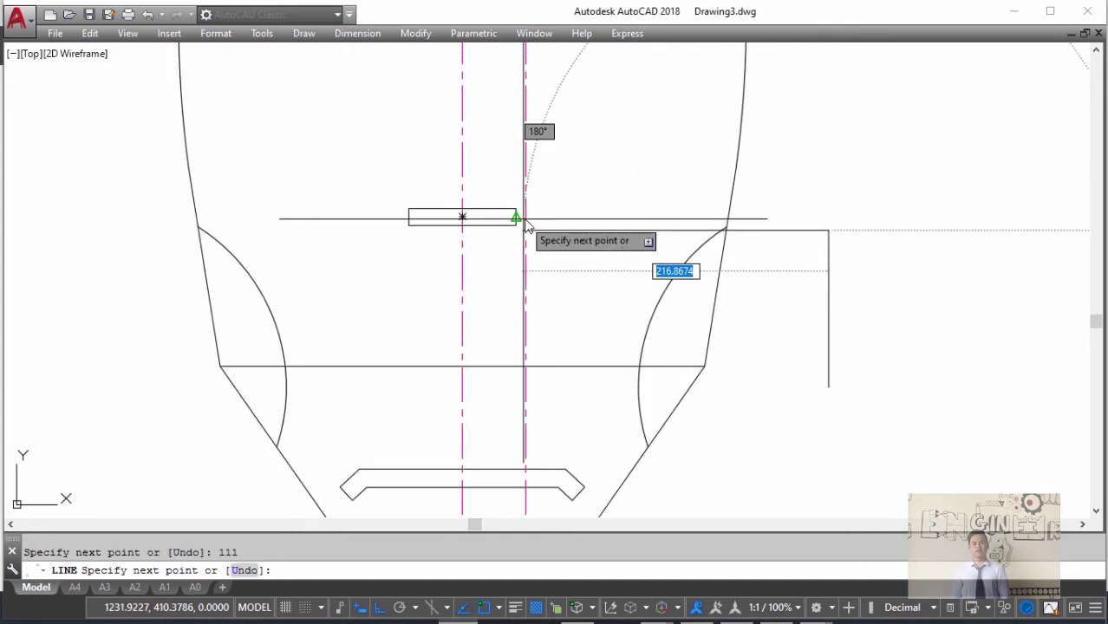
click(525, 231)
key(Escape)
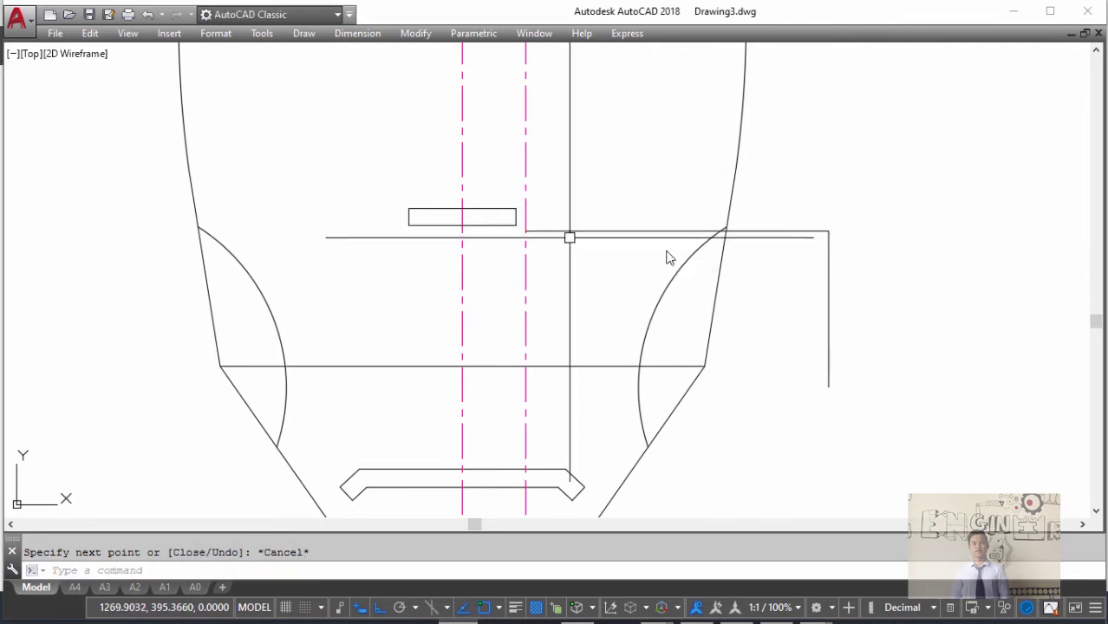
drag(844, 293, 798, 272)
key(Delete)
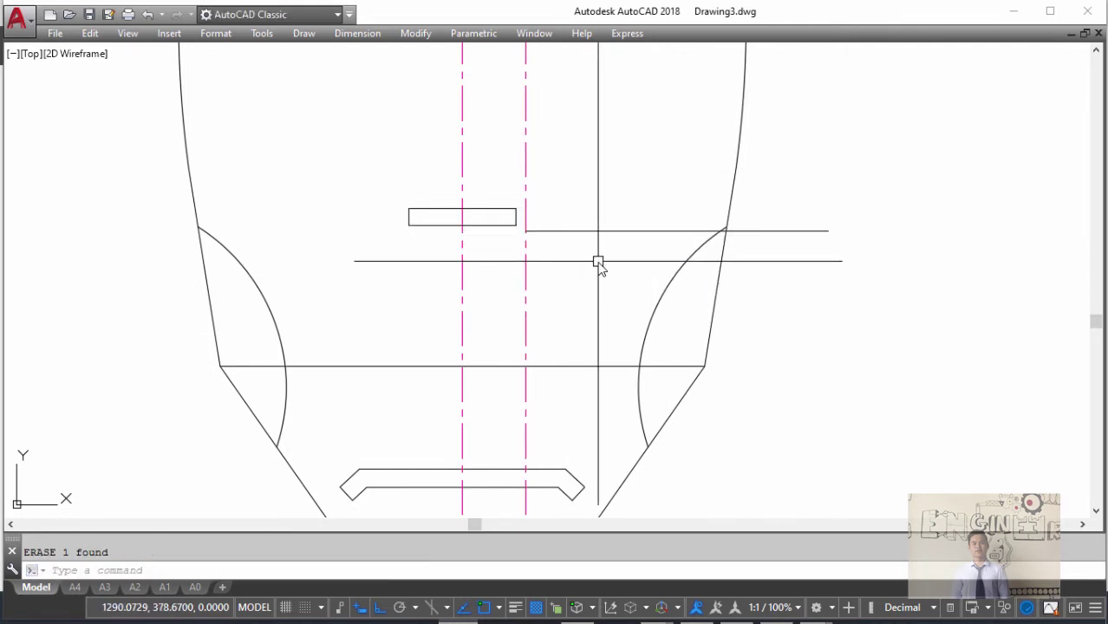
- Draw a 70-unit line right from the offset centreline and delete the long horizontal helper
text(l)
key(Return)
click(525, 231)
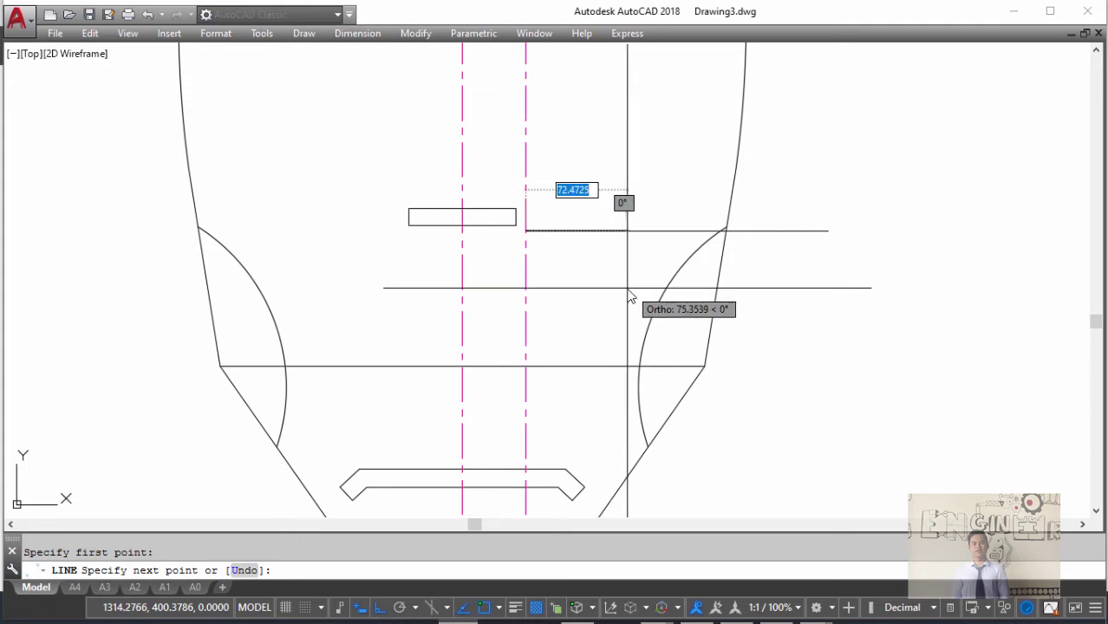
text(70)
key(Return)
key(Return)
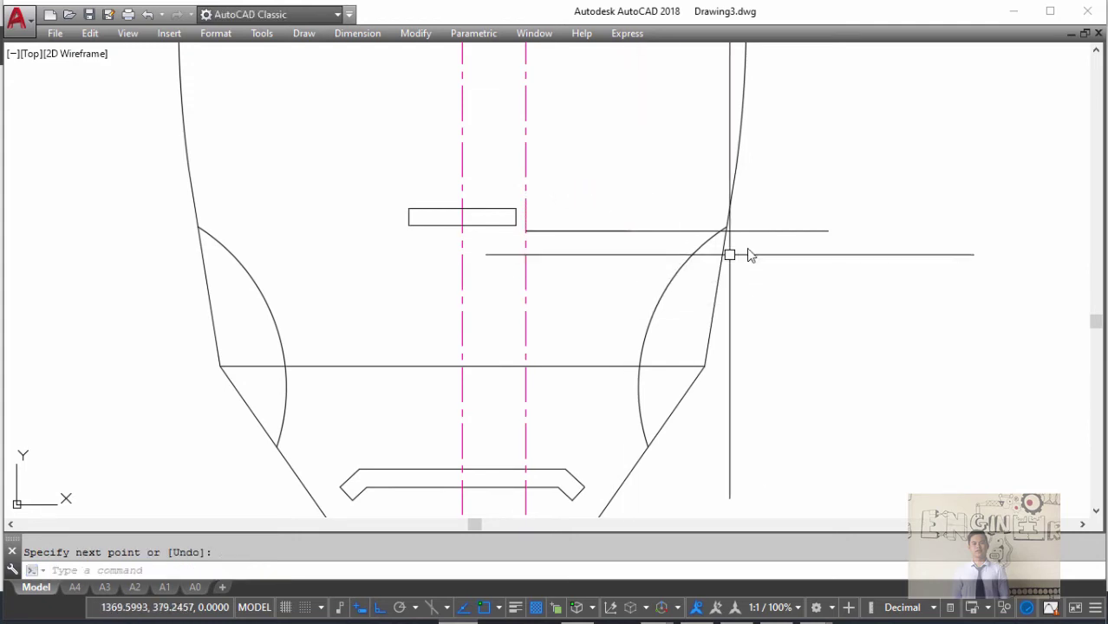
click(772, 229)
key(Delete)
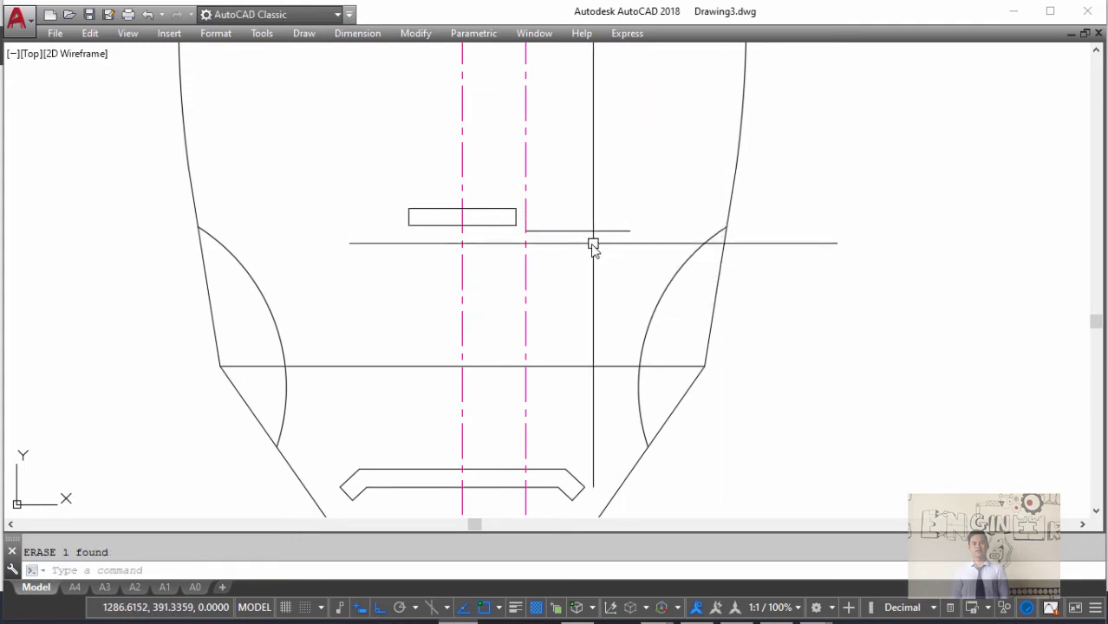
key(alt+Tab)
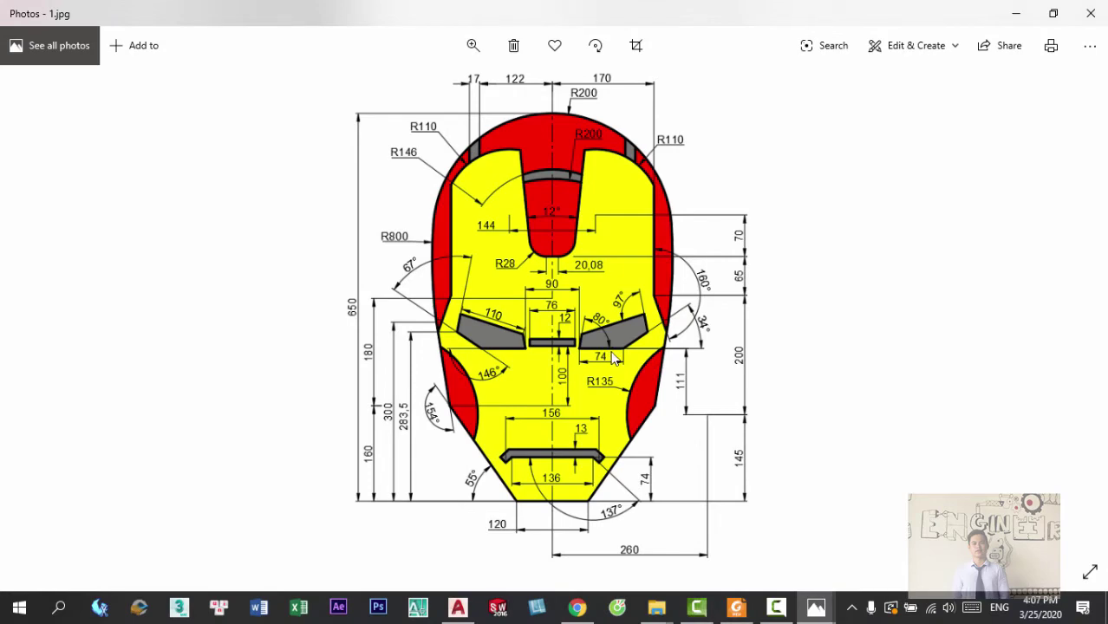
- Erase the extra vertical construction line, checking it against the reference image
key(alt+Tab)
click(527, 304)
key(Delete)
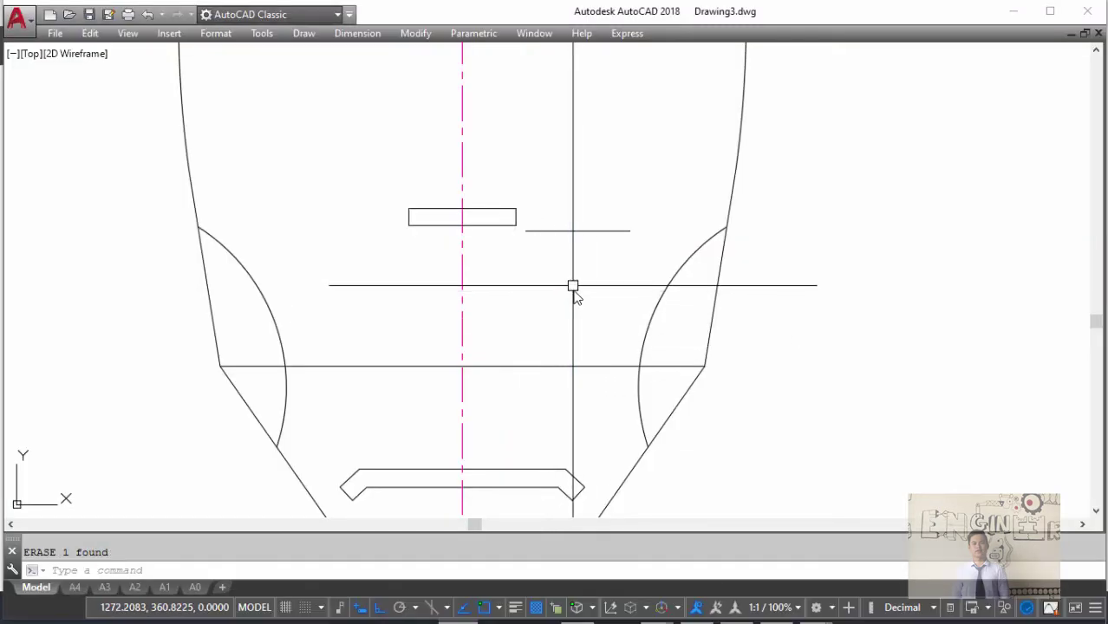
key(alt+Tab)
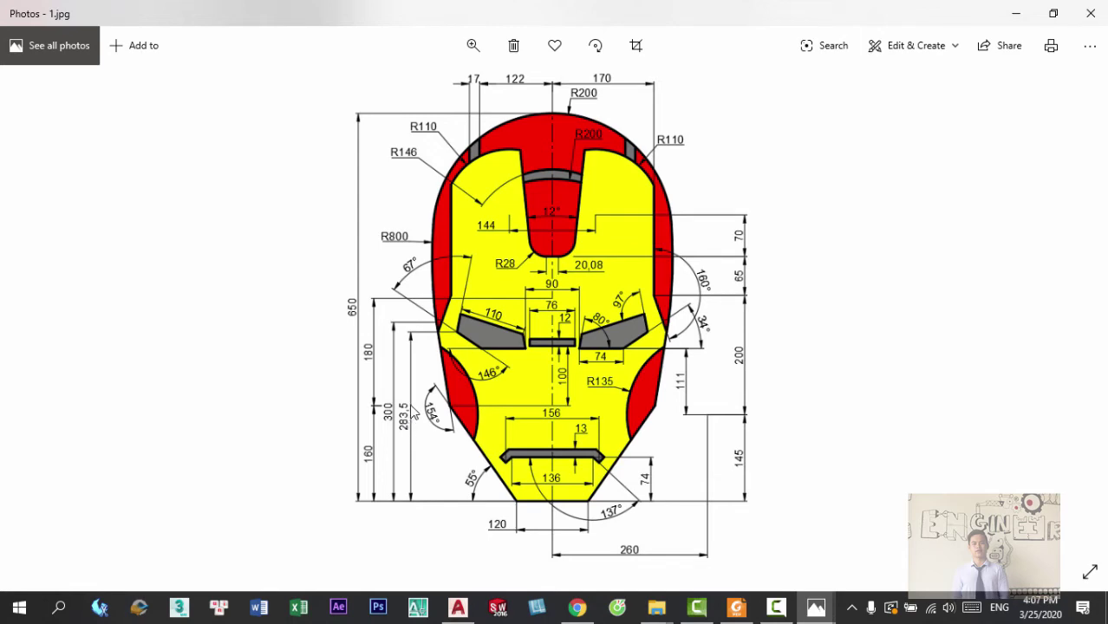
key(alt+Tab)
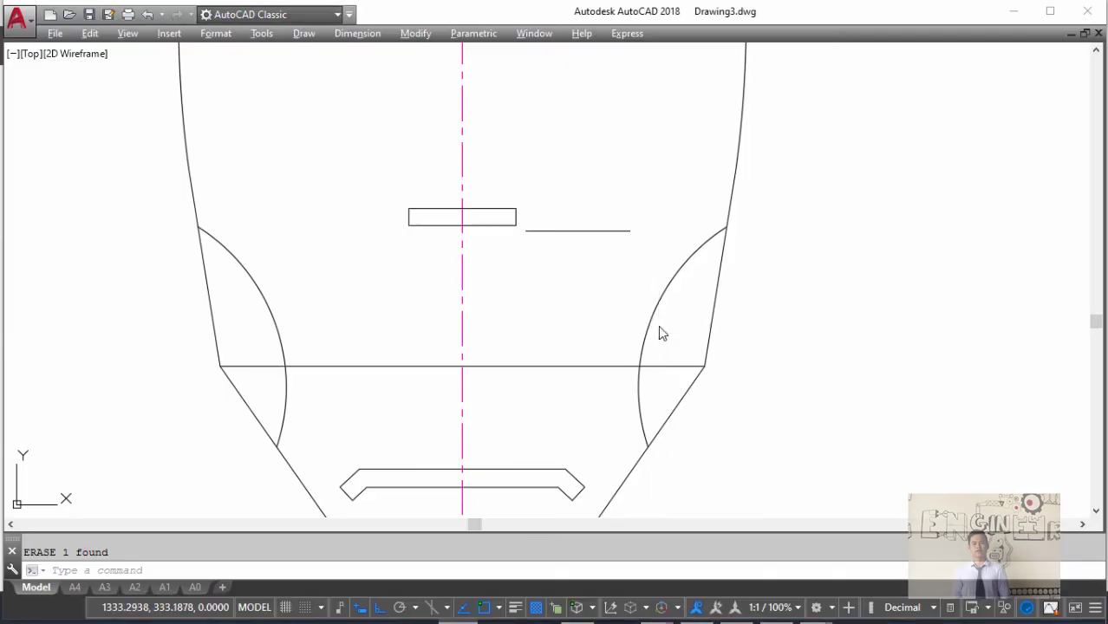
key(alt+Tab)
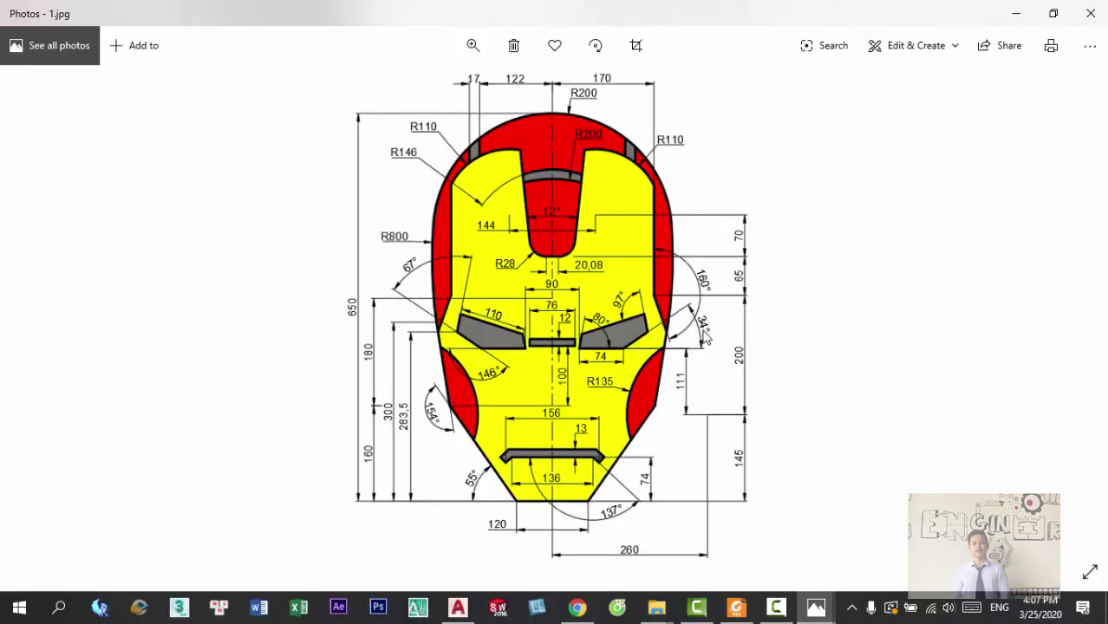
key(alt+Tab)
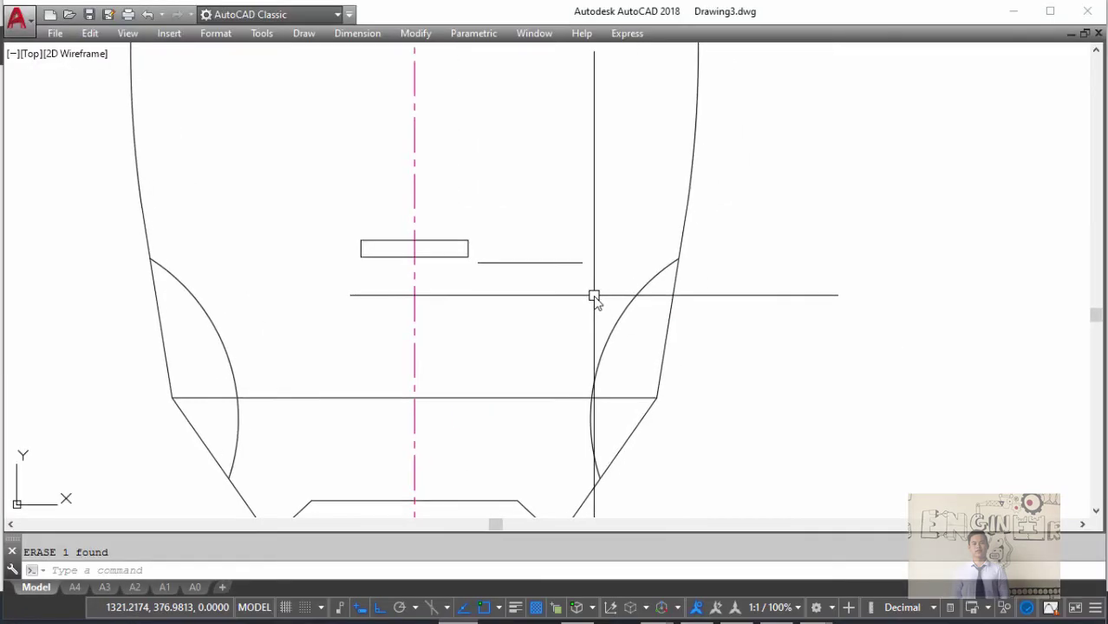
- Draw a 60-long line at 34° from the short eye line's right end
key(l)
key(Return)
click(582, 261)
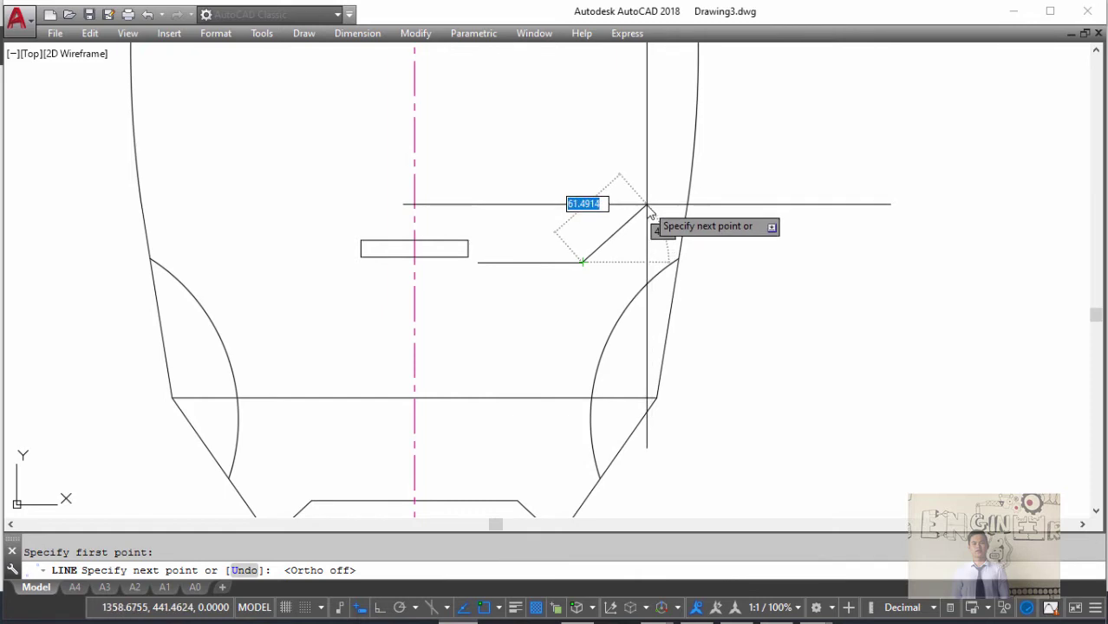
text(60)
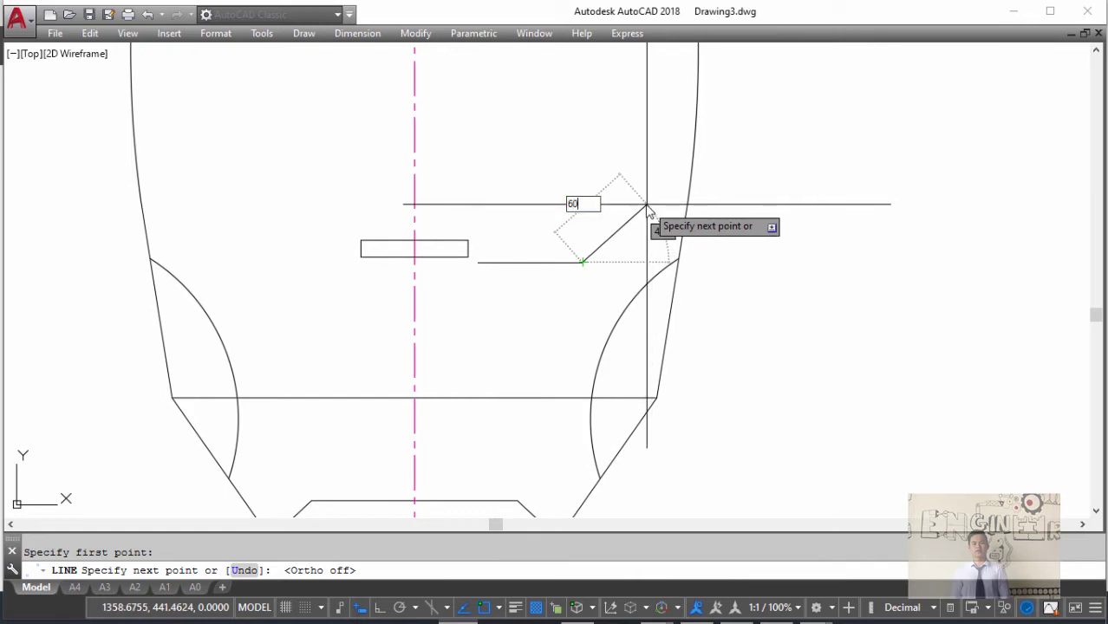
key(Tab)
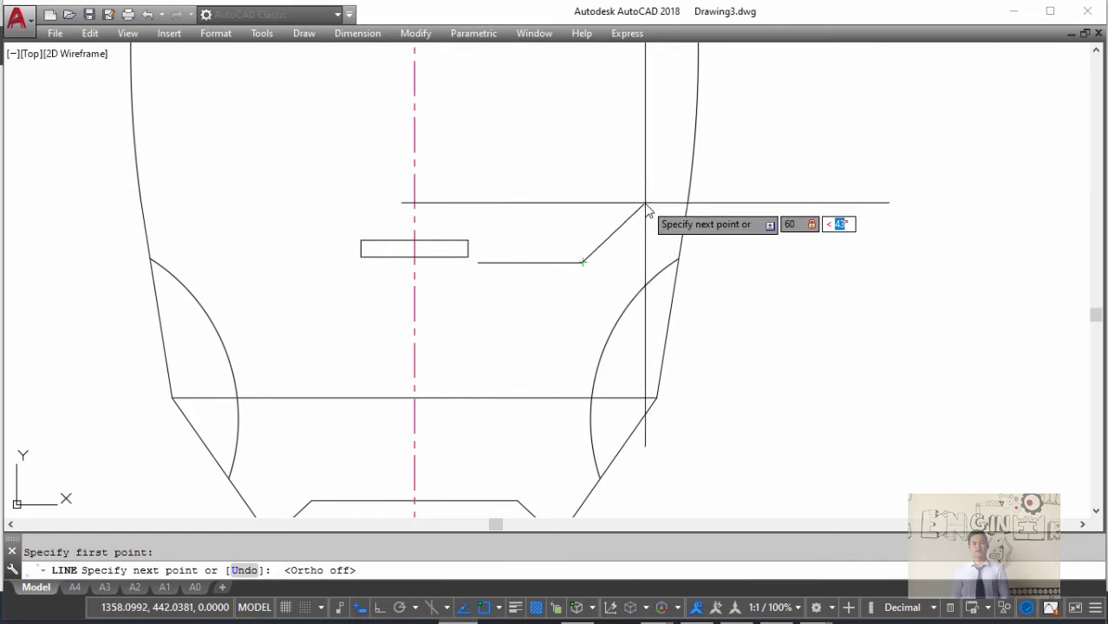
key(alt+Tab)
key(alt+Tab)
text(34)
key(Return)
key(Return)
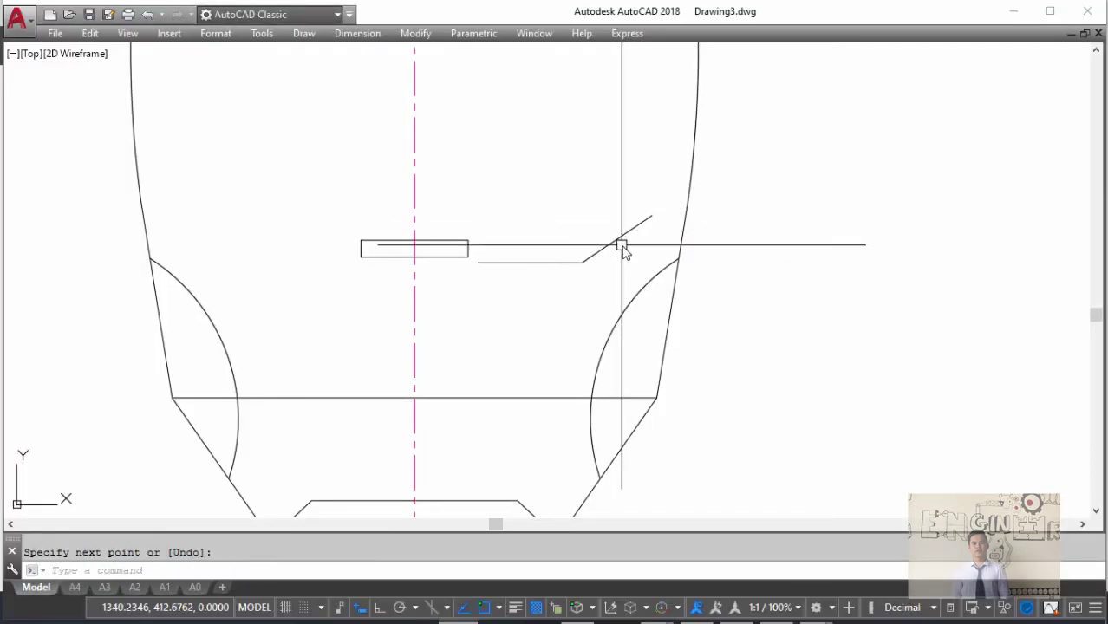
scroll(619, 245, down, 2)
key(alt+Tab)
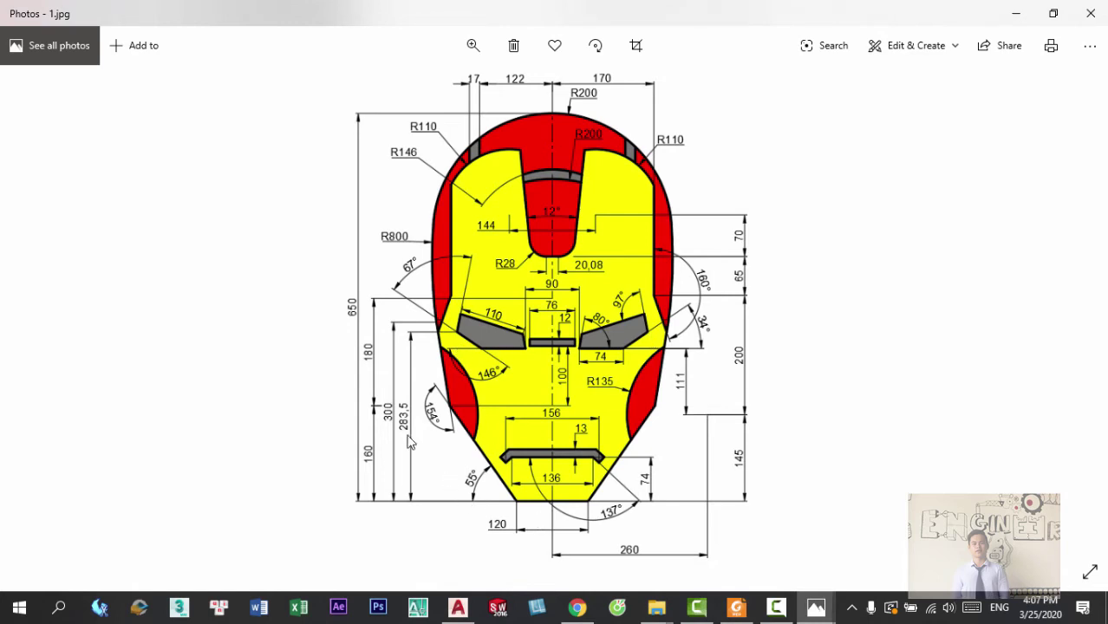
- Offset the chin's bottom line 283.5 upward to sit above the eye
key(alt+Tab)
text(o)
key(Return)
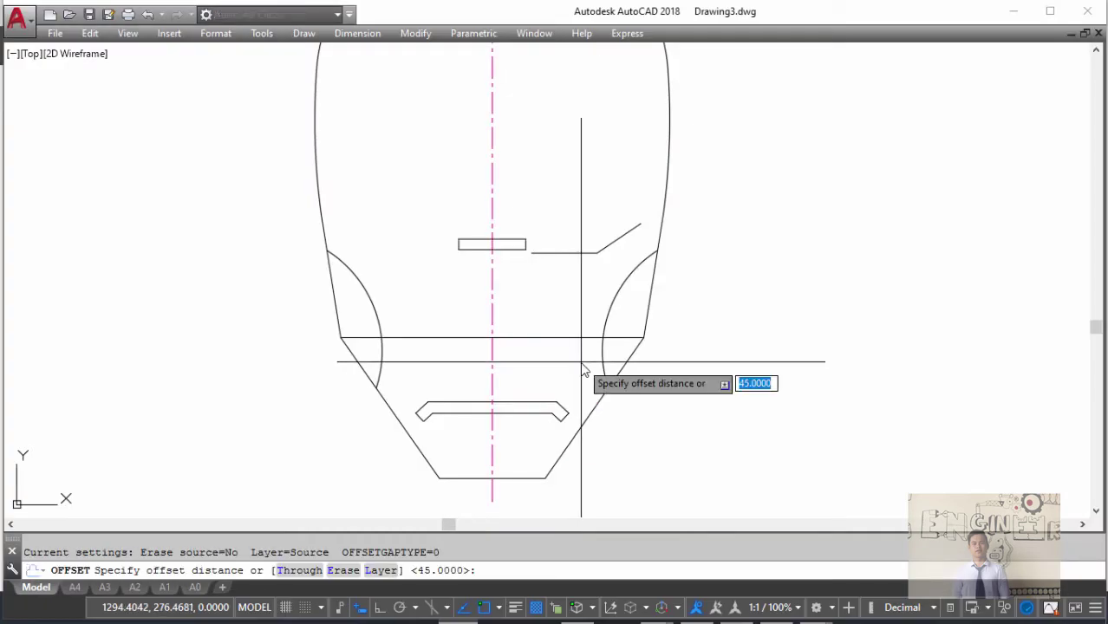
text(283.5)
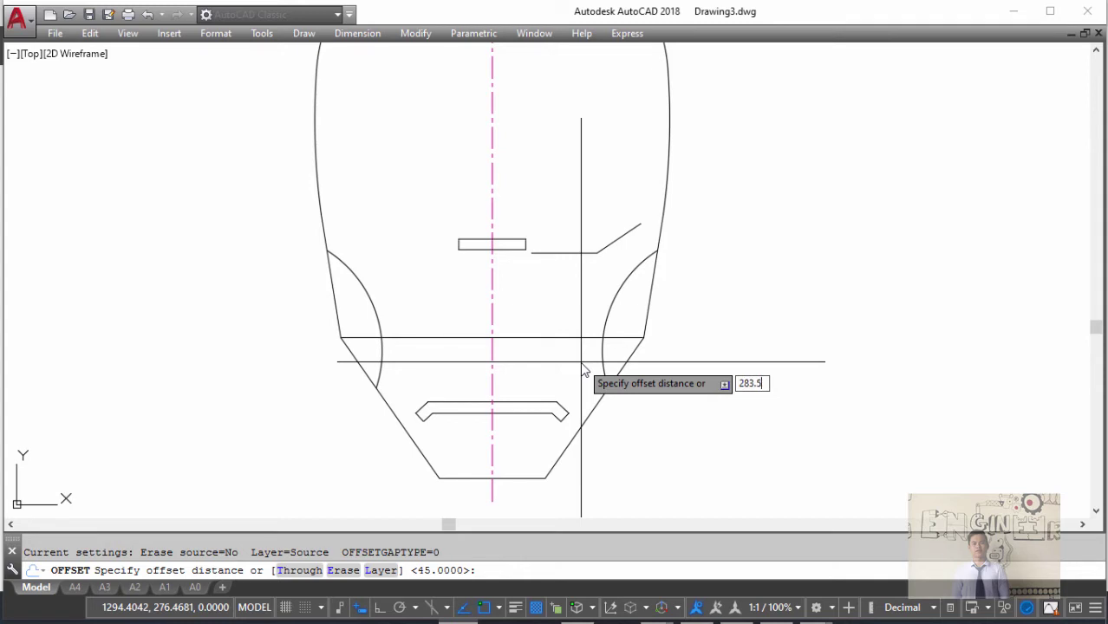
key(Return)
click(514, 477)
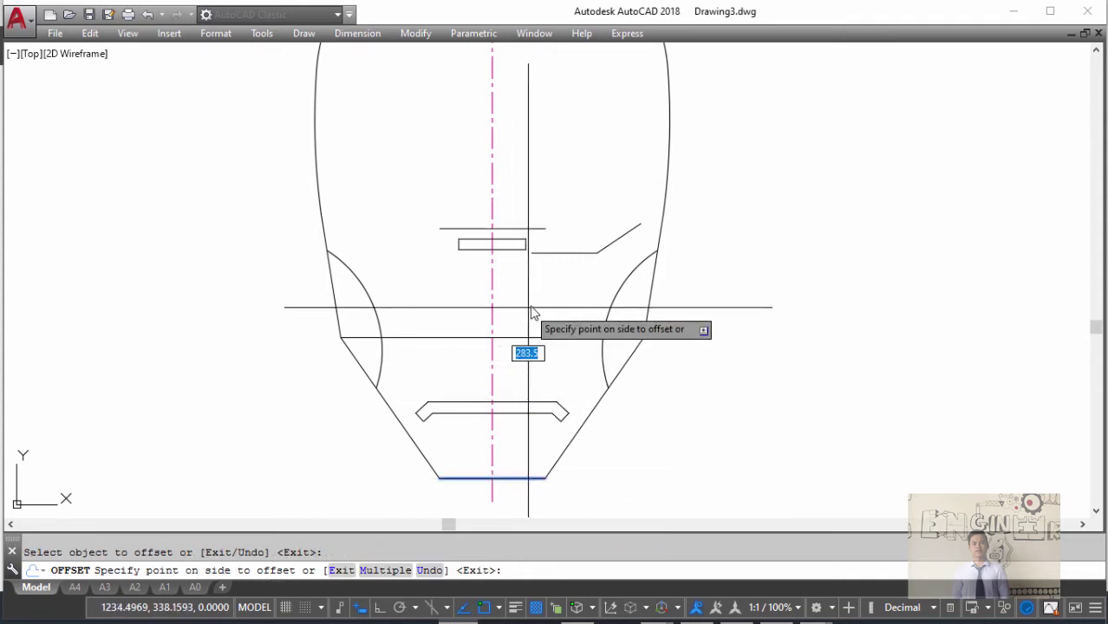
click(531, 312)
key(Return)
- Fillet the new line with the 34° diagonal to form the eye's upper corner
text(f)
key(Return)
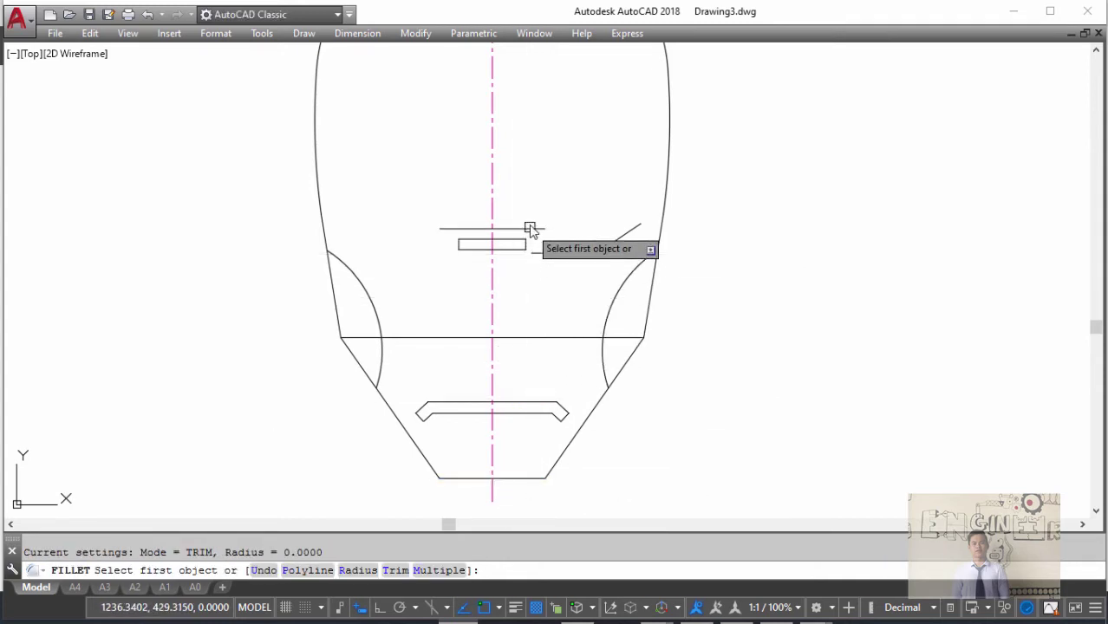
click(530, 229)
click(638, 227)
key(Escape)
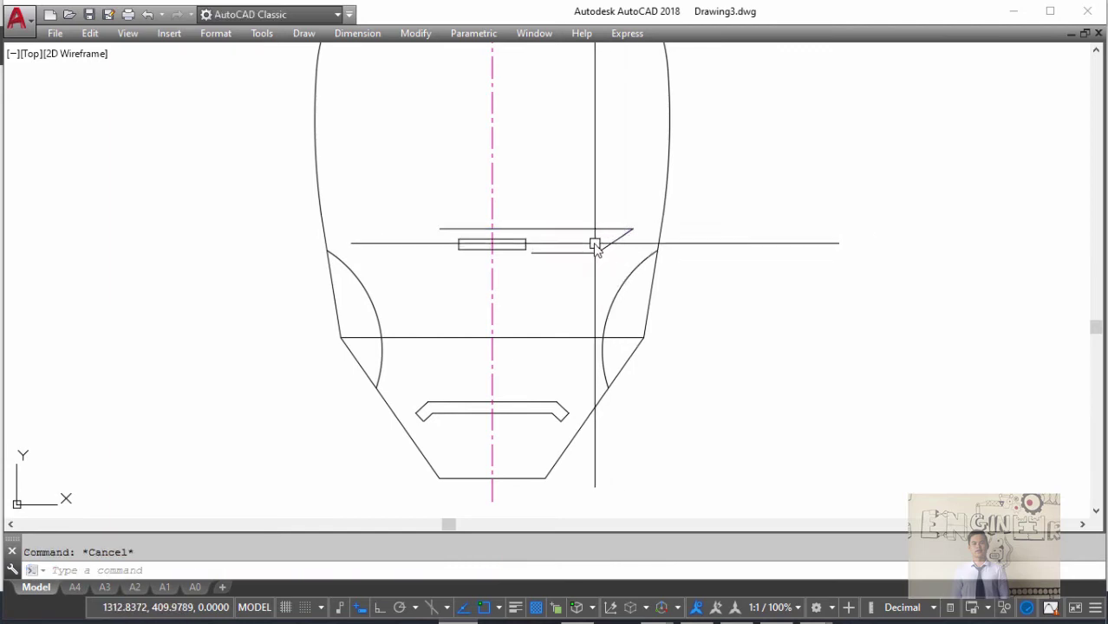
key(alt+Tab)
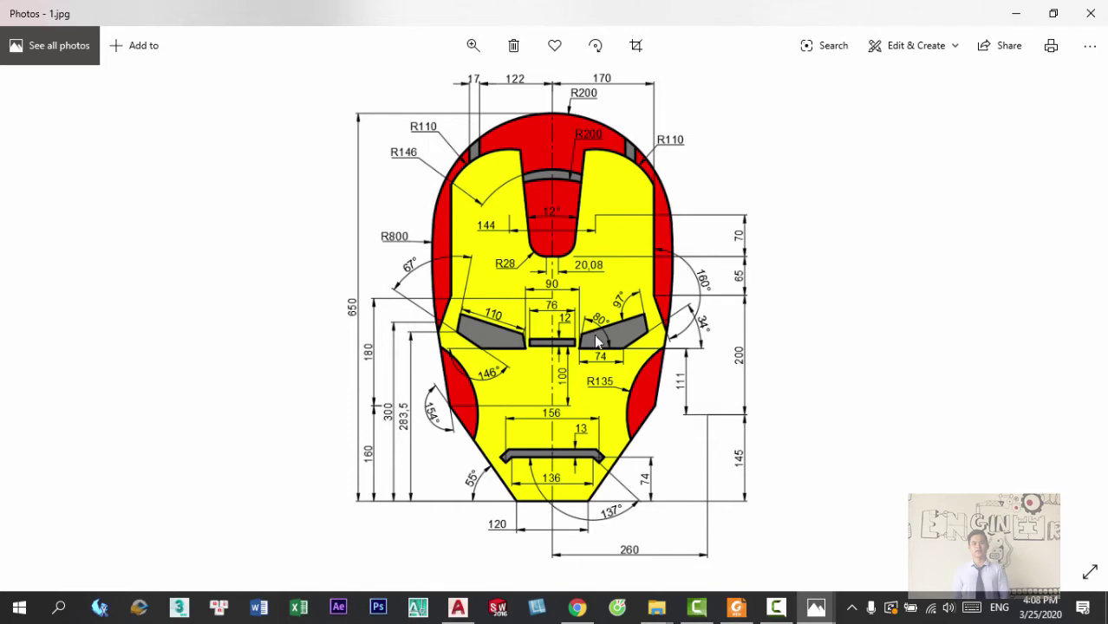
key(alt+Tab)
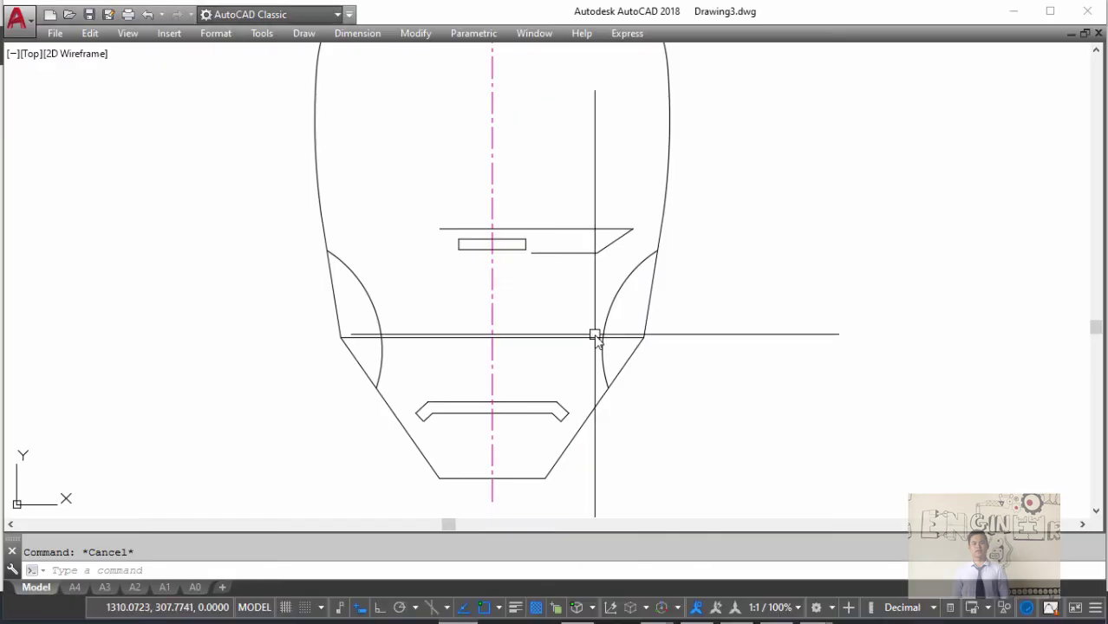
key(alt+Tab)
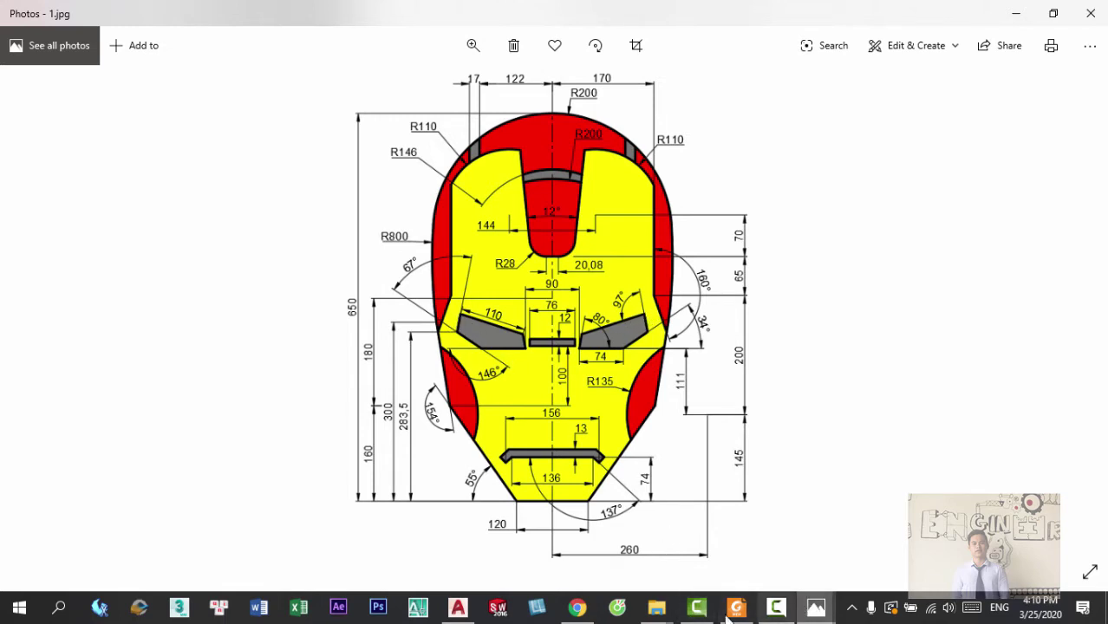
mouse_move(656, 608)
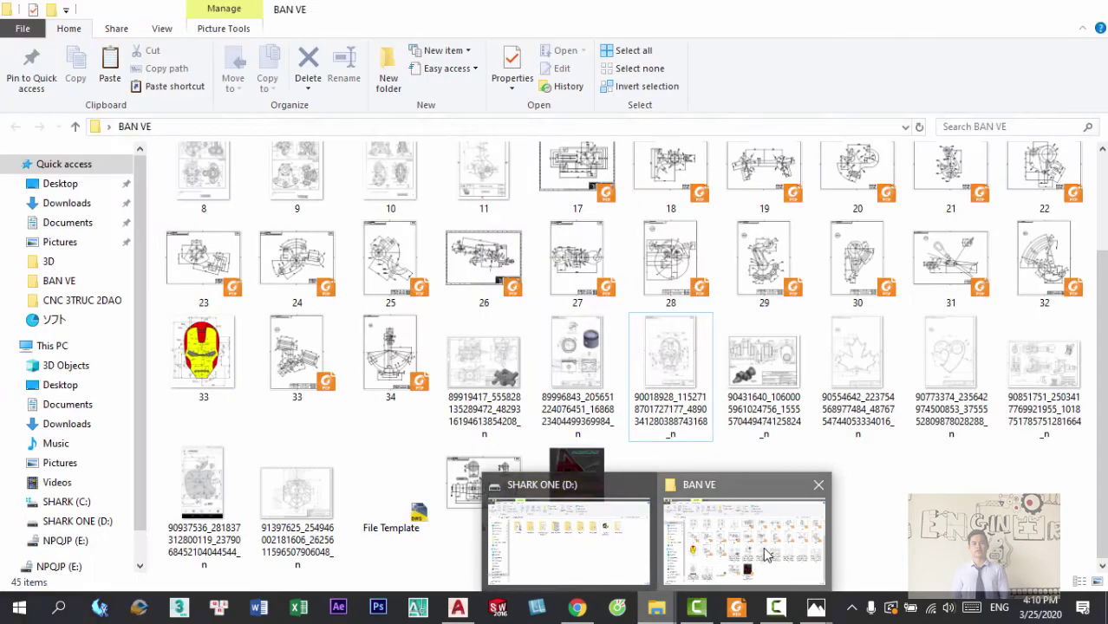
click(745, 528)
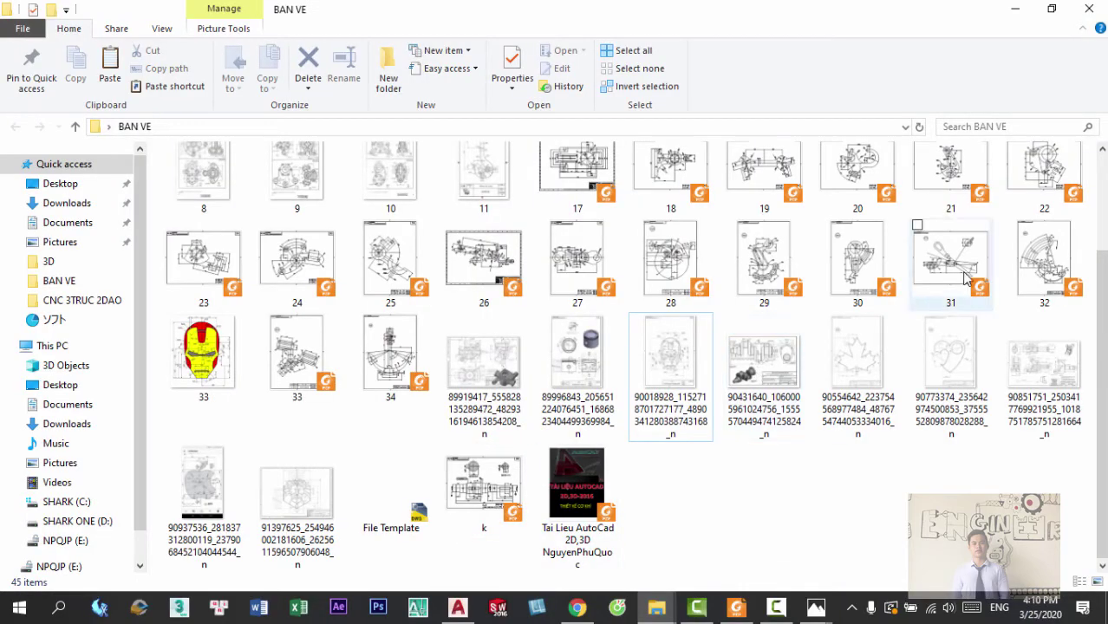
click(691, 347)
double_click(691, 347)
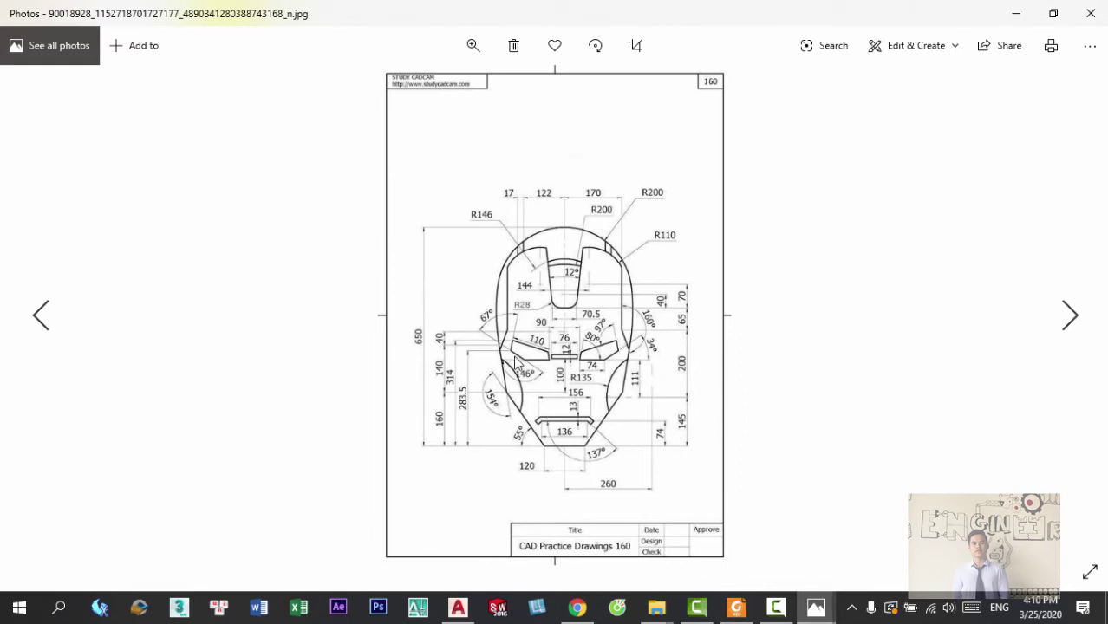
scroll(500, 332, up, 2)
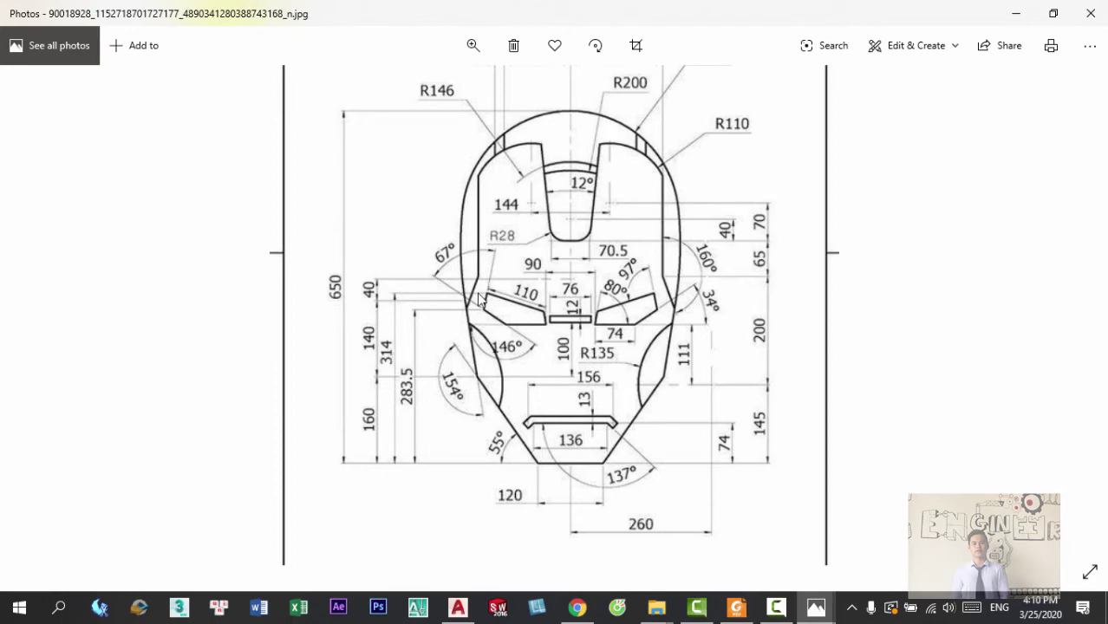
key(alt+Tab)
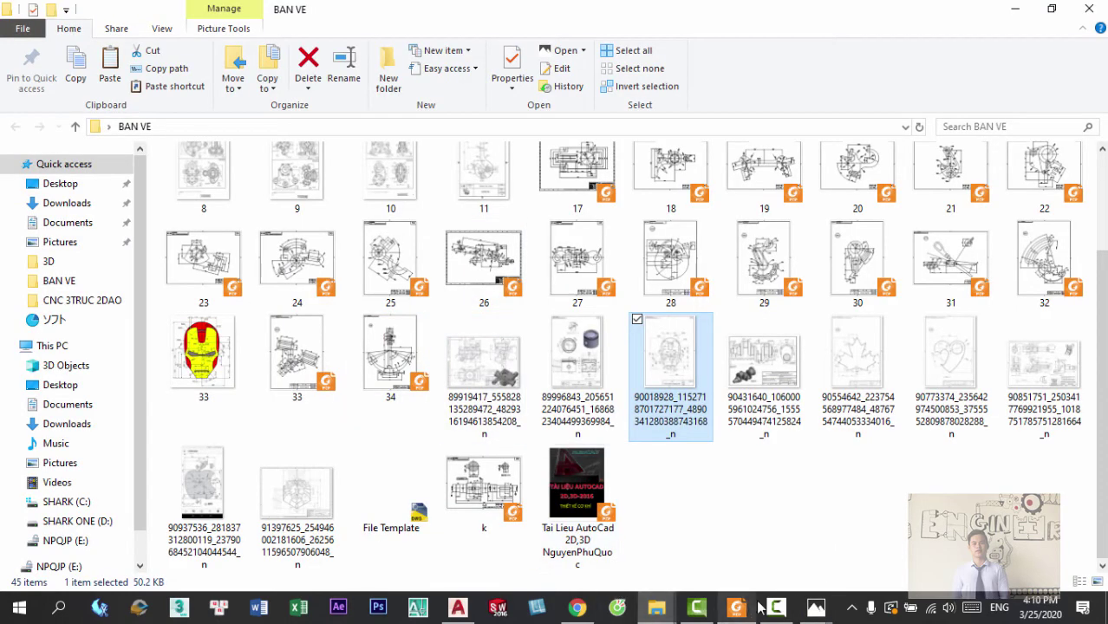
mouse_move(815, 608)
click(661, 535)
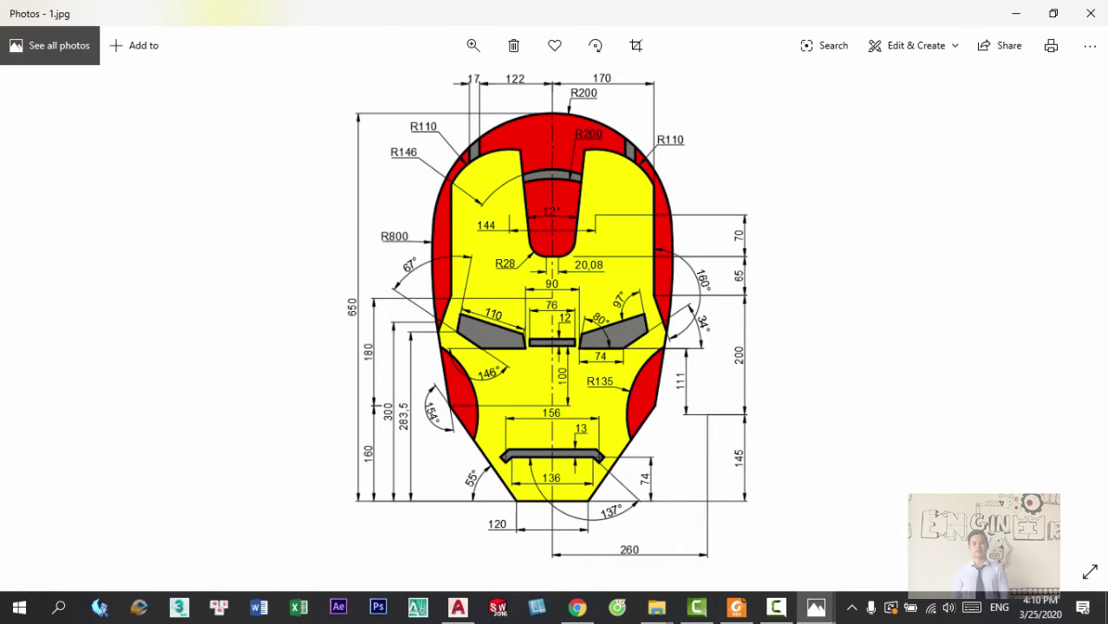
- Delete the horizontal line above the eye
click(457, 607)
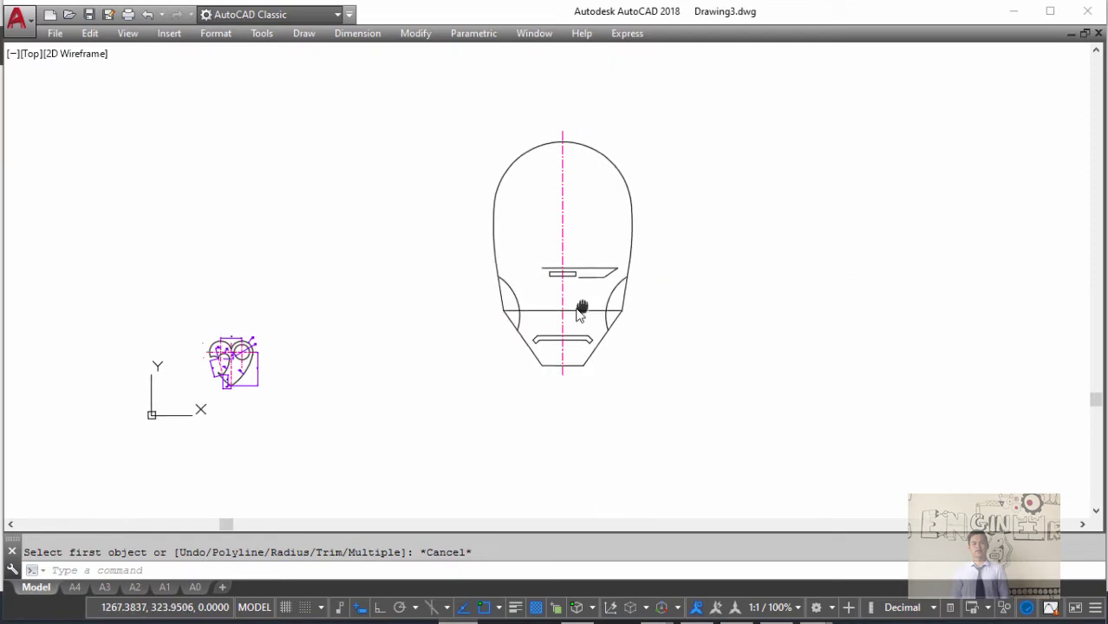
scroll(583, 299, up, 2)
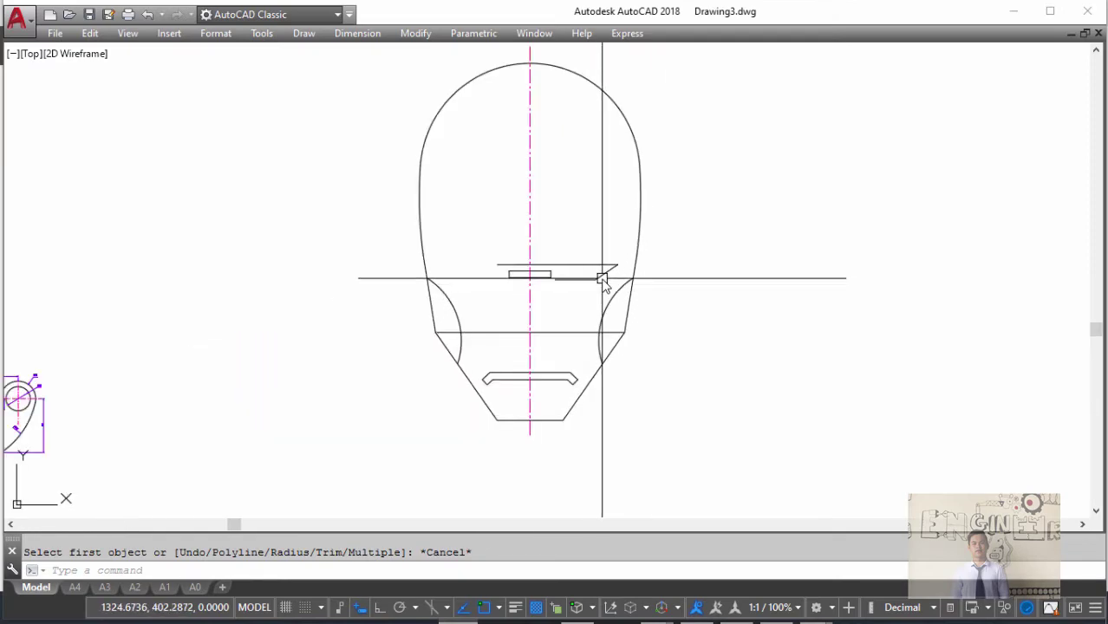
key(alt+Tab)
key(alt+Tab)
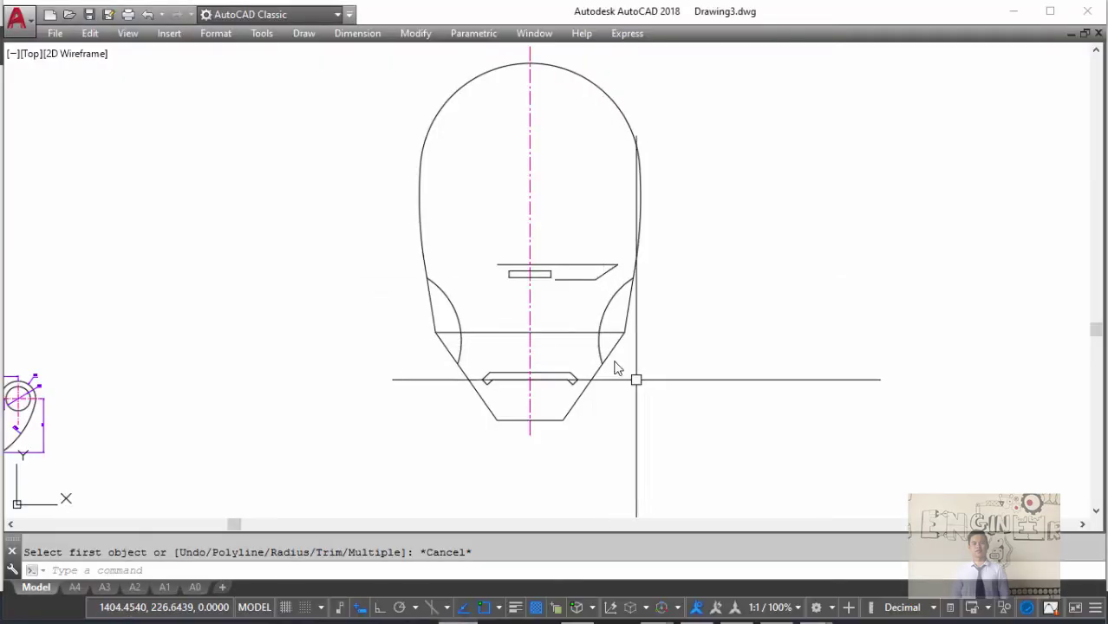
click(578, 266)
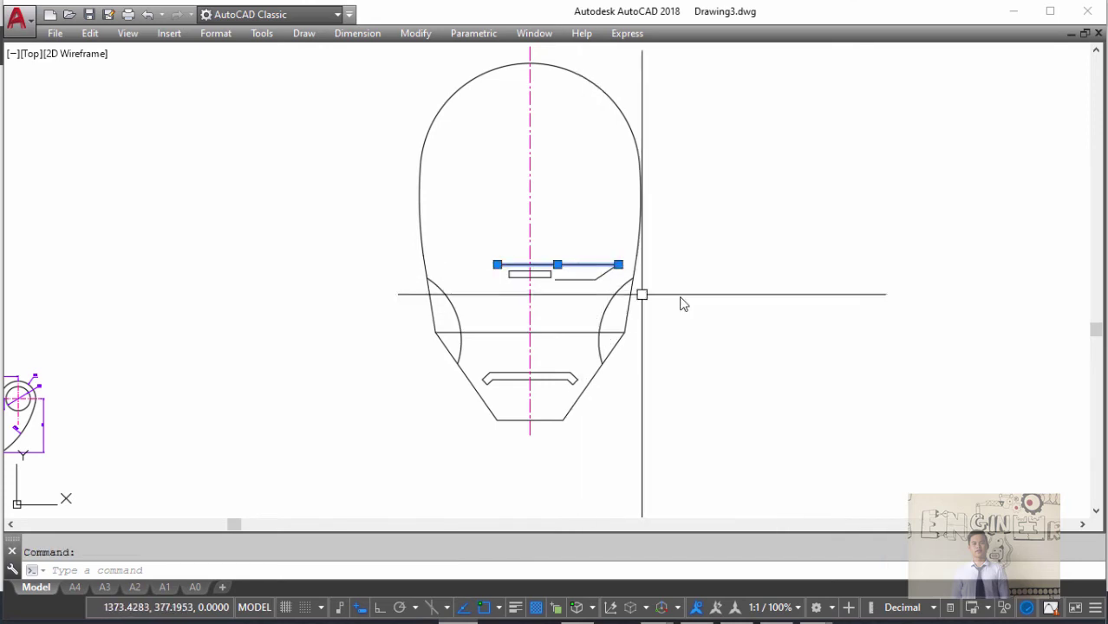
key(Delete)
- Offset the chin's bottom line 314 upward as the new eye top line
text(o)
key(Return)
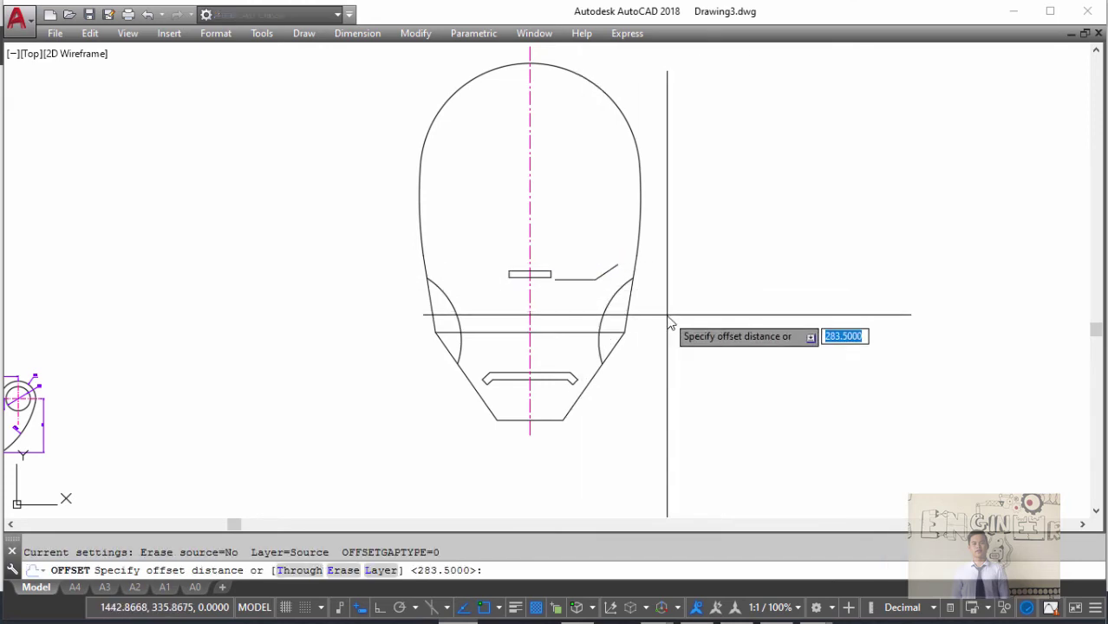
text(314)
key(Return)
click(542, 422)
click(577, 278)
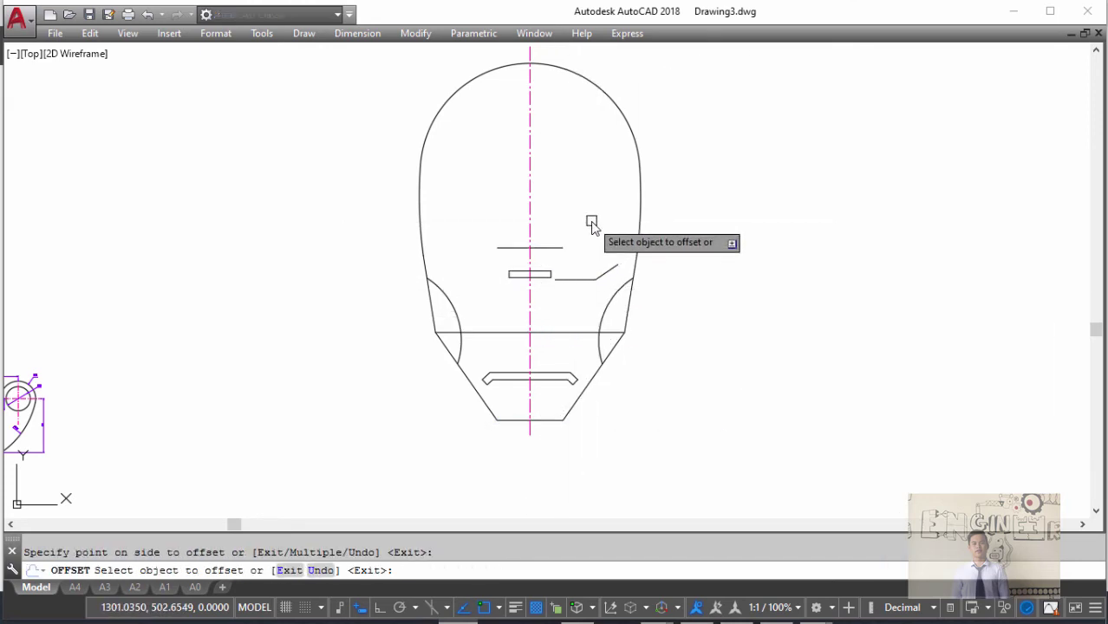
key(Escape)
scroll(576, 269, up, 4)
key(alt+Tab)
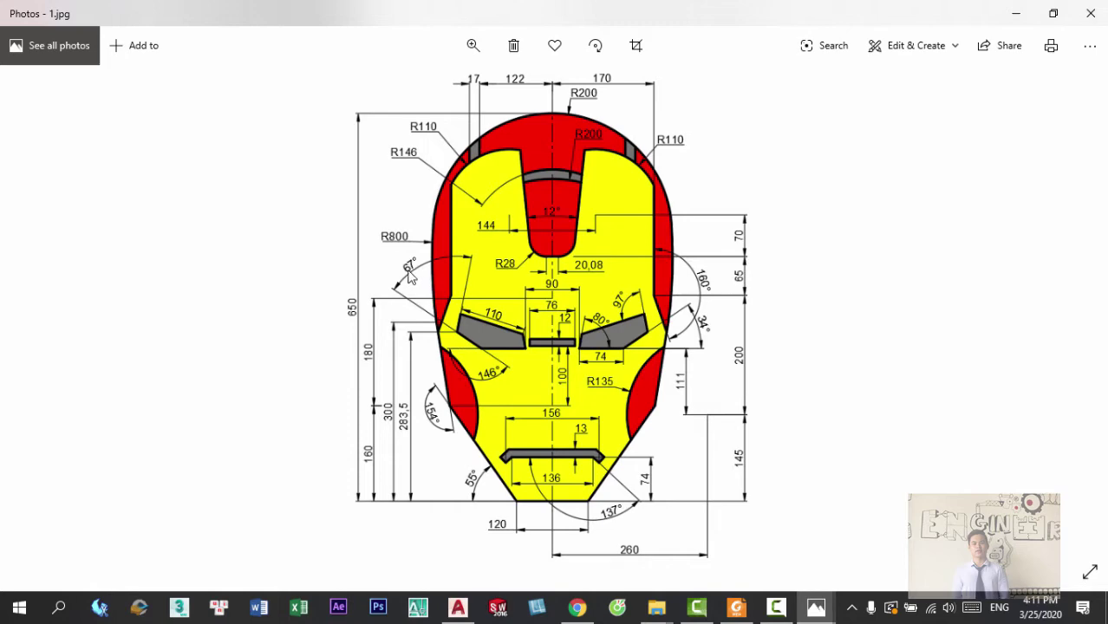
- Copy the eye's short diagonal line to the diagonal's far end
key(alt+Tab)
scroll(632, 279, up, 4)
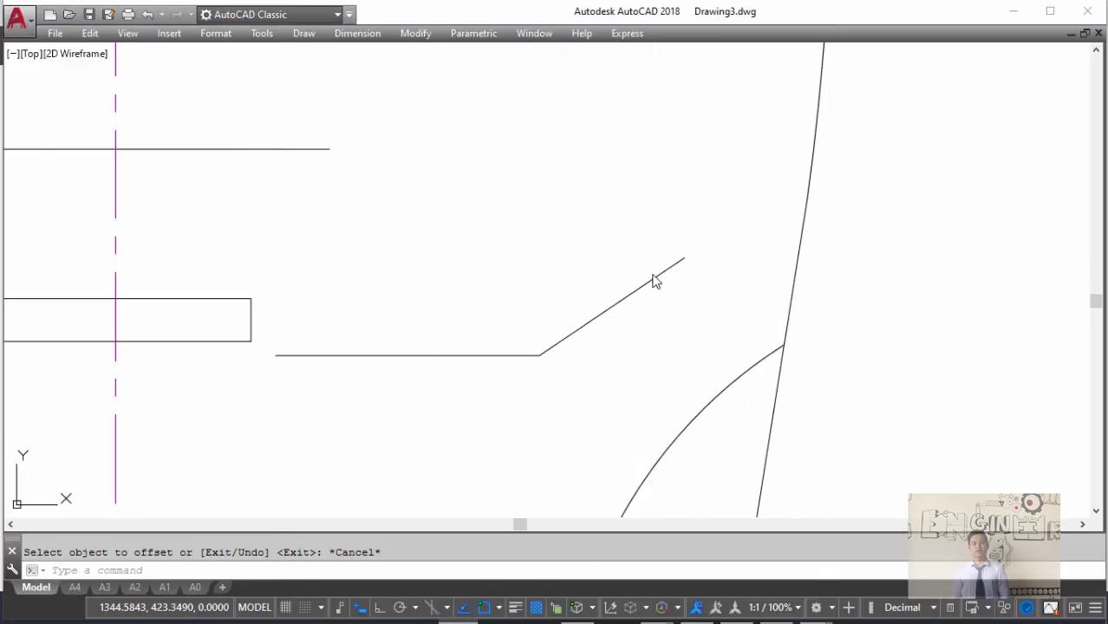
click(650, 280)
scroll(663, 317, down, 2)
middle_drag(676, 325, 646, 337)
text(co)
key(Return)
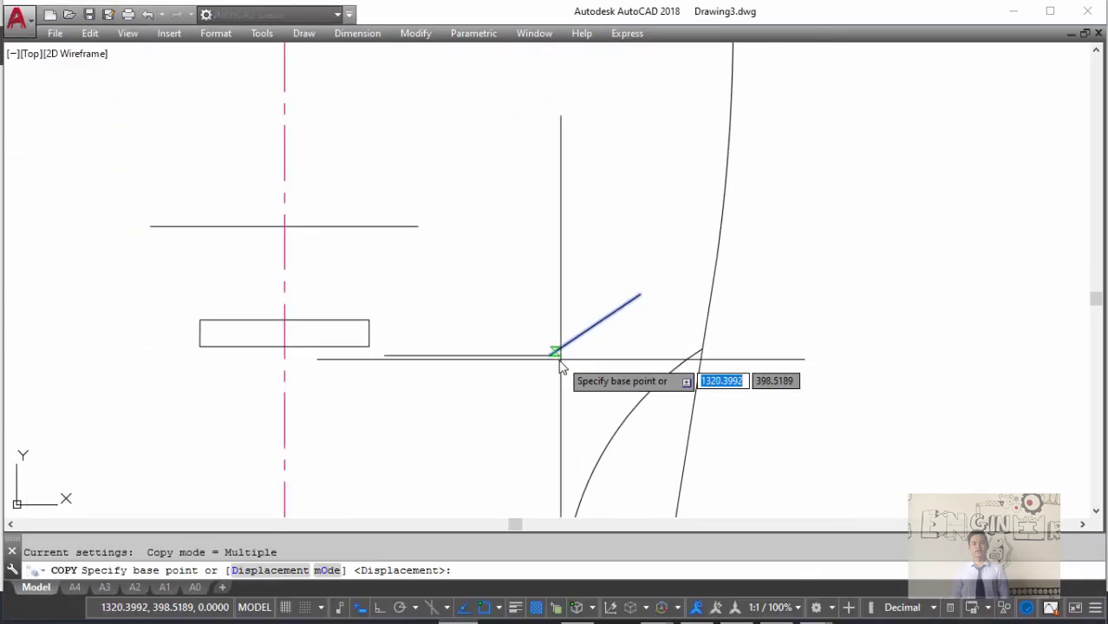
click(550, 355)
click(640, 294)
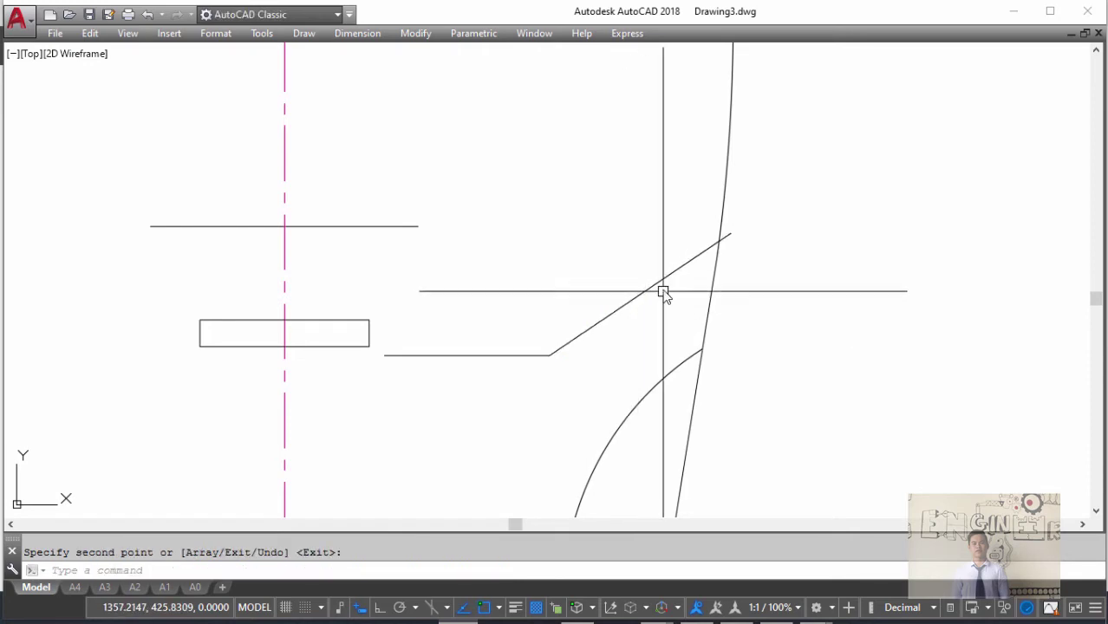
key(Return)
click(662, 278)
- Rotate the copied line 67° about its lower endpoint
text(ro)
key(Return)
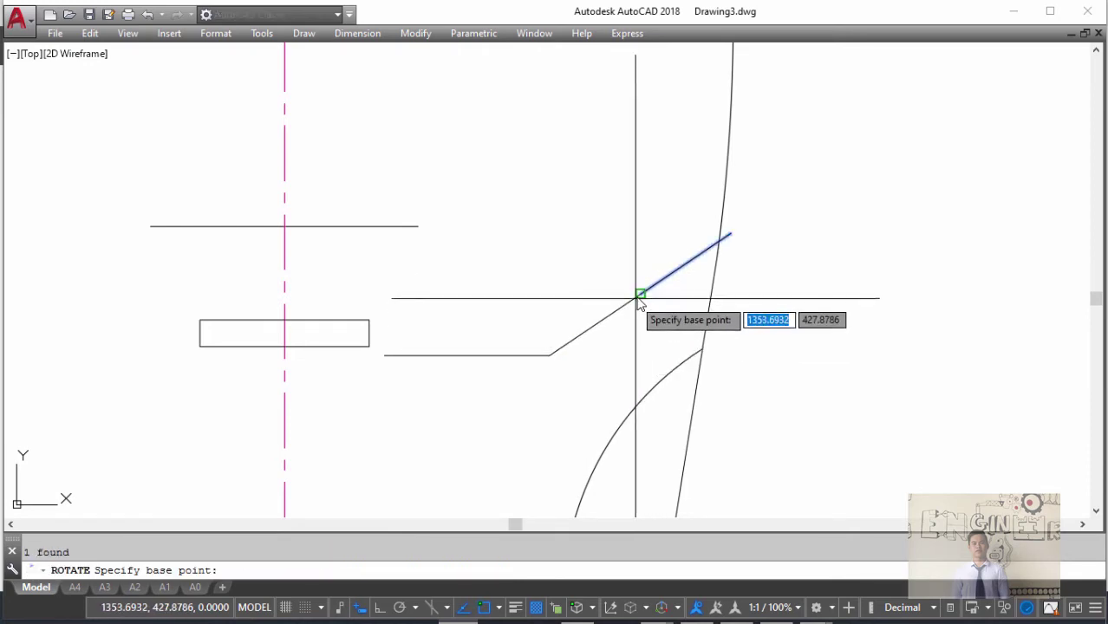
click(639, 294)
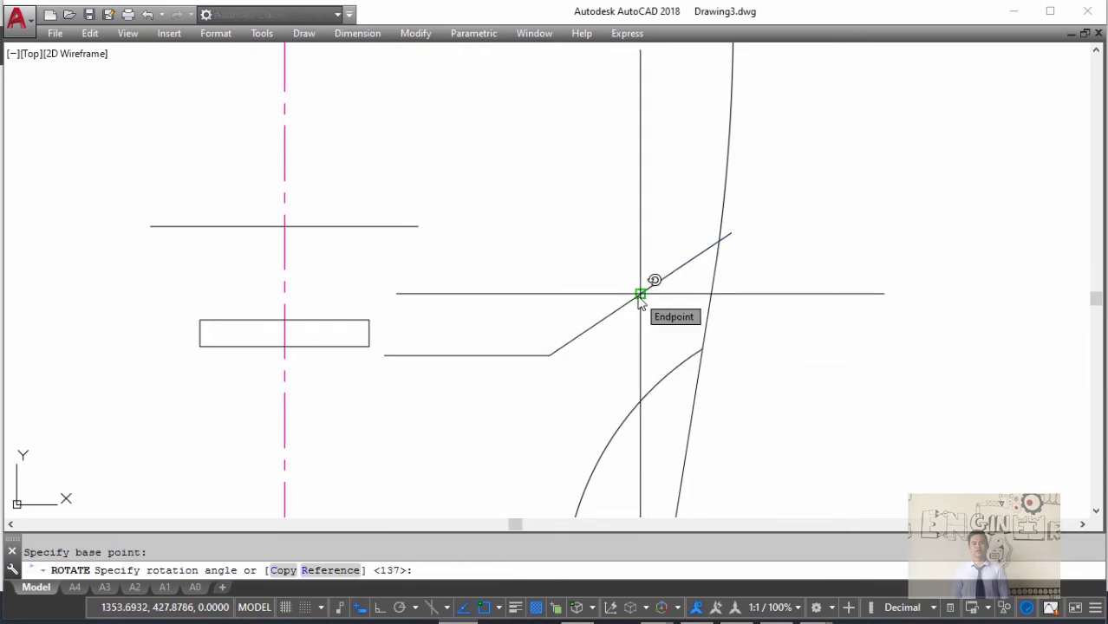
key(alt+Tab)
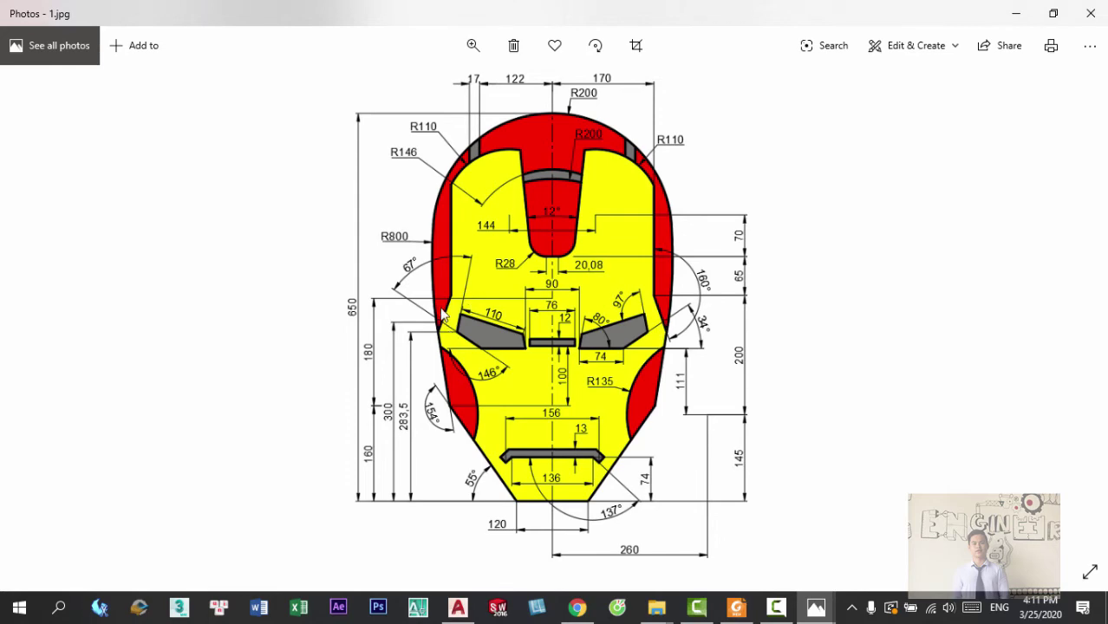
key(alt+Tab)
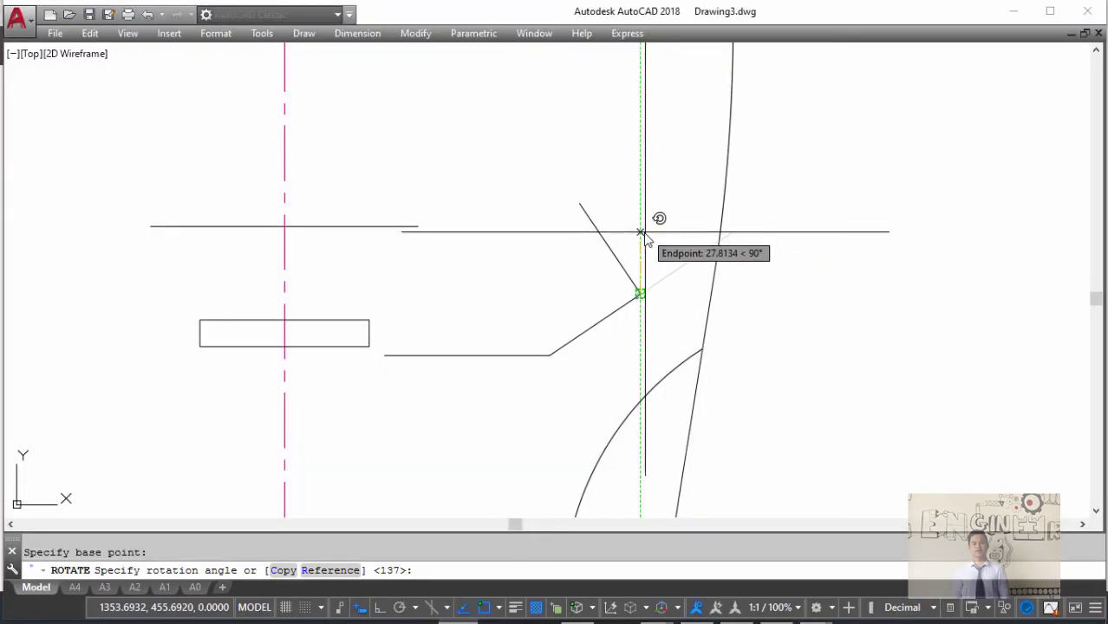
text(67)
key(Return)
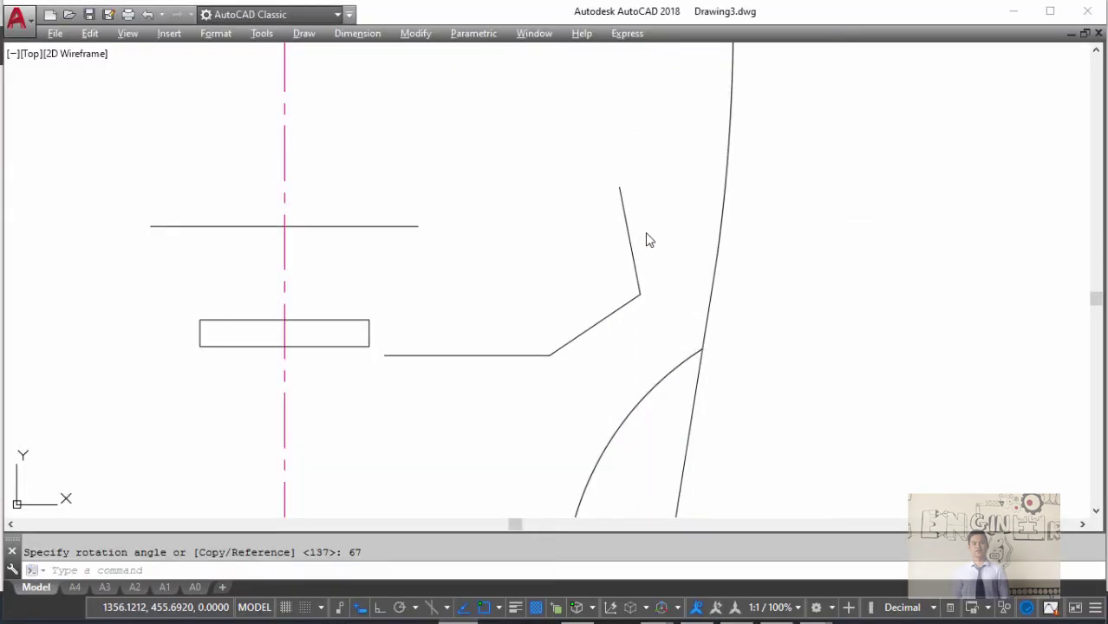
key(alt+Tab)
key(alt+Tab)
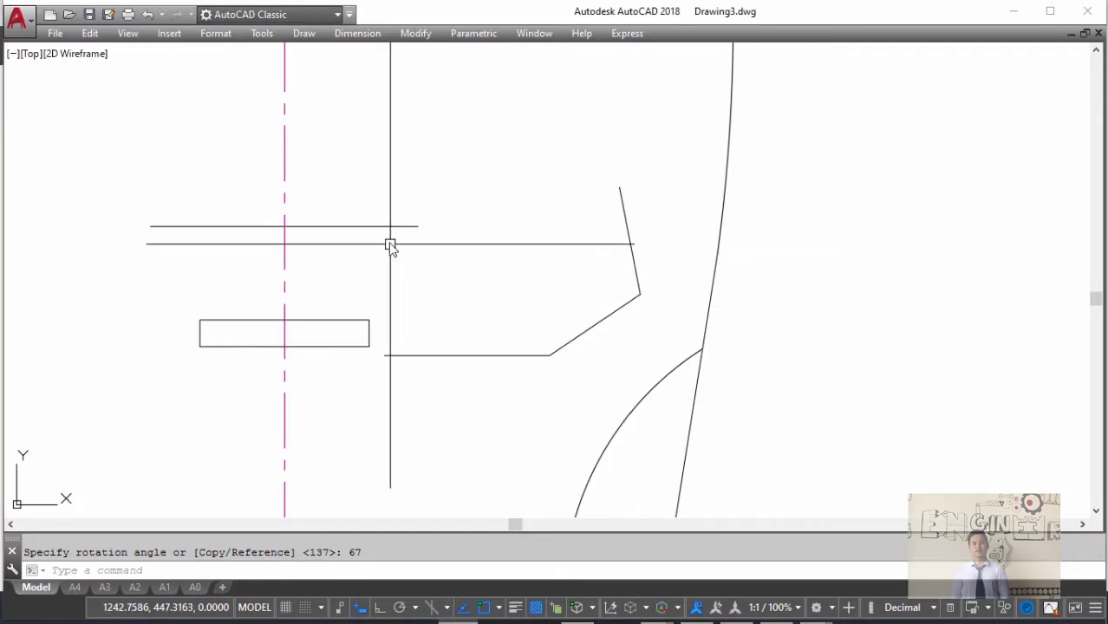
- Fillet the upper horizontal line with the 67° line to close the corner
text(f)
key(Return)
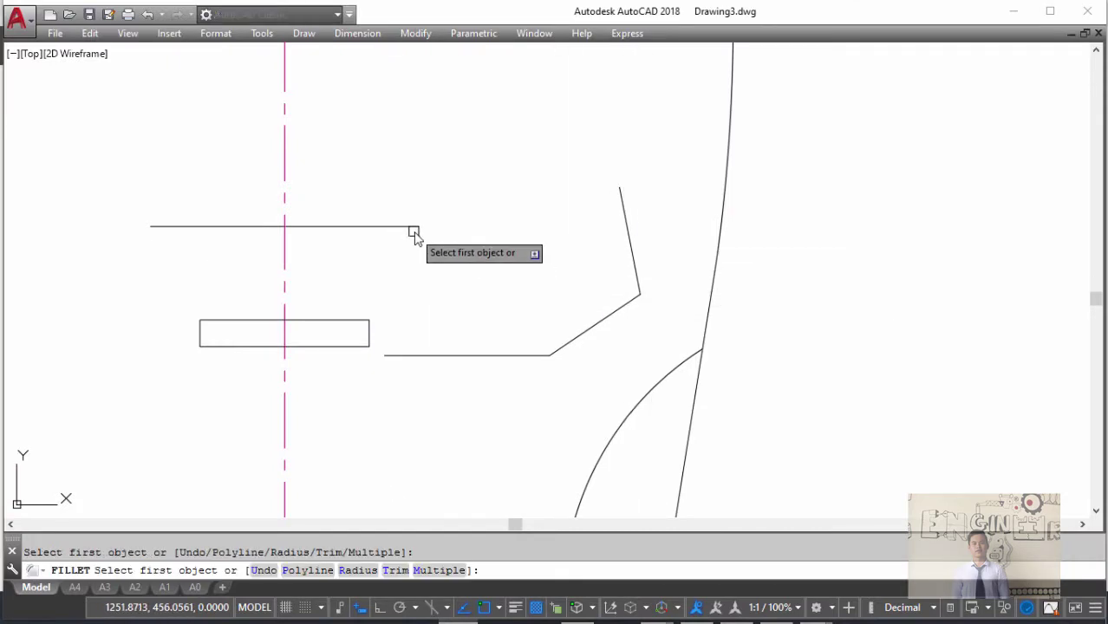
click(413, 234)
click(633, 247)
scroll(555, 262, down, 4)
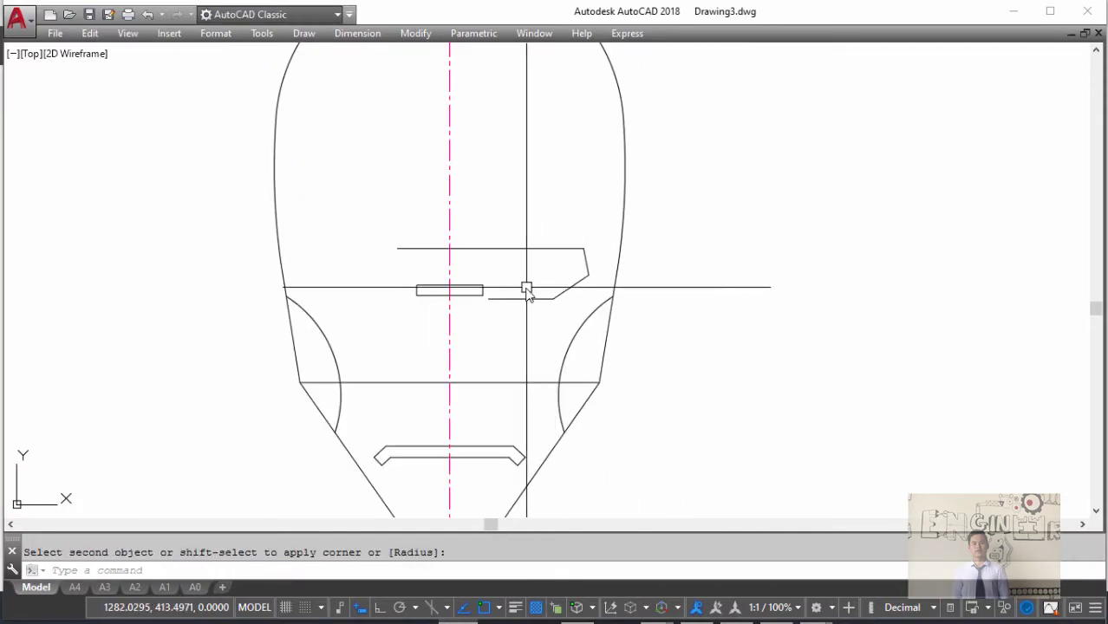
middle_drag(526, 288, 554, 286)
- Delete the leftover upper horizontal guide line
key(Escape)
click(554, 249)
key(Delete)
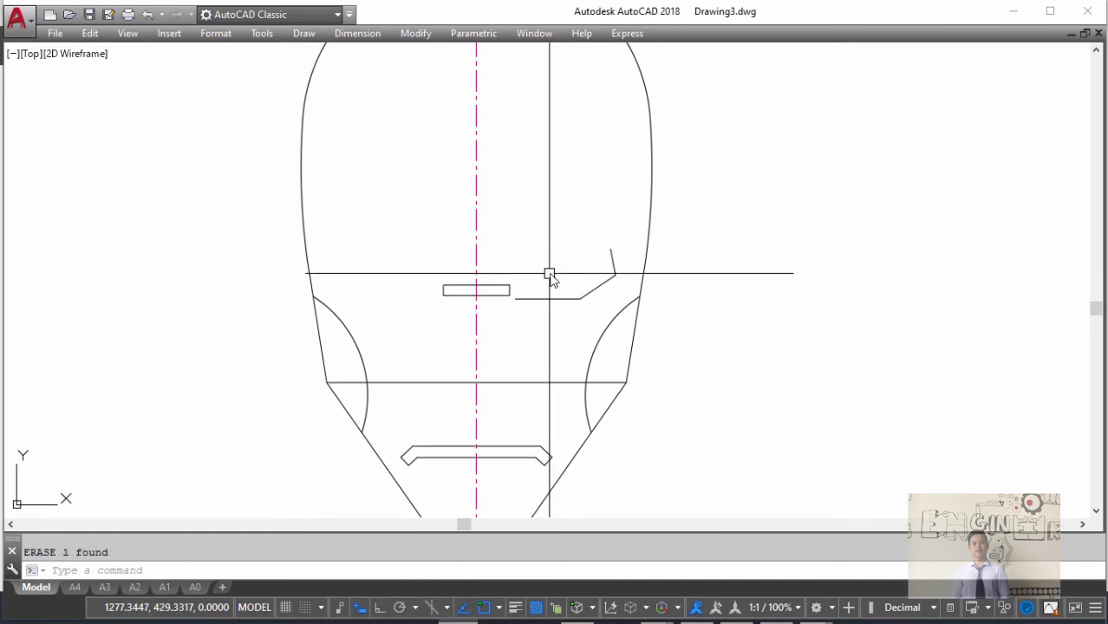
key(alt+Tab)
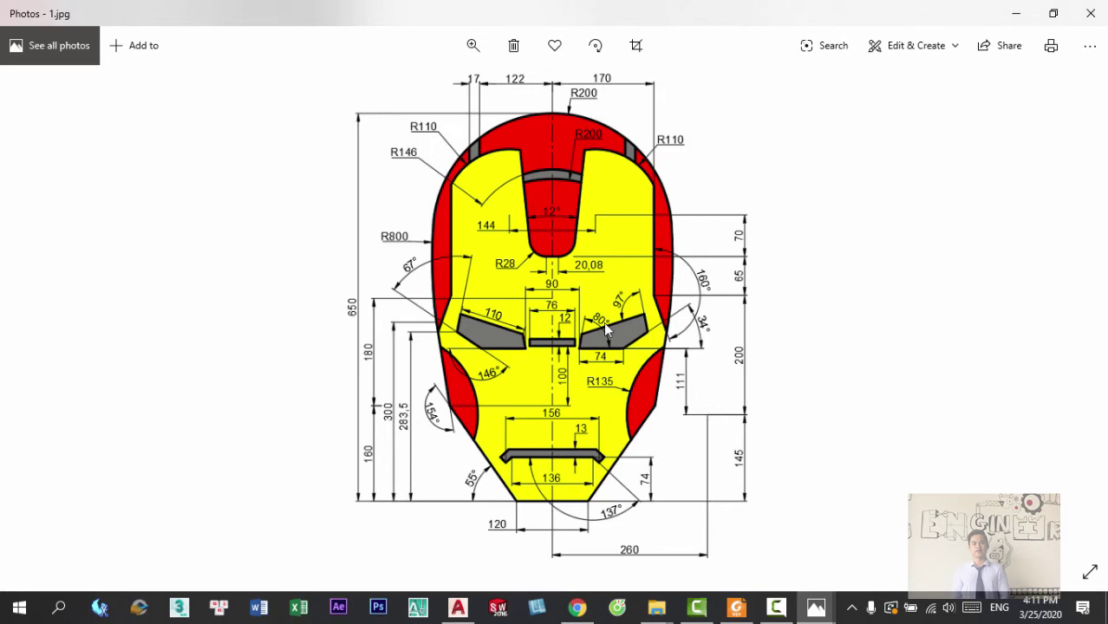
- Draw a horizontal line along the eye bottom from its lower-left corner
key(alt+Tab)
scroll(533, 327, up, 1)
scroll(532, 312, up, 3)
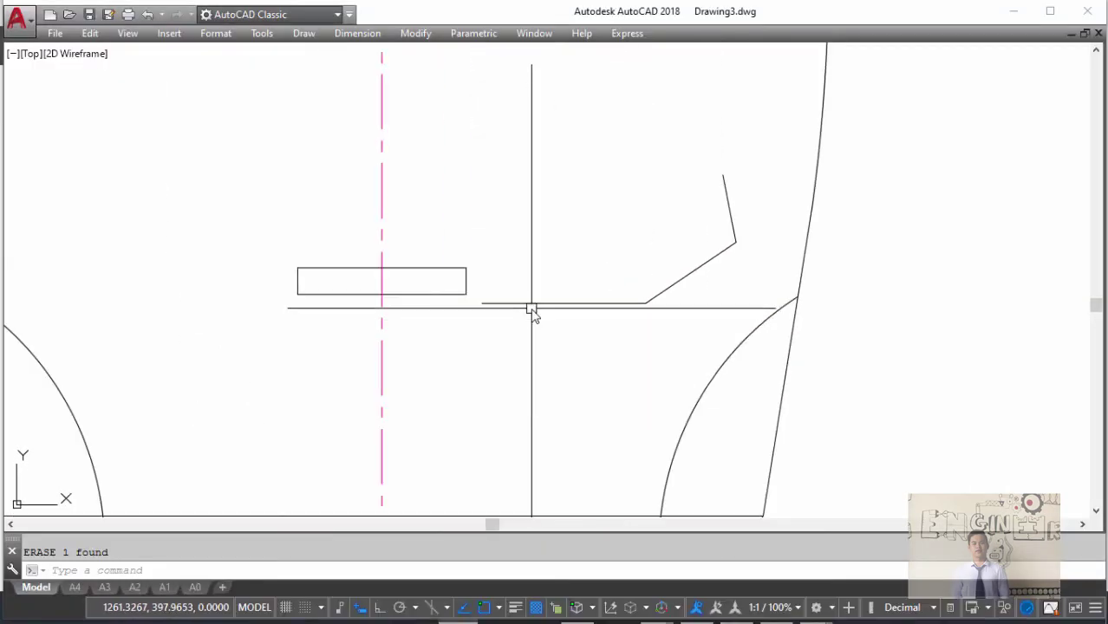
click(531, 309)
key(Escape)
text(l)
key(Return)
click(483, 303)
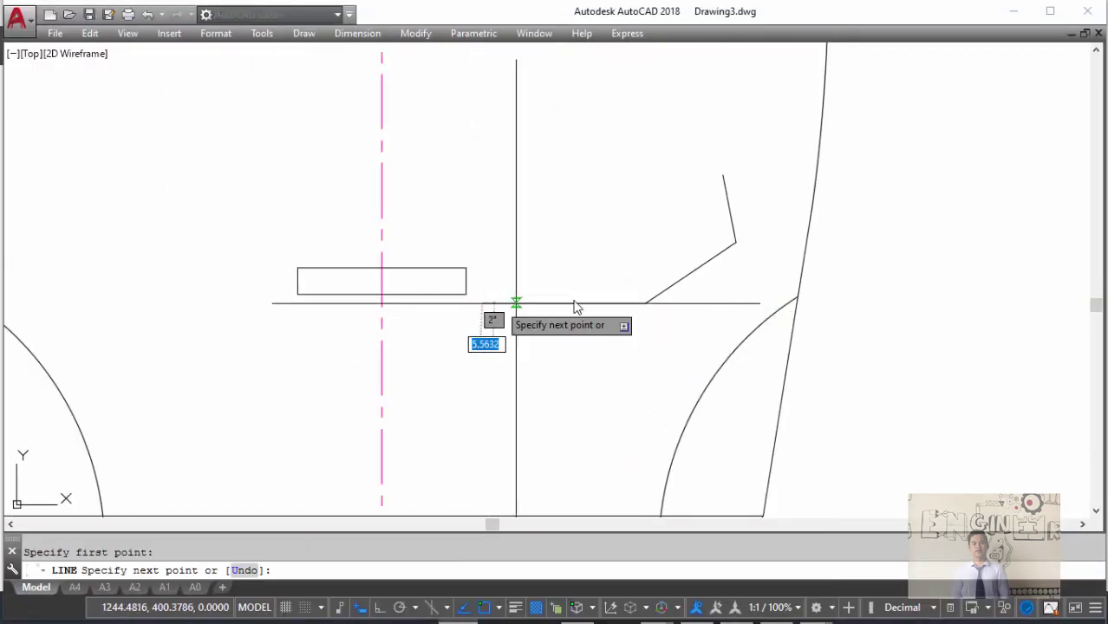
click(606, 302)
key(Escape)
- Rotate the new line 80° about its left endpoint to form the inner edge
click(591, 303)
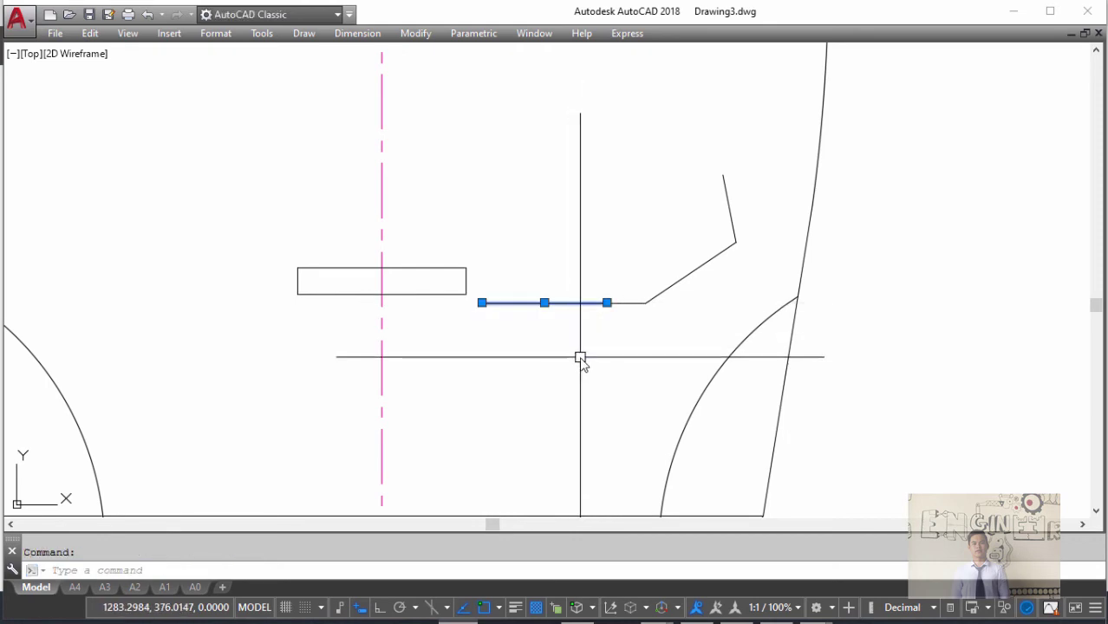
text(ro)
key(Return)
click(482, 303)
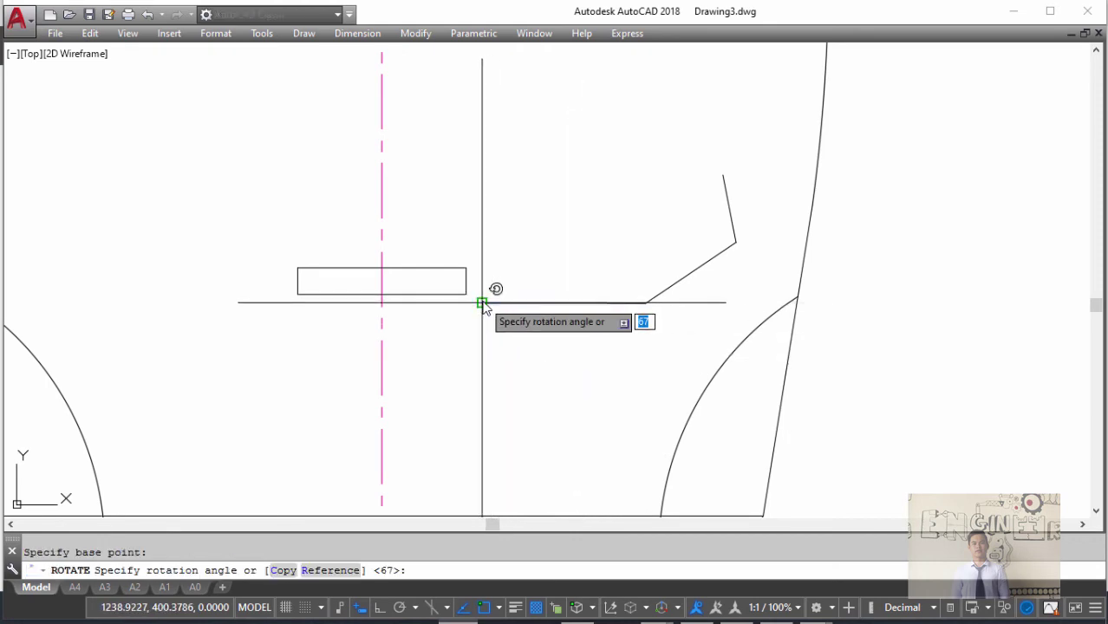
text(80)
key(Return)
key(alt+Tab)
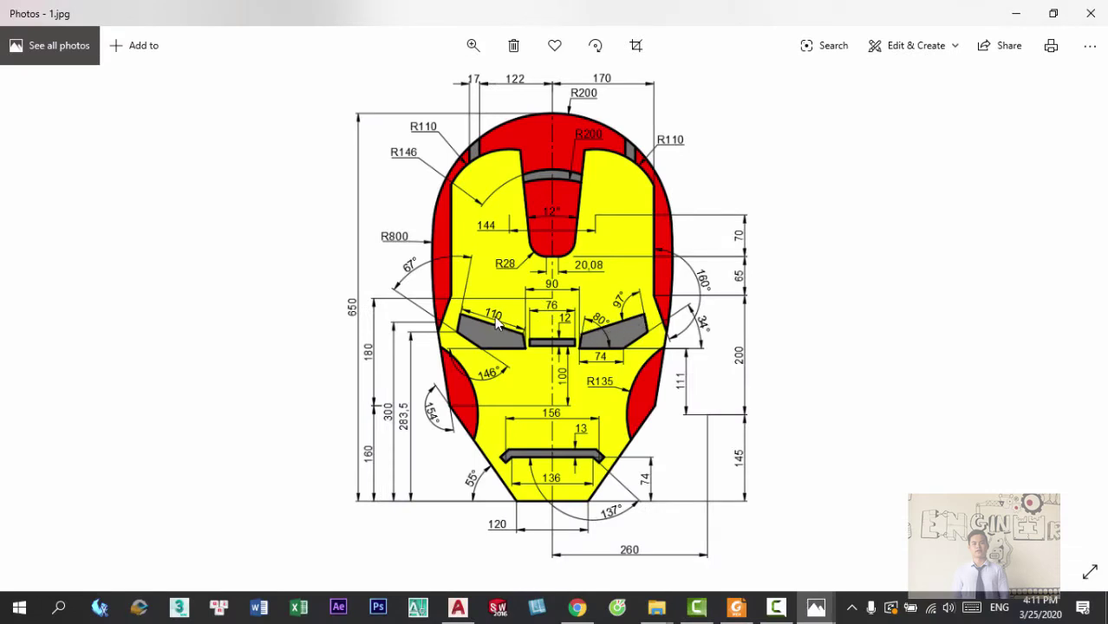
key(alt+Tab)
- Draw a radius-110 circle at the 67° edge's top, then a top edge from its 80°-edge crossing
text(c)
key(Return)
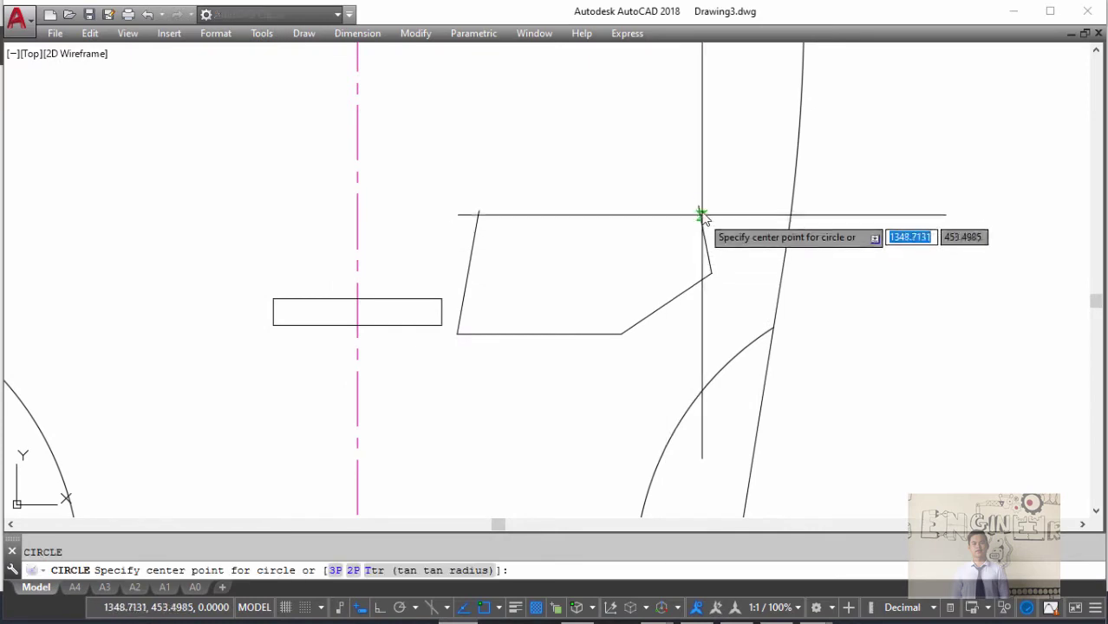
click(698, 206)
text(110)
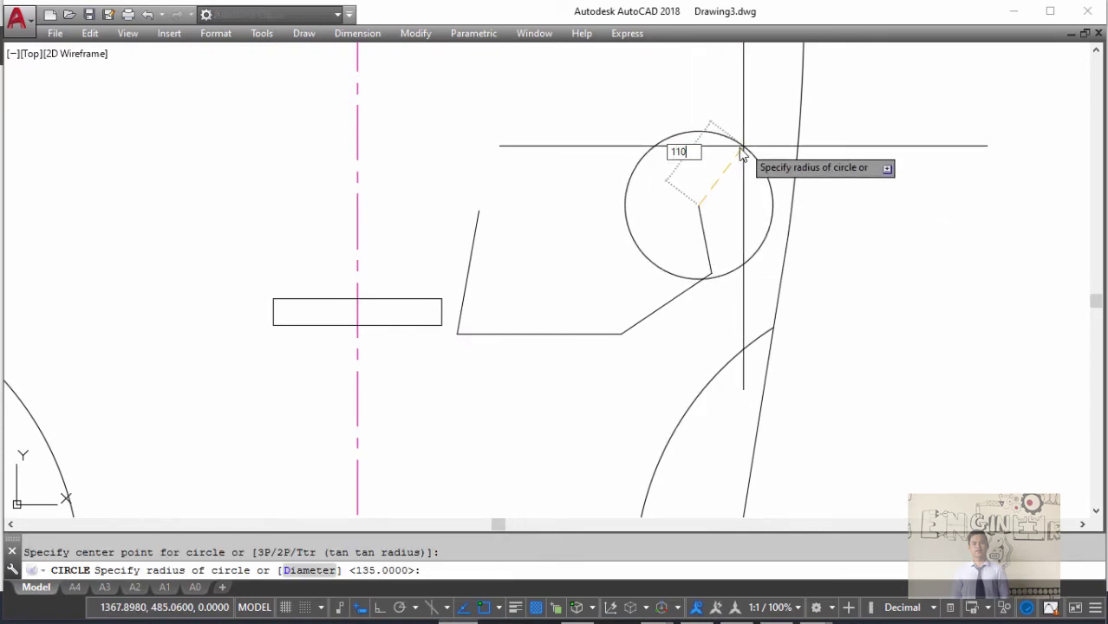
key(Return)
text(l)
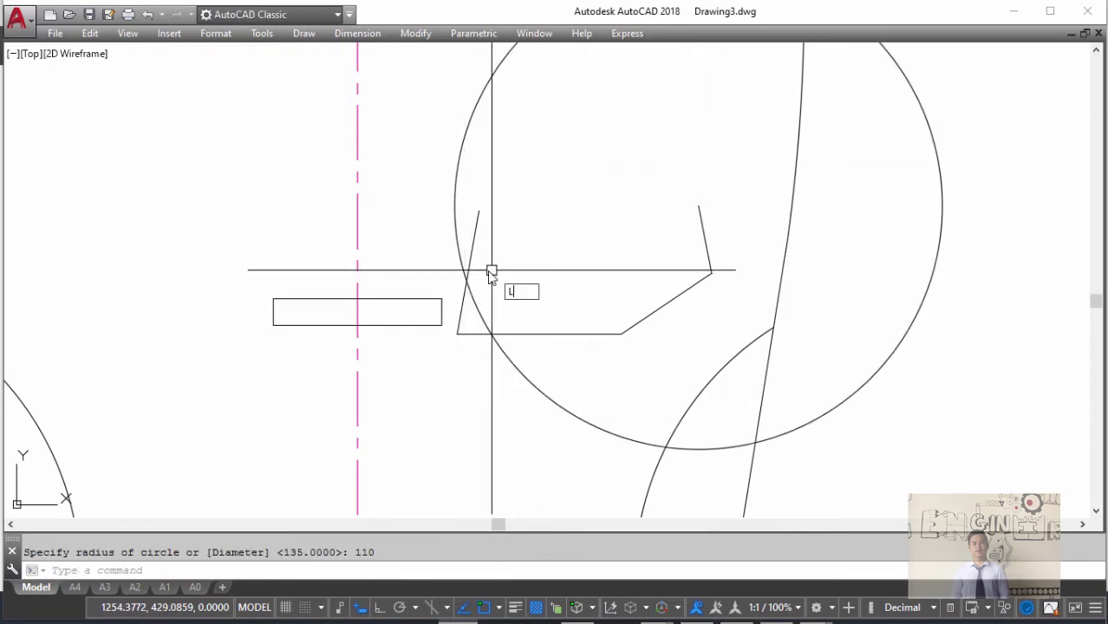
key(Return)
click(466, 281)
click(698, 205)
key(Return)
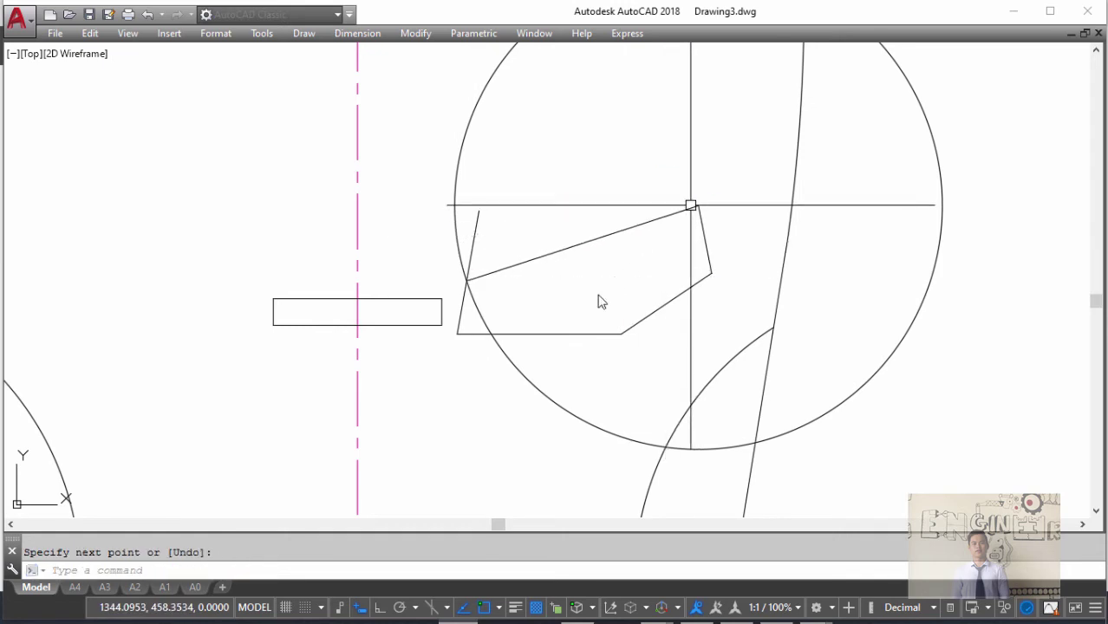
- Trim the overhanging line ends against the construction circle
click(544, 398)
key(Return)
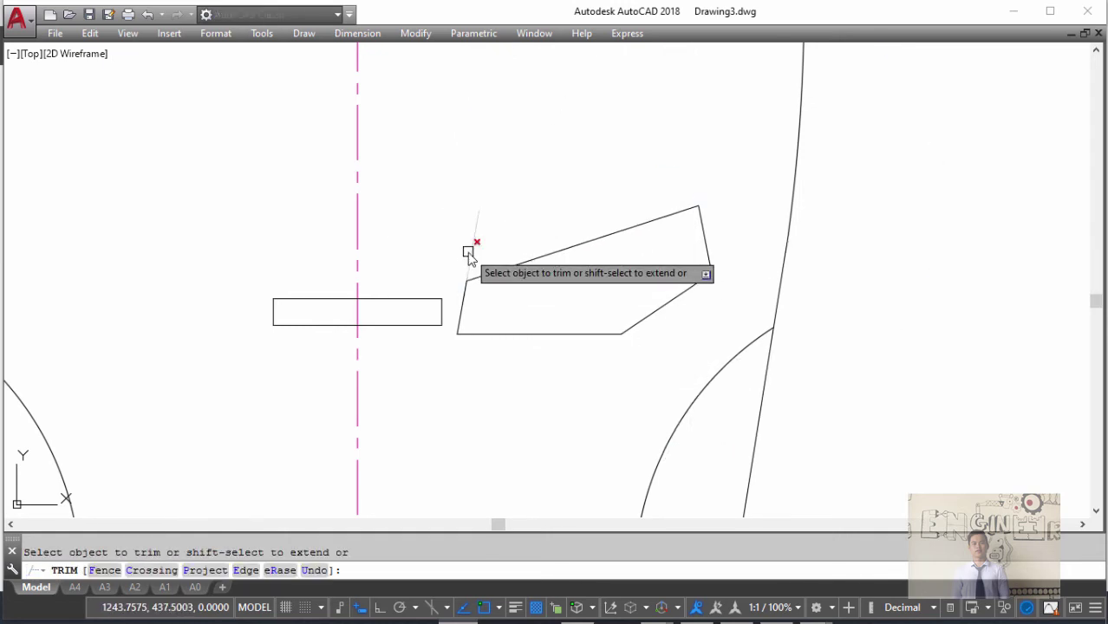
key(Escape)
scroll(485, 243, down, 4)
scroll(593, 242, down, 2)
scroll(599, 234, up, 2)
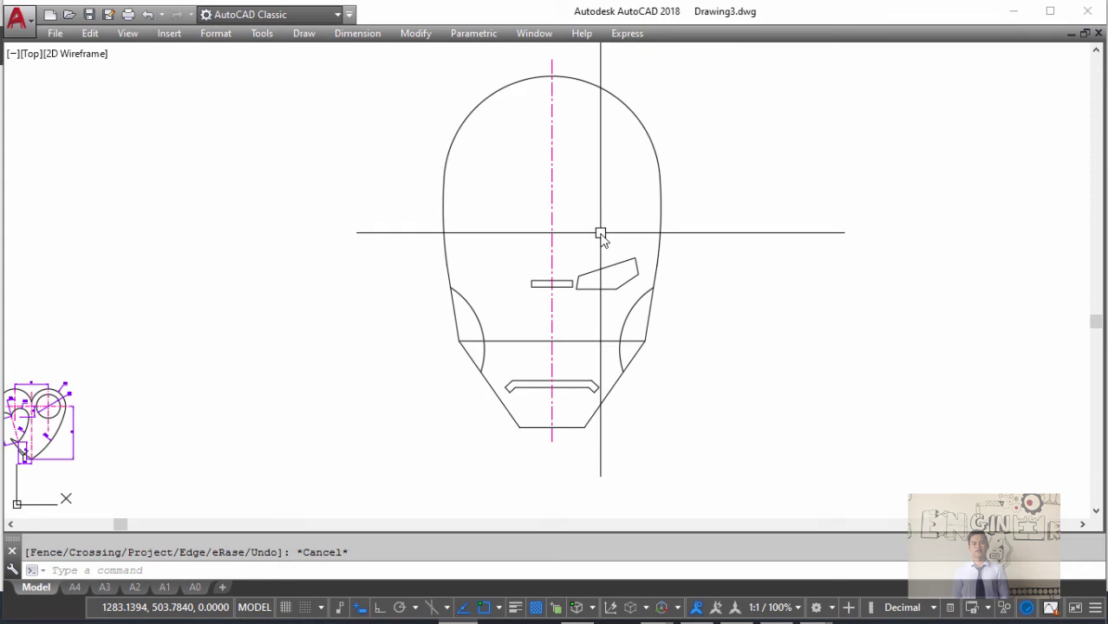
- Mirror the right eye outline across the vertical centre line, keeping the original, with ortho on
scroll(611, 286, up, 4)
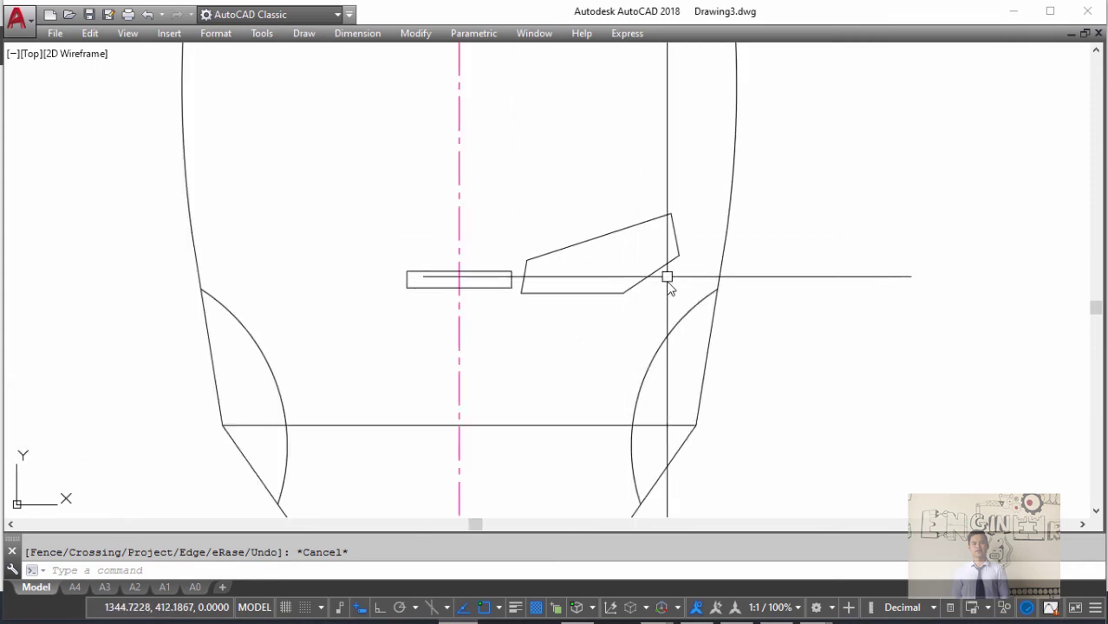
click(681, 285)
click(525, 177)
text(mi)
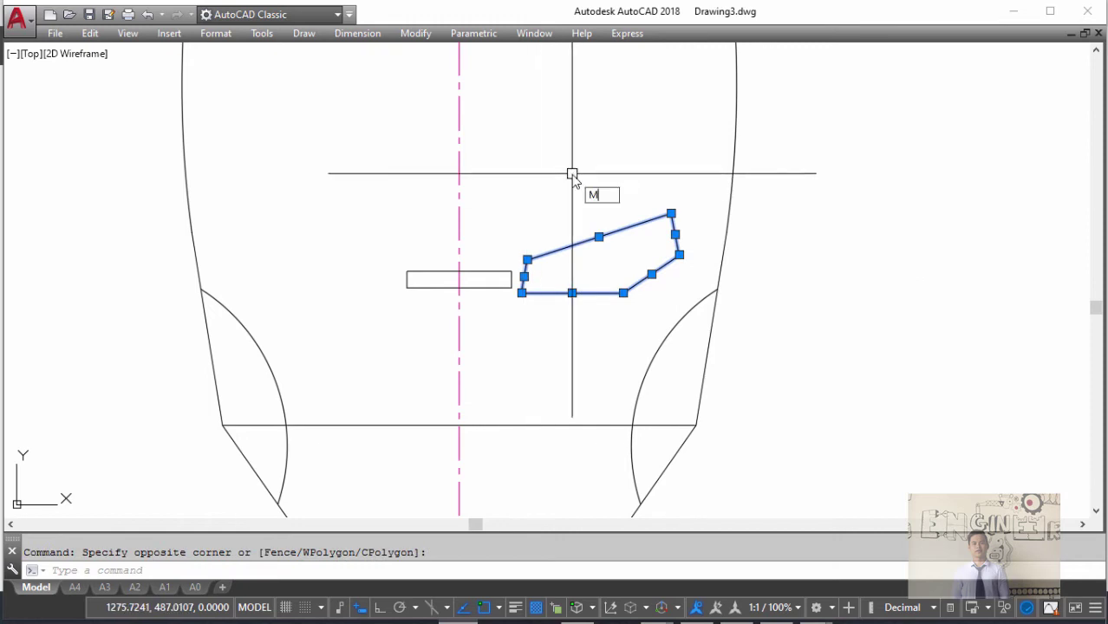
key(Return)
scroll(539, 202, down, 4)
click(528, 173)
click(527, 140)
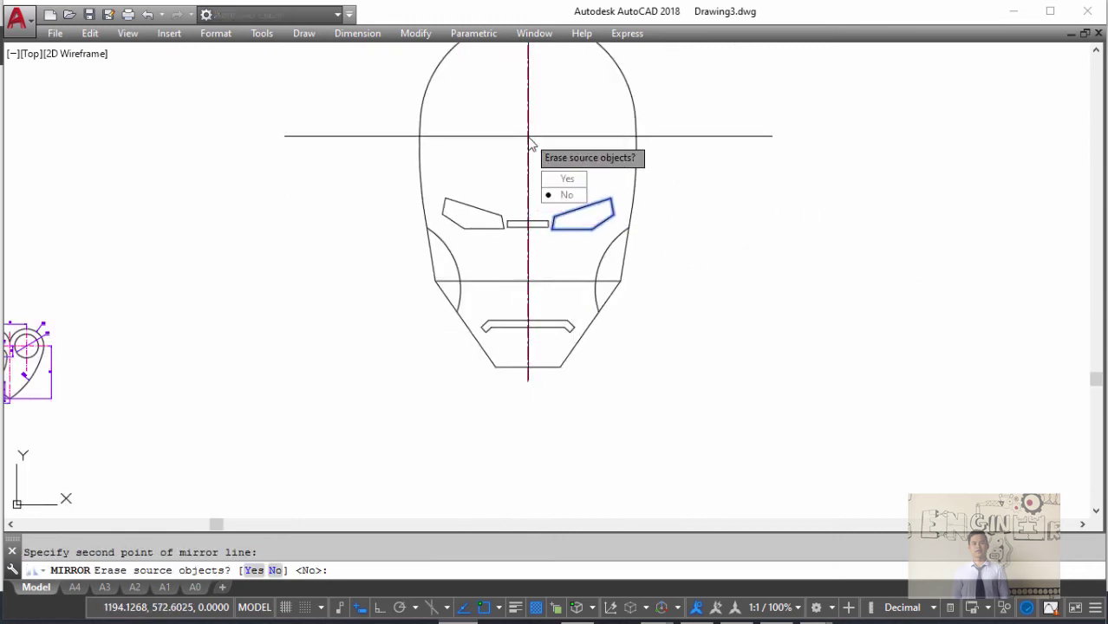
key(Return)
middle_drag(542, 212, 545, 251)
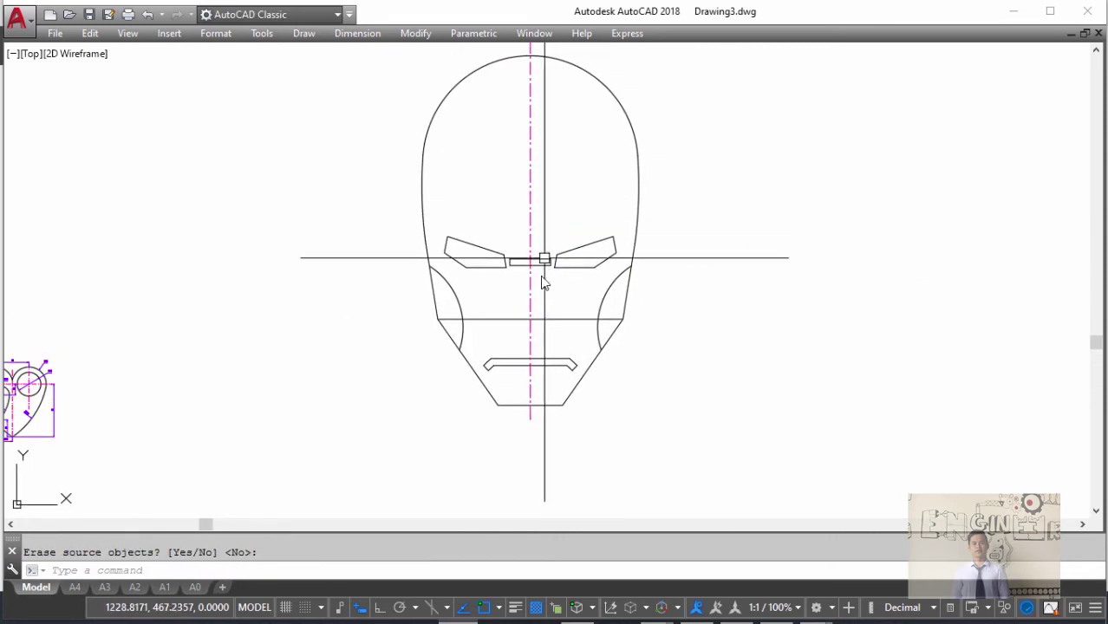
key(Return)
key(F8)
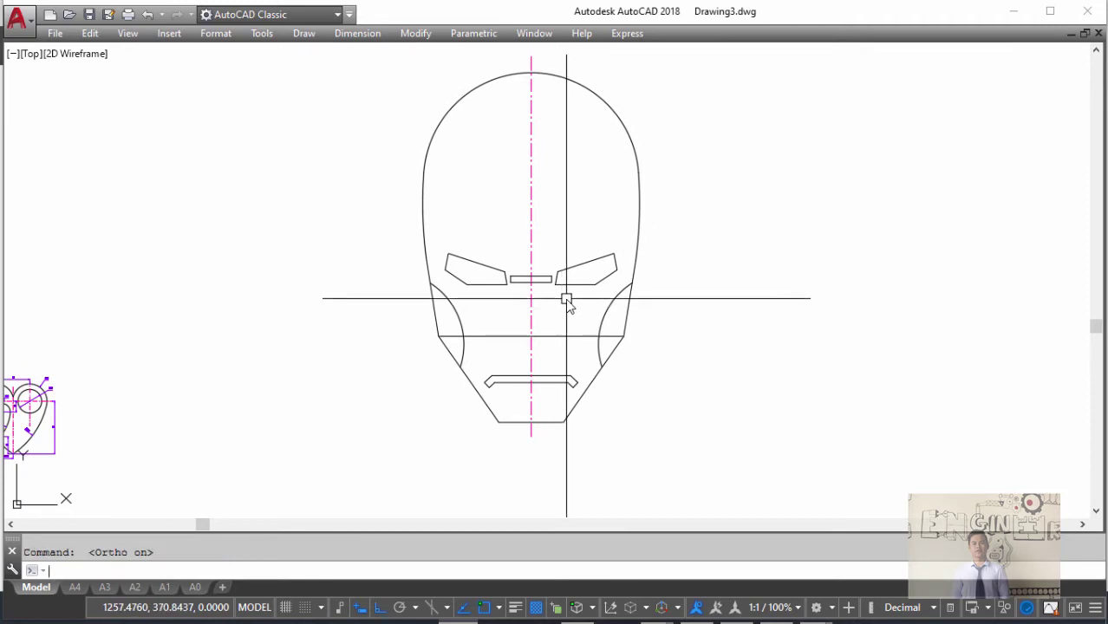
key(alt+Tab)
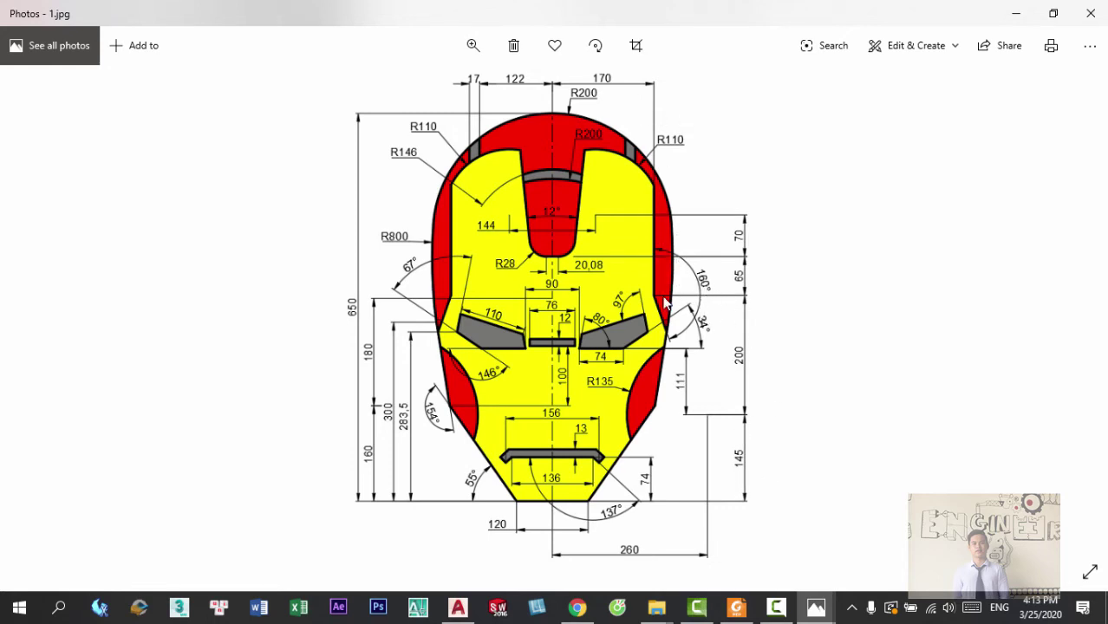
- Offset the centre line 170 units to the right
key(alt+Tab)
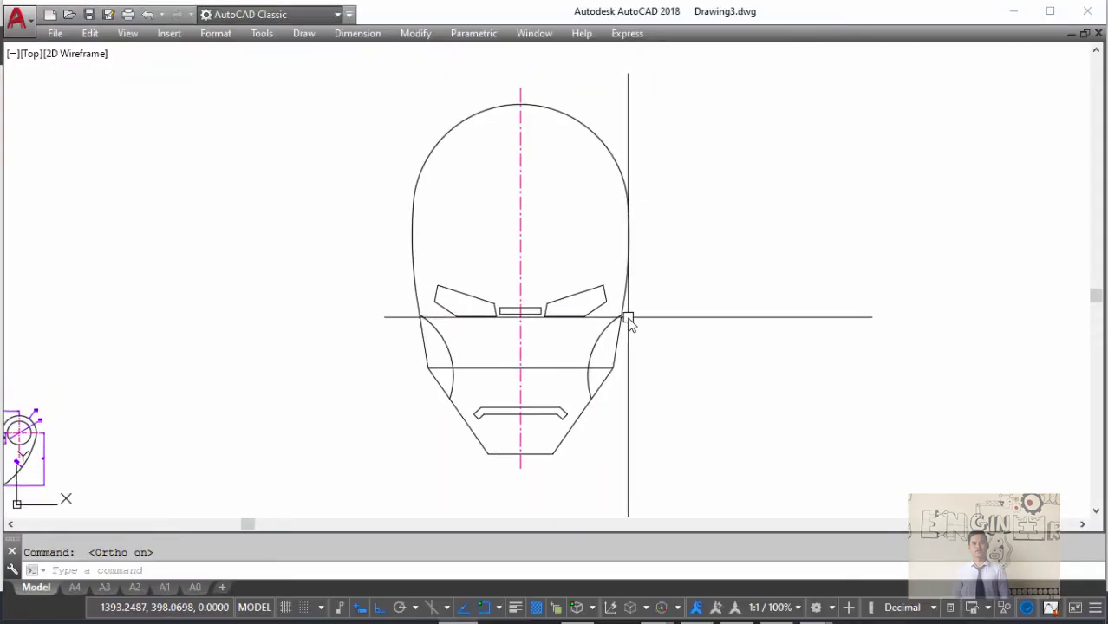
text(o)
key(Return)
text(170)
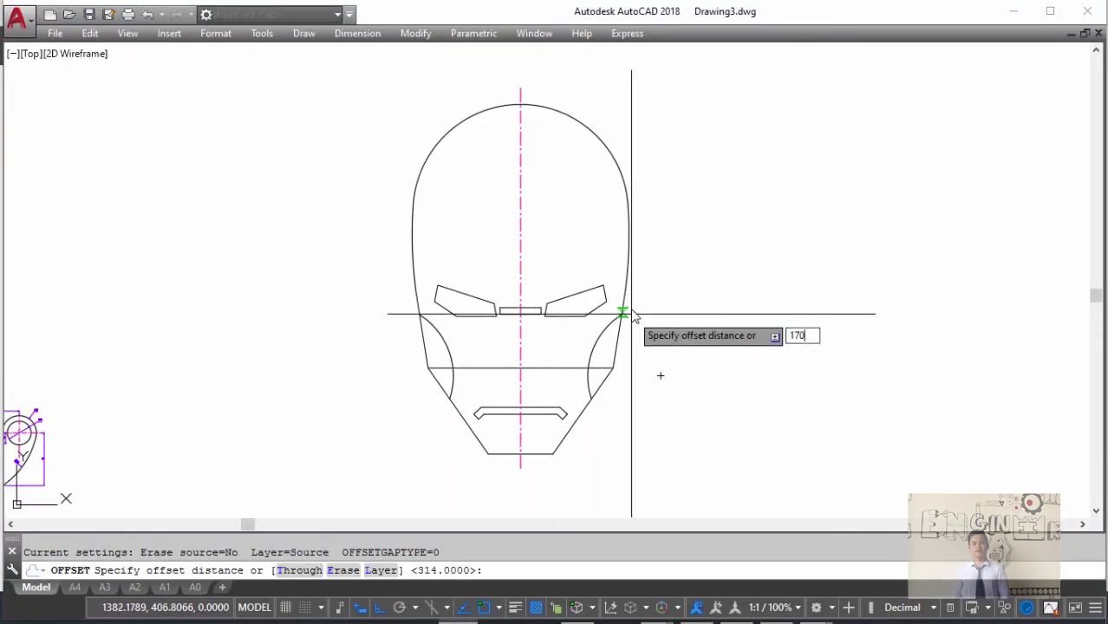
key(Return)
click(521, 206)
click(592, 192)
key(Return)
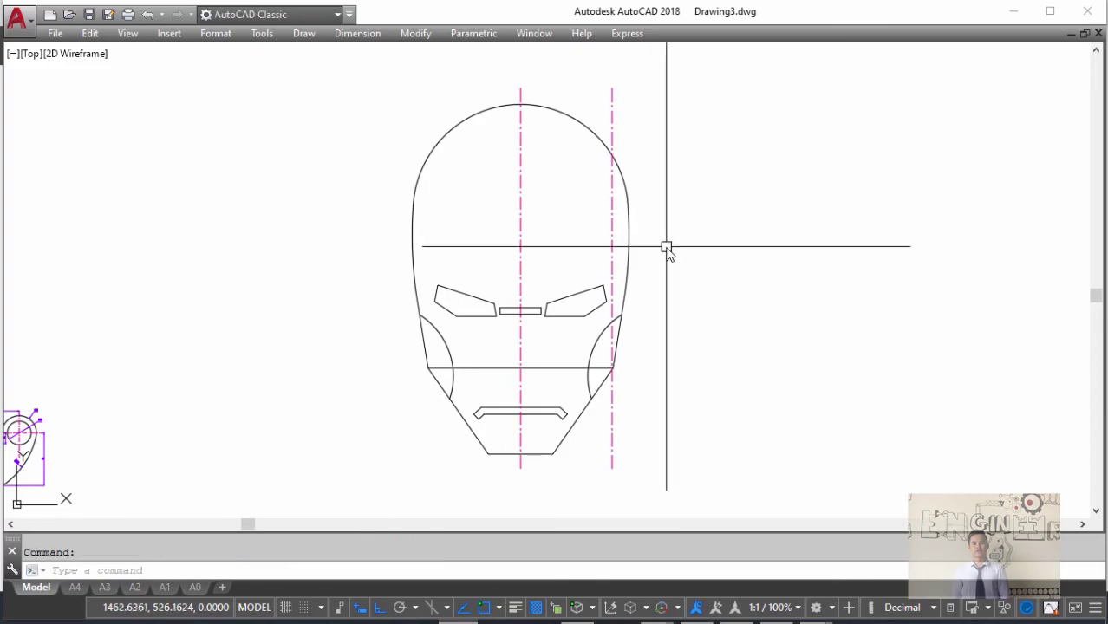
key(alt+Tab)
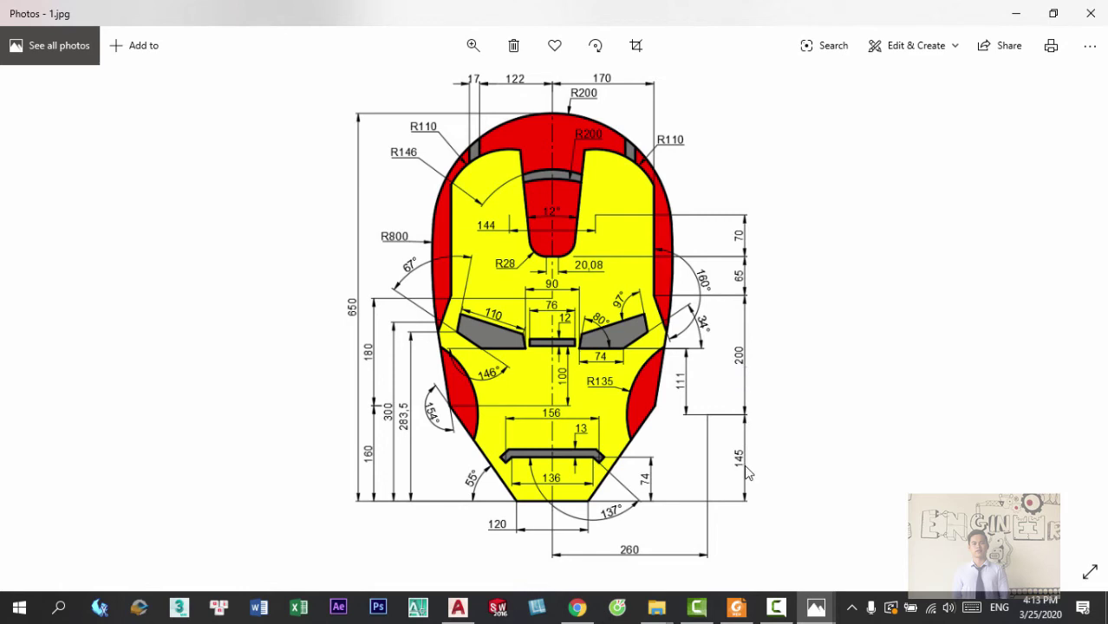
key(alt+Tab)
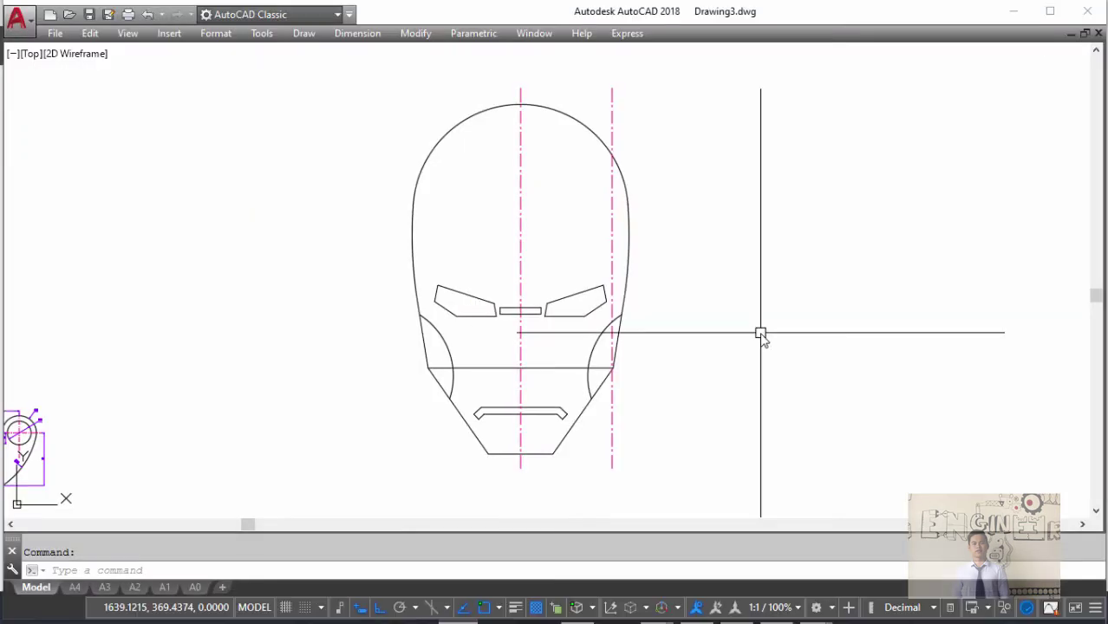
- Start another offset with a distance of 345
text(o)
key(Return)
text(345)
key(Return)
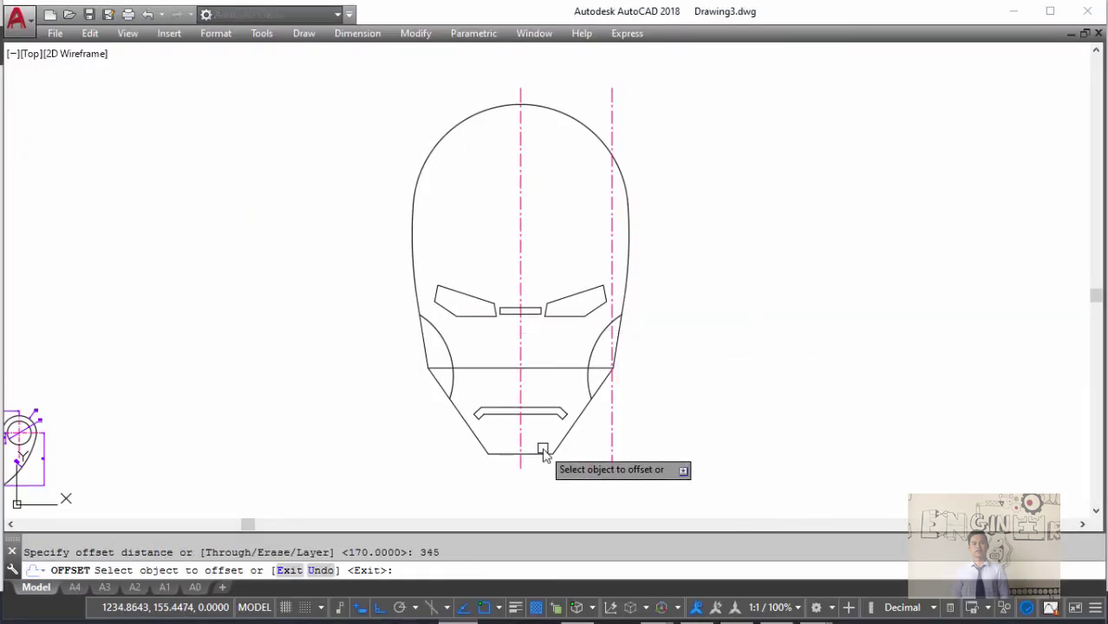
- Copy the chin line 345 upward and extend it out to the guide
click(546, 452)
key(Escape)
text(ex)
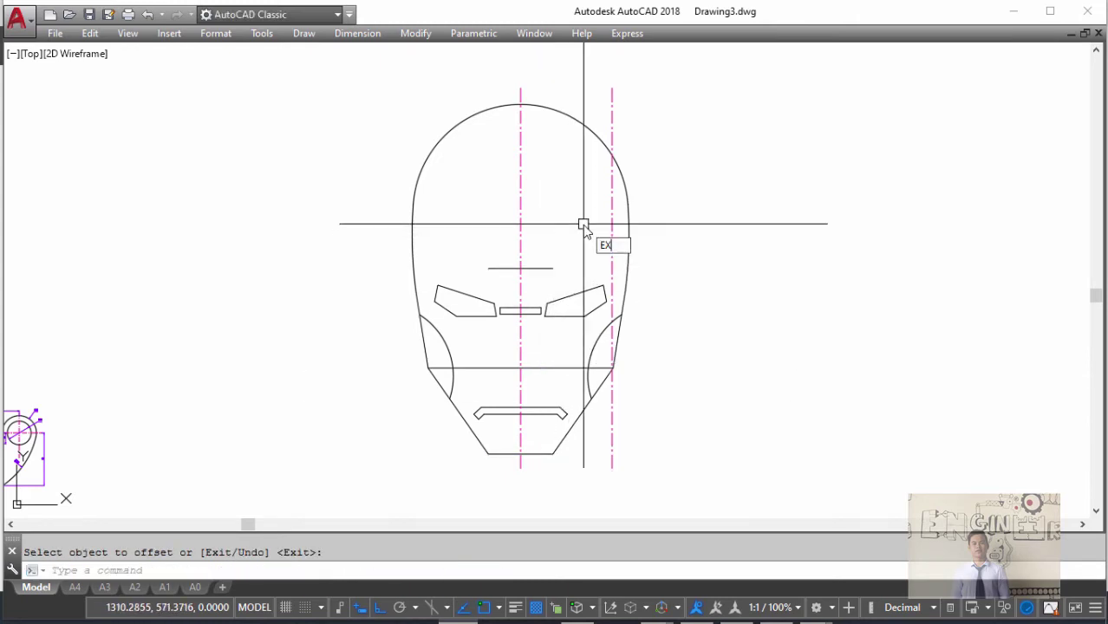
key(Return)
click(553, 268)
key(Escape)
scroll(611, 271, up, 4)
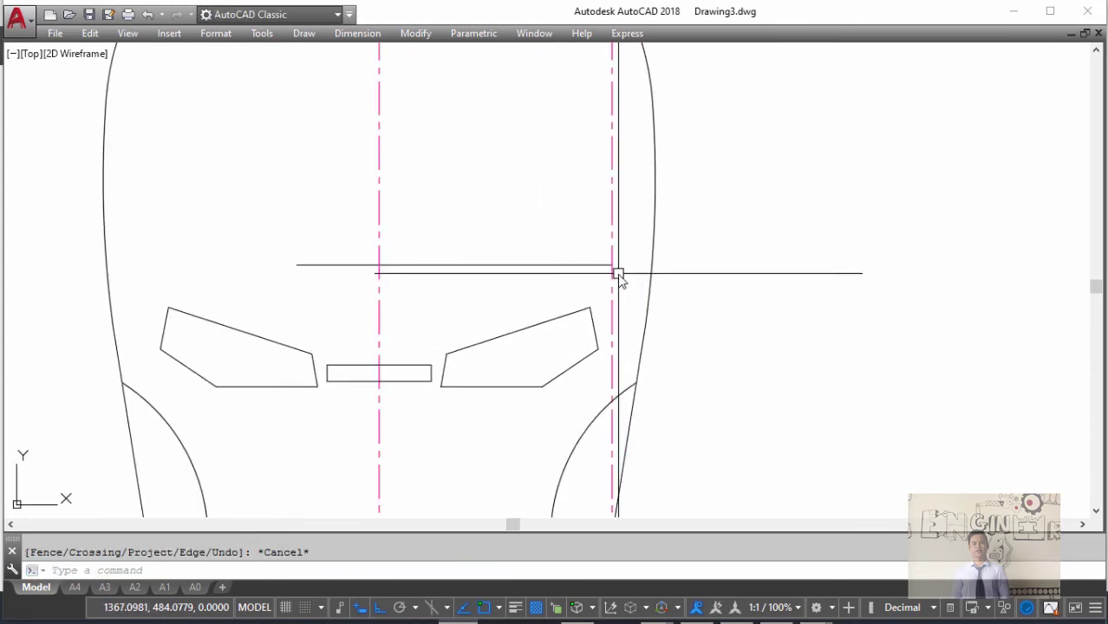
- Draw a vertical line straight up from the guide-line intersection
text(l)
key(Return)
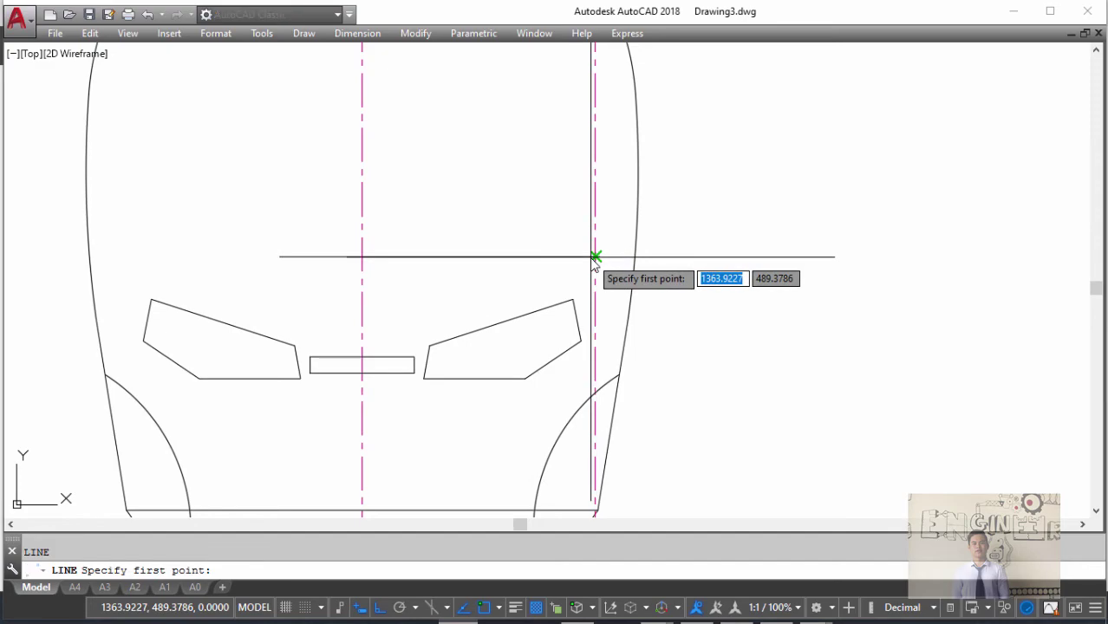
click(595, 257)
key(alt+Tab)
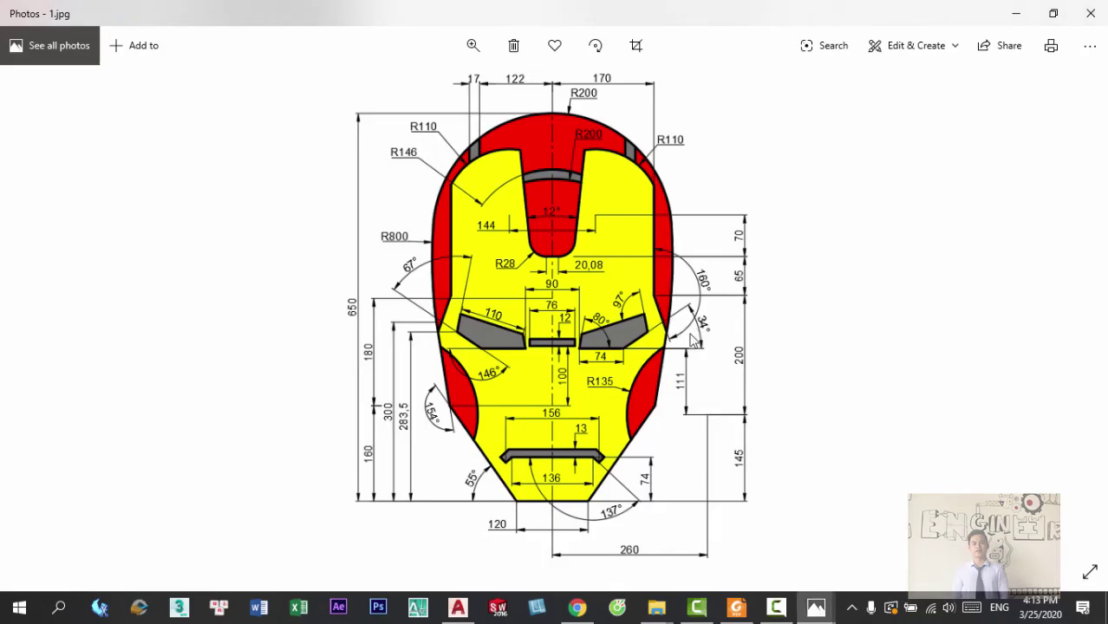
key(alt+Tab)
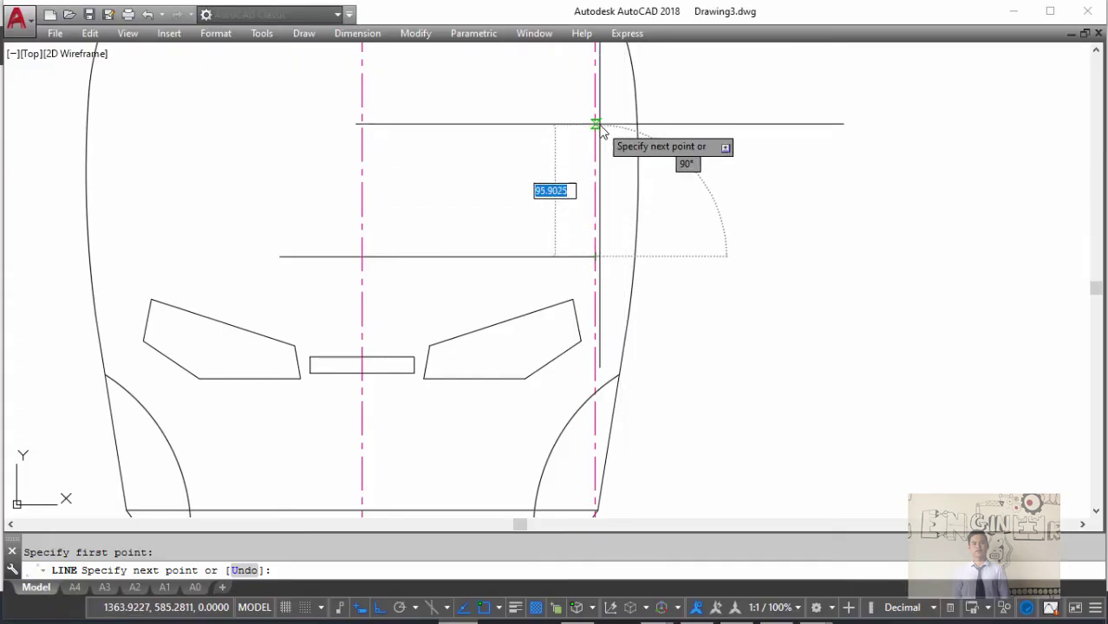
click(596, 124)
key(Escape)
- Rotate the vertical line -160° about its lower endpoint to form the slant
click(595, 191)
text(r)
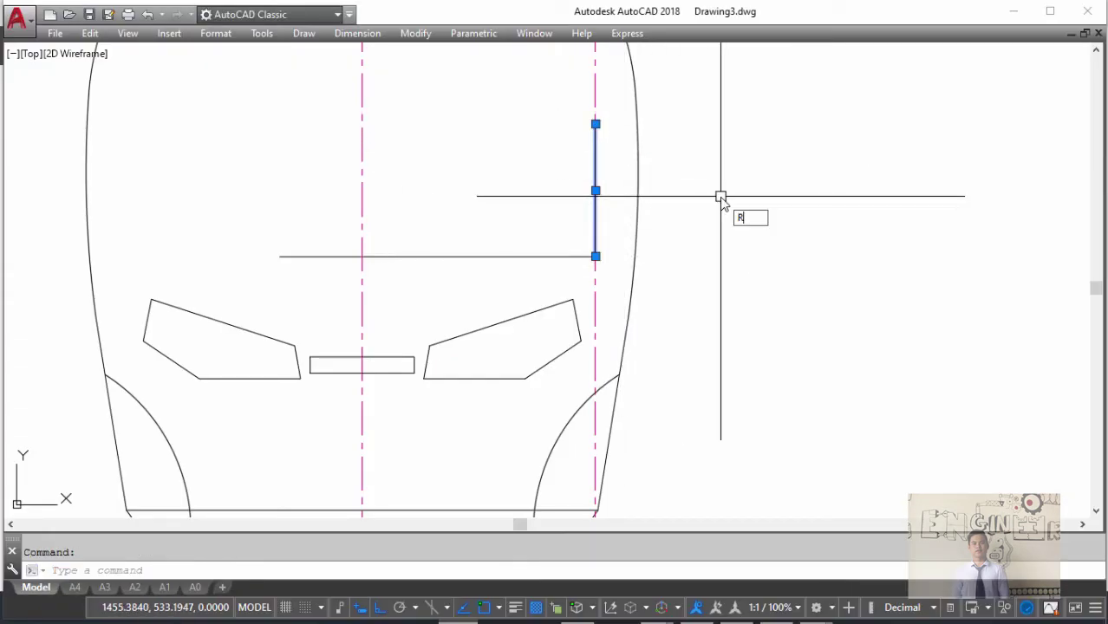
text(o)
key(Return)
click(596, 257)
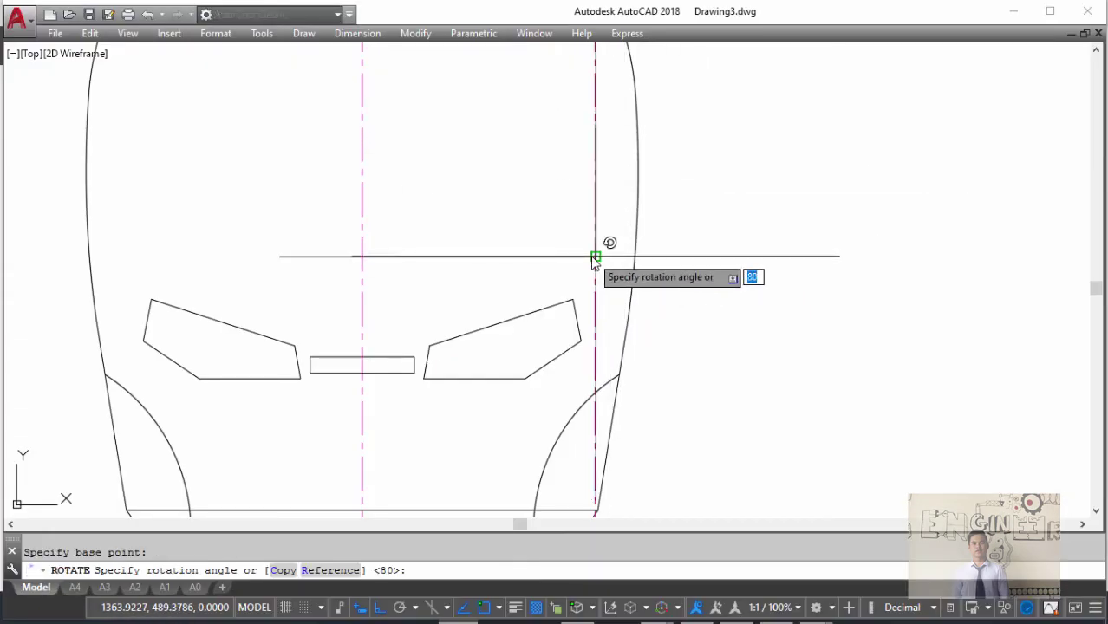
text(-16)
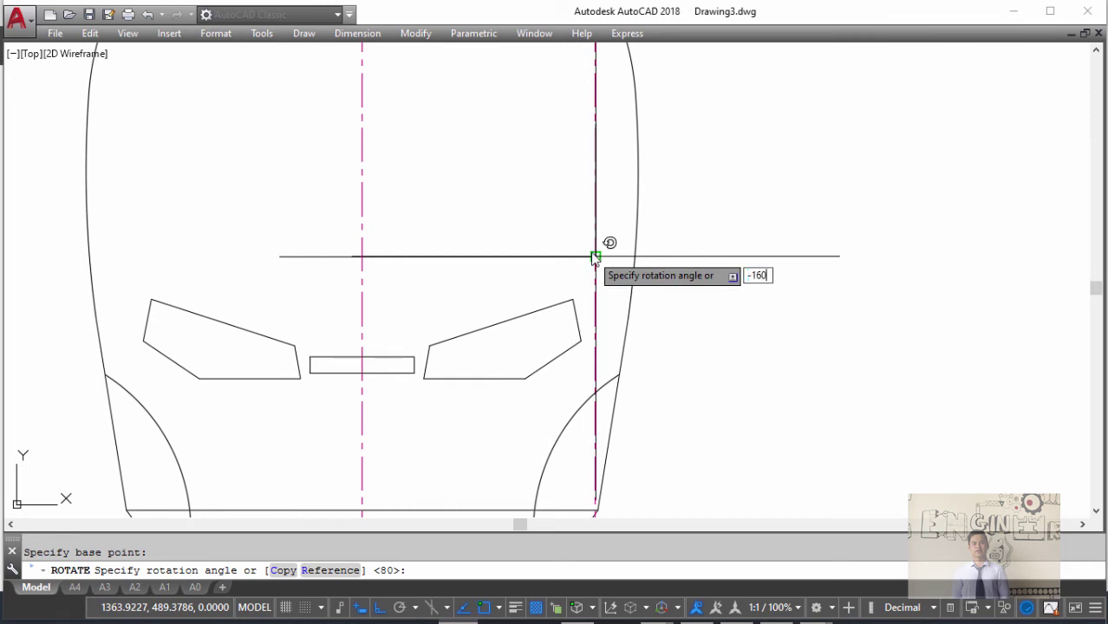
key(Return)
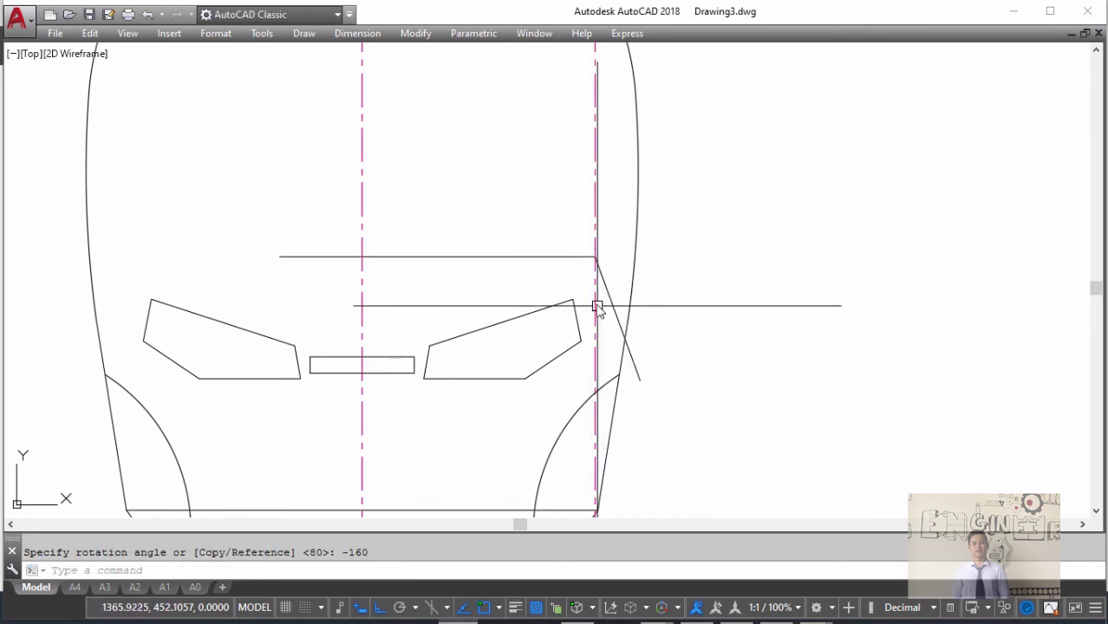
- Delete the dashed guide line on the right
click(597, 308)
key(Delete)
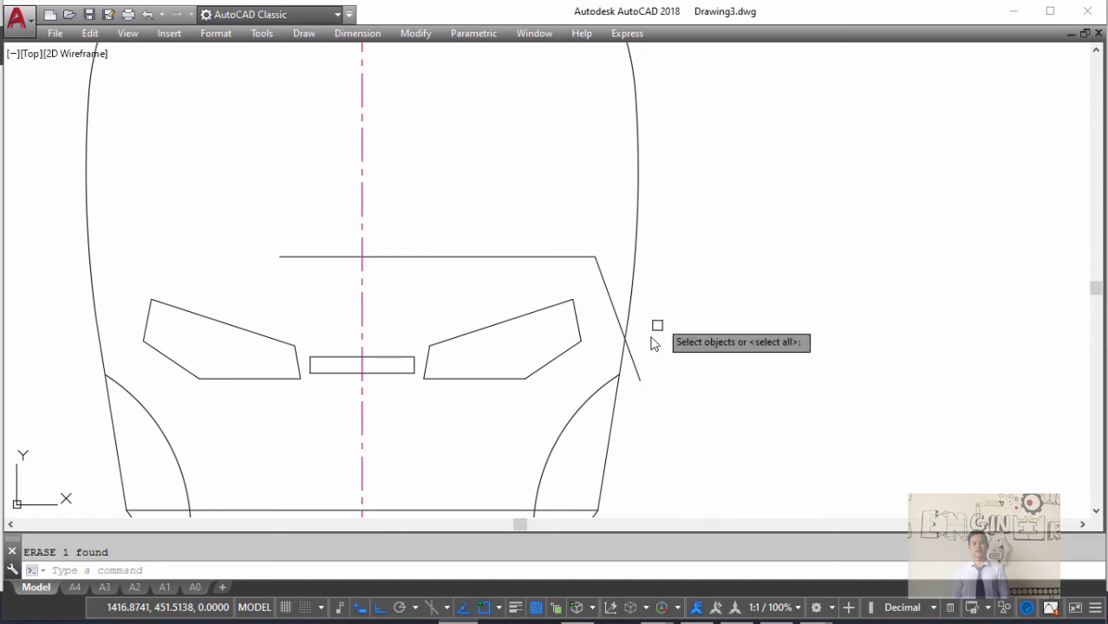
key(Return)
key(Escape)
scroll(657, 306, down, 4)
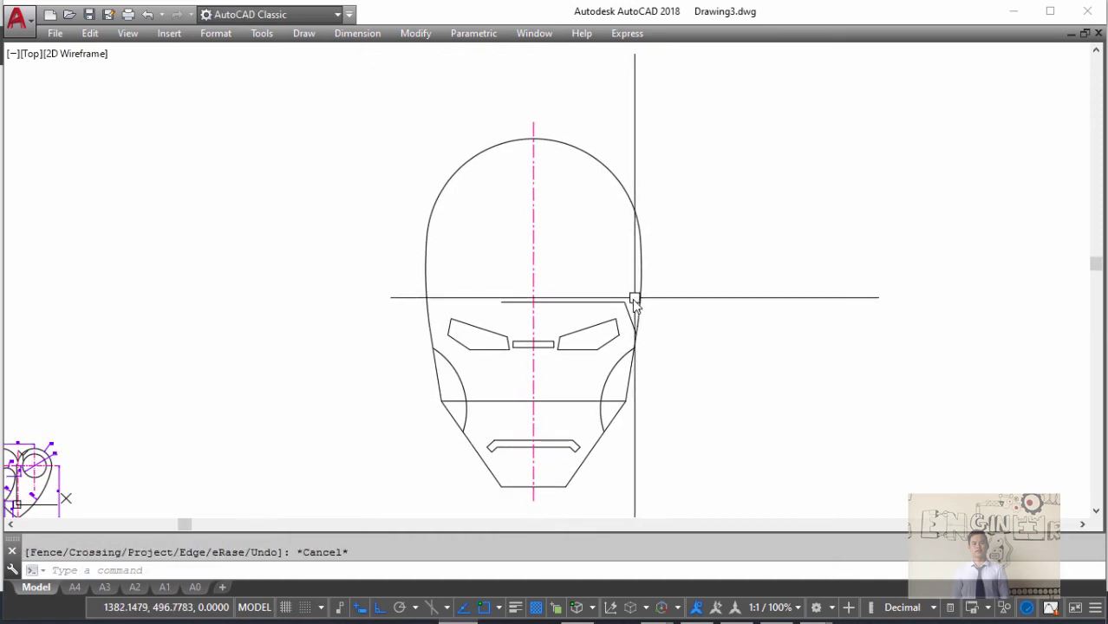
- Draw the vertical edge from the slant's top, trim it at the head outline, and delete the leftover horizontal line
text(l)
key(Return)
click(625, 301)
click(658, 132)
key(Escape)
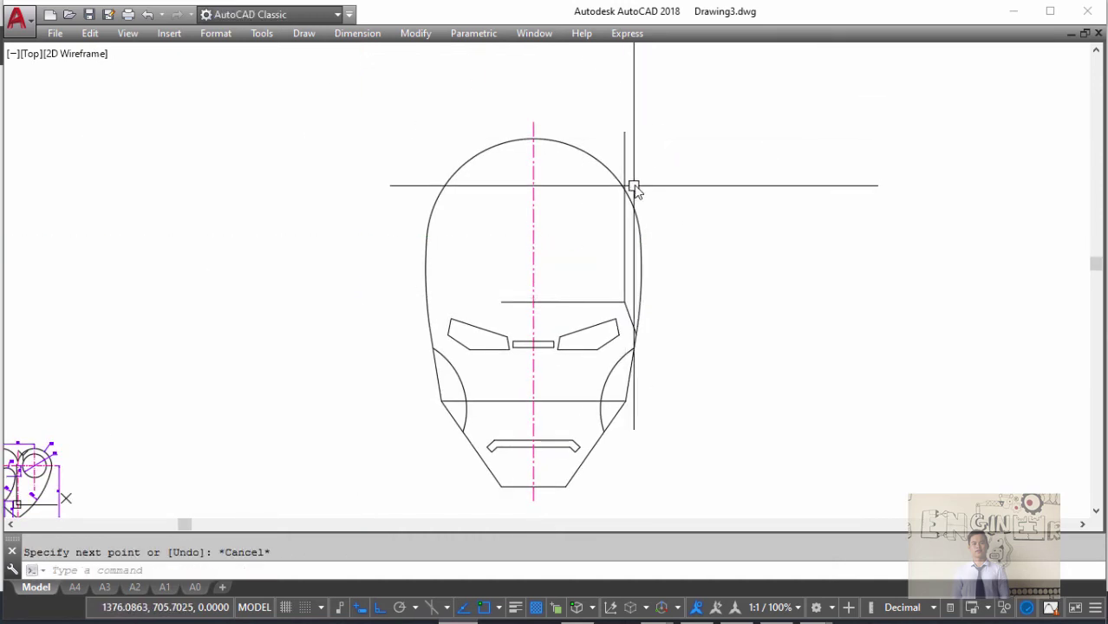
text(tr)
key(Return)
click(623, 174)
key(Escape)
click(599, 294)
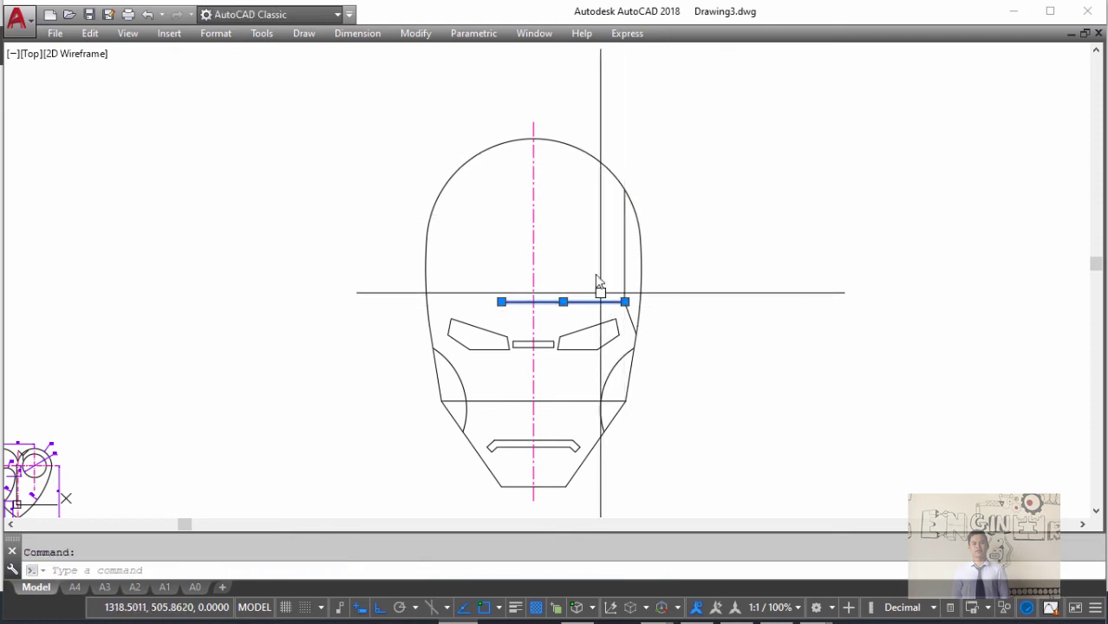
key(Delete)
key(alt+Tab)
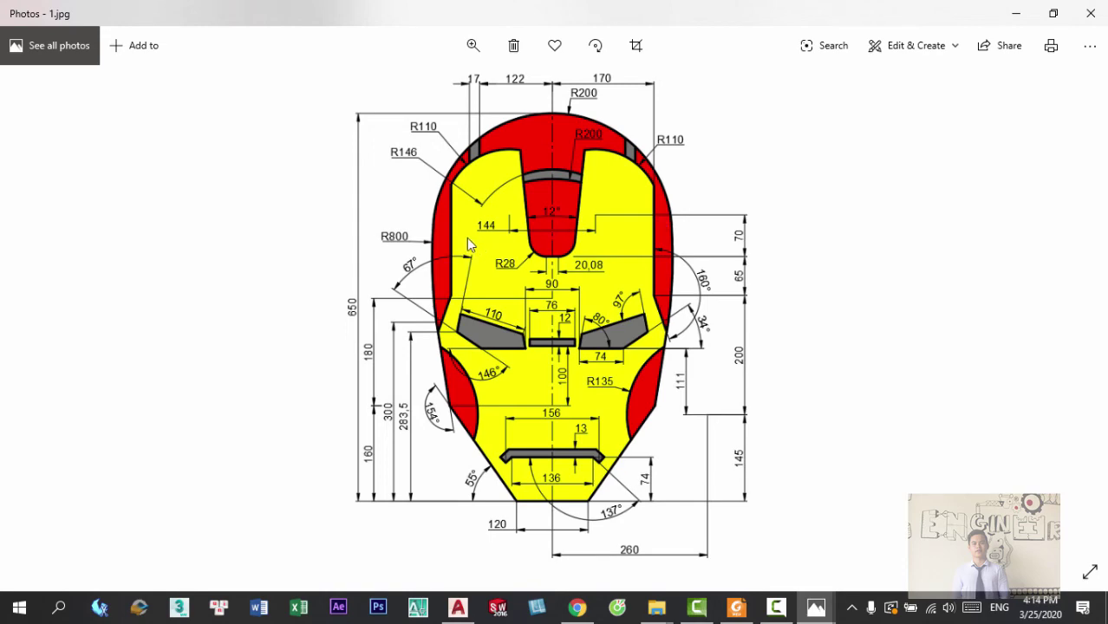
key(alt+Tab)
key(alt+Tab)
key(alt+Tab)
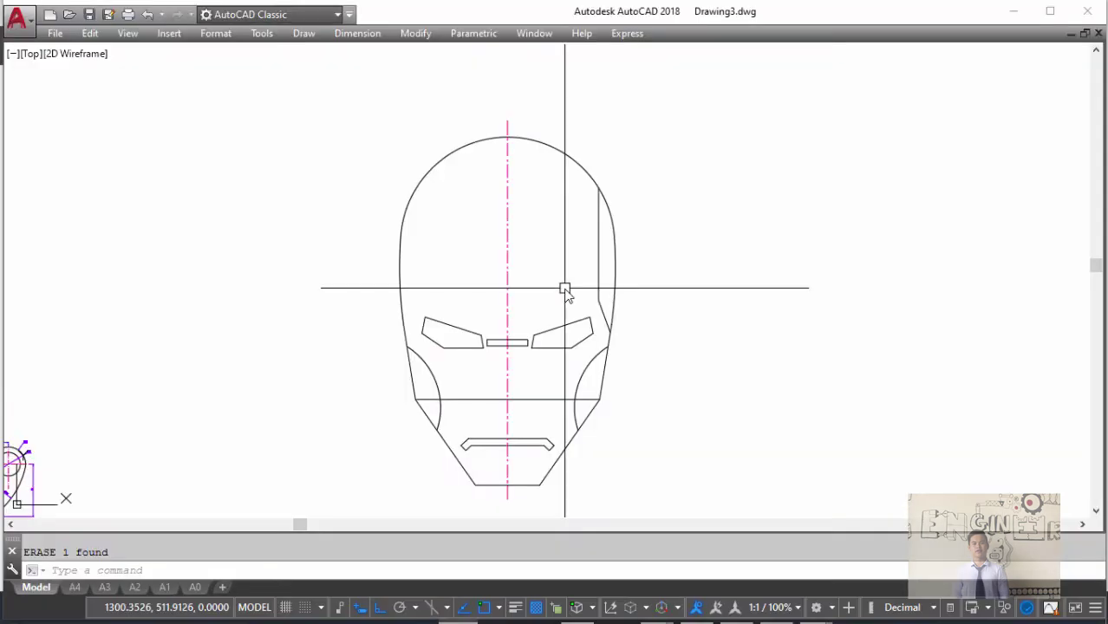
key(alt+Tab)
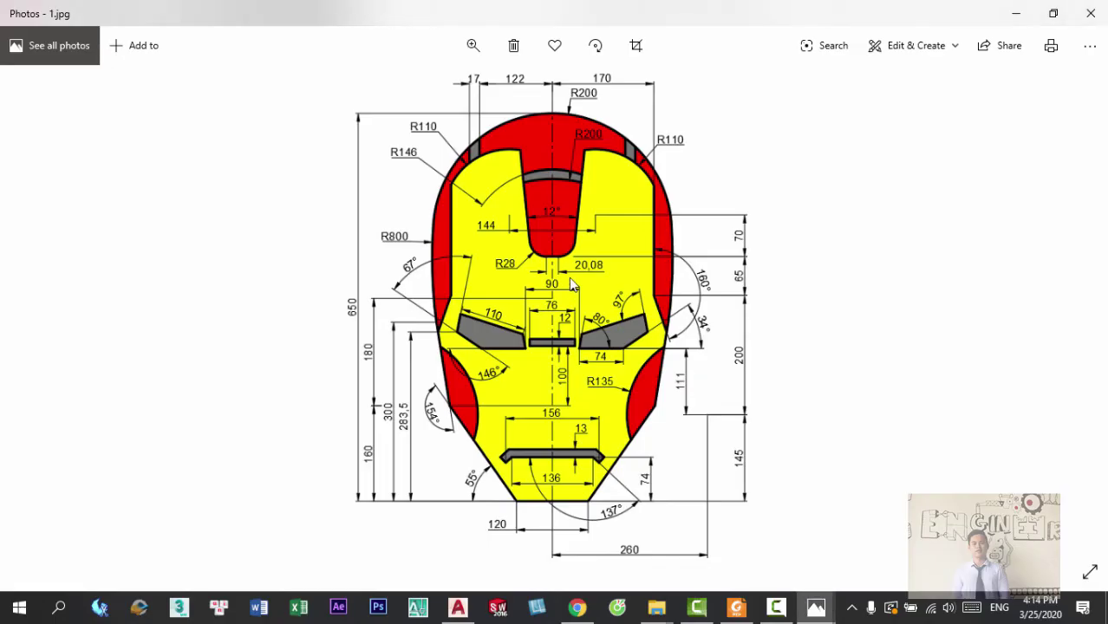
key(alt+Tab)
key(alt+Tab)
key(alt+Tab)
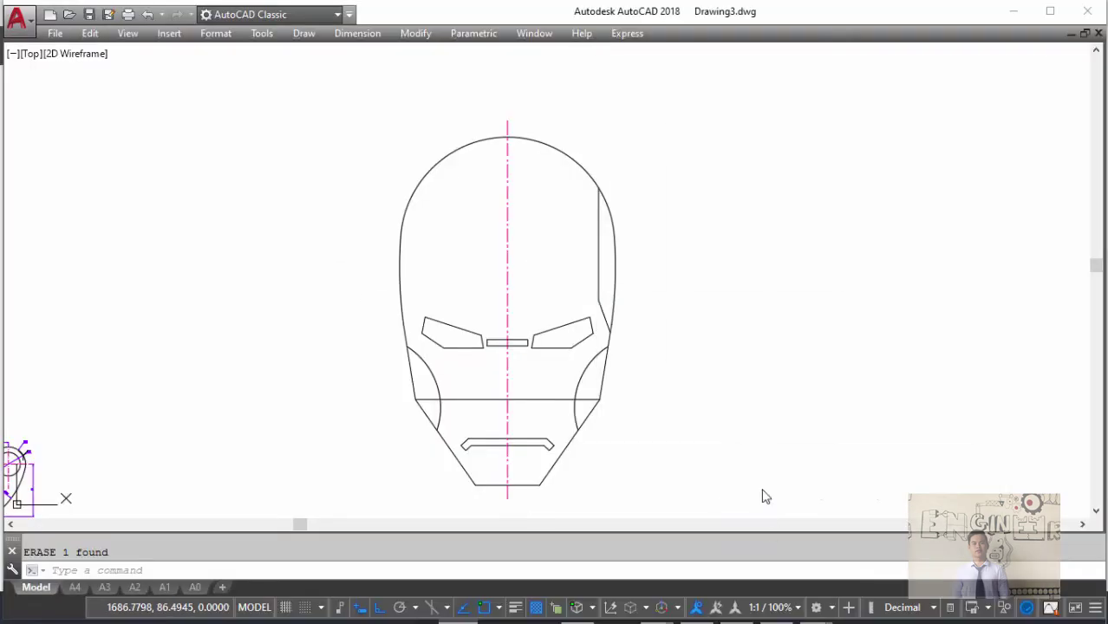
key(alt+Tab)
click(863, 563)
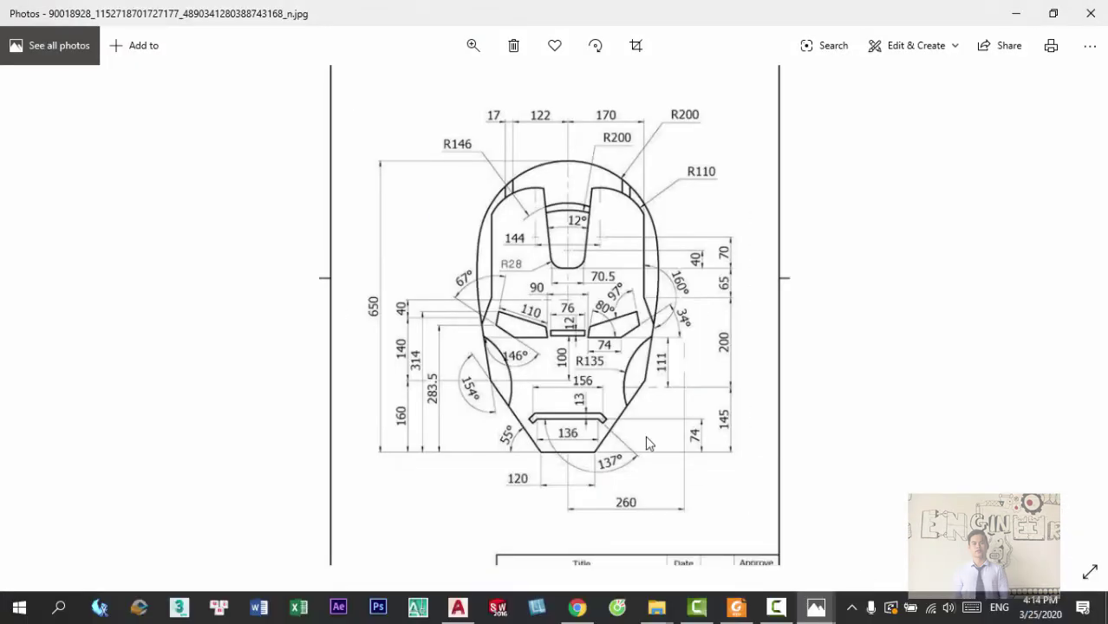
scroll(615, 294, up, 1)
scroll(617, 286, up, 1)
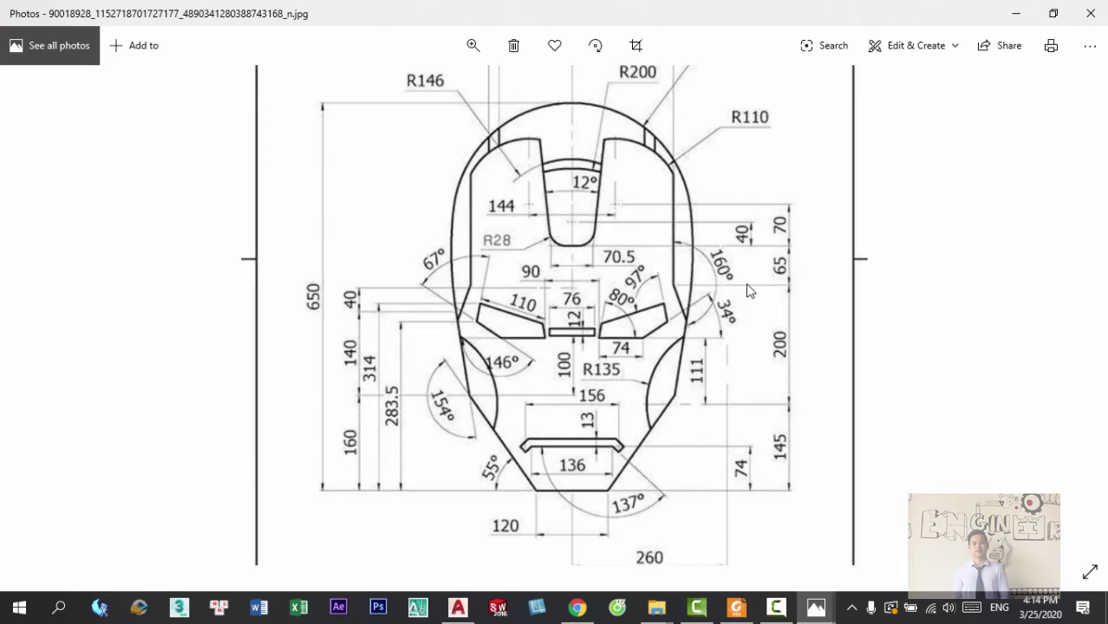
key(alt+Tab)
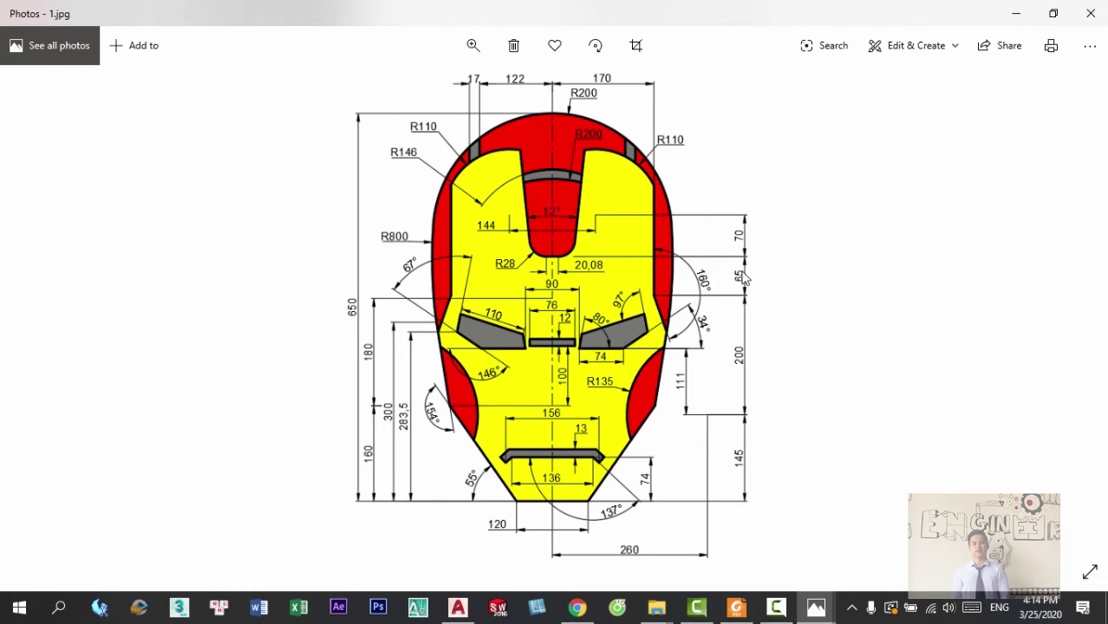
- Review the black-and-white reference, then pan the helmet drawing up slightly
key(Right)
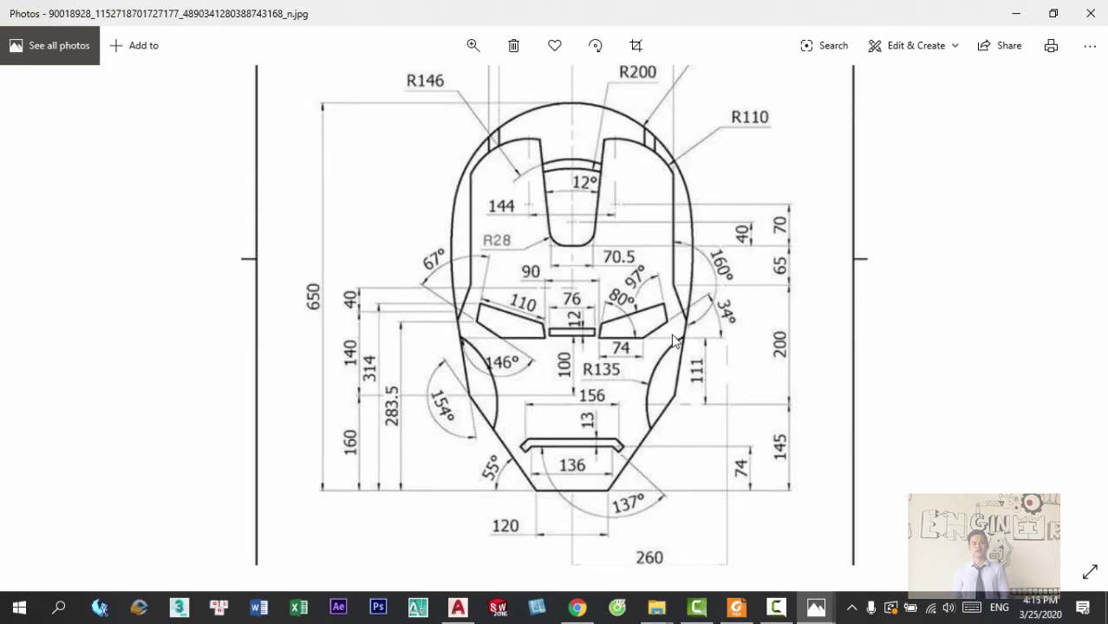
key(Left)
click(458, 607)
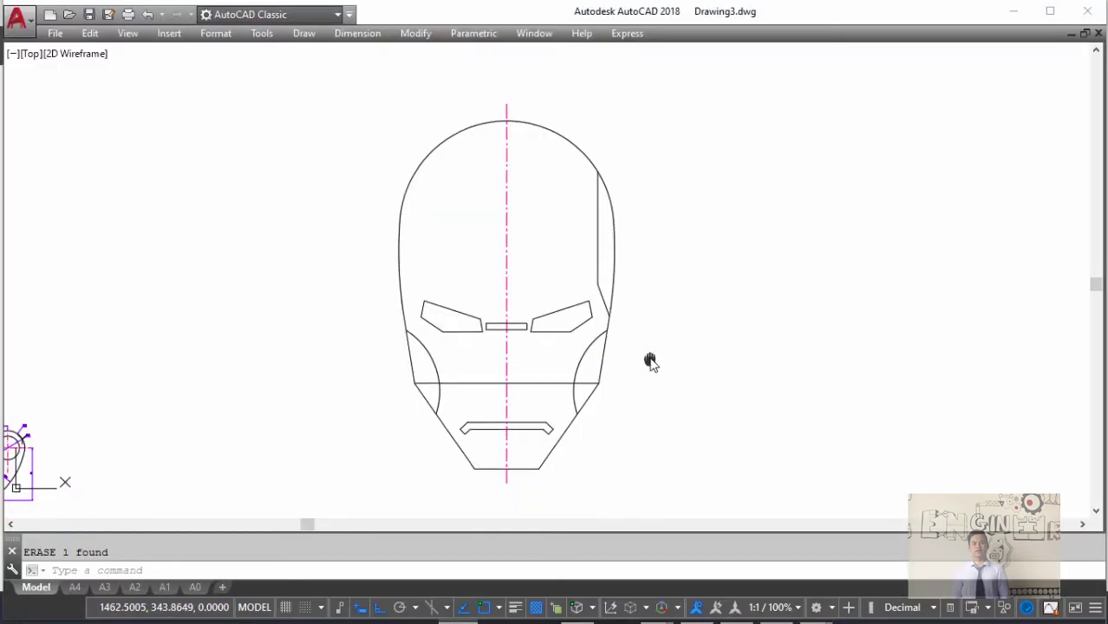
middle_drag(650, 361, 646, 329)
- Draw a 70.5-long line from the helmet's right edge, checking the coloured reference
text(l)
key(Return)
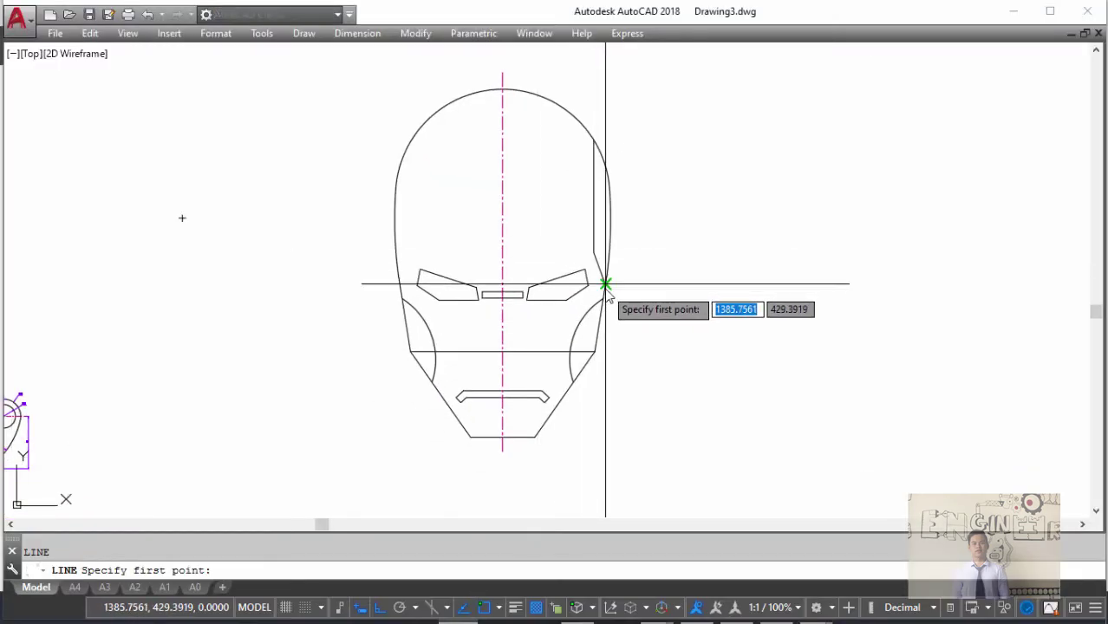
key(alt+Tab)
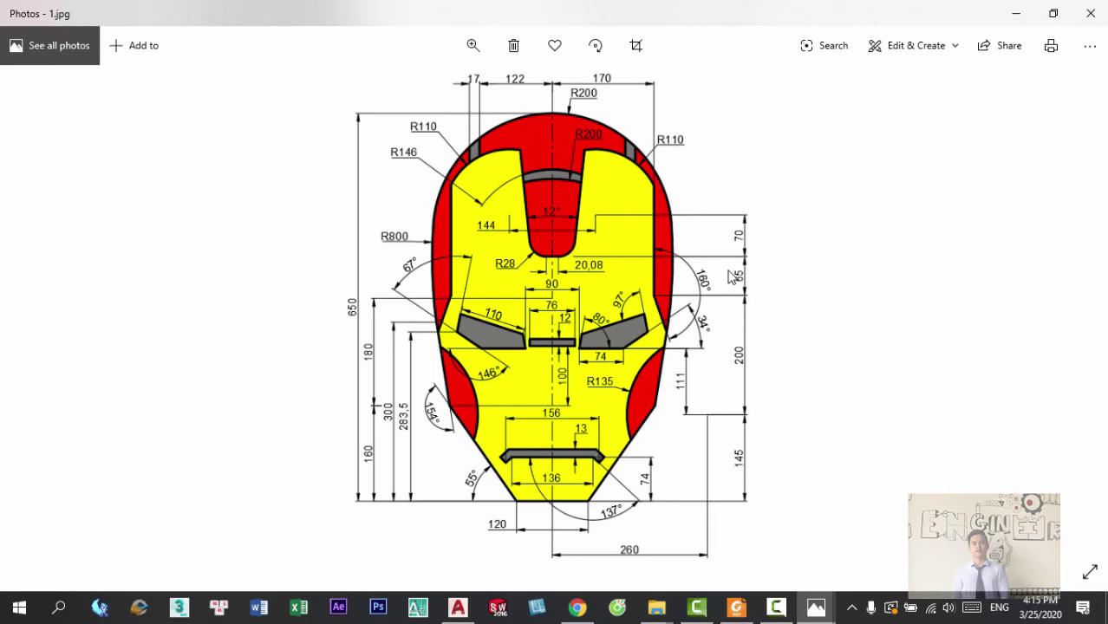
key(alt+Tab)
click(594, 253)
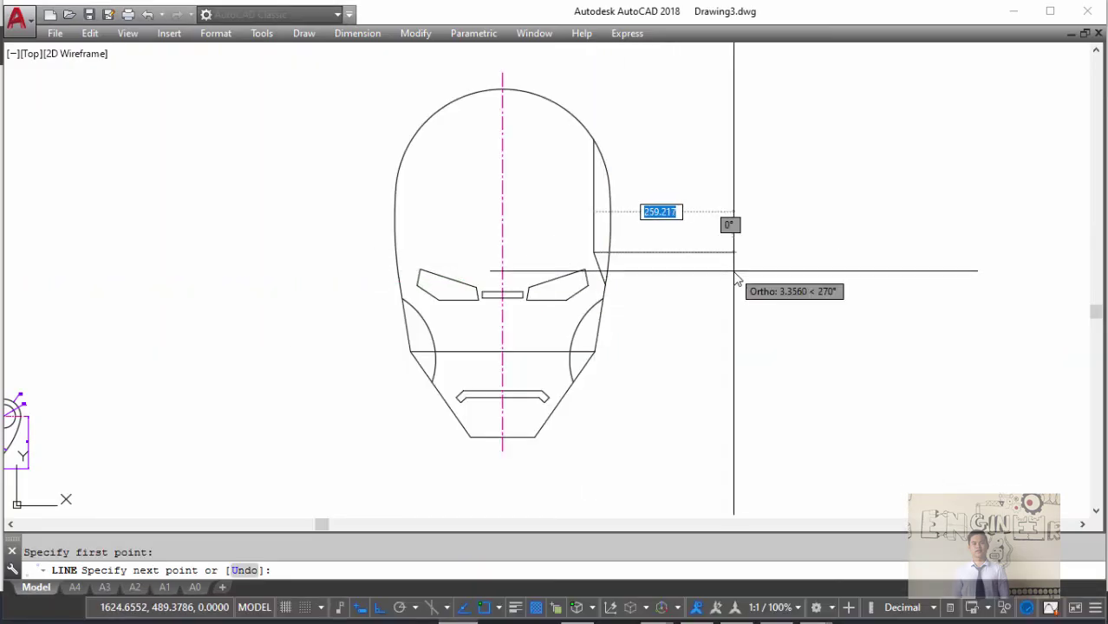
text(70)
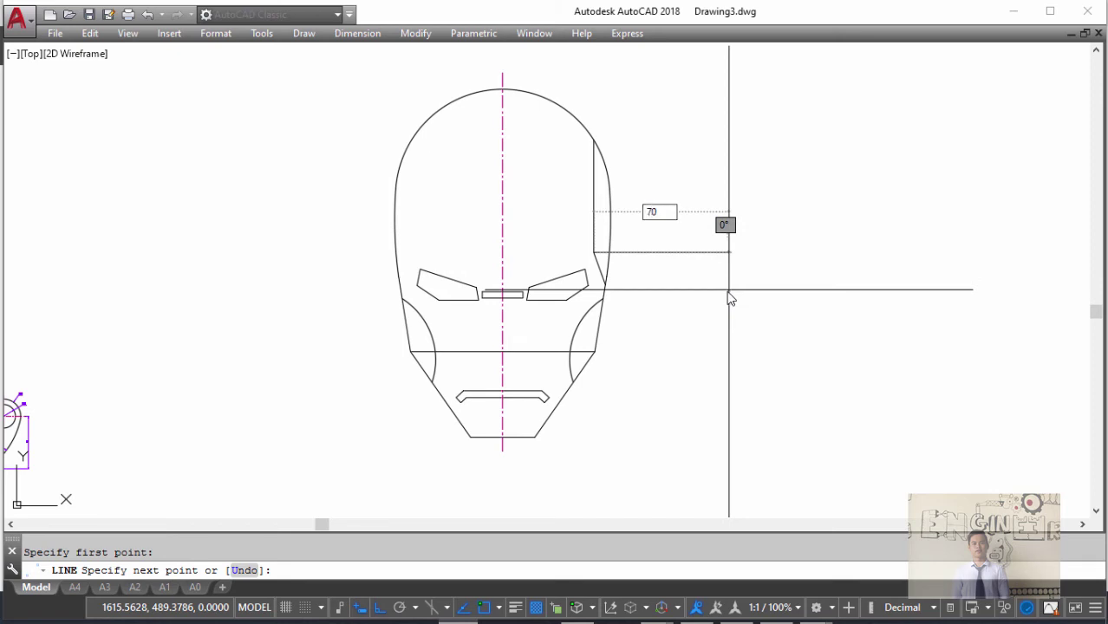
text(.5)
key(Return)
- Move the new 70.5 line up 45
key(Return)
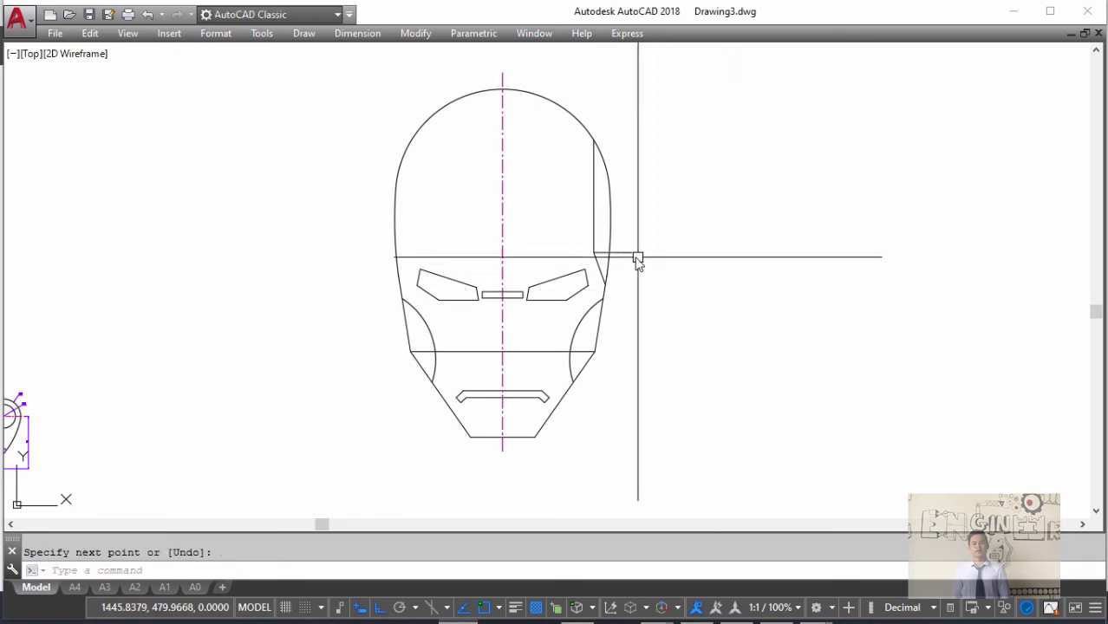
click(629, 251)
key(m)
key(Return)
click(702, 290)
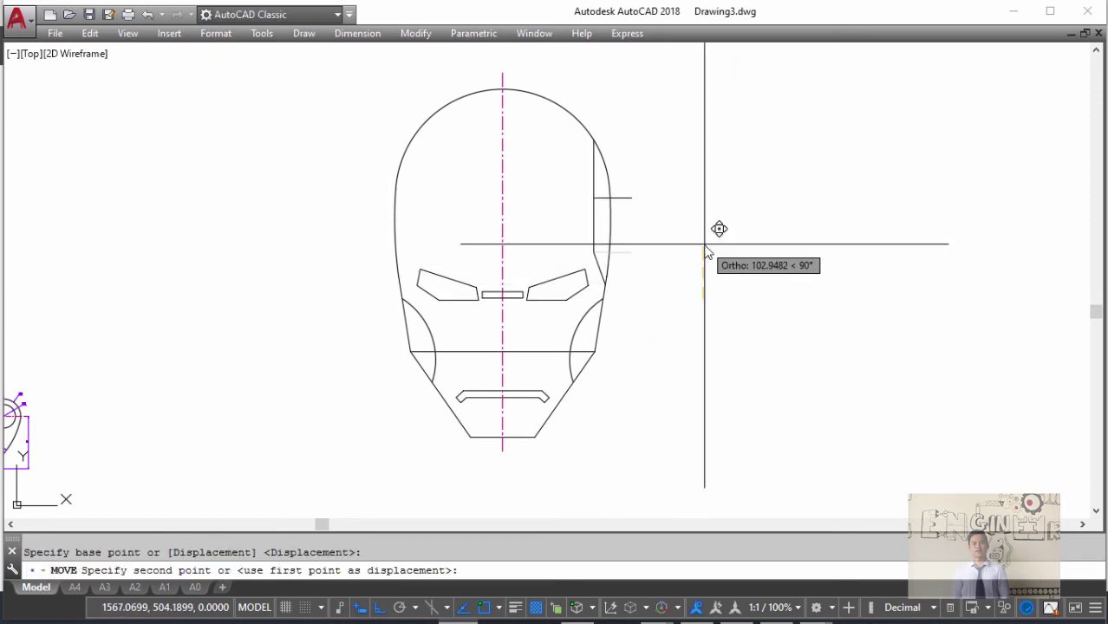
text(45)
key(Return)
- Grip-stretch the line's midpoint onto the helmet centreline
click(630, 217)
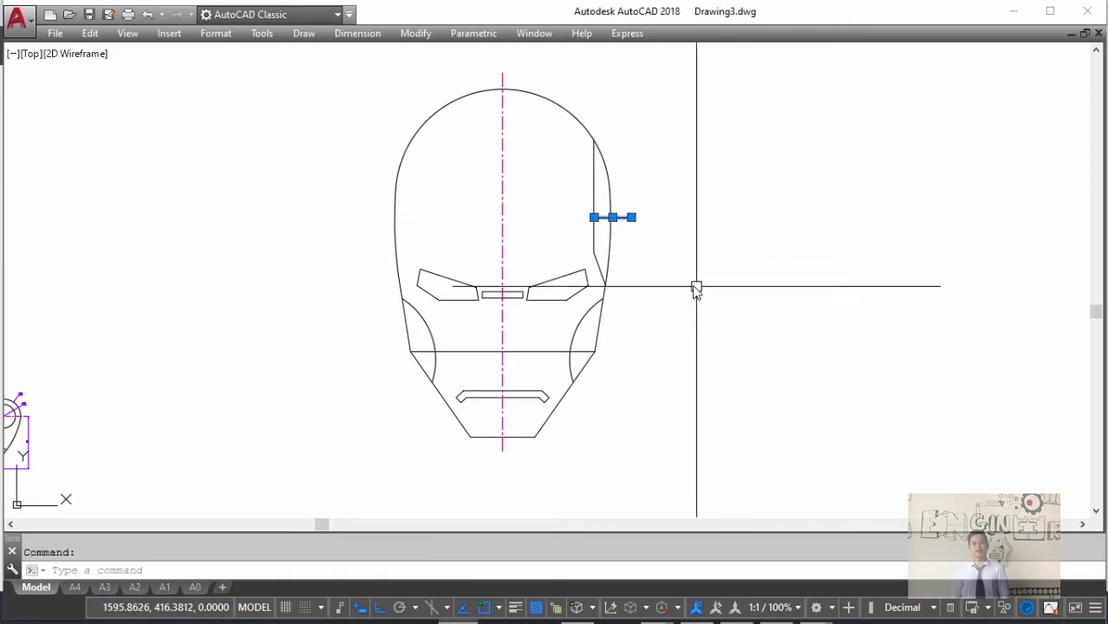
click(613, 218)
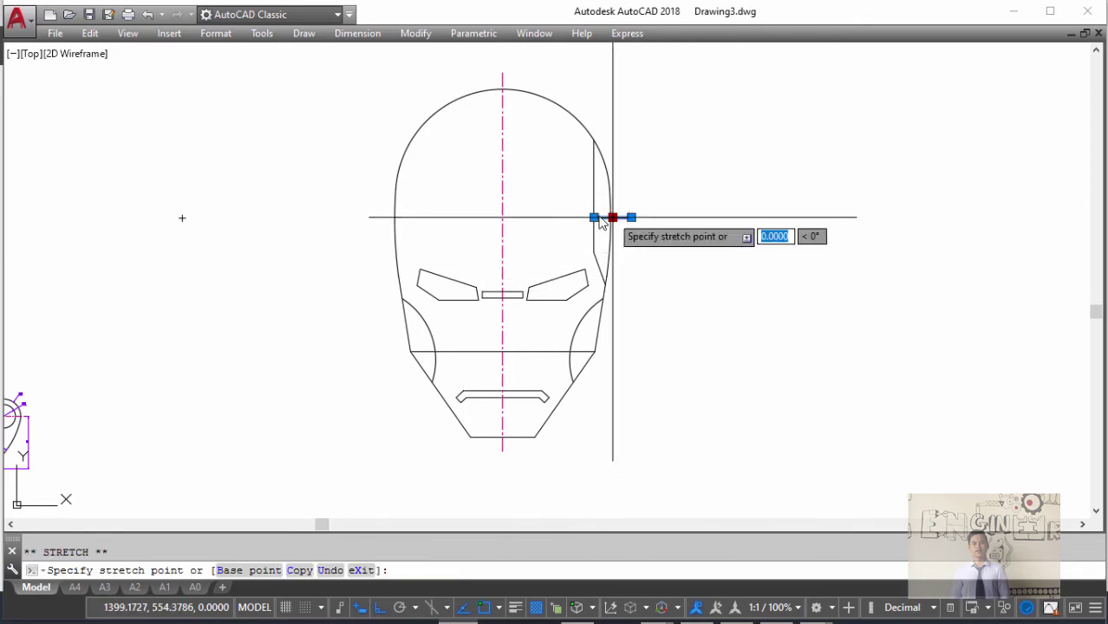
click(503, 218)
key(Escape)
- Reselect the centred line and try its midpoint grip again, then cancel
scroll(507, 213, up, 4)
scroll(538, 293, down, 2)
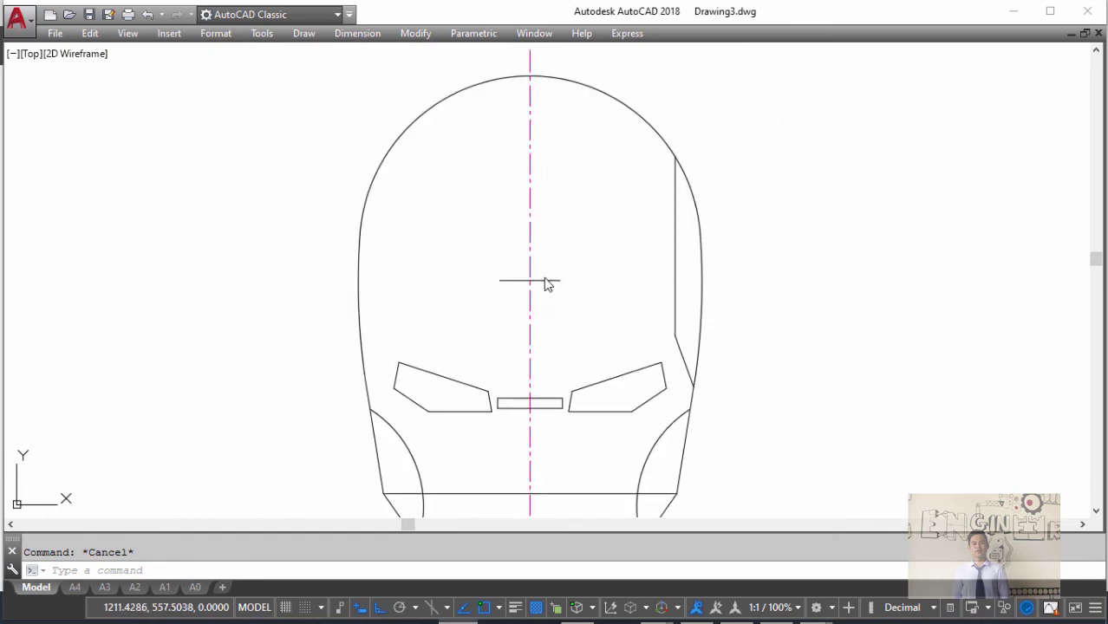
click(542, 281)
scroll(529, 286, up, 4)
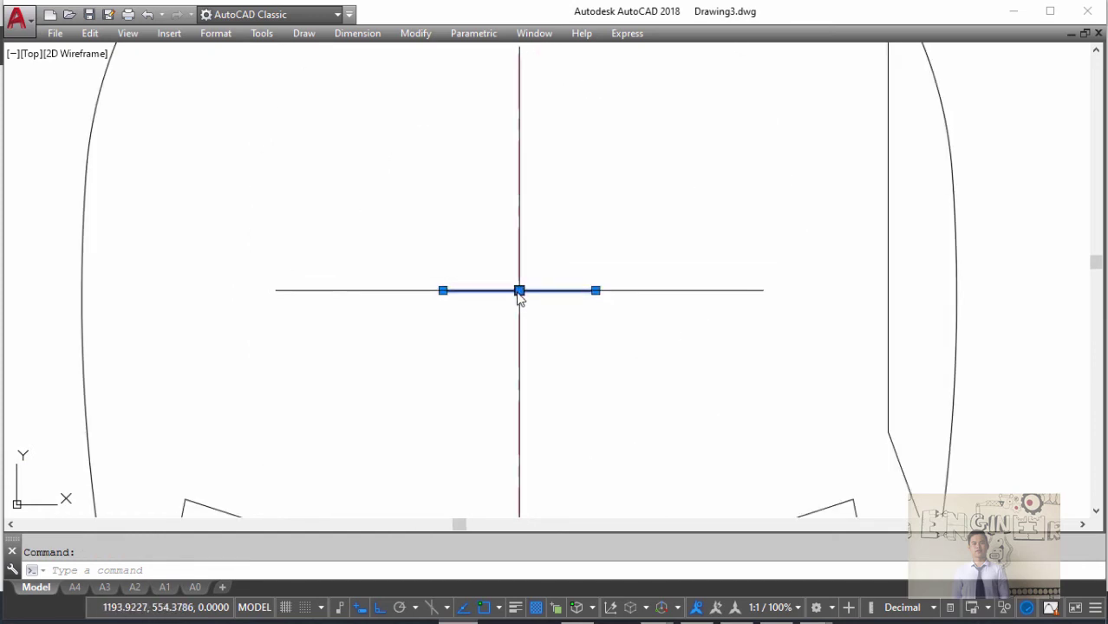
click(519, 291)
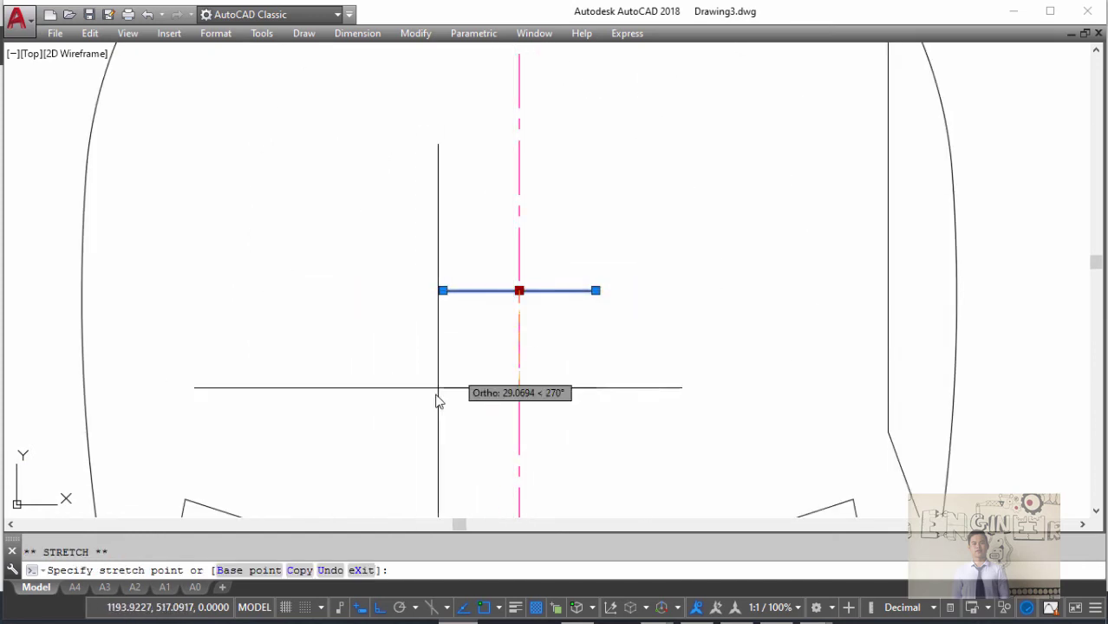
key(Escape)
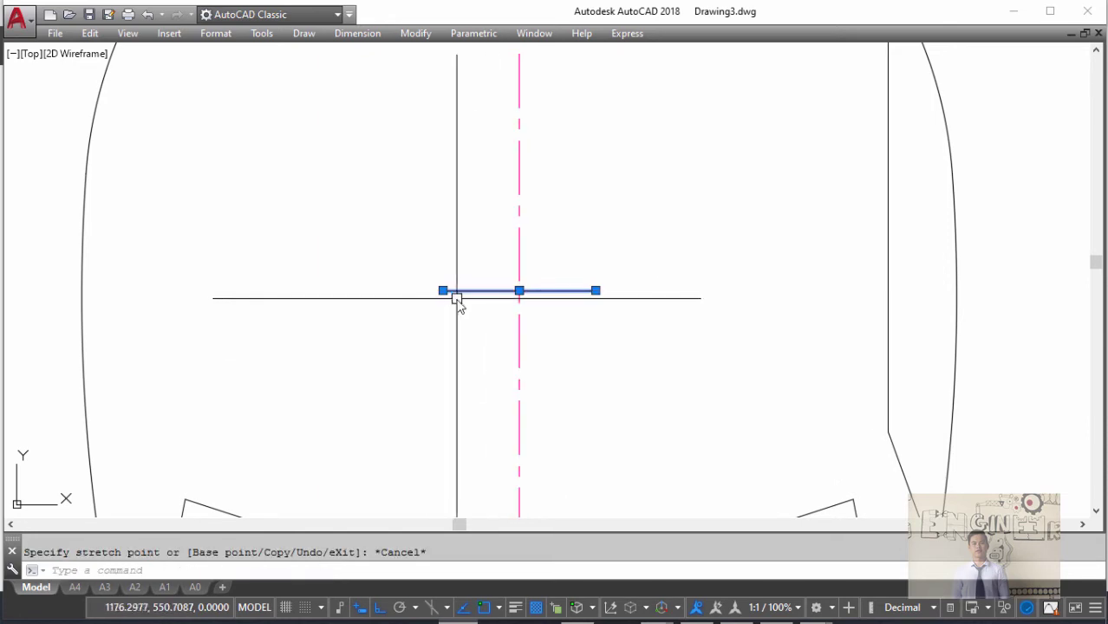
- Window-select the line, test its left endpoint grip, pan out, and return to the coloured reference
click(596, 292)
click(443, 248)
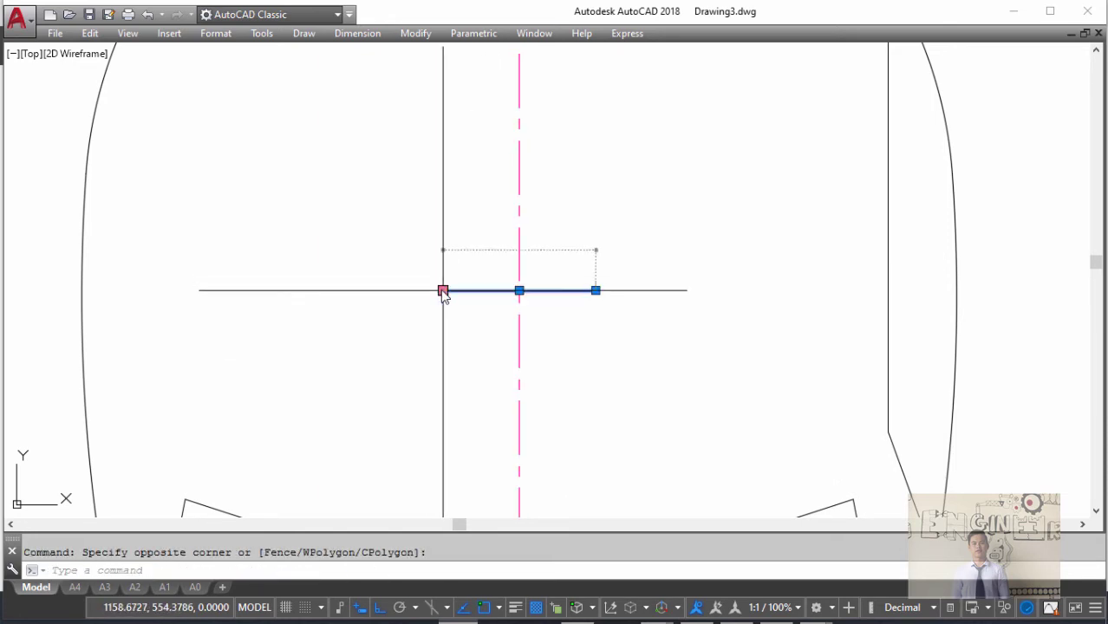
click(443, 292)
key(Escape)
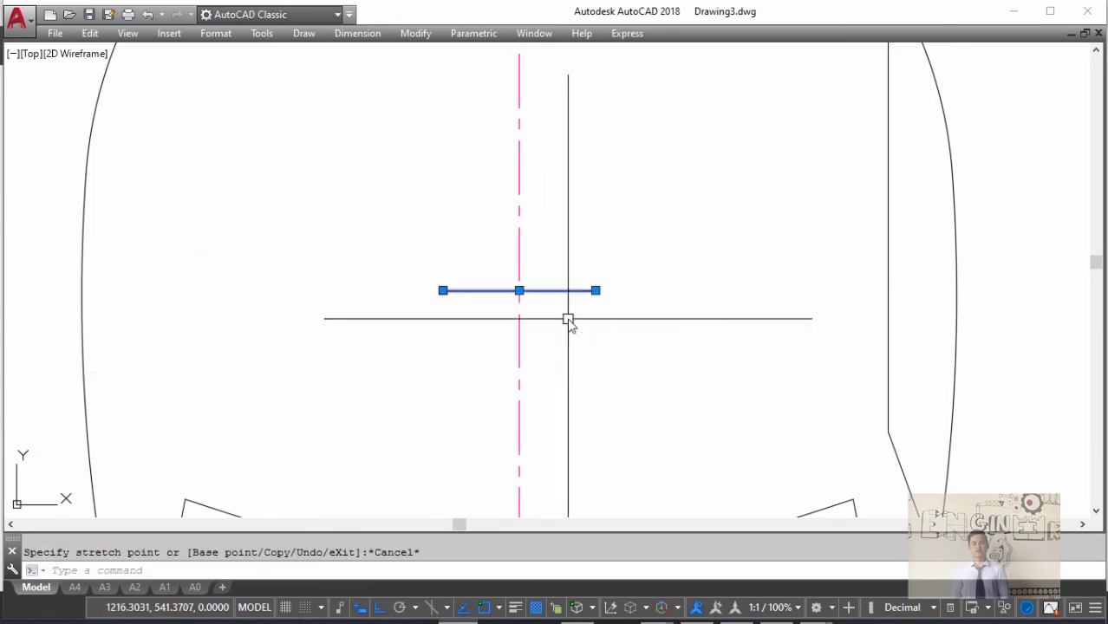
scroll(590, 316, down, 3)
middle_drag(608, 317, 646, 264)
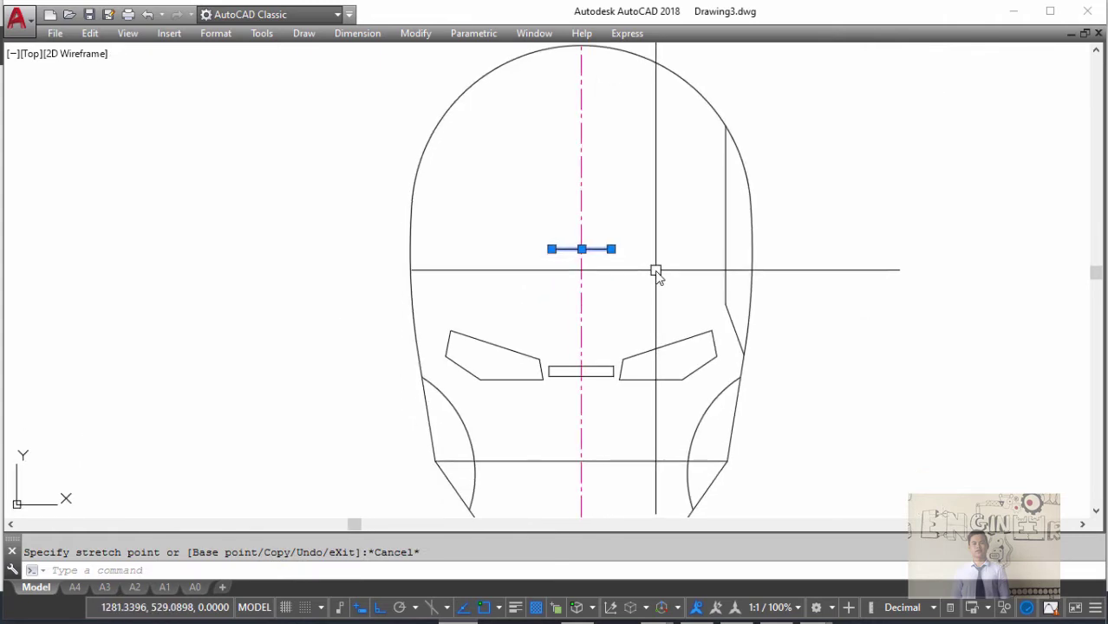
key(Escape)
key(alt+Tab)
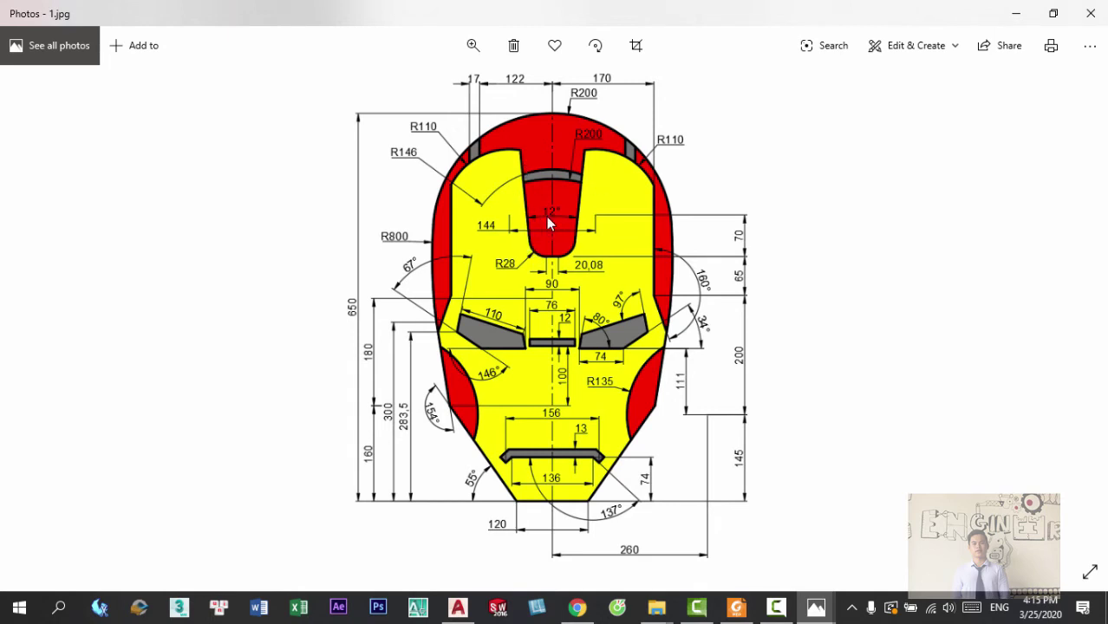
- Draw a vertical line straight up from the short line's left end
key(alt+Tab)
text(l)
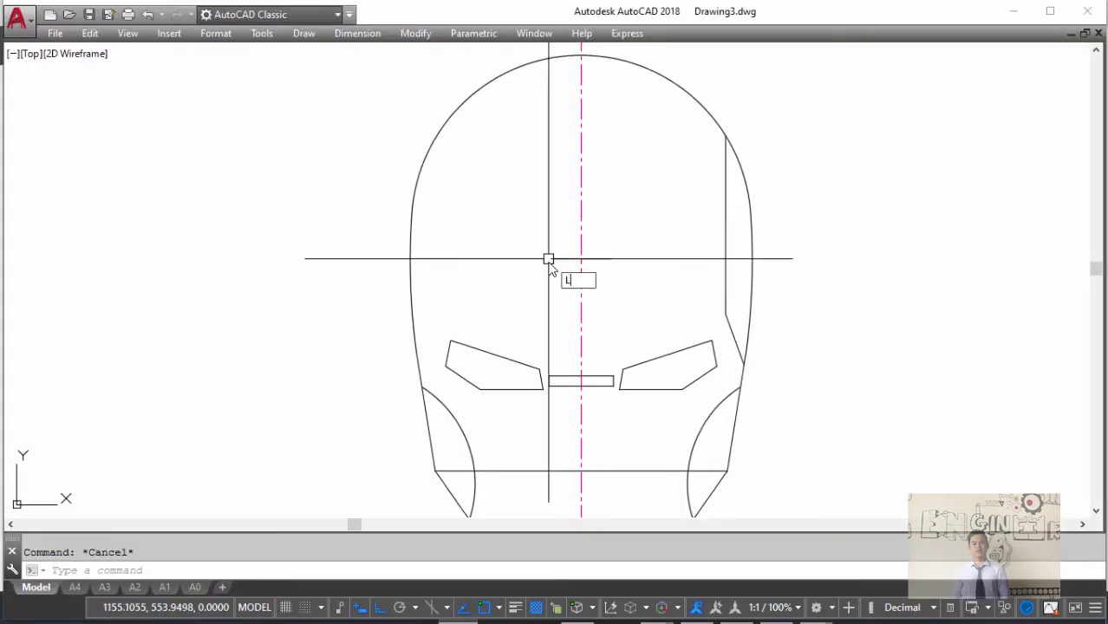
key(Return)
click(551, 258)
click(551, 124)
key(Return)
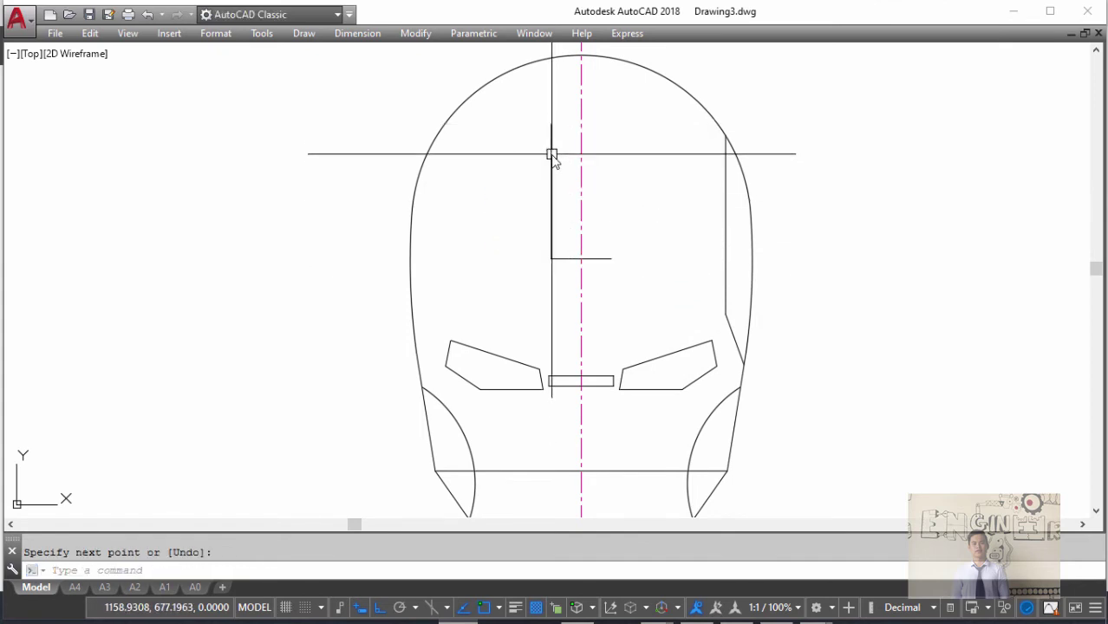
- Rotate the vertical line 6 degrees about its lower end
click(551, 154)
text(ro)
key(Return)
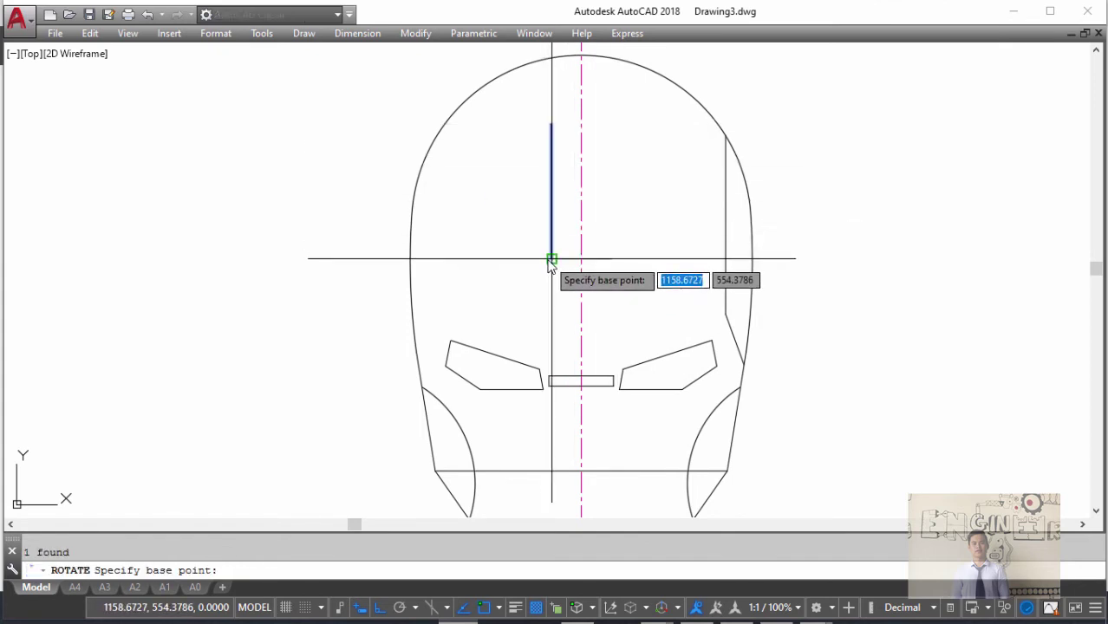
click(552, 259)
text(6)
key(Return)
- Mirror the tilted line across the centreline, keeping the original
click(549, 235)
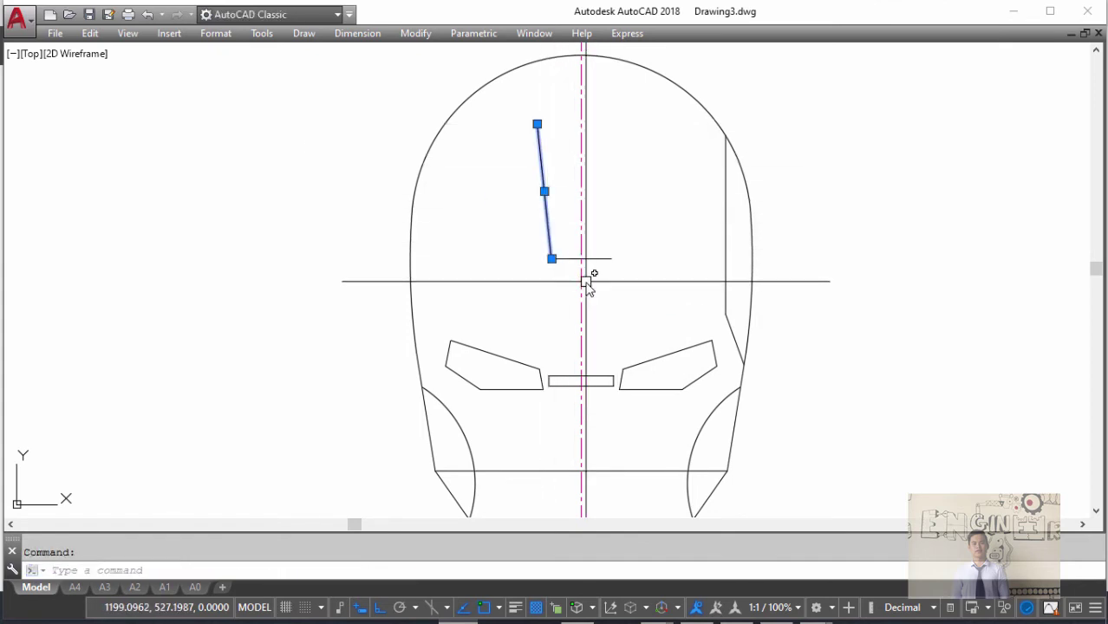
text(mi)
key(Return)
click(581, 225)
click(579, 179)
key(Return)
- Offset the short horizontal line 70 upward after checking the reference
key(alt+Tab)
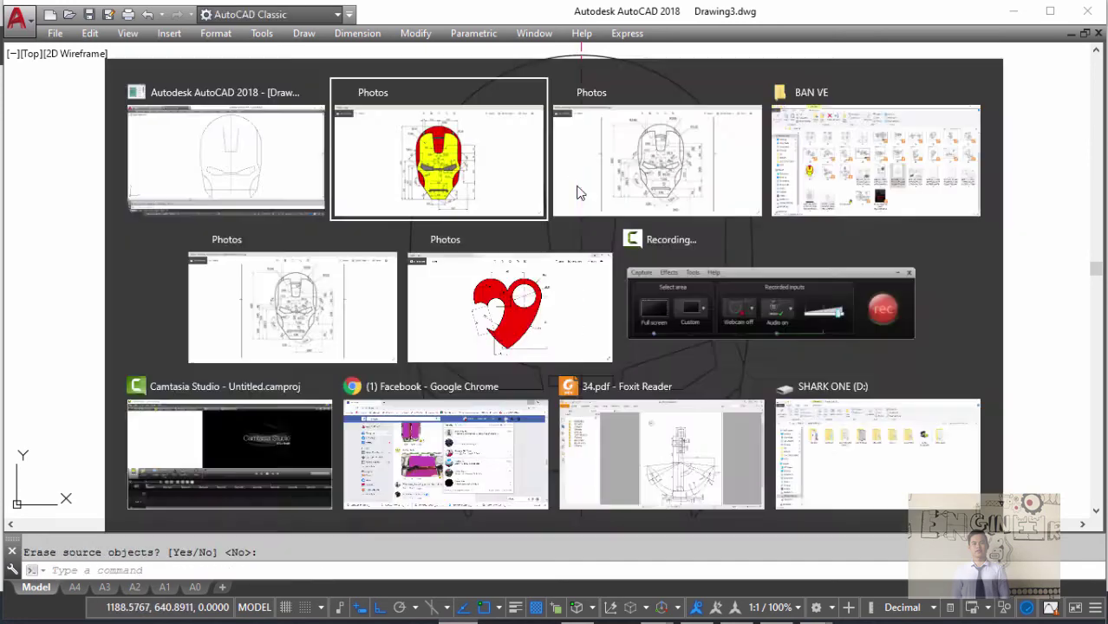
key(alt+Tab)
key(alt+Tab)
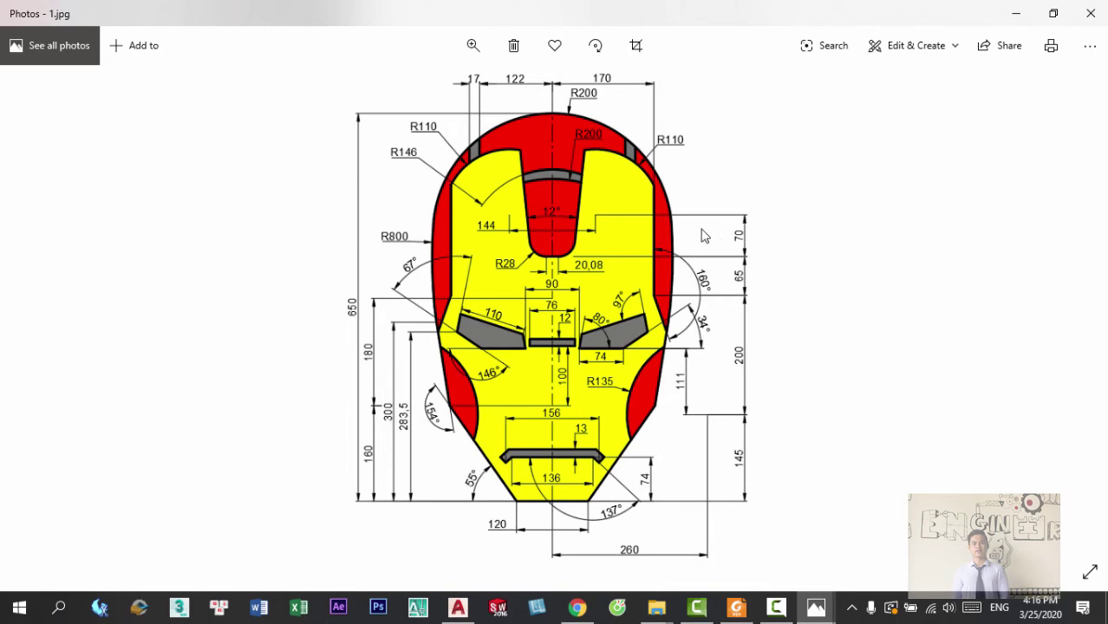
text(o)
key(Return)
text(70)
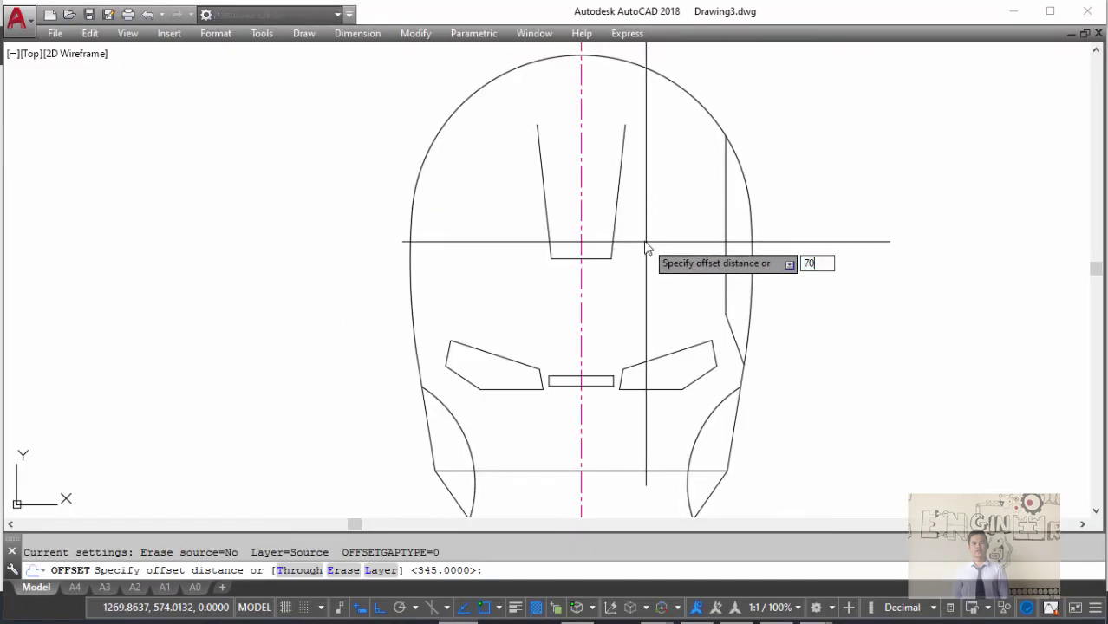
key(Return)
click(589, 257)
click(594, 208)
key(Escape)
- Lengthen the offset line to a total length of 144, extending it rightward
key(alt+Tab)
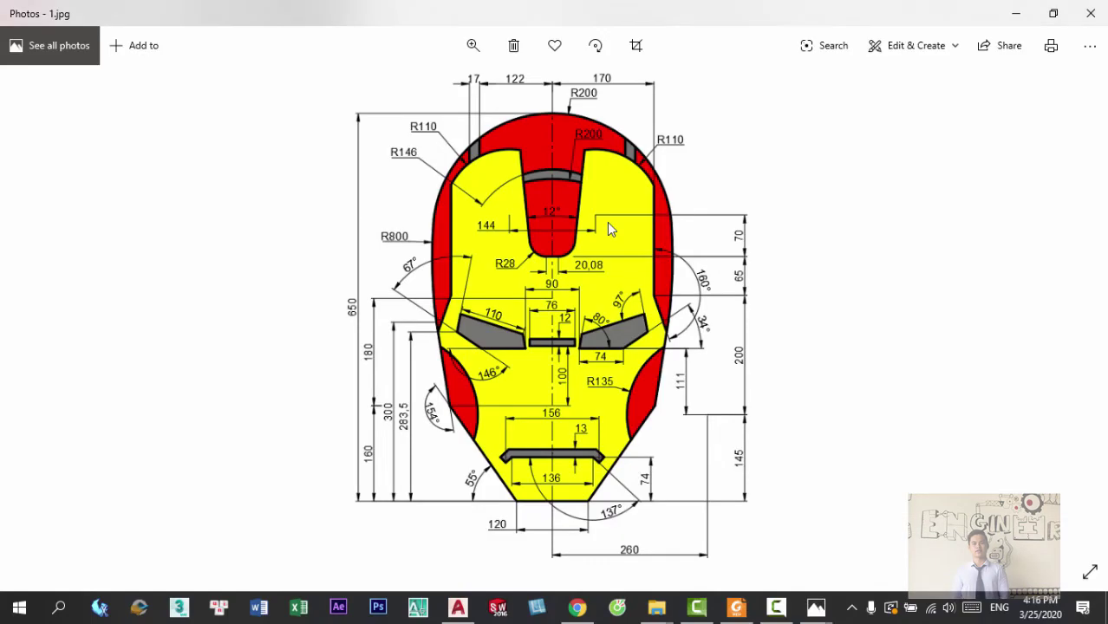
key(alt+Tab)
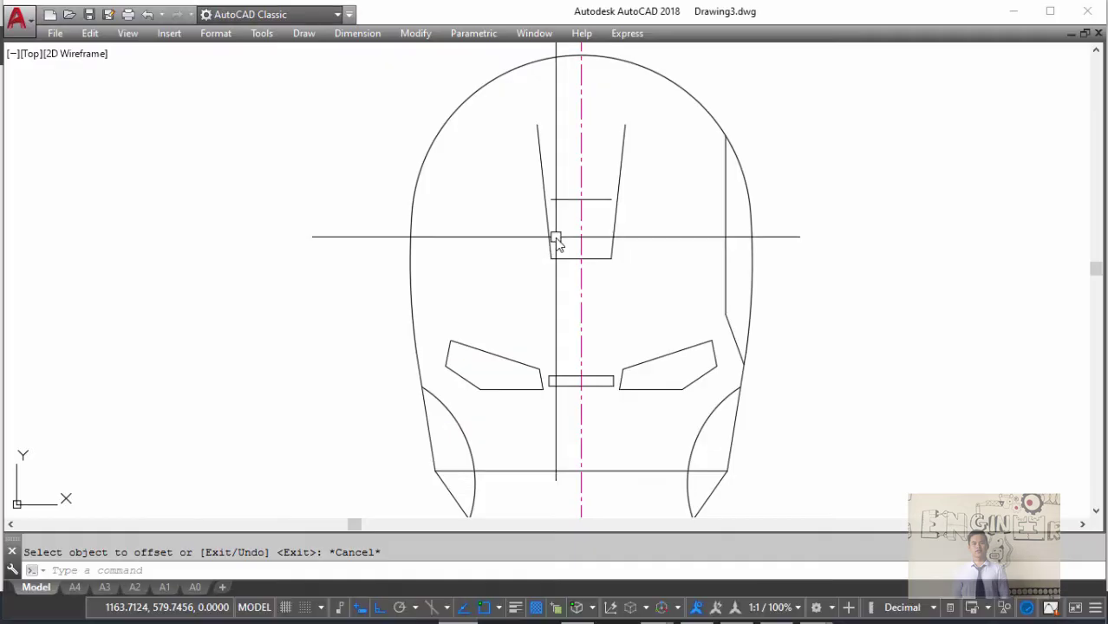
text(LEN)
key(Return)
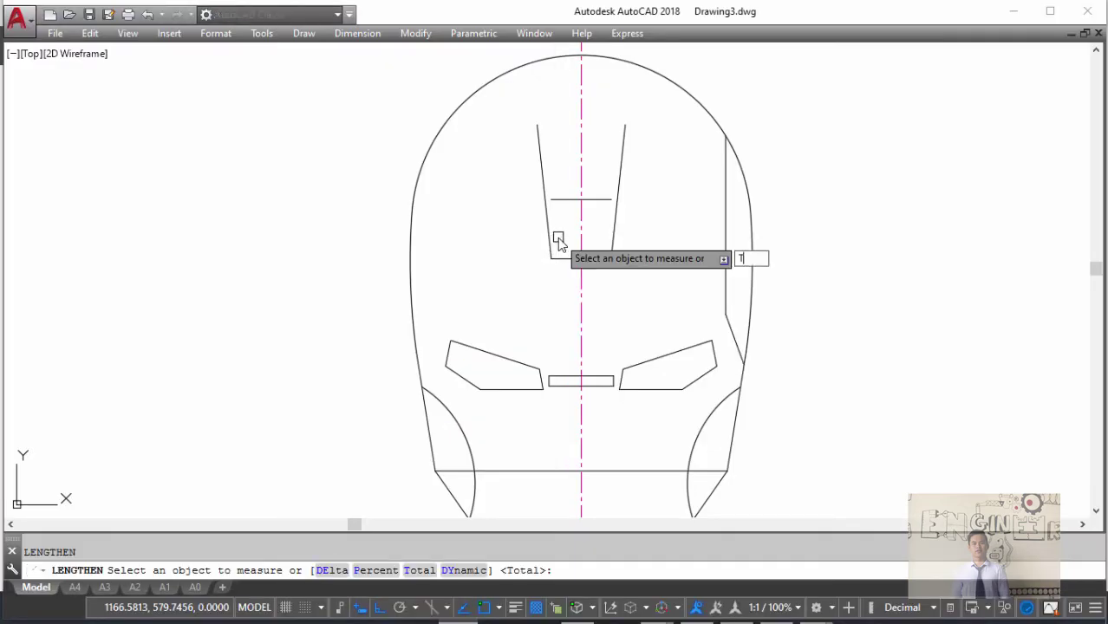
text(T)
key(Return)
text(144)
key(Return)
click(597, 199)
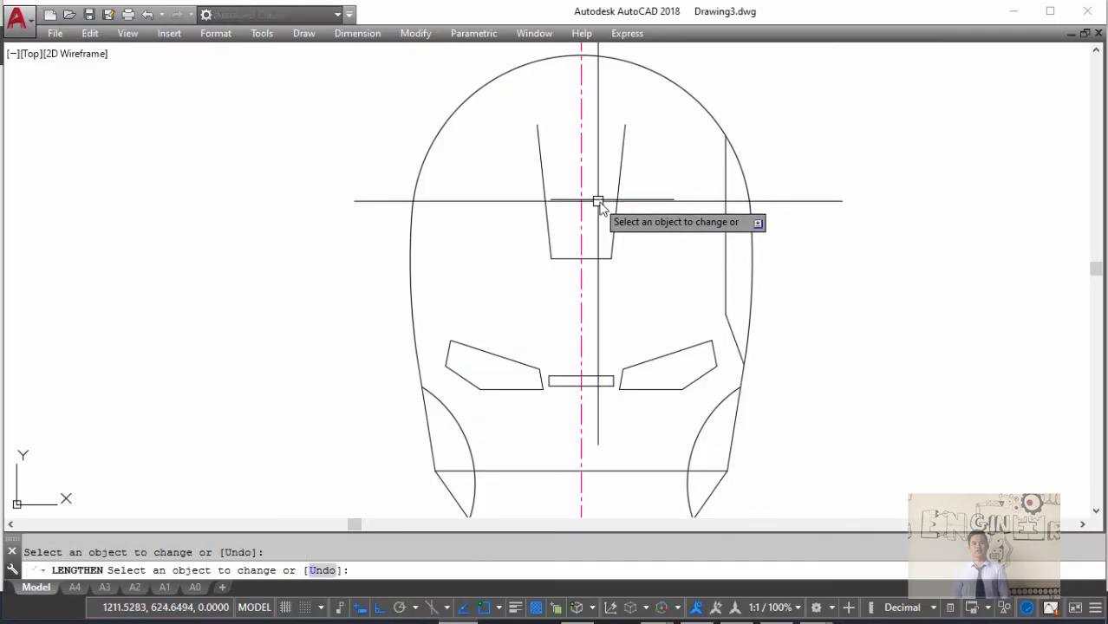
key(Escape)
click(606, 199)
click(612, 200)
key(Escape)
key(Escape)
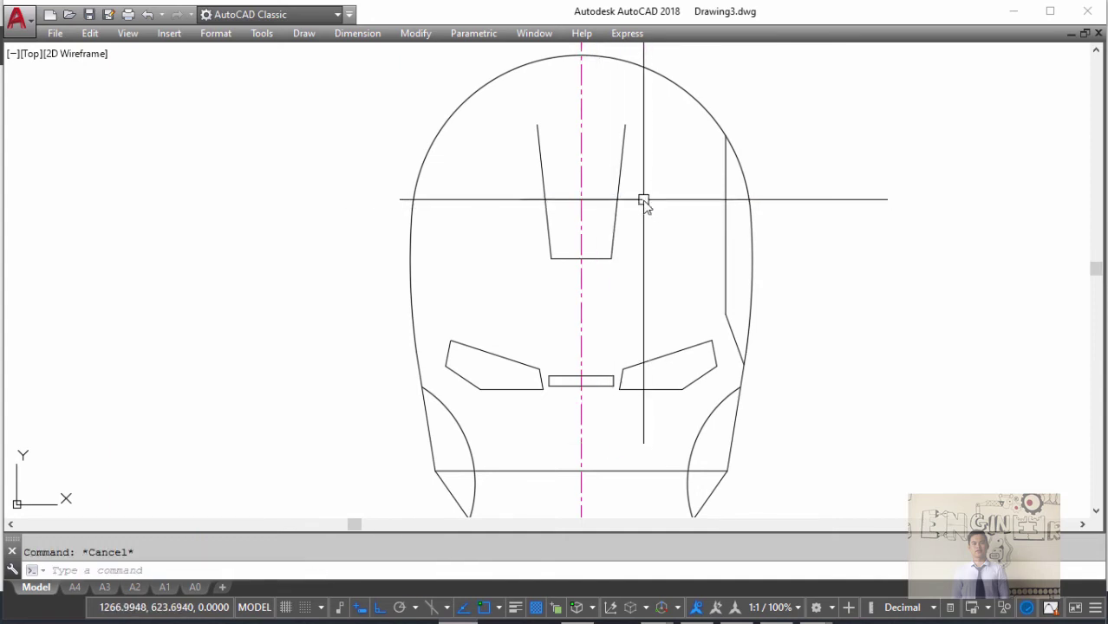
- Draw an R110 circle centred on the guide line's end
key(Escape)
text(c)
key(Return)
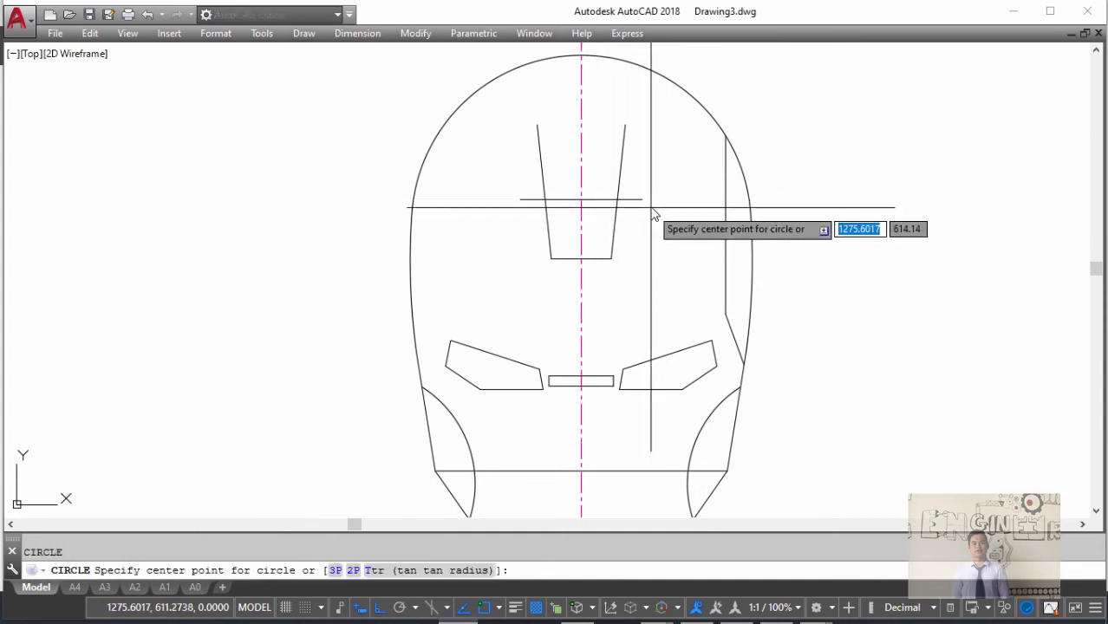
click(644, 200)
text(11)
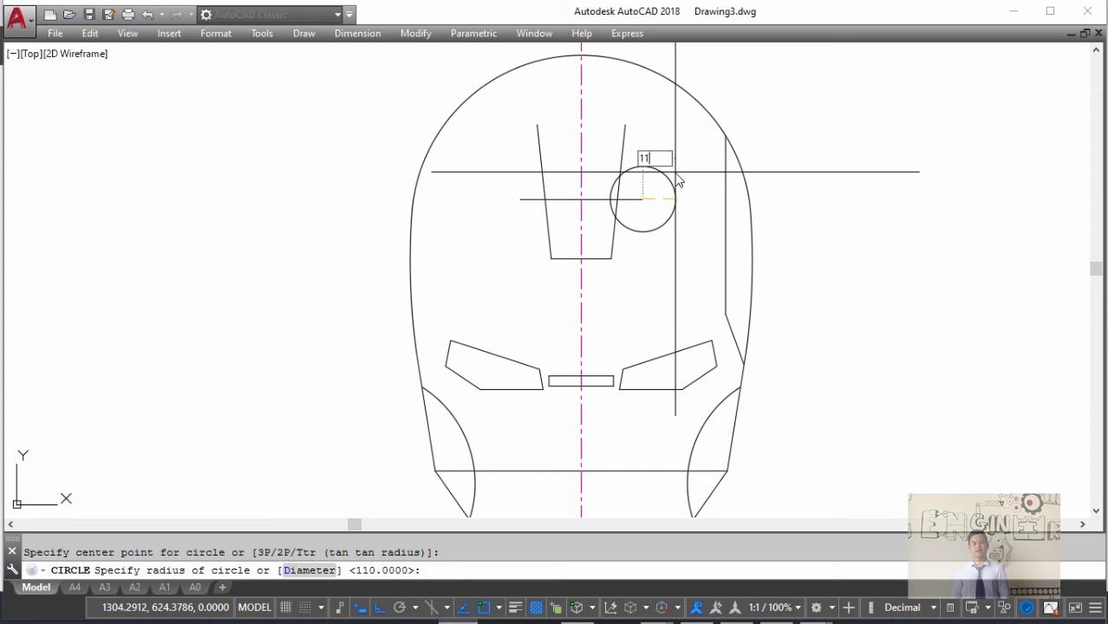
text(0)
key(Return)
middle_drag(676, 172, 678, 193)
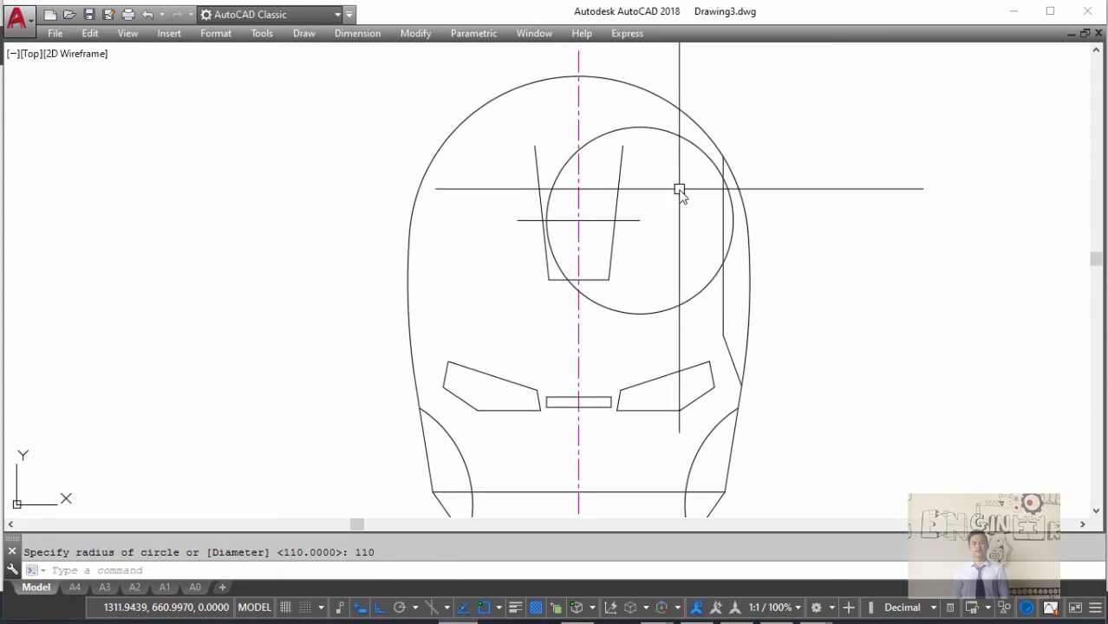
- Trim and erase the circle to leave one inner arc meeting the slot's right side
text(r)
key(Return)
key(Return)
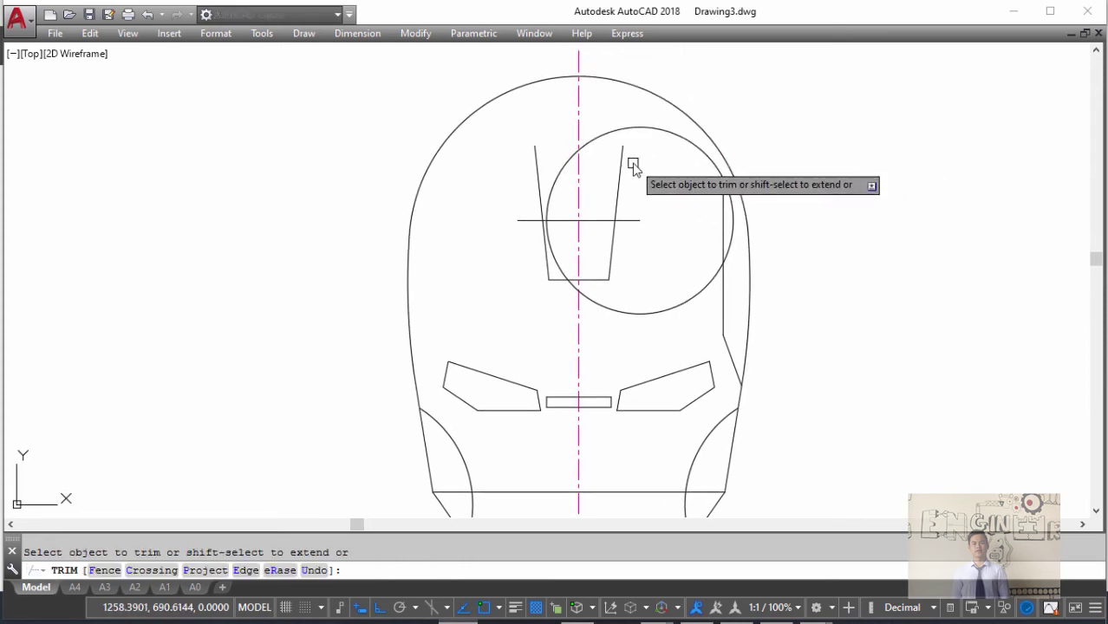
shift+click(625, 159)
click(601, 136)
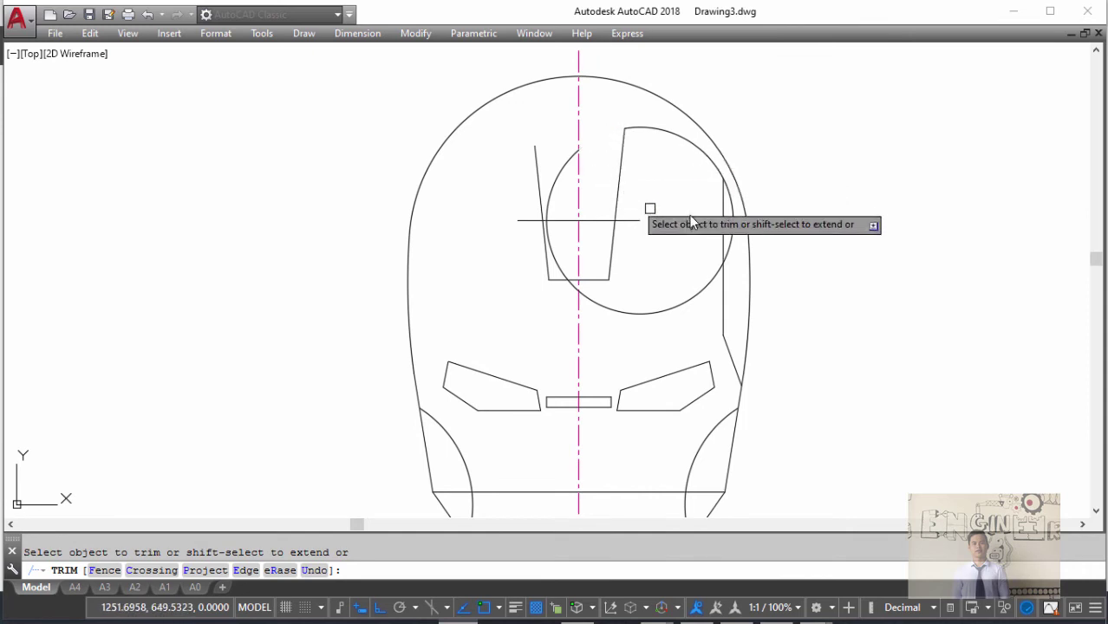
click(732, 208)
key(Escape)
click(685, 294)
key(Delete)
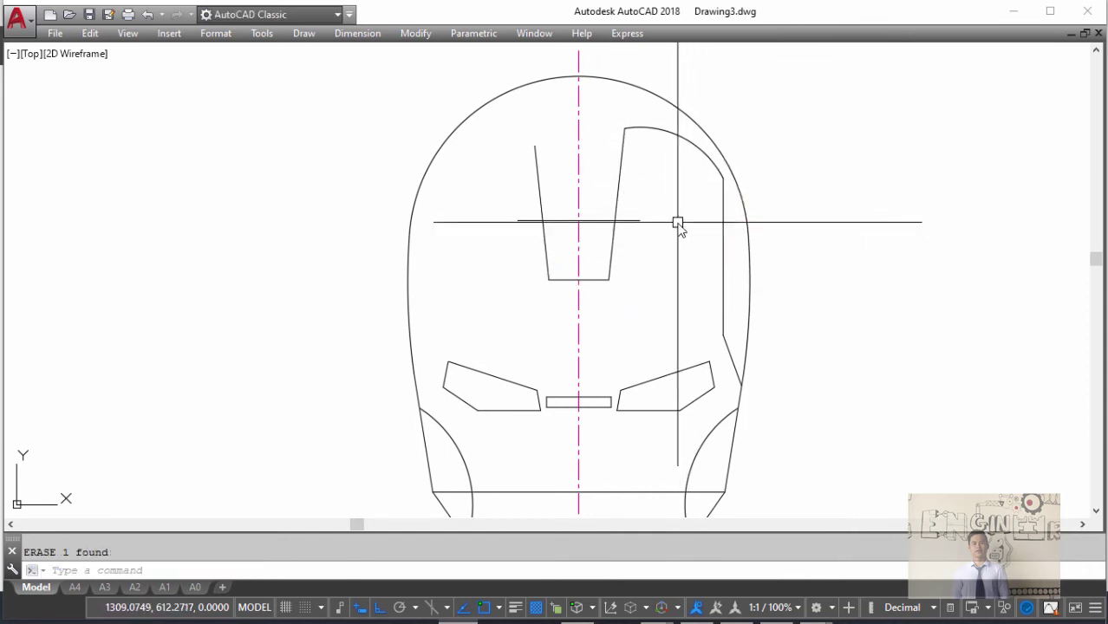
- Mirror the upper-right inner arc and the right inner vertical line about the centre line
click(695, 153)
text(M)
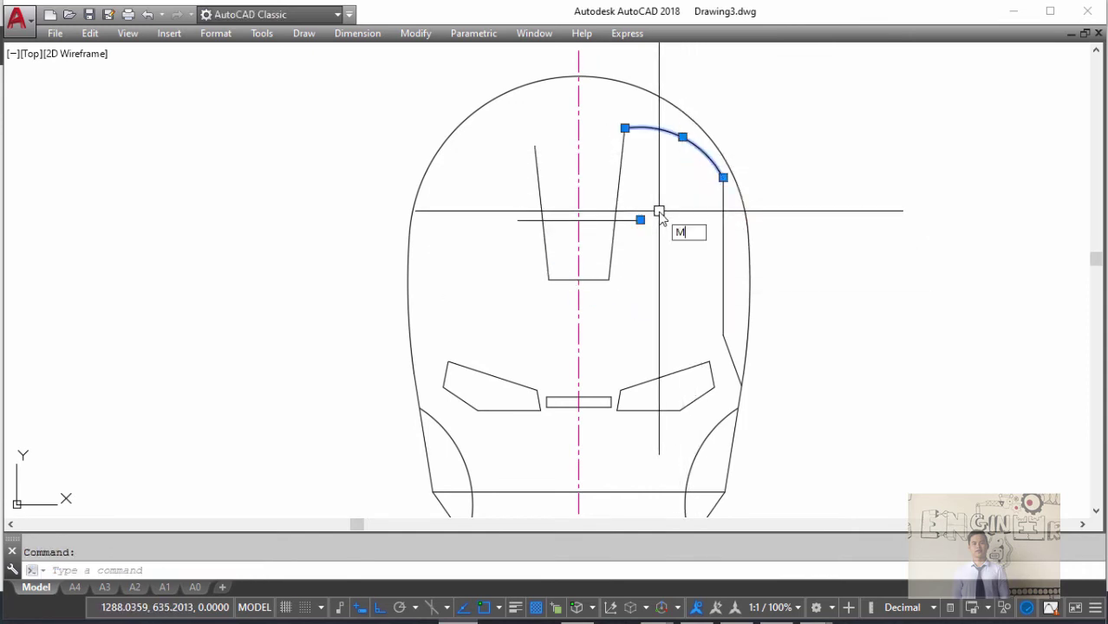
text(i)
key(Return)
click(579, 206)
click(579, 181)
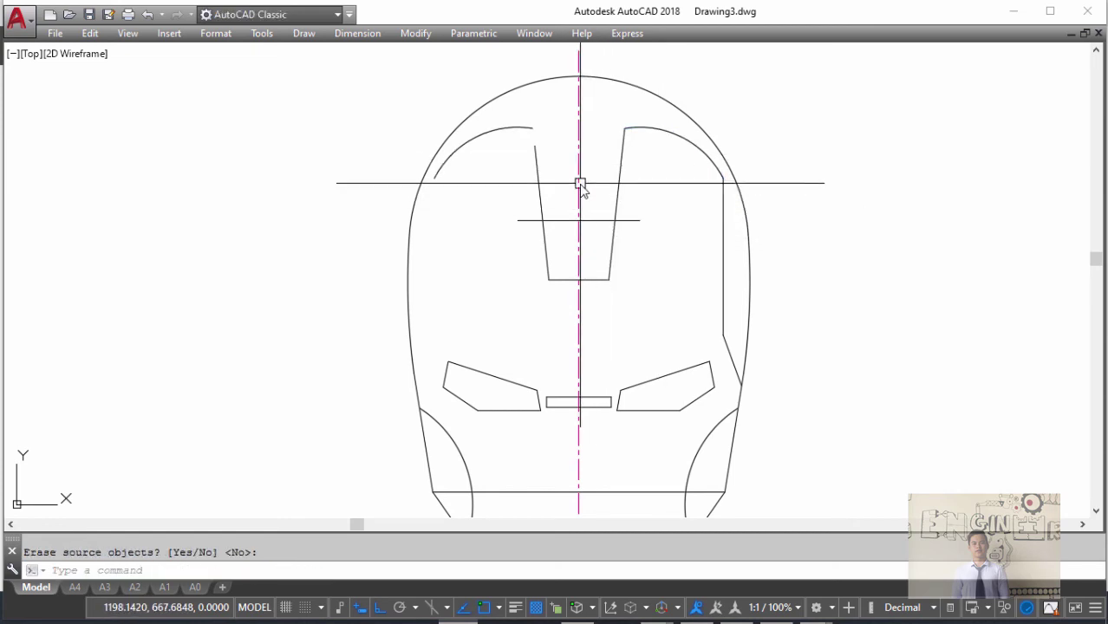
click(724, 239)
text(mi)
key(Return)
click(578, 340)
click(579, 301)
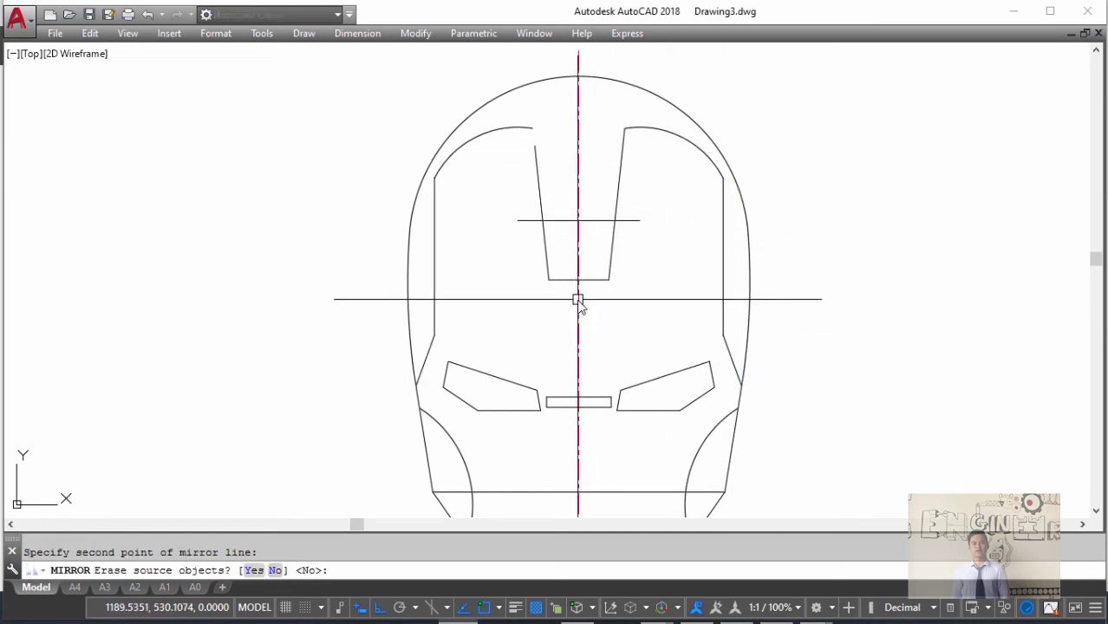
key(Return)
- Start a fillet on the slot, then check the reference image for the corner radius
key(Return)
text(r)
key(Return)
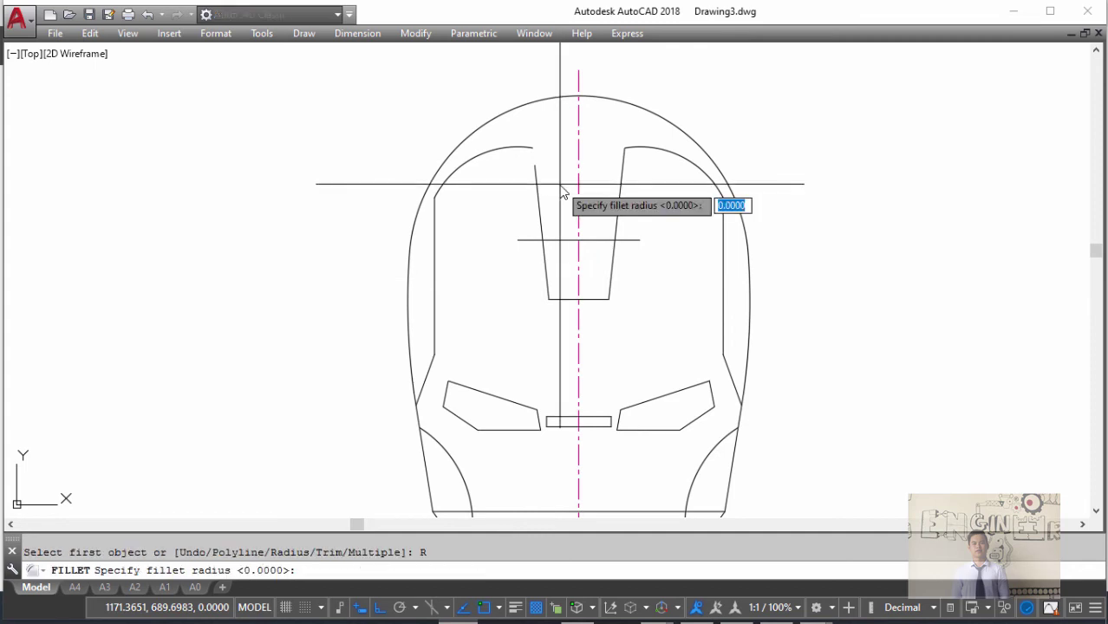
text(5)
key(Return)
click(535, 169)
key(Escape)
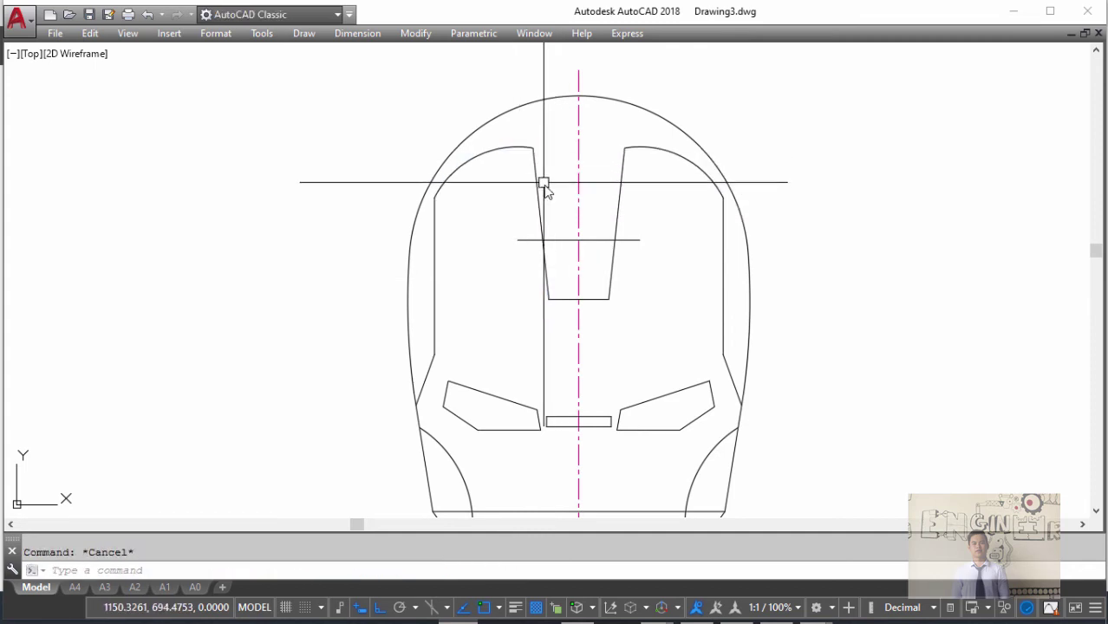
key(alt+Tab)
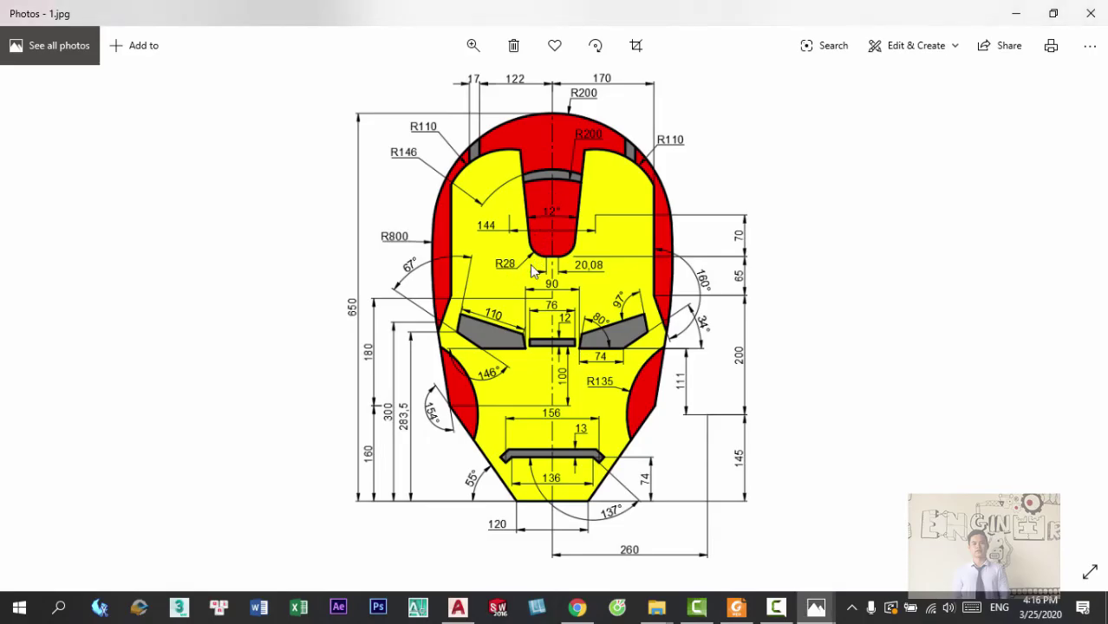
key(alt+Tab)
- Round both lower corners of the forehead slot with R28 fillets, without trimming
key(Return)
text(r)
key(Return)
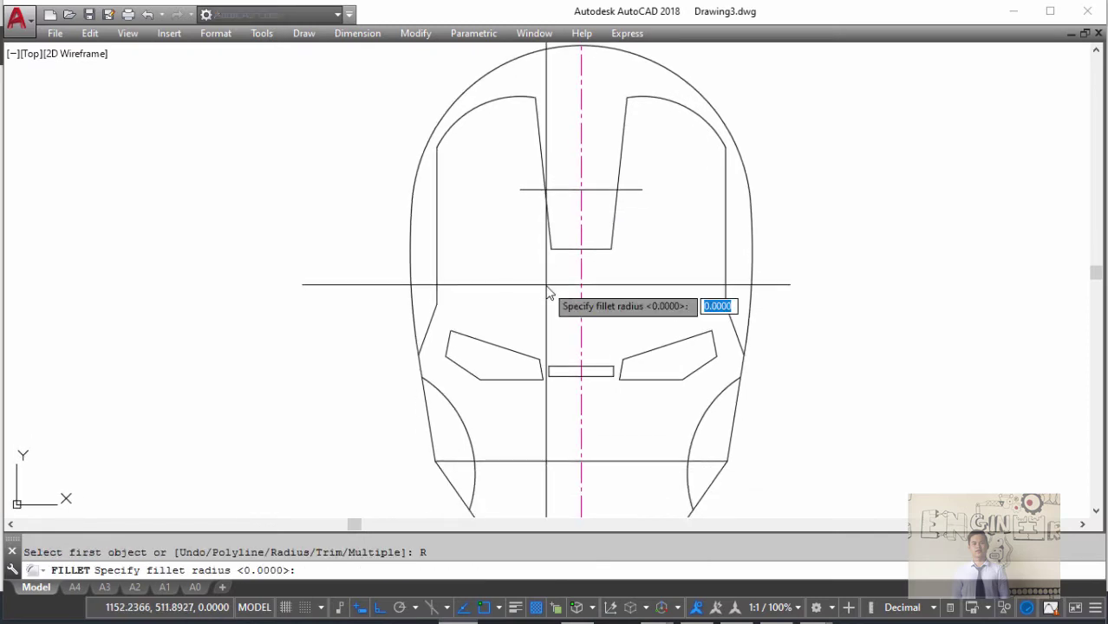
text(28)
key(Return)
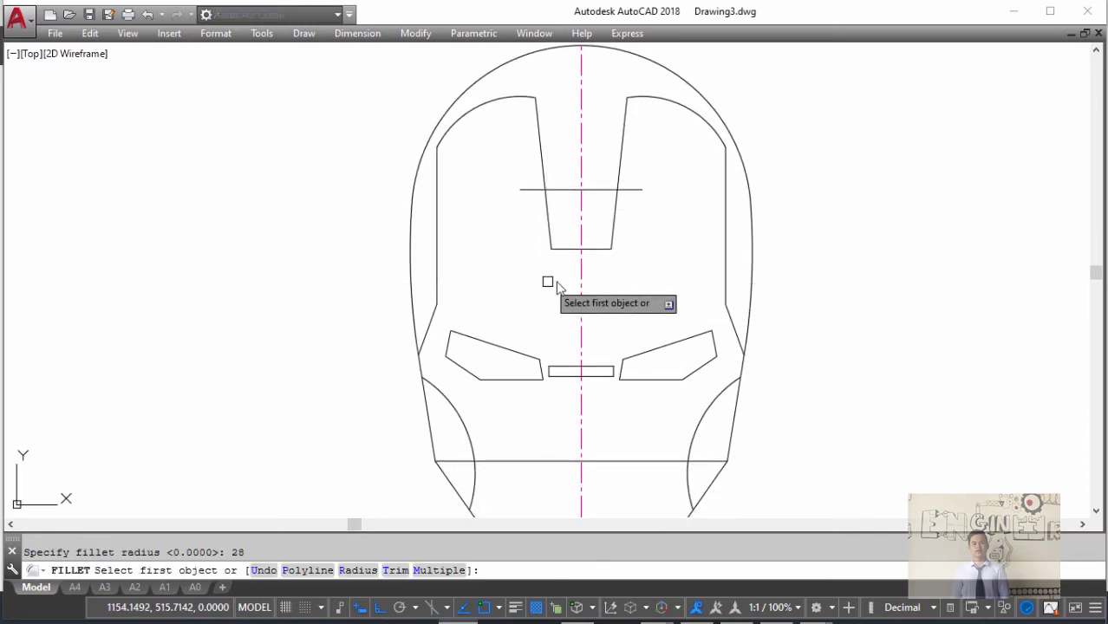
text(t)
key(Return)
text(n)
key(Return)
click(552, 242)
click(560, 248)
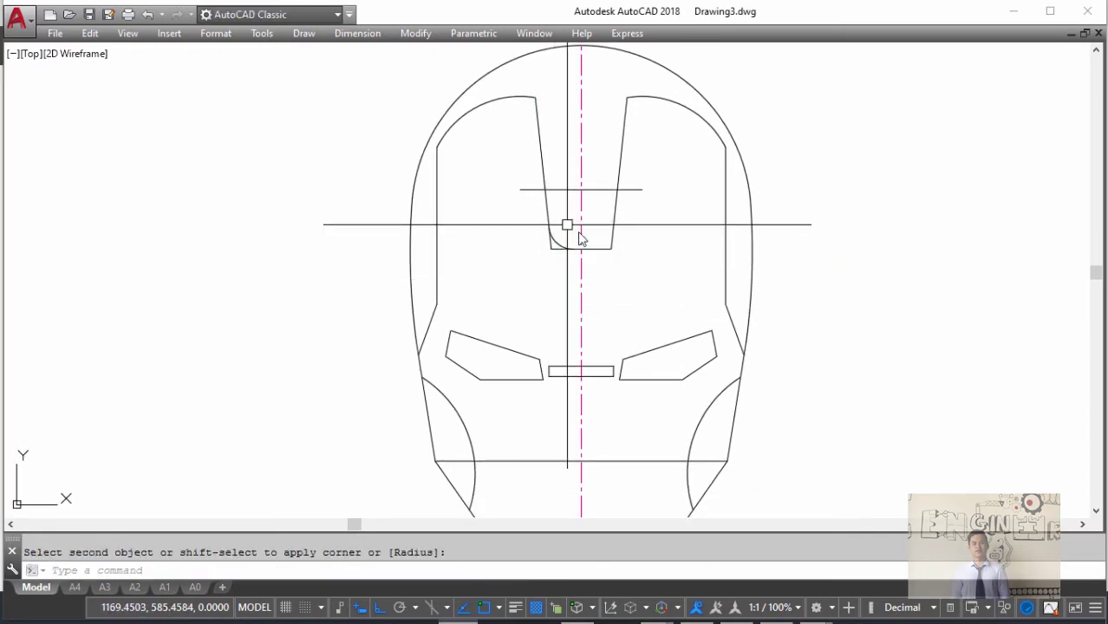
key(Return)
click(596, 248)
click(611, 230)
scroll(605, 253, up, 4)
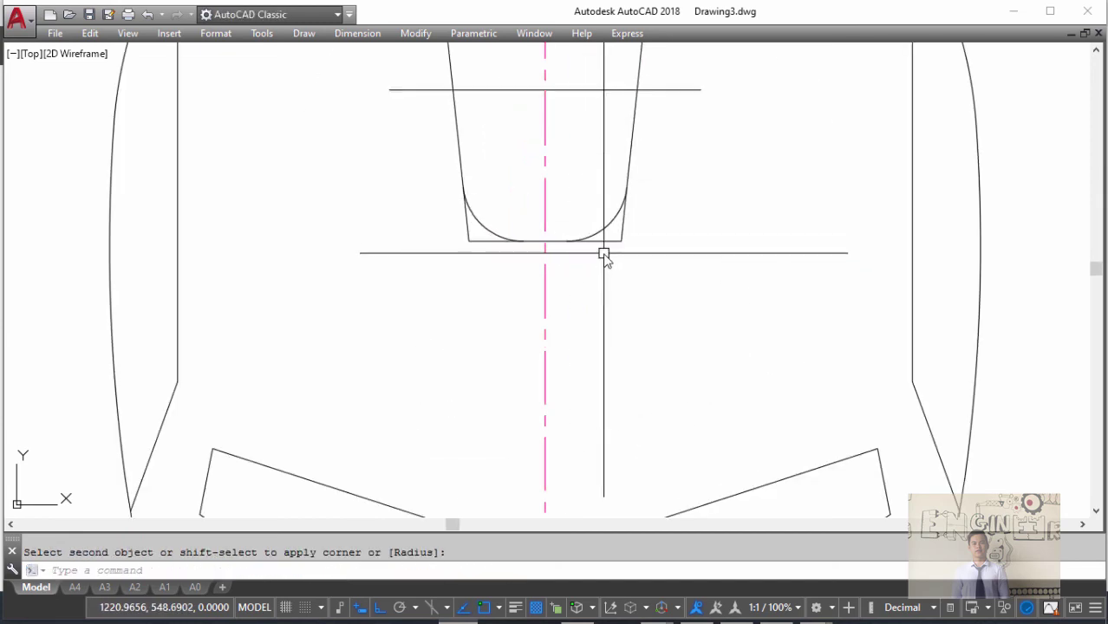
- Draw a short horizontal helper line below the slot
click(606, 244)
key(Escape)
text(dli)
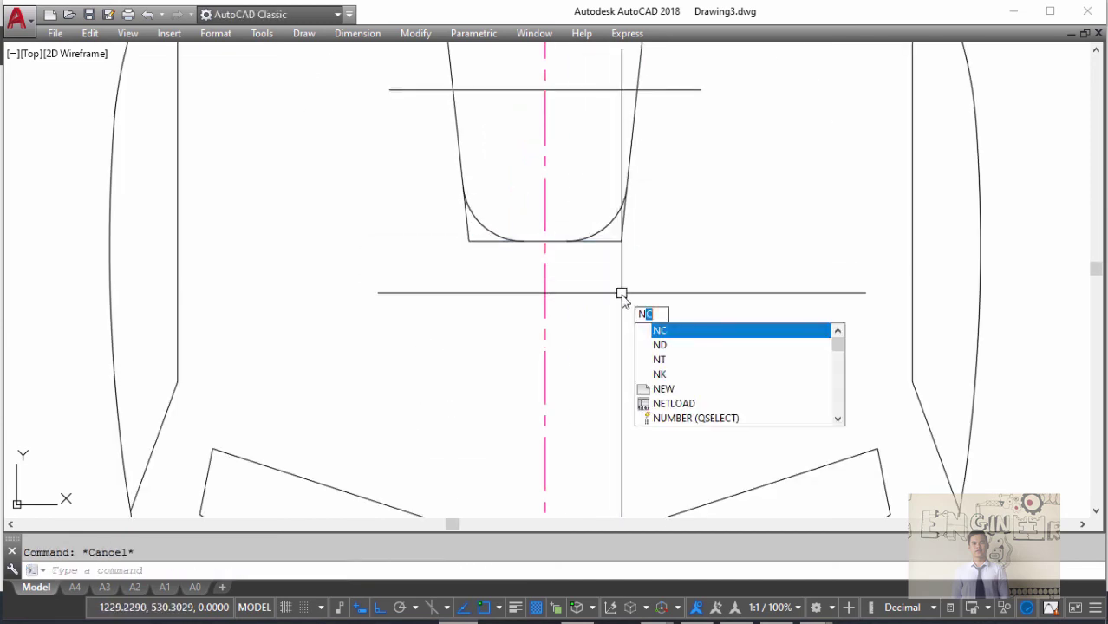
key(Return)
key(Escape)
key(l)
key(Return)
click(608, 299)
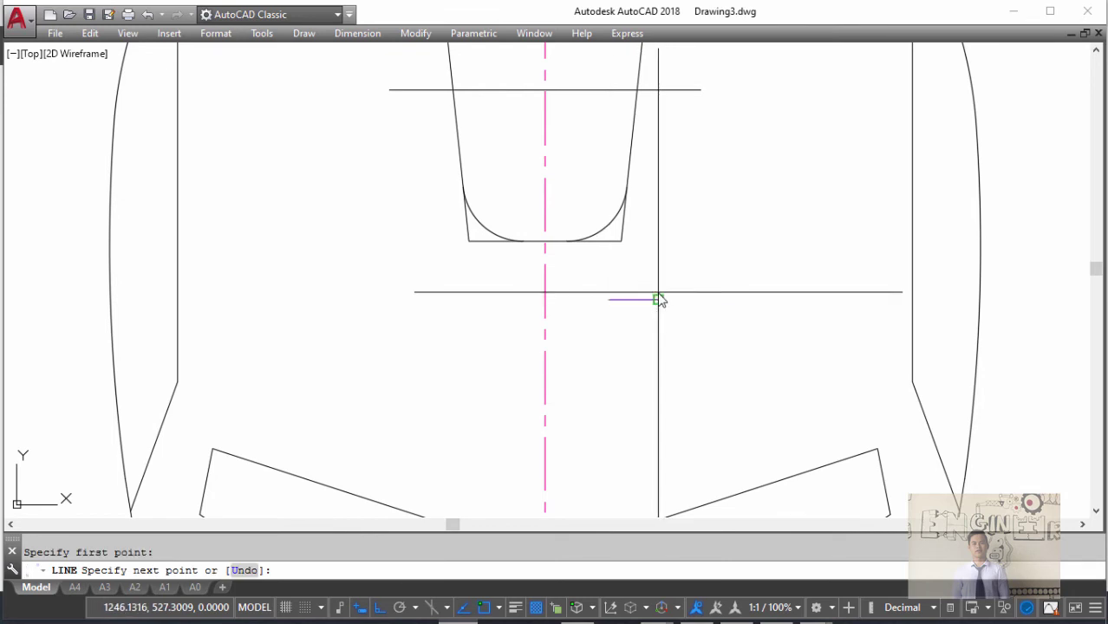
click(658, 299)
key(Return)
- Match the slot's bottom line to the magenta centre-line properties
key(m)
key(a)
key(Return)
click(625, 299)
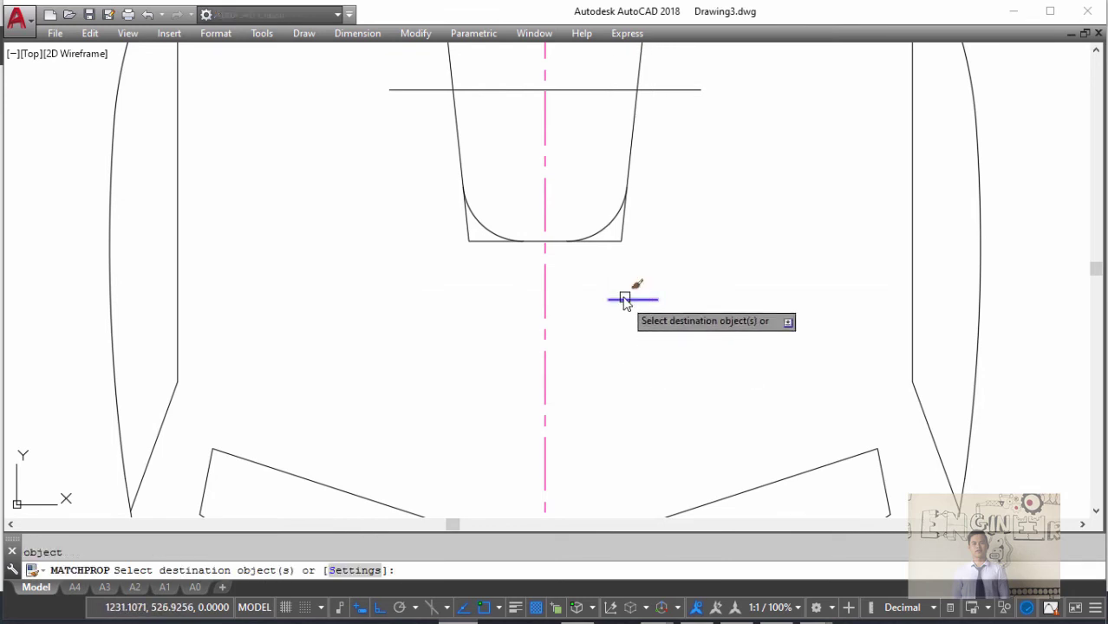
click(606, 240)
key(Escape)
- Trim the leftover straight corner piece and erase the helper and guide lines
text(tr)
key(Return)
key(Return)
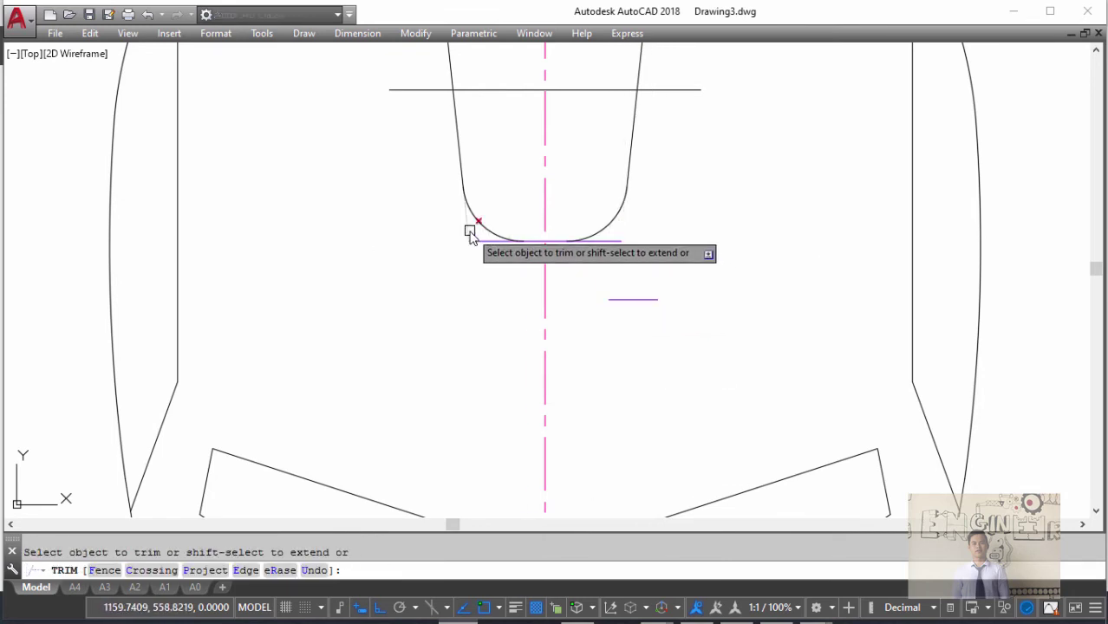
click(467, 227)
key(Escape)
click(635, 299)
text(e)
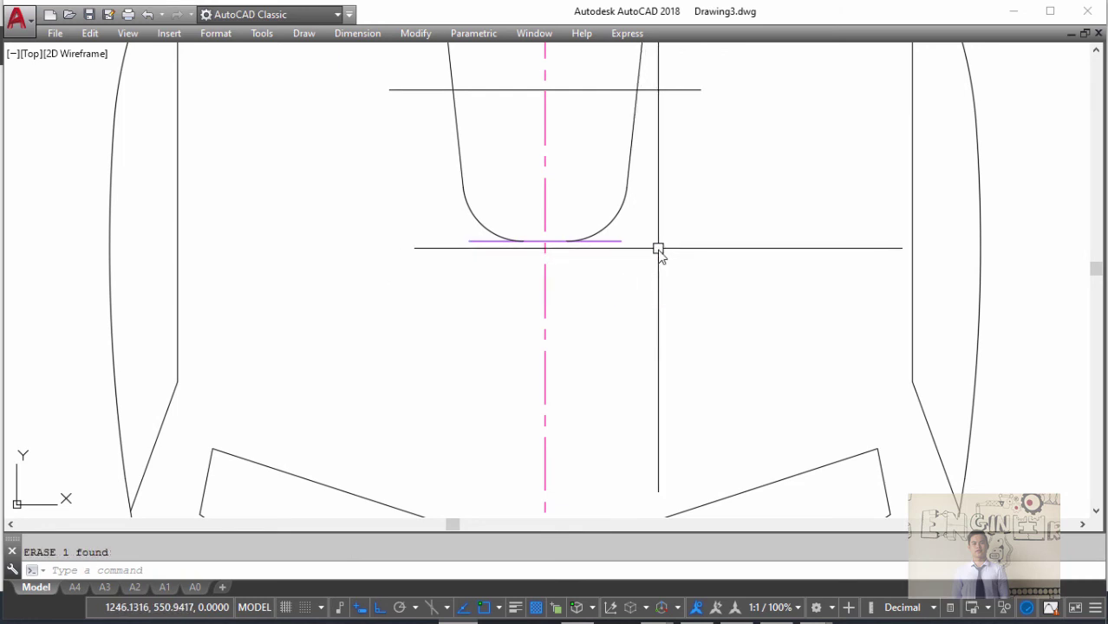
scroll(658, 251, down, 4)
click(668, 187)
key(Delete)
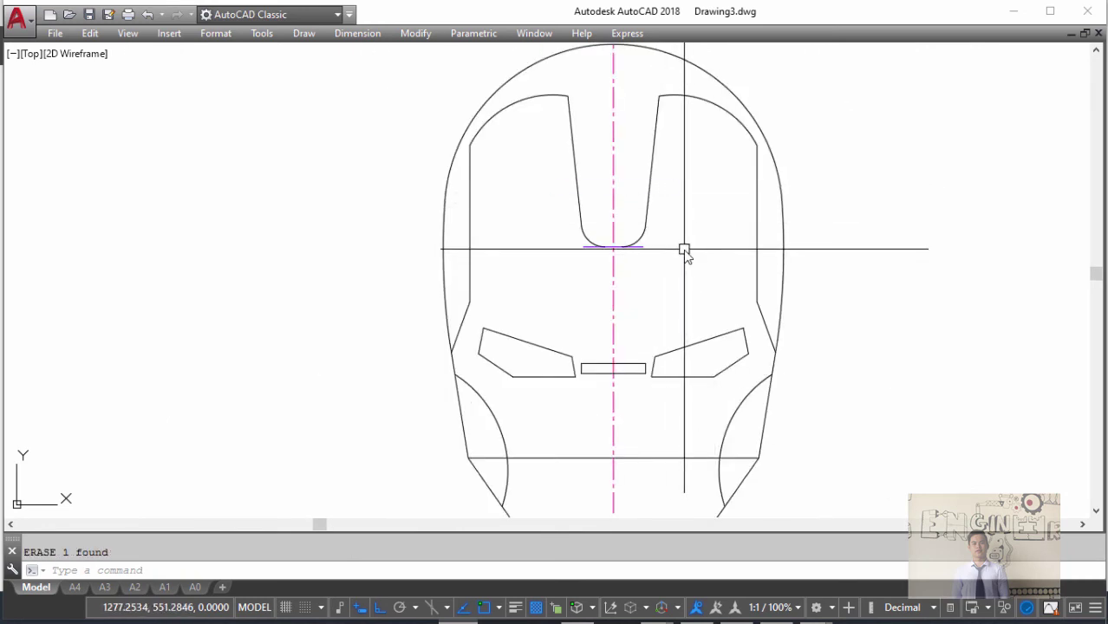
key(alt+Tab)
key(alt+Tab)
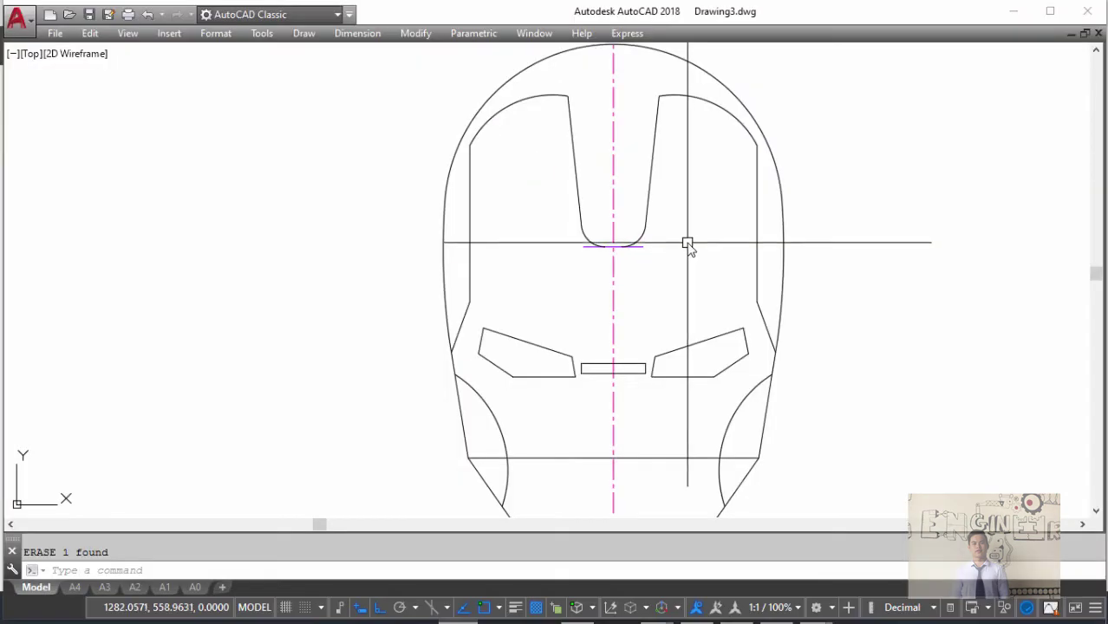
key(alt+Tab)
key(alt+Tab)
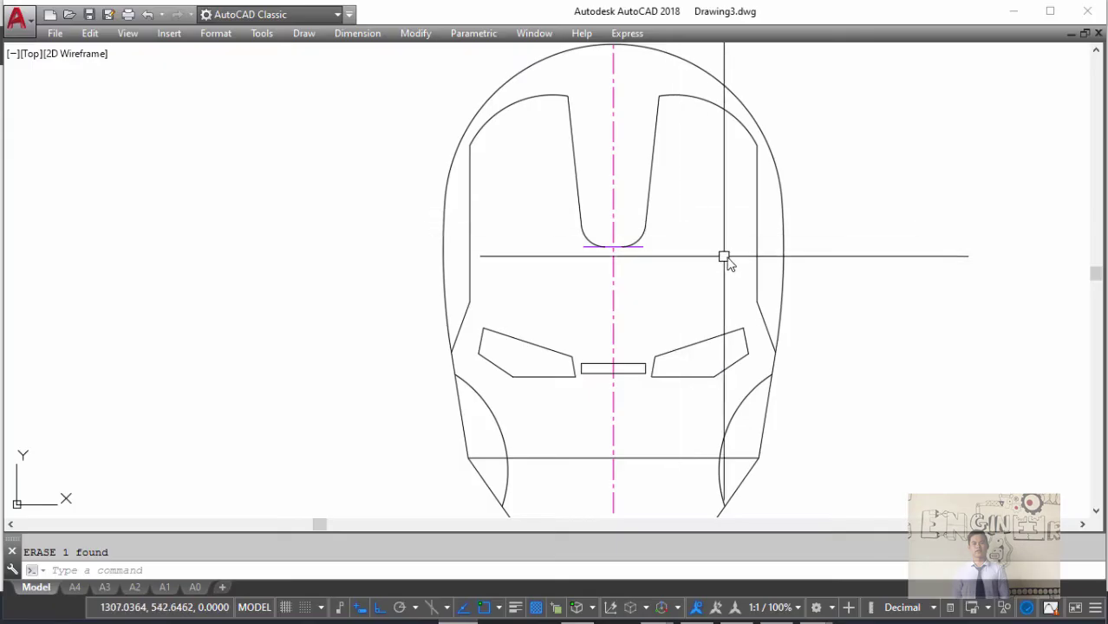
key(alt+Tab)
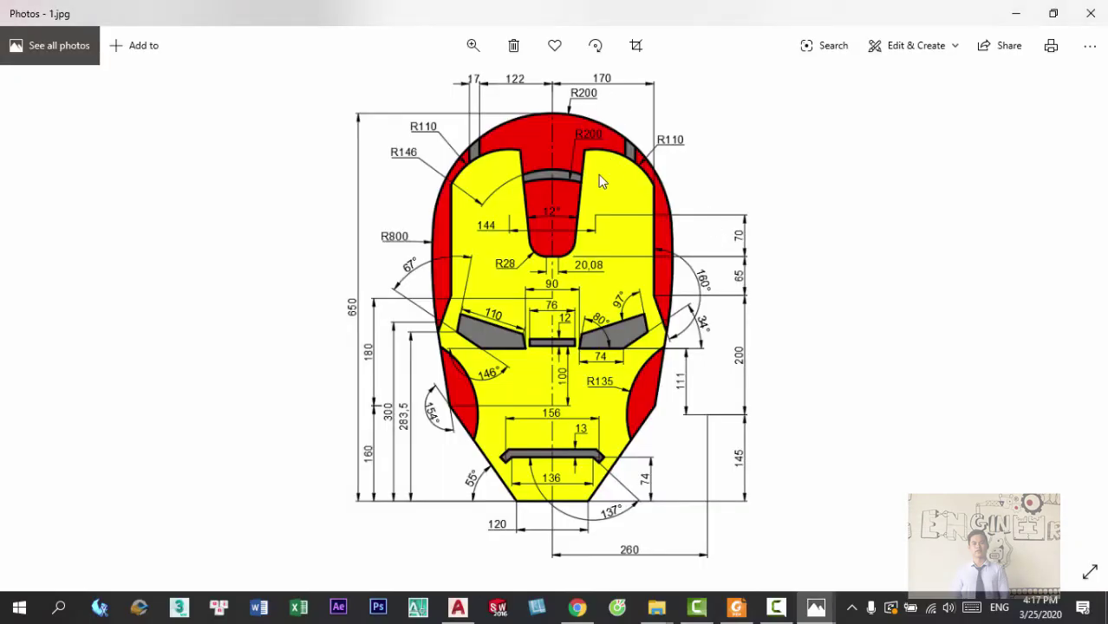
key(alt+Tab)
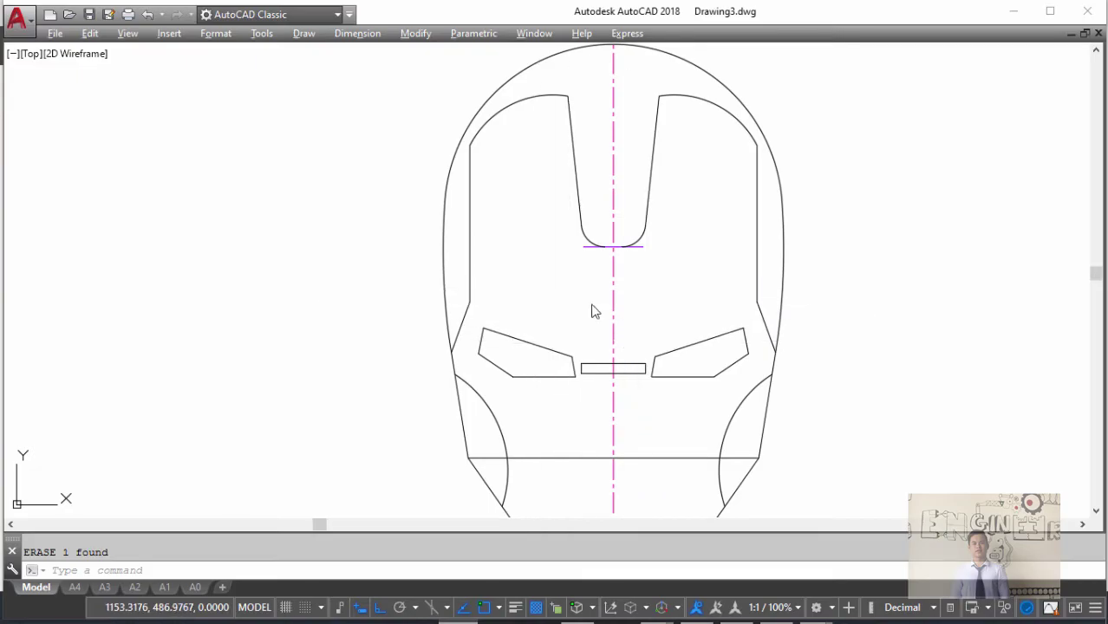
key(alt+Tab)
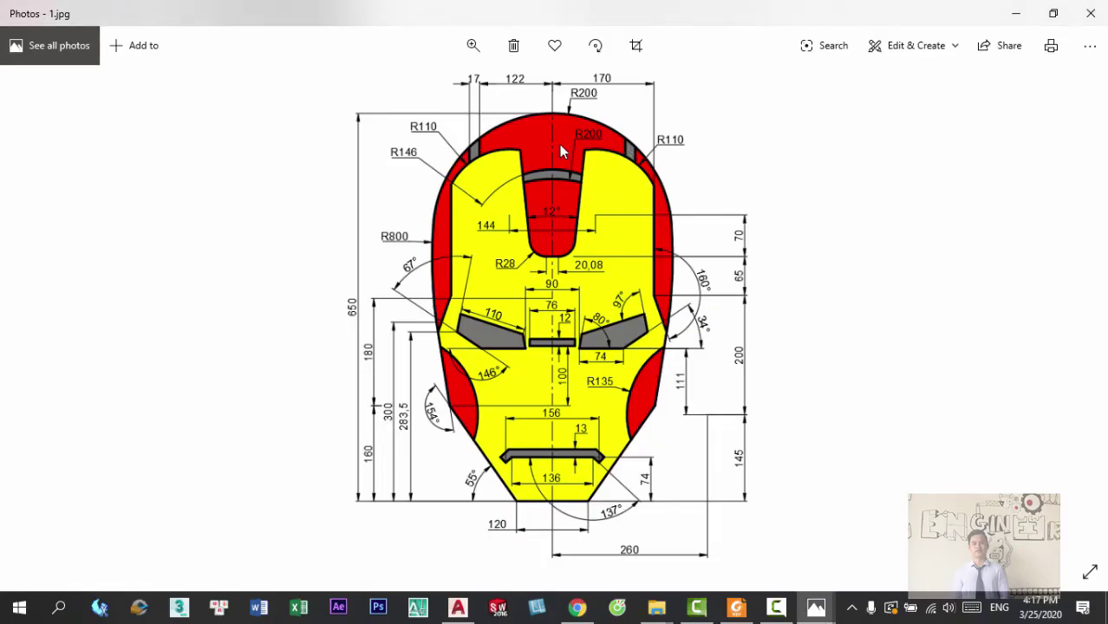
key(alt+Tab)
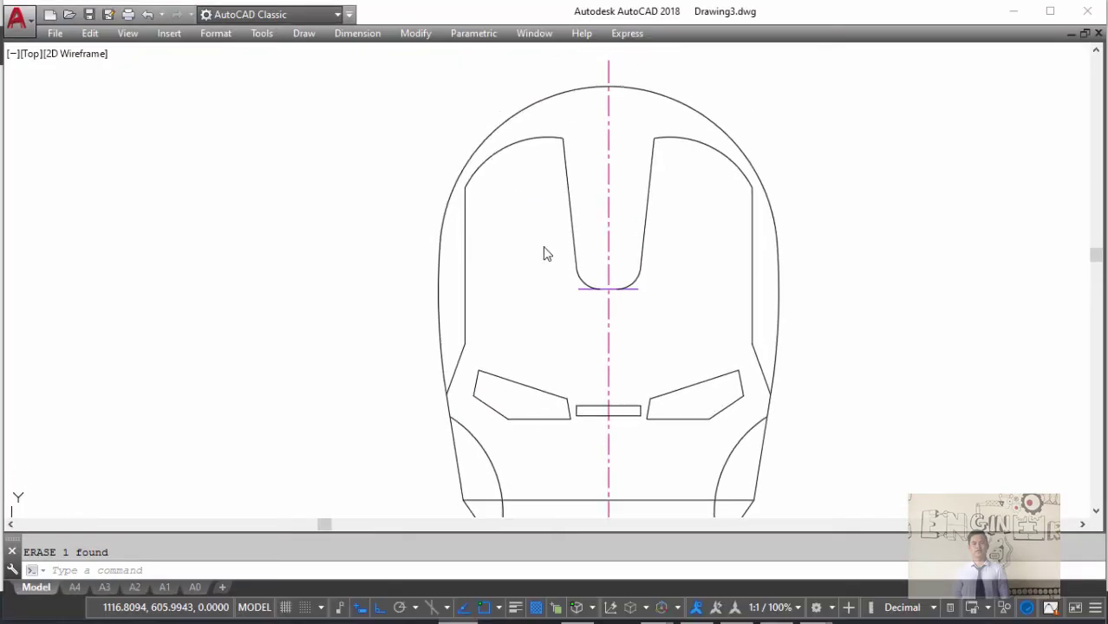
- Offset the centre line by 122, then offset that line a further 17 to the left
text(o)
key(Return)
text(122)
key(Return)
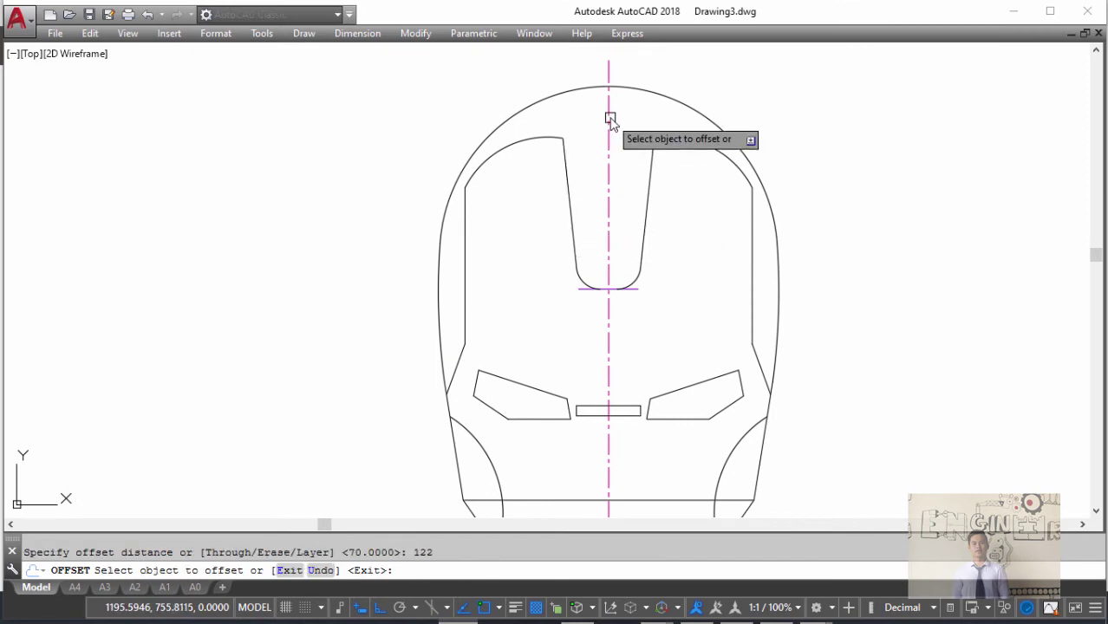
click(608, 116)
click(524, 109)
key(Return)
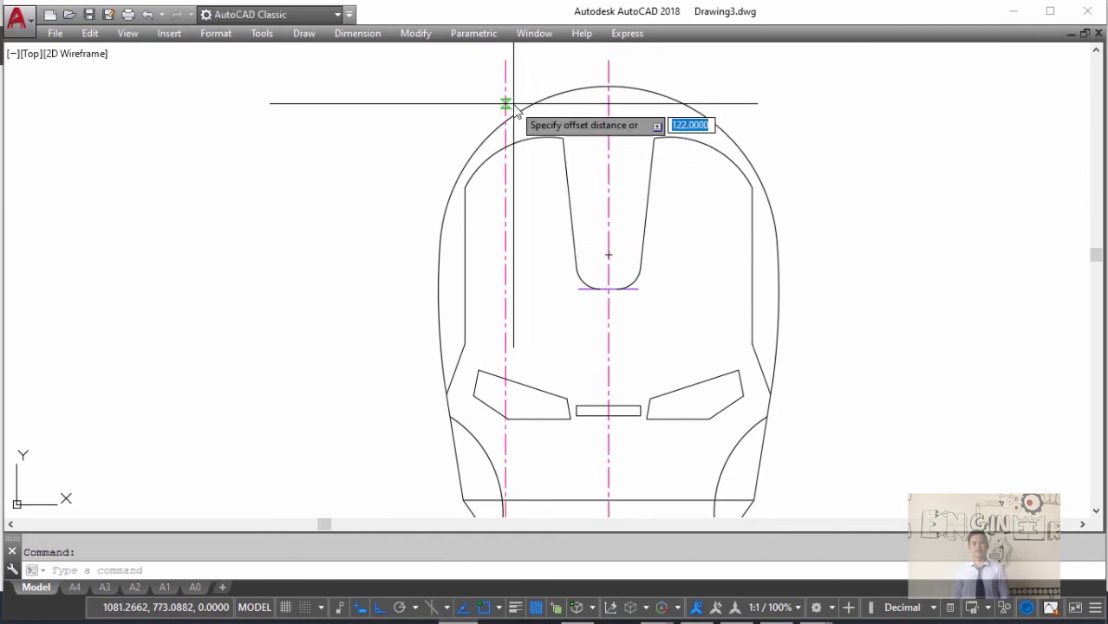
text(17)
key(Return)
click(505, 99)
click(494, 136)
scroll(500, 192, up, 4)
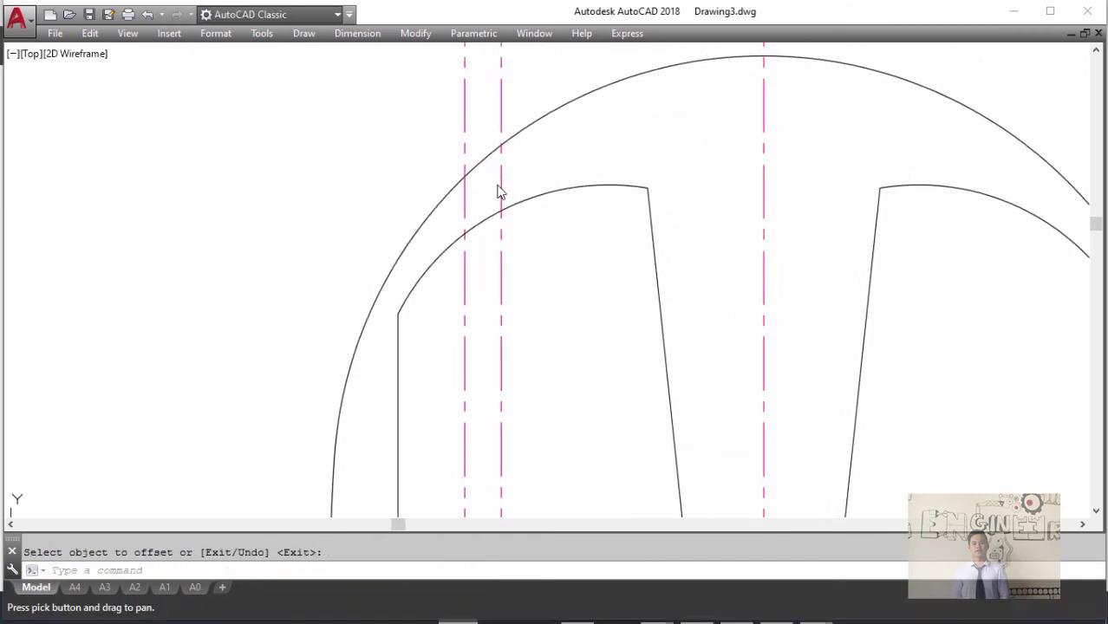
key(Escape)
- Draw two short stripe lines between the inner and outer arcs, then erase the offset helper lines
text(l)
key(Return)
click(501, 212)
key(Escape)
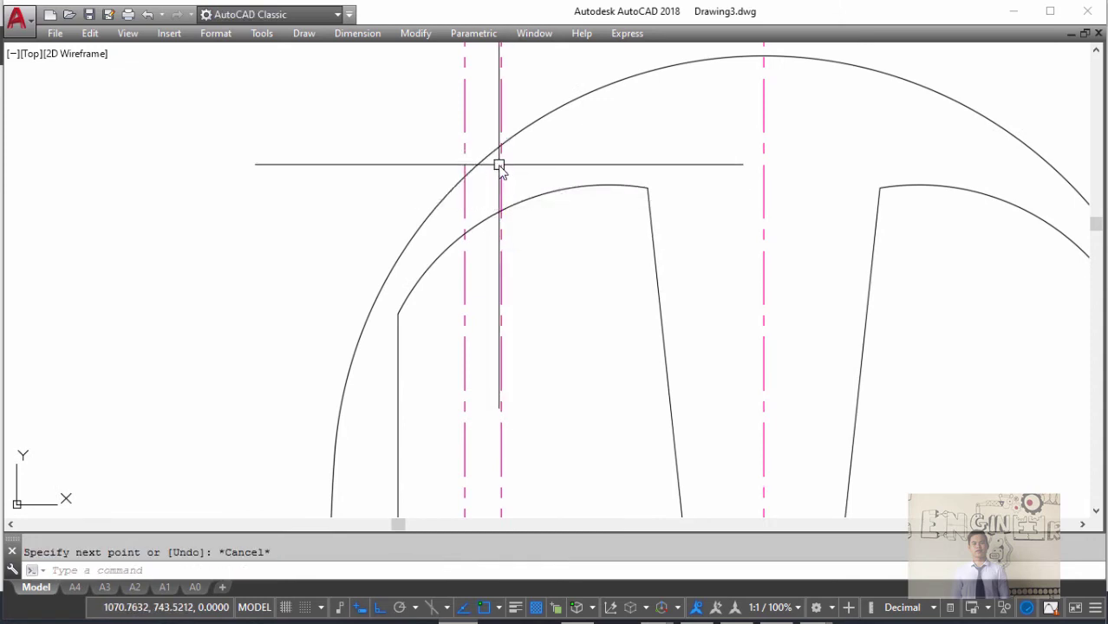
text(l)
key(Return)
click(501, 209)
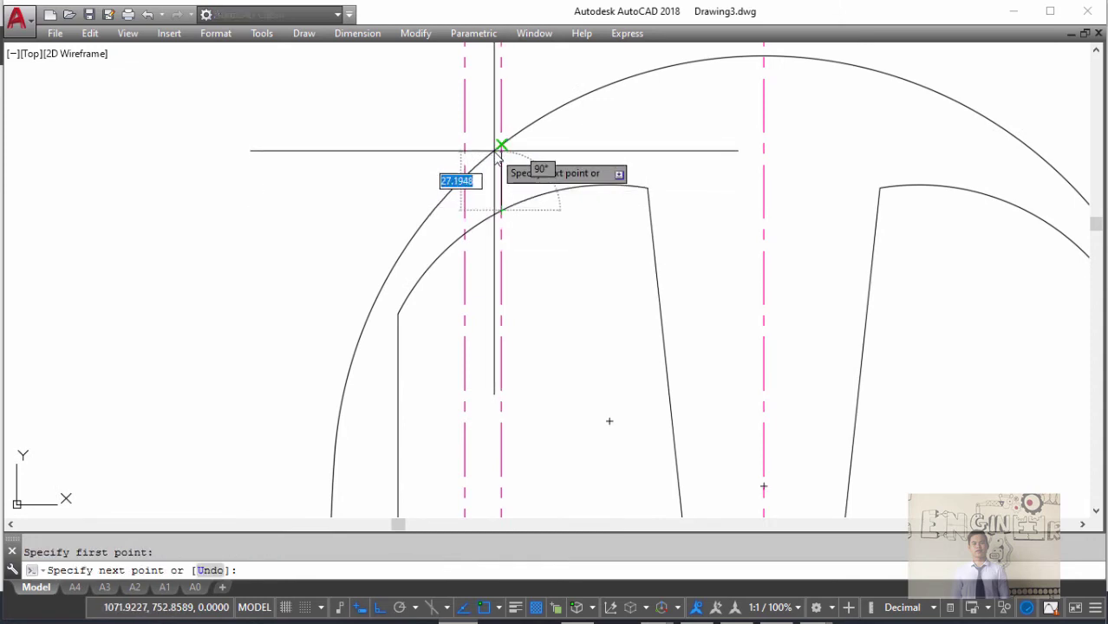
click(501, 144)
key(Return)
key(Return)
click(464, 230)
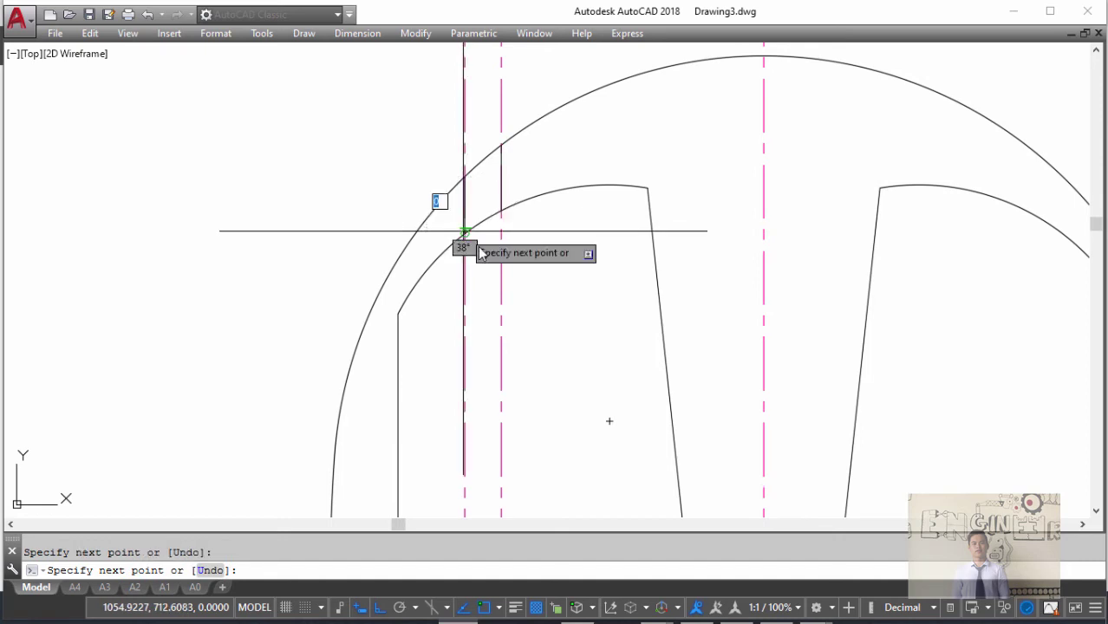
key(Return)
click(507, 295)
click(453, 280)
key(Delete)
scroll(522, 252, down, 2)
- Mirror the two stripe lines about the centre line, keeping the originals
click(464, 165)
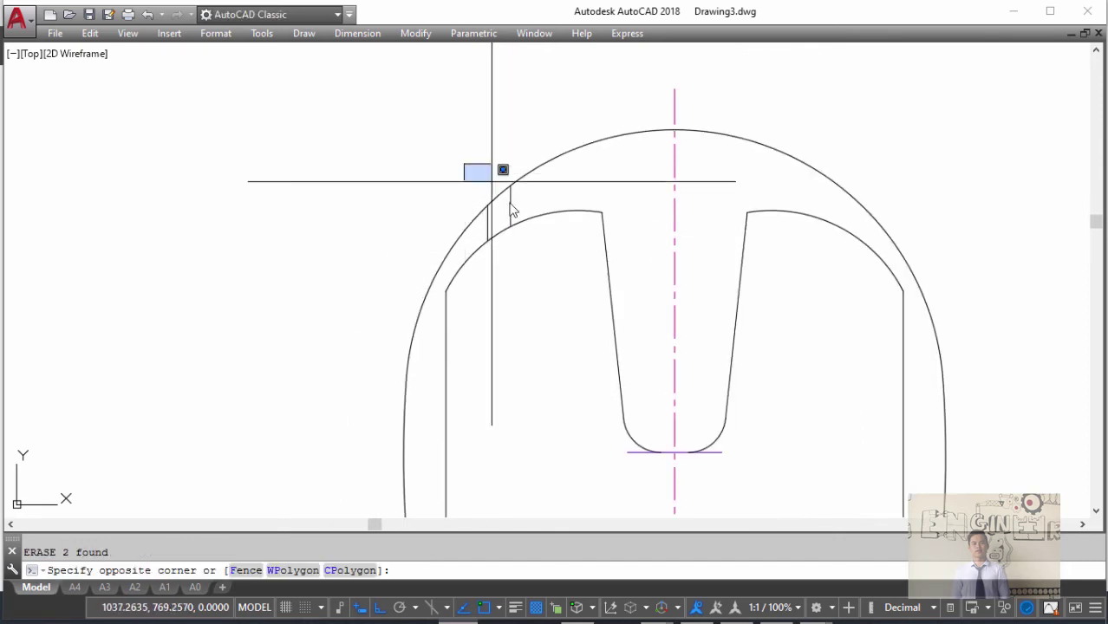
click(546, 265)
middle_drag(547, 265, 509, 240)
text(mi)
key(Return)
click(638, 249)
click(633, 215)
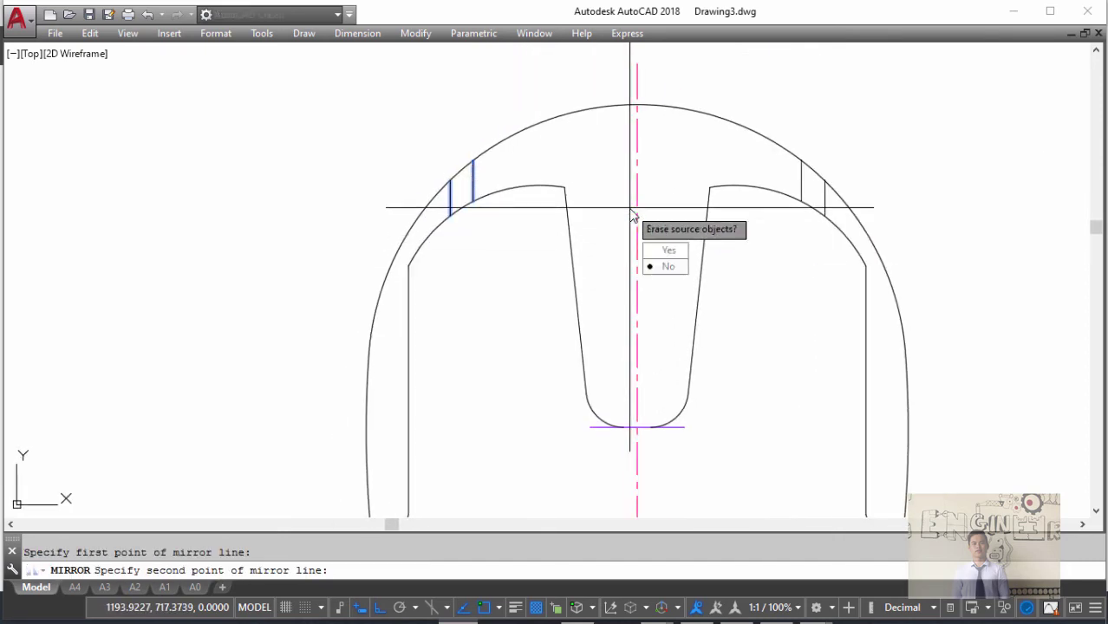
key(Return)
scroll(702, 252, down, 5)
scroll(655, 254, up, 2)
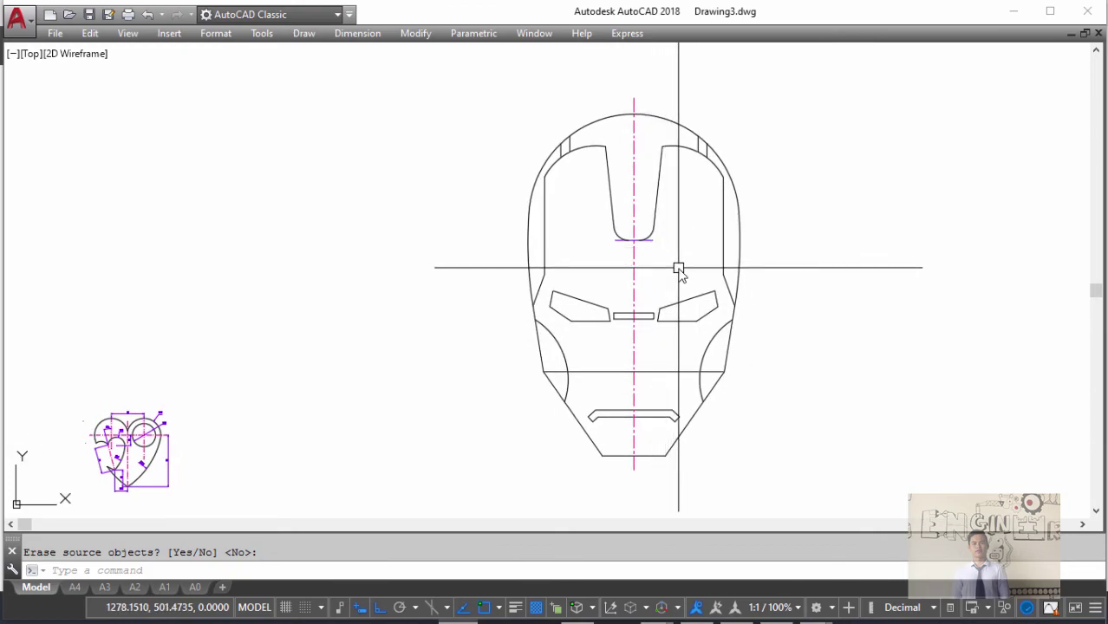
key(alt+Tab)
key(alt+Tab)
key(alt+Tab)
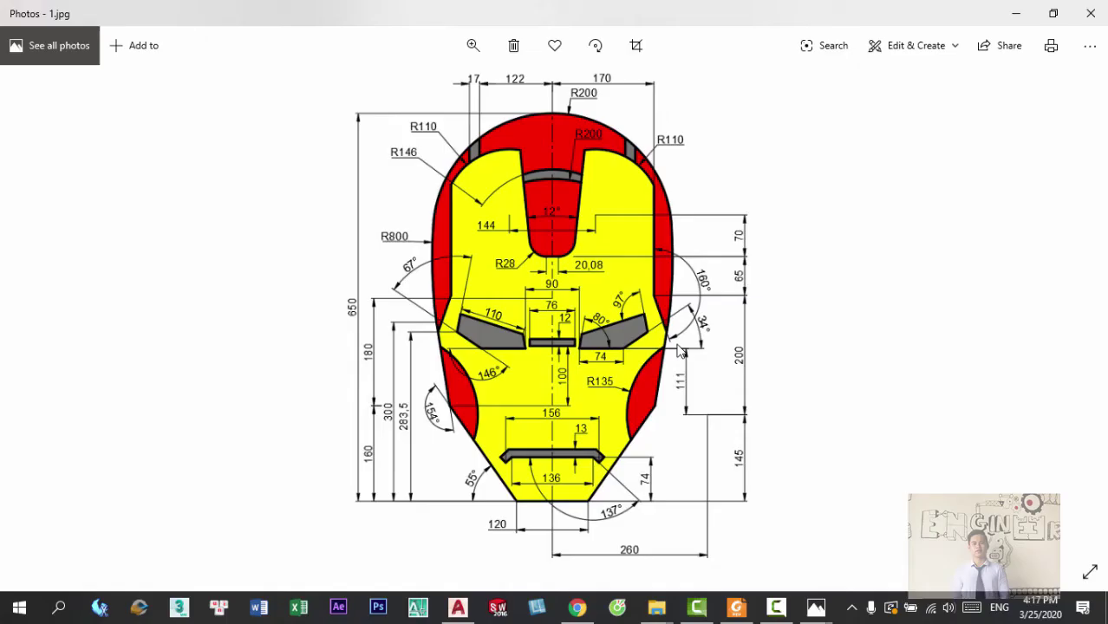
key(alt+Tab)
- Erase the stray horizontal line across the helmet's cheeks
click(663, 374)
key(Delete)
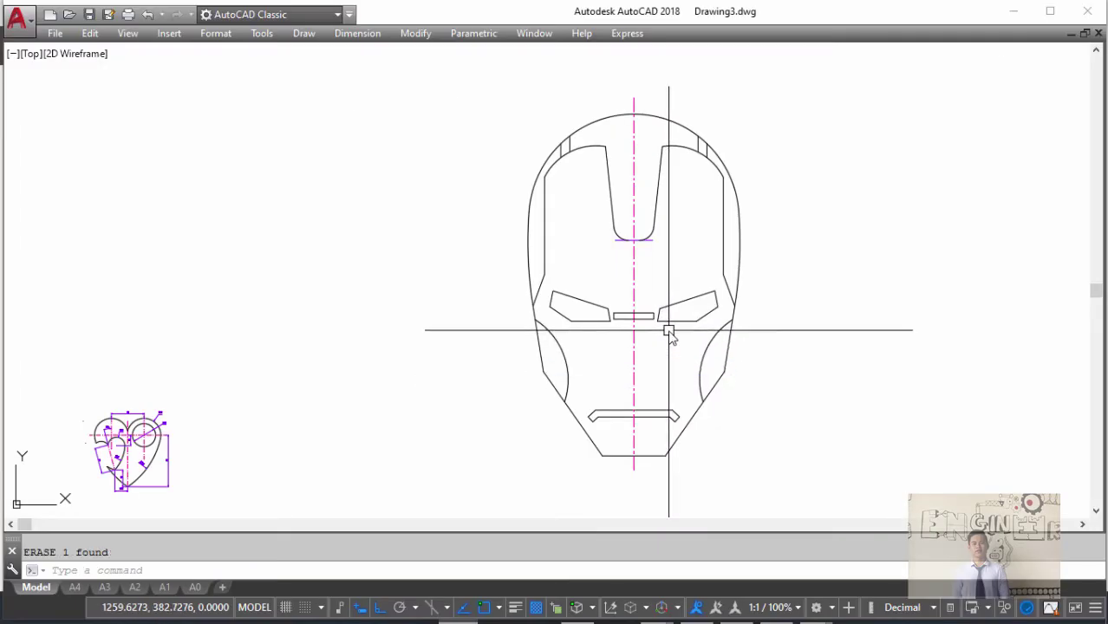
middle_drag(655, 309, 691, 211)
scroll(658, 221, down, 3)
scroll(554, 299, up, 1)
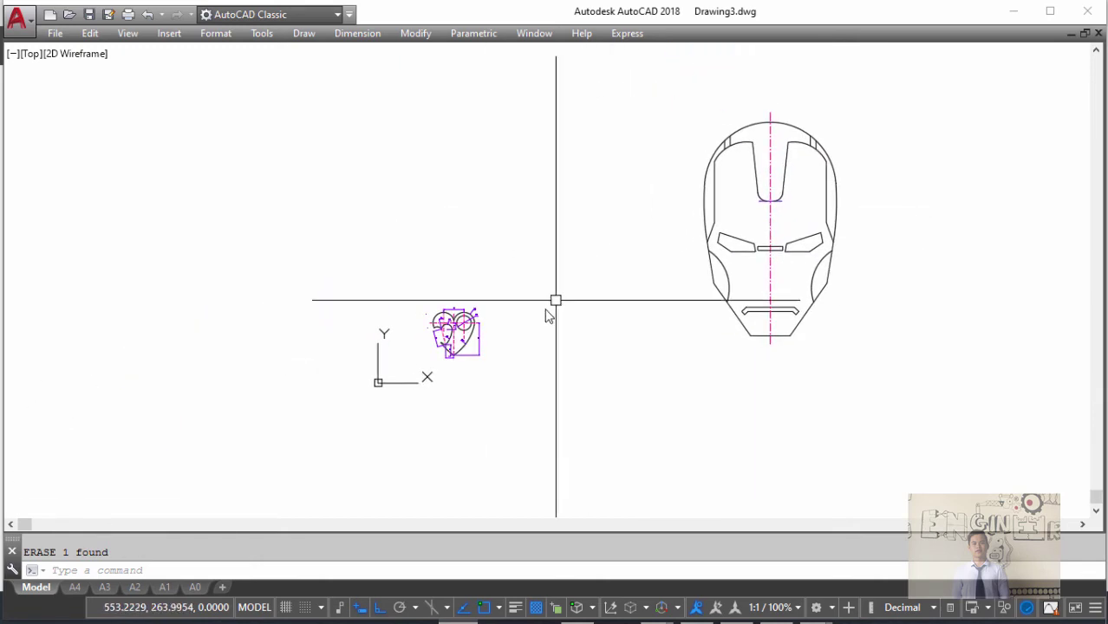
scroll(511, 311, up, 2)
scroll(607, 260, down, 2)
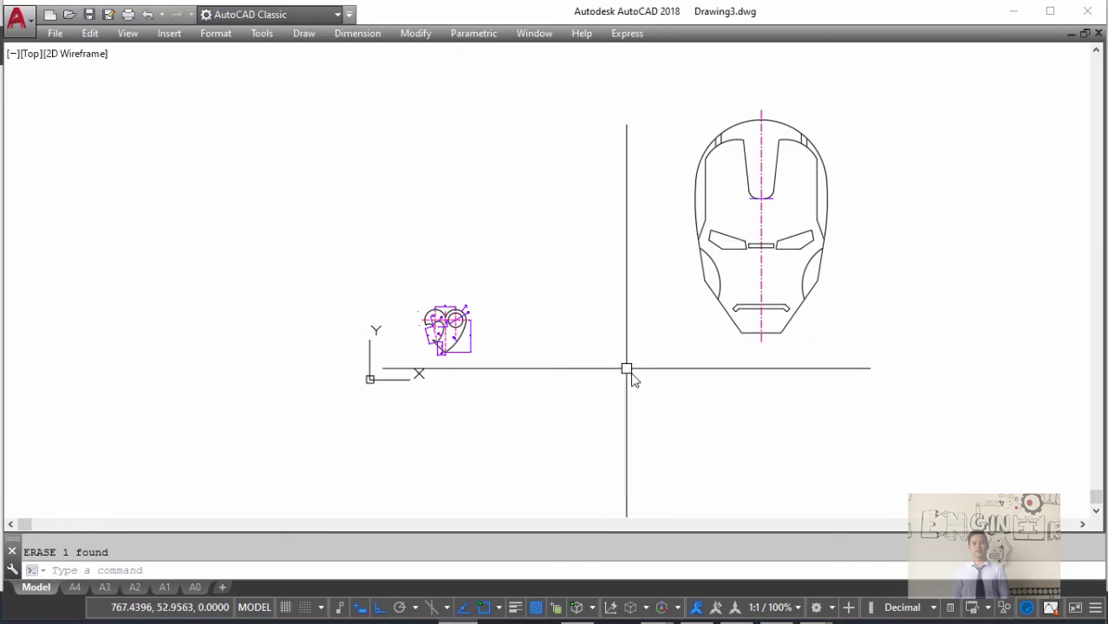
- View the heart-and-helmet reference 3.jpg in Photos, then return to AutoCAD
key(alt+Tab)
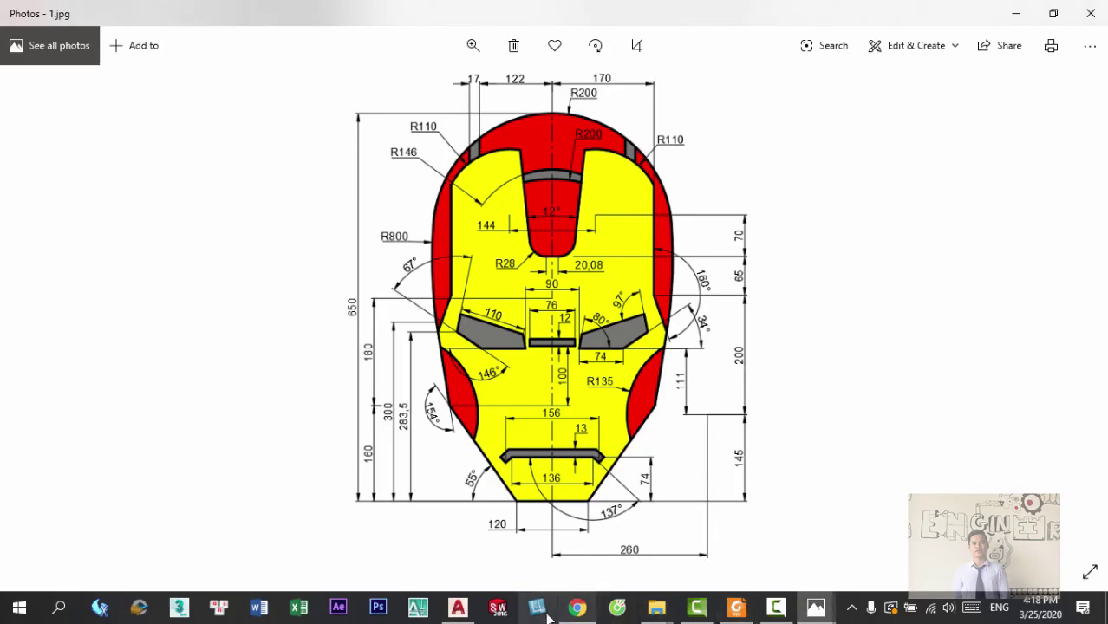
mouse_move(816, 608)
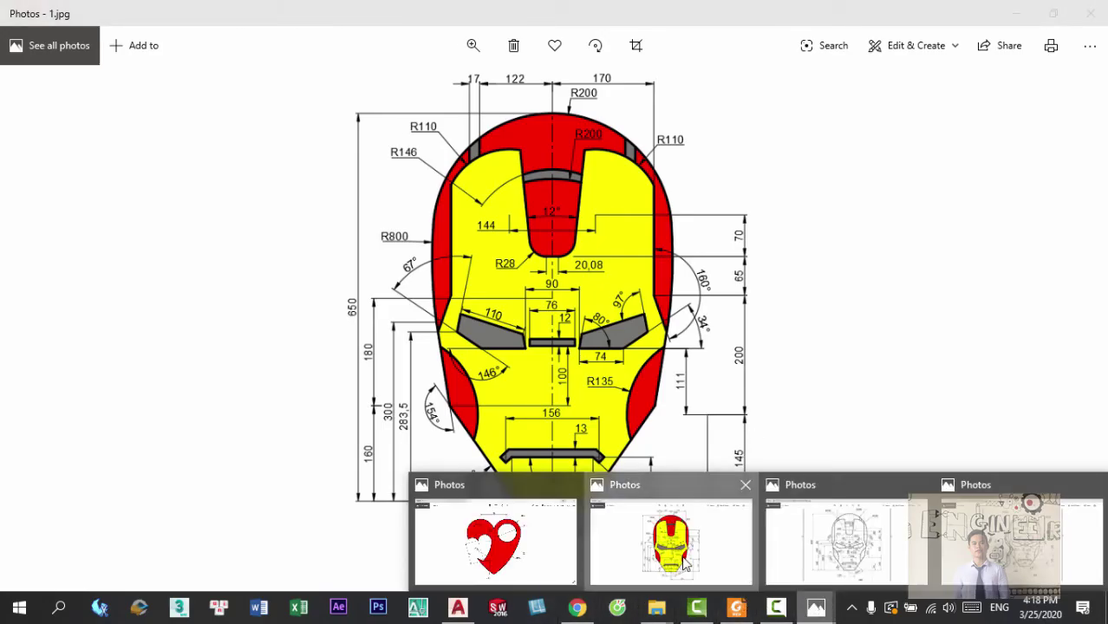
click(668, 530)
key(Right)
key(Right)
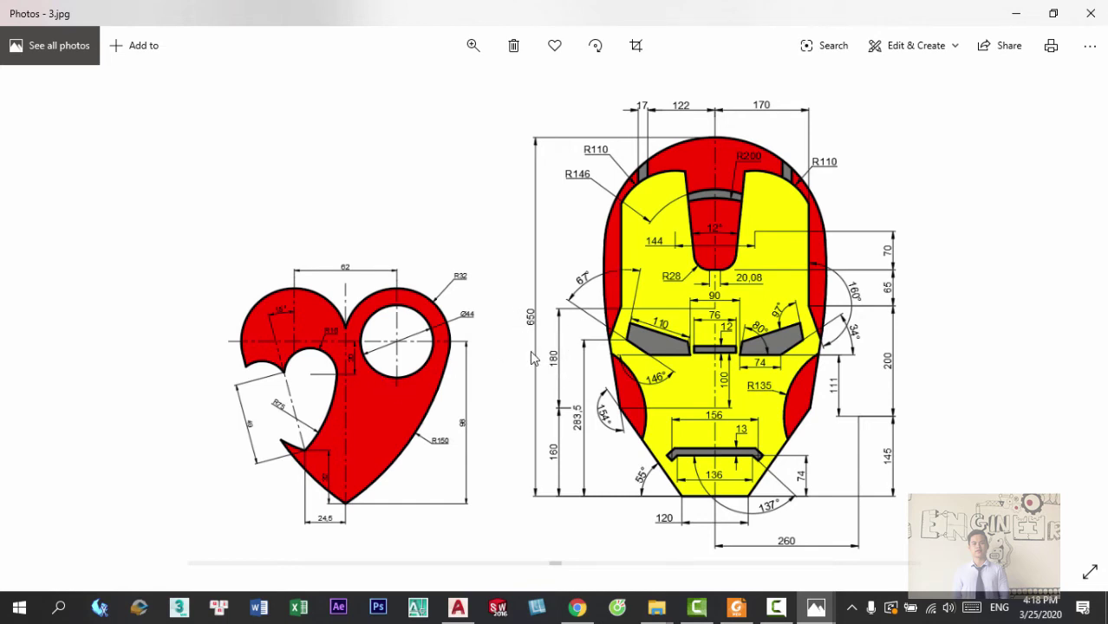
key(alt+Tab)
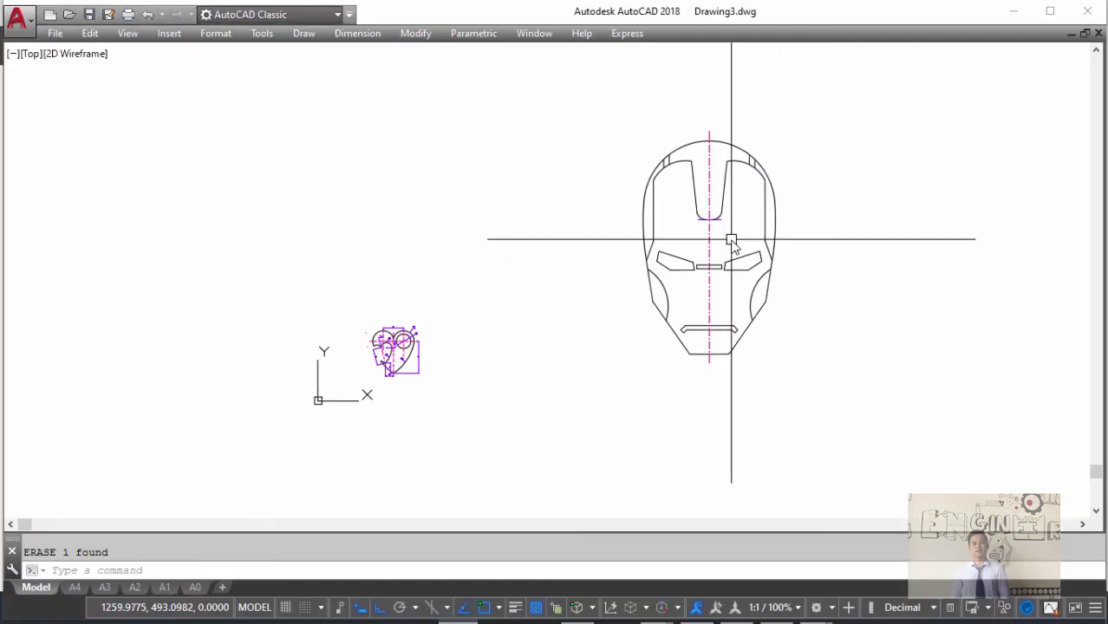
- Copy the whole helmet drawing to the right of the original
click(618, 76)
click(832, 429)
key(Return)
click(749, 423)
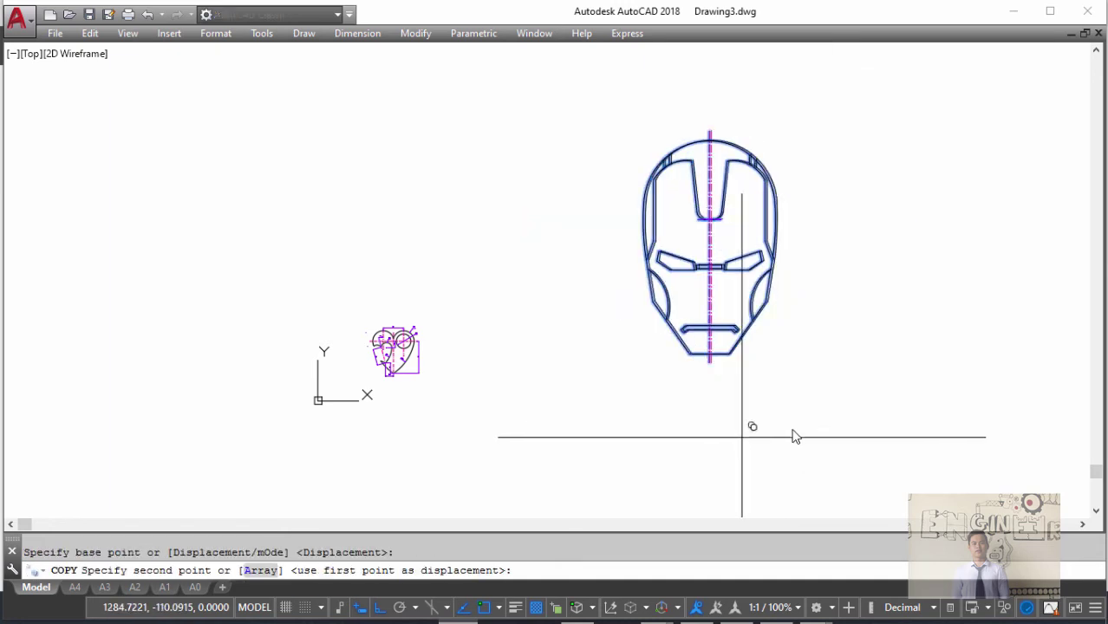
click(956, 423)
key(Escape)
- Scale the left helmet down to one third about its bottom tip
click(604, 84)
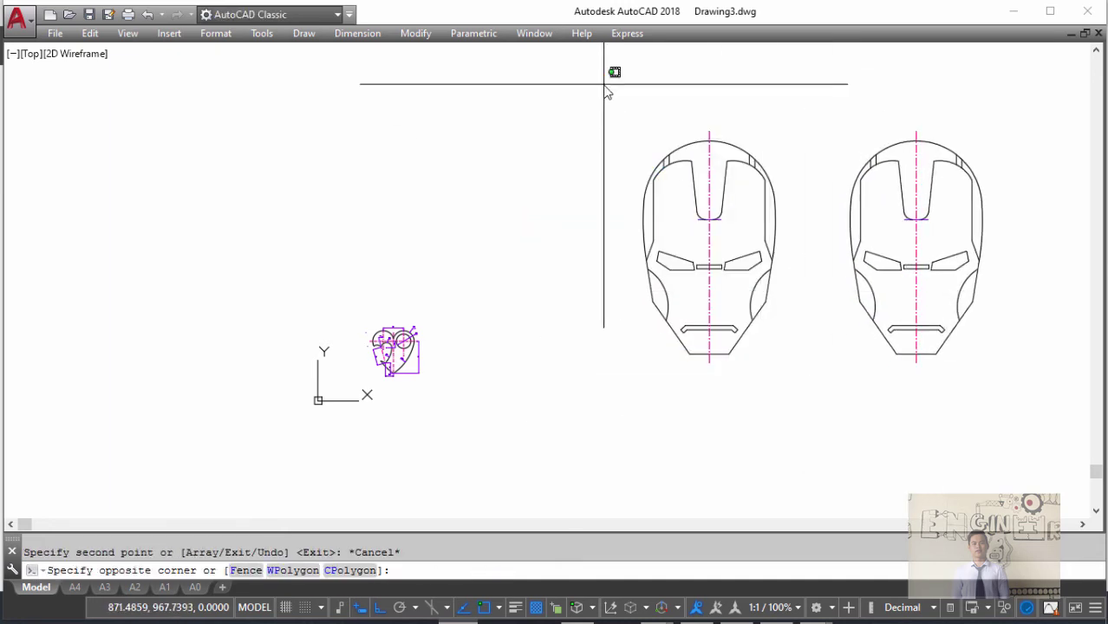
click(794, 428)
key(Escape)
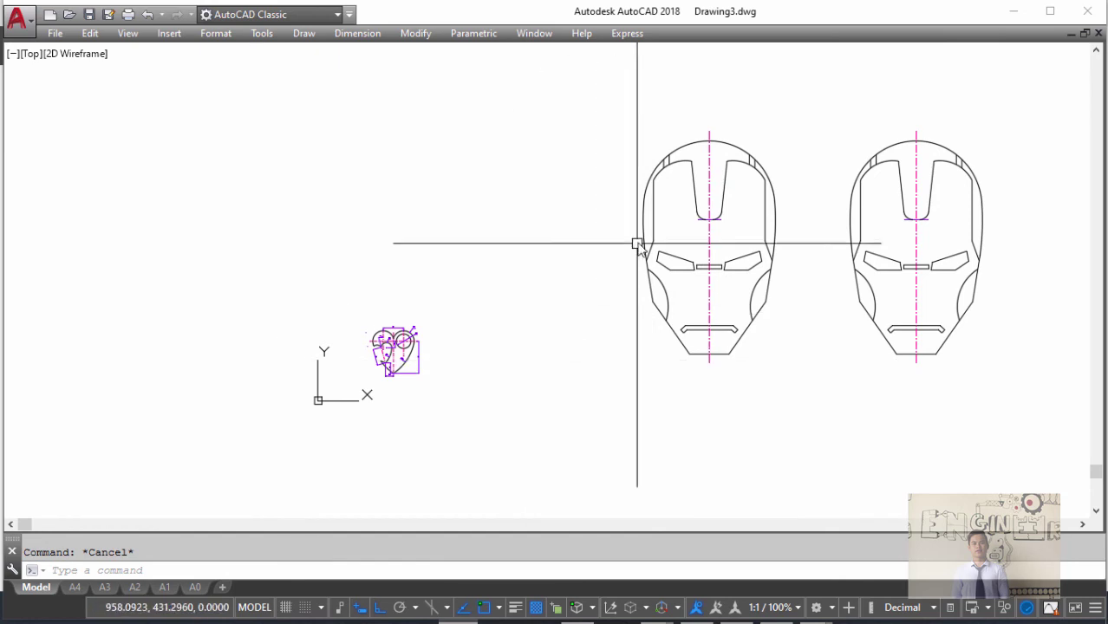
click(607, 91)
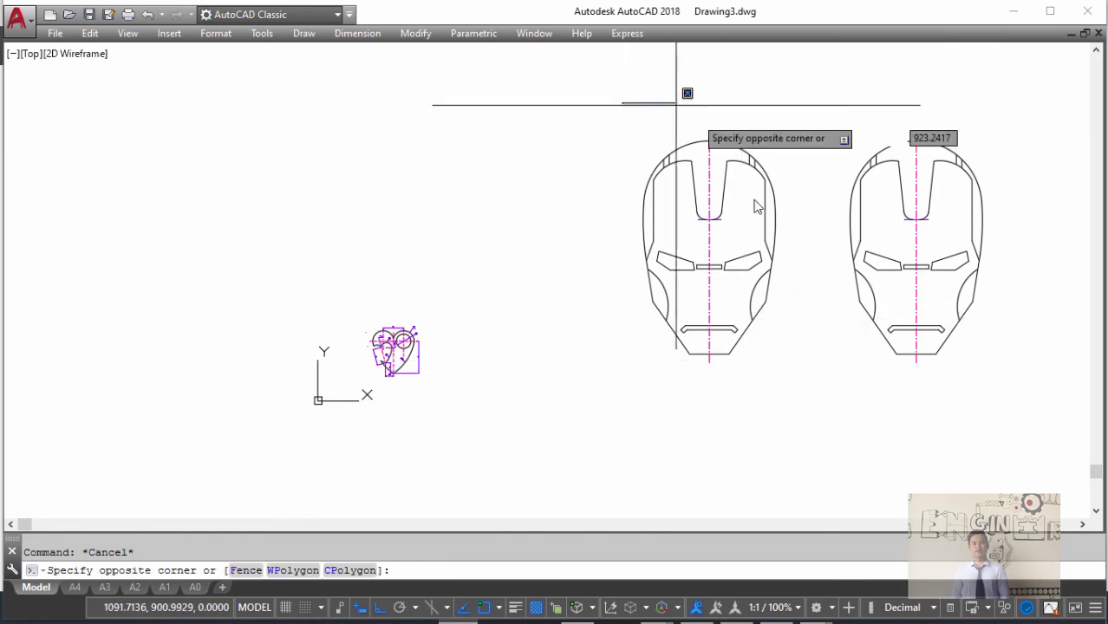
click(796, 411)
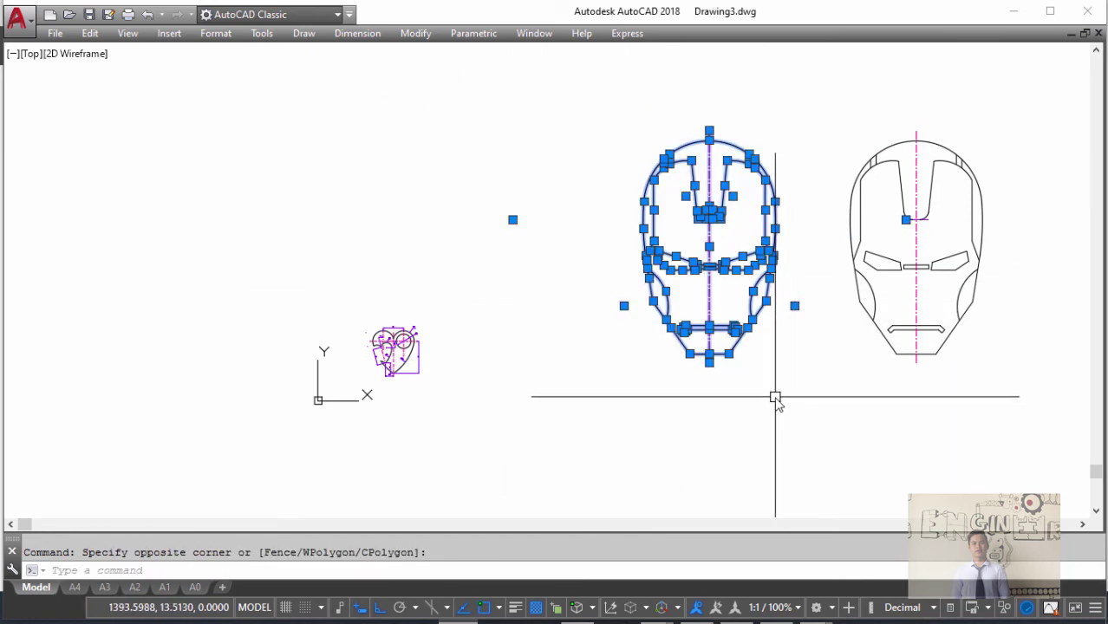
text(SC)
key(Return)
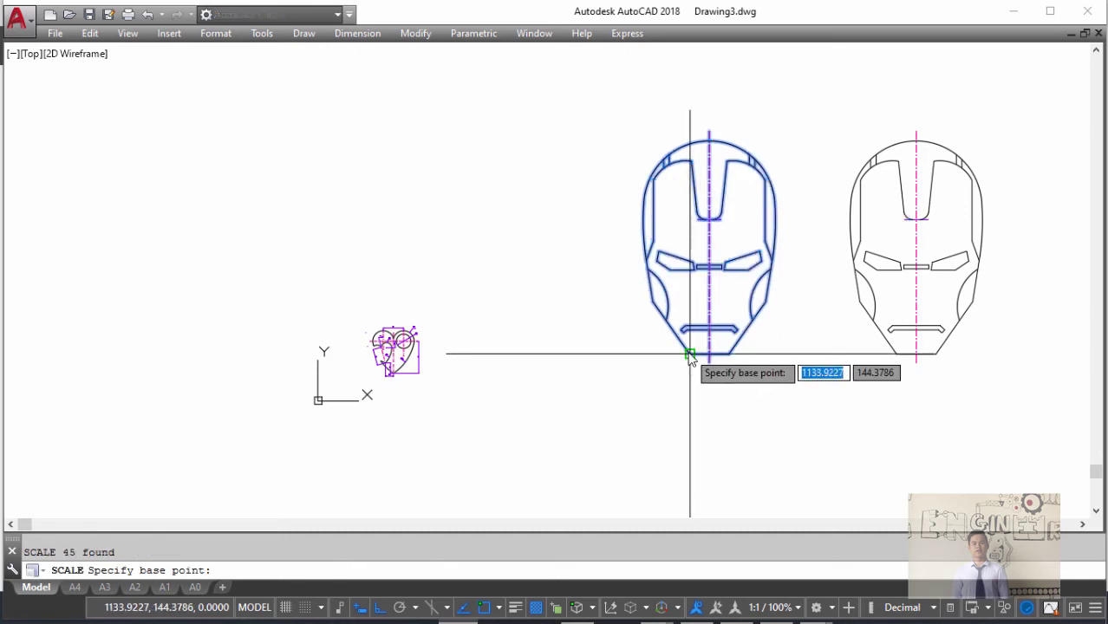
click(690, 355)
text(1/3)
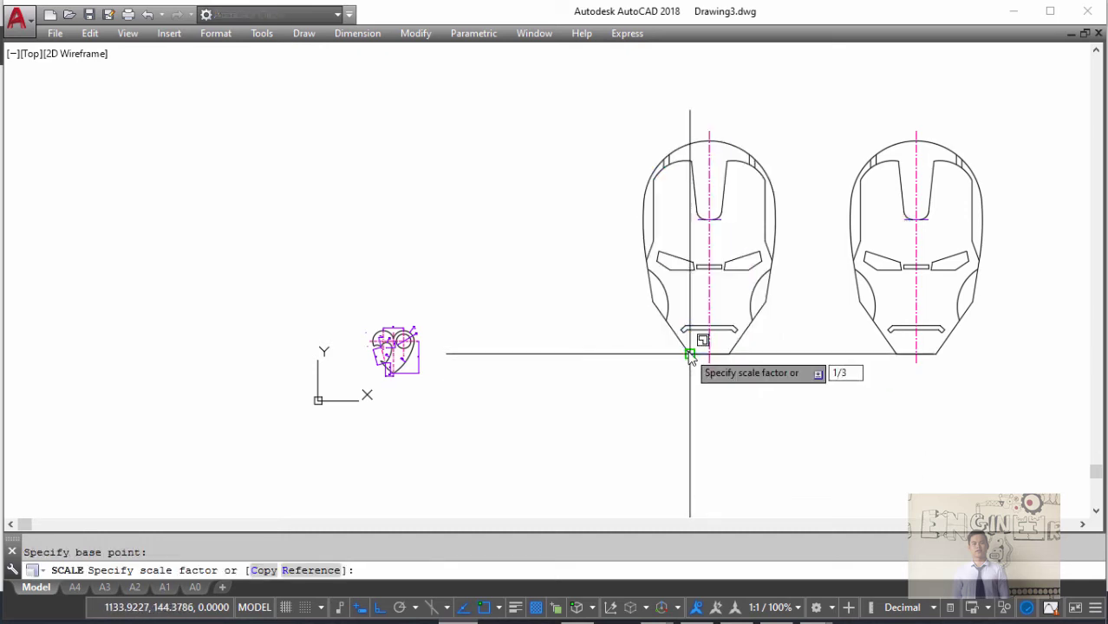
key(Return)
- Move the small helmet left toward the heart drawing
click(646, 243)
click(762, 415)
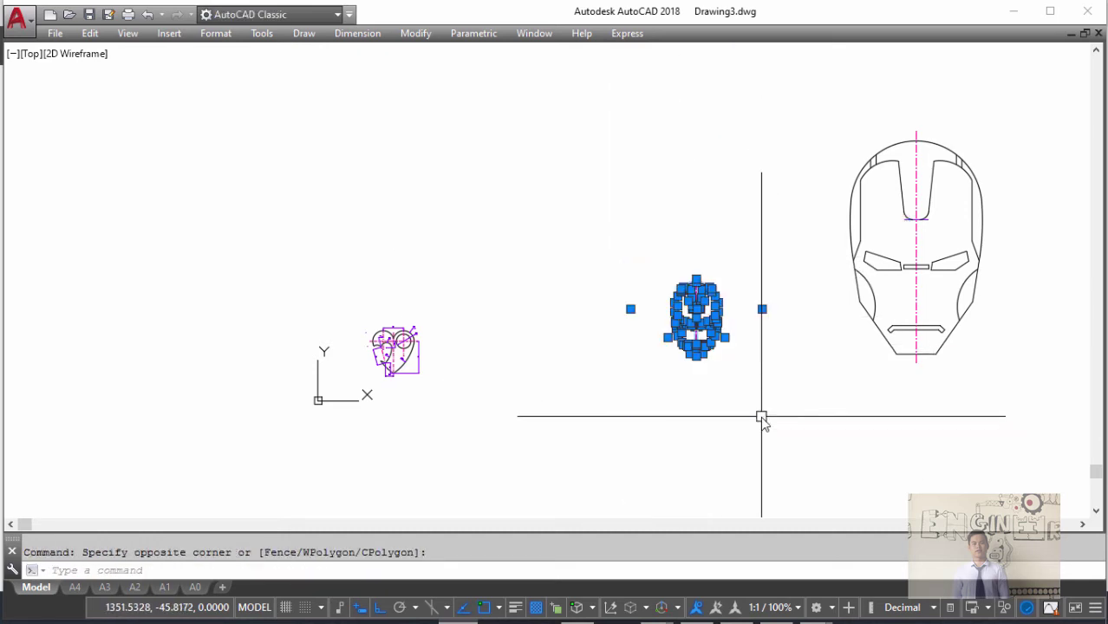
click(769, 415)
click(569, 414)
middle_drag(503, 320, 565, 251)
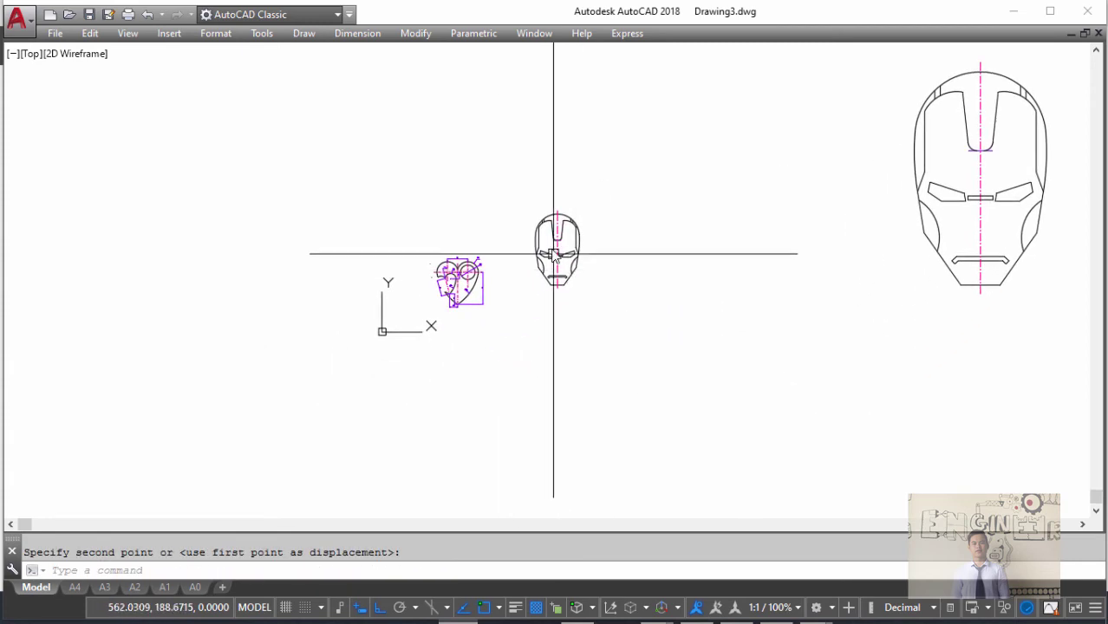
- Nudge the small helmet lower and closer to the heart with two more moves
click(529, 190)
click(605, 315)
text(m)
key(Return)
click(646, 220)
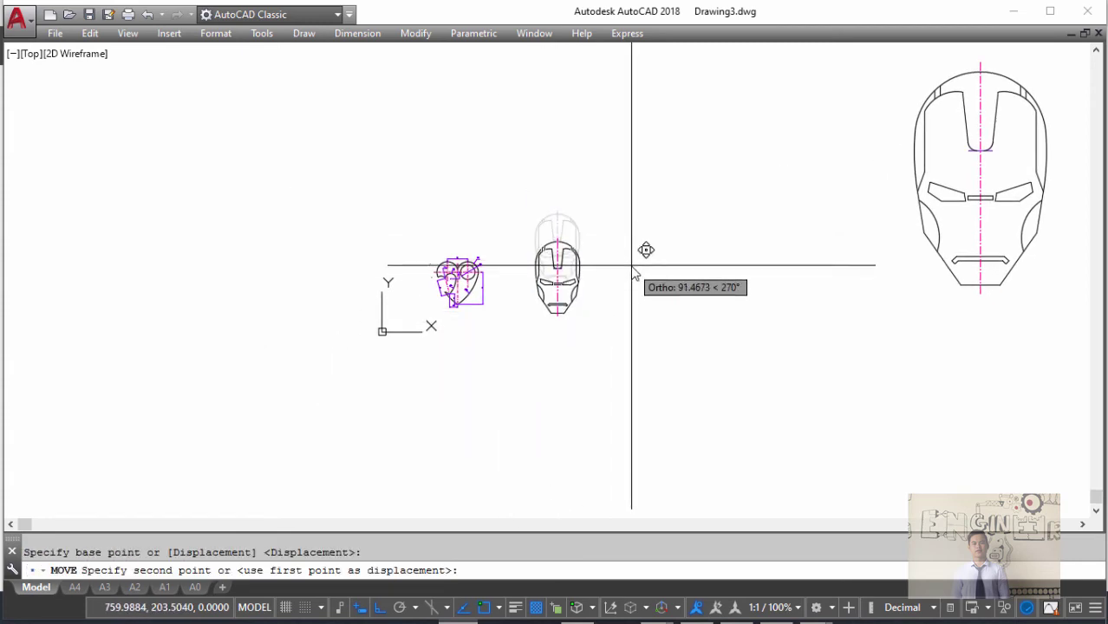
click(645, 250)
click(527, 217)
click(598, 294)
text(m)
key(Return)
click(653, 316)
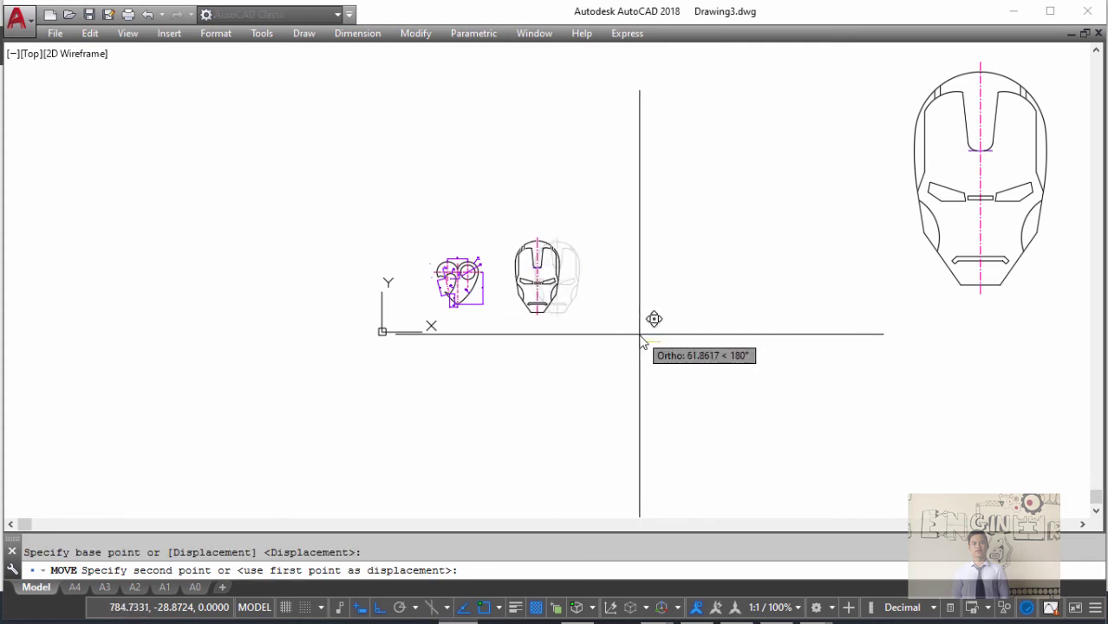
click(633, 333)
middle_drag(533, 314, 531, 343)
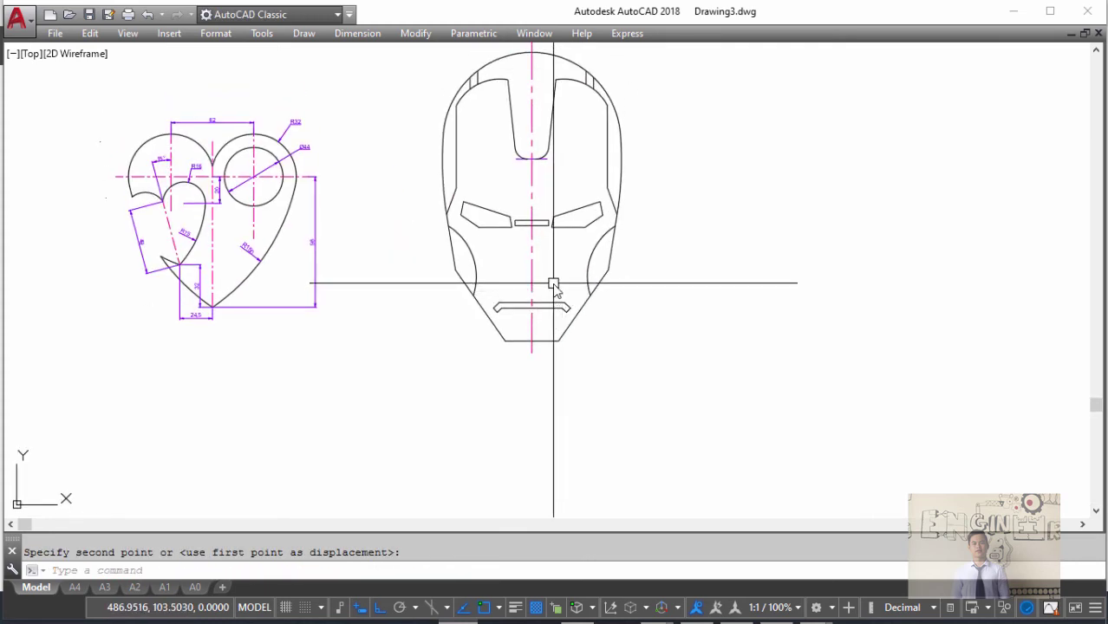
- Add a 40 linear dimension below the chin's bottom edge
text(Dli)
key(Return)
key(Return)
click(546, 340)
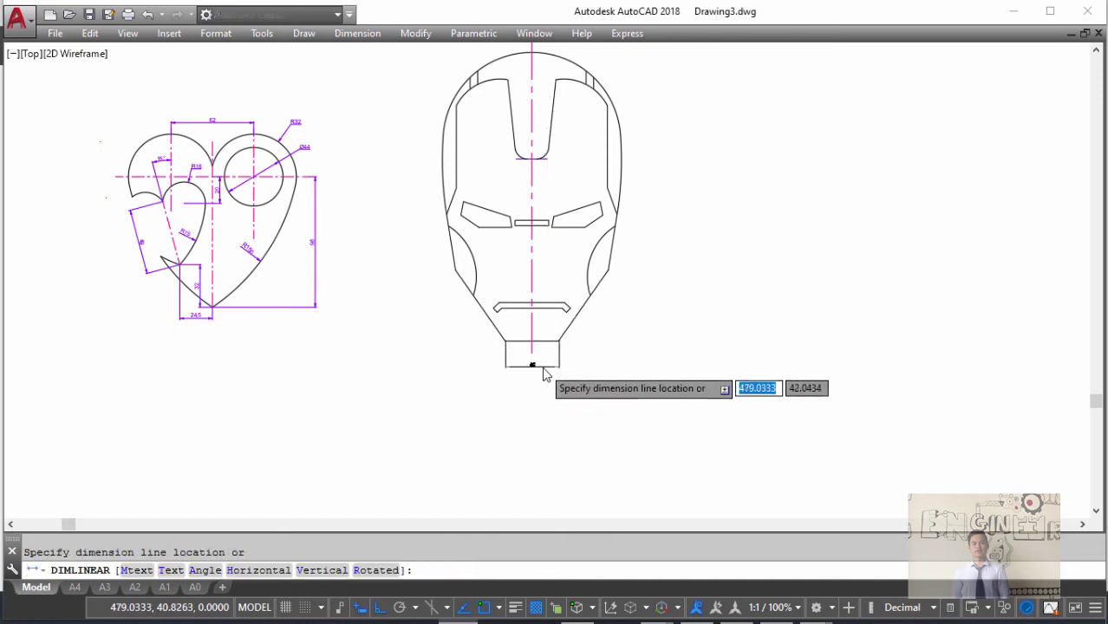
scroll(546, 369, up, 5)
click(546, 364)
scroll(554, 378, down, 1)
scroll(568, 366, down, 1)
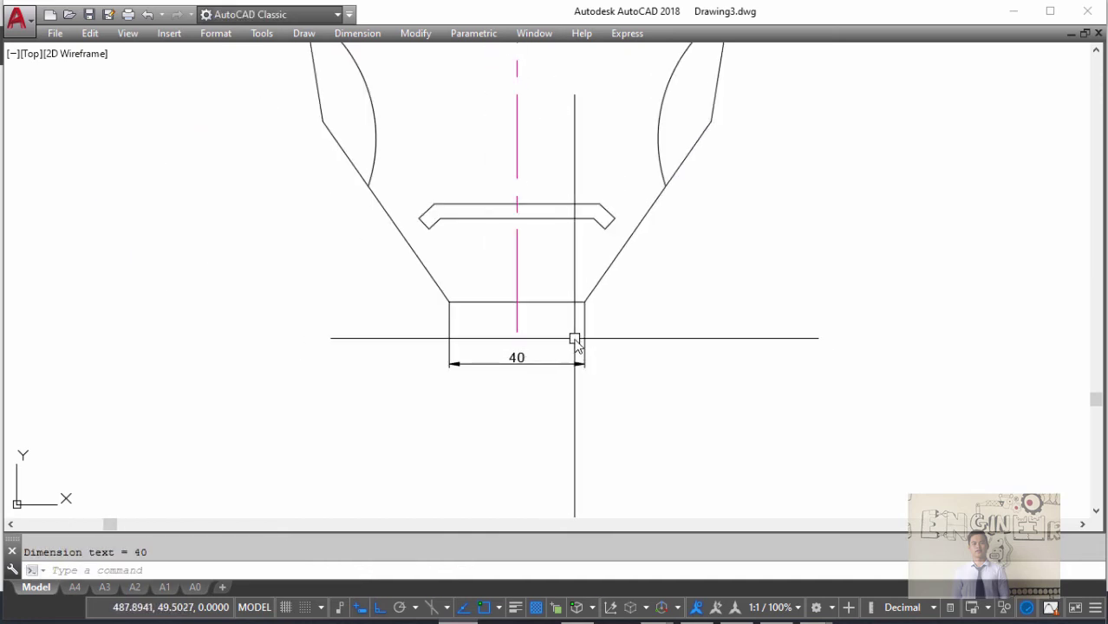
scroll(715, 327, down, 6)
scroll(702, 326, up, 3)
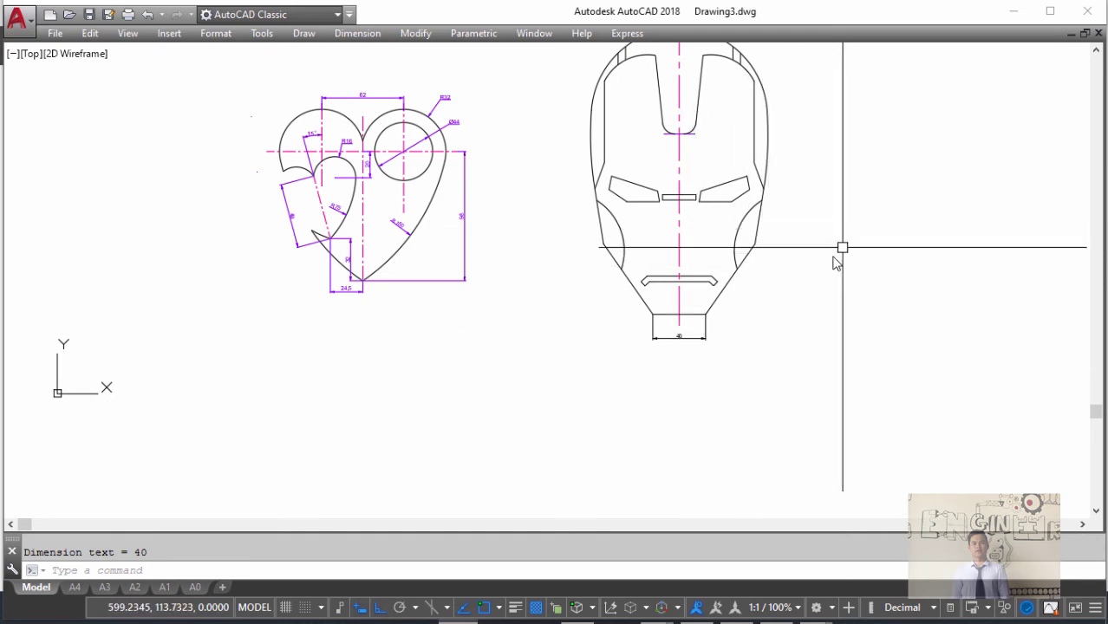
- Delete the stray box under the chin and set the DIMLFAC length scale factor
click(704, 336)
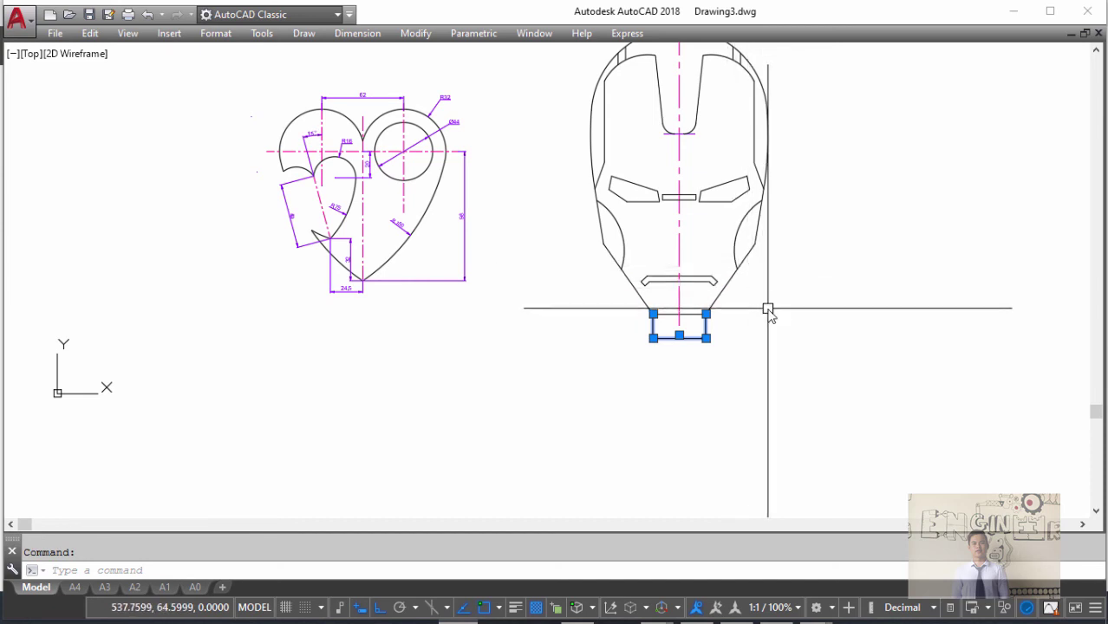
key(Delete)
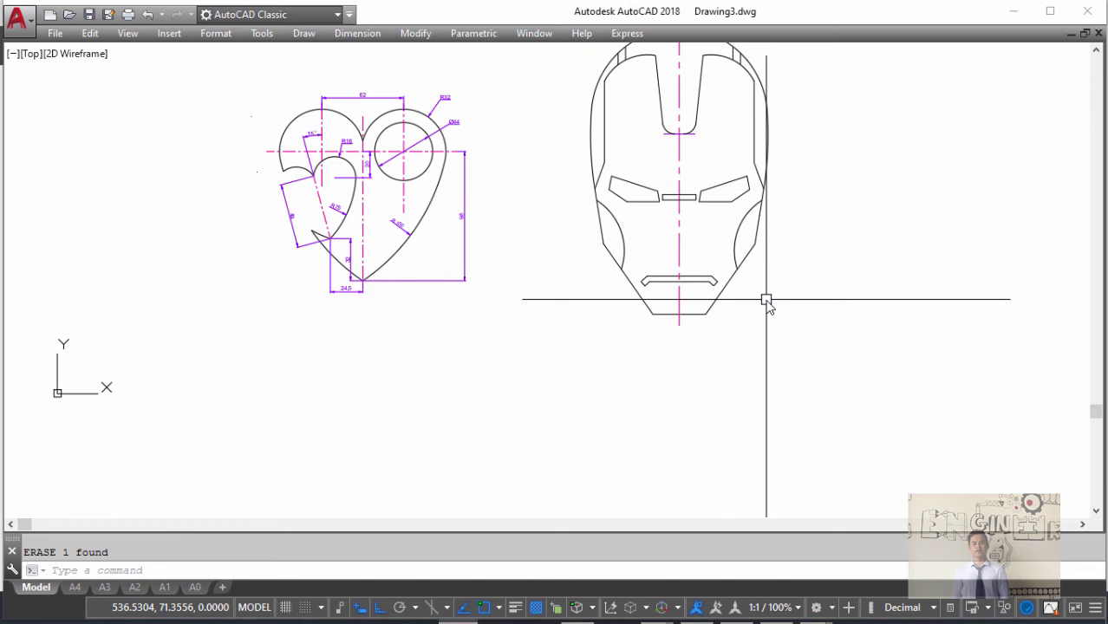
text(DIM)
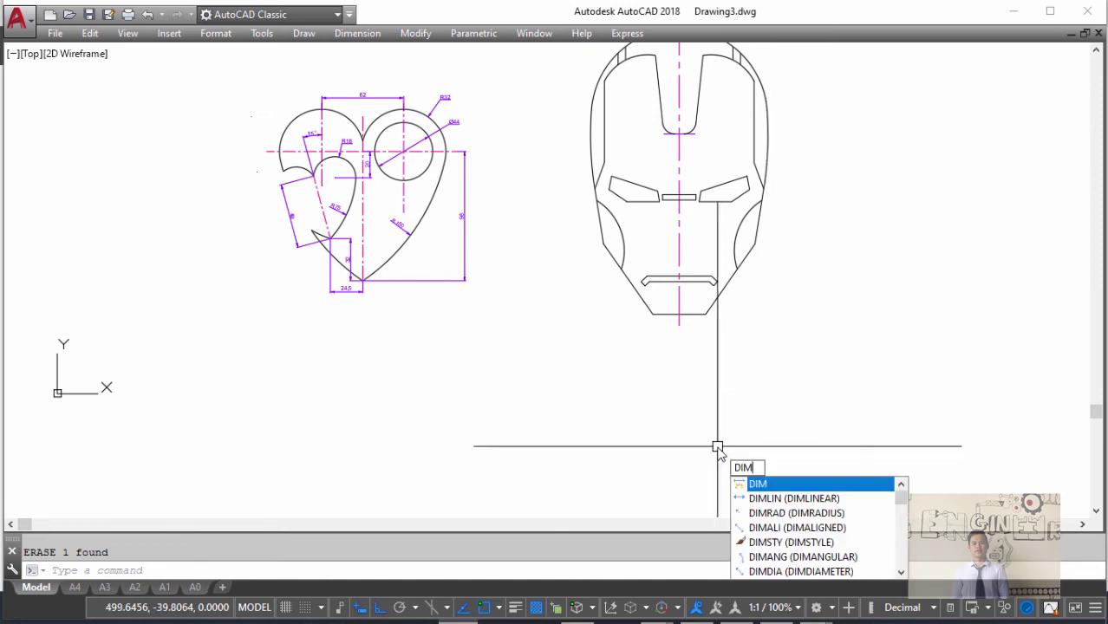
text(LFAC)
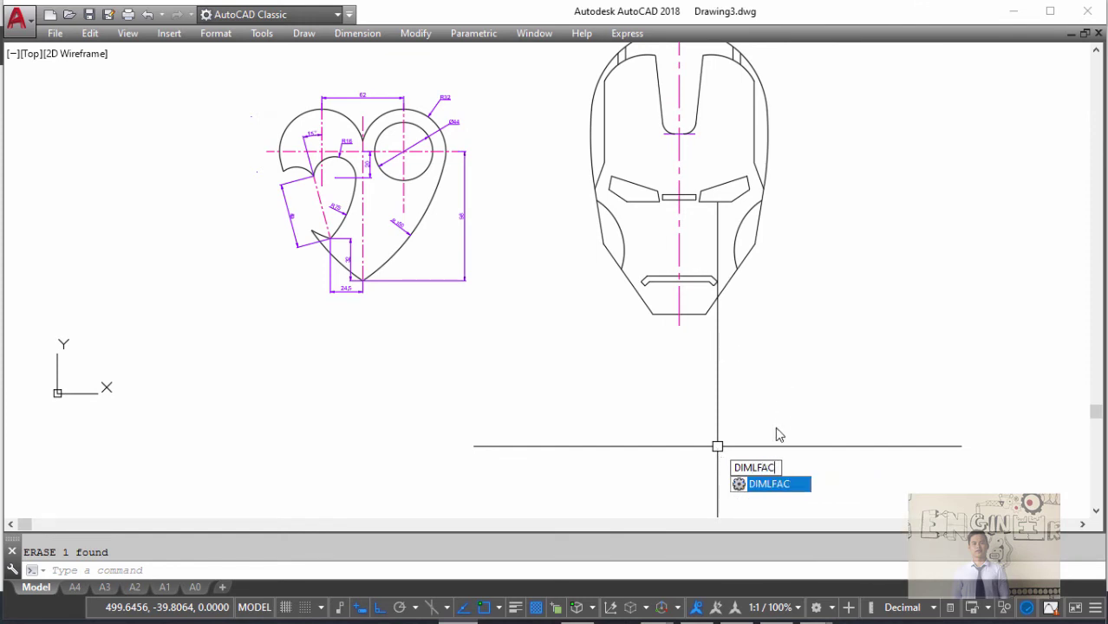
click(774, 490)
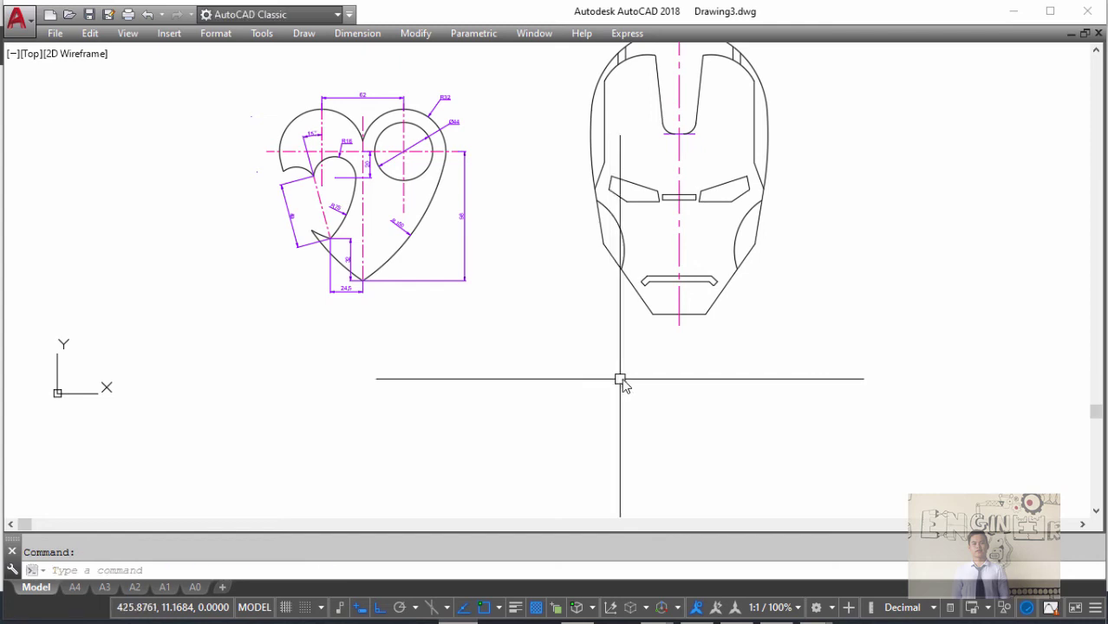
- Dimension the chin's bottom line as 120 with DIMLINEAR
text(dli)
key(Return)
key(Return)
click(686, 314)
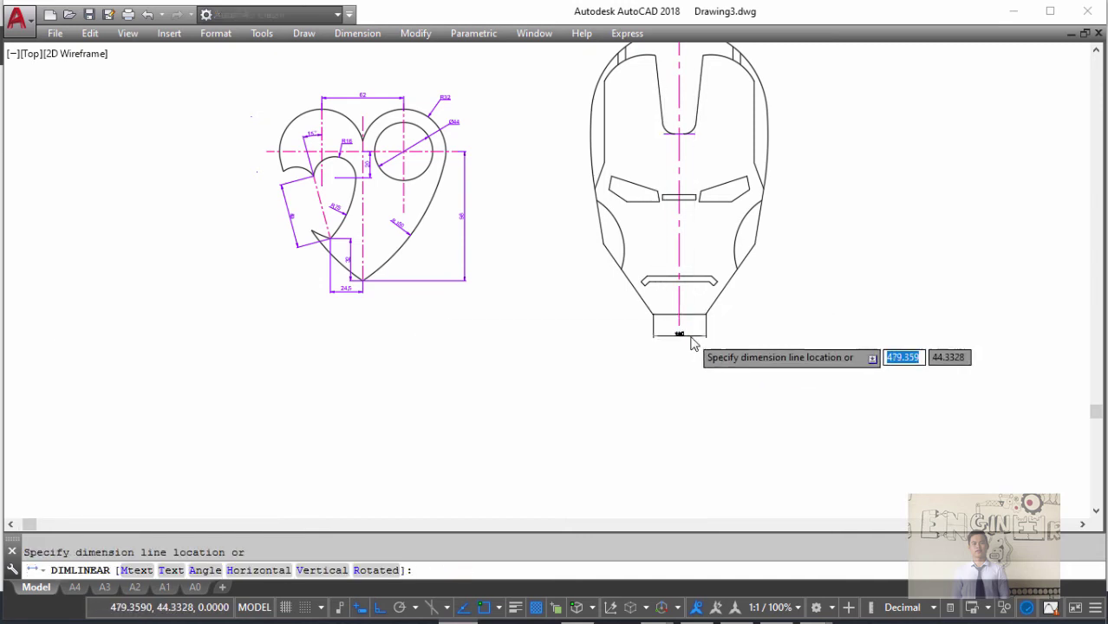
scroll(691, 343, up, 5)
click(692, 338)
scroll(726, 350, down, 9)
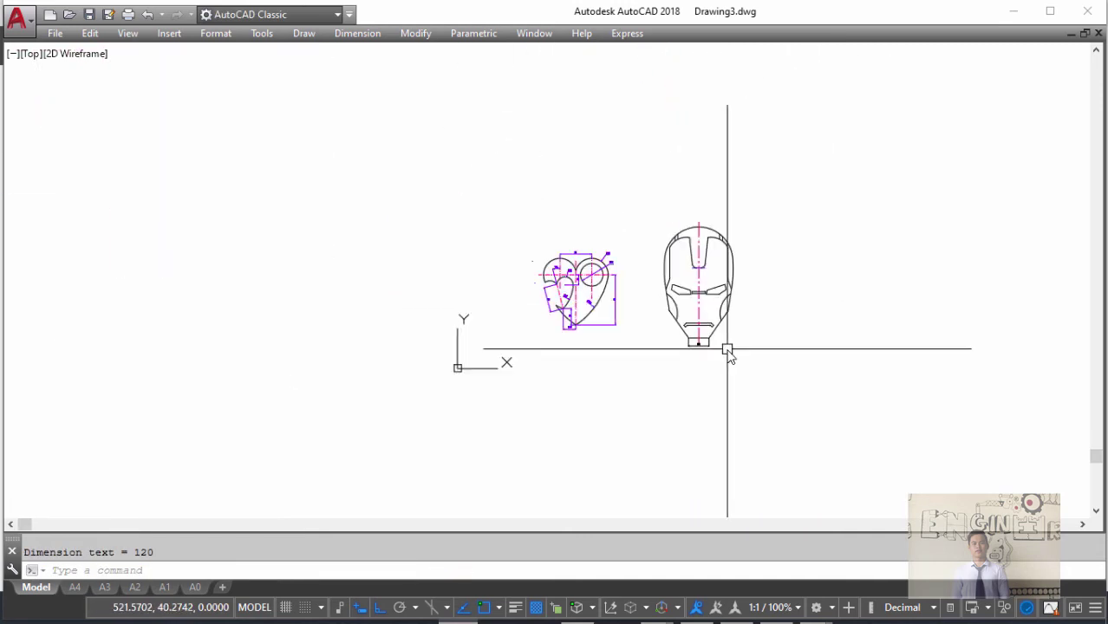
scroll(728, 351, down, 3)
mouse_move(726, 350)
middle_down()
mouse_move(263, 360)
mouse_move(556, 314)
middle_up()
scroll(269, 366, up, 4)
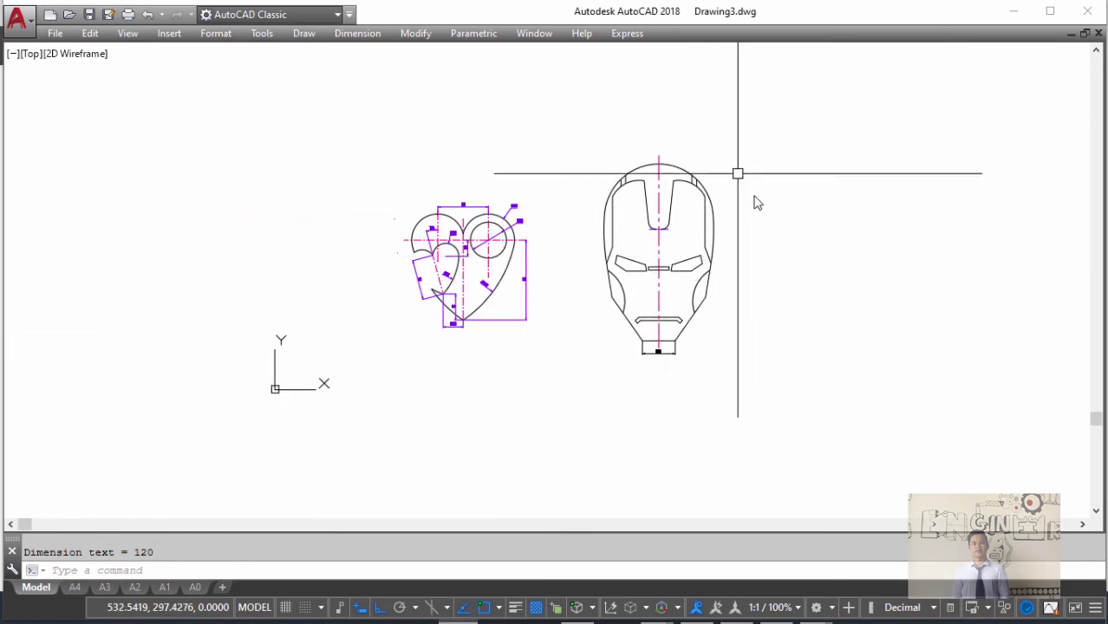
scroll(570, 246, up, 4)
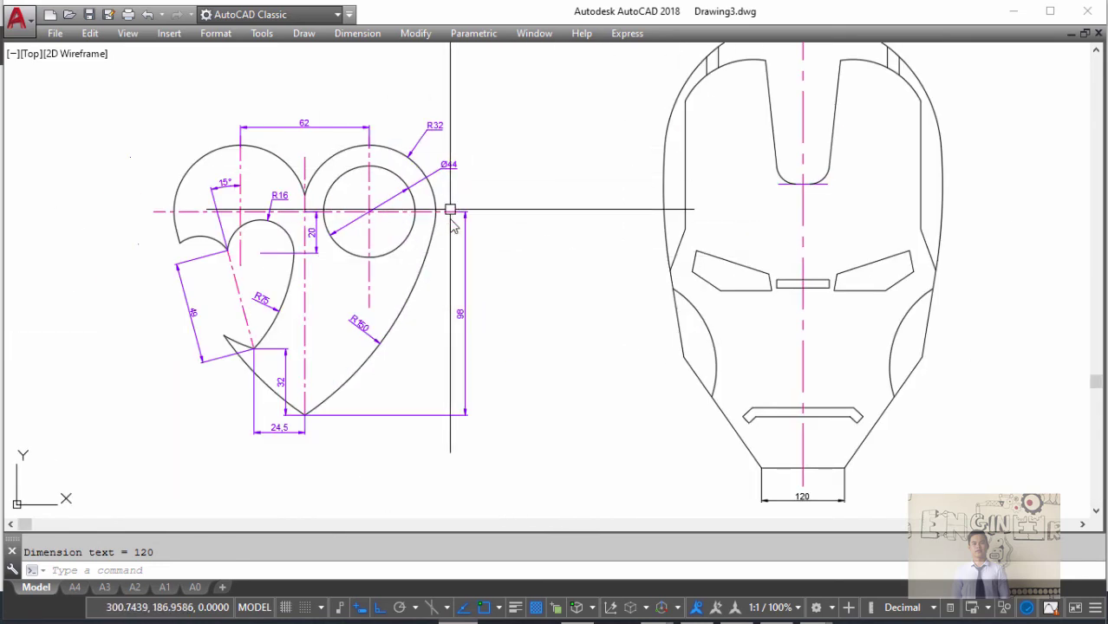
scroll(539, 299, down, 2)
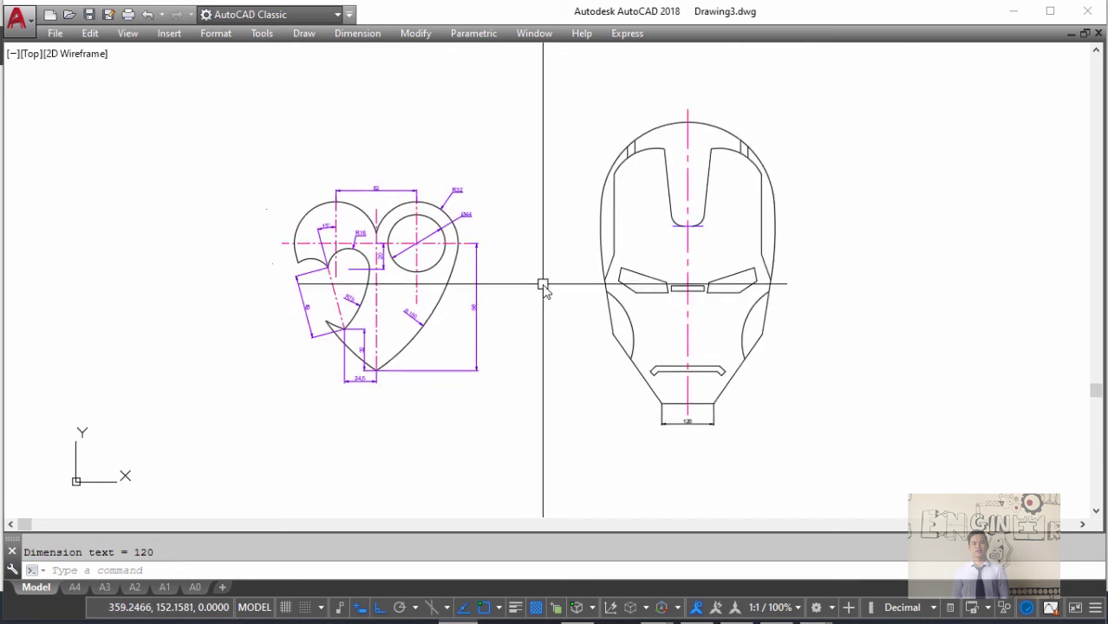
scroll(682, 513, up, 2)
scroll(704, 416, up, 3)
- Delete the 120 dimension under the chin
click(678, 388)
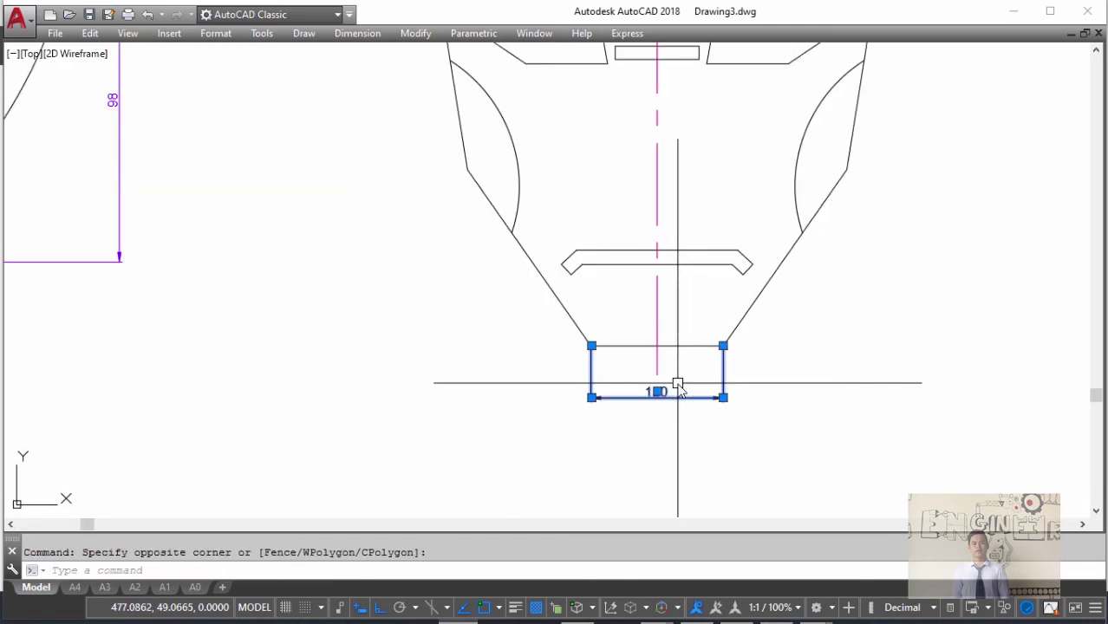
text(E)
key(Return)
scroll(704, 383, down, 3)
scroll(722, 384, down, 1)
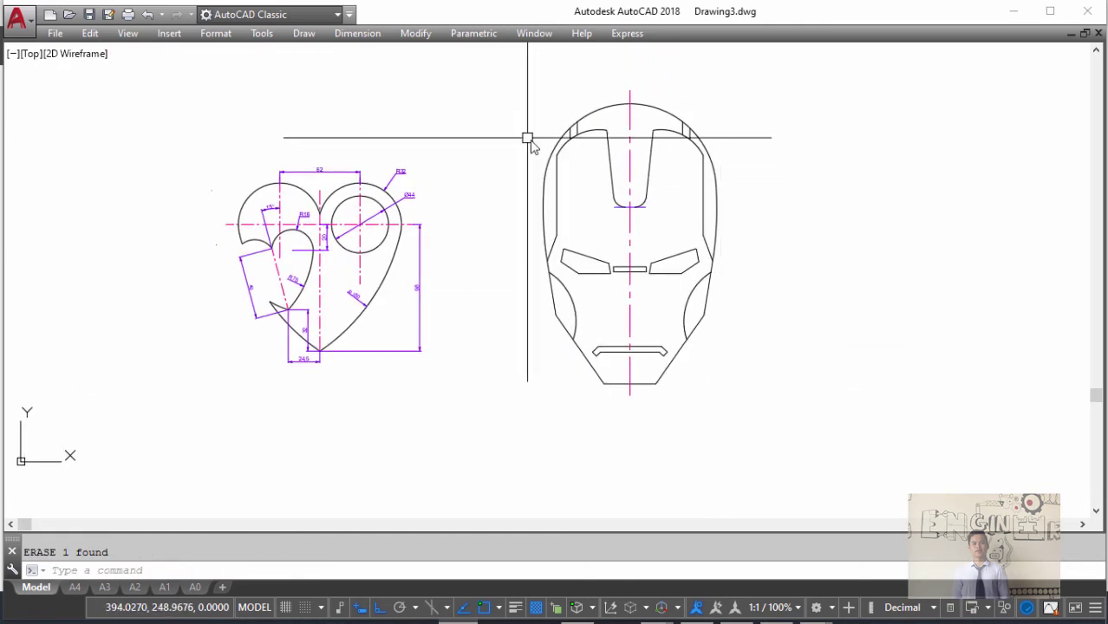
middle_drag(565, 337, 546, 346)
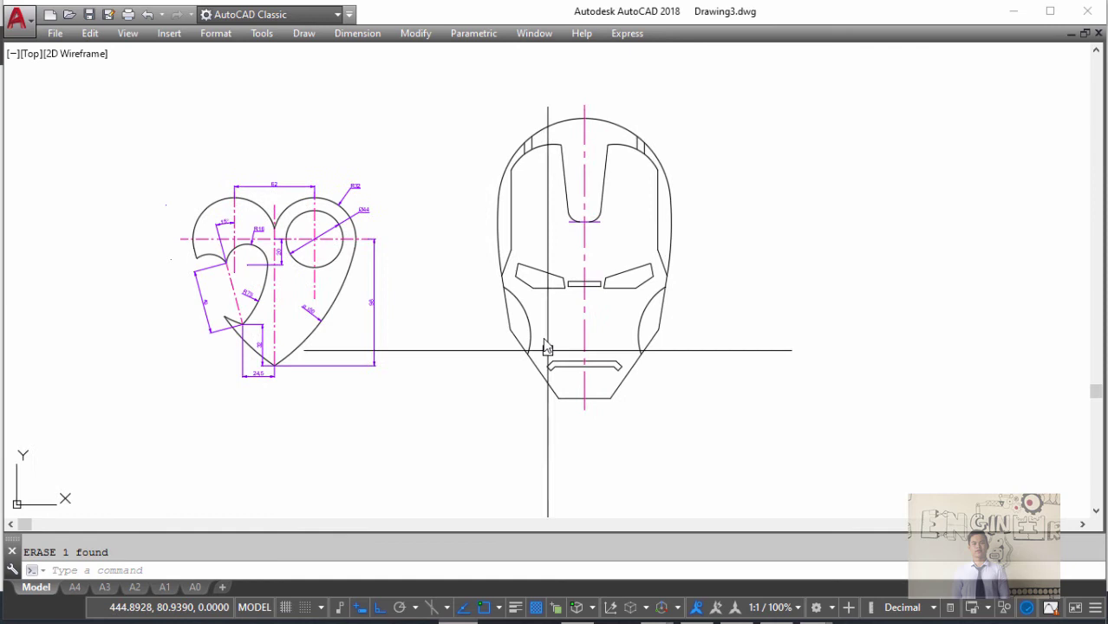
click(441, 90)
click(802, 423)
key(Escape)
text(N)
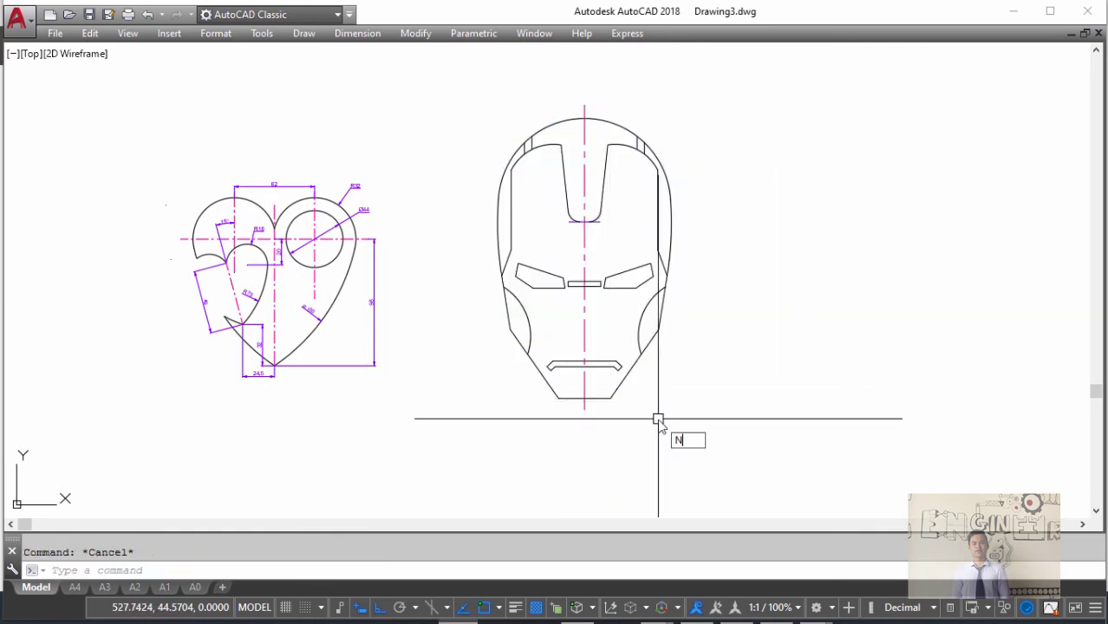
- Re-add the 120 linear dimension under the helmet's chin
key(Return)
key(Return)
scroll(607, 373, up, 3)
click(593, 396)
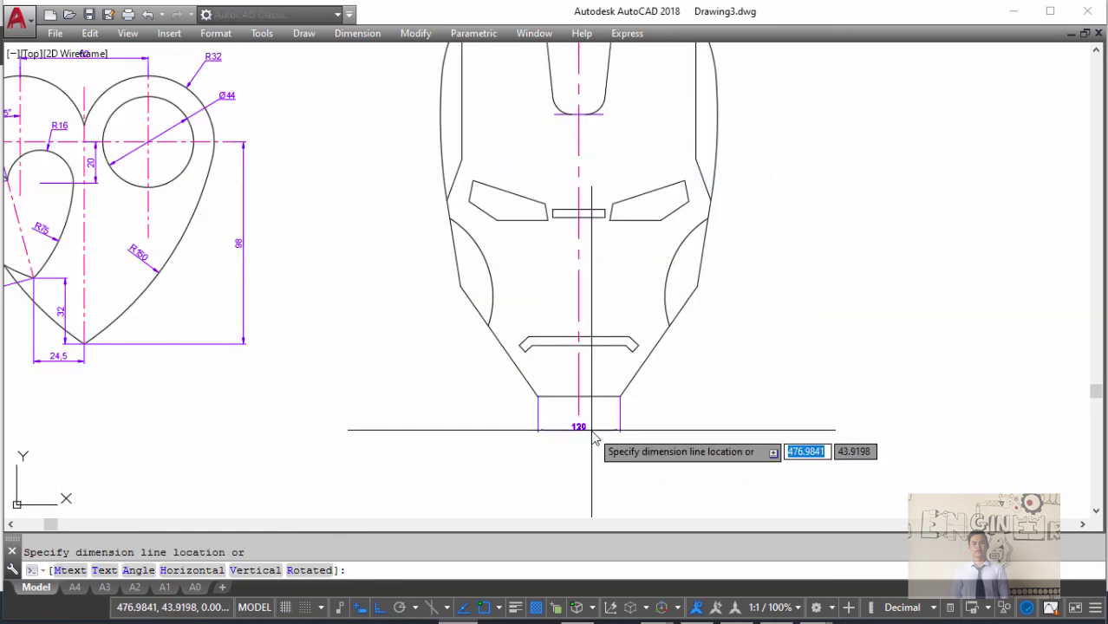
click(591, 429)
scroll(579, 407, up, 4)
click(566, 414)
scroll(567, 399, up, 2)
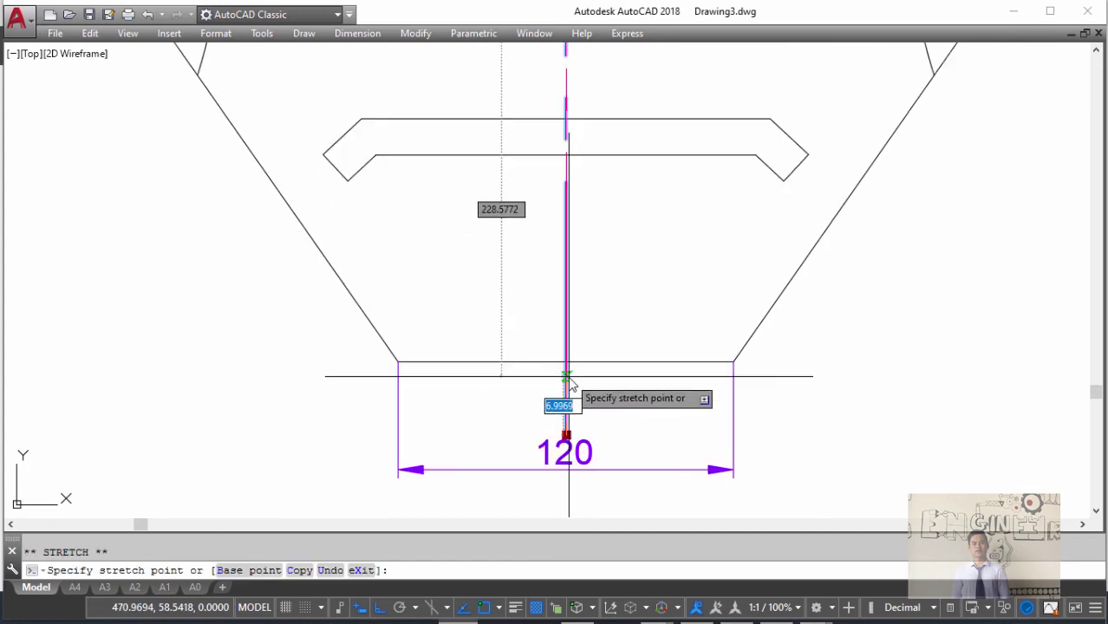
key(Escape)
scroll(724, 395, down, 4)
middle_drag(724, 396, 657, 377)
key(Return)
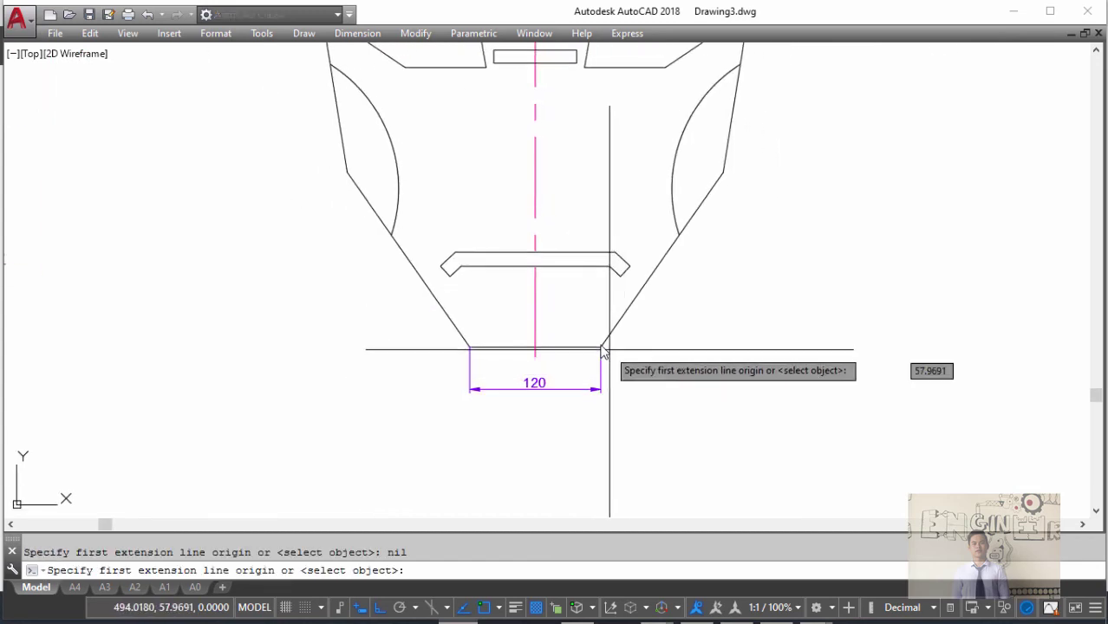
key(Escape)
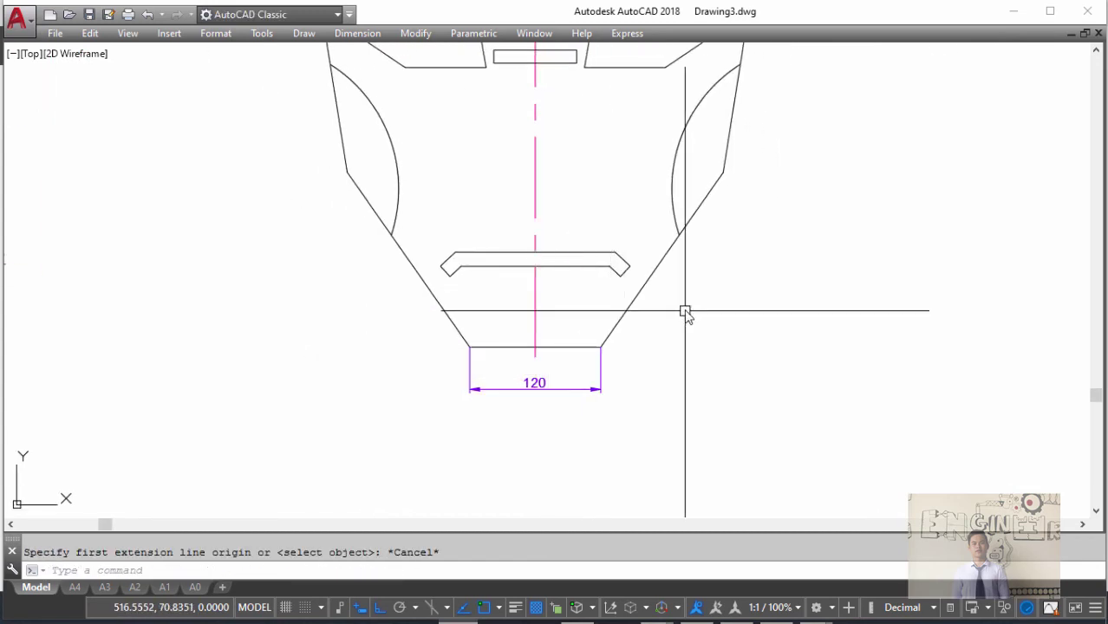
key(alt+Tab)
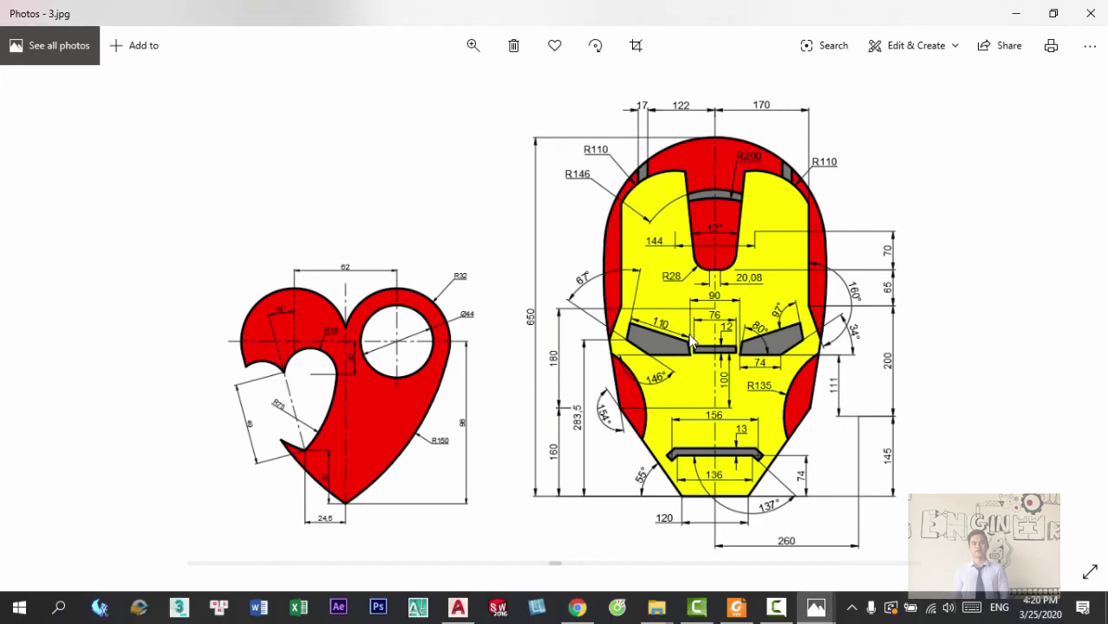
- Dimension the mouth slot's lower edge as 136 above the chin
key(alt+Tab)
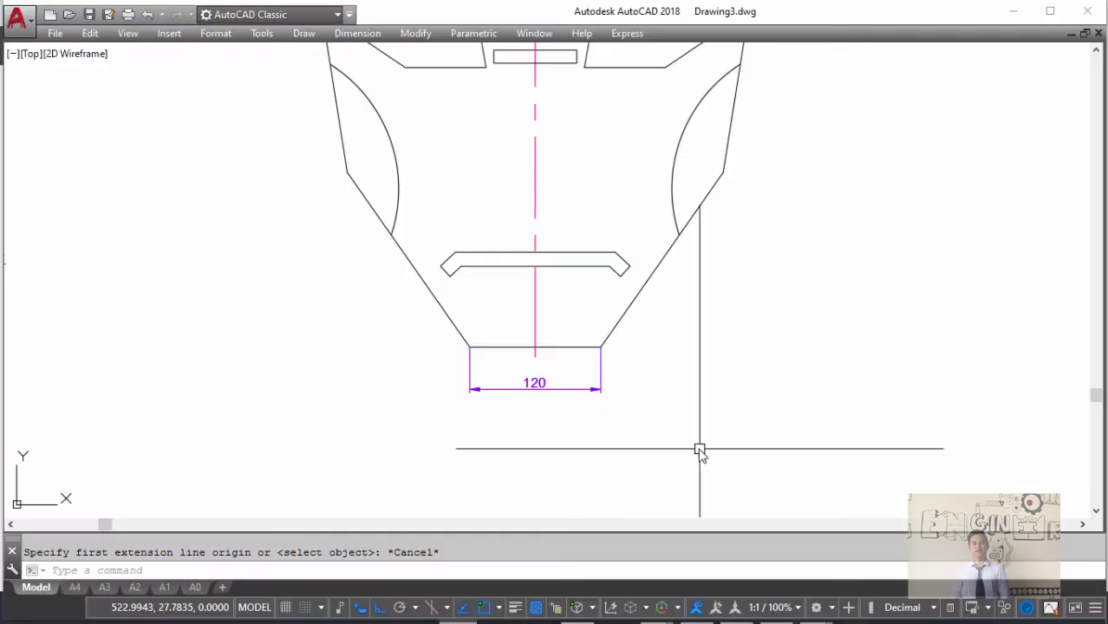
key(Return)
key(Return)
click(585, 276)
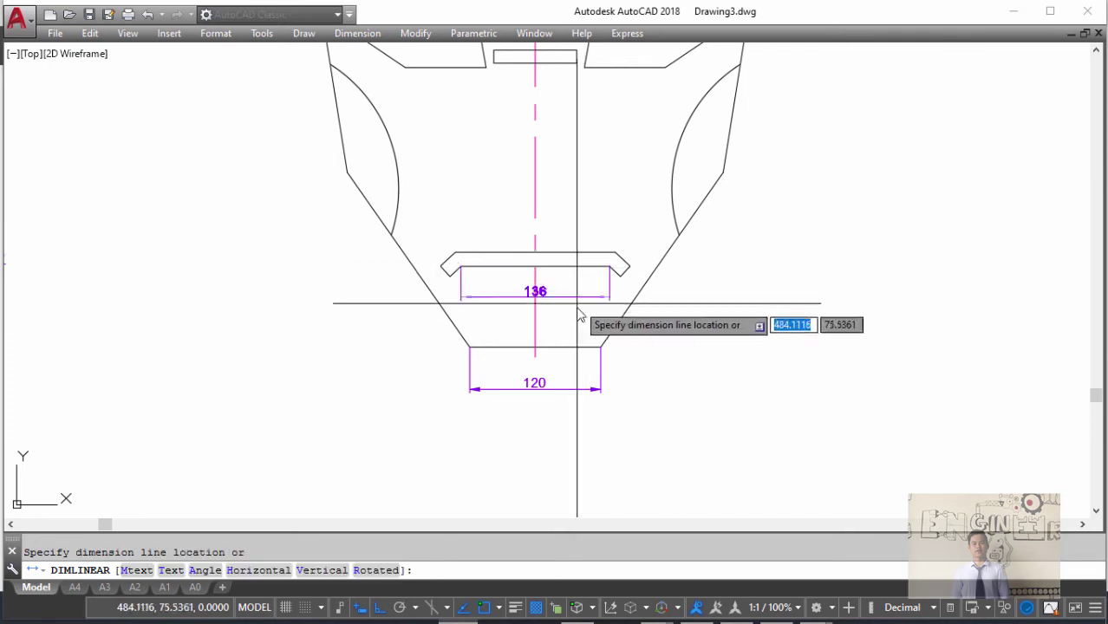
scroll(583, 317, up, 2)
scroll(576, 303, up, 1)
click(574, 301)
key(alt+Tab)
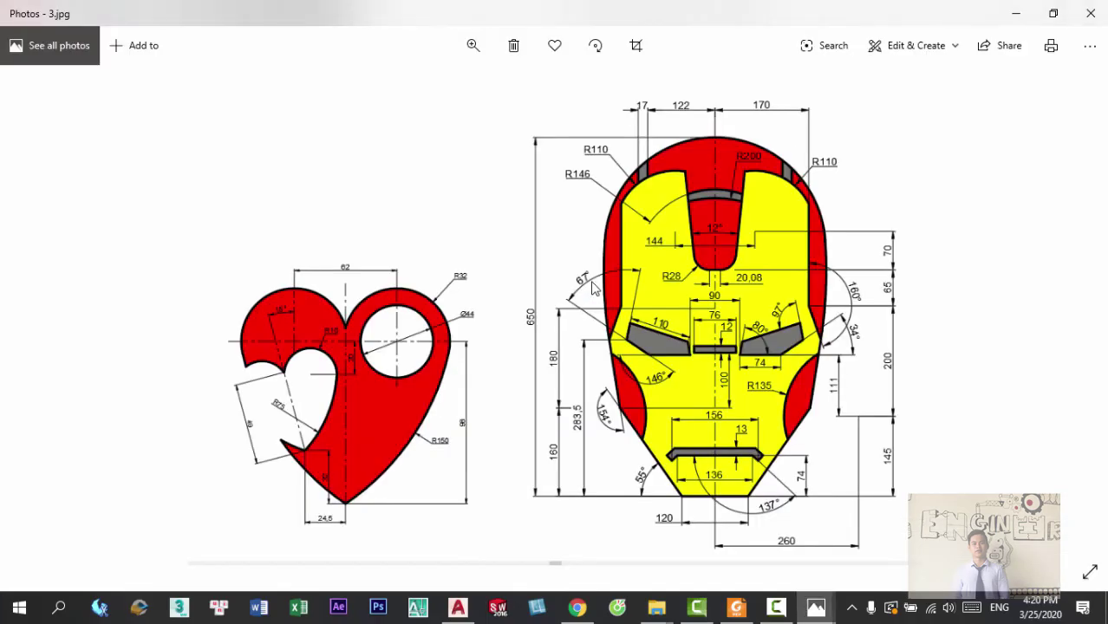
key(alt+Tab)
- Add a 137° angle between the mouth slot's lower line and the right chin edge
key(Return)
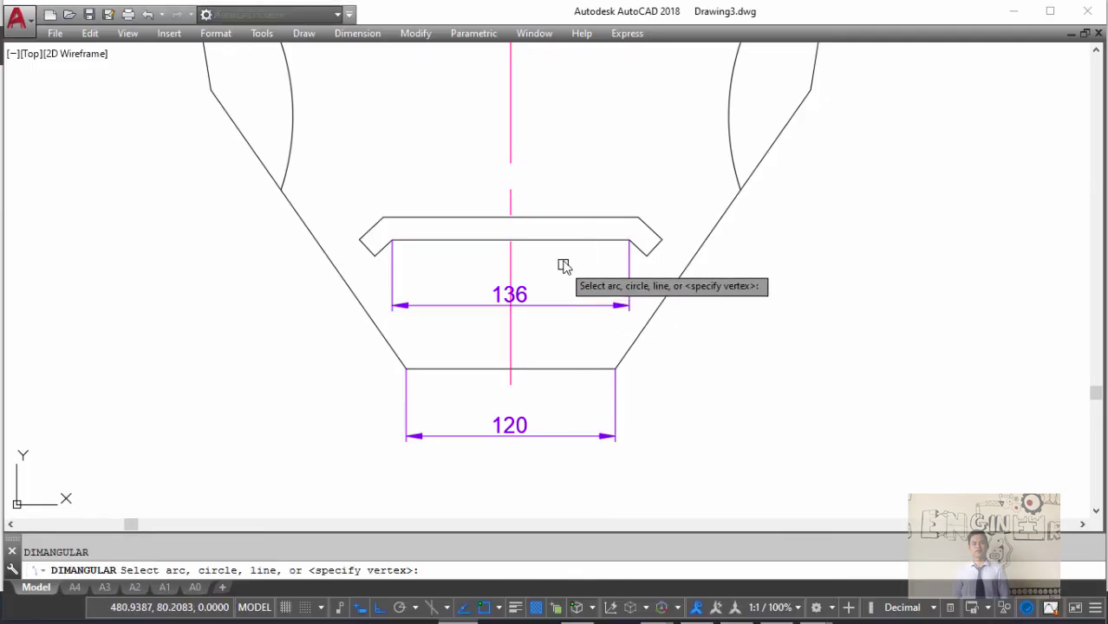
click(620, 240)
click(642, 249)
scroll(637, 323, up, 4)
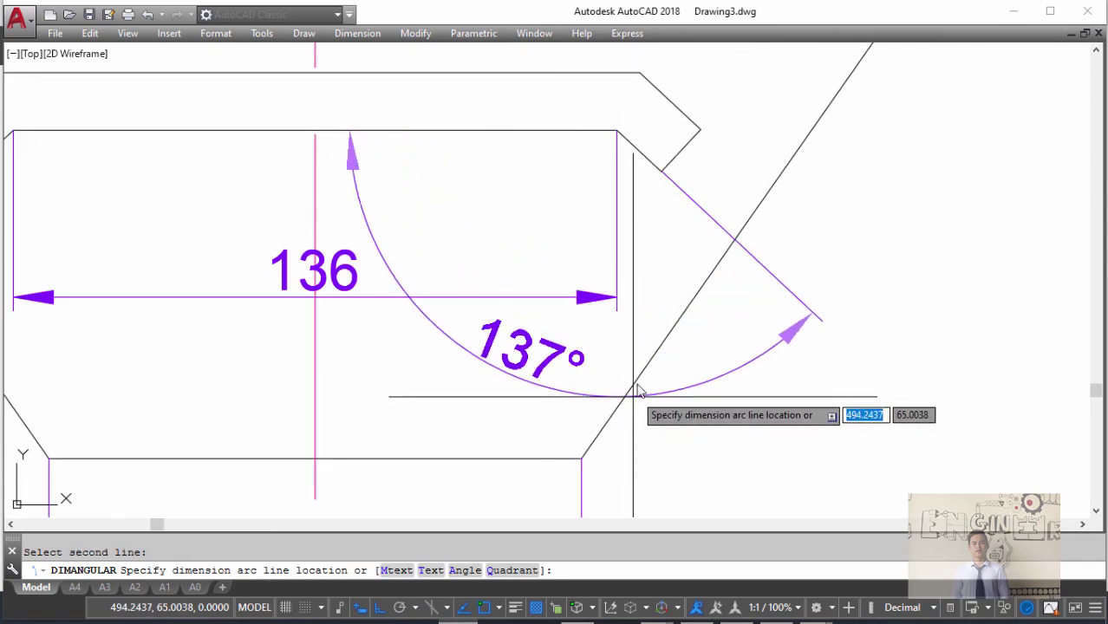
scroll(638, 391, down, 4)
click(661, 343)
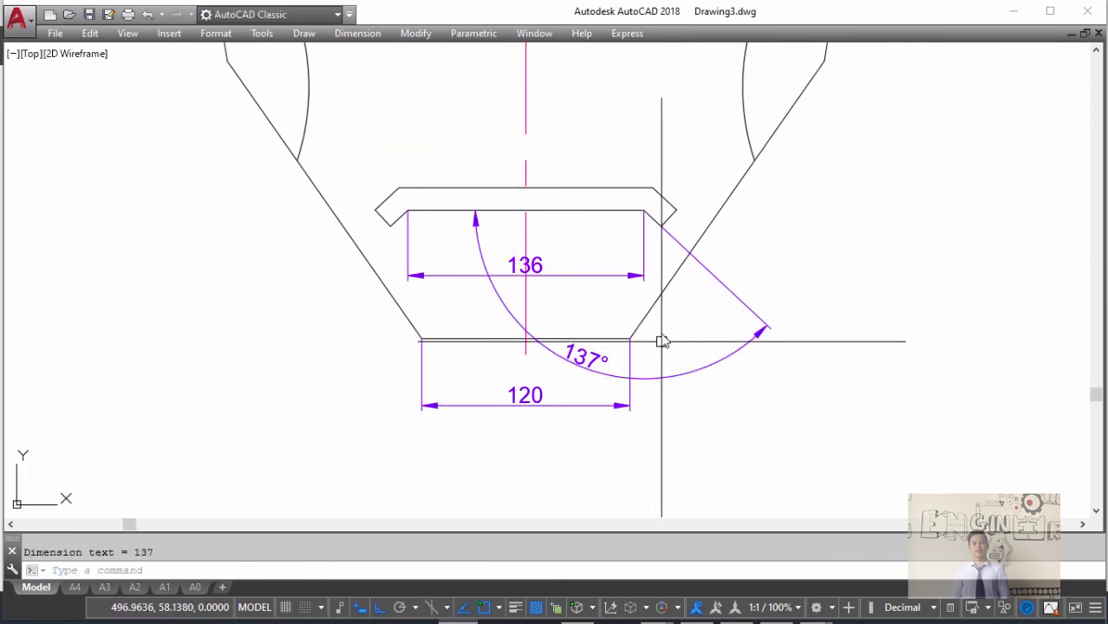
scroll(663, 330, down, 3)
key(alt+Tab)
key(alt+Tab)
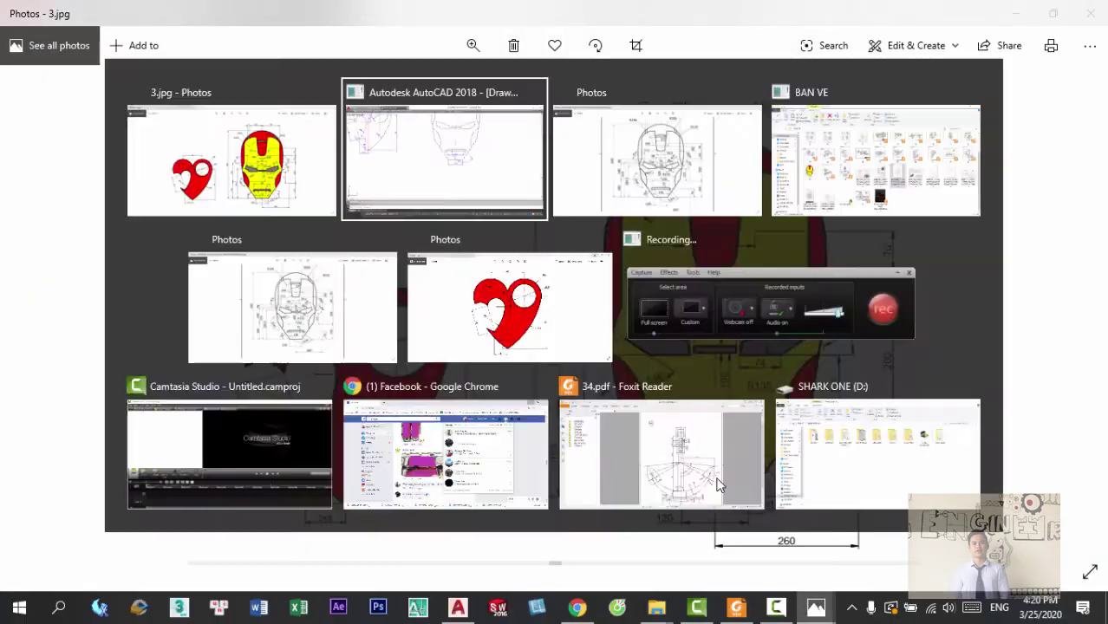
- Add a 55° angle dimension between the chin's bottom line and left chin edge
text(DAN)
key(Return)
click(587, 305)
click(570, 300)
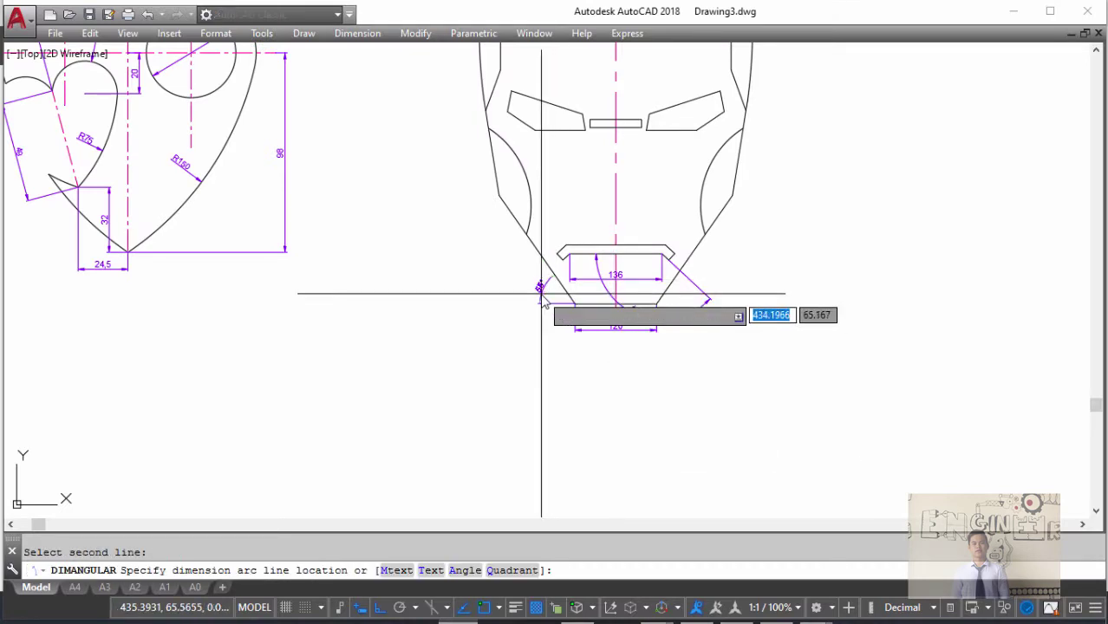
scroll(539, 292, up, 3)
click(532, 284)
scroll(638, 275, down, 5)
scroll(658, 267, up, 1)
scroll(657, 265, up, 4)
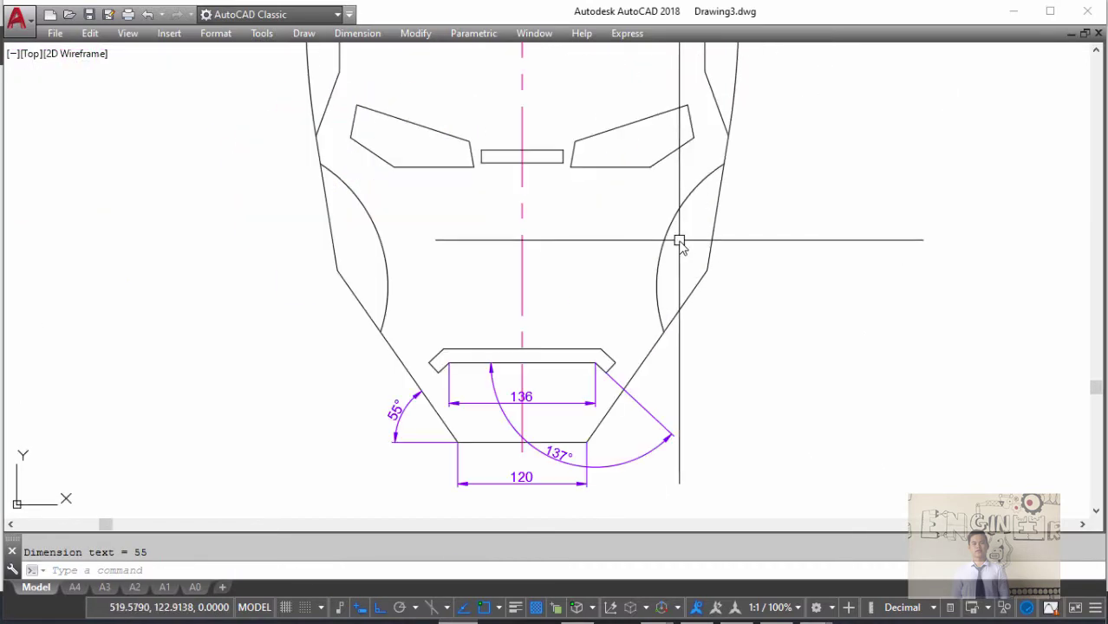
- Add a 154° angle between the left jaw and left cheek lines
key(Return)
click(352, 301)
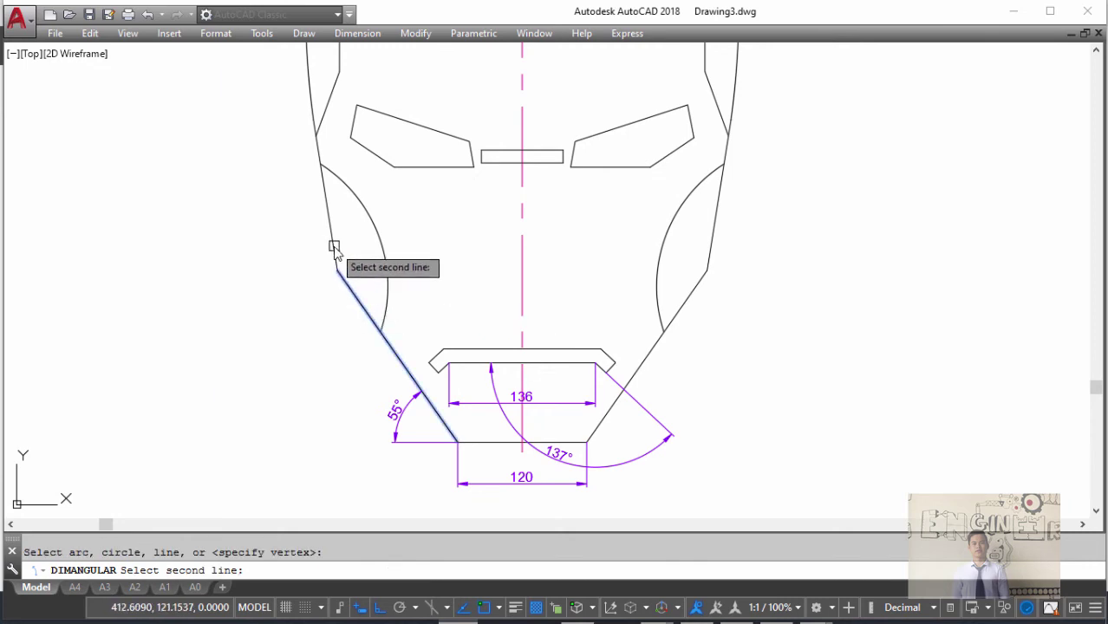
click(333, 244)
click(316, 289)
scroll(435, 226, down, 5)
scroll(434, 225, up, 5)
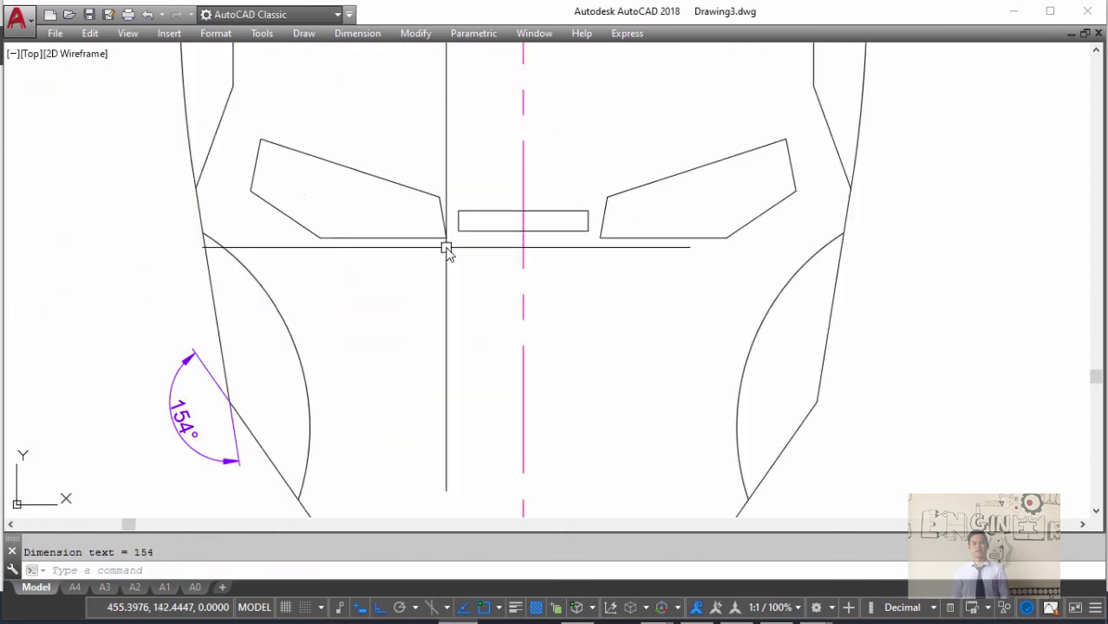
- Dimension the right eye's 80° angle and move its text above the arc
key(Return)
click(632, 236)
click(601, 224)
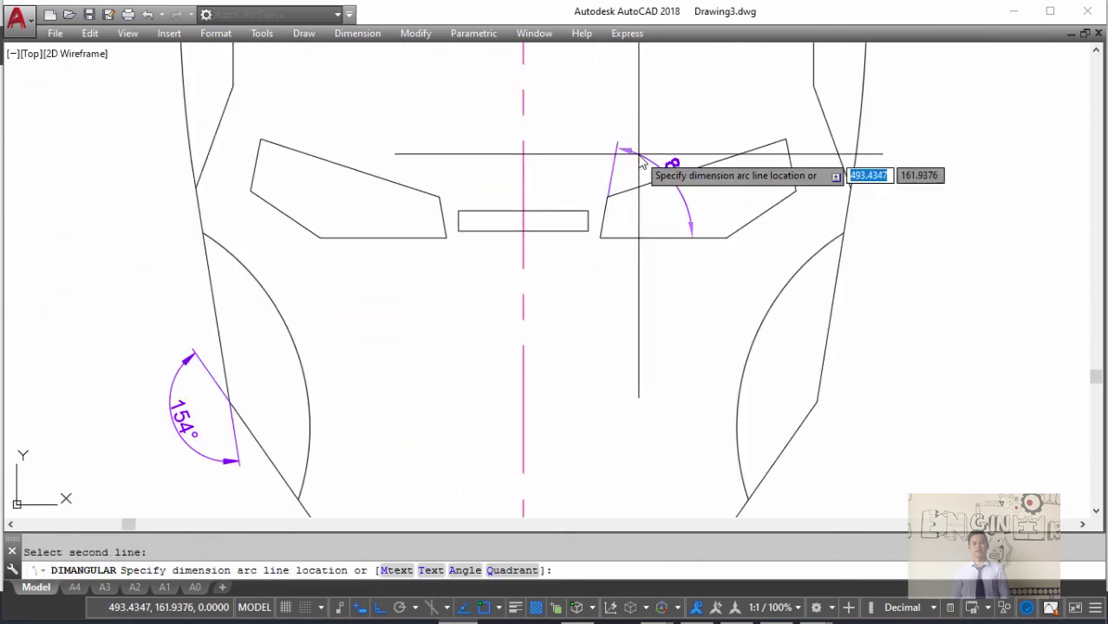
click(649, 178)
click(651, 179)
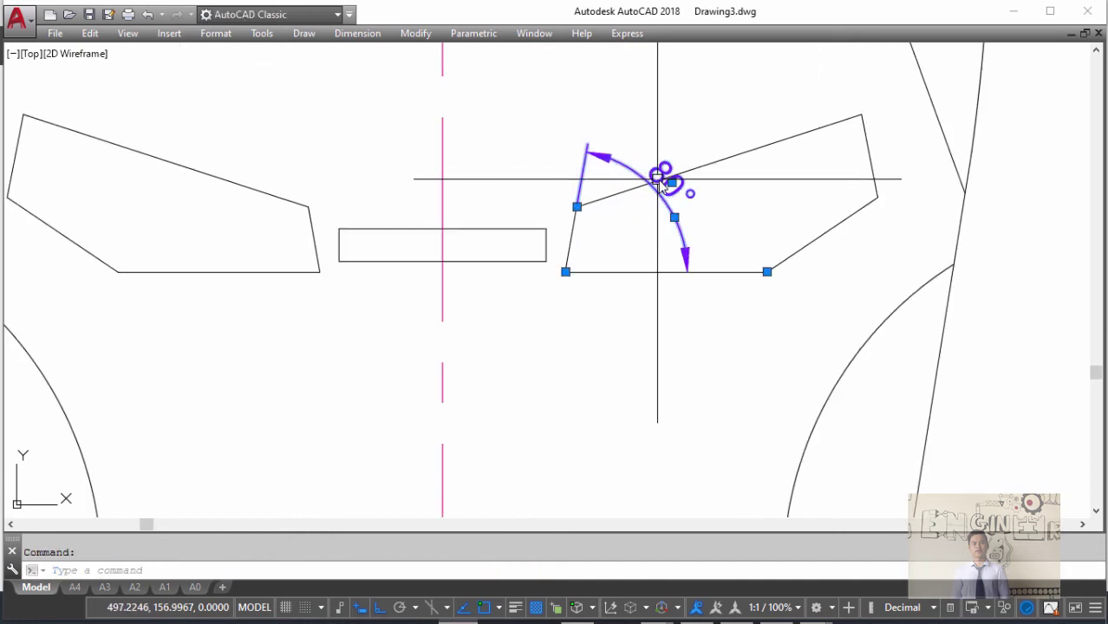
scroll(651, 180, up, 3)
click(616, 160)
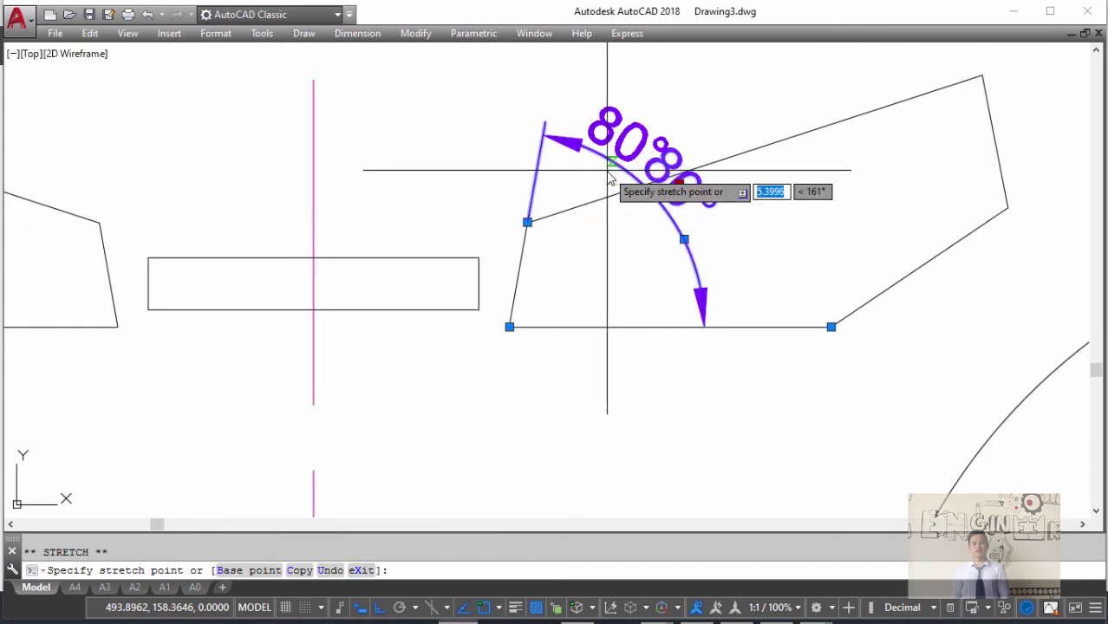
click(664, 178)
key(Escape)
scroll(681, 203, down, 5)
scroll(659, 203, up, 2)
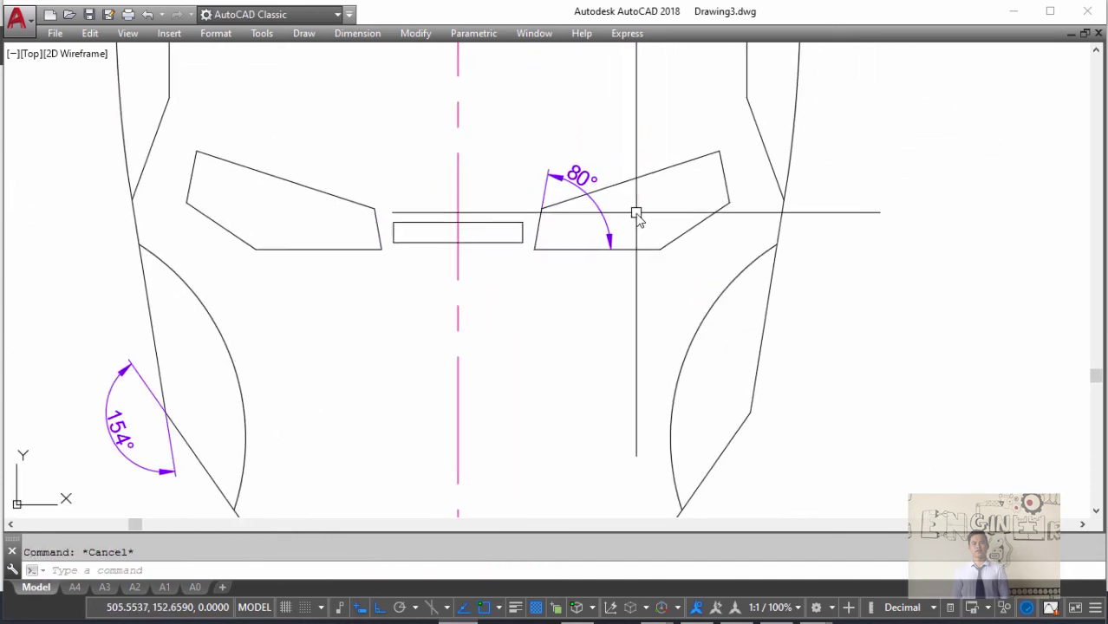
- Dimension the 67° angle above the right eye and delete the misplaced 67° dimension
middle_drag(694, 207, 672, 239)
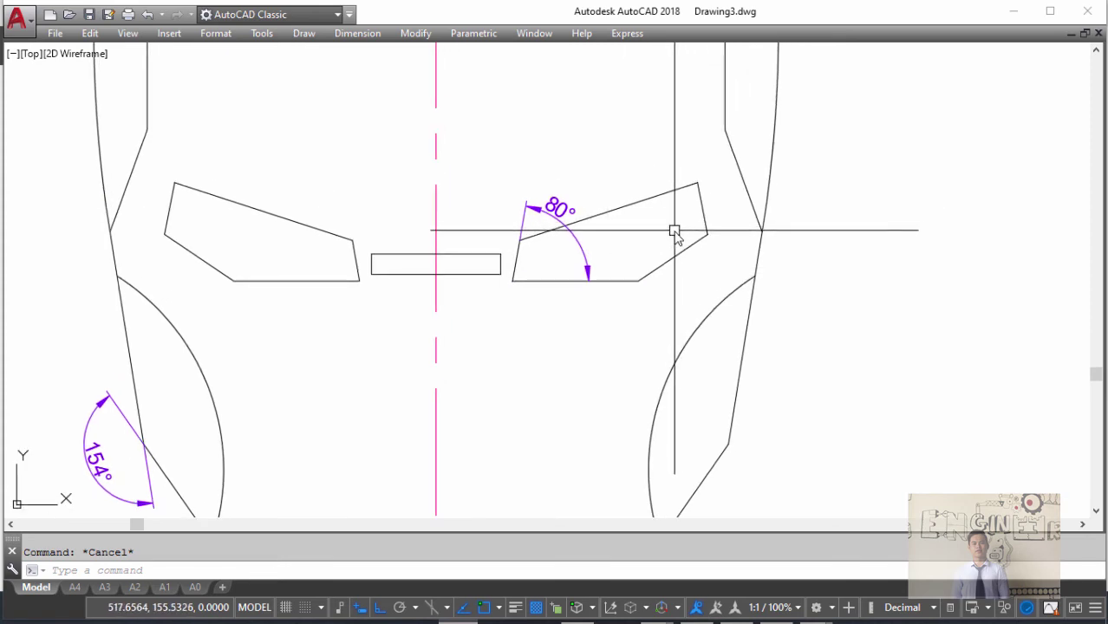
text(DAN)
key(Return)
click(699, 192)
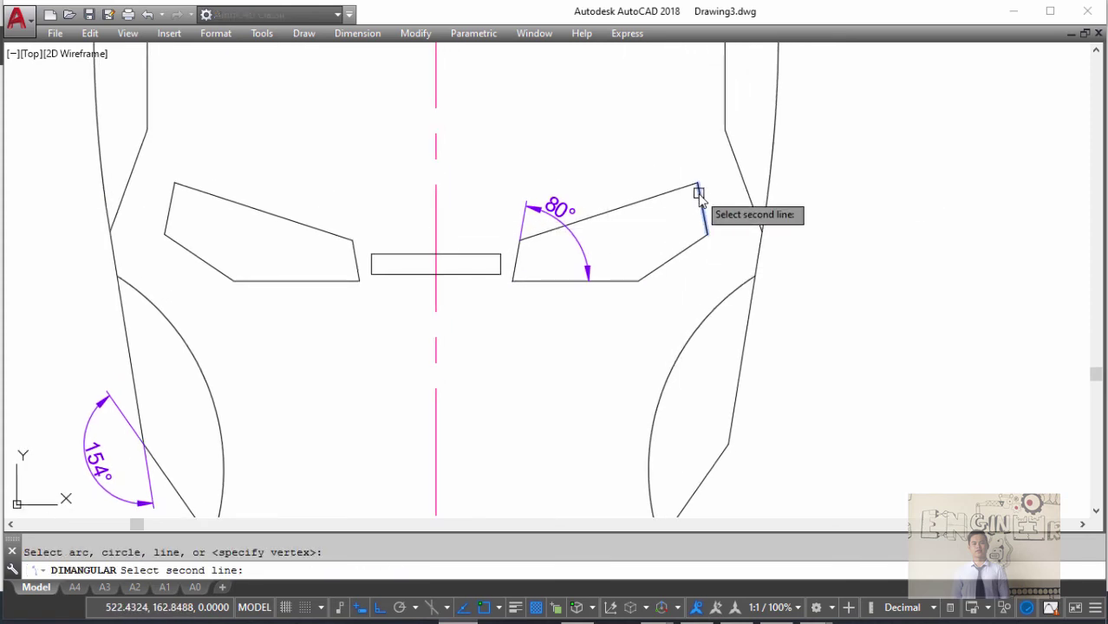
click(697, 244)
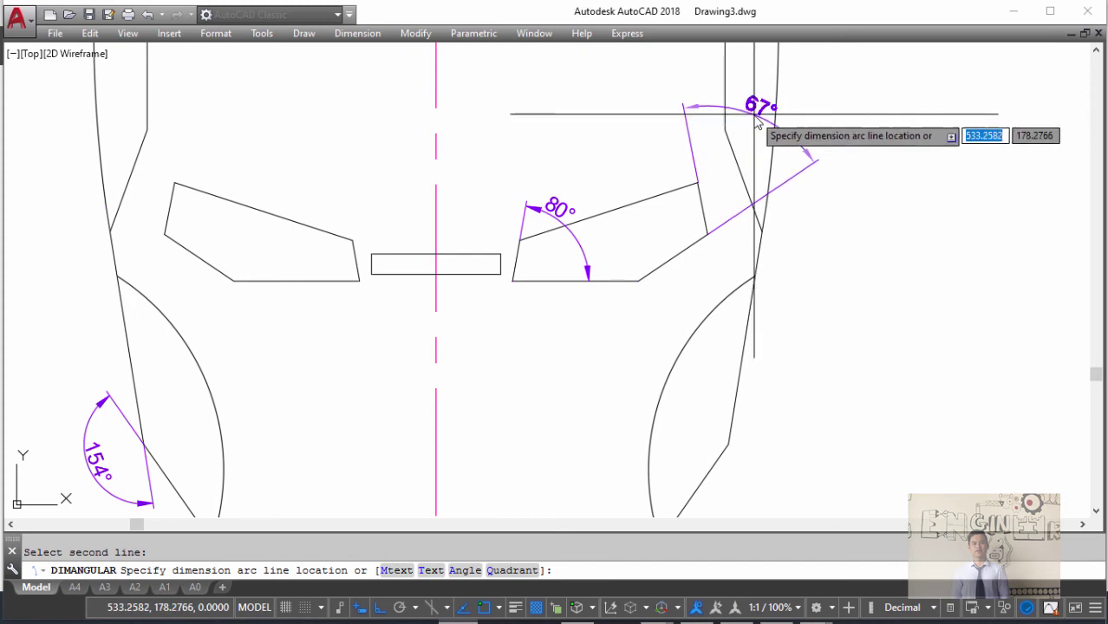
click(746, 129)
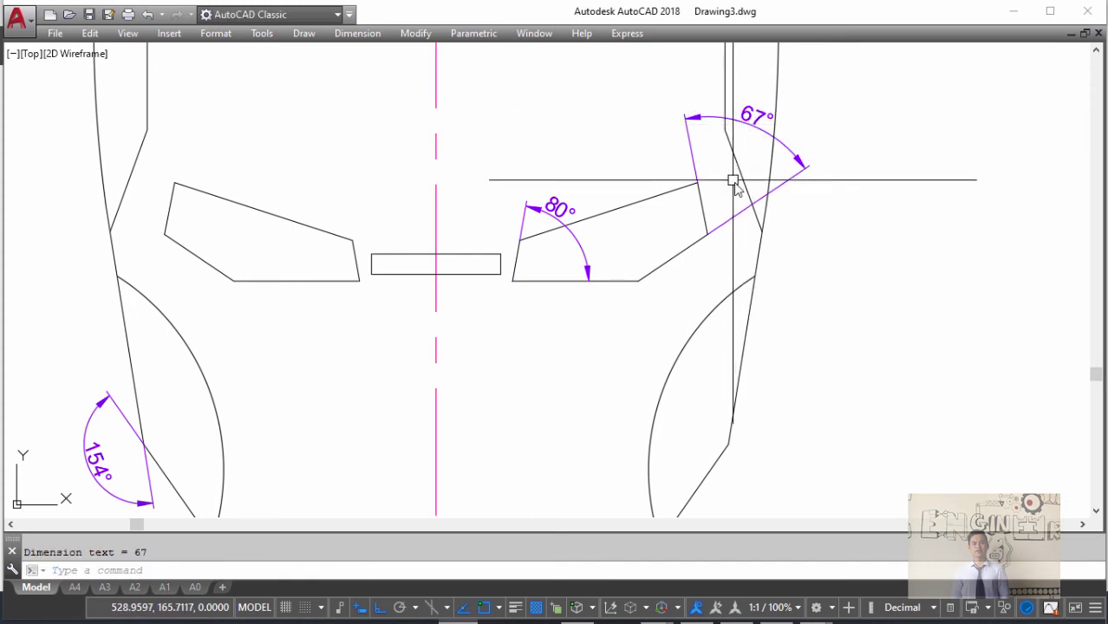
click(707, 208)
key(Delete)
- Add a 67° angle dimension between the left eye's slanted outer edge and the helmet edge
middle_drag(180, 203, 436, 252)
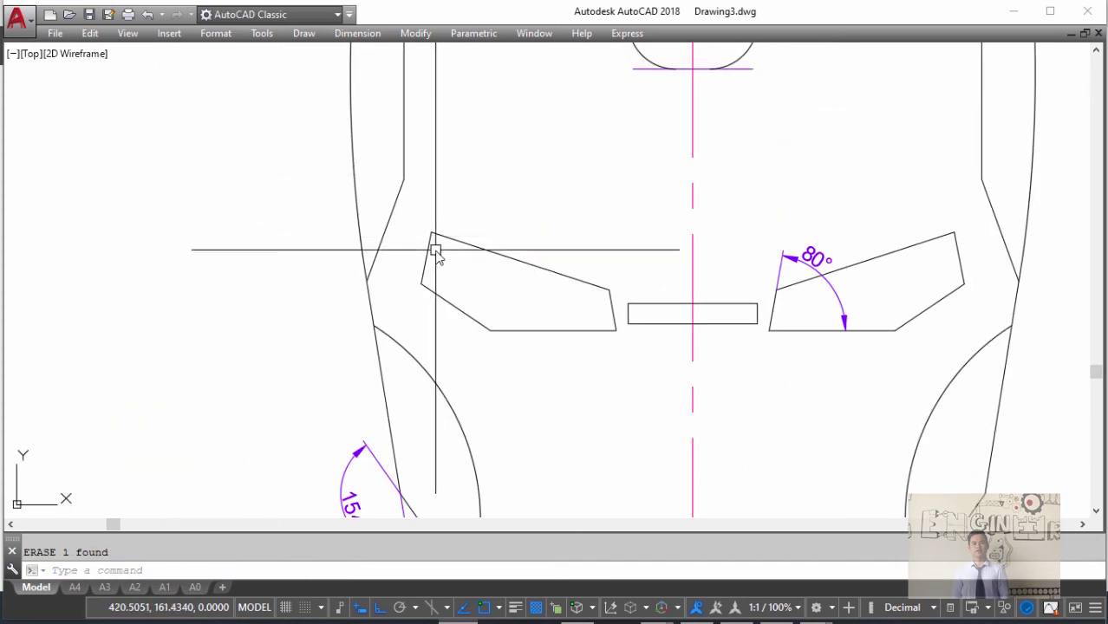
text(DA)
key(Return)
click(437, 293)
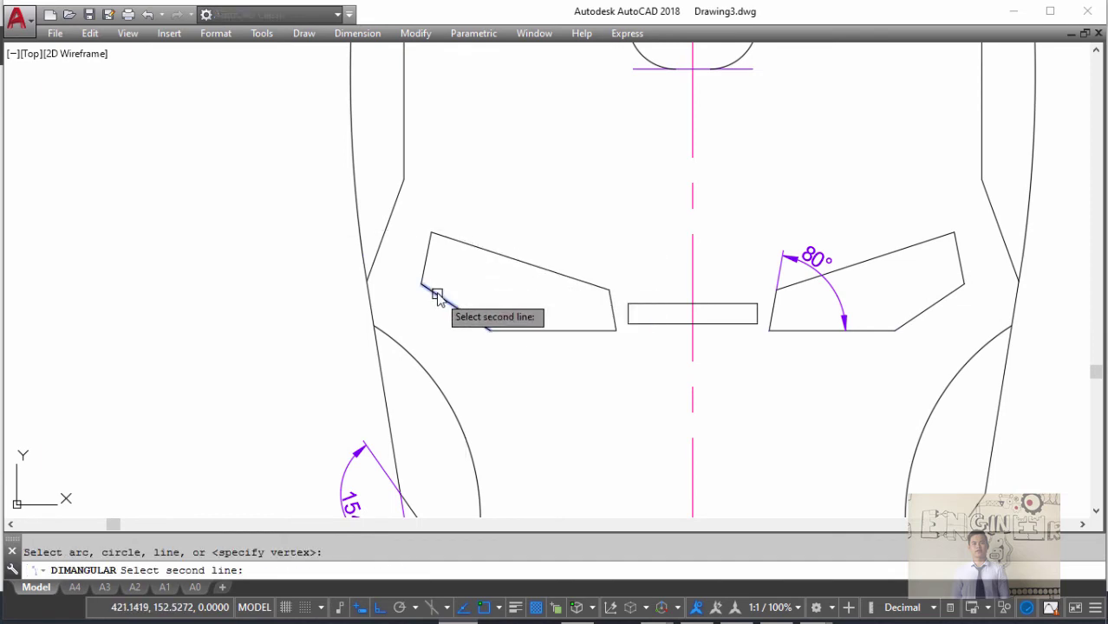
click(427, 270)
click(335, 173)
scroll(481, 234, down, 3)
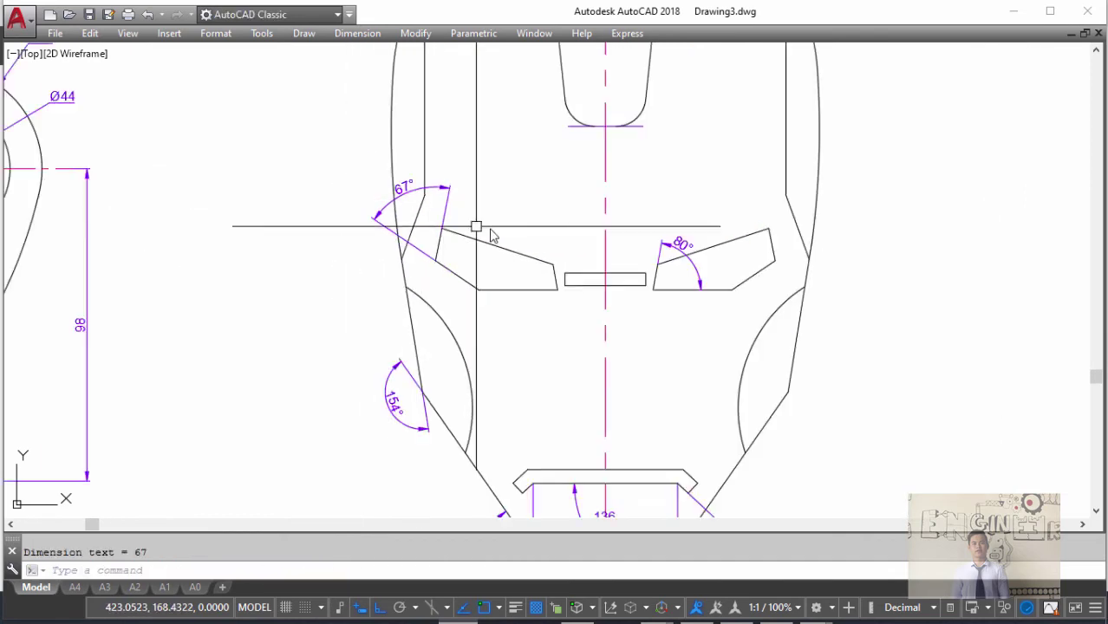
scroll(625, 236, up, 1)
scroll(626, 235, up, 2)
- Dimension the 160° angle between the right cheek's slanted edge and the vertical helmet edge
key(Return)
click(565, 247)
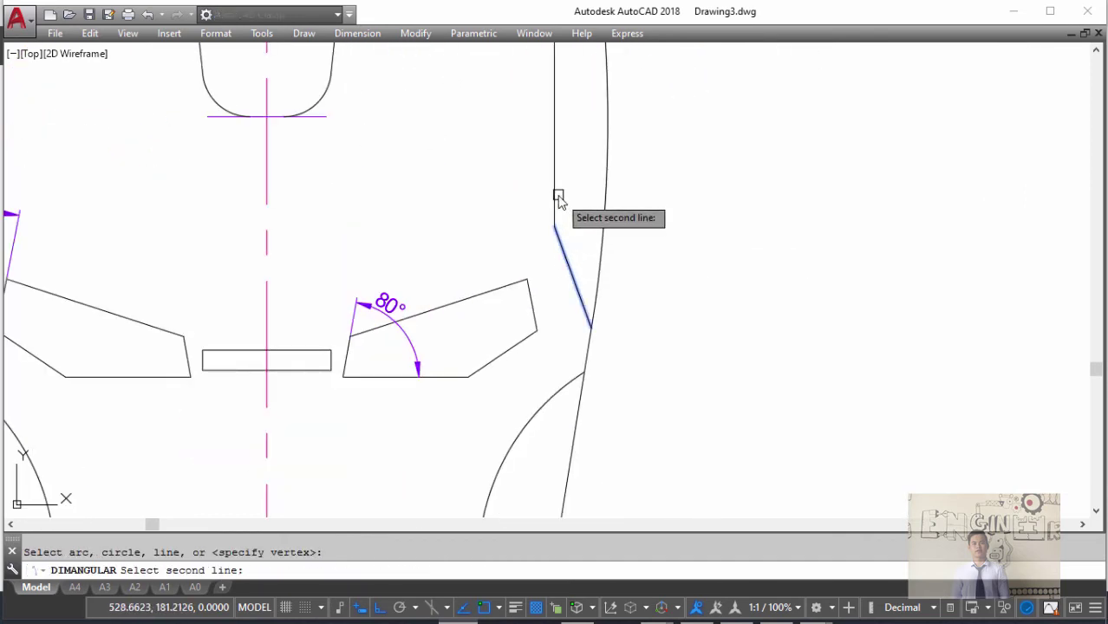
click(559, 198)
scroll(648, 252, down, 2)
scroll(649, 251, down, 1)
scroll(646, 247, up, 3)
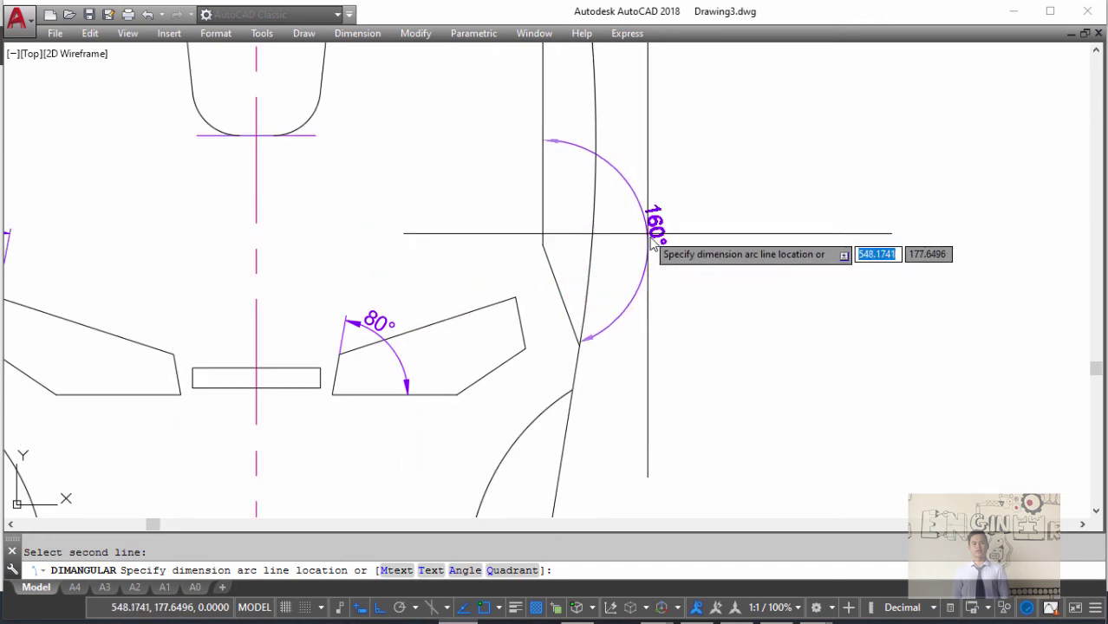
click(657, 240)
- Dimension the 34° angle between the eye's lower slanted edge and its bottom edge
key(Return)
click(496, 371)
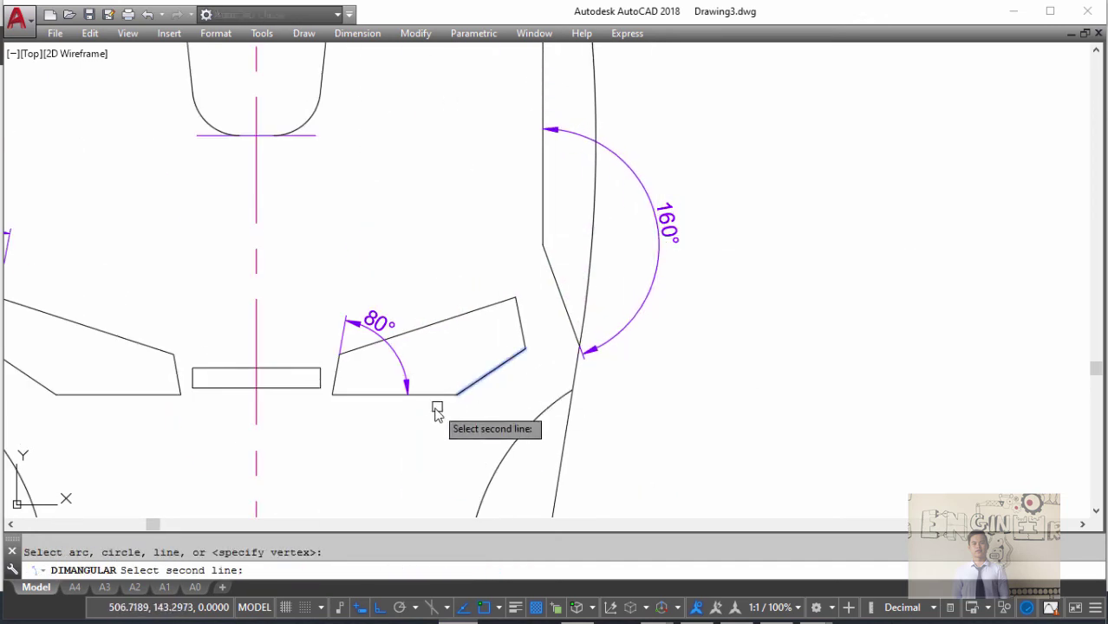
click(437, 395)
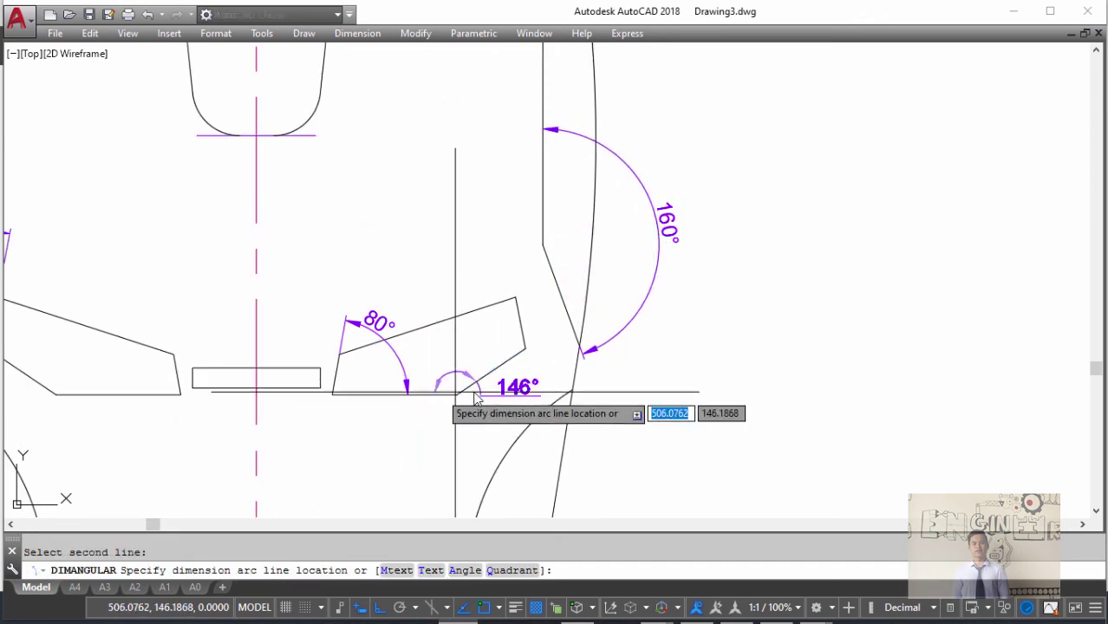
click(657, 364)
scroll(668, 330, down, 4)
scroll(600, 395, up, 3)
scroll(586, 359, up, 1)
- Start an angle on the visor slot edges, cancel it, and switch to the Photos reference image
key(Return)
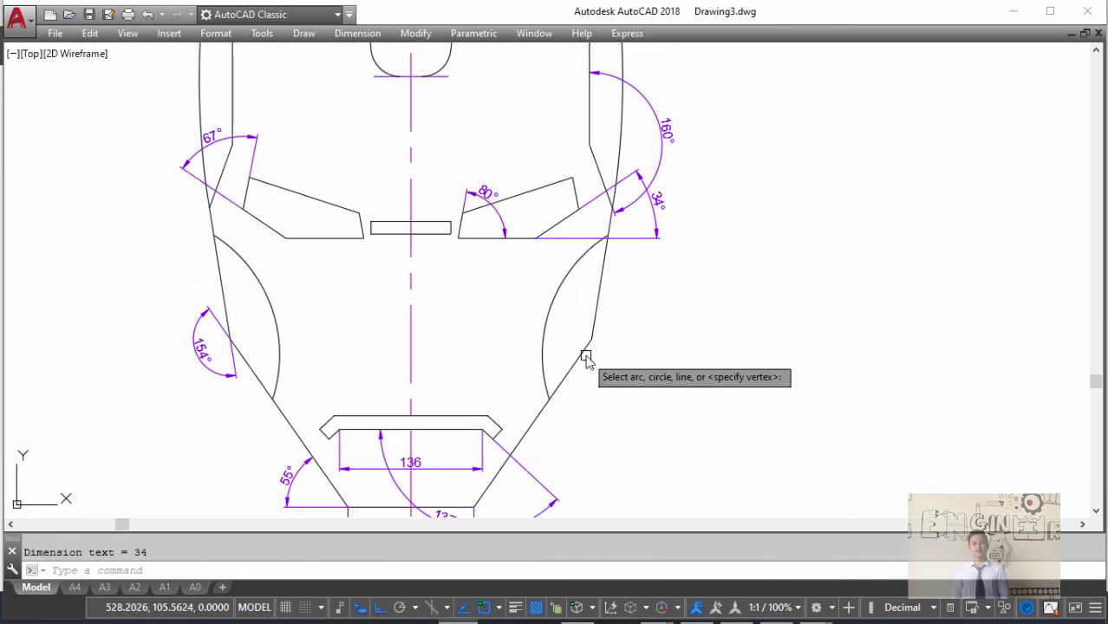
scroll(476, 346, down, 4)
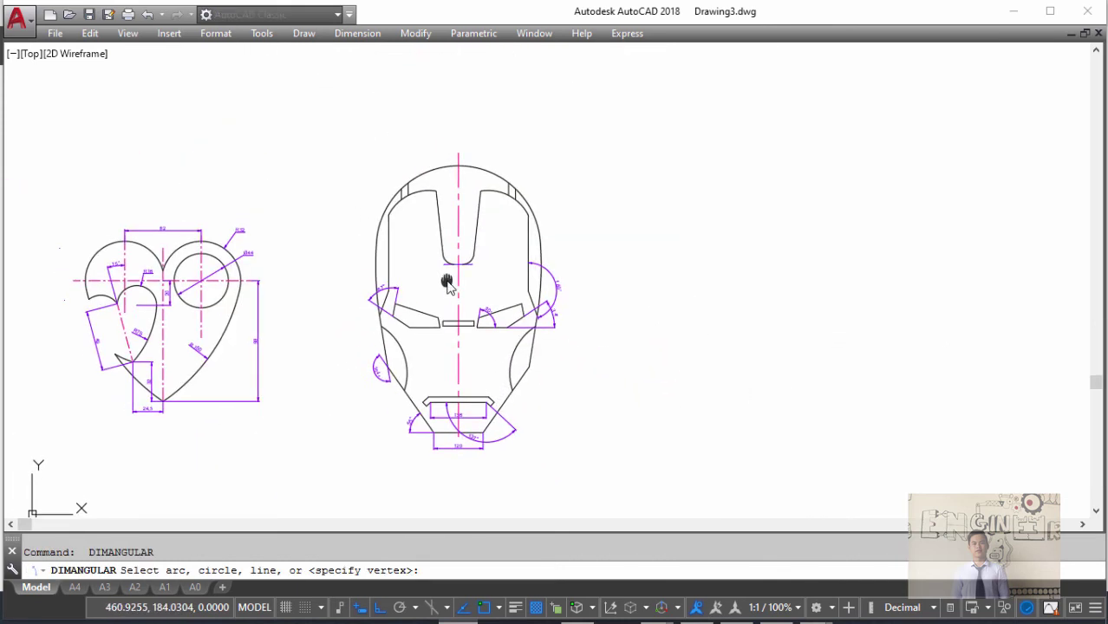
scroll(448, 279, up, 4)
click(433, 226)
click(525, 236)
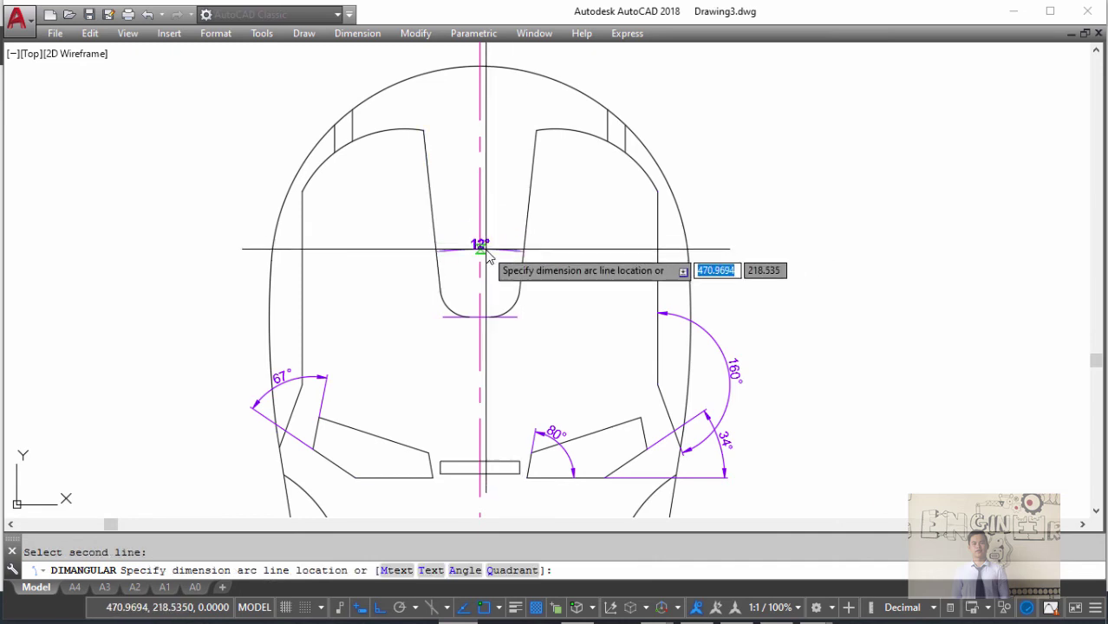
scroll(482, 240, up, 2)
click(507, 257)
scroll(507, 240, down, 4)
scroll(317, 308, up, 1)
key(Escape)
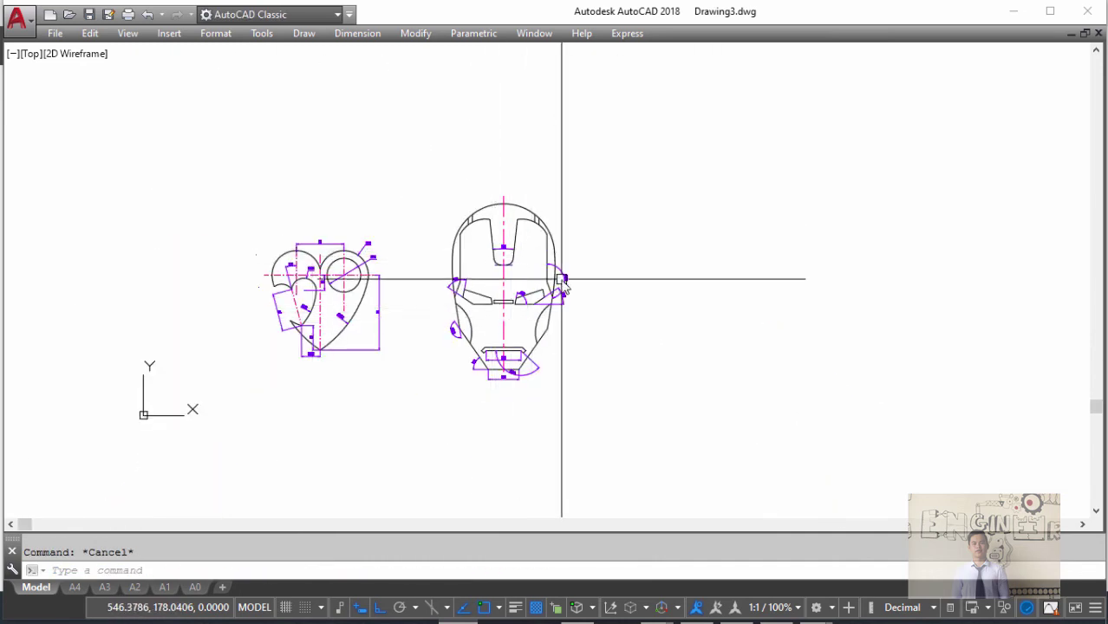
key(alt+Tab)
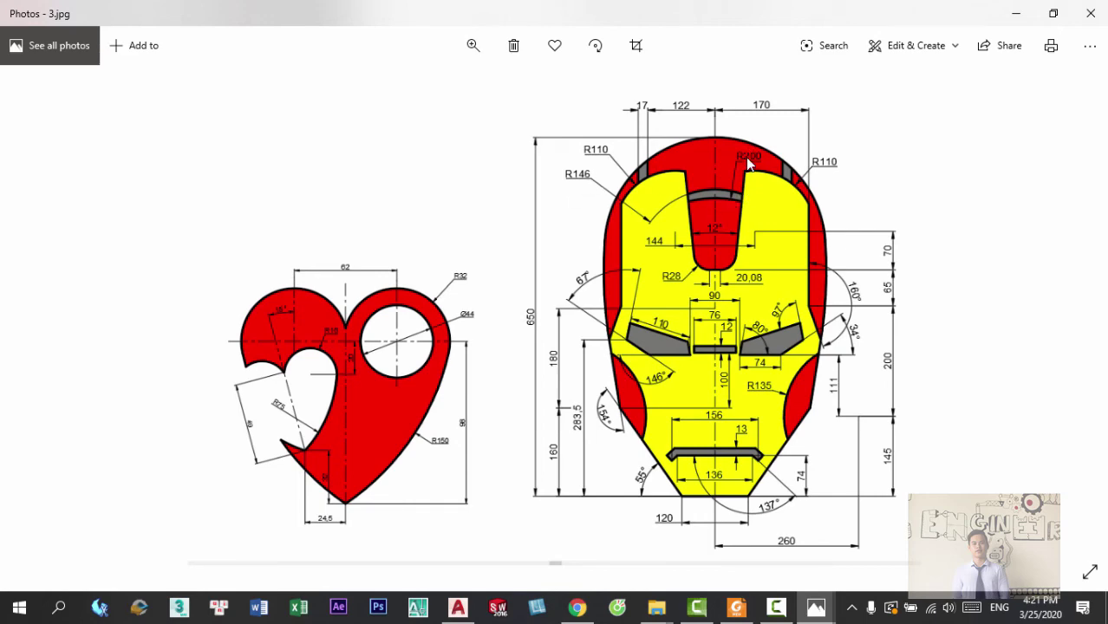
- Compare the helmet drawing against the reference image in Photos
key(alt+Tab)
scroll(594, 264, down, 2)
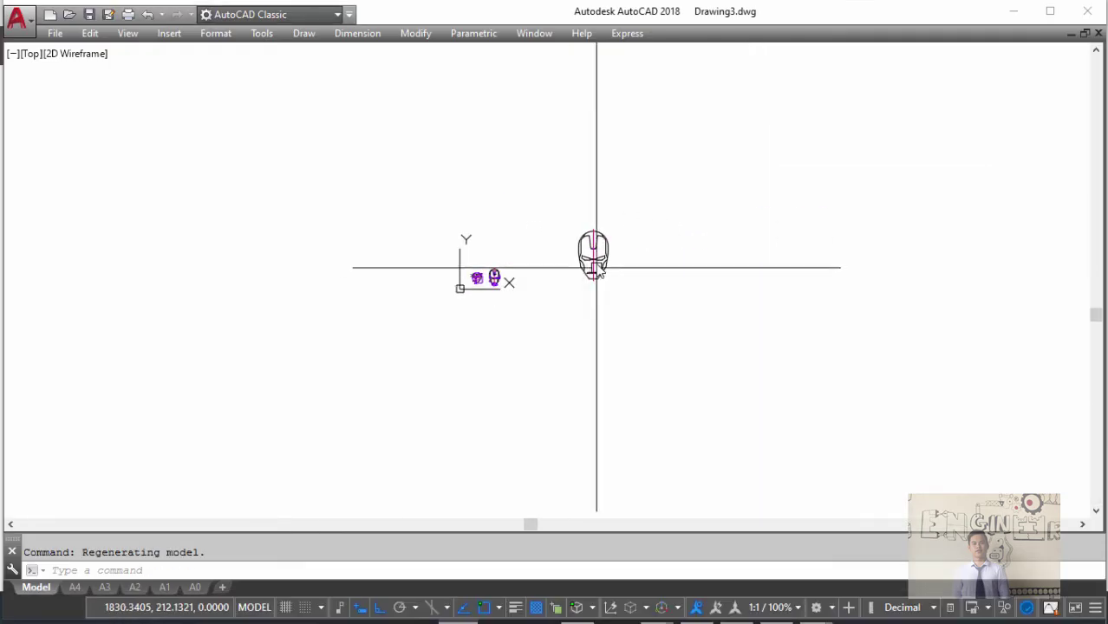
scroll(606, 165, up, 6)
scroll(568, 189, up, 4)
key(alt+Tab)
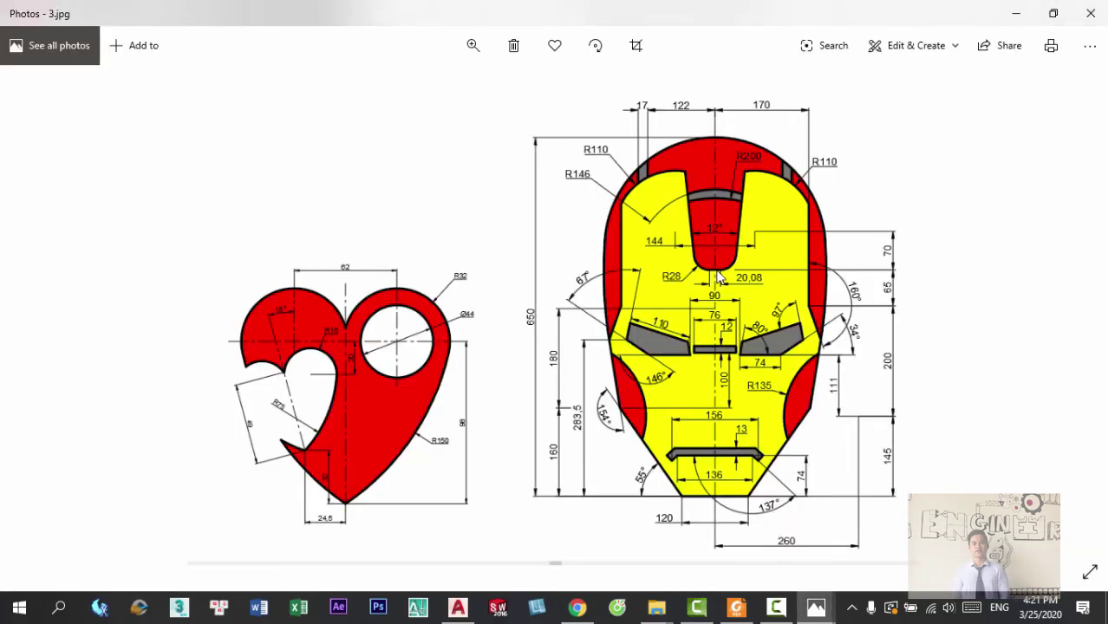
key(alt+Tab)
- Draw a circle centred on the helmet centre line and trim it to an arc across the visor slot
text(c)
key(Return)
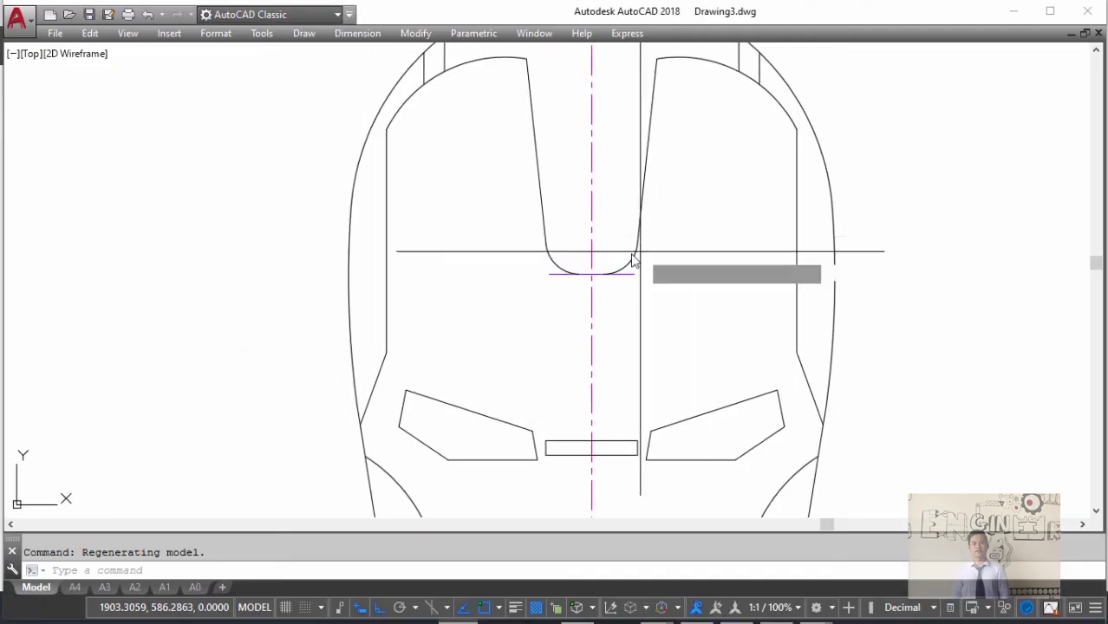
click(592, 274)
text(1)
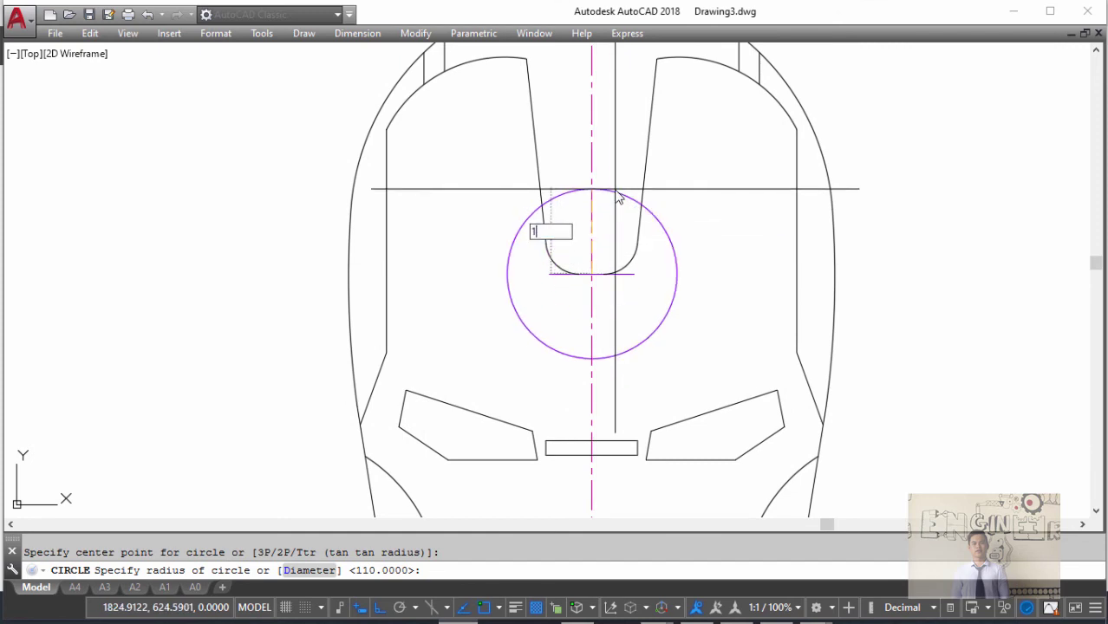
key(Return)
scroll(616, 195, down, 2)
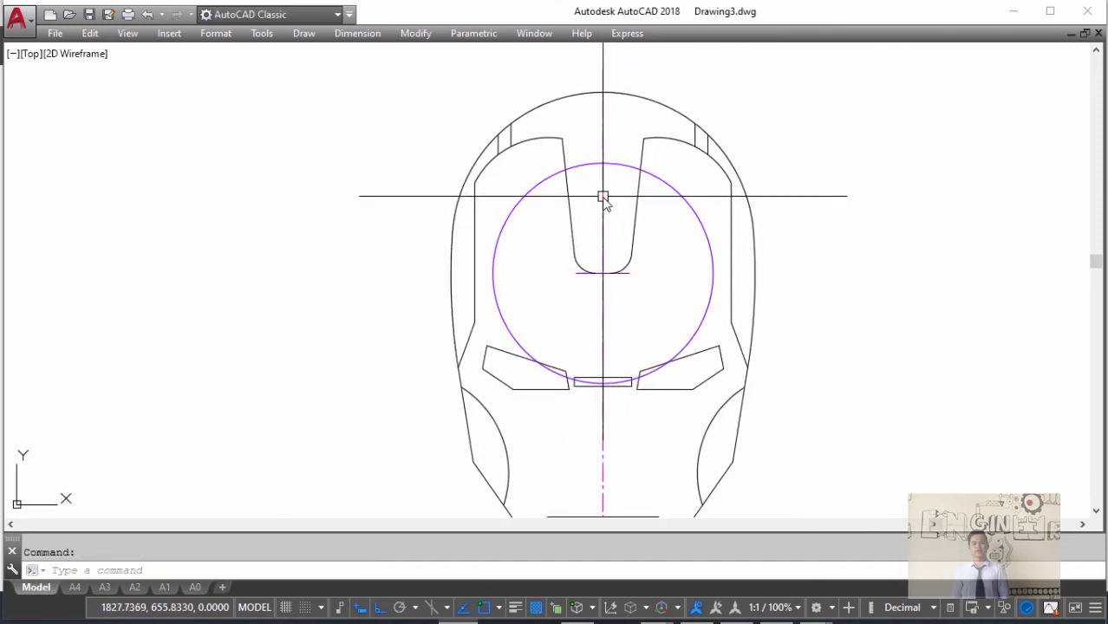
text(tr)
key(Return)
key(Return)
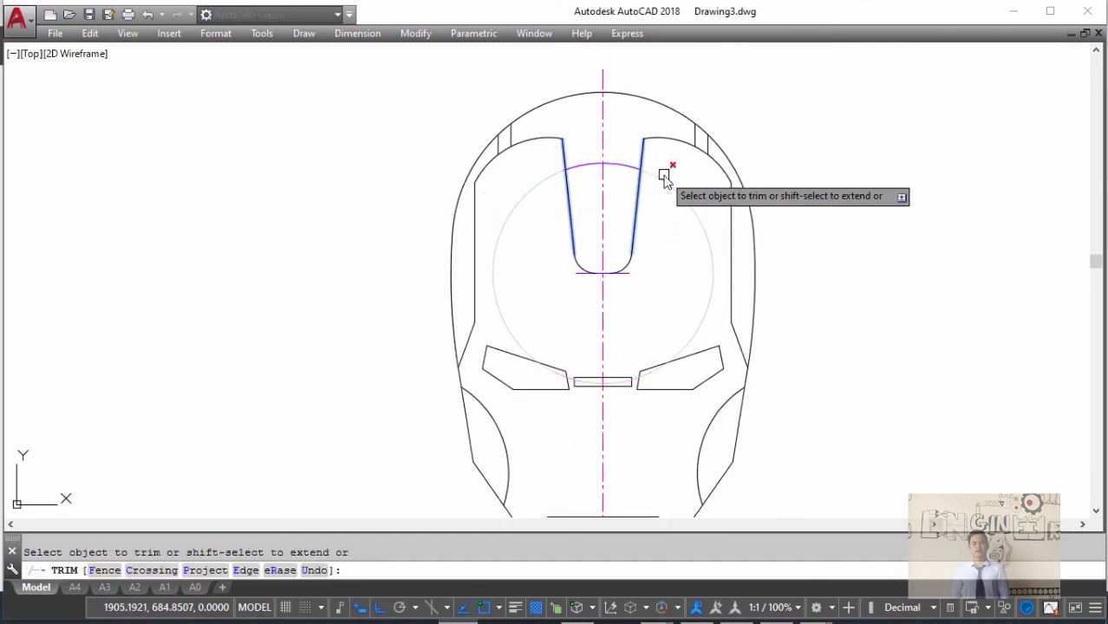
click(662, 174)
key(Escape)
key(alt+Tab)
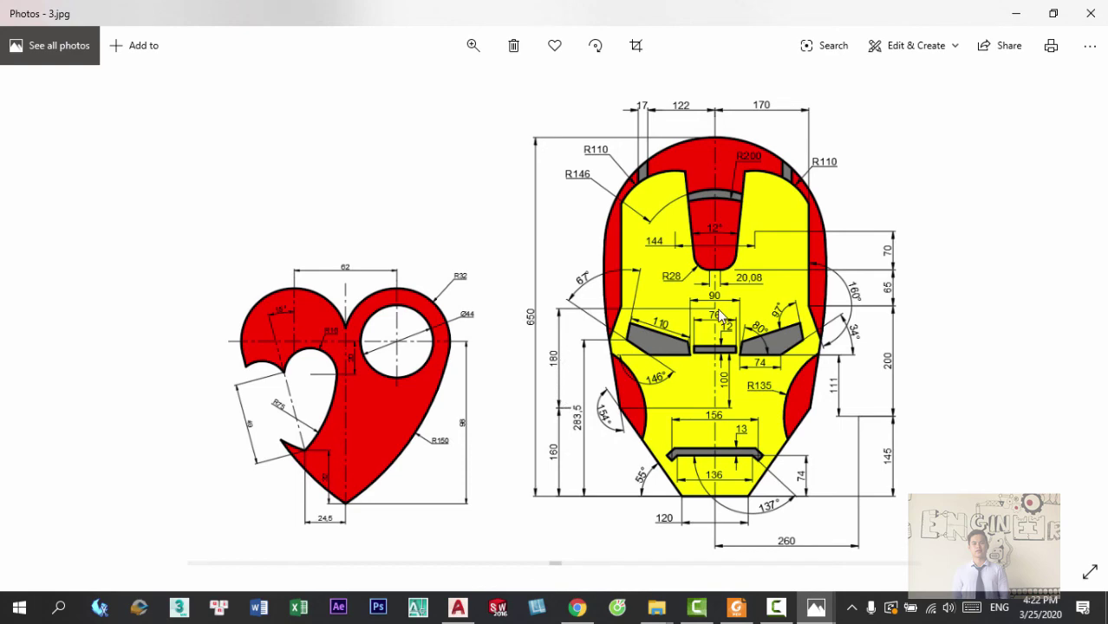
- Draw an R200 circle, tracking its centre from the helmet's bottom centre point
text(c)
key(Return)
text(tk)
key(Return)
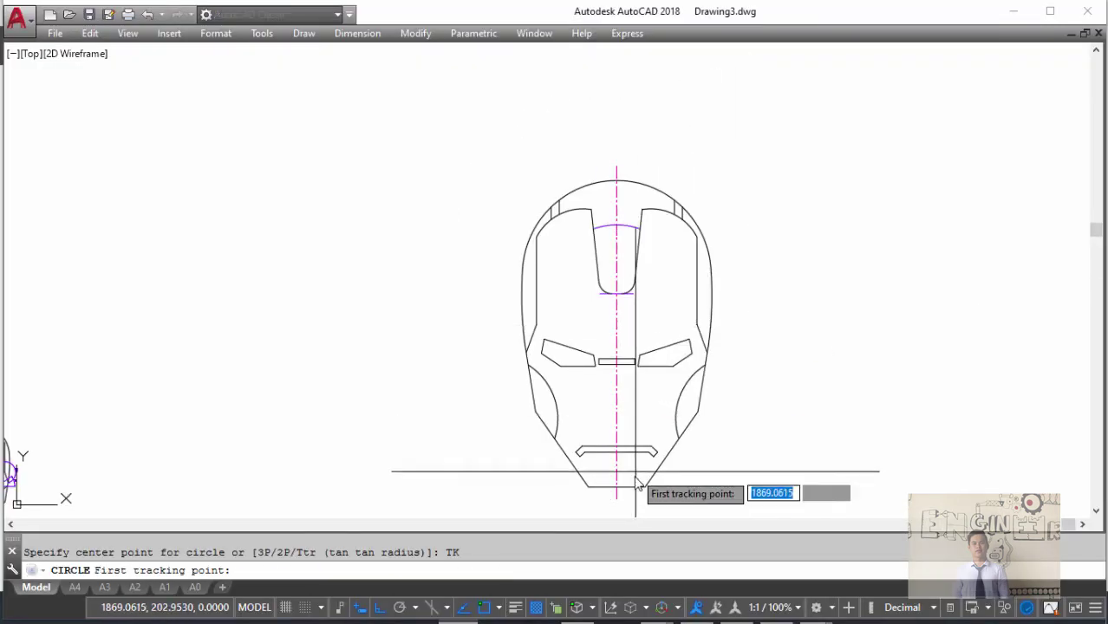
click(617, 488)
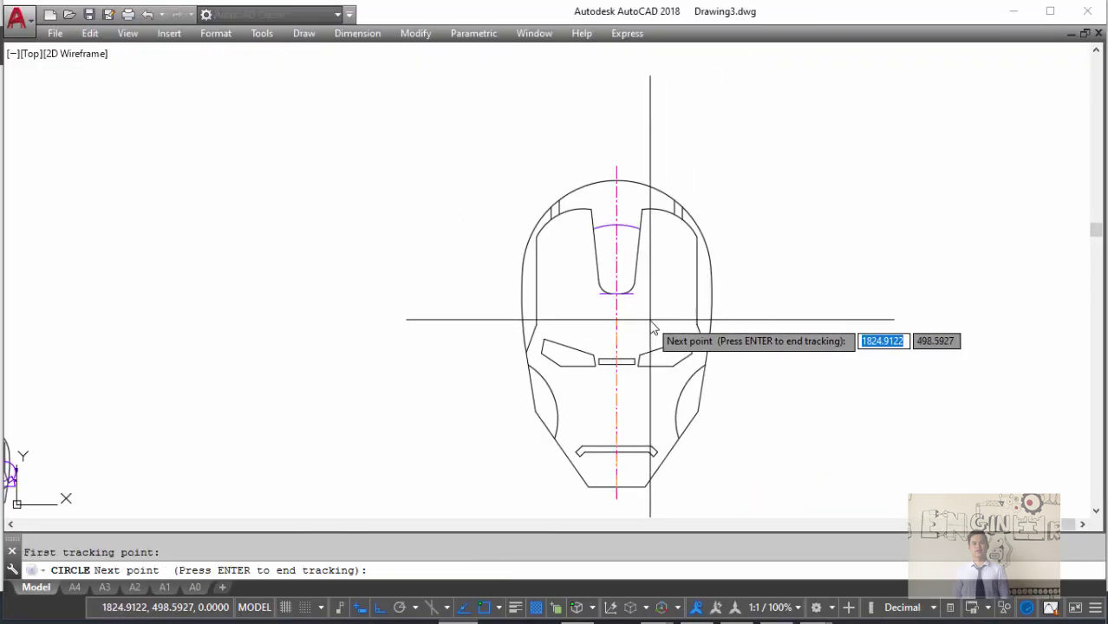
text(340)
key(Return)
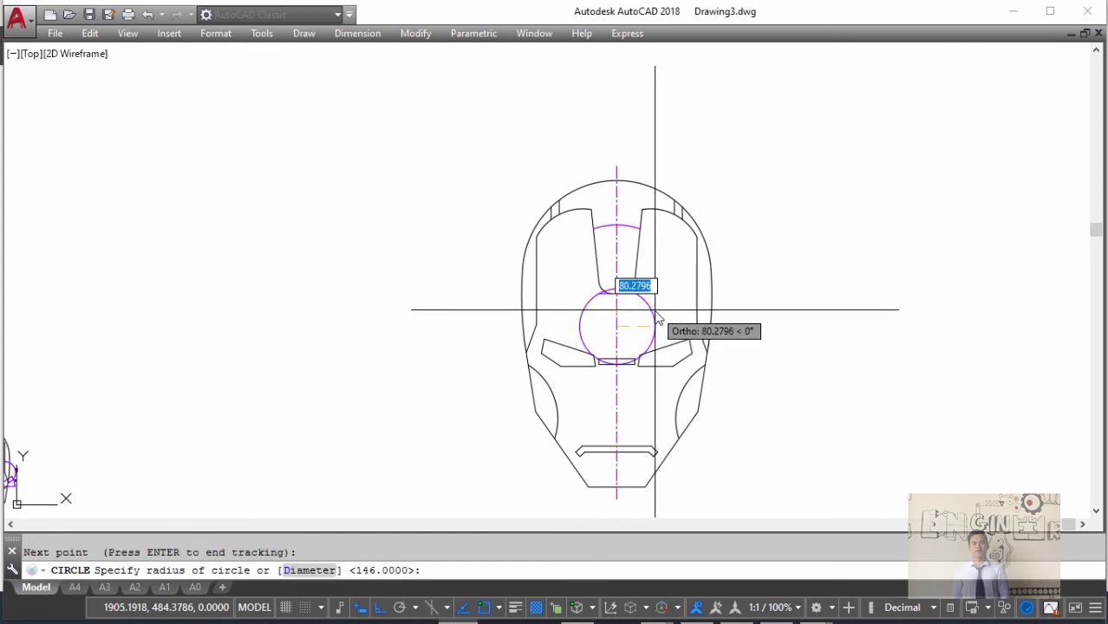
key(Return)
scroll(647, 292, up, 3)
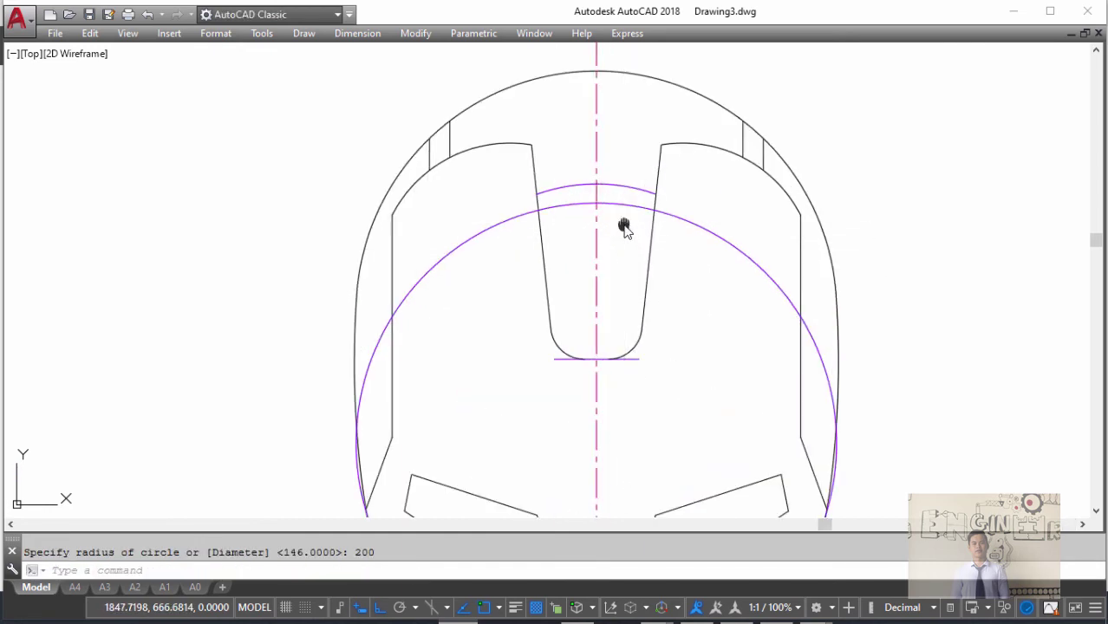
- Trim the R200 circle against the slot lines so the arc spans only the forehead slot
text(tr)
key(Return)
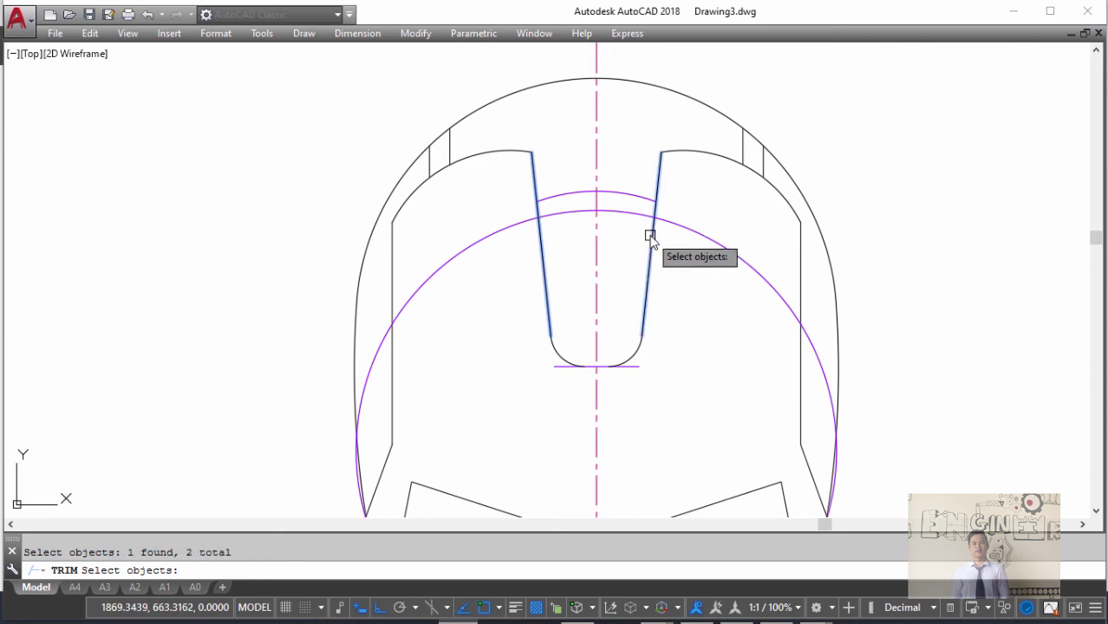
key(Return)
click(663, 223)
key(Escape)
- Match properties from a black slot edge onto both forehead arcs to make them black
middle_drag(630, 294, 658, 281)
text(ma)
key(Return)
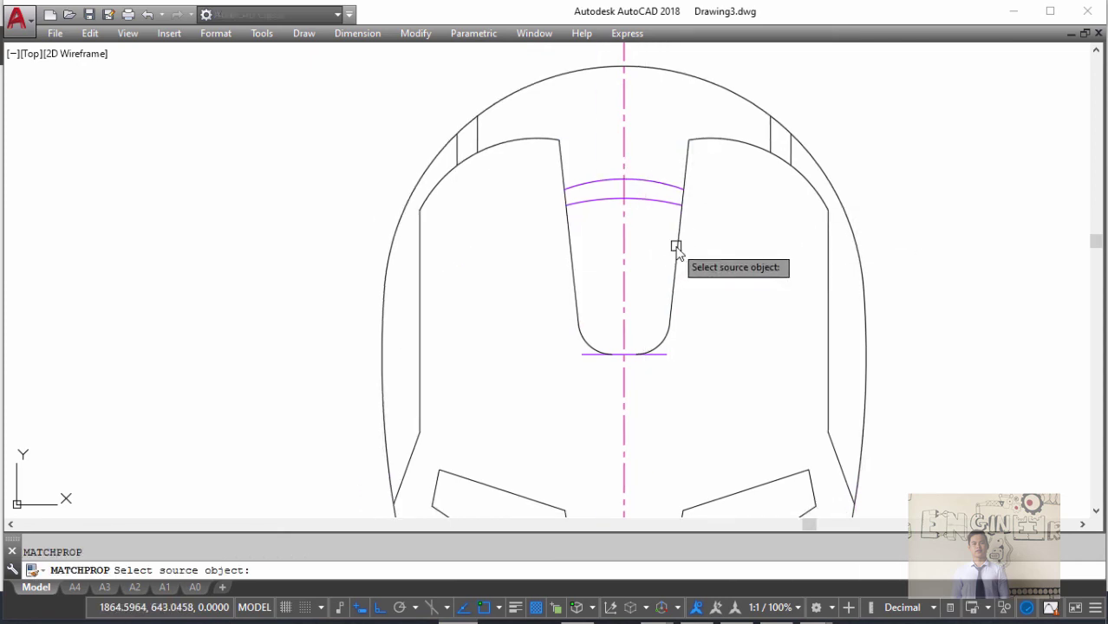
click(675, 248)
click(672, 199)
click(650, 174)
key(Escape)
- Copy the forehead arcs and short line beside the large helmet tracing
click(675, 194)
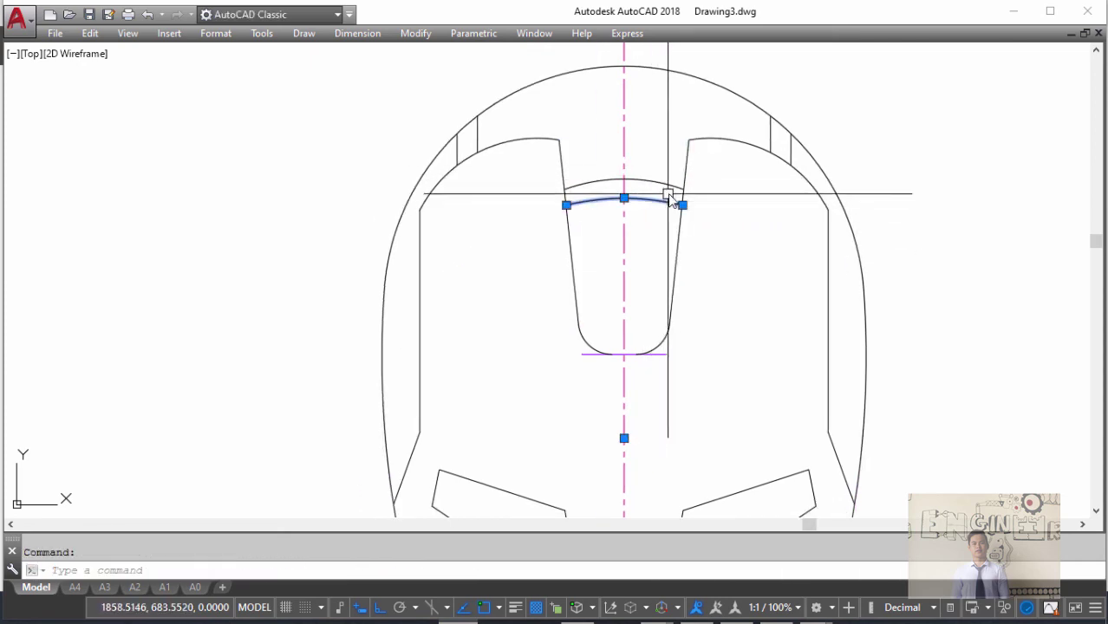
scroll(651, 193, down, 3)
scroll(684, 213, down, 7)
scroll(693, 247, up, 3)
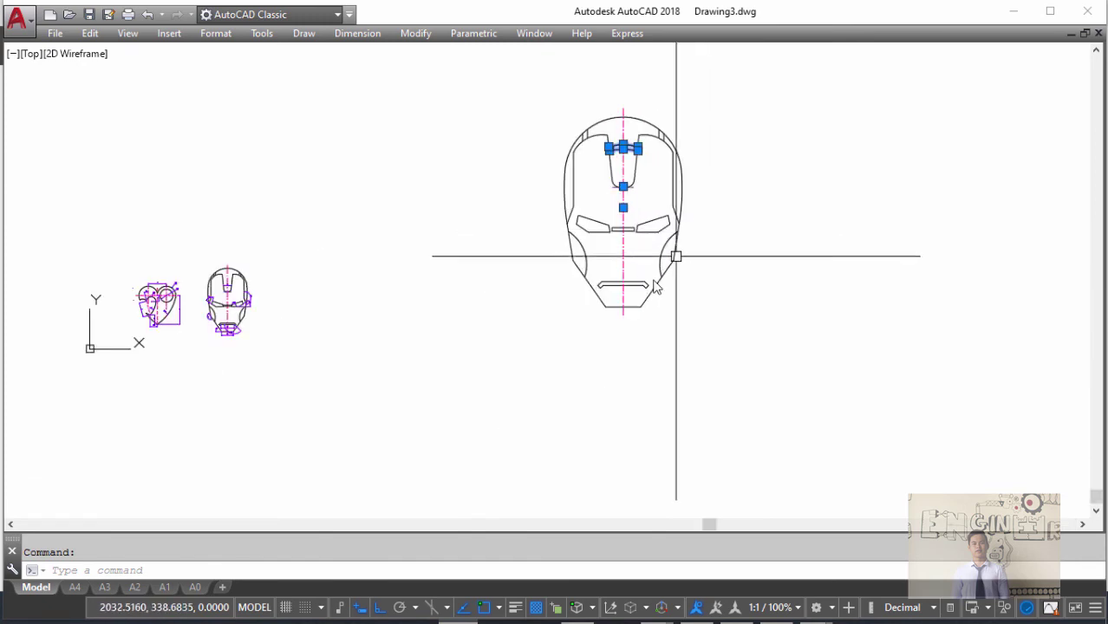
scroll(642, 286, up, 3)
scroll(618, 312, down, 5)
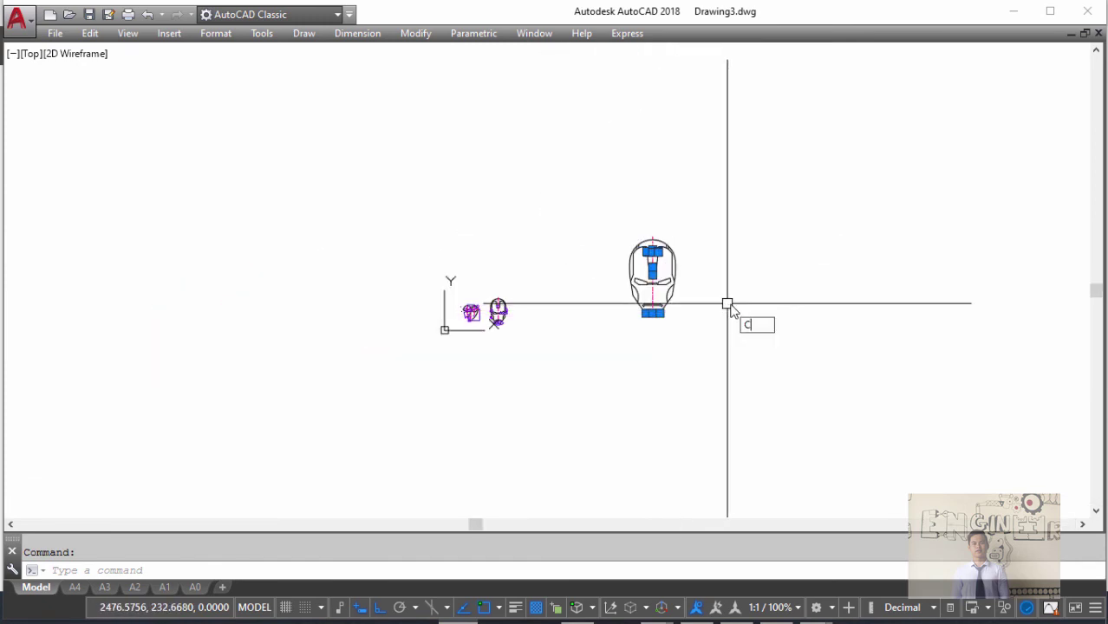
text(o)
key(Return)
click(726, 304)
click(699, 371)
- Scale the copied arcs and line to 1/3 from the line's end point
scroll(573, 229, up, 5)
click(572, 229)
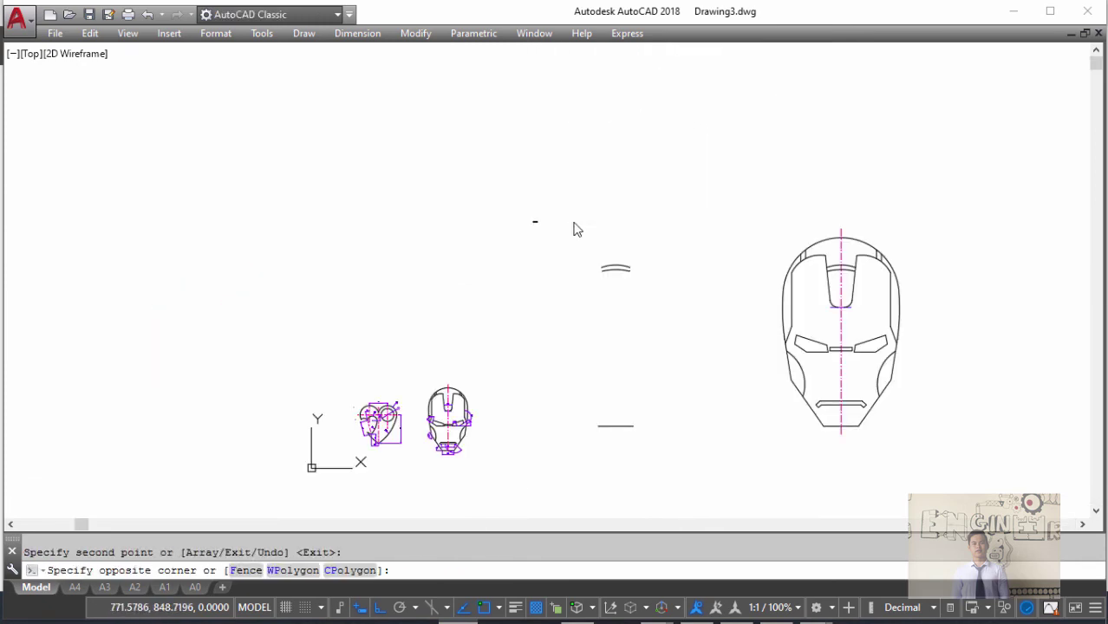
click(717, 477)
text(m)
key(Return)
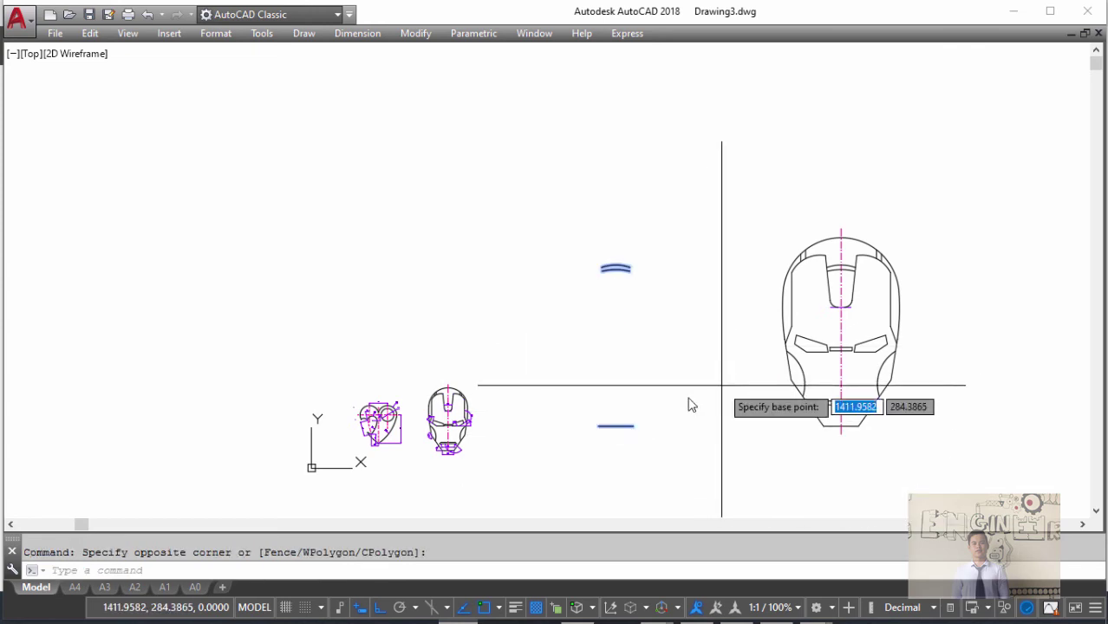
click(598, 426)
text(1/3)
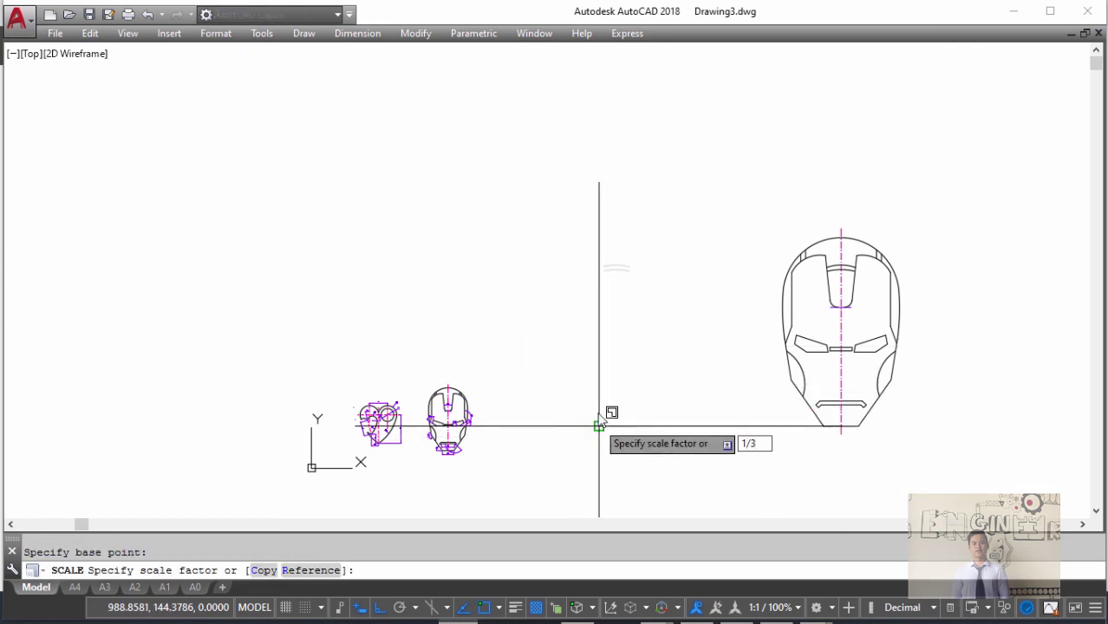
key(Return)
scroll(563, 446, up, 5)
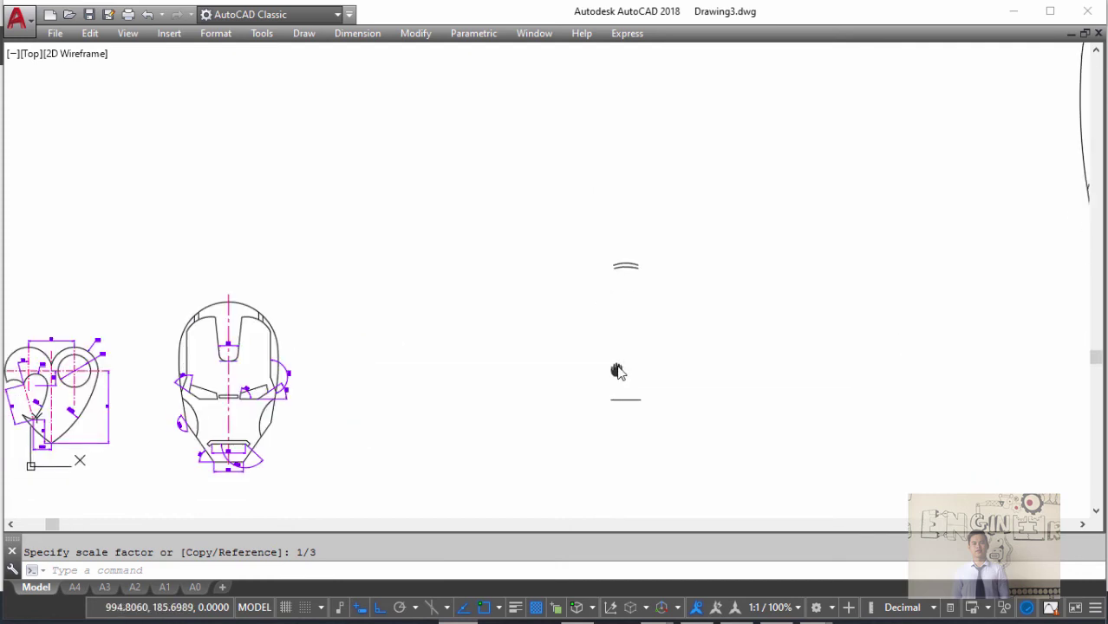
- Copy the one-third-scale arcs and line onto the small dimensioned helmet
click(677, 269)
text(C)
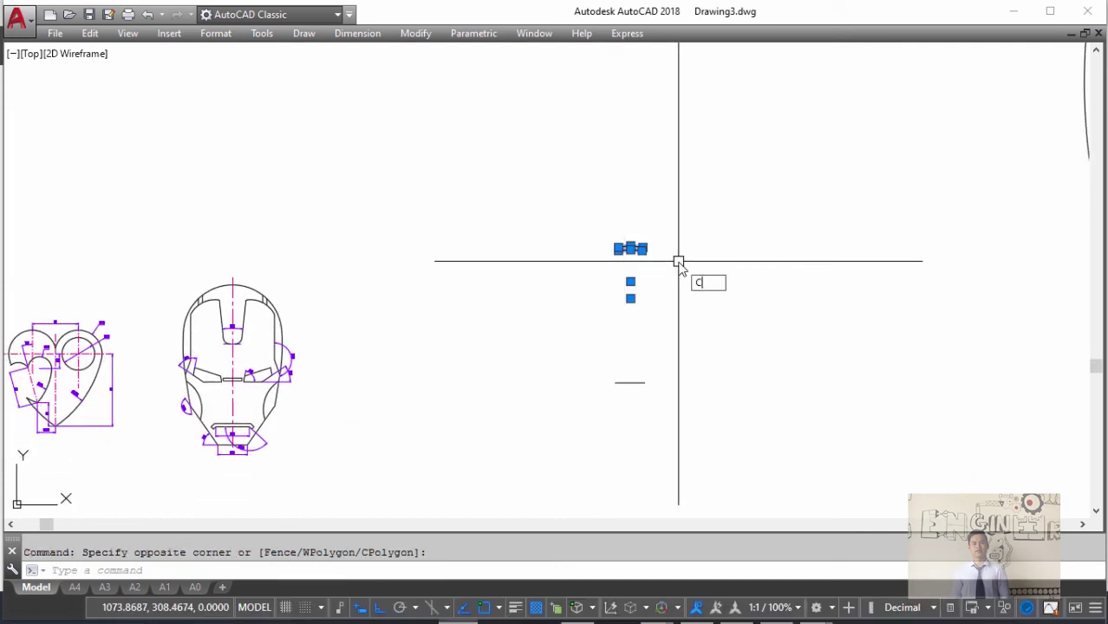
text(o)
key(Return)
click(616, 382)
scroll(253, 414, up, 6)
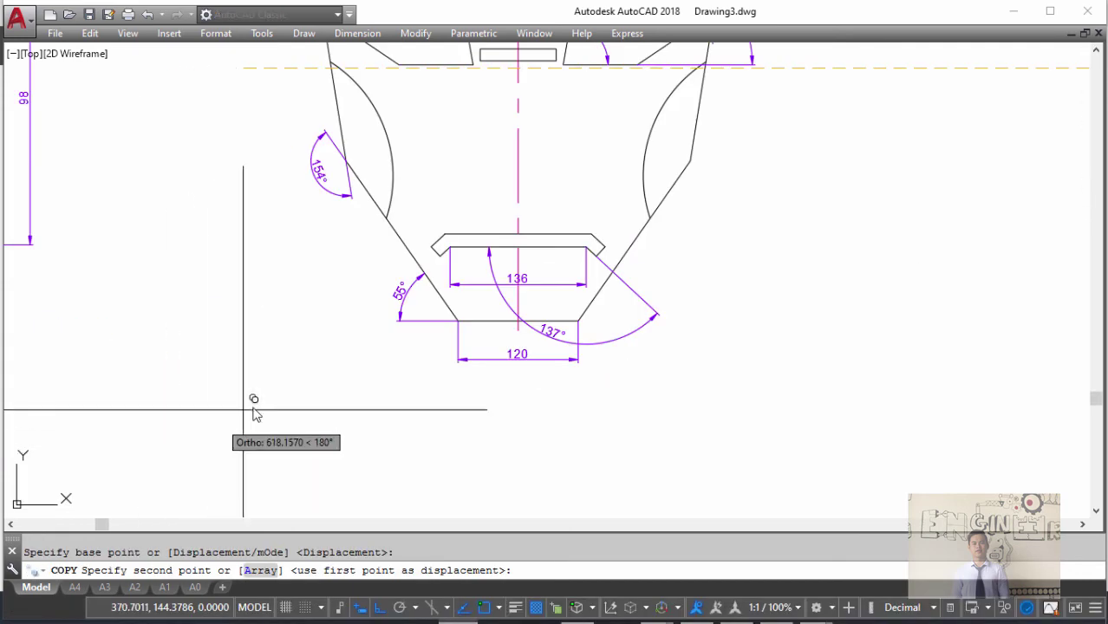
scroll(459, 330, down, 5)
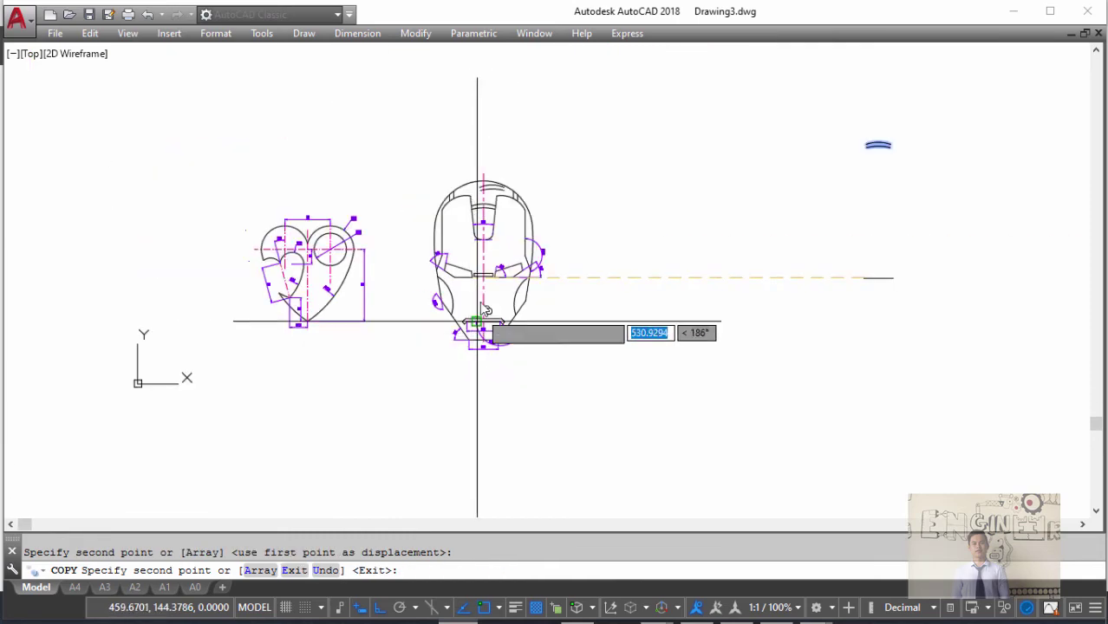
click(469, 318)
key(Return)
- Erase the three leftover scaled pieces beside the large helmet
scroll(482, 211, up, 5)
scroll(699, 271, down, 5)
click(766, 145)
click(839, 286)
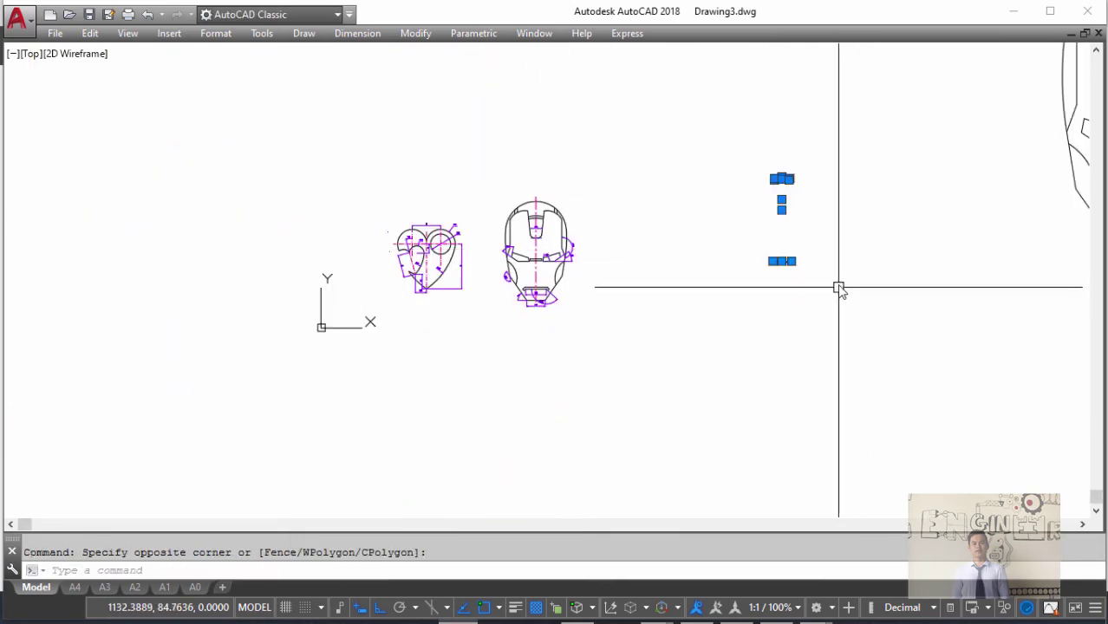
key(Delete)
scroll(548, 235, up, 1)
scroll(575, 205, up, 4)
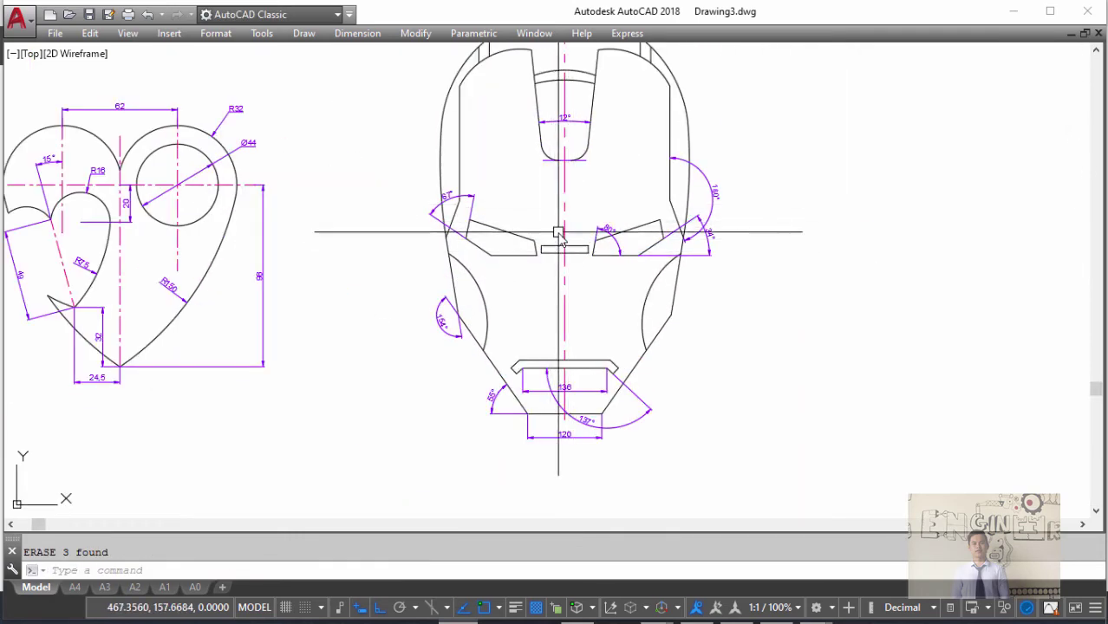
- Pan across the eye area and check the reference image in Photos
scroll(561, 238, up, 2)
scroll(598, 234, up, 2)
scroll(613, 223, up, 2)
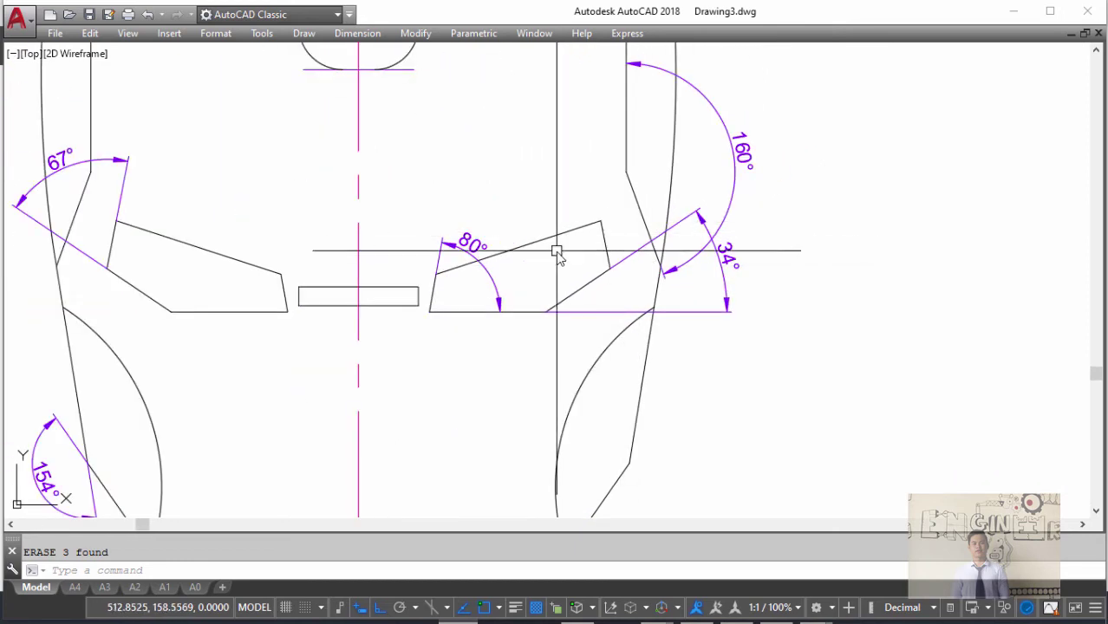
scroll(557, 251, down, 3)
scroll(549, 274, up, 3)
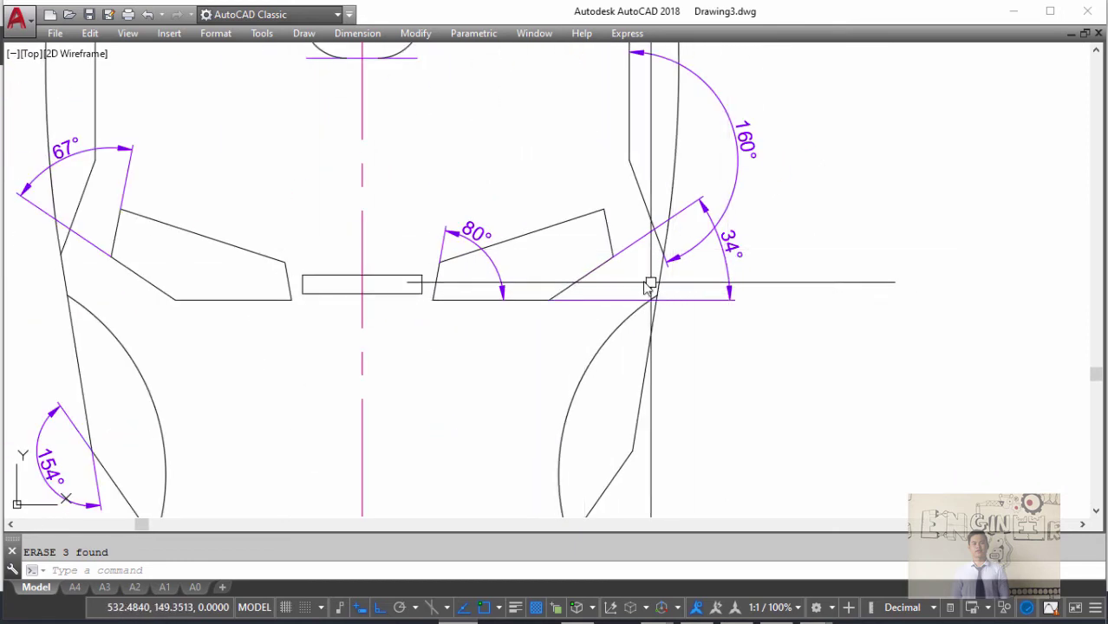
scroll(637, 269, down, 3)
scroll(624, 250, up, 3)
middle_drag(572, 284, 605, 230)
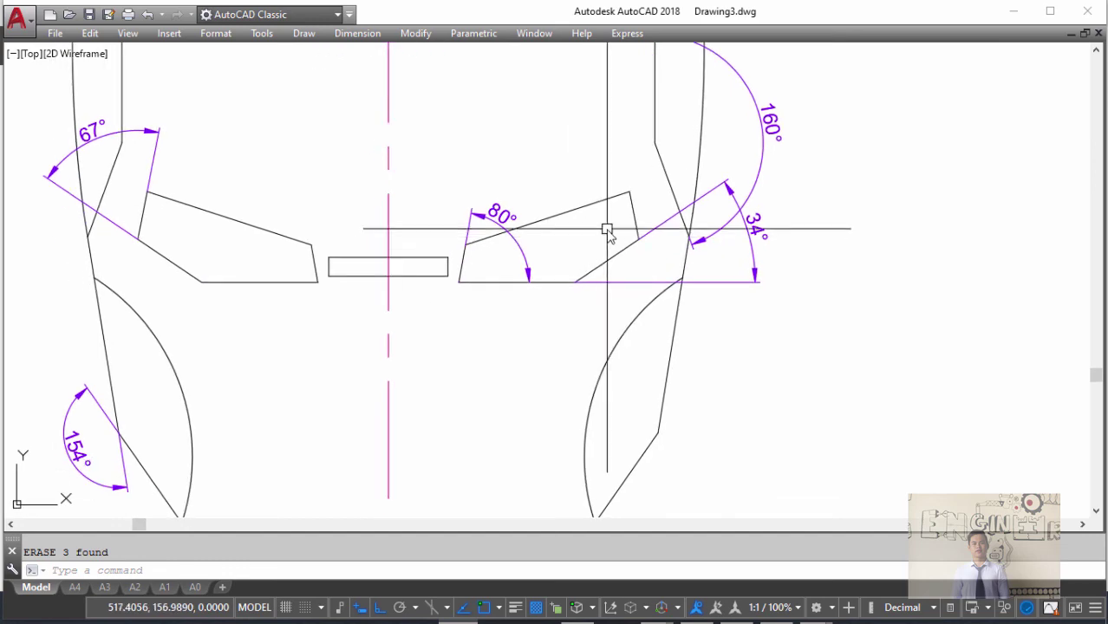
middle_drag(322, 267, 495, 258)
key(alt+Tab)
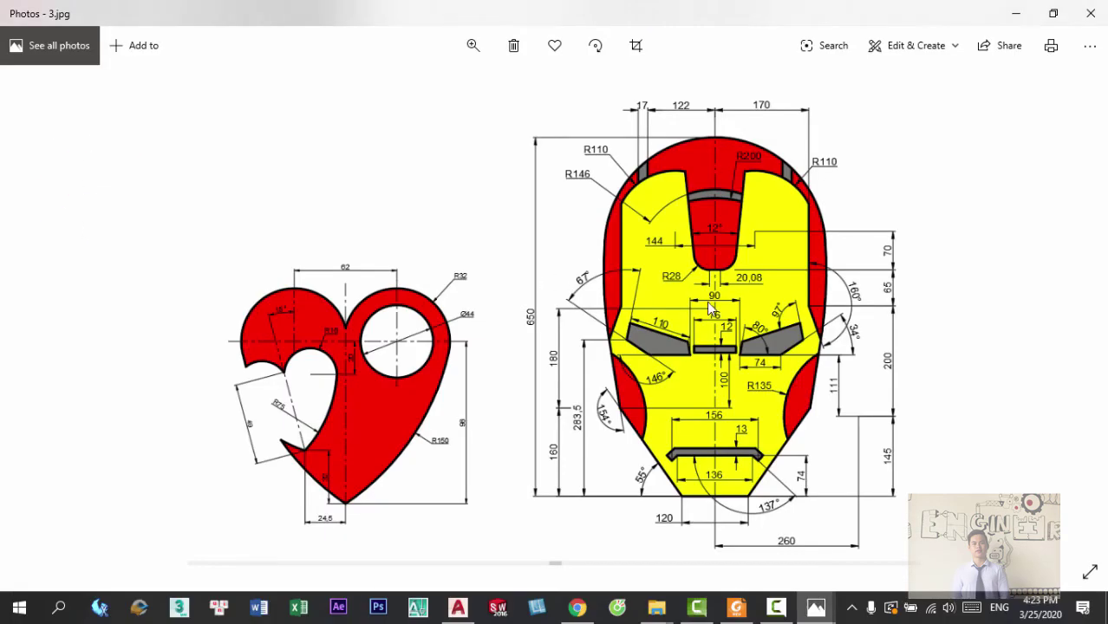
key(alt+Tab)
- Dimension the 97° angle between the right eye's top and outer edges, checking the reference
middle_drag(767, 321, 578, 287)
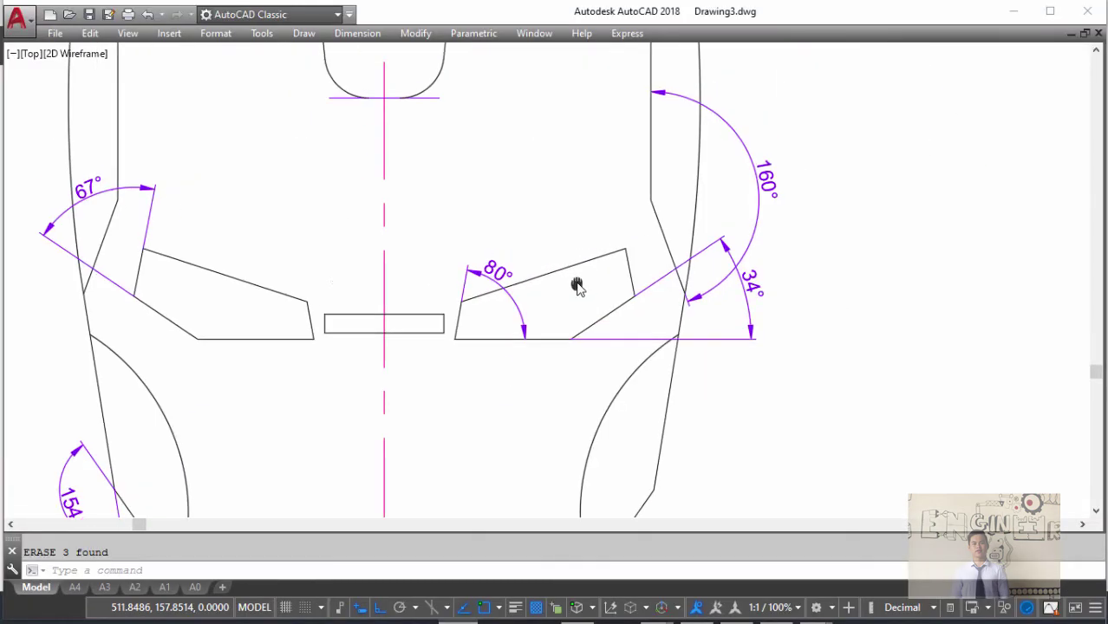
key(Return)
click(628, 272)
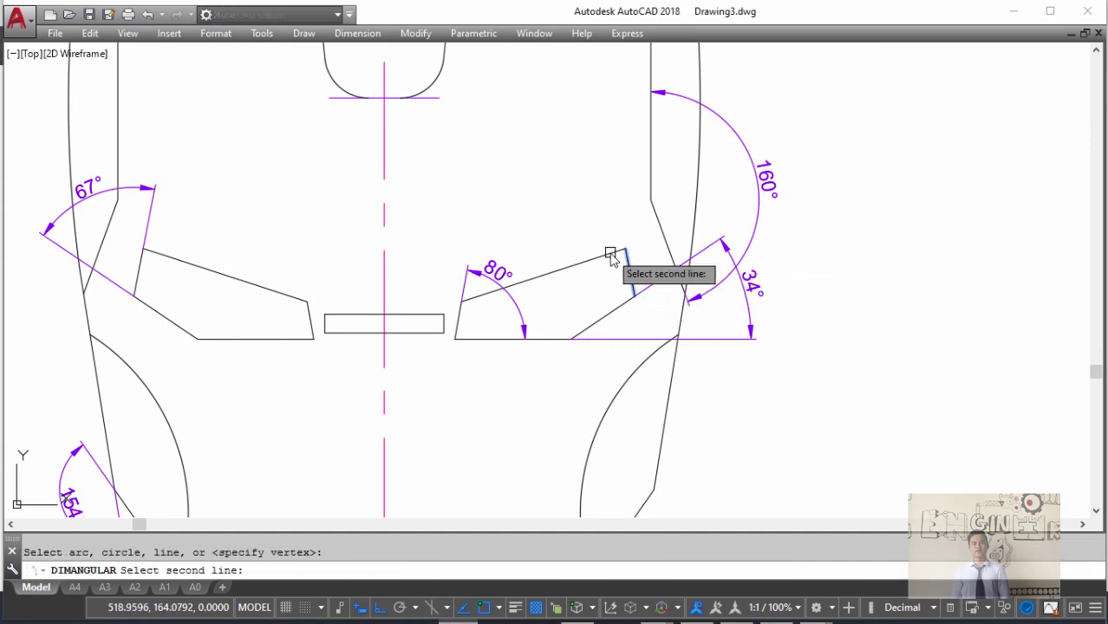
click(612, 252)
click(585, 222)
key(alt+Tab)
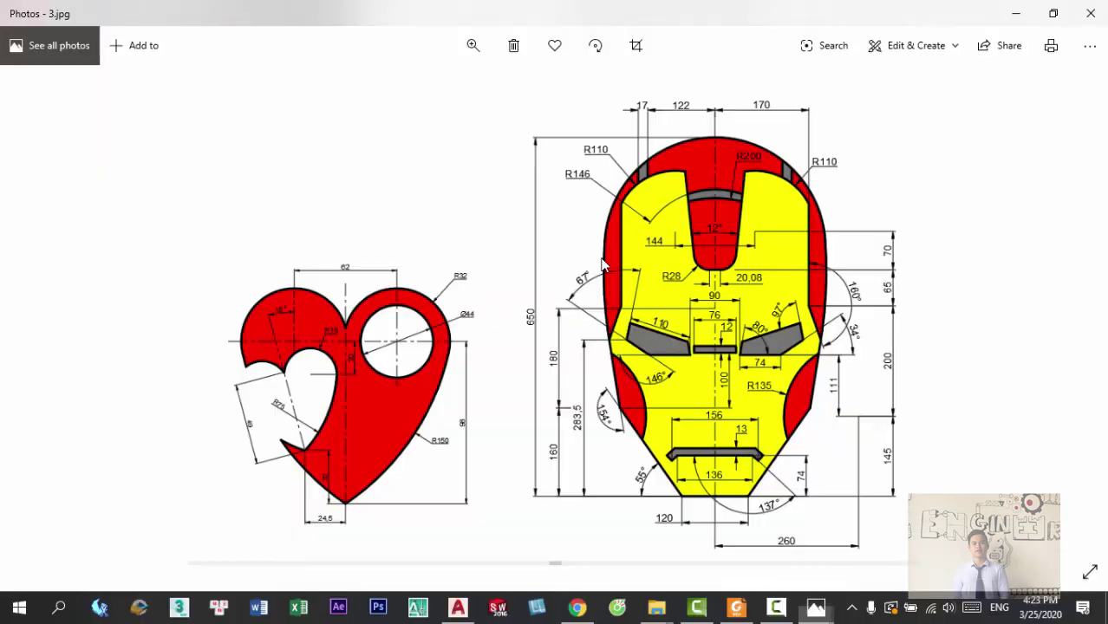
key(alt+Tab)
key(alt+Tab)
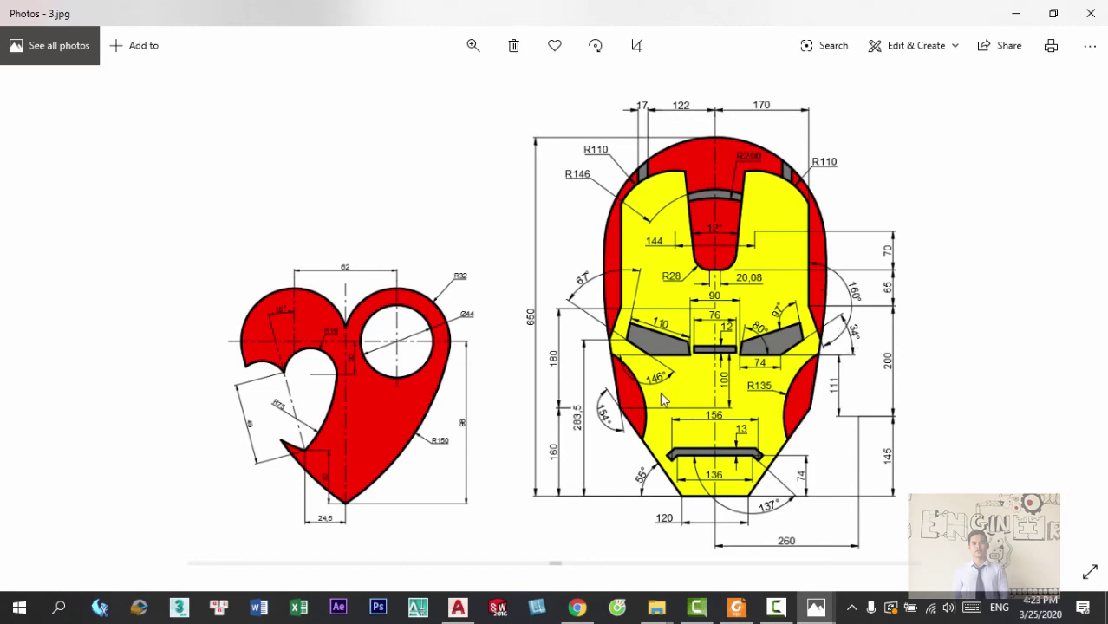
key(alt+Tab)
- Add the 146° angle dimension below the left eye and compare it with the reference
middle_drag(331, 347, 574, 290)
middle_drag(427, 316, 459, 314)
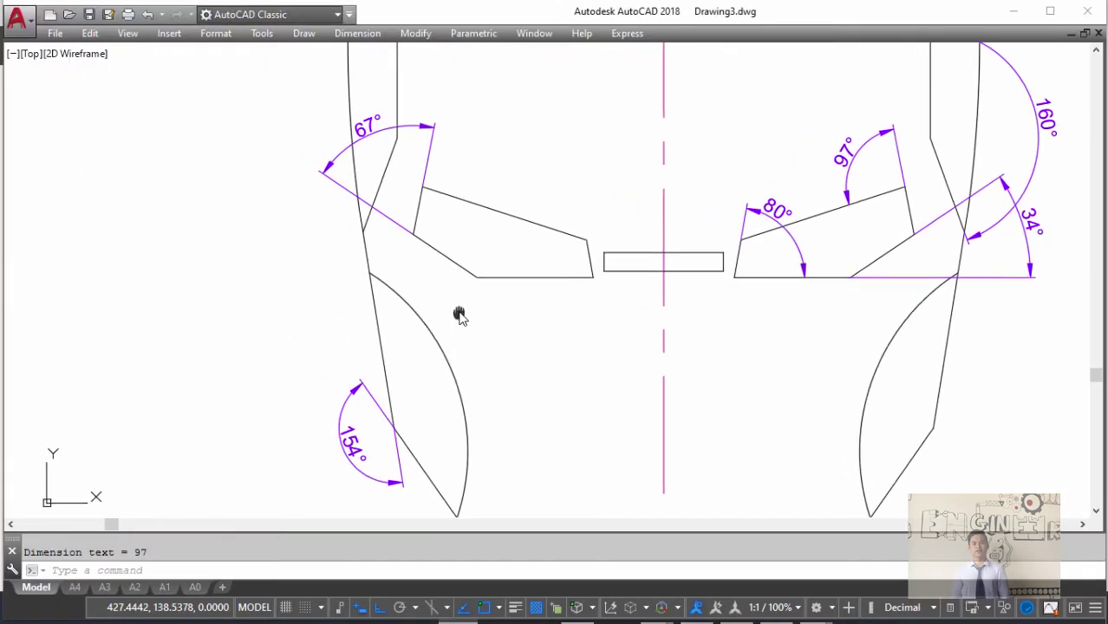
key(Return)
click(467, 270)
click(460, 266)
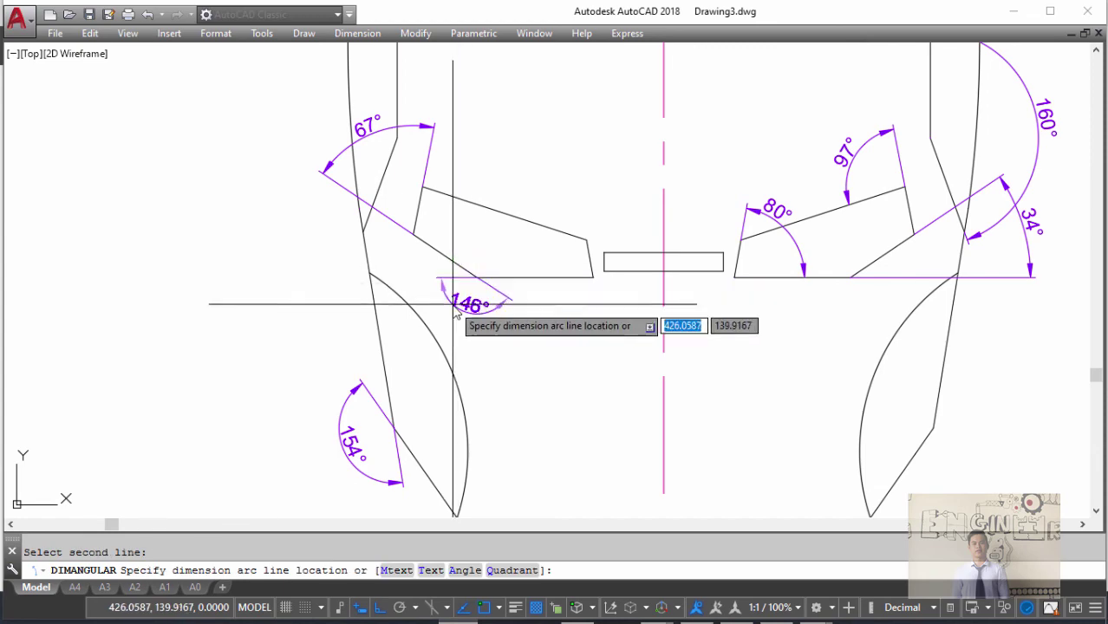
click(567, 328)
key(alt+Tab)
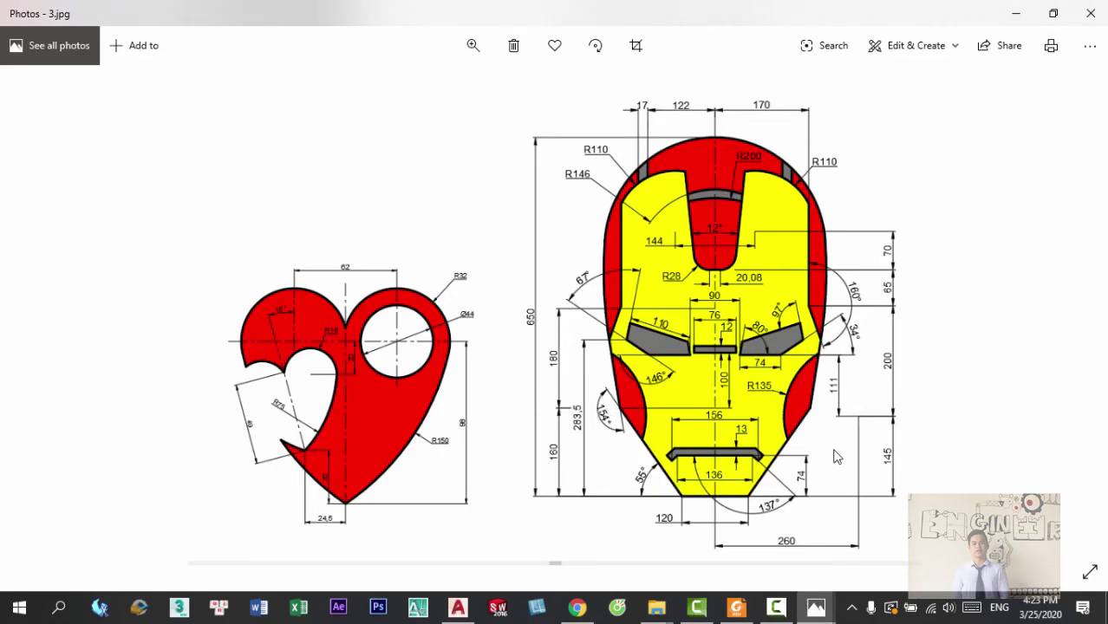
key(alt+Tab)
scroll(617, 260, down, 3)
scroll(617, 253, up, 2)
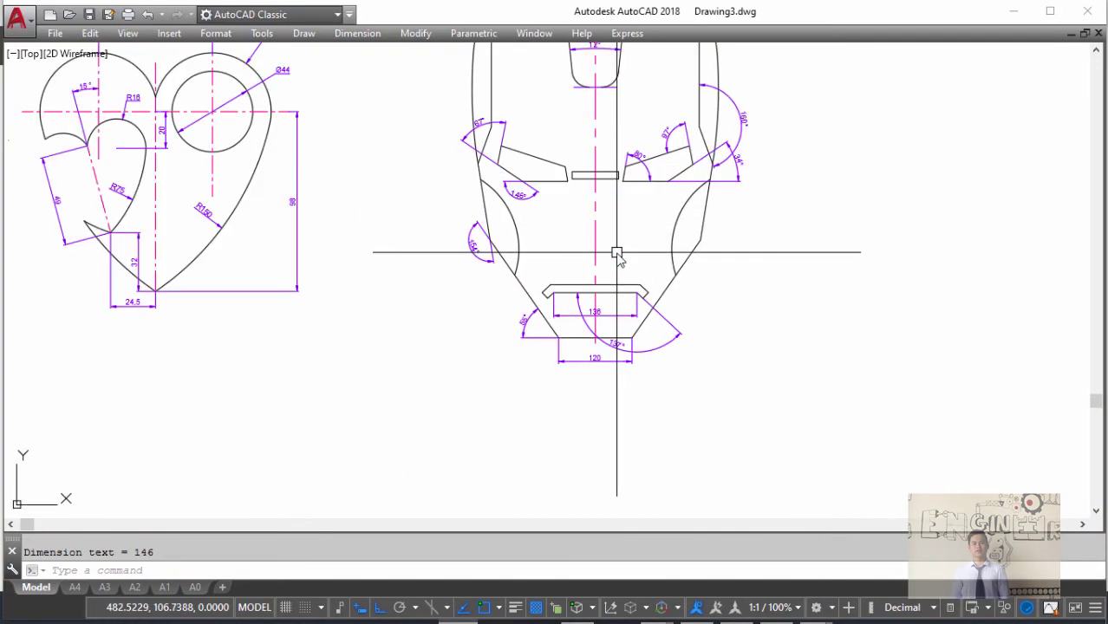
- Dimension the mouth plate with the 13 gap above the mouth and the 156 mouth width
text(LI)
key(Return)
scroll(623, 270, up, 5)
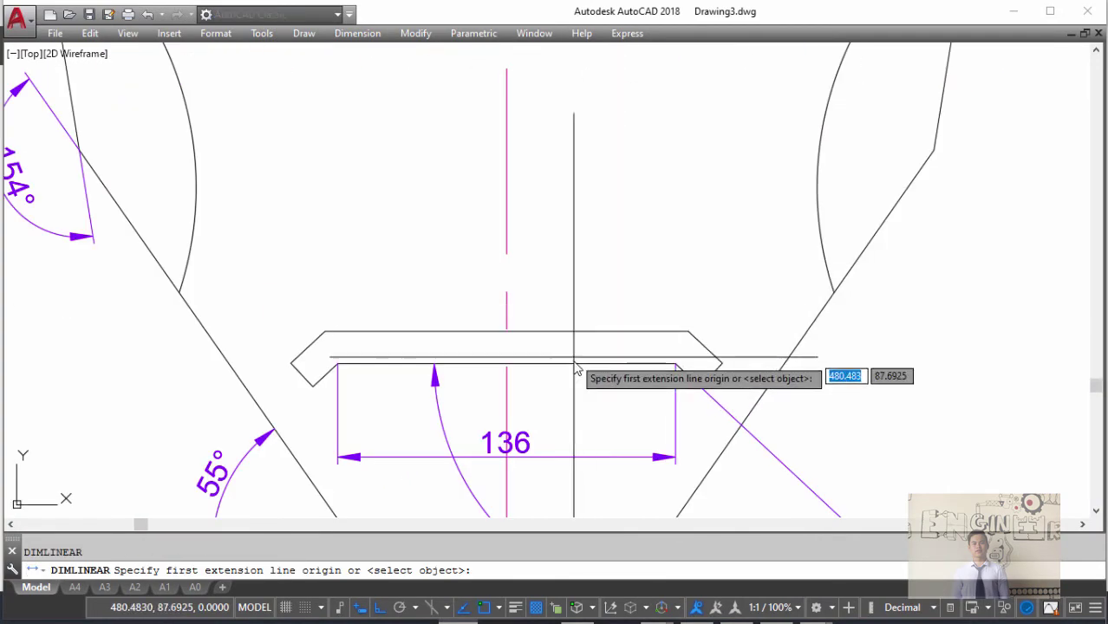
click(587, 331)
click(587, 364)
click(587, 299)
scroll(598, 312, down, 4)
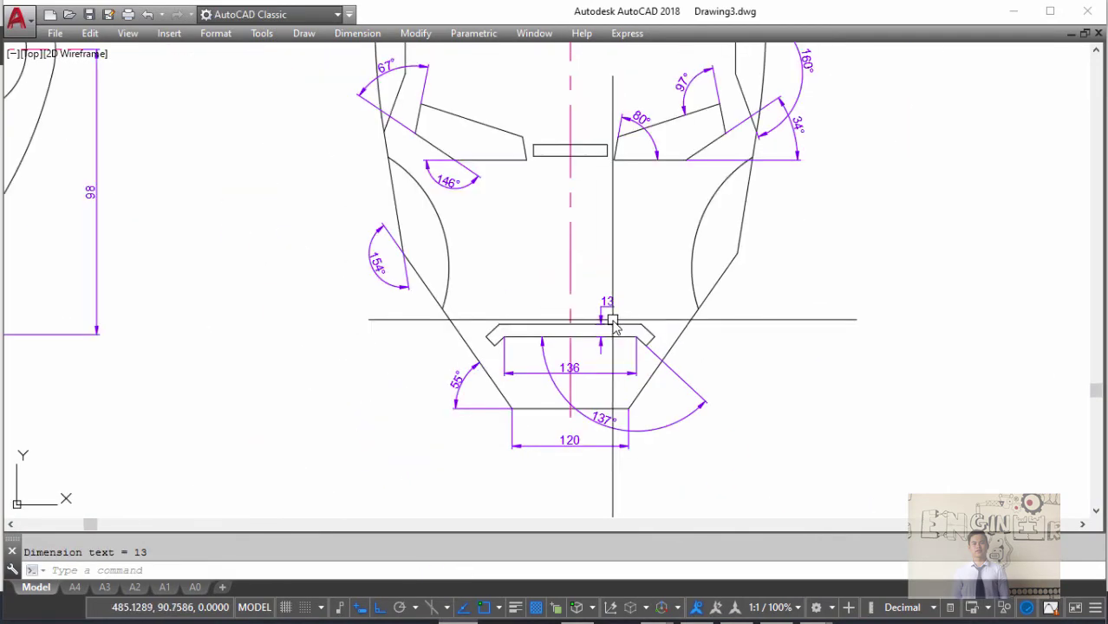
key(Return)
click(646, 345)
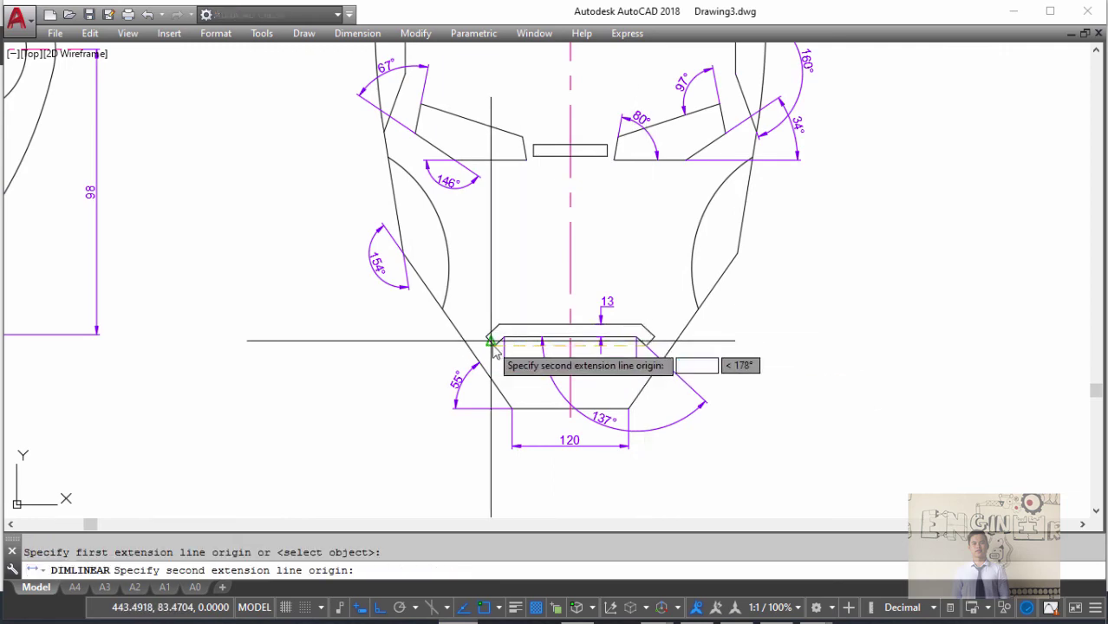
click(493, 340)
scroll(572, 269, up, 2)
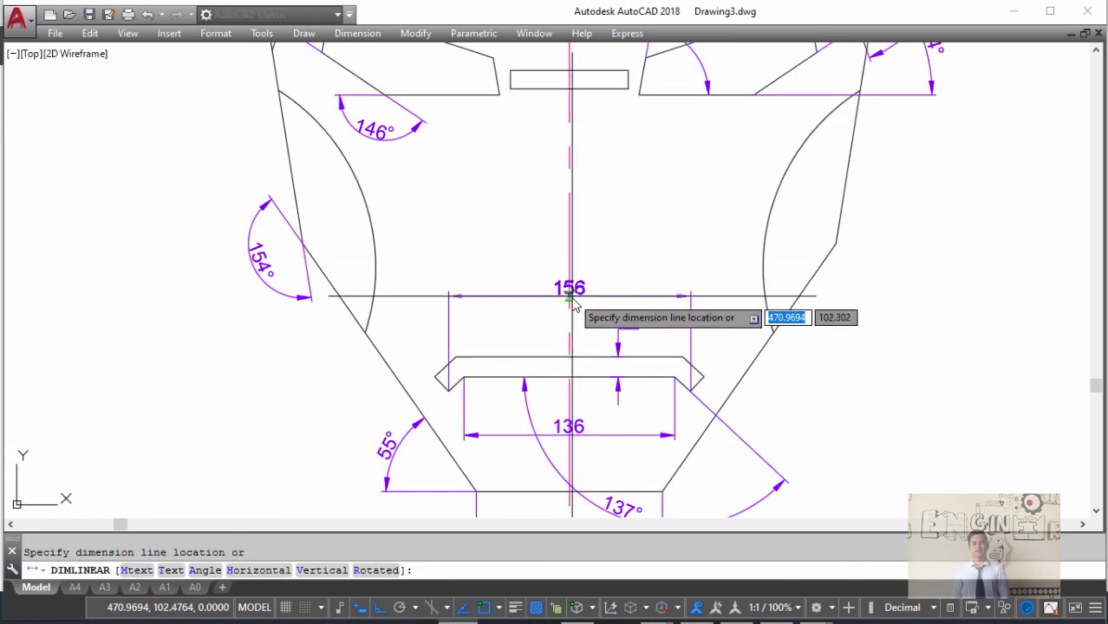
click(572, 305)
- Add the 76 slot width and the 74 dimension under the right eye
scroll(584, 228, down, 4)
scroll(584, 228, up, 4)
key(Return)
key(Return)
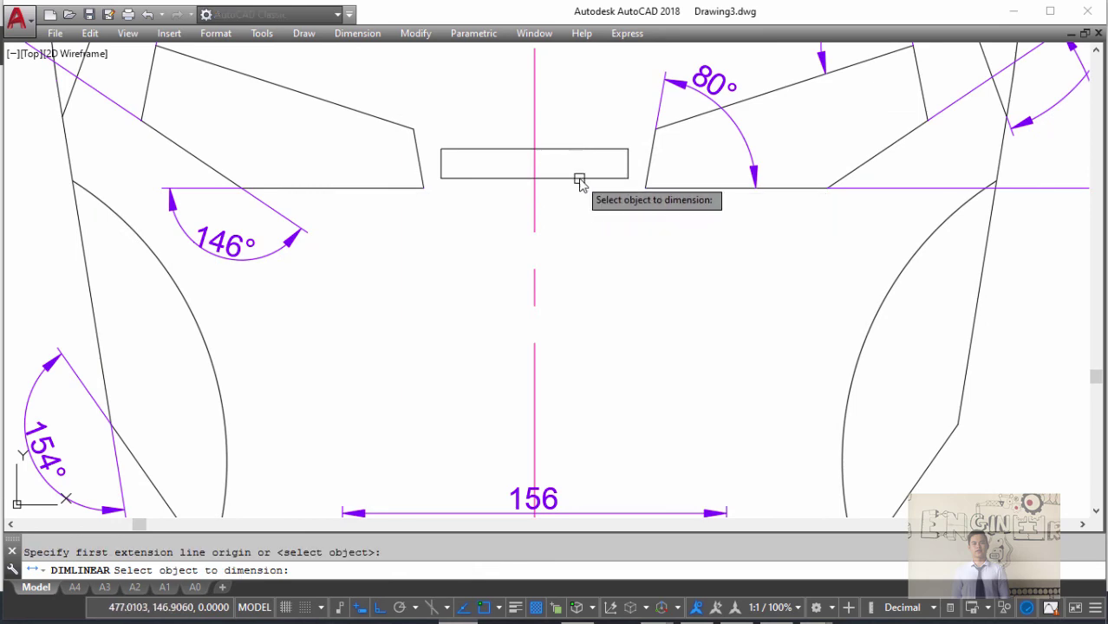
click(577, 177)
click(577, 231)
middle_drag(720, 222, 574, 237)
key(Return)
key(Return)
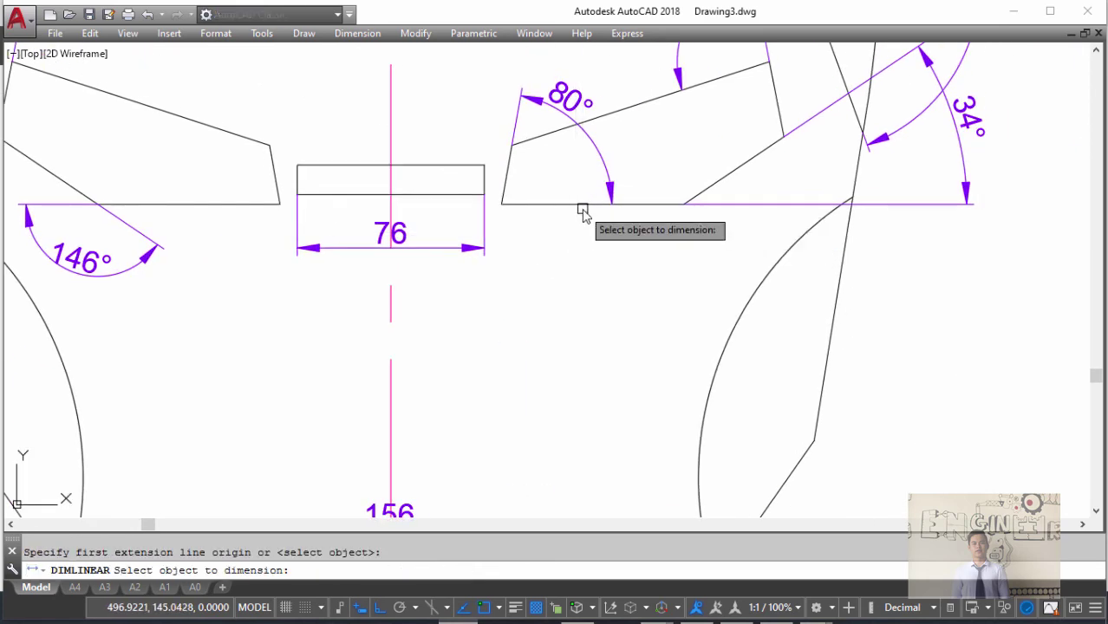
click(581, 205)
click(579, 251)
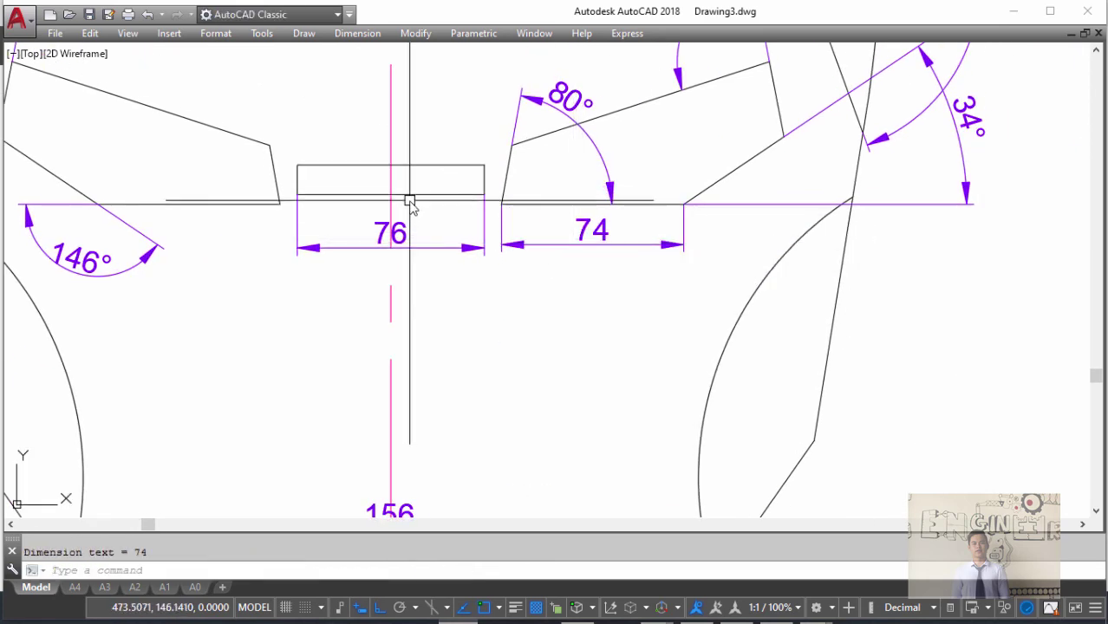
- Add the 12 slot height and the 90 eye-gap dimension above the slot
scroll(411, 203, down, 2)
key(Return)
click(490, 226)
click(490, 243)
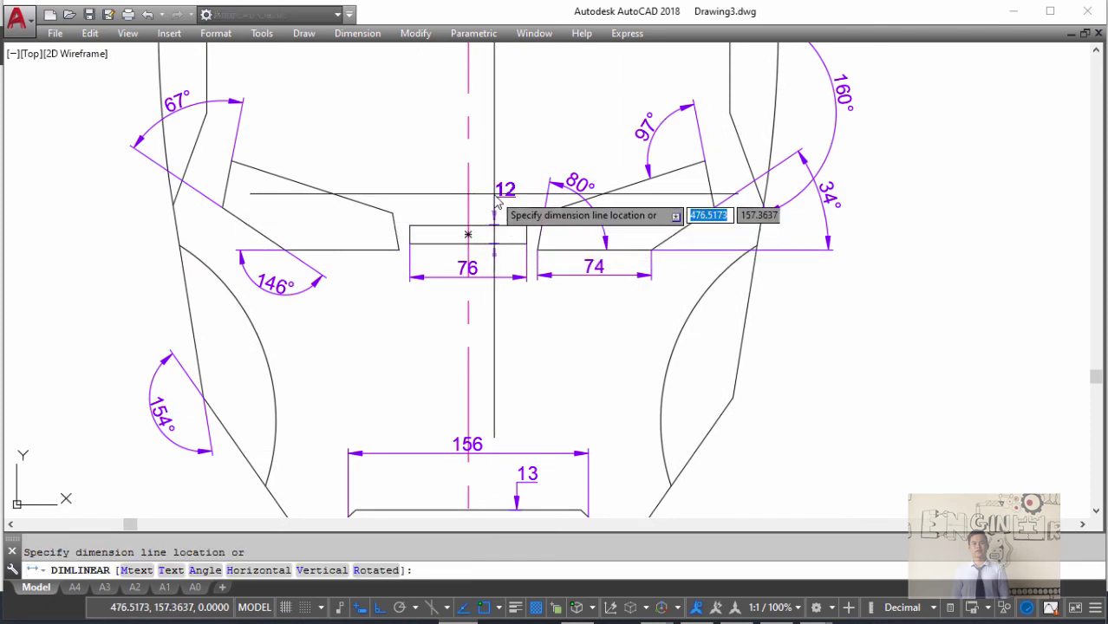
click(493, 192)
key(Return)
click(399, 250)
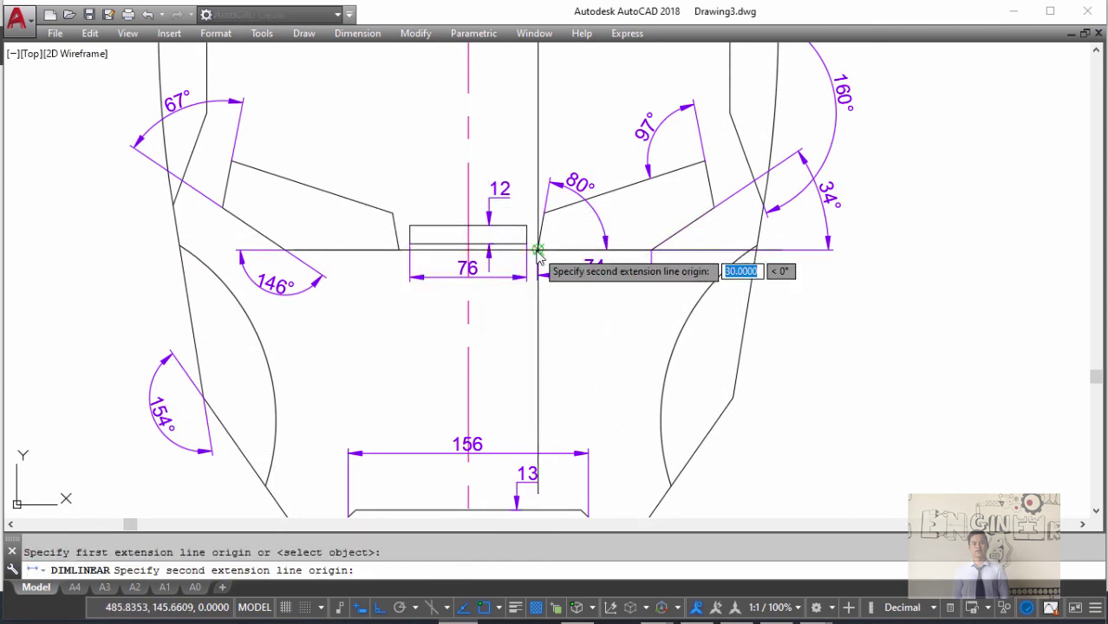
click(537, 250)
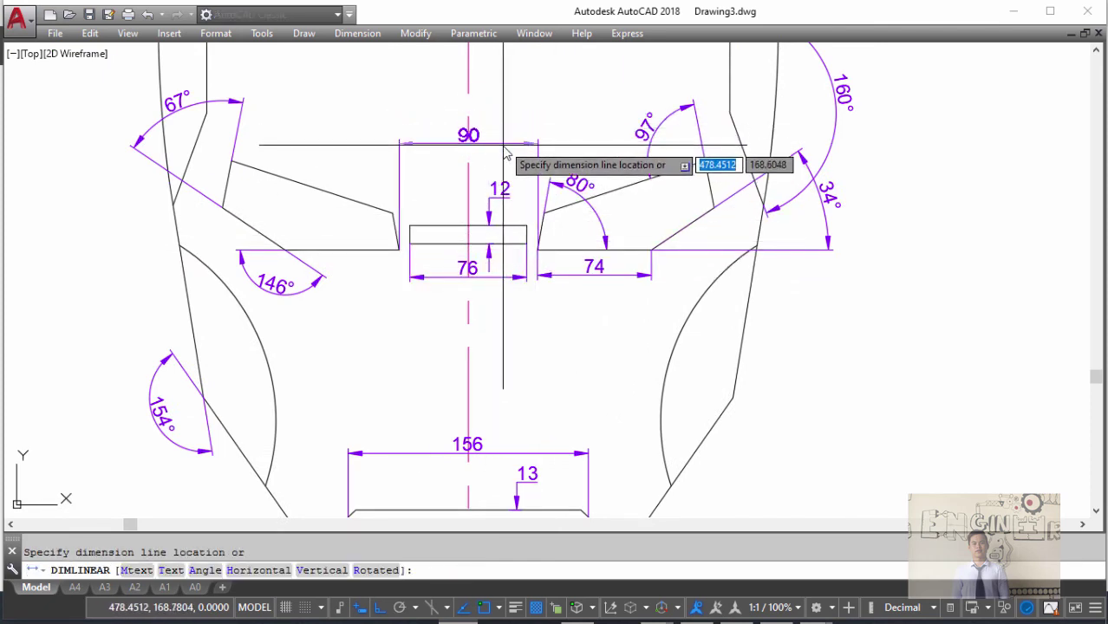
click(503, 132)
- Check the reference image and delete the misplaced 160 height dimension on the left
key(Return)
key(Escape)
scroll(312, 205, down, 2)
middle_drag(311, 205, 477, 134)
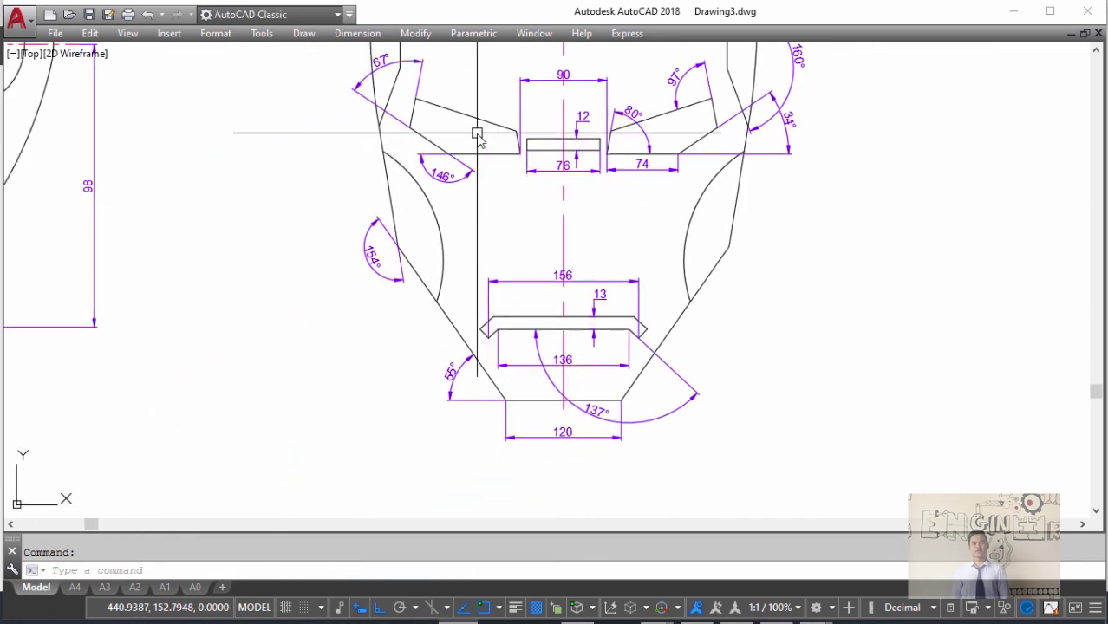
key(Return)
click(505, 399)
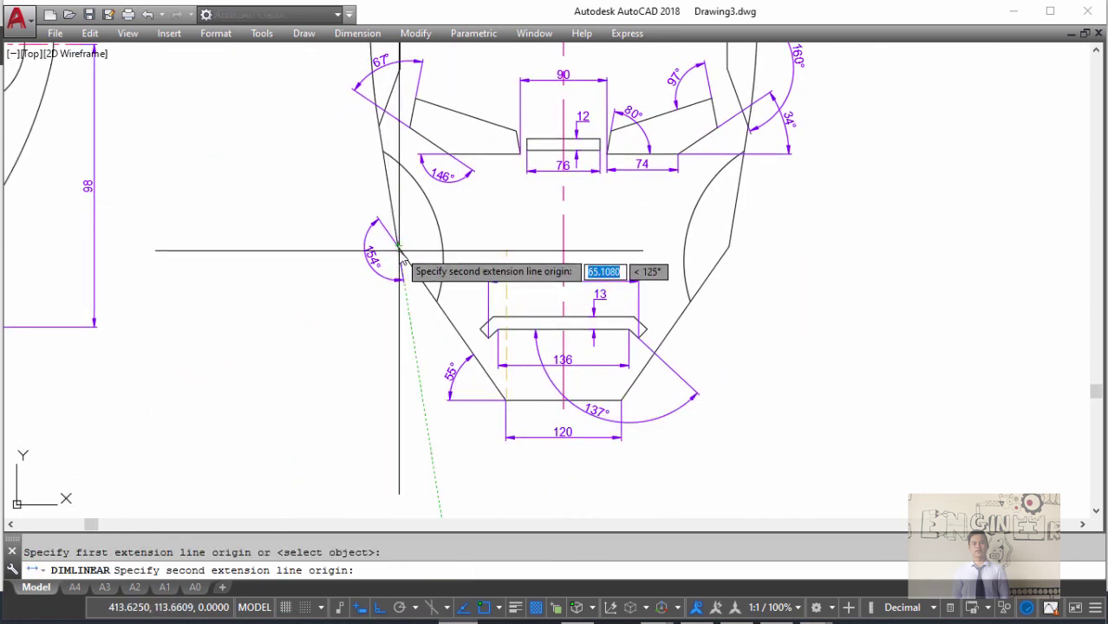
click(398, 246)
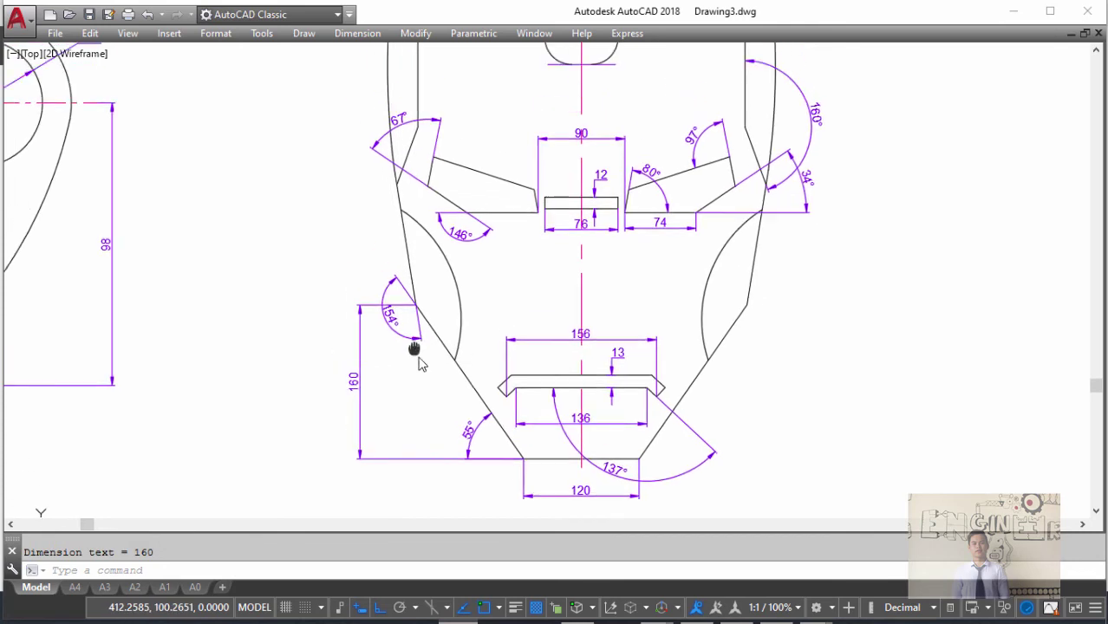
middle_drag(416, 345, 483, 314)
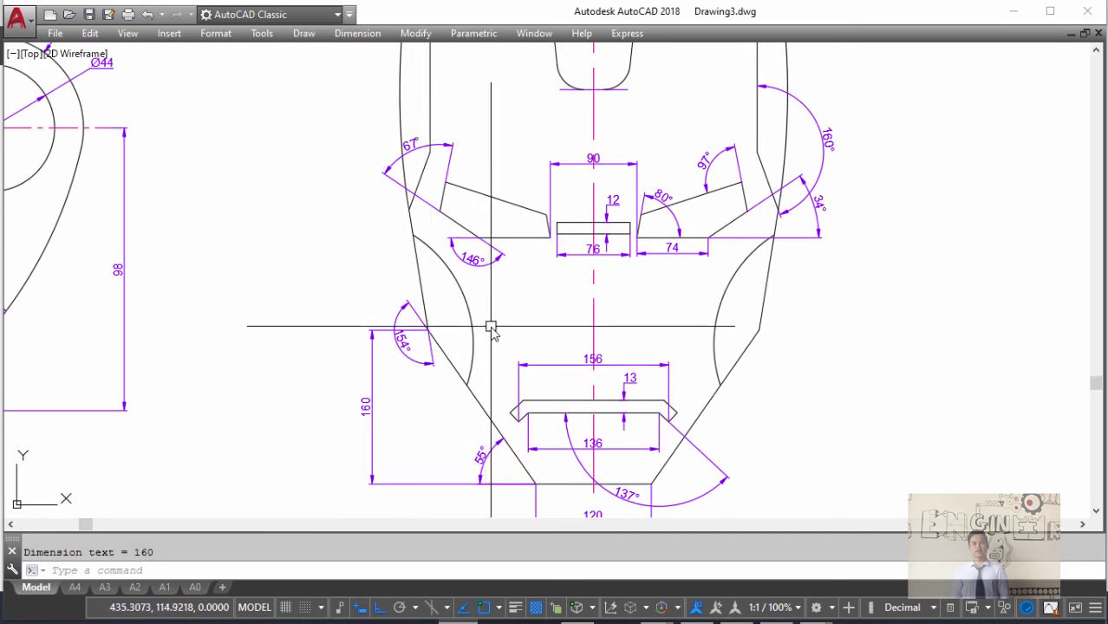
key(alt+Tab)
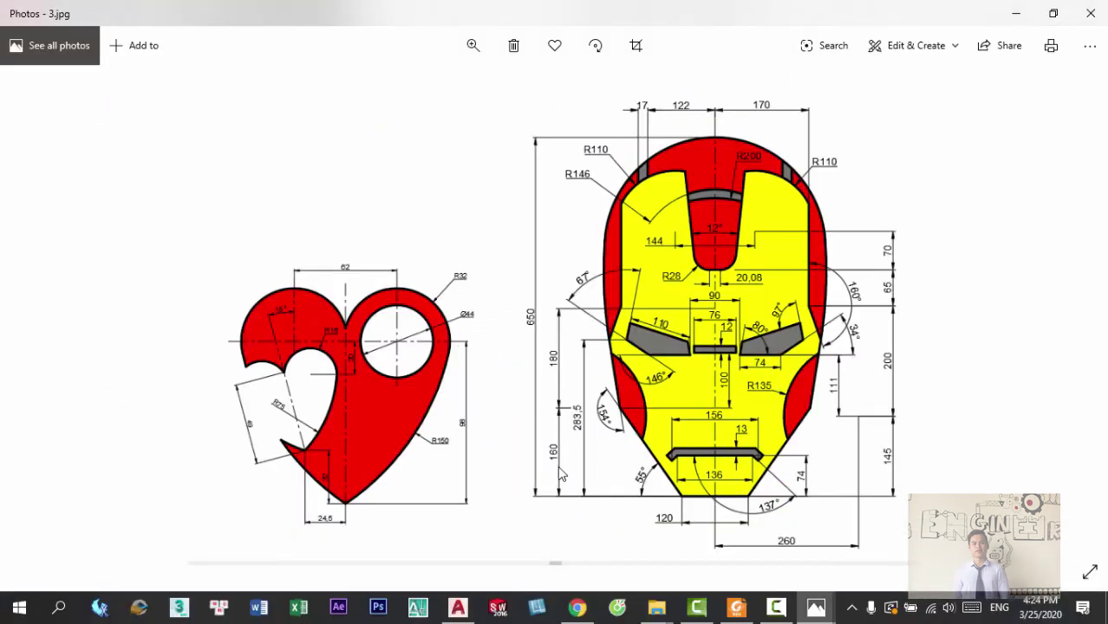
key(alt+Tab)
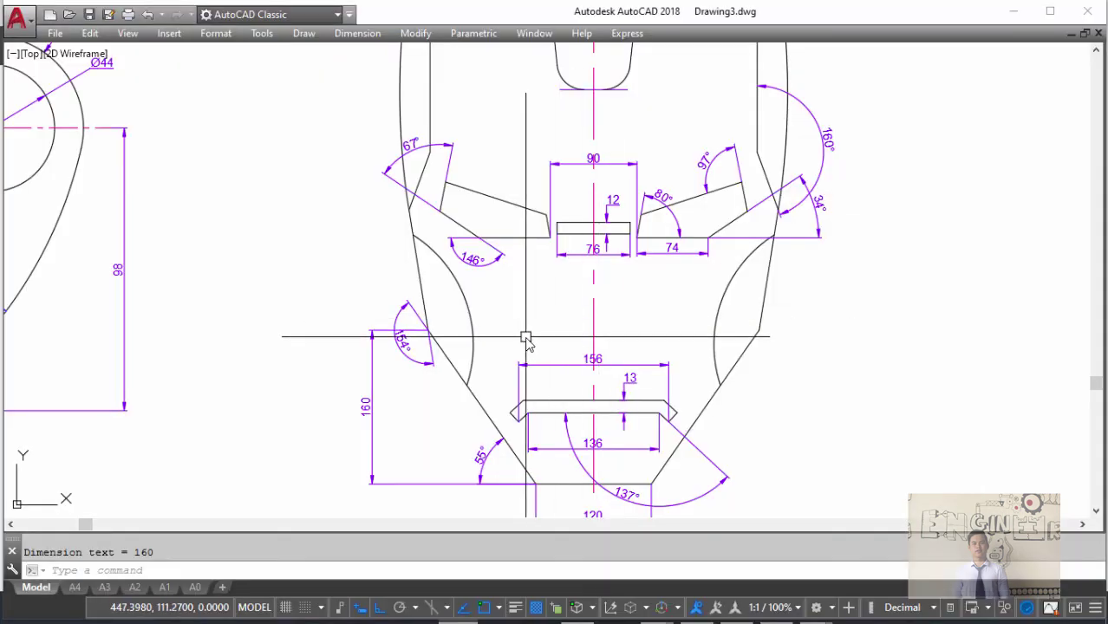
click(346, 379)
key(Delete)
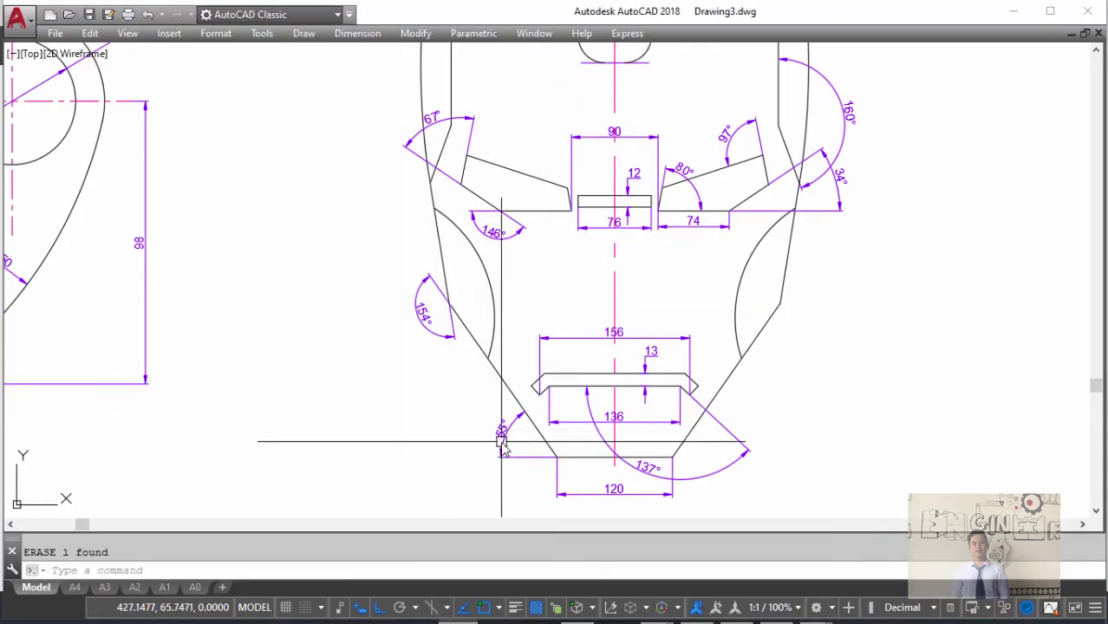
- Redo the 160 height from the chin corner to the cheek, left of the face
middle_drag(453, 291, 490, 279)
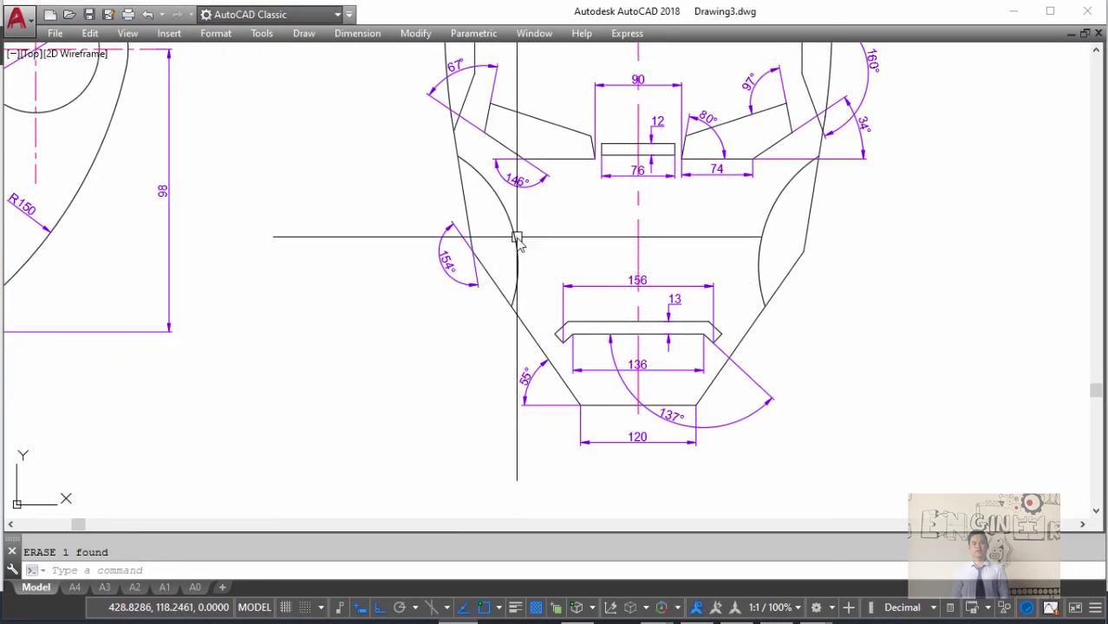
middle_drag(518, 237, 521, 271)
text(dli)
key(Return)
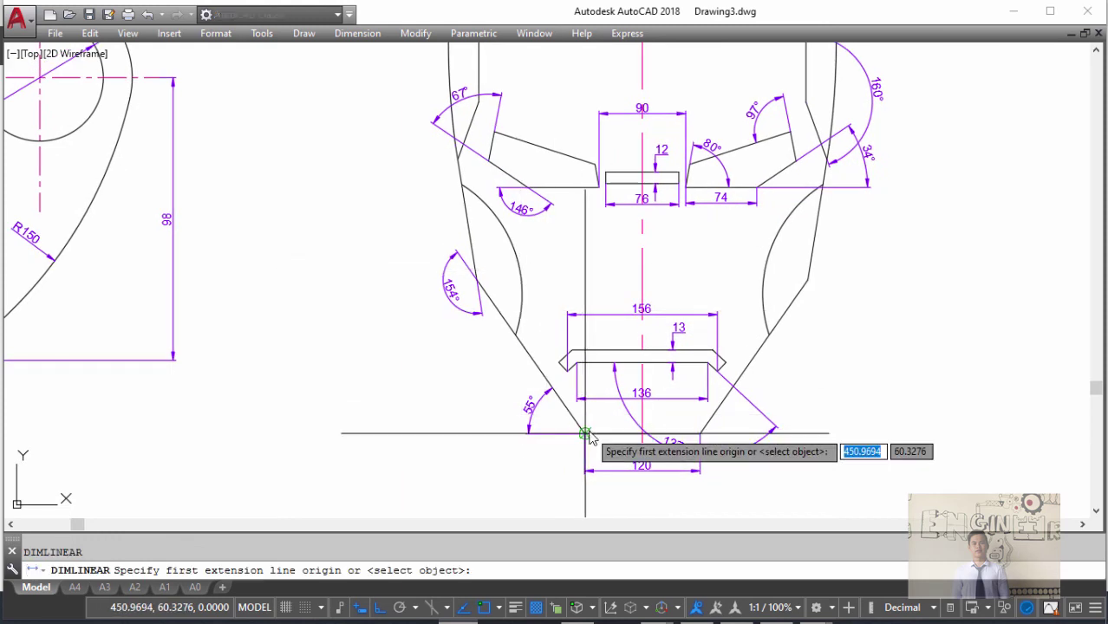
click(584, 433)
click(475, 279)
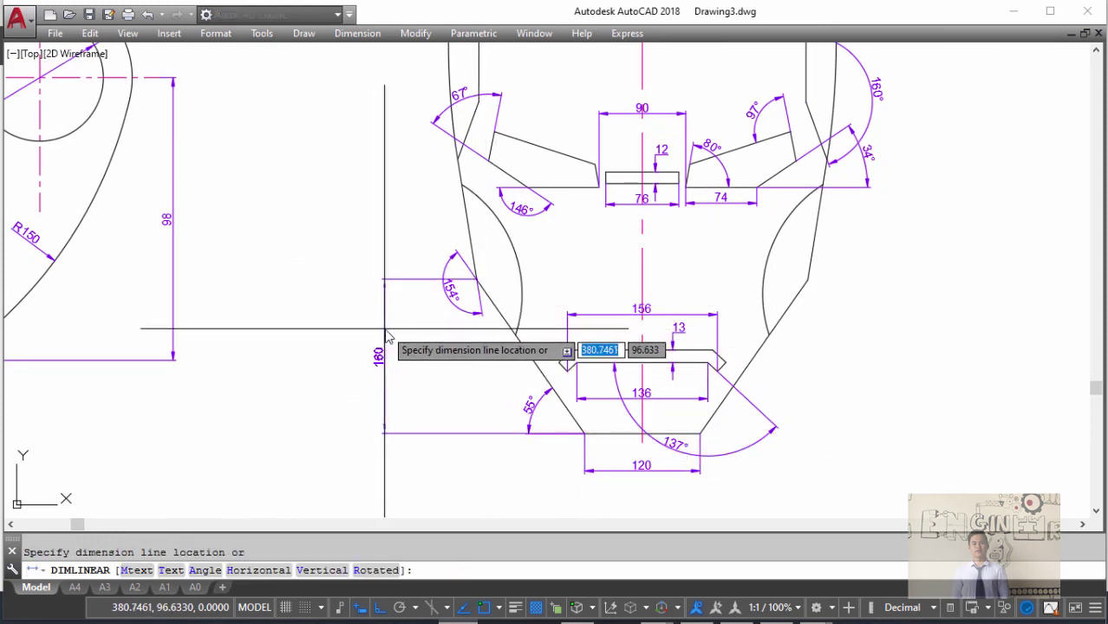
click(390, 333)
- Begin continuing from the 160, cancelling an accidental grip edit on the 90 dimension
key(Return)
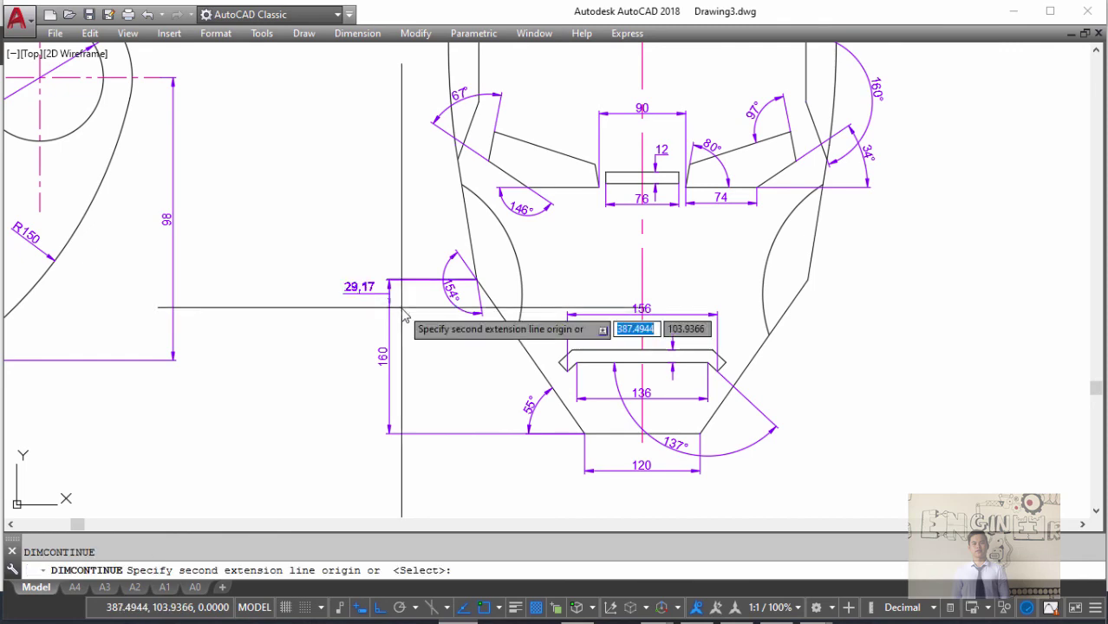
scroll(614, 95, down, 1)
scroll(584, 142, down, 1)
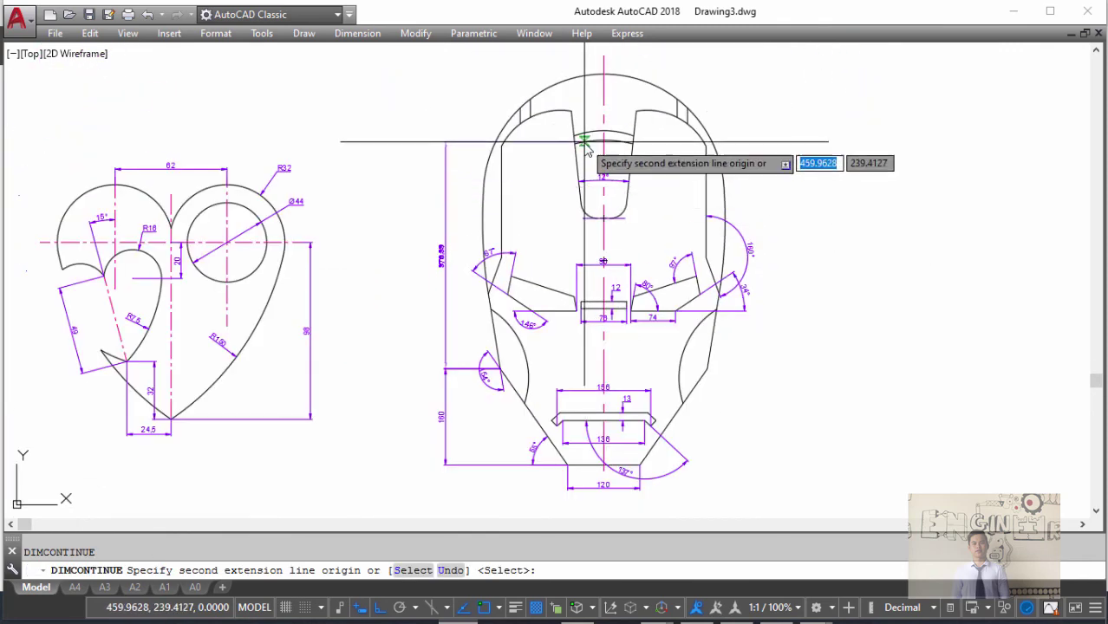
scroll(600, 255, up, 3)
scroll(602, 234, up, 4)
key(Escape)
click(606, 251)
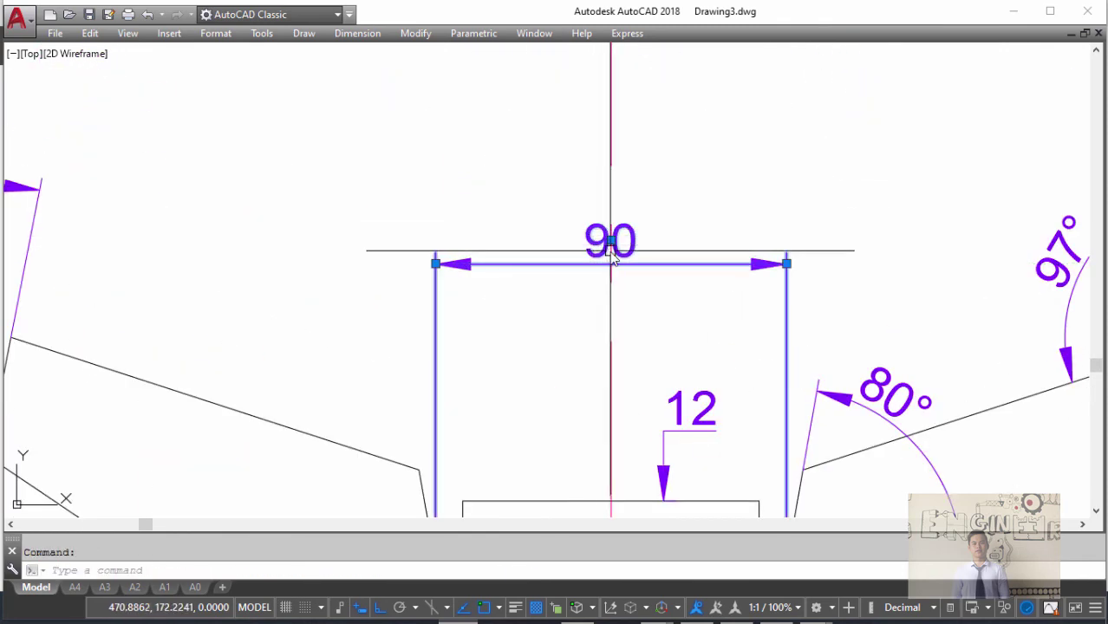
click(606, 260)
key(Escape)
- Place the continued 180 height above the 160 and compare with the reference image
scroll(593, 305, down, 3)
scroll(593, 305, down, 2)
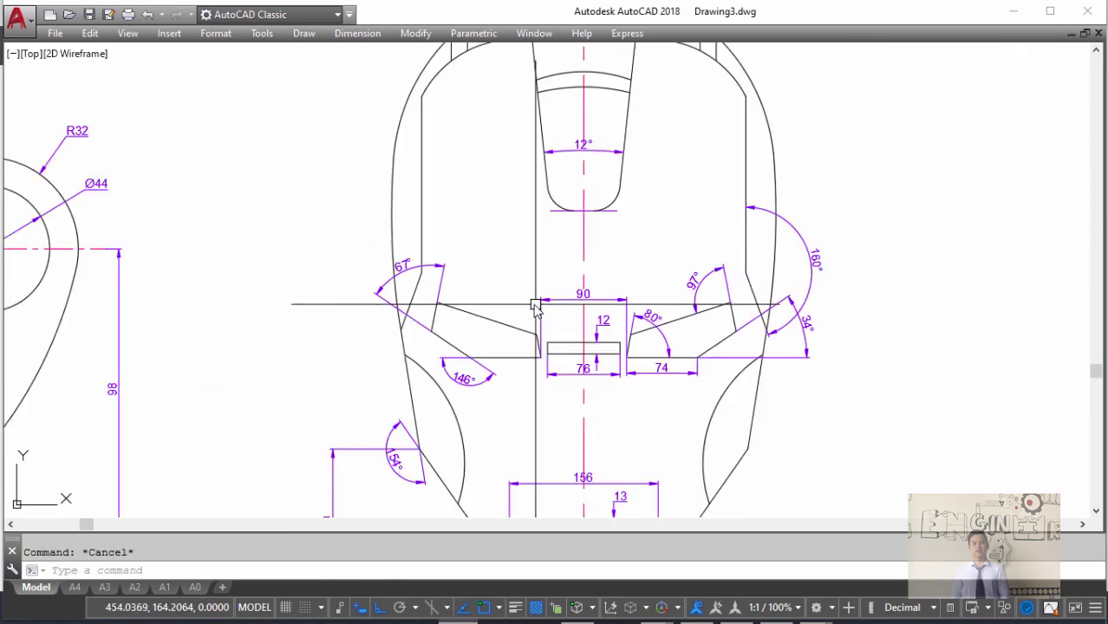
text(DCO)
key(Return)
scroll(563, 260, down, 3)
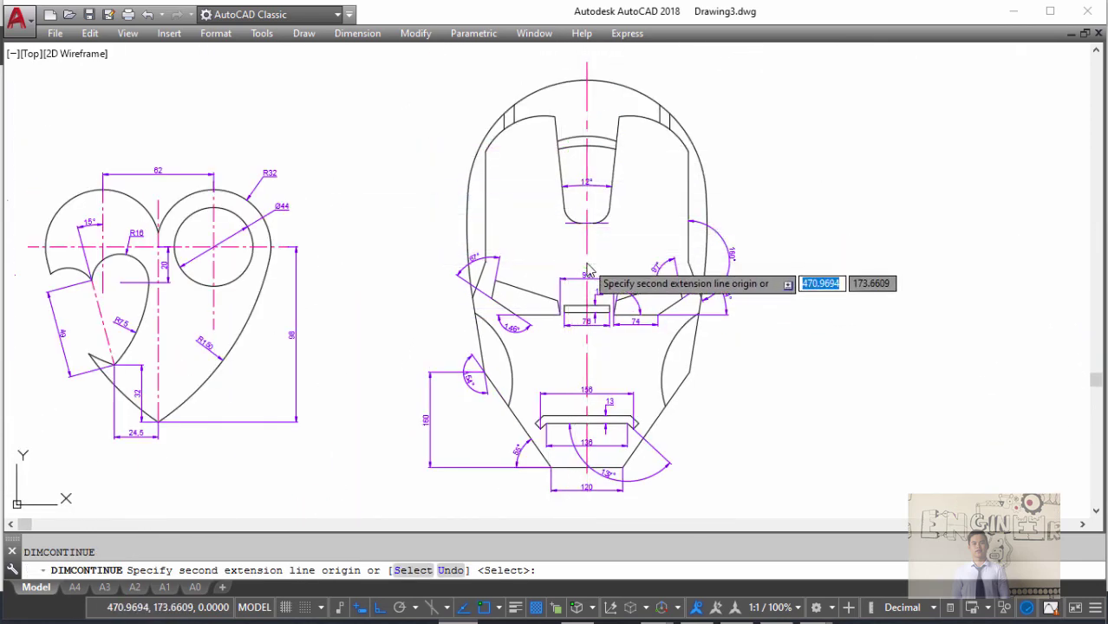
click(587, 269)
key(Return)
key(Escape)
middle_drag(511, 294, 551, 258)
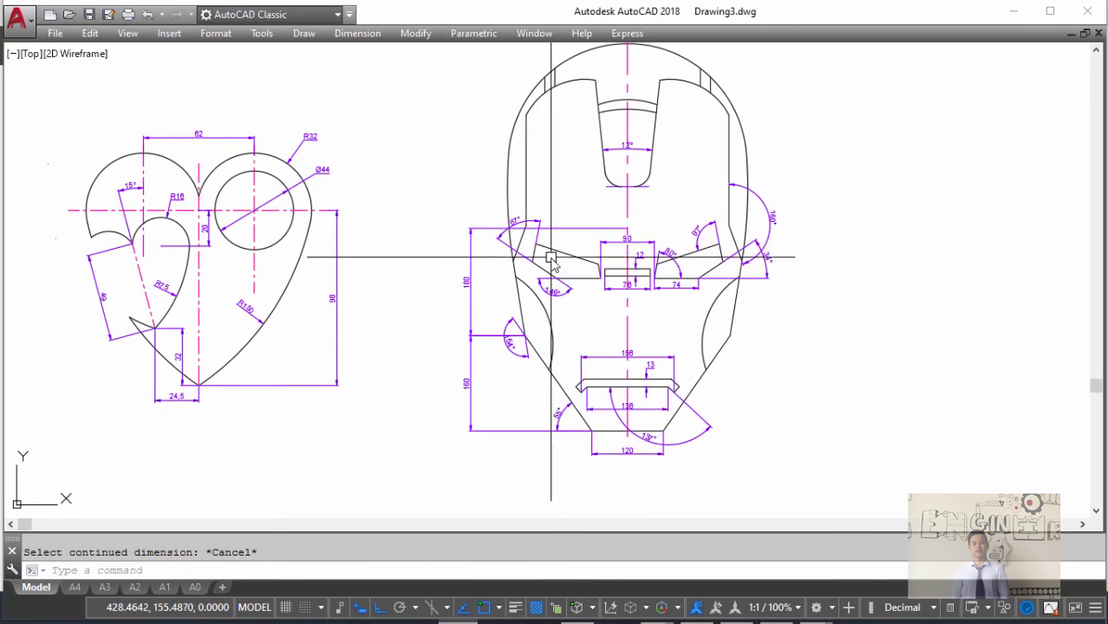
key(alt+Tab)
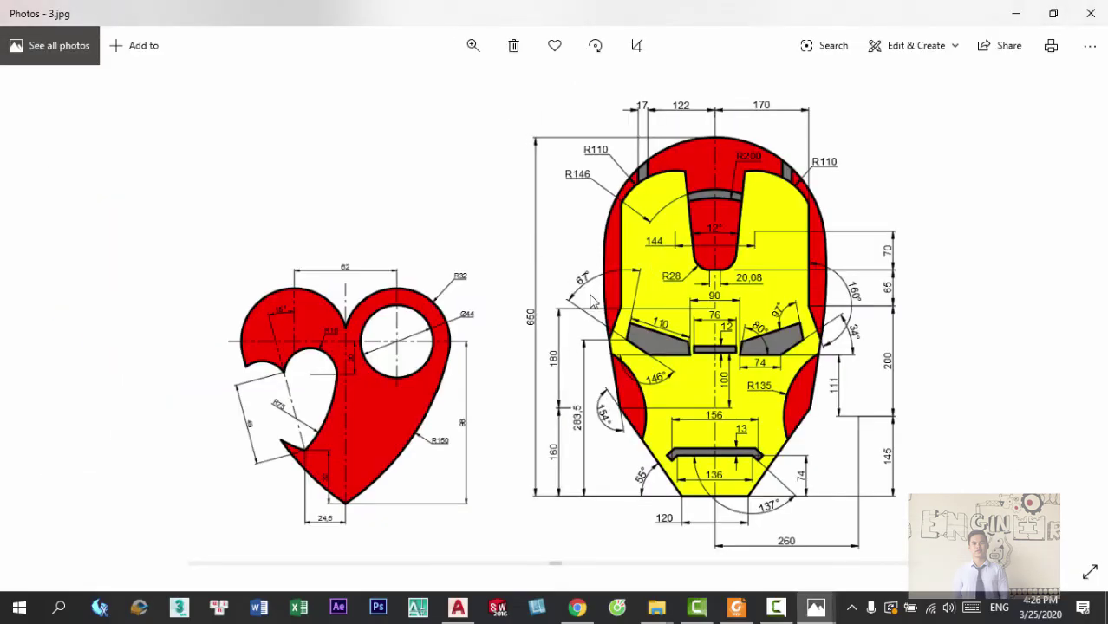
click(458, 606)
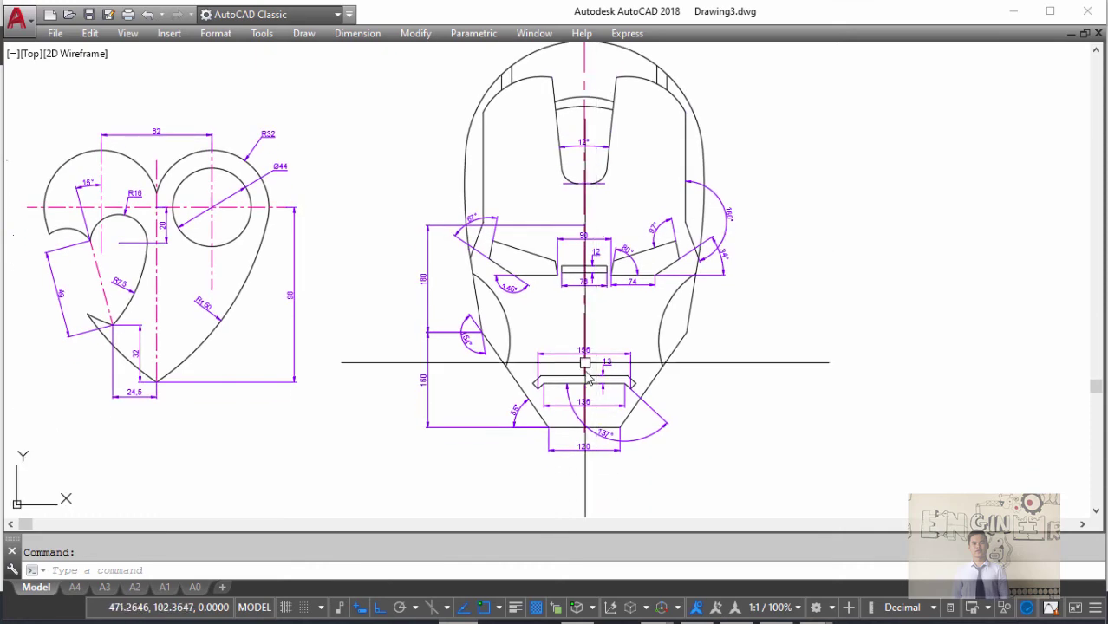
- Label the right cheek arc with an R135 radius dimension instead of an arc length
scroll(580, 364, up, 3)
scroll(622, 354, down, 3)
text(DAR)
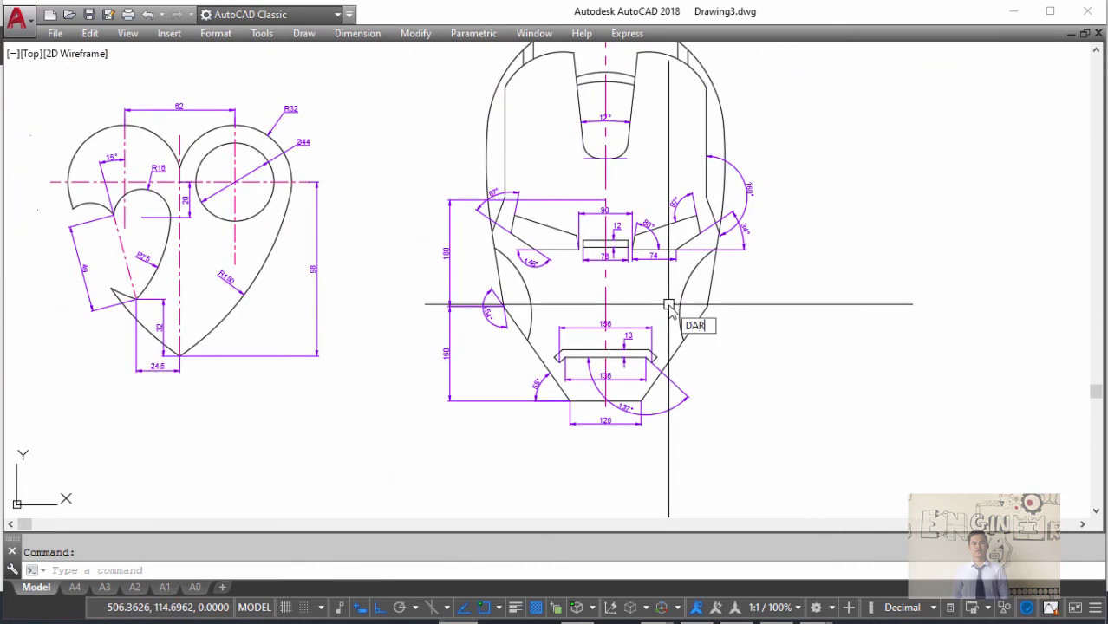
key(Return)
click(670, 305)
scroll(670, 305, up, 3)
scroll(669, 305, up, 1)
key(Escape)
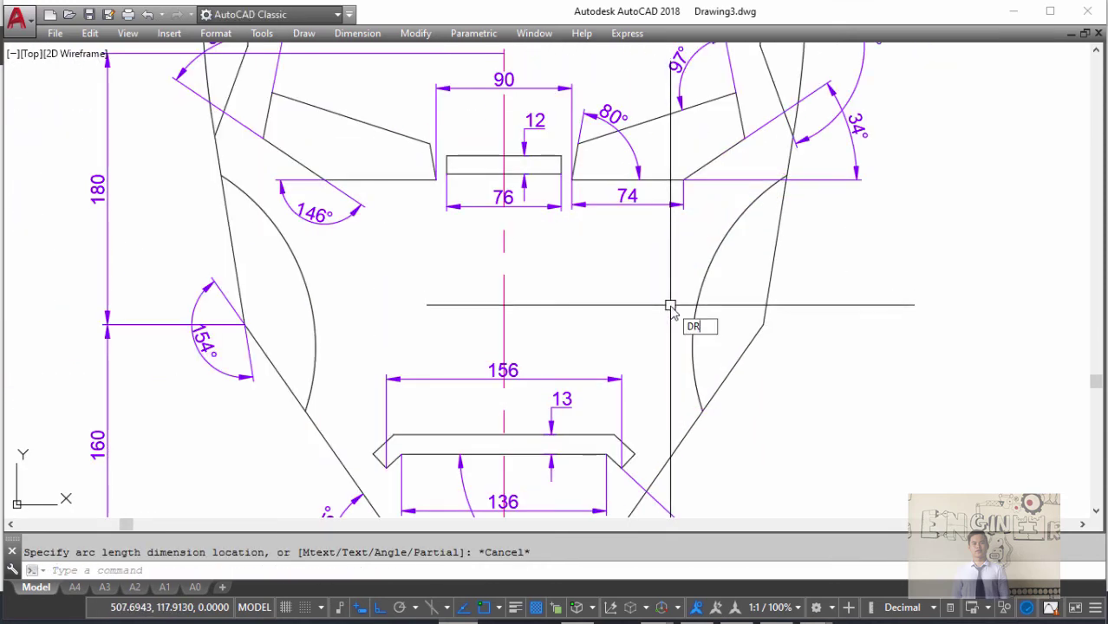
click(694, 305)
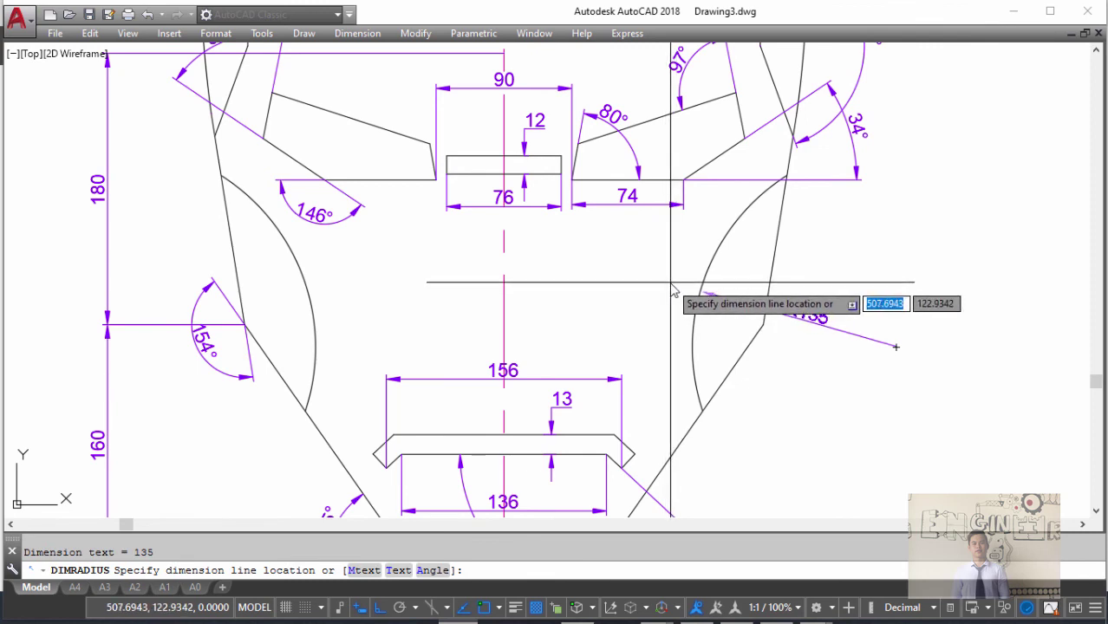
click(686, 285)
text(D)
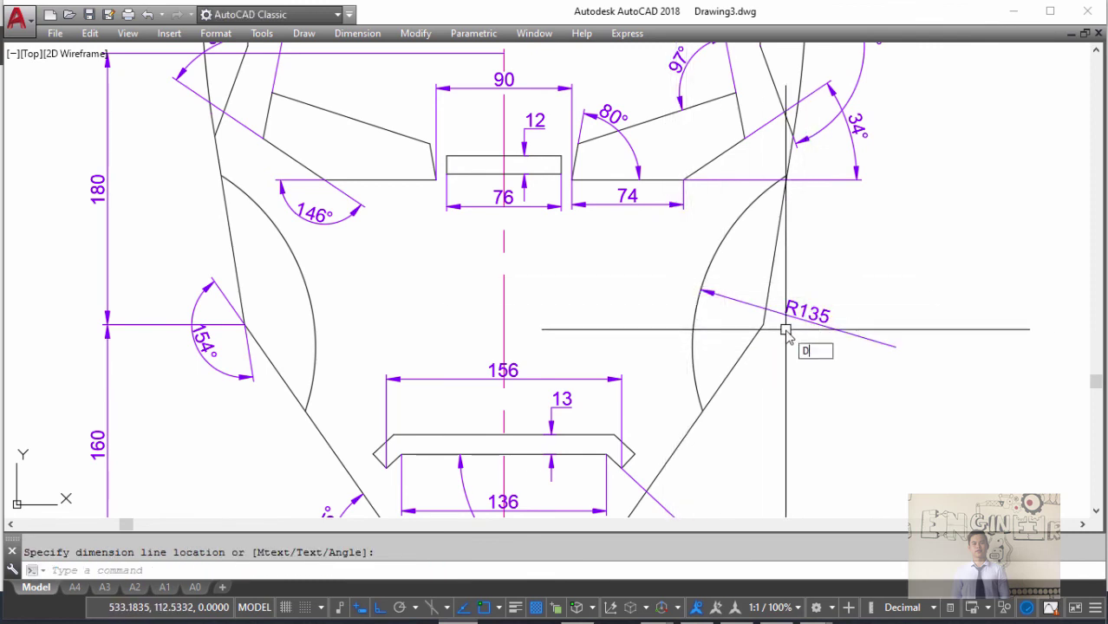
- Change the dimension text fit setting, re-dimension the cheek radius, and check the reference
text(AL)
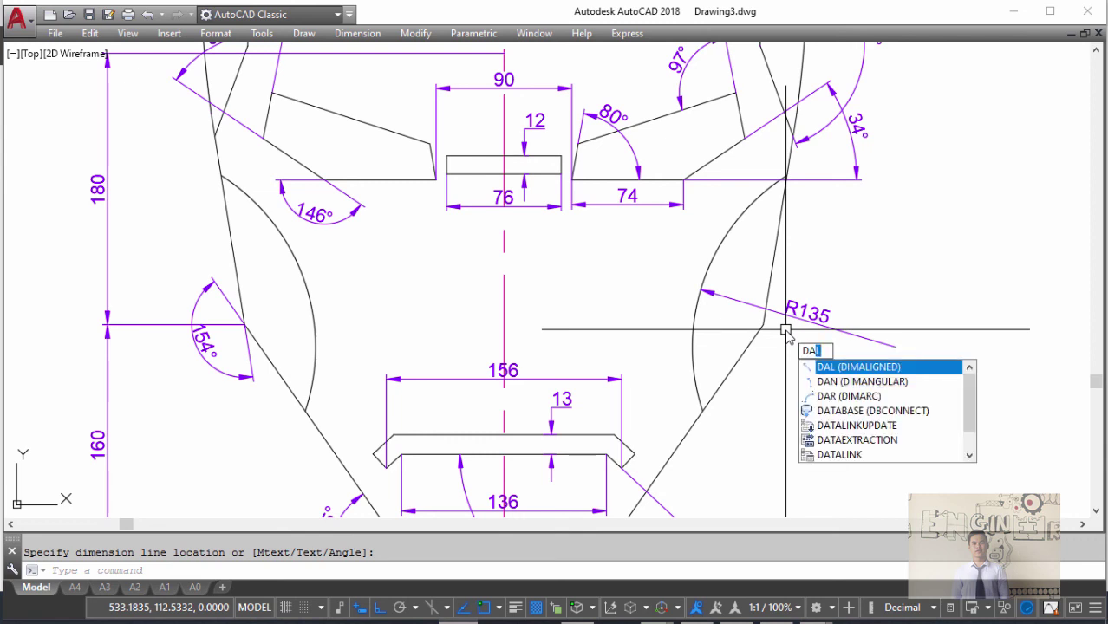
key(Escape)
text(IMALI)
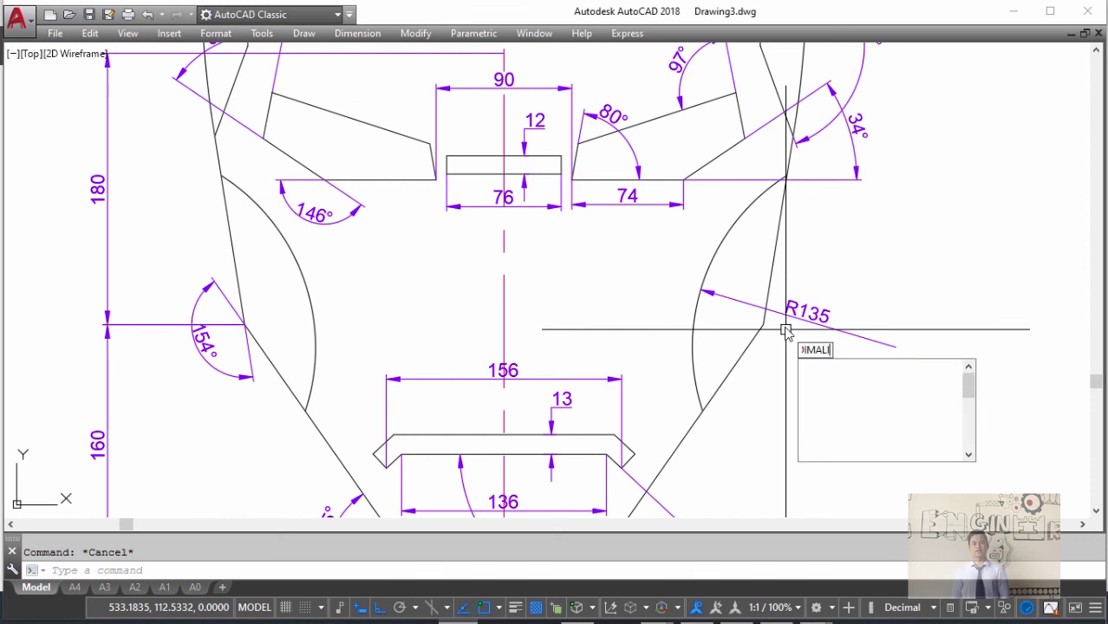
text(TFIT)
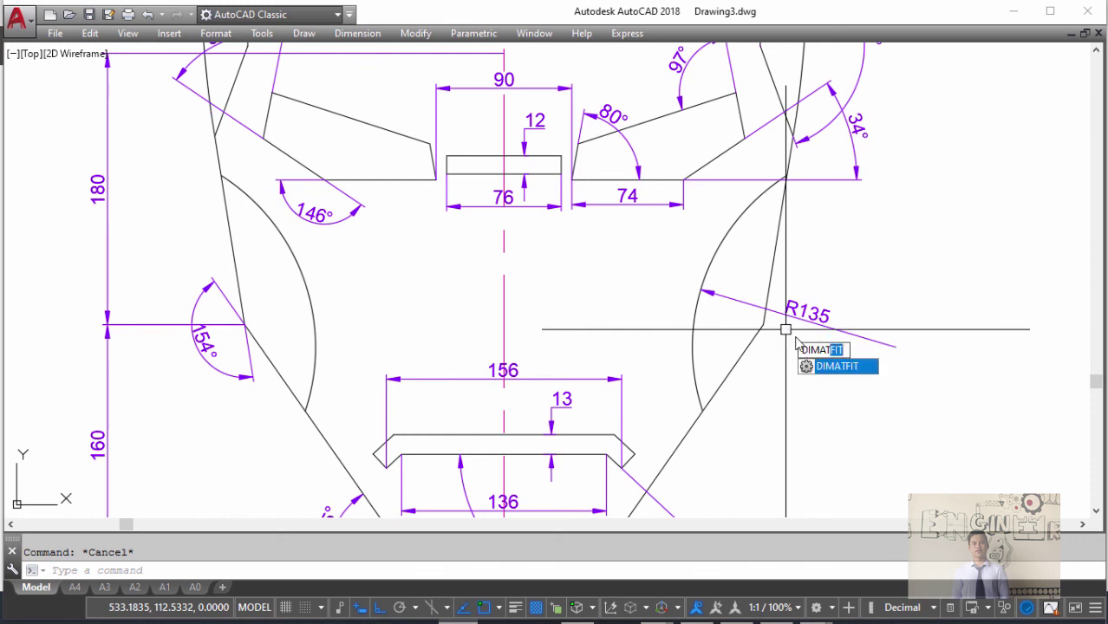
key(Return)
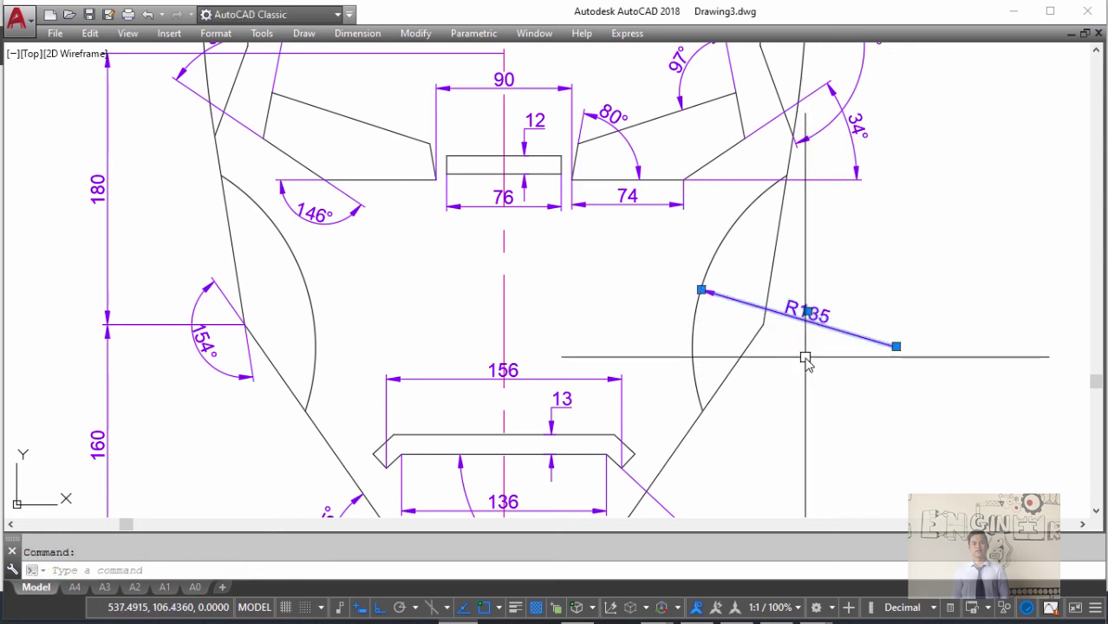
click(704, 278)
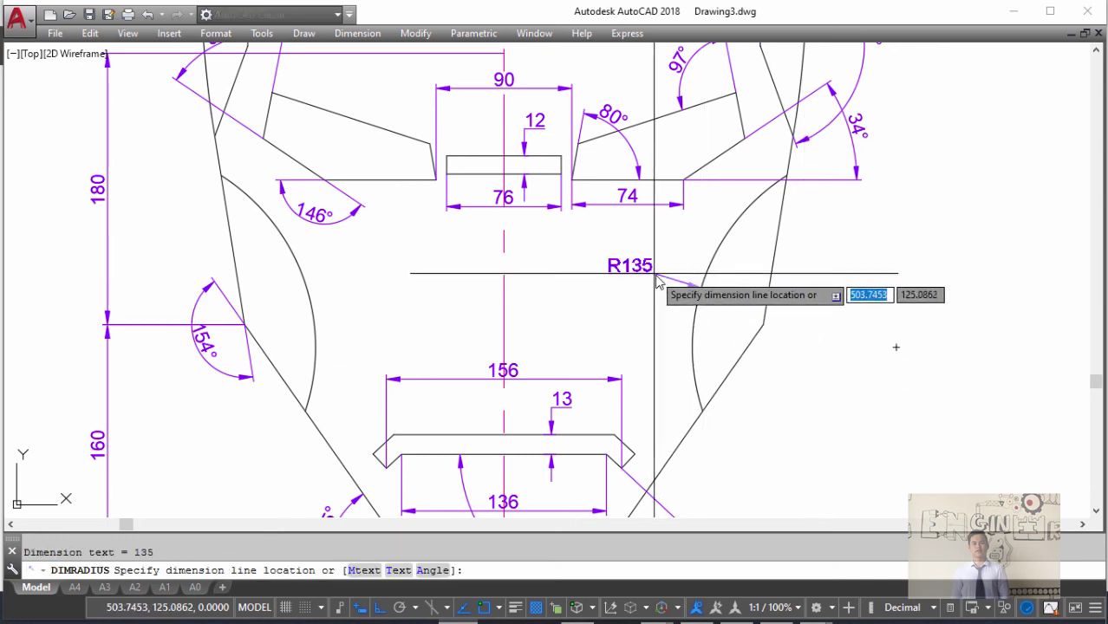
scroll(733, 317, down, 2)
scroll(626, 305, down, 1)
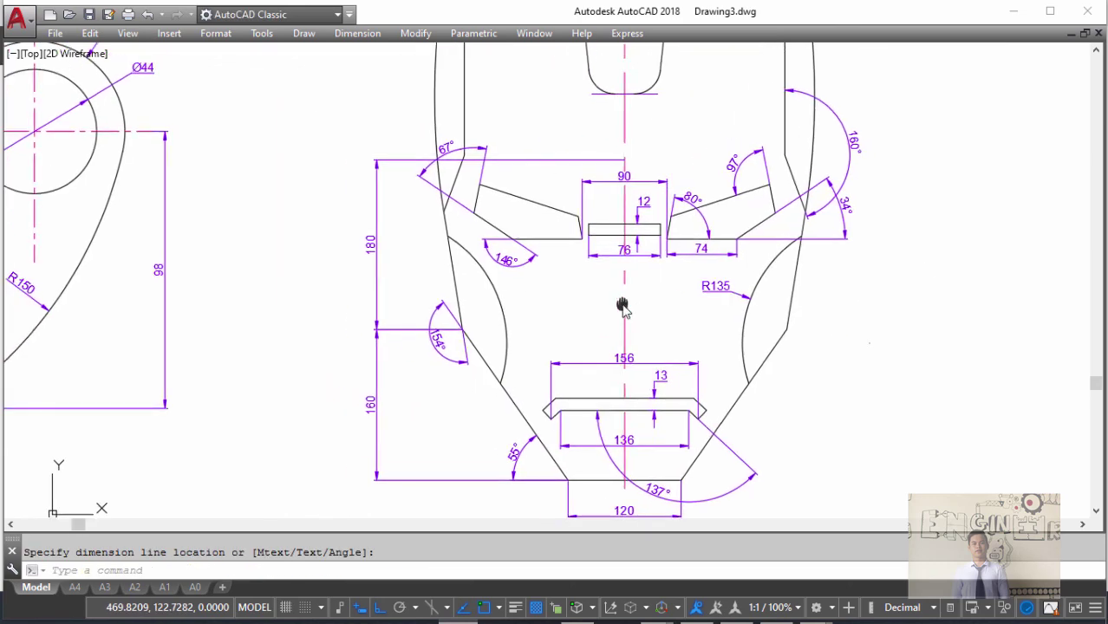
key(alt+Tab)
key(alt+Tab)
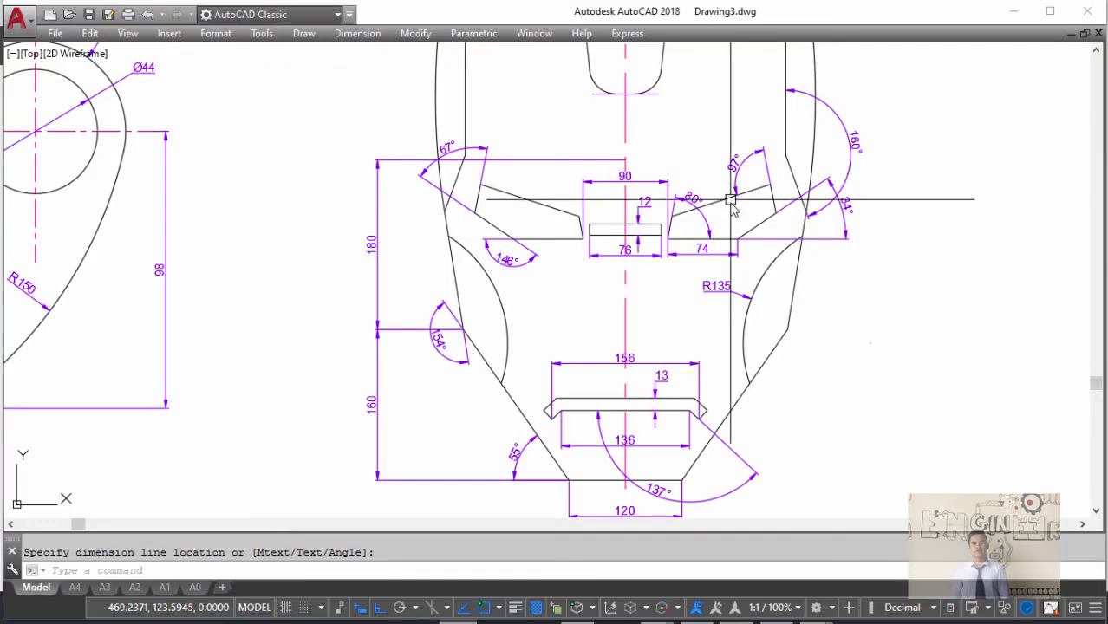
scroll(722, 159, down, 3)
middle_drag(722, 158, 638, 247)
scroll(641, 272, up, 4)
- Add the R146 upper-left and R200 visor radius dimensions, moving R200 onto the top arc
key(Return)
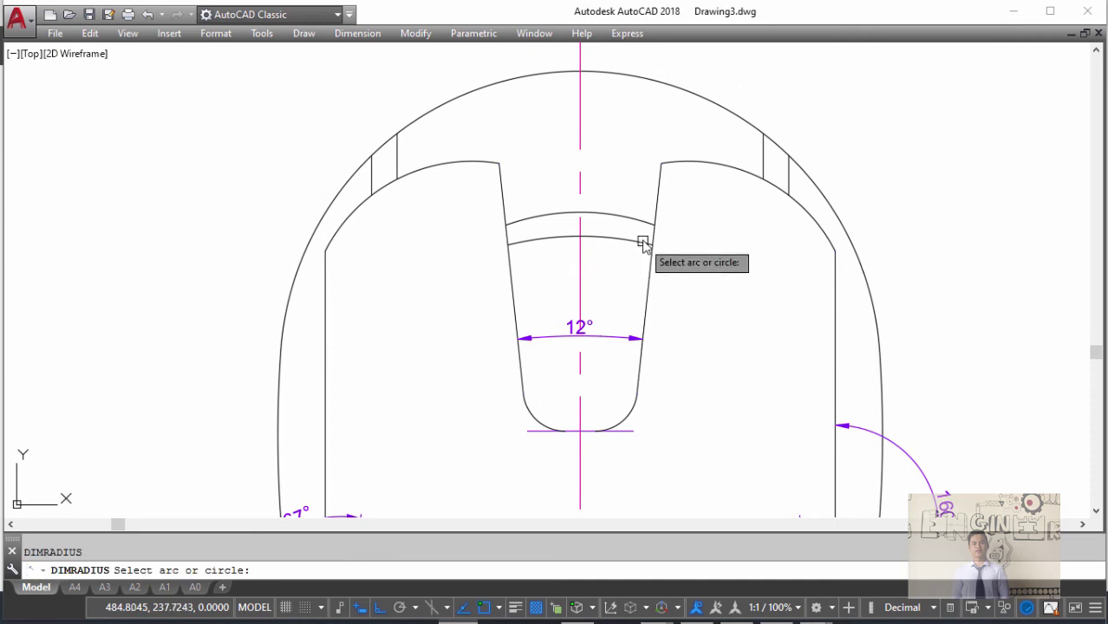
click(637, 219)
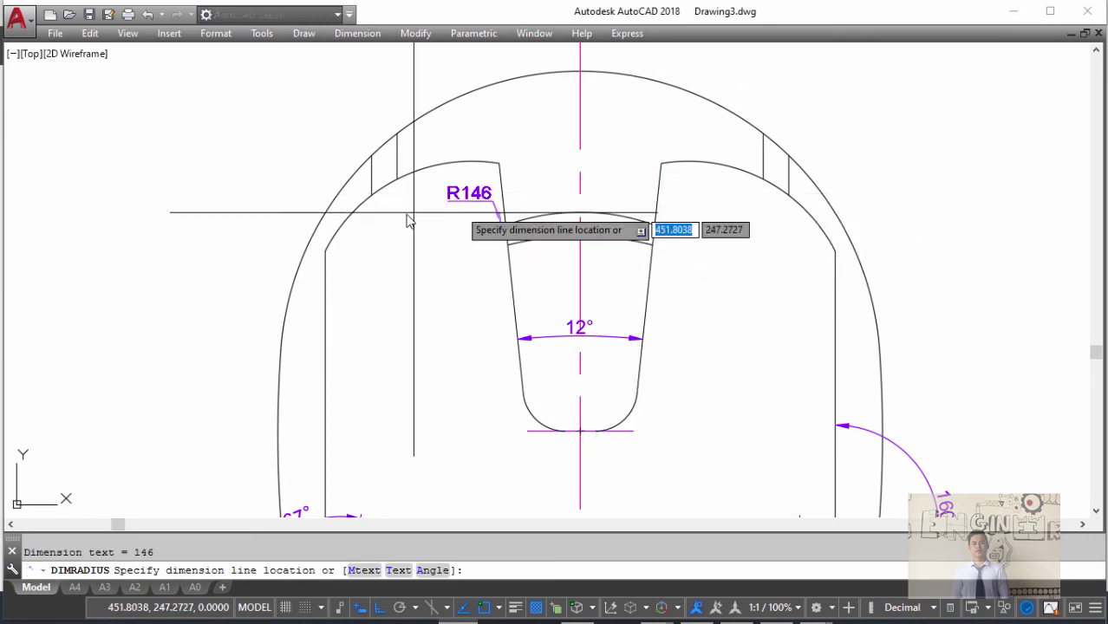
click(299, 180)
key(Return)
click(561, 237)
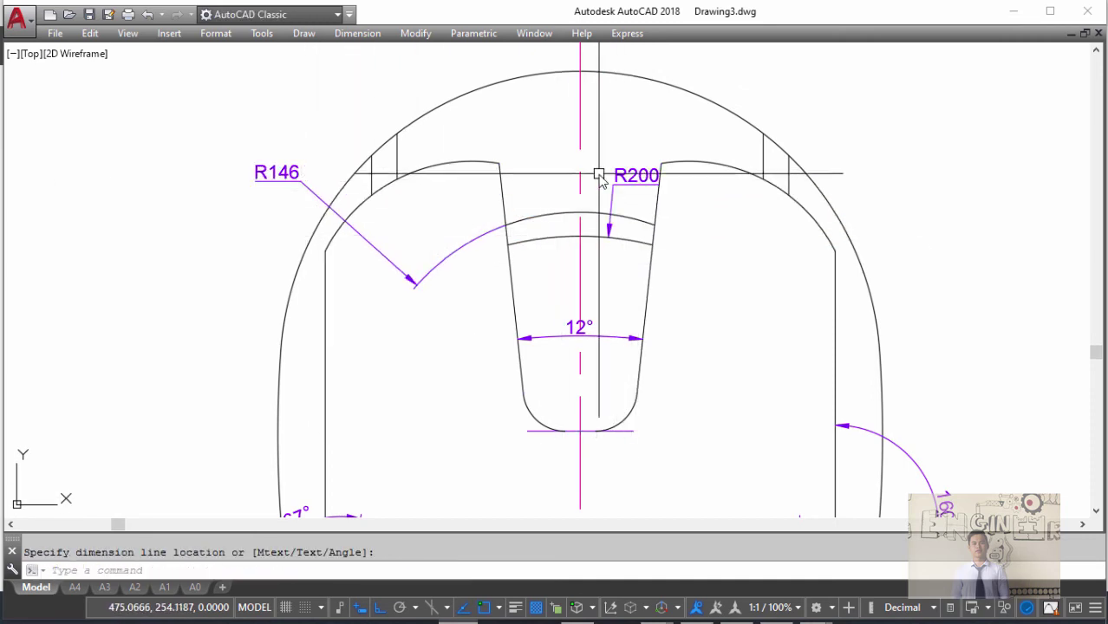
scroll(656, 84, down, 5)
scroll(624, 159, up, 2)
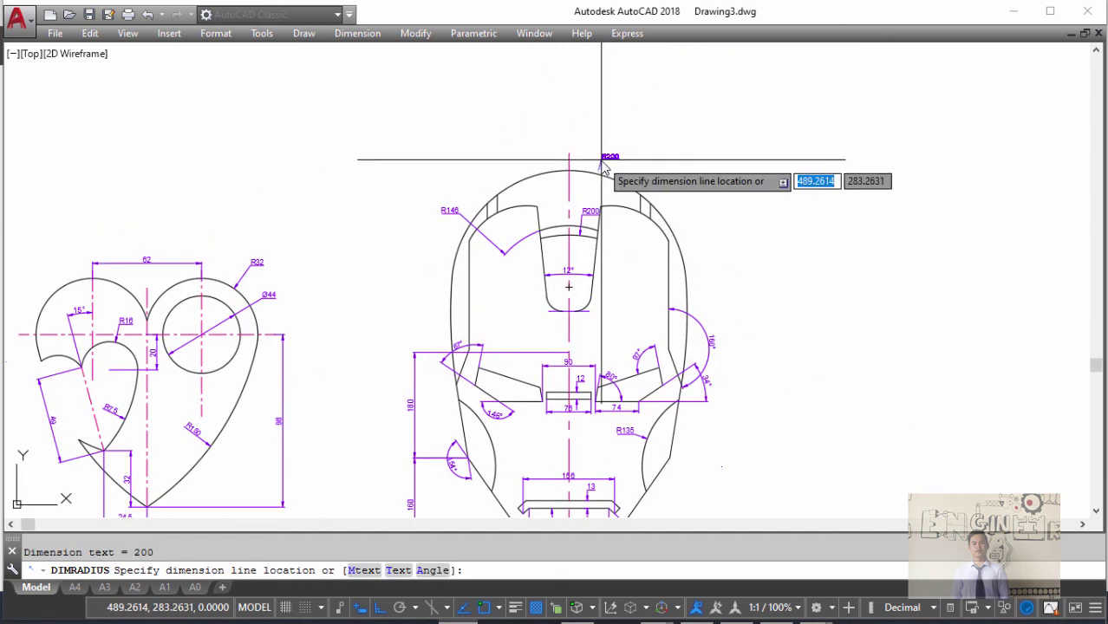
scroll(590, 197, up, 3)
click(590, 183)
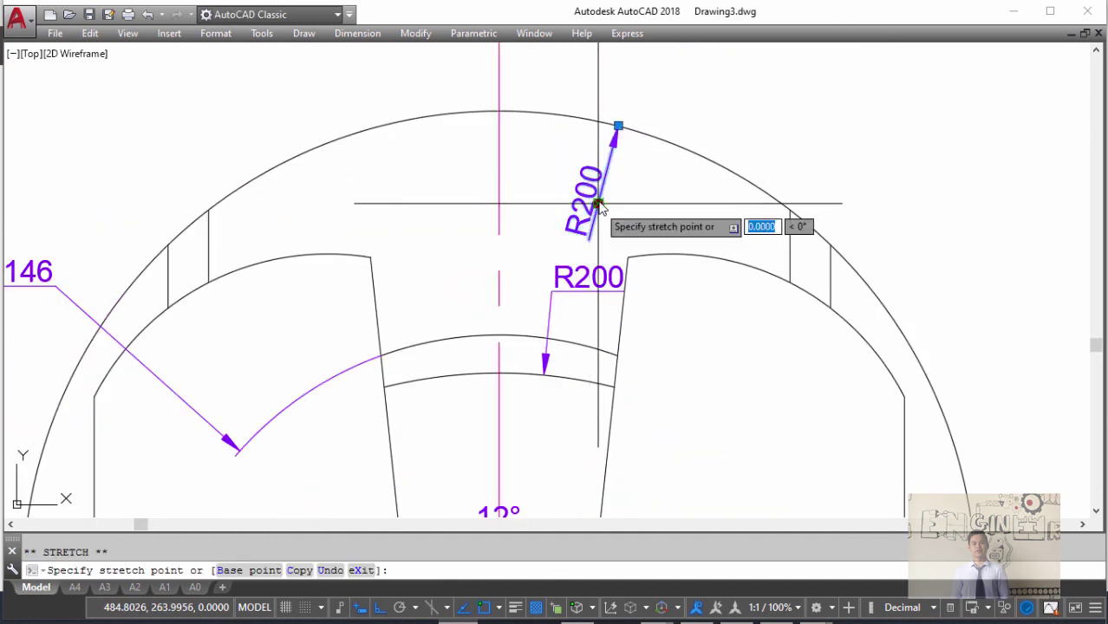
click(615, 124)
key(Escape)
- Compare the drawing against the coloured Iron Man reference image
scroll(667, 168, down, 3)
scroll(640, 195, down, 2)
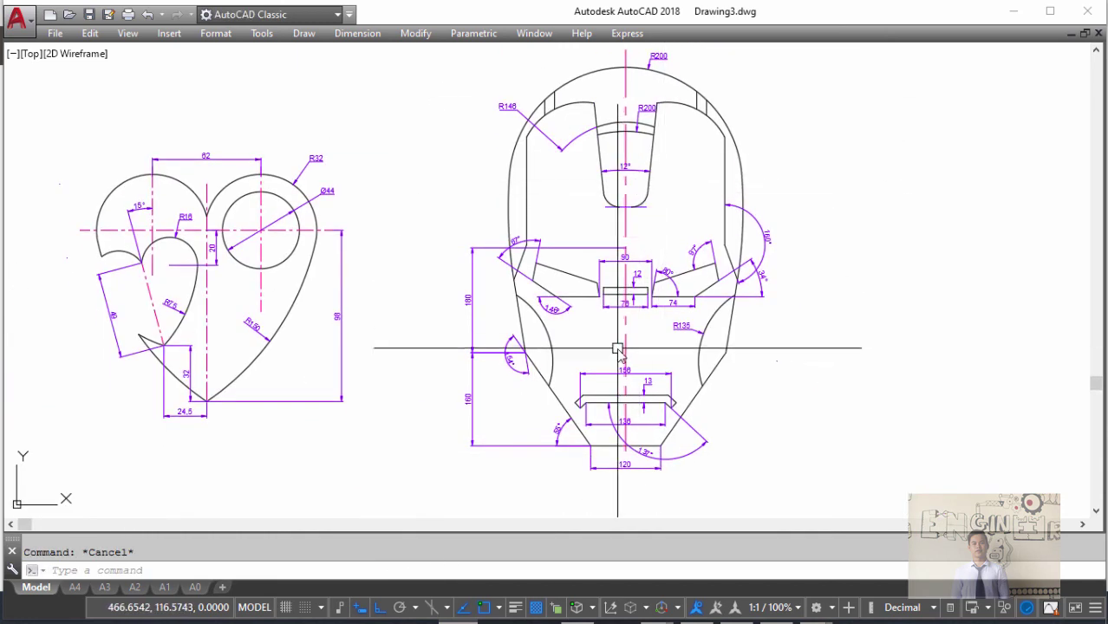
key(alt+Tab)
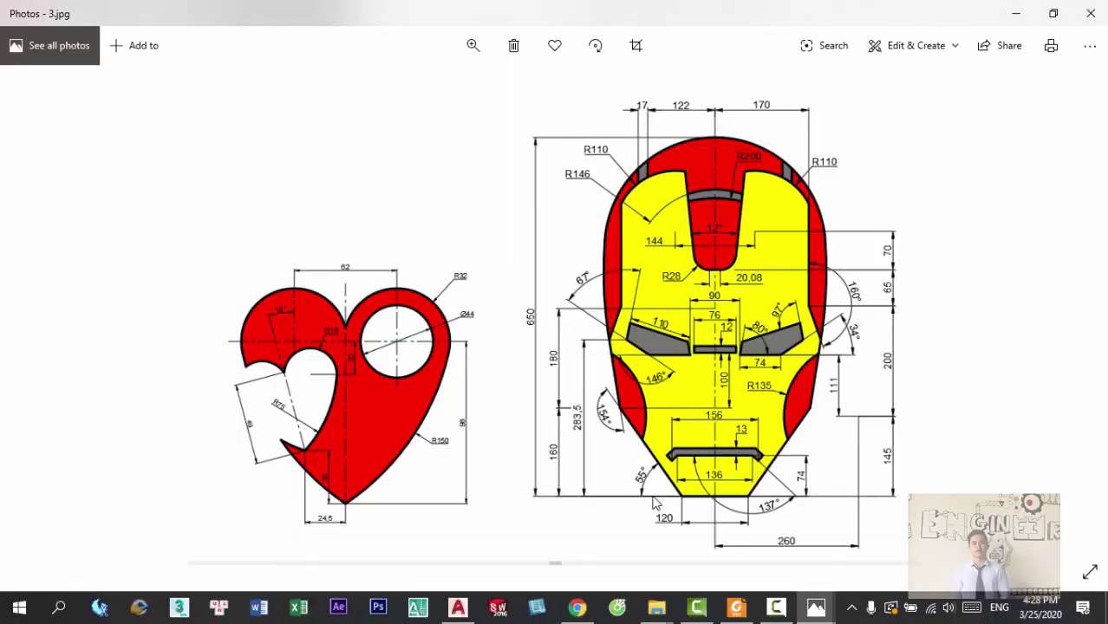
key(alt+Tab)
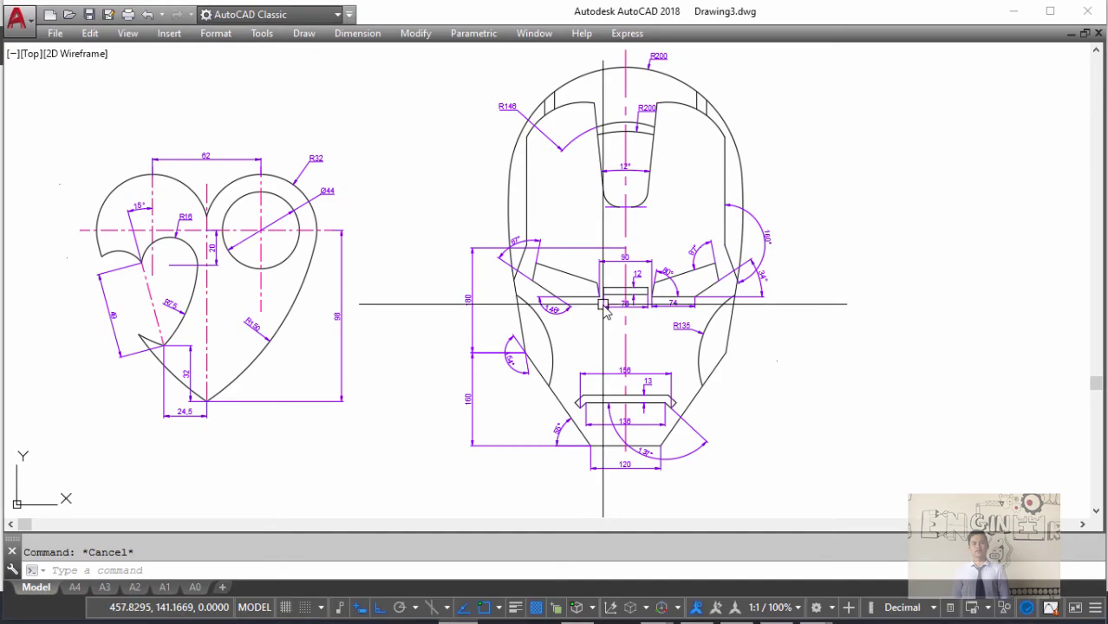
key(alt+Tab)
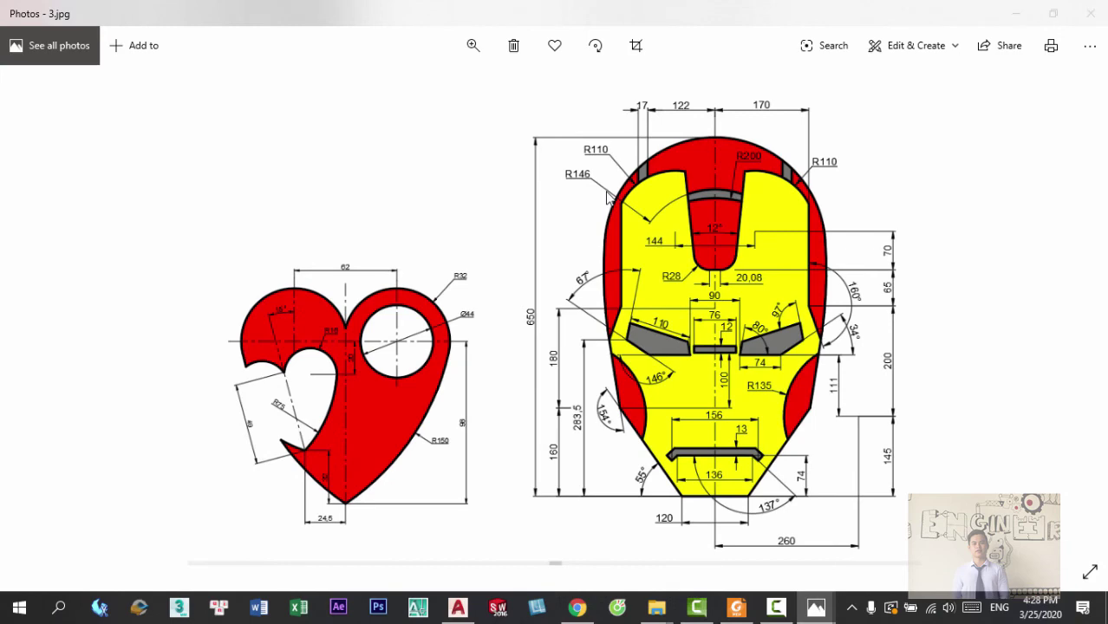
key(alt+Tab)
- Add an R110 radius dimension above the upper-left arc
middle_drag(539, 130, 542, 160)
text(a)
key(Return)
scroll(541, 159, up, 5)
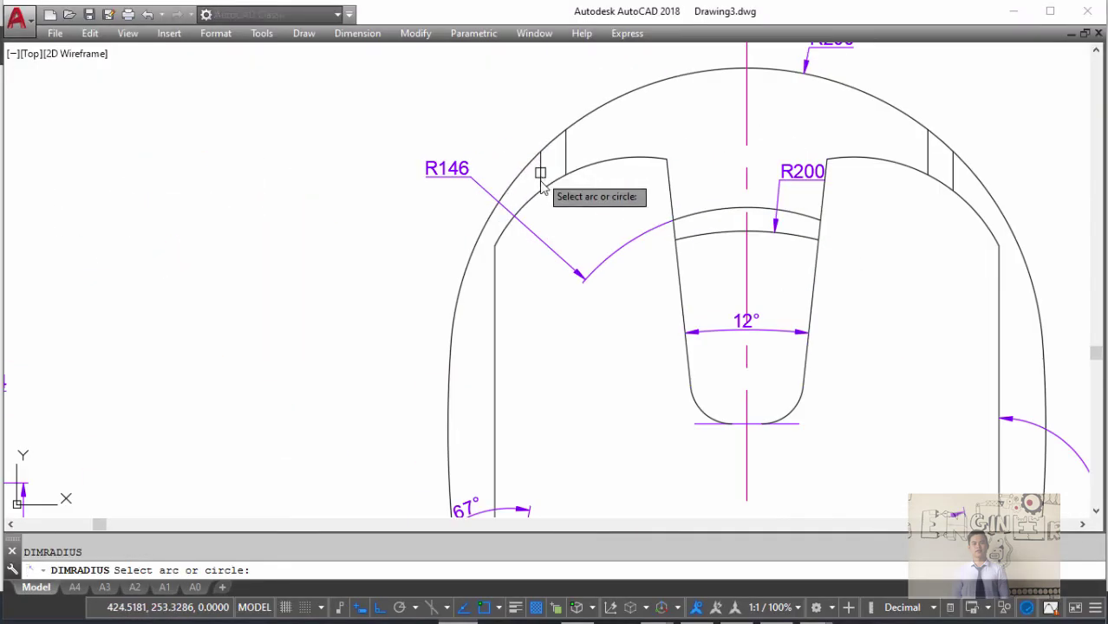
click(542, 173)
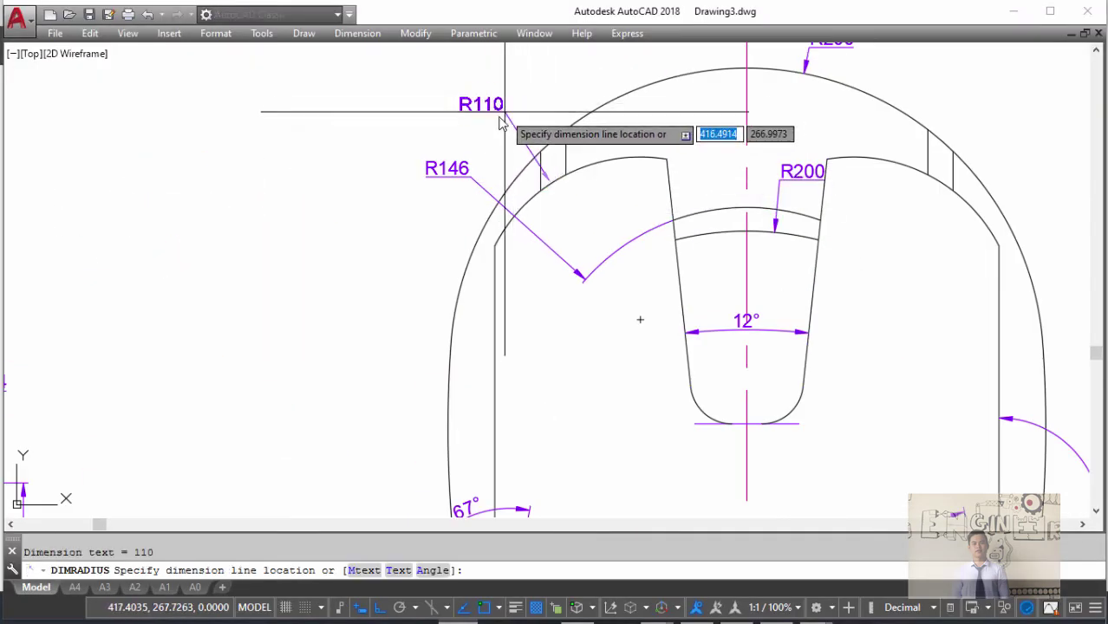
click(494, 145)
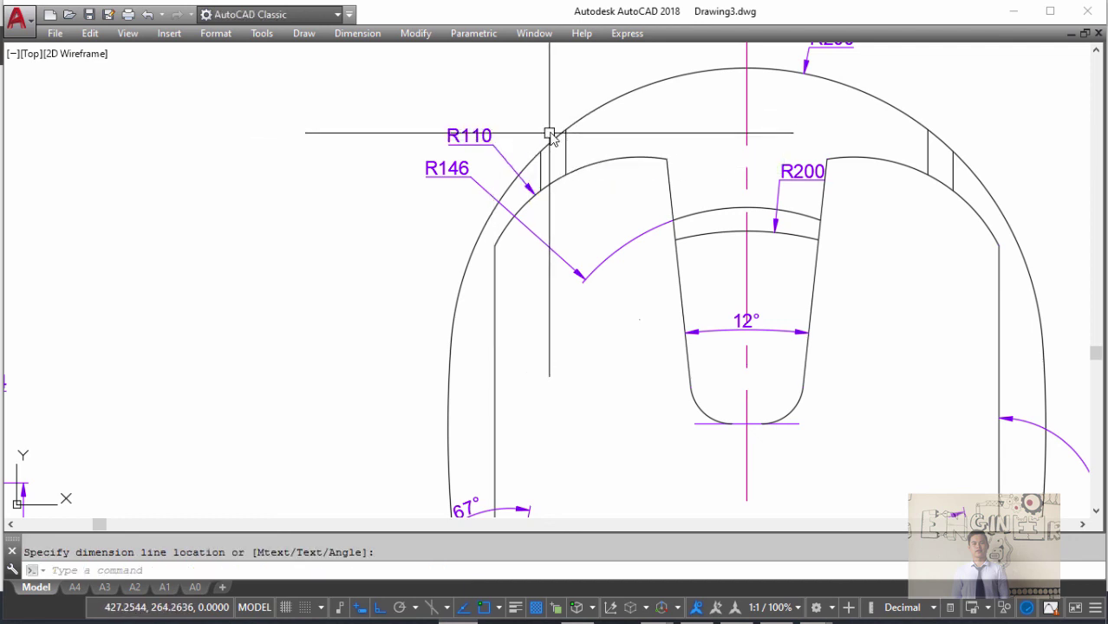
scroll(577, 184, down, 1)
scroll(580, 180, down, 1)
- Add the 170 dimension from the helmet's top centre to its right edge
text(Dli)
key(Return)
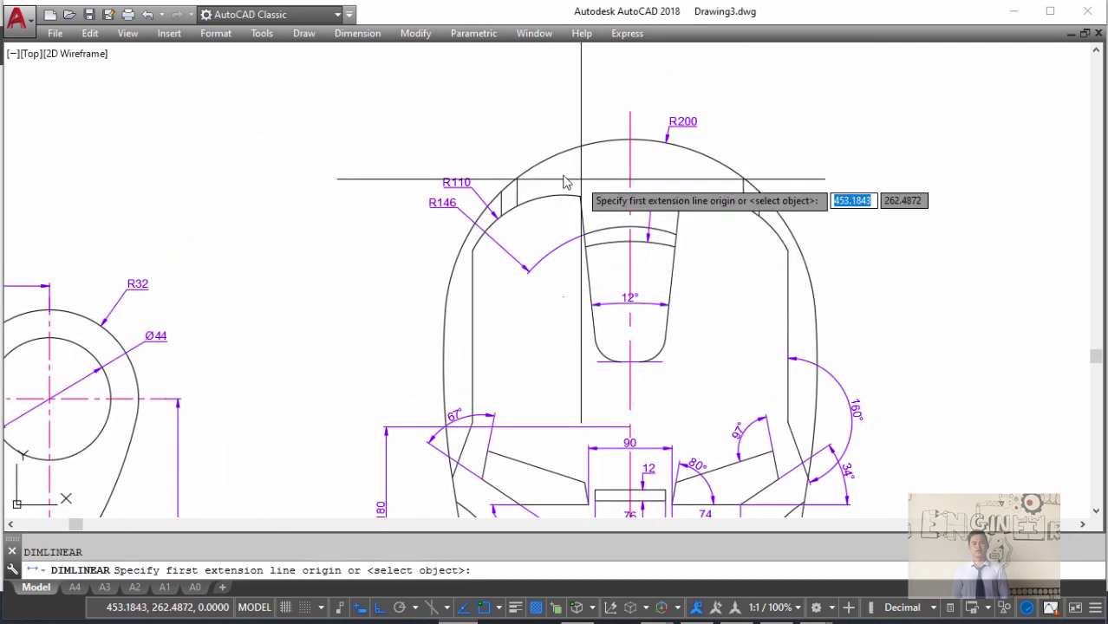
click(516, 179)
click(742, 180)
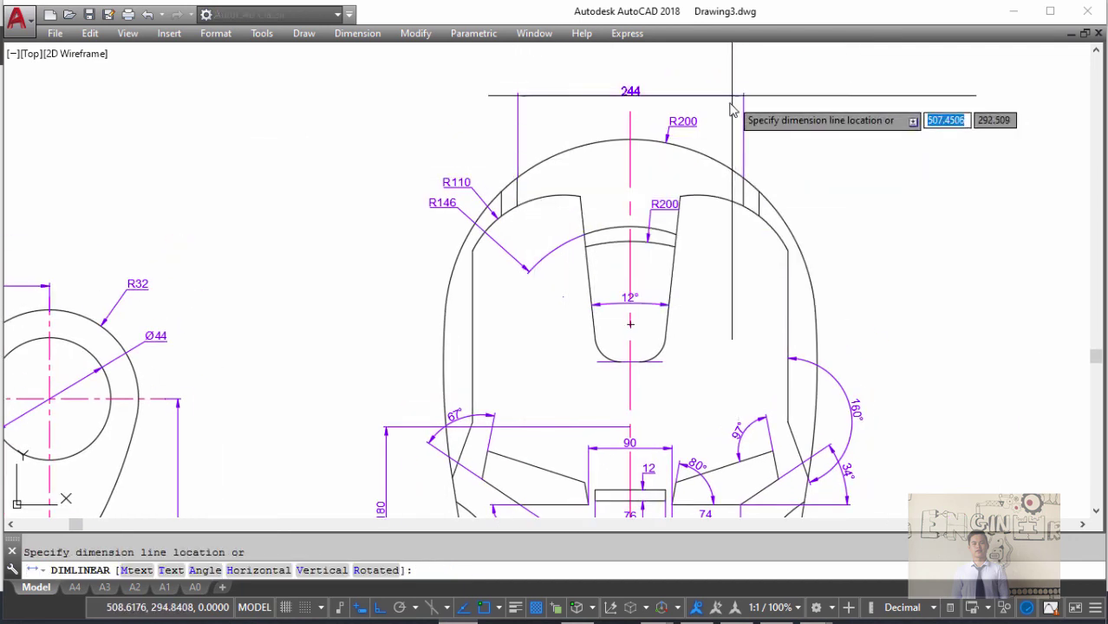
key(Escape)
key(Return)
click(630, 139)
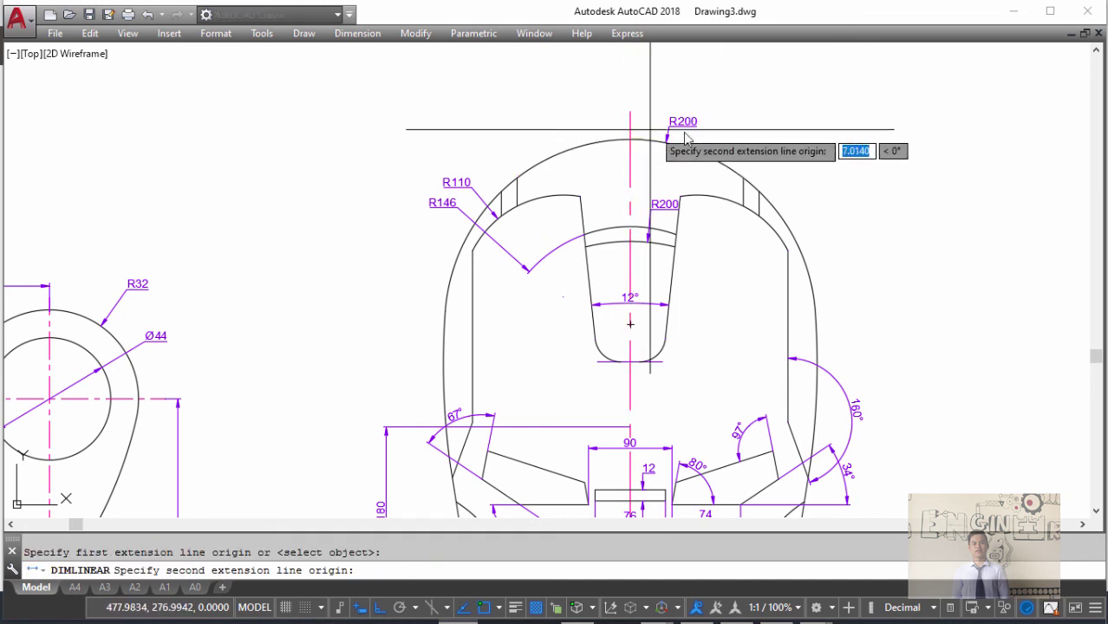
click(787, 251)
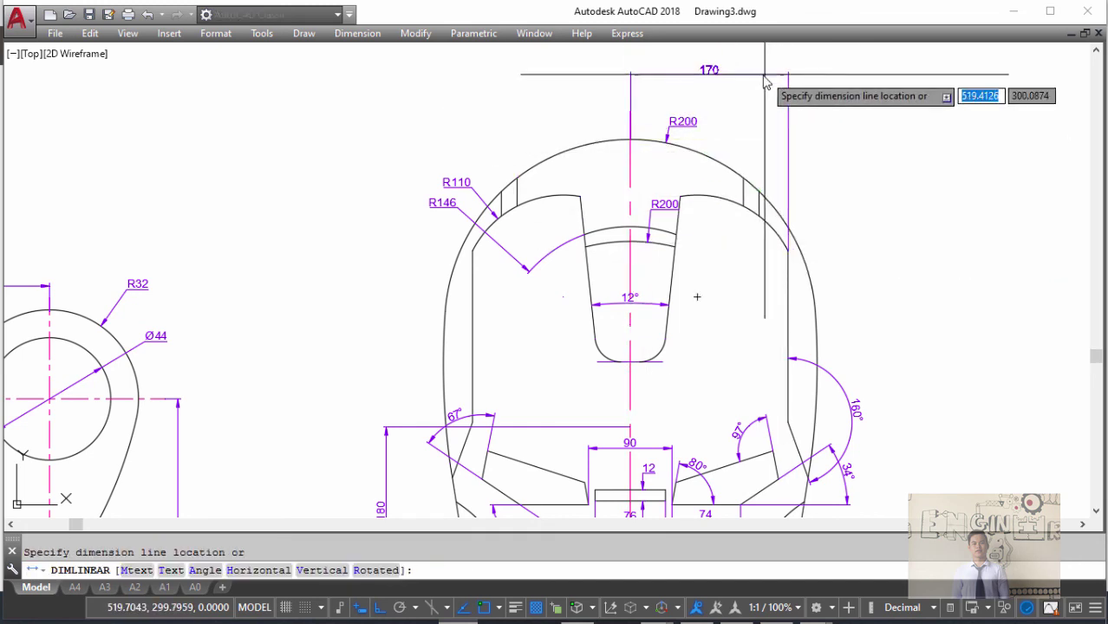
click(747, 98)
- Add the 122 dimension to the left inner edge and the 17 narrow-gap dimension beside it
key(Return)
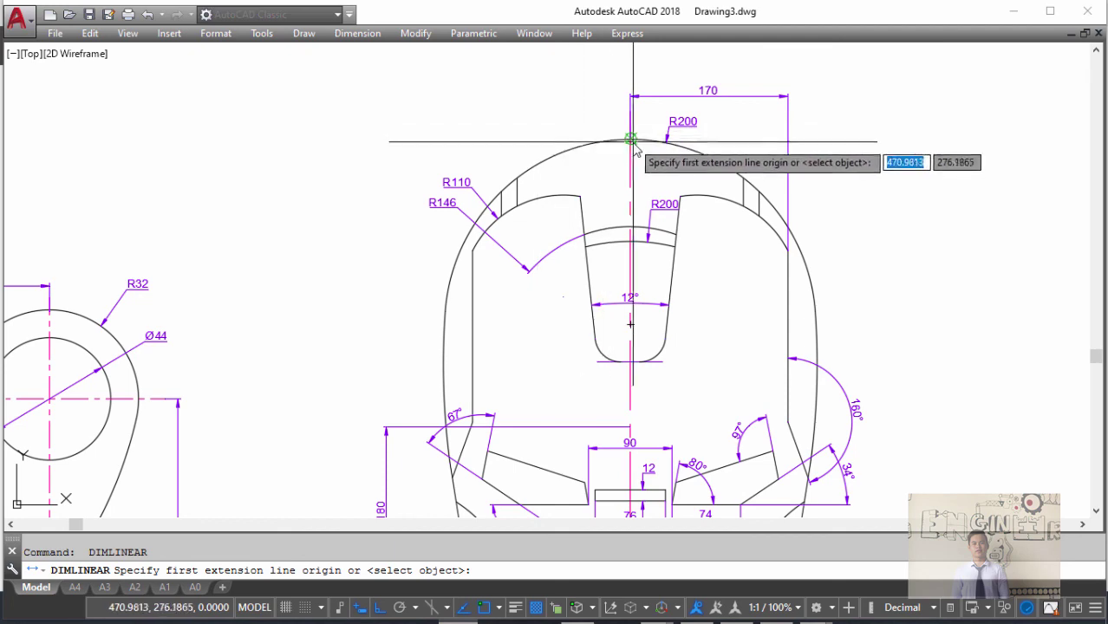
click(630, 140)
click(517, 178)
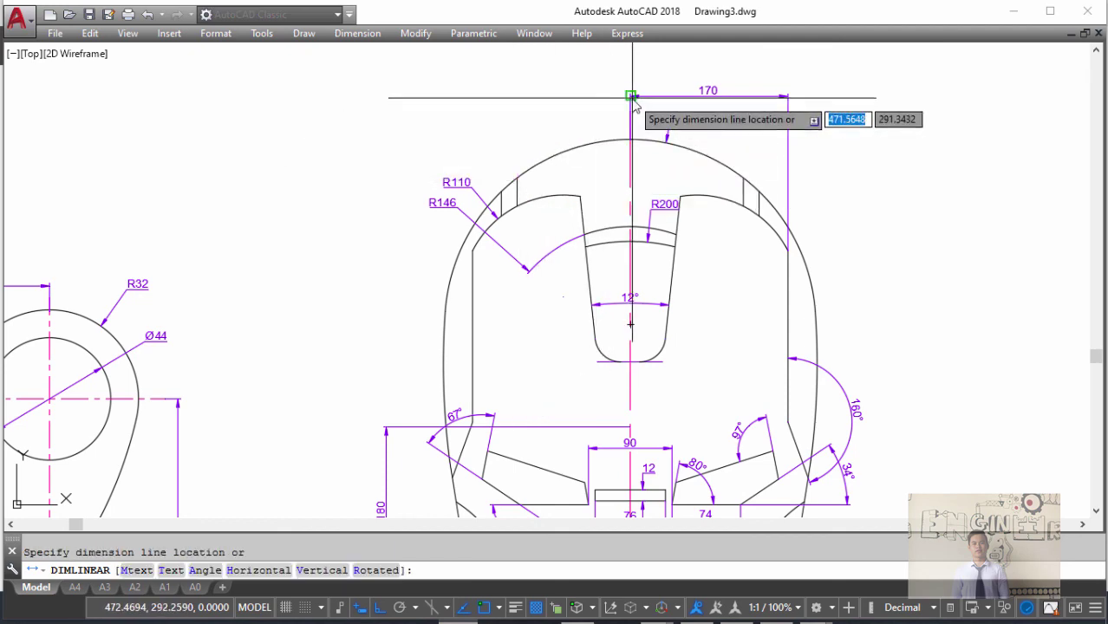
click(630, 97)
key(Return)
click(503, 187)
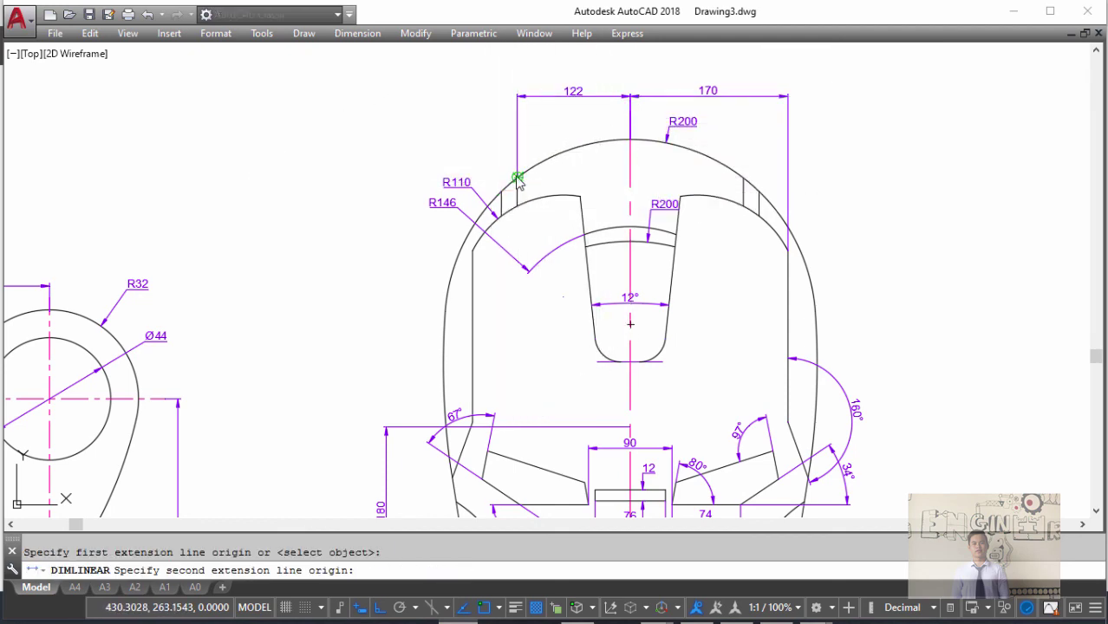
click(517, 178)
scroll(526, 95, up, 4)
click(520, 101)
key(Escape)
scroll(554, 161, down, 4)
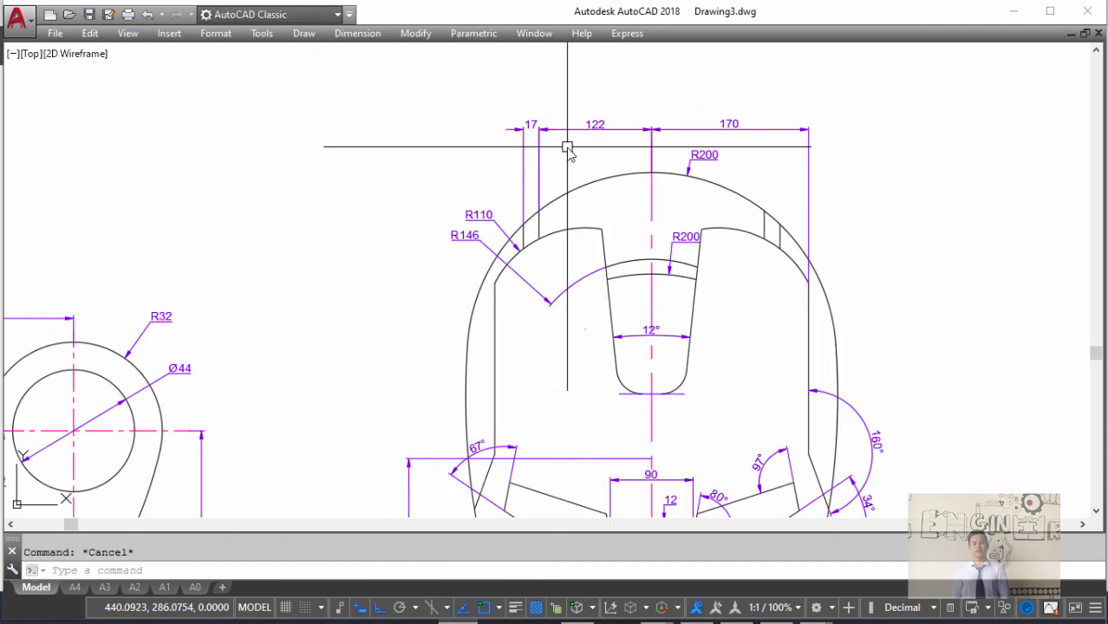
scroll(527, 173, up, 8)
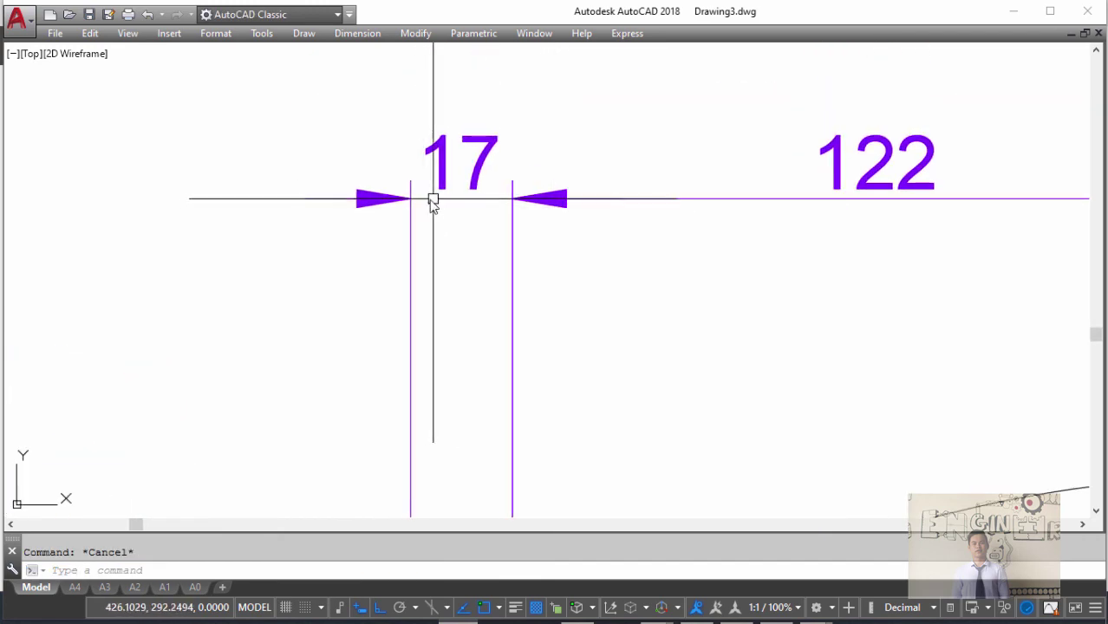
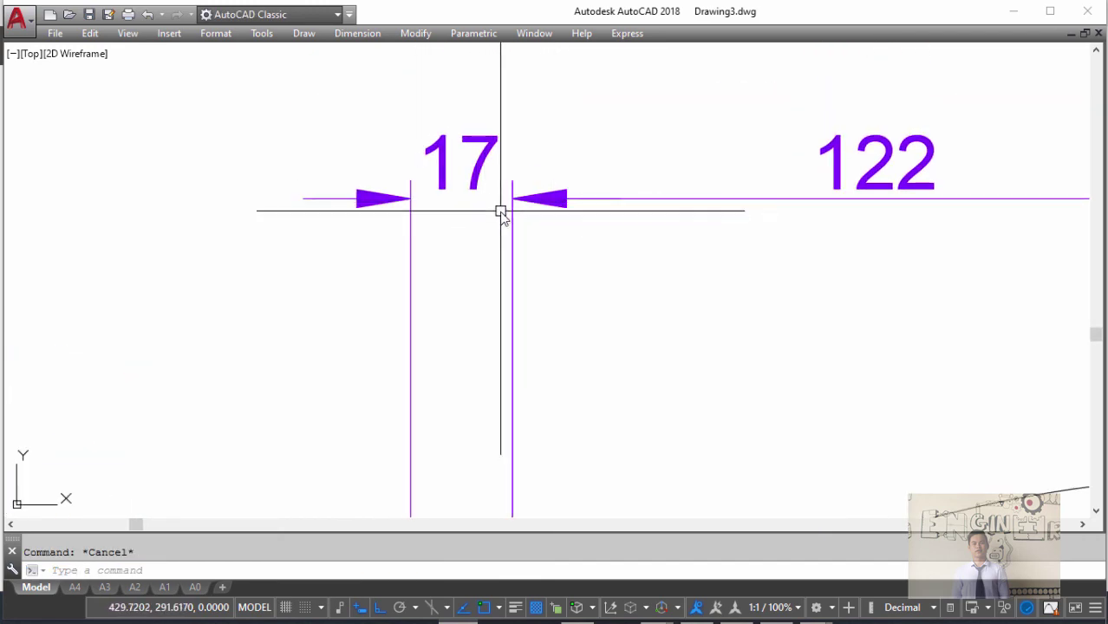
- Erase the existing 17 dimension and turn the DIMTOFL setting on
click(512, 247)
key(Return)
scroll(611, 293, down, 4)
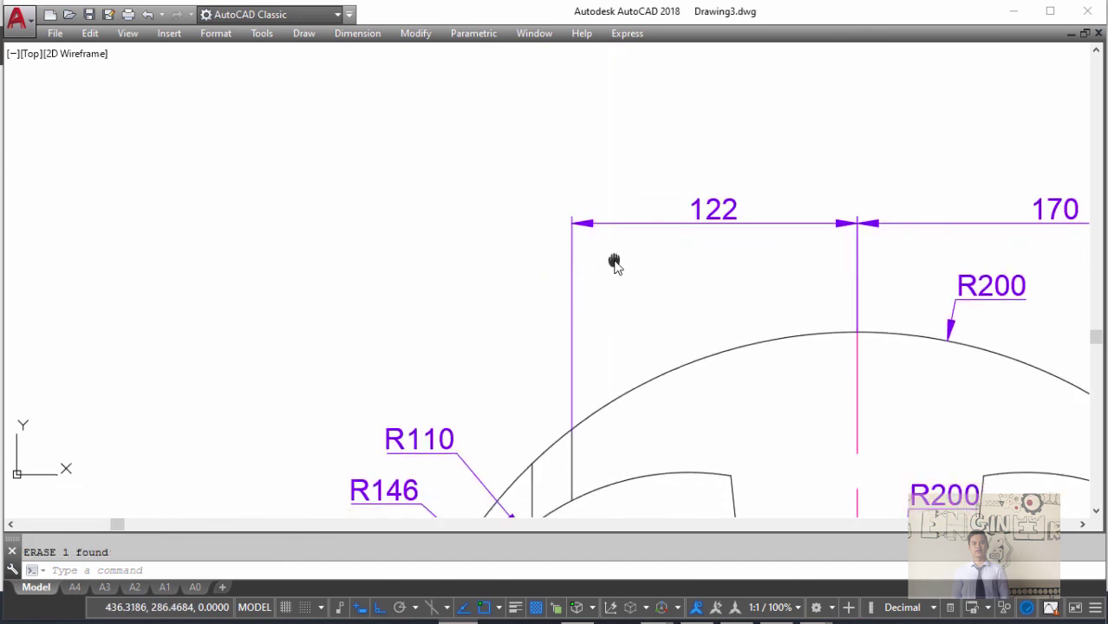
text(DOOM)
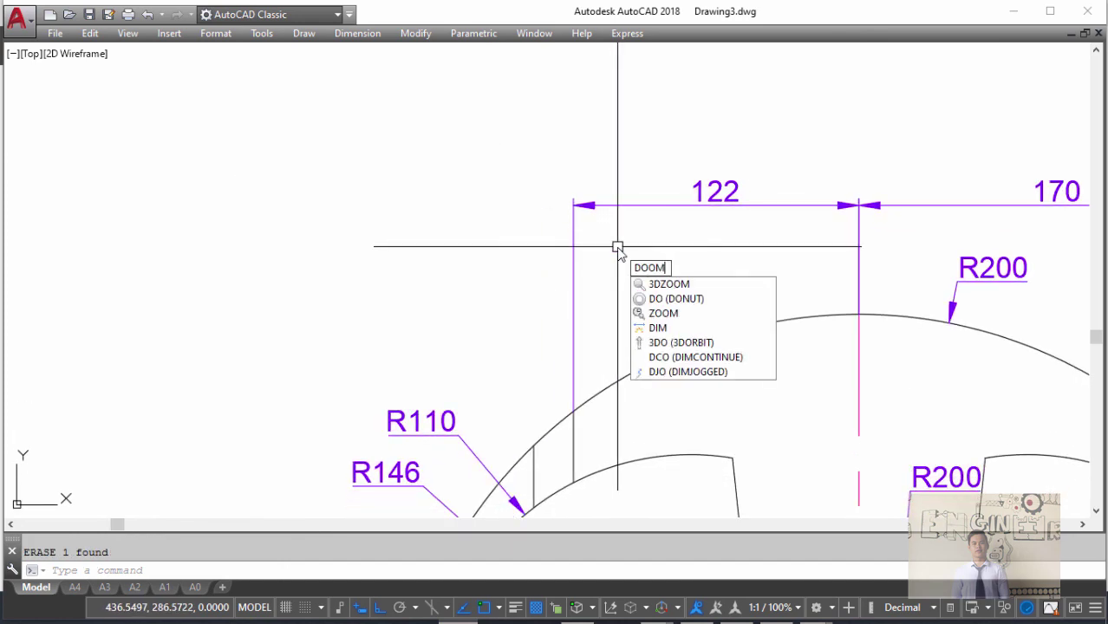
text(IM)
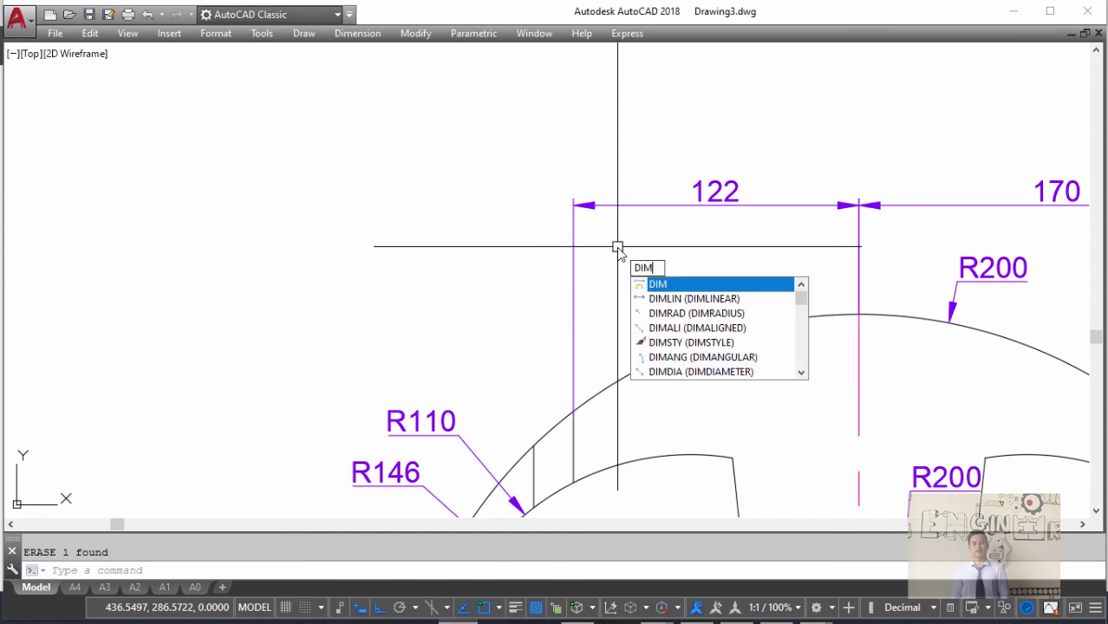
text(O)
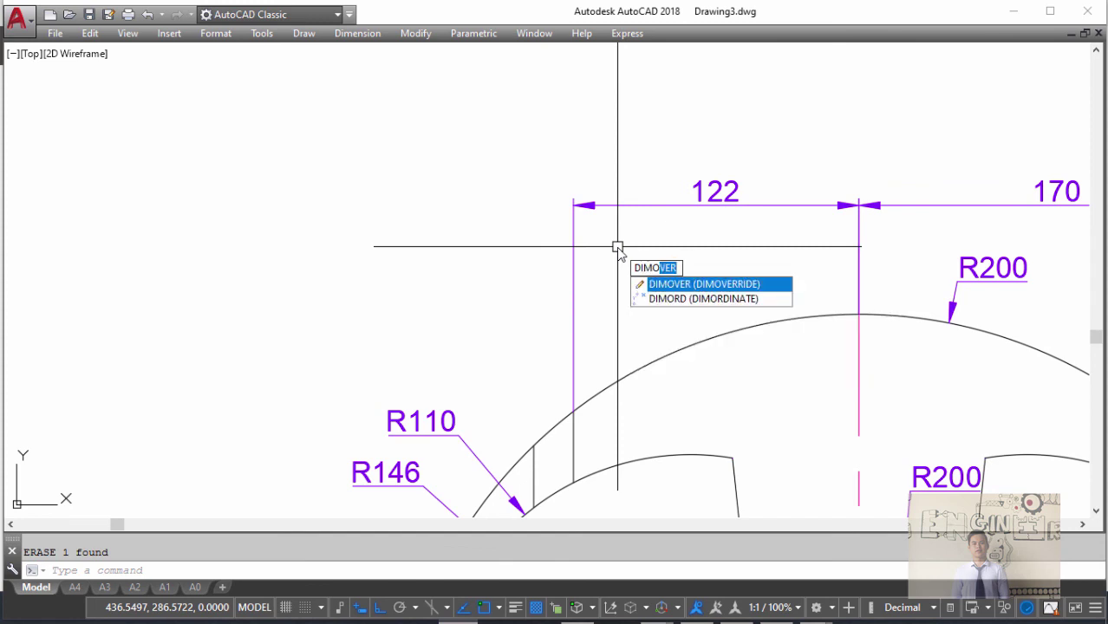
key(BackSpace)
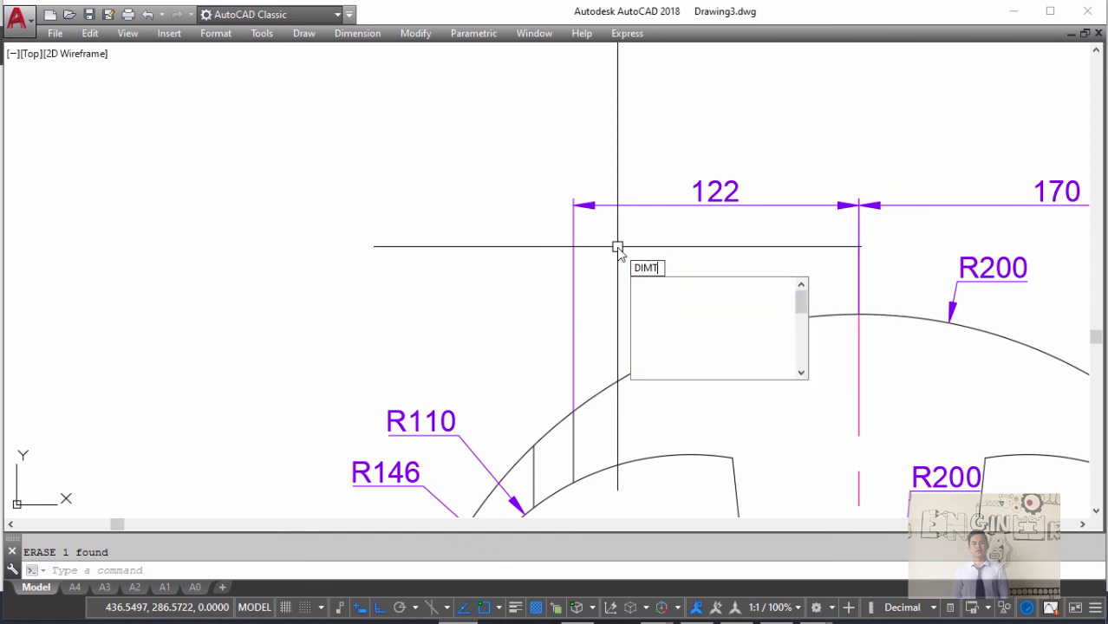
text(DIMTOFL)
key(Return)
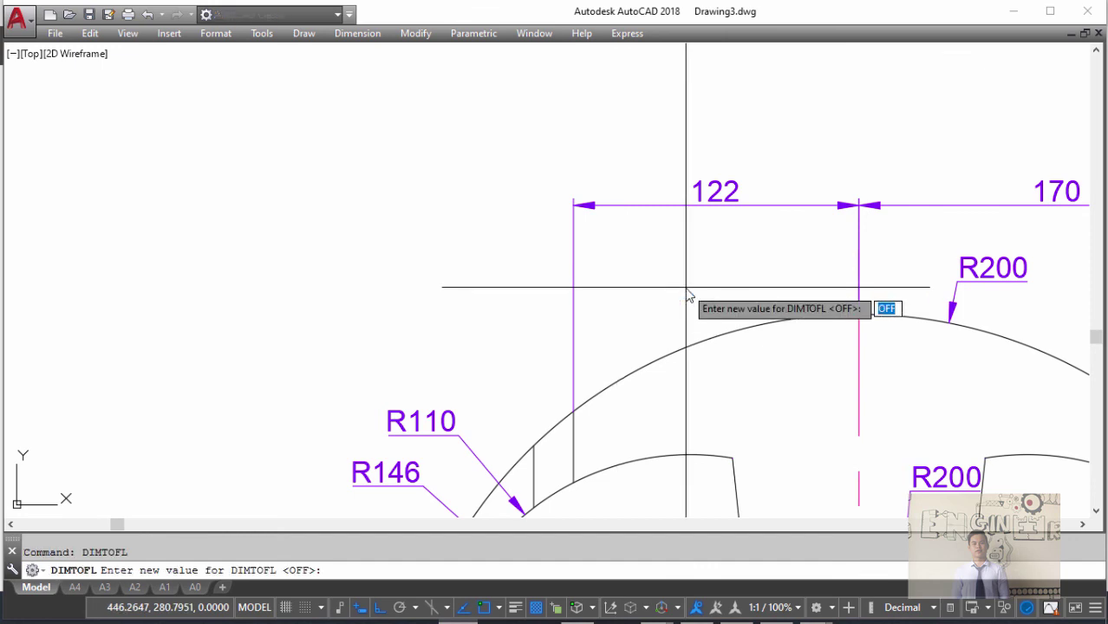
- Redraw the 17 linear dimension from the same two points, placed above the helmet
middle_drag(686, 288, 676, 245)
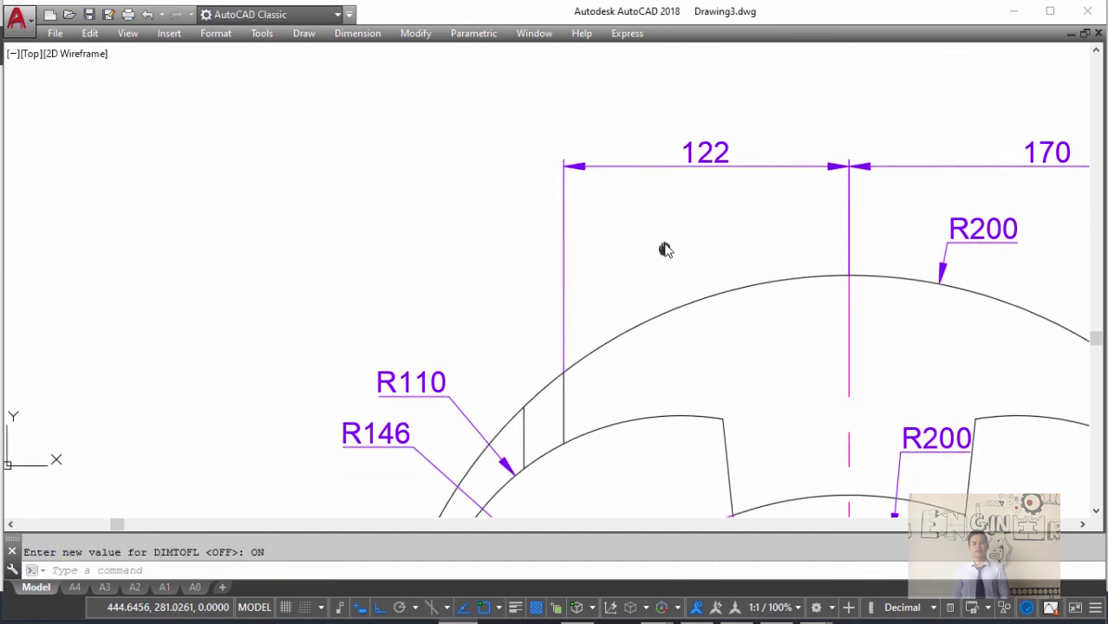
text(DLI)
key(Return)
click(564, 366)
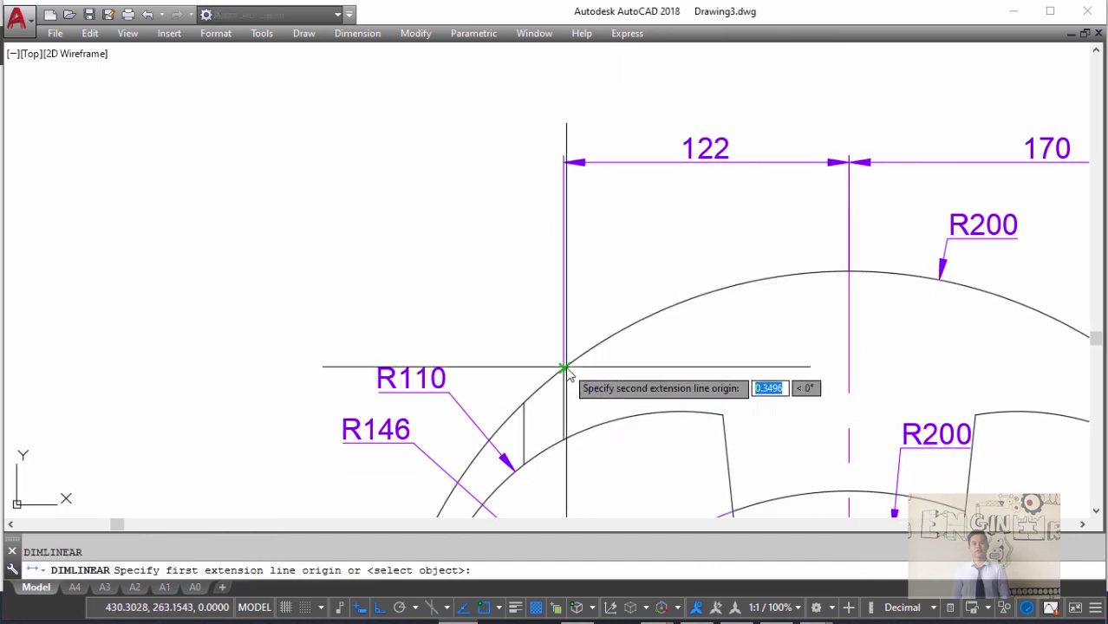
click(523, 402)
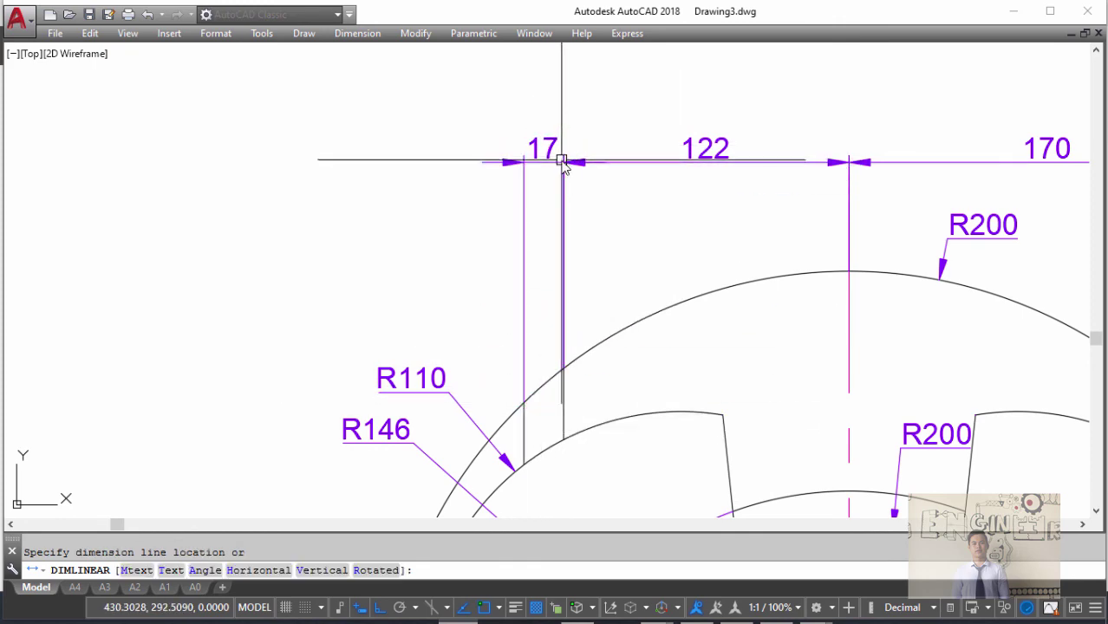
click(564, 163)
scroll(568, 182, down, 5)
middle_drag(567, 308, 549, 192)
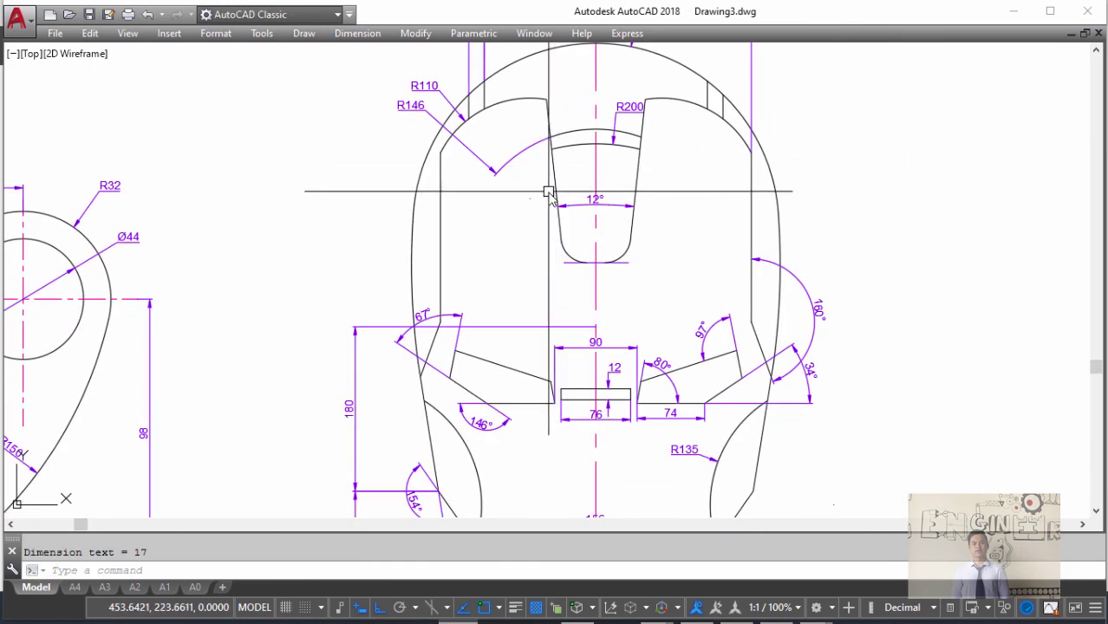
- Check the reference image and add the 144 linear dimension over the helmet's slot
middle_drag(454, 190, 469, 177)
key(alt+Tab)
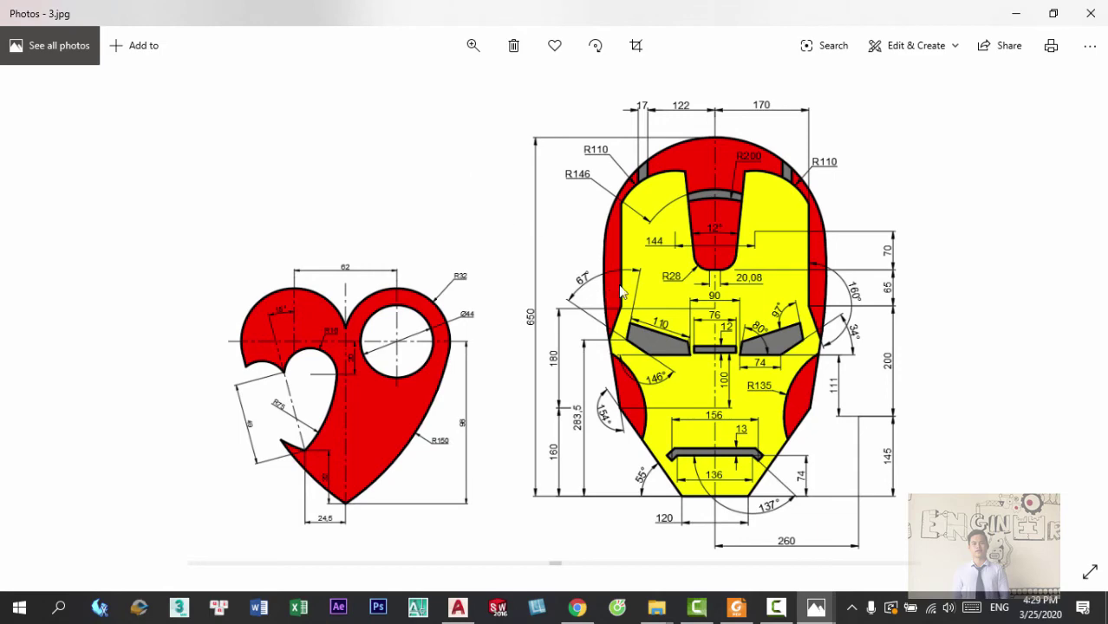
key(alt+Tab)
scroll(673, 213, up, 2)
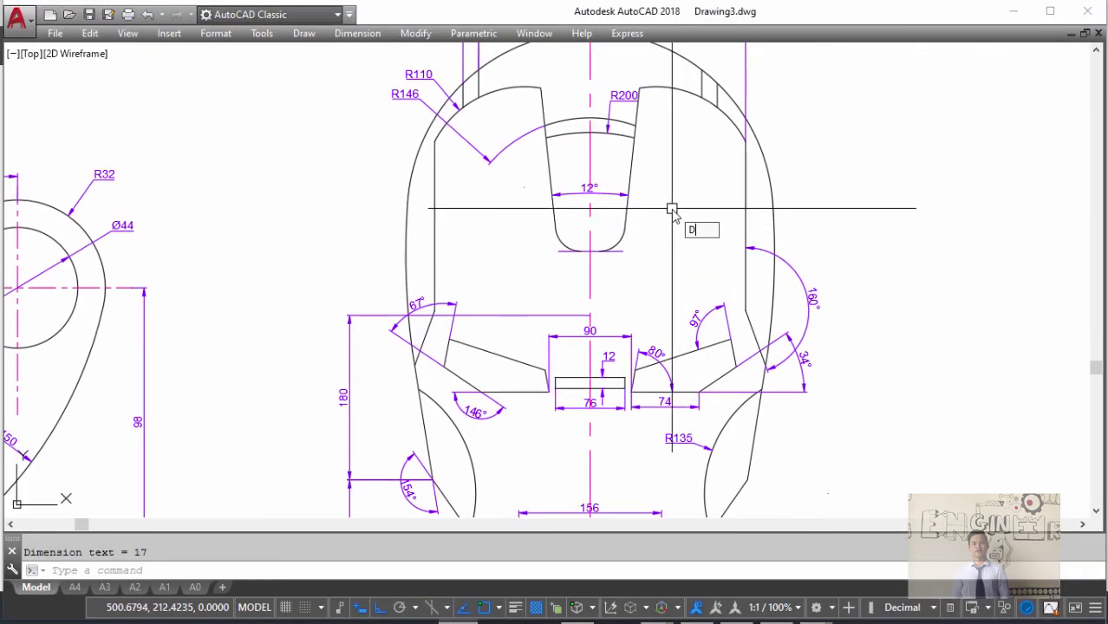
text(LI)
key(Return)
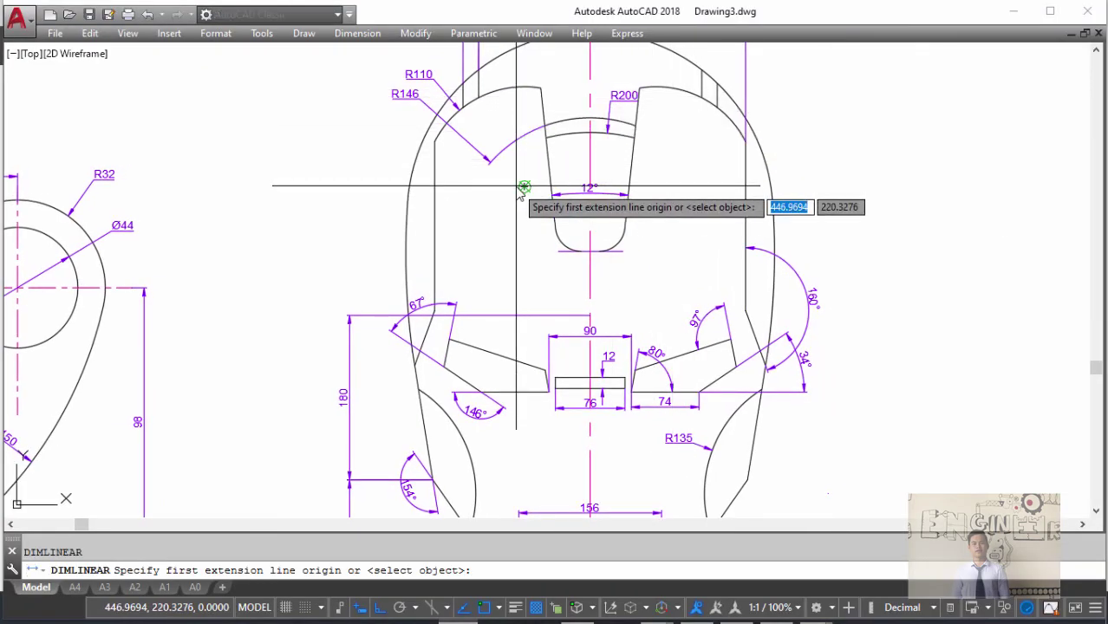
click(523, 186)
click(656, 186)
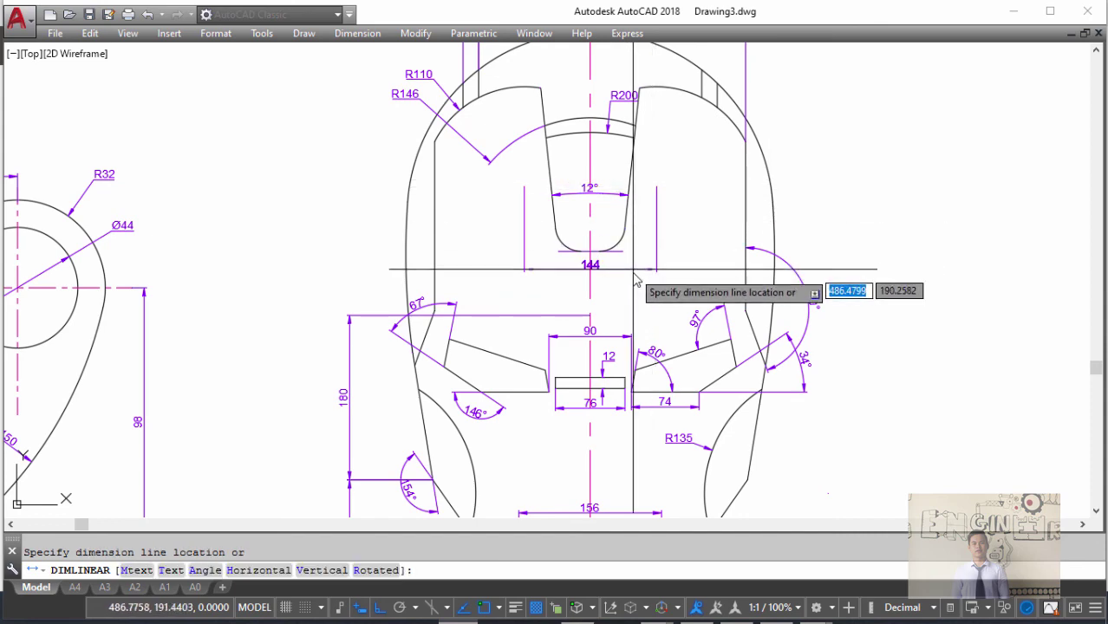
scroll(641, 222, up, 3)
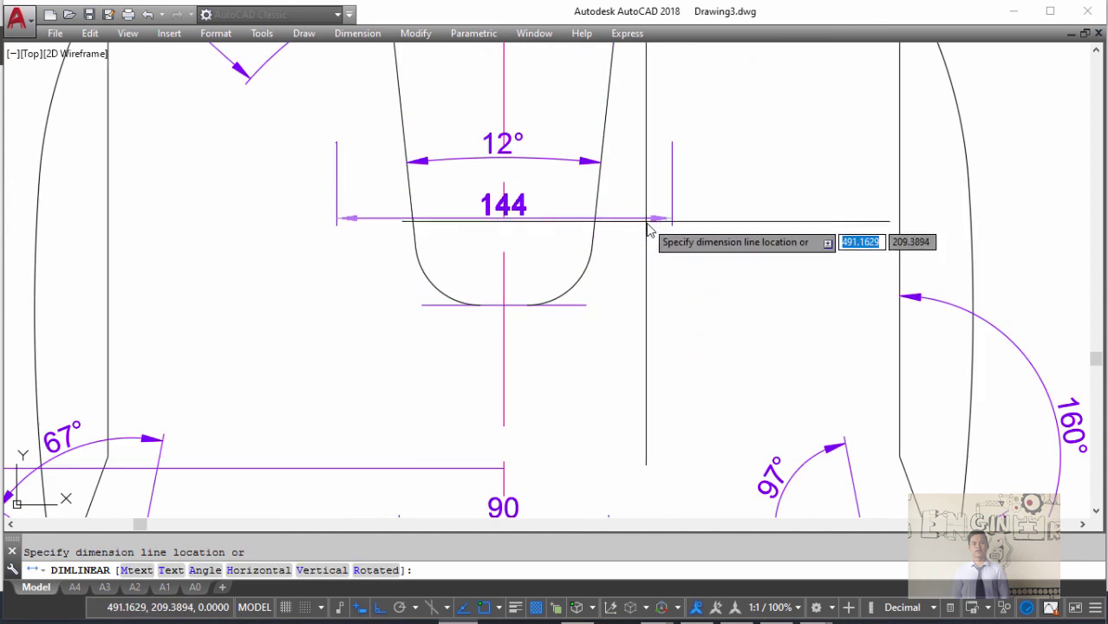
click(646, 222)
- Add the 70.5 linear dimension below the slot's bottom edge
scroll(650, 225, down, 5)
scroll(641, 199, up, 4)
key(Return)
key(Return)
click(641, 171)
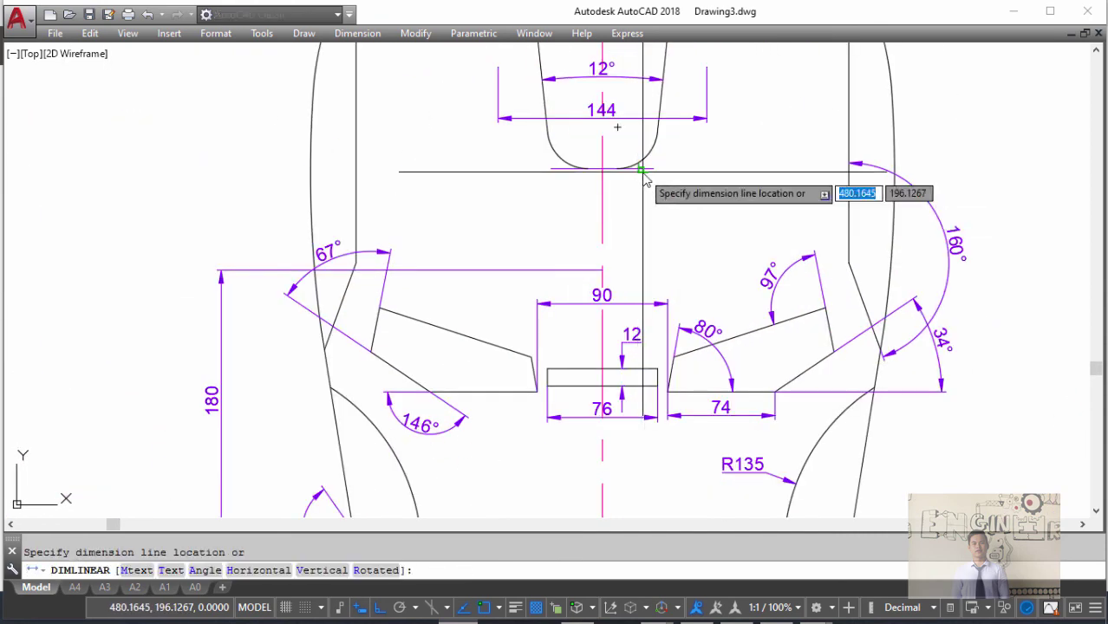
click(543, 198)
- Add the R28 radius dimension on the slot's rounded end and compare with the reference
middle_drag(542, 187, 555, 219)
text(D)
click(566, 186)
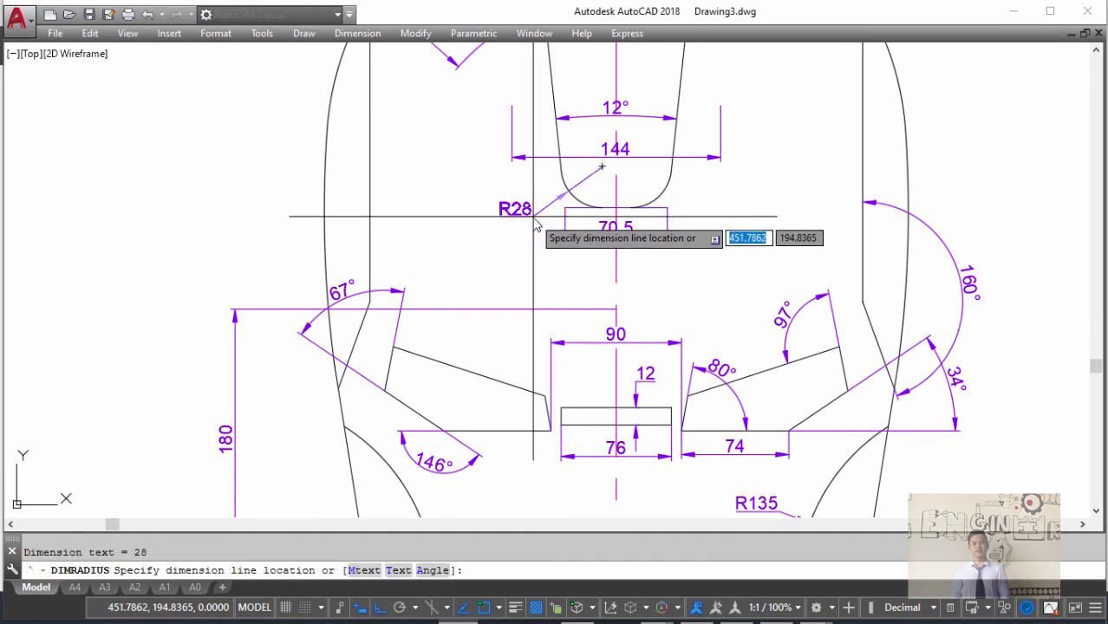
click(529, 221)
scroll(726, 218, down, 3)
scroll(691, 215, down, 2)
key(alt+Tab)
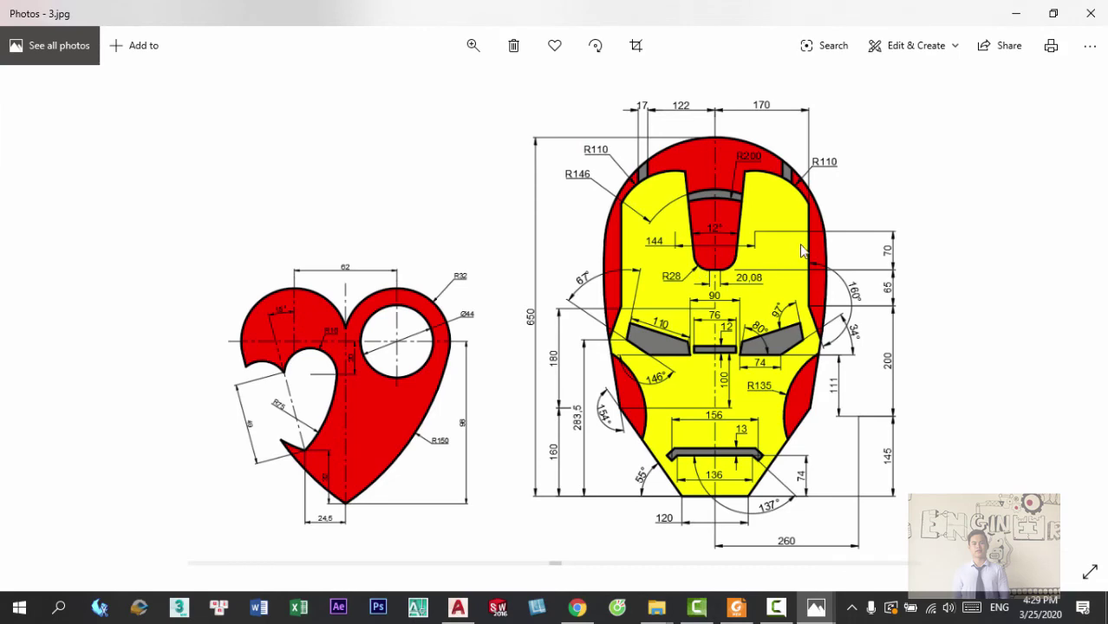
key(alt+Tab)
key(alt+Tab)
key(alt+Tab)
scroll(839, 304, down, 4)
scroll(840, 303, up, 5)
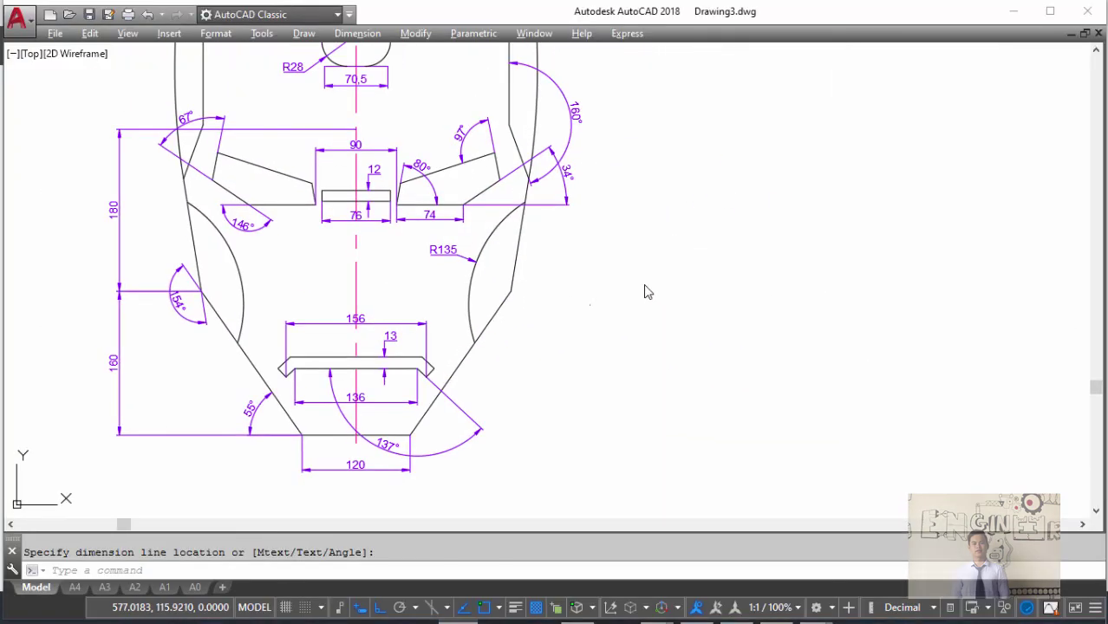
- Add the 283.5 vertical dimension along the helmet's left side
key(alt+Tab)
key(alt+Tab)
middle_drag(297, 309, 479, 288)
key(space)
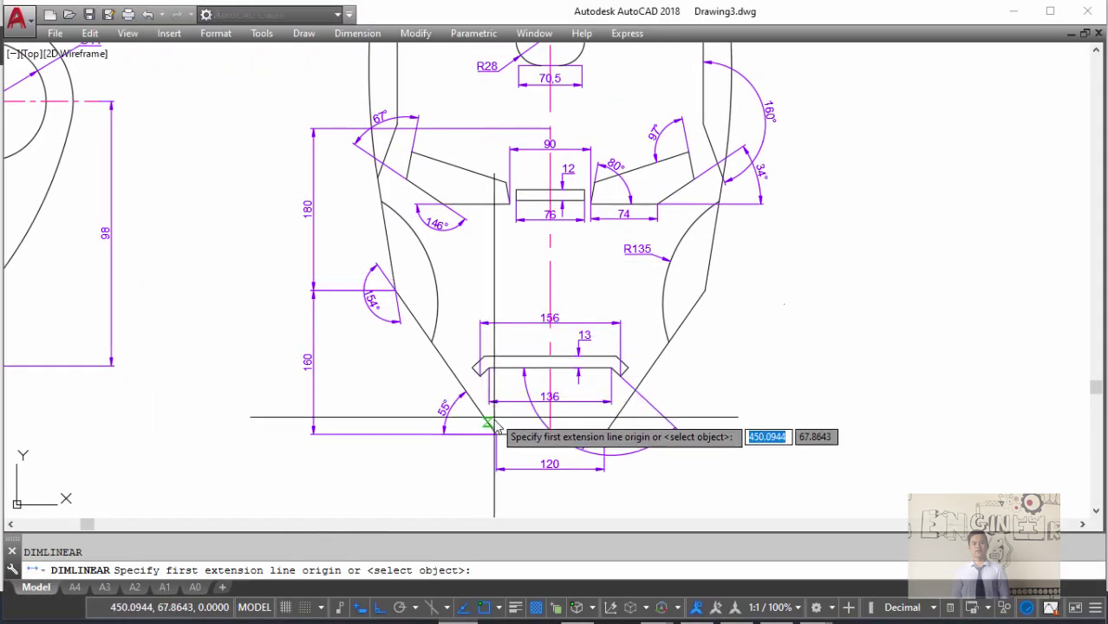
click(496, 433)
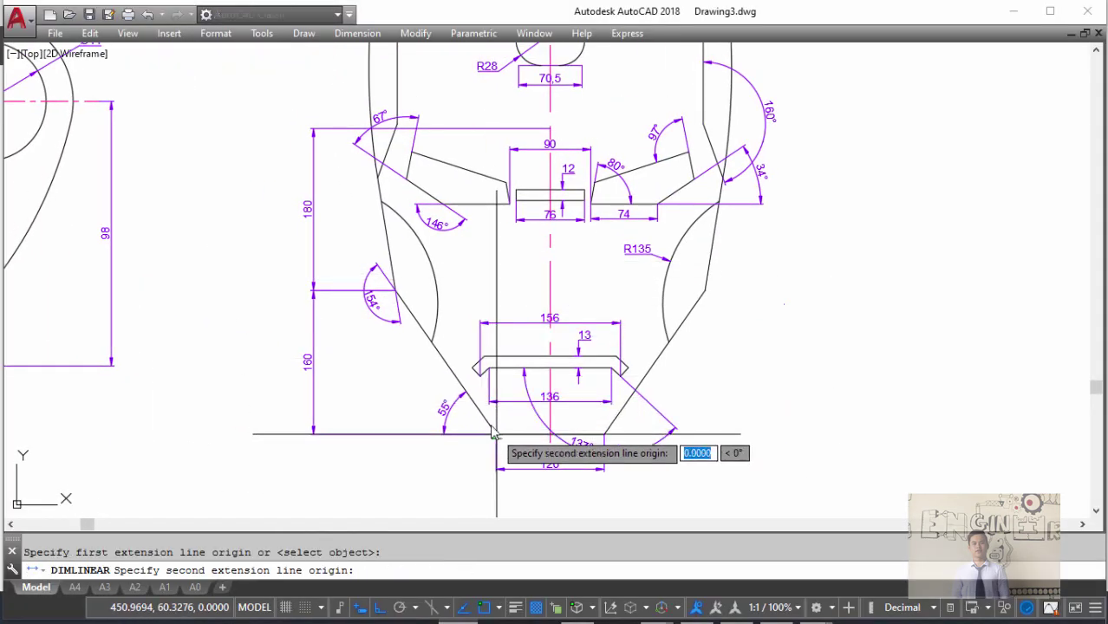
click(407, 180)
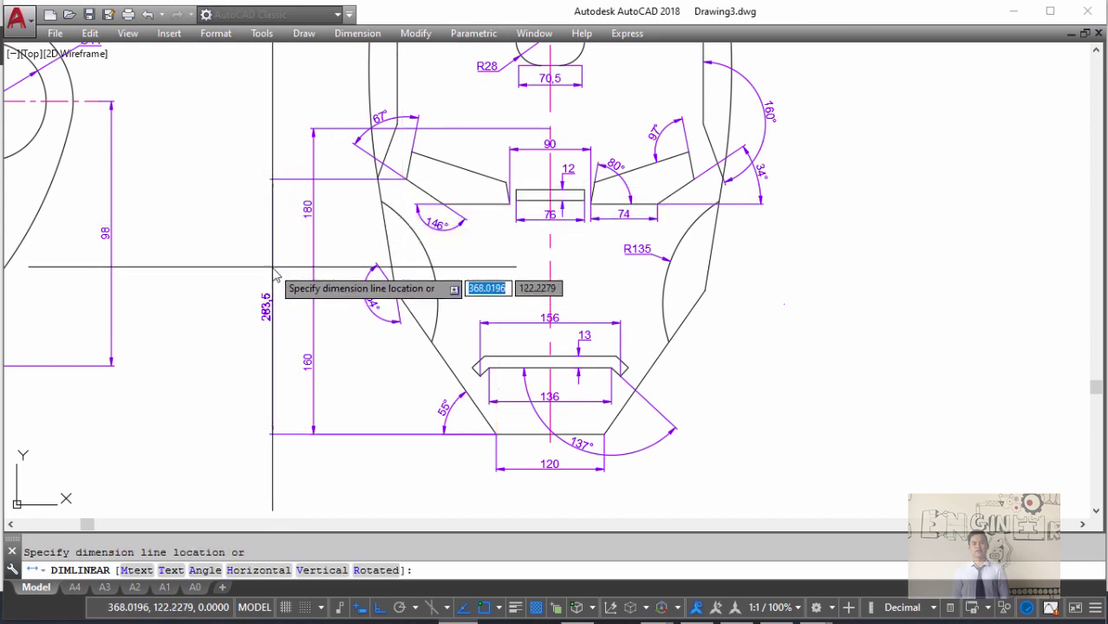
click(290, 260)
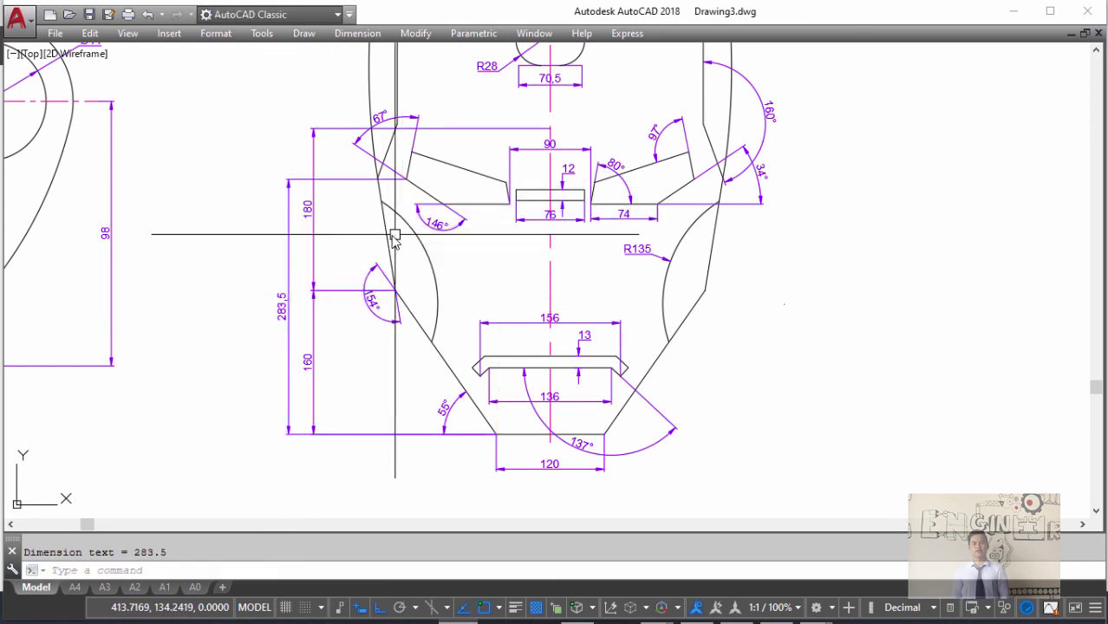
- Check the reference image and make two abandoned attempts at the overall helmet height dimension
key(alt+Tab)
key(alt+Tab)
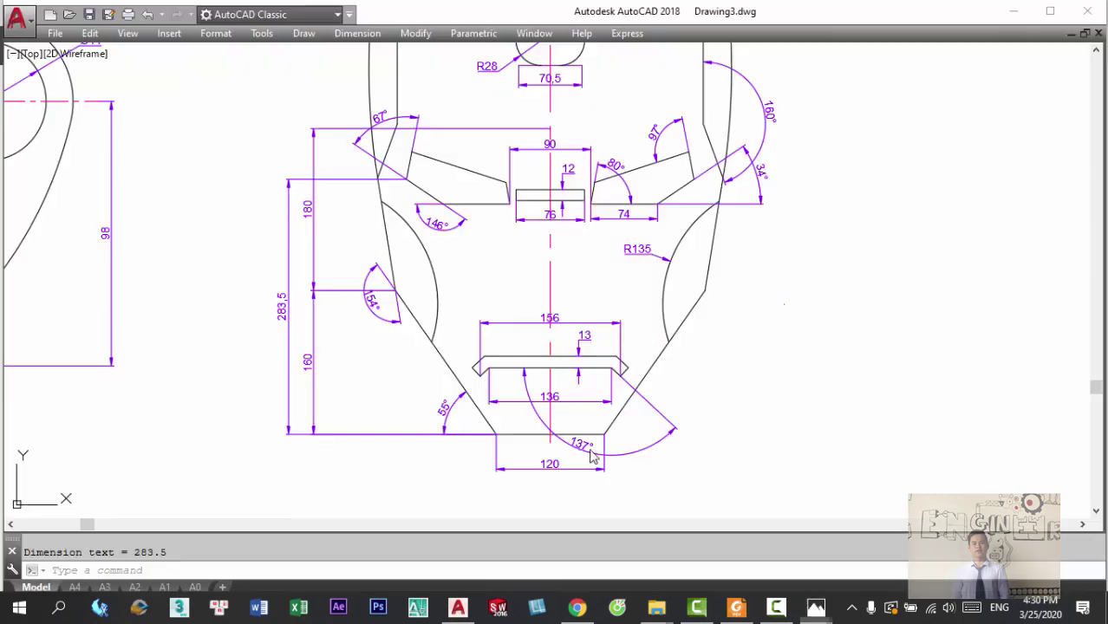
key(alt+Tab)
key(alt+Tab)
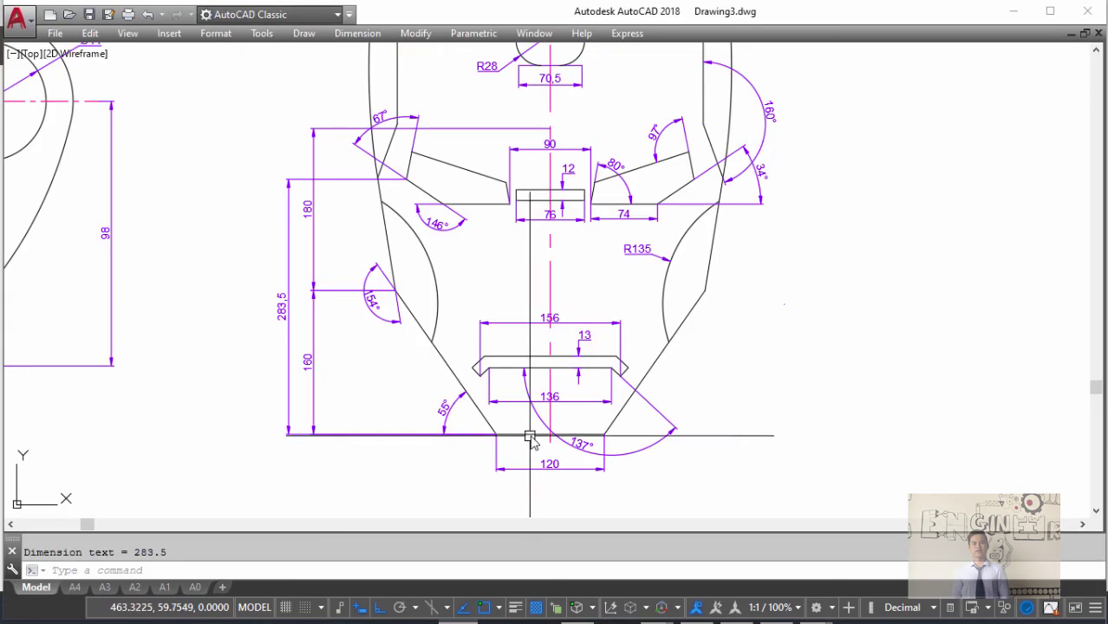
text(I)
key(Return)
click(497, 434)
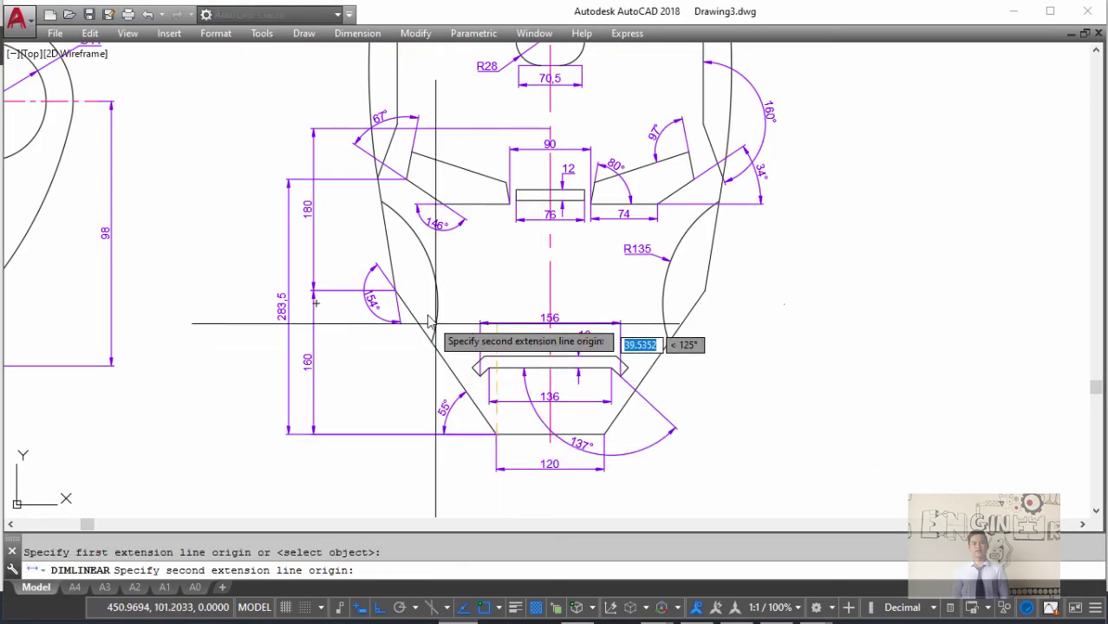
key(Escape)
key(alt+Tab)
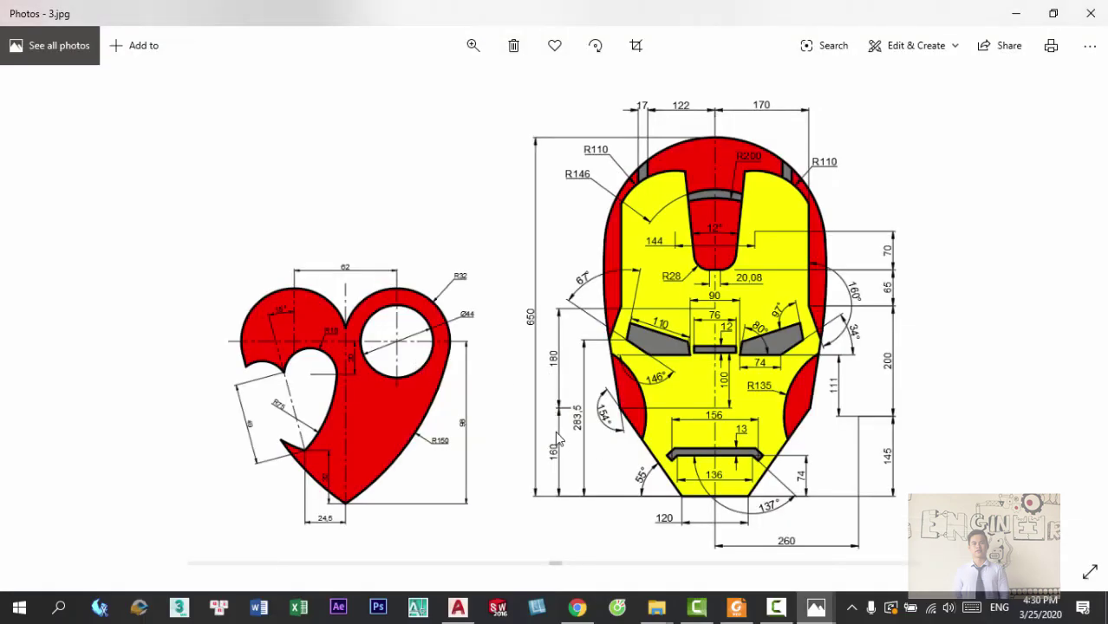
key(alt+Tab)
text(I)
key(Return)
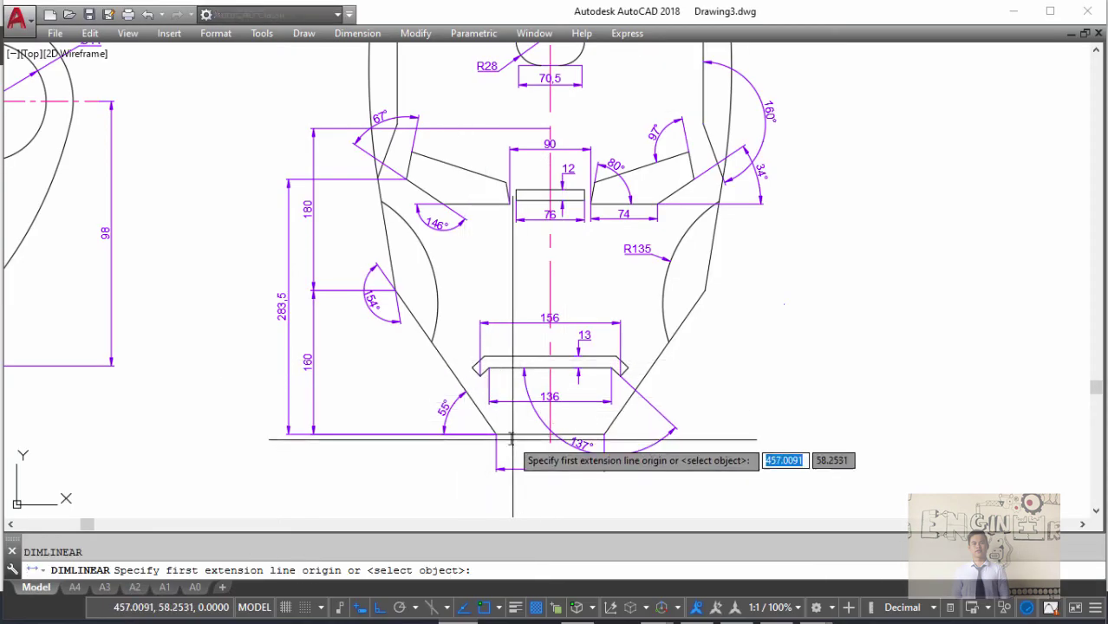
click(495, 434)
scroll(491, 272, down, 5)
click(525, 225)
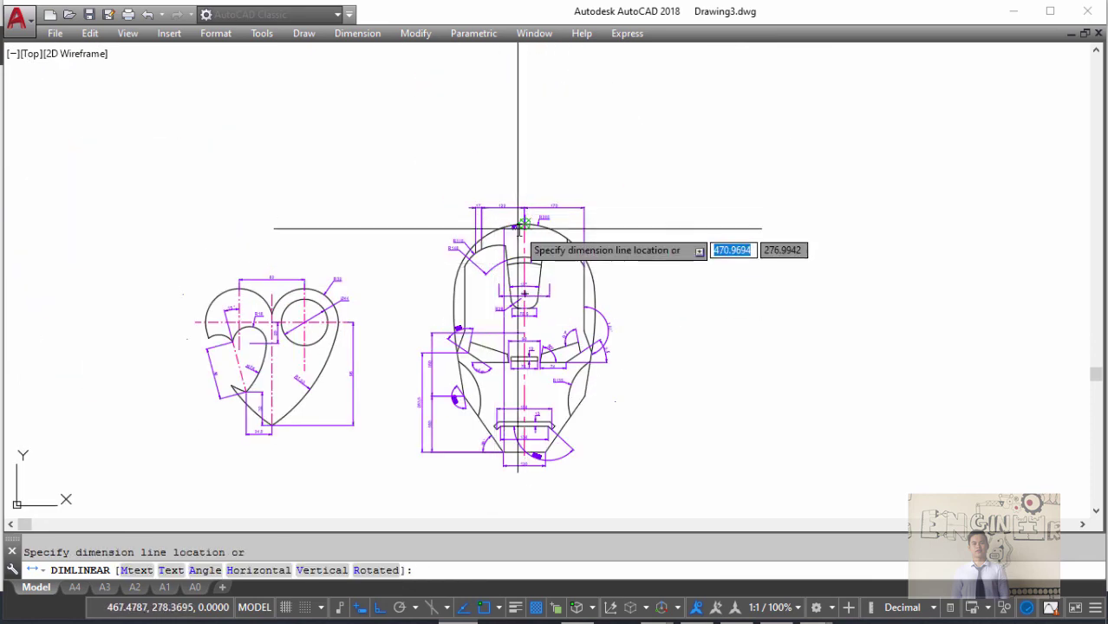
key(Escape)
- Dimension the overall 650 helmet height from bottom to top, placed left of the helmet
middle_drag(528, 407, 537, 367)
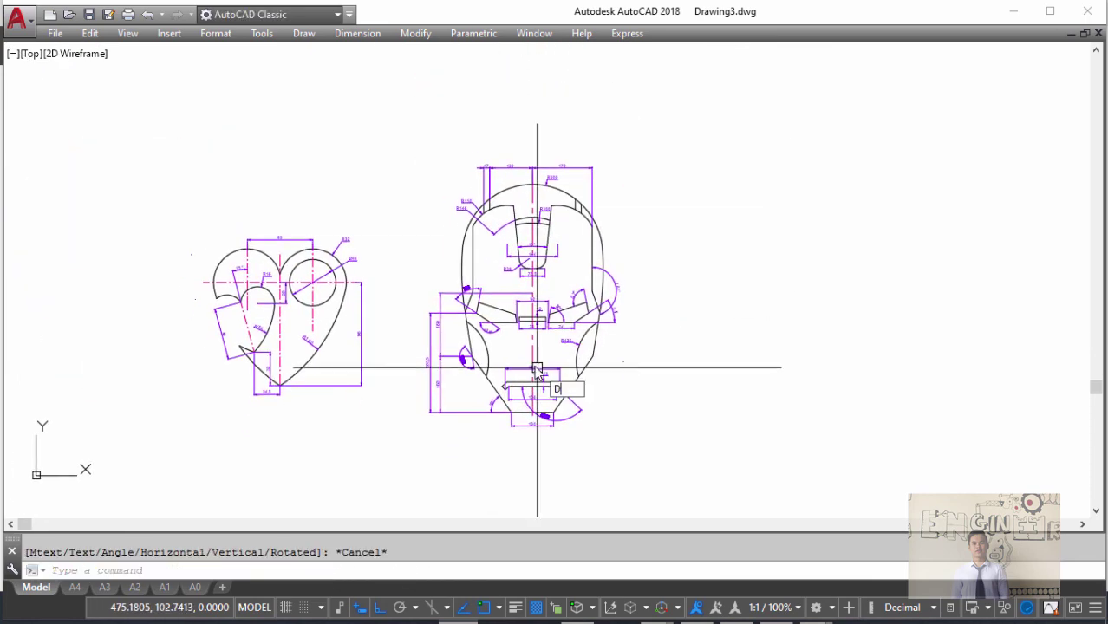
text(LI)
key(Return)
scroll(537, 372, up, 6)
click(512, 394)
scroll(511, 394, down, 2)
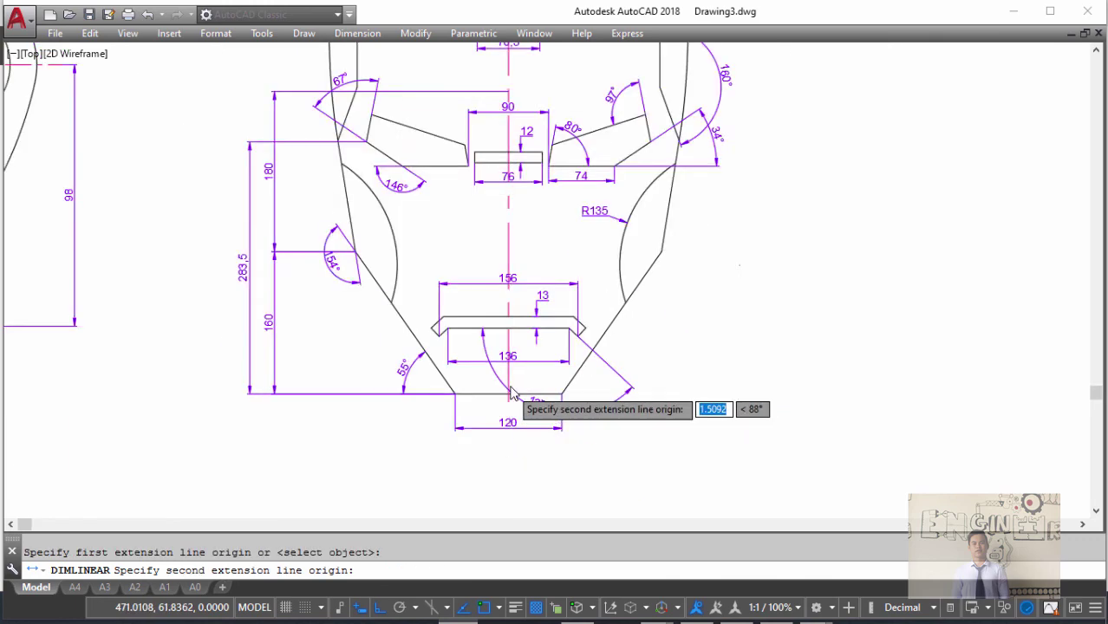
scroll(511, 395, down, 5)
scroll(487, 276, up, 5)
click(488, 264)
scroll(451, 347, down, 5)
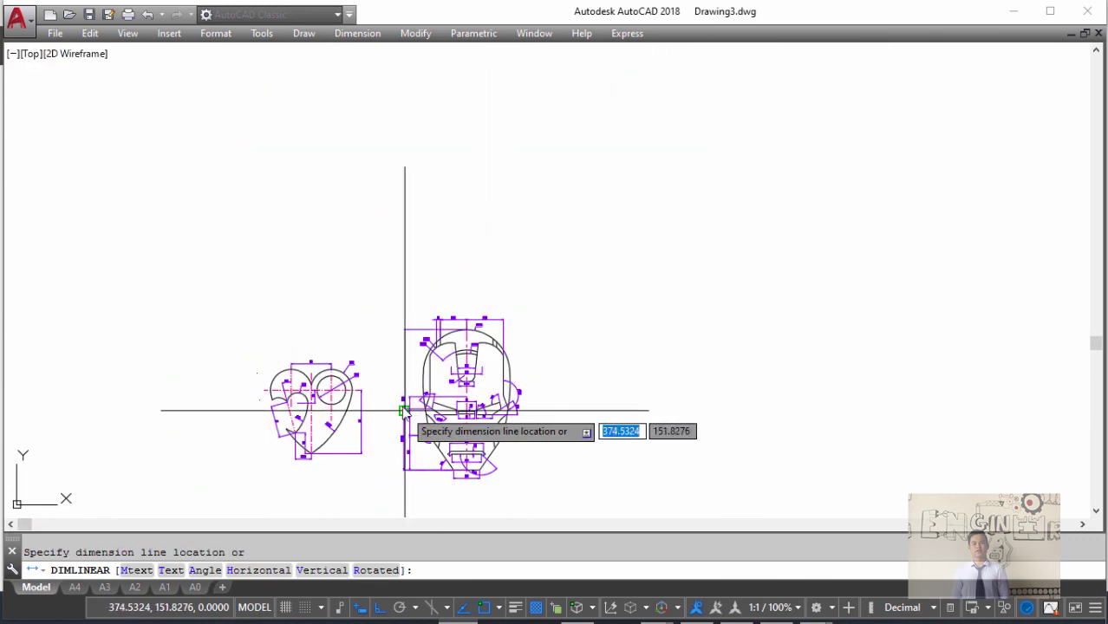
scroll(403, 409, up, 4)
middle_drag(403, 409, 519, 186)
scroll(515, 189, up, 1)
click(514, 189)
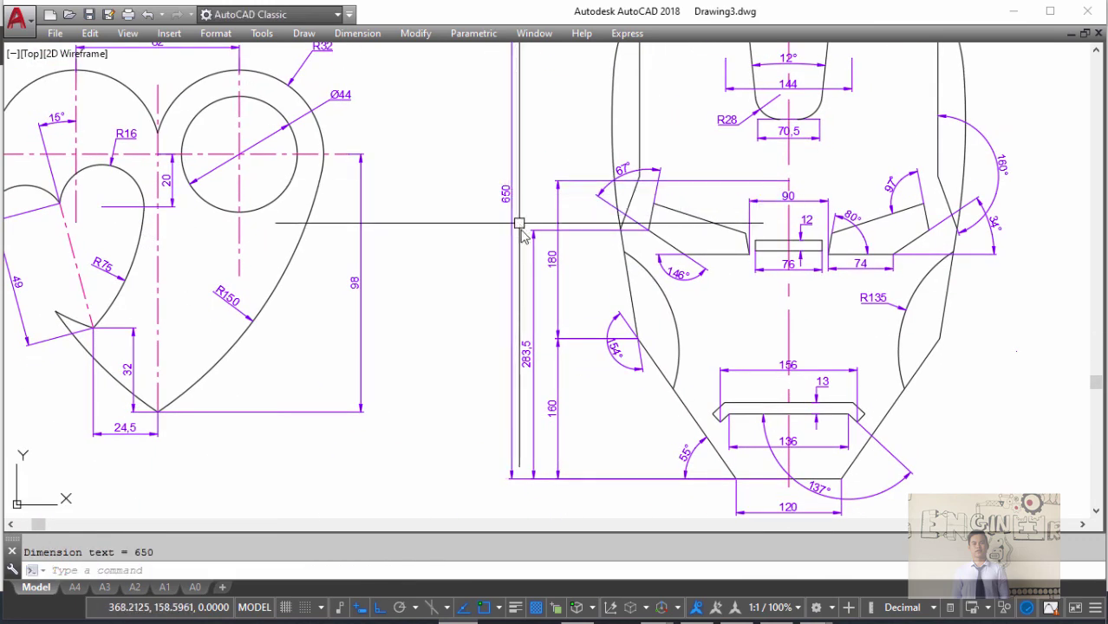
scroll(522, 275, down, 5)
scroll(564, 359, up, 5)
key(Return)
- Add a 145 vertical dimension on the helmet's right side
click(497, 405)
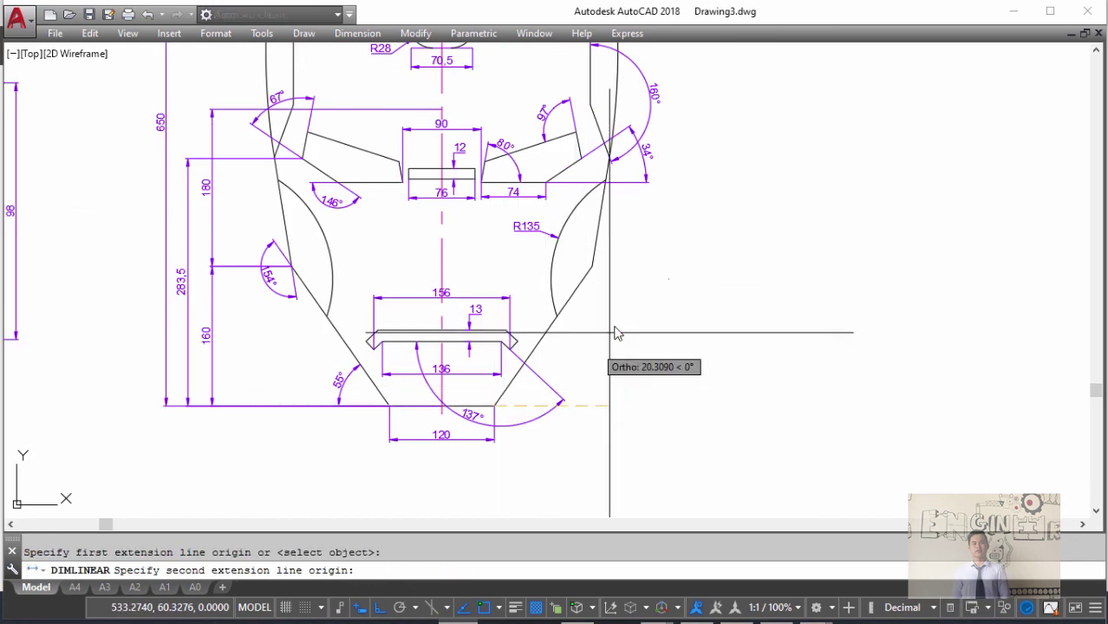
click(668, 279)
scroll(707, 338, up, 2)
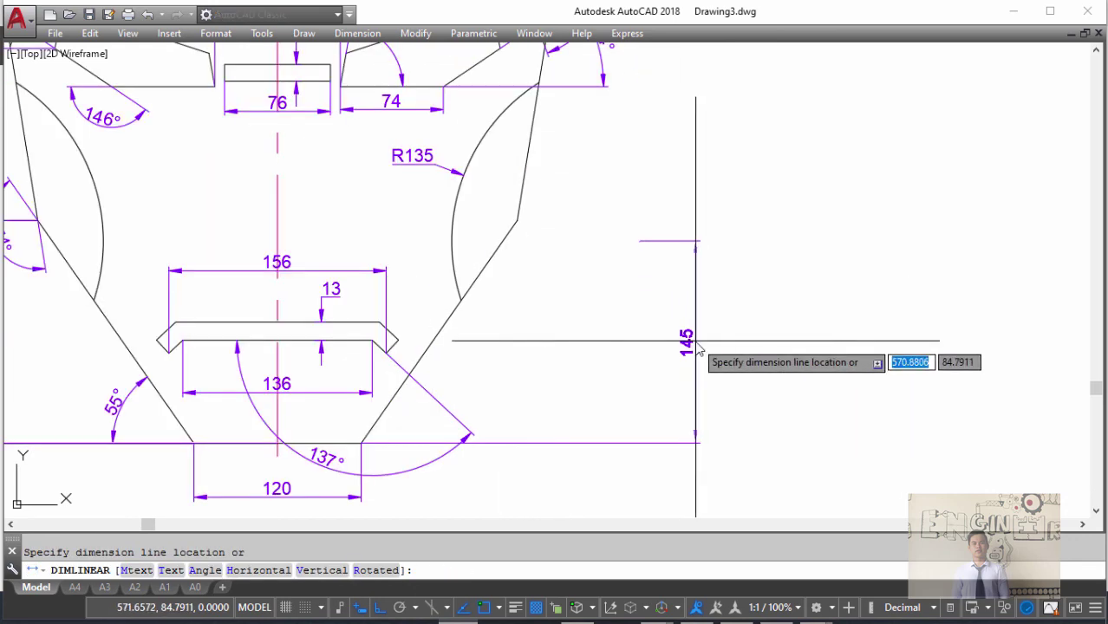
click(664, 338)
- Add the 260 horizontal dimension from the right end to the centreline, below the helmet base
key(Return)
click(650, 243)
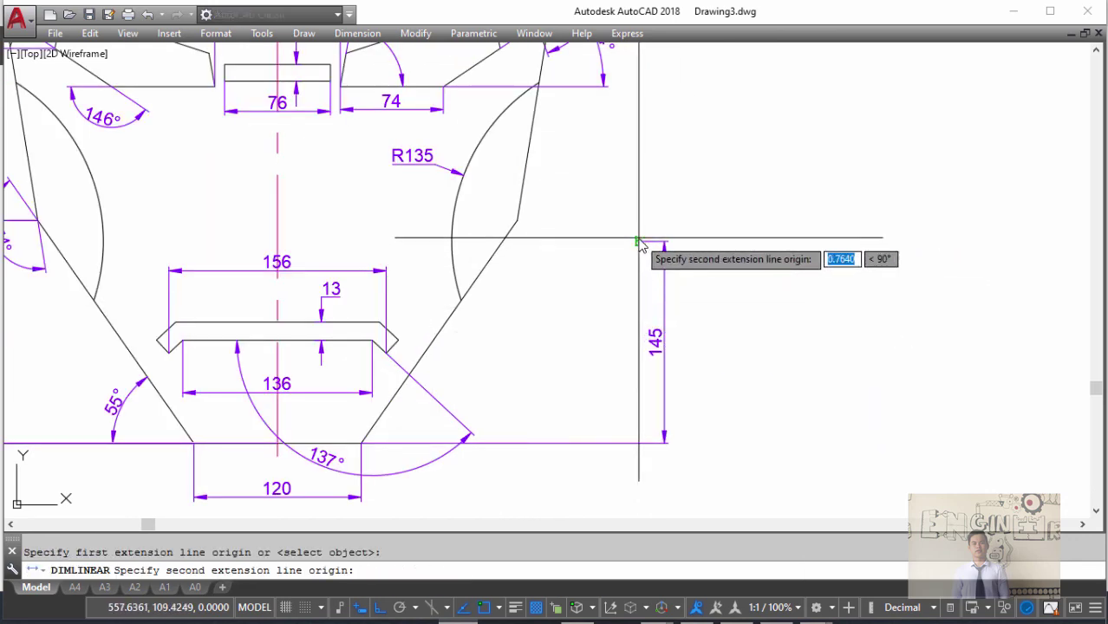
scroll(482, 384, down, 5)
scroll(389, 395, up, 5)
scroll(389, 386, down, 2)
click(389, 383)
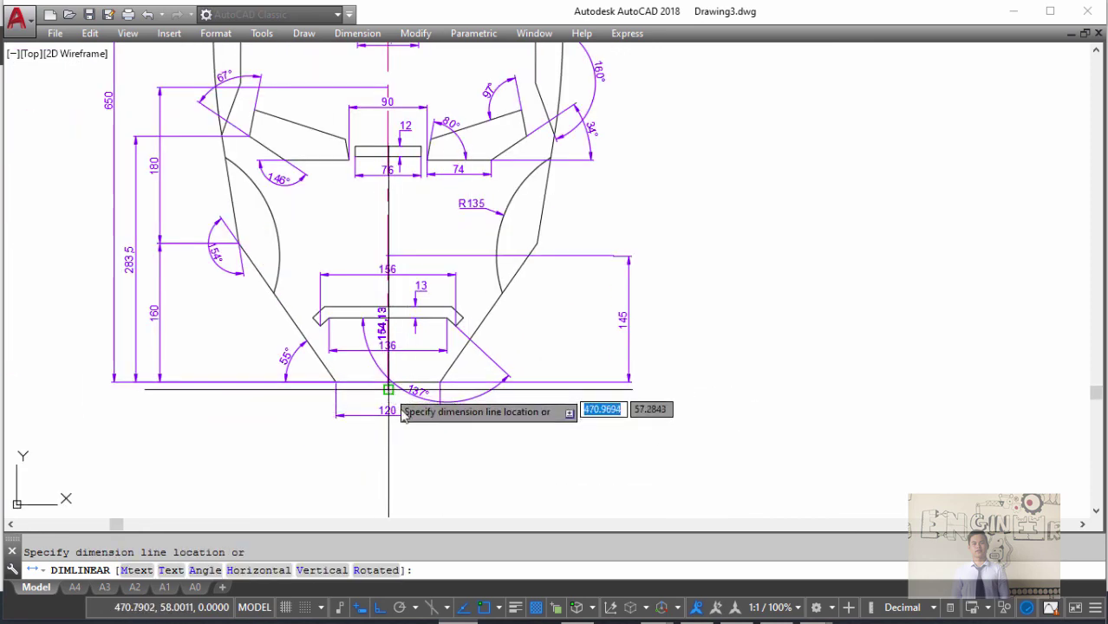
scroll(492, 446, up, 2)
click(502, 437)
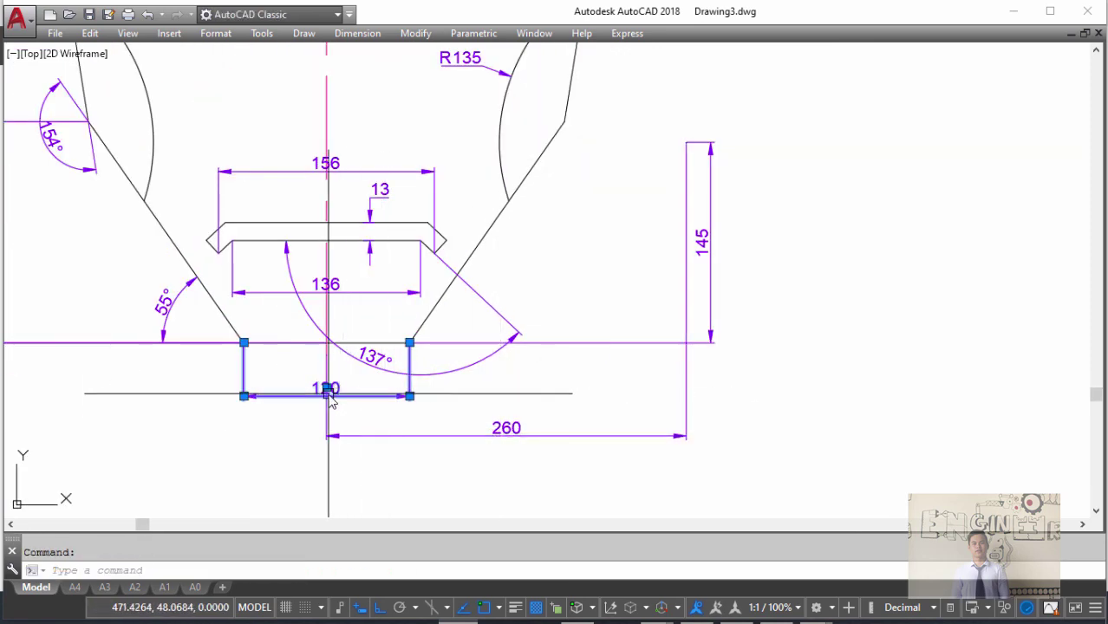
key(Escape)
scroll(507, 366, down, 4)
scroll(487, 364, up, 1)
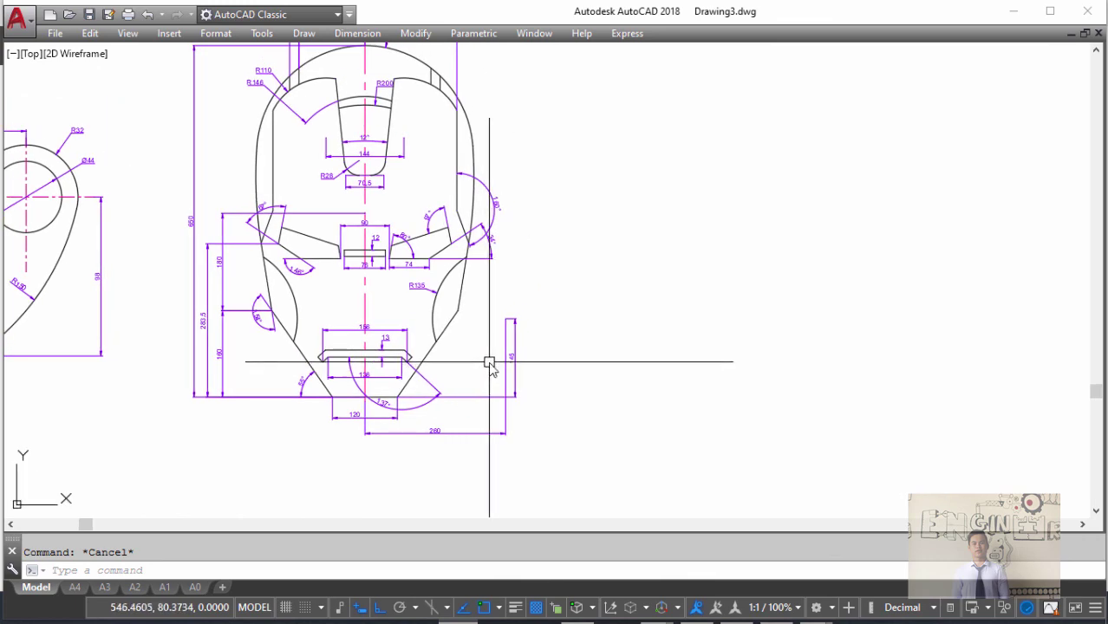
scroll(507, 340, up, 3)
- Add the 111 vertical dimension above the 145 one
key(space)
click(539, 232)
scroll(520, 221, down, 4)
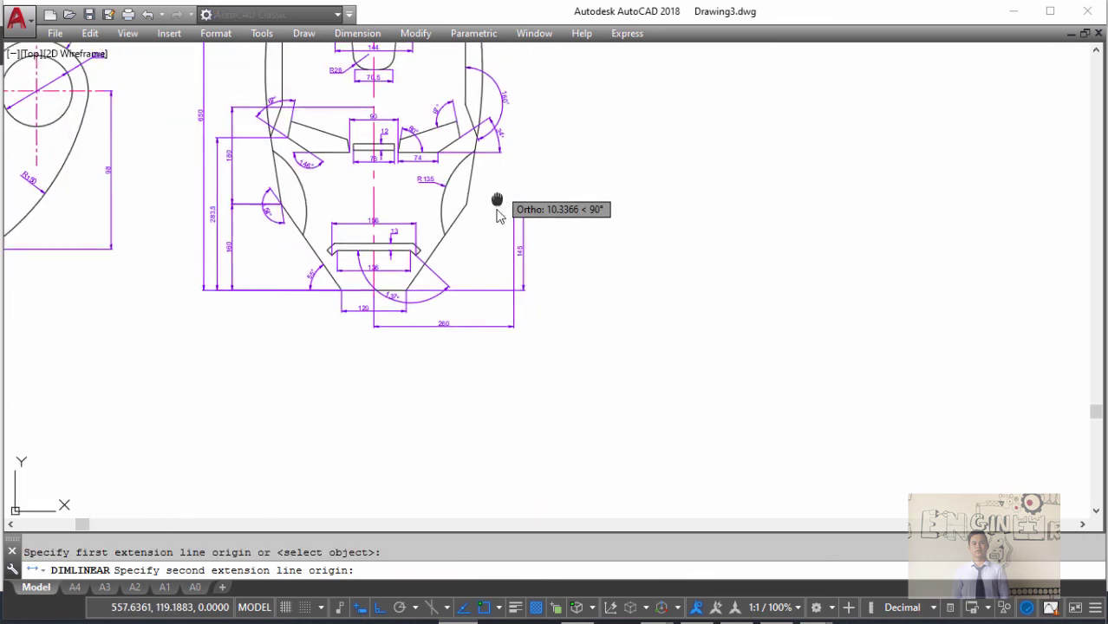
scroll(498, 208, up, 4)
click(395, 142)
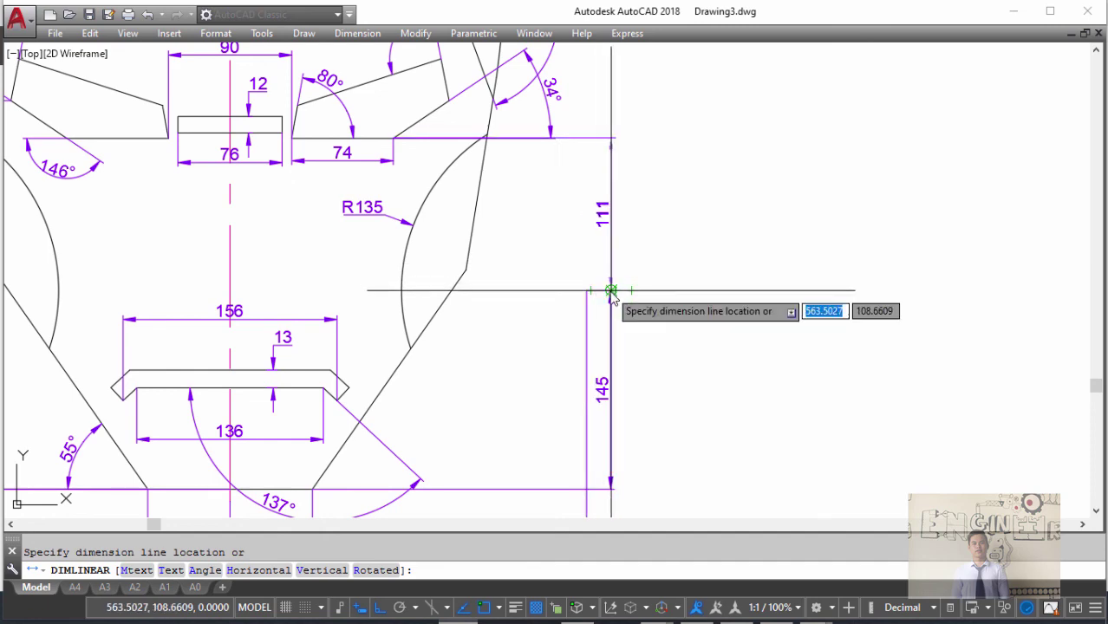
click(613, 287)
key(Escape)
- Move the 111 dimension line further left
scroll(669, 257, down, 5)
scroll(677, 248, up, 2)
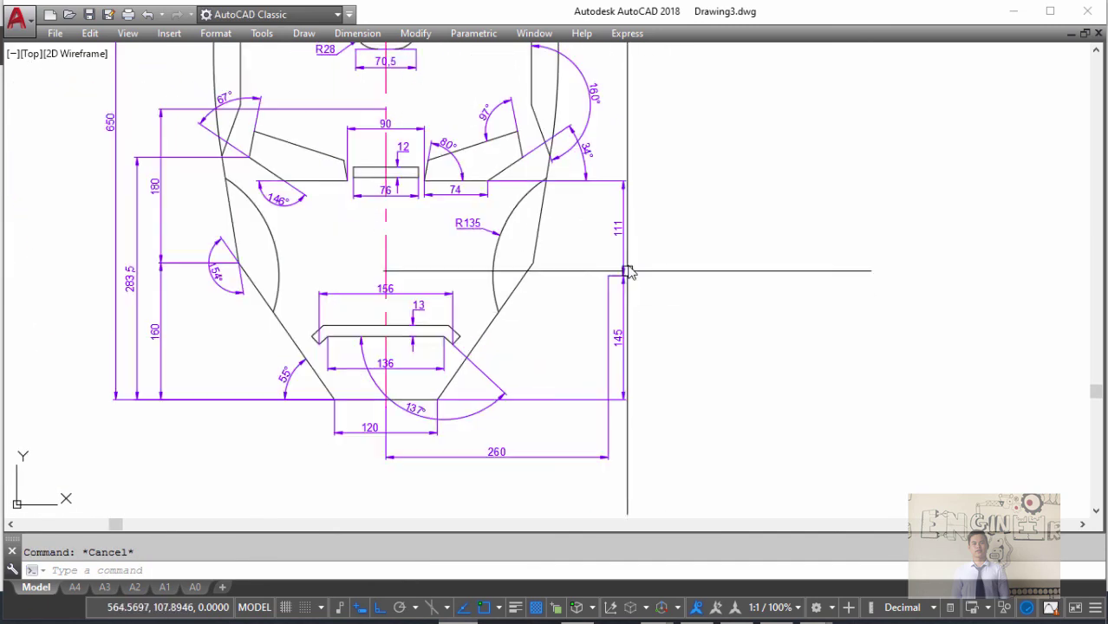
click(604, 239)
click(607, 241)
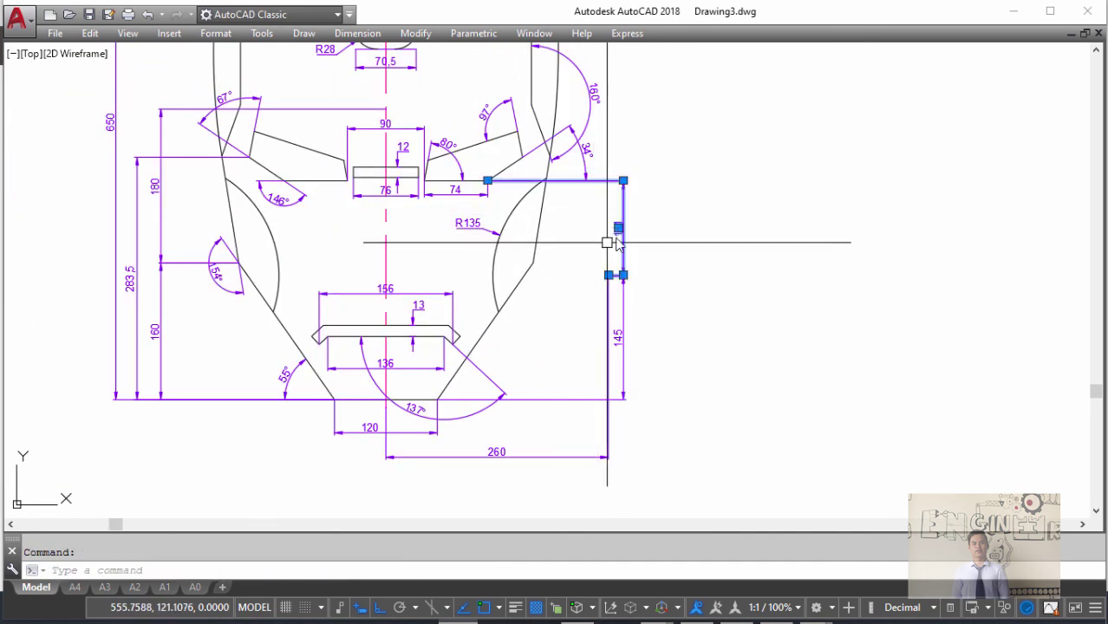
click(618, 228)
click(563, 232)
key(Escape)
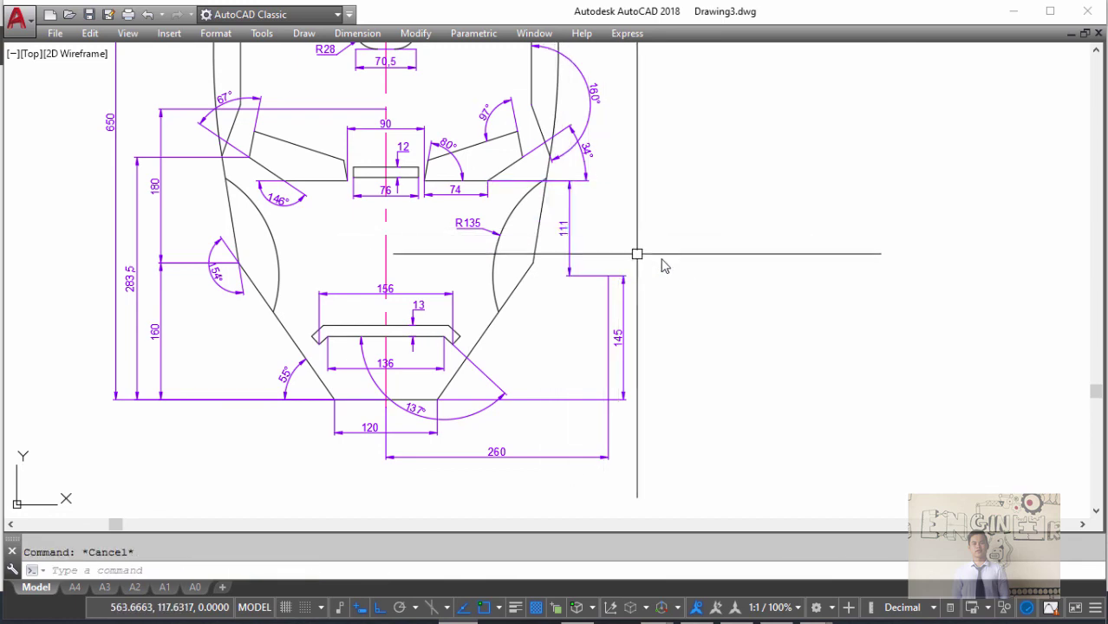
- Select and delete the old 145 dimension
key(alt+Tab)
key(alt+Tab)
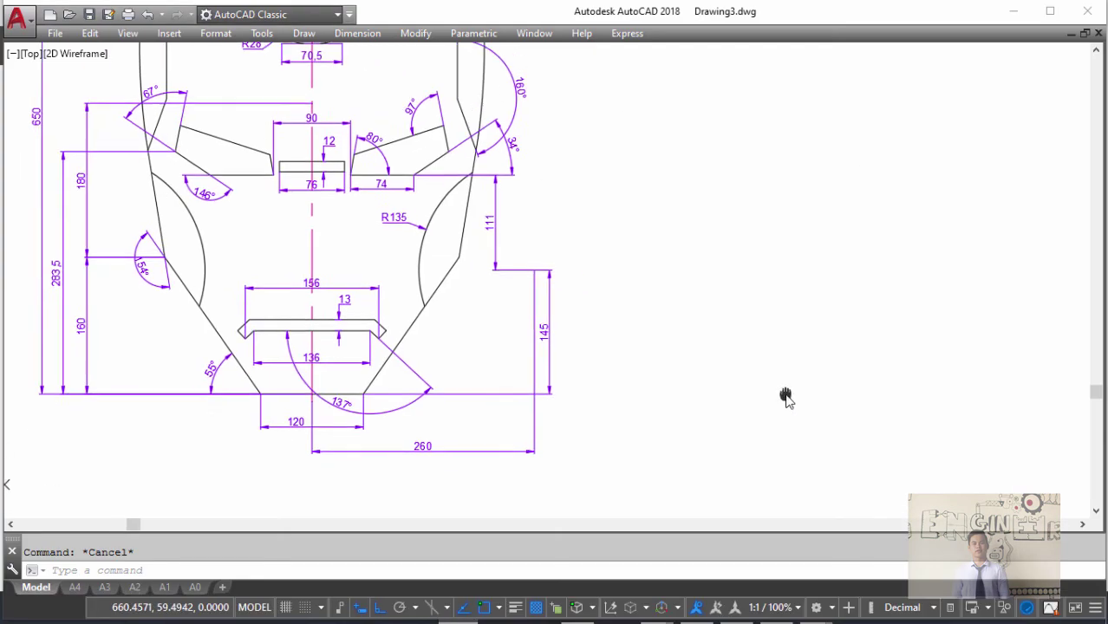
click(537, 338)
click(531, 329)
right_click(568, 338)
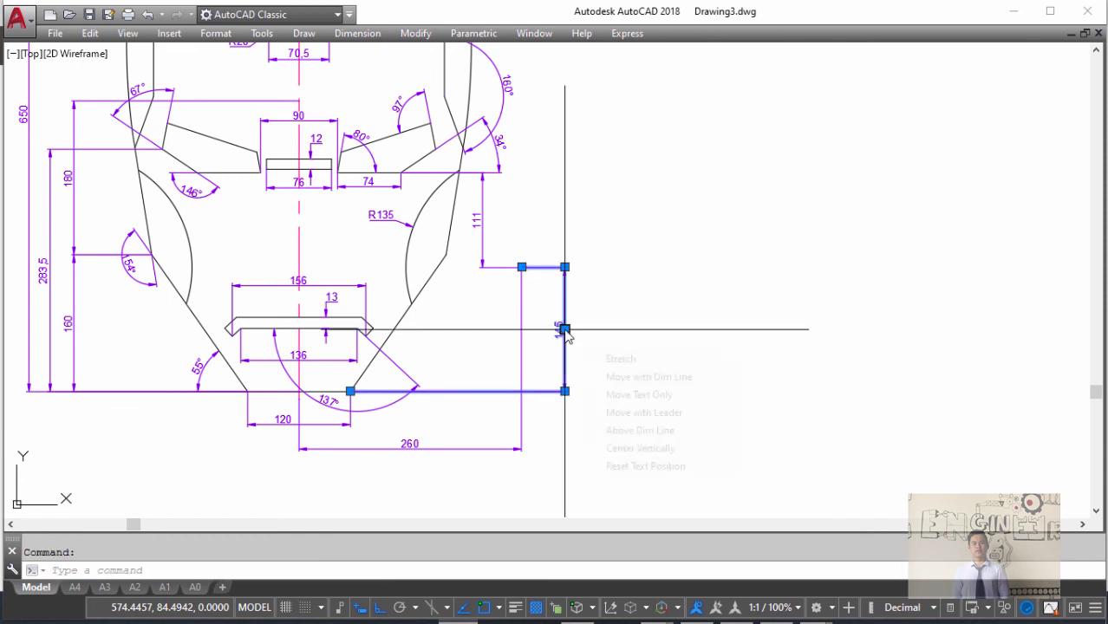
click(659, 451)
click(557, 330)
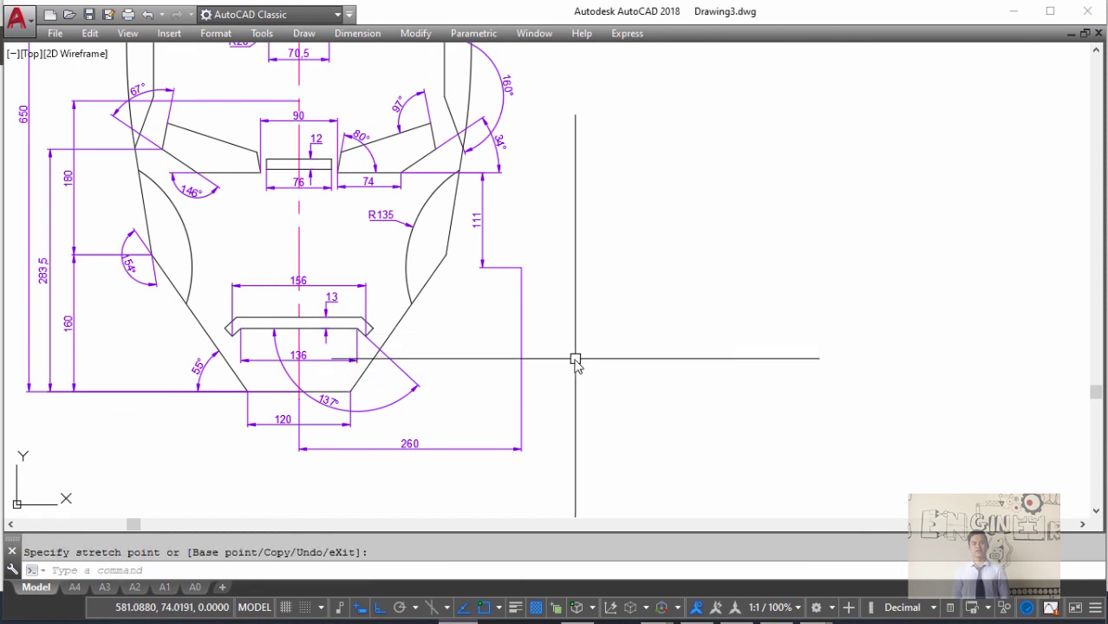
key(Delete)
- Redraw the 145 vertical dimension with DLI from the bottom corner to the corner below 111
text(dli)
key(Return)
click(352, 392)
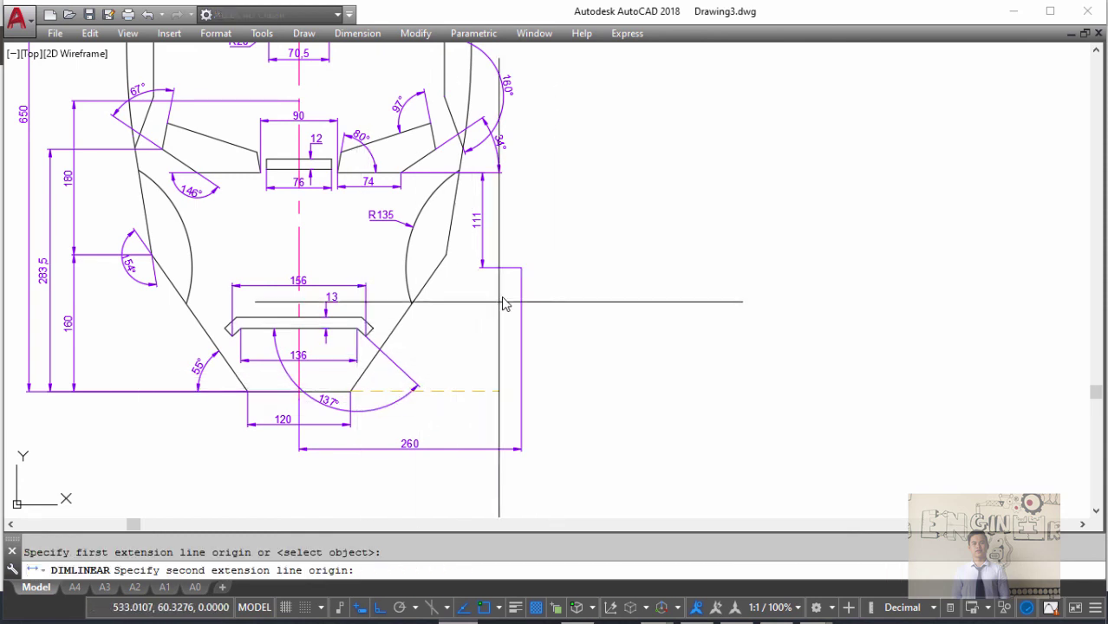
click(521, 268)
scroll(542, 322, up, 2)
click(531, 321)
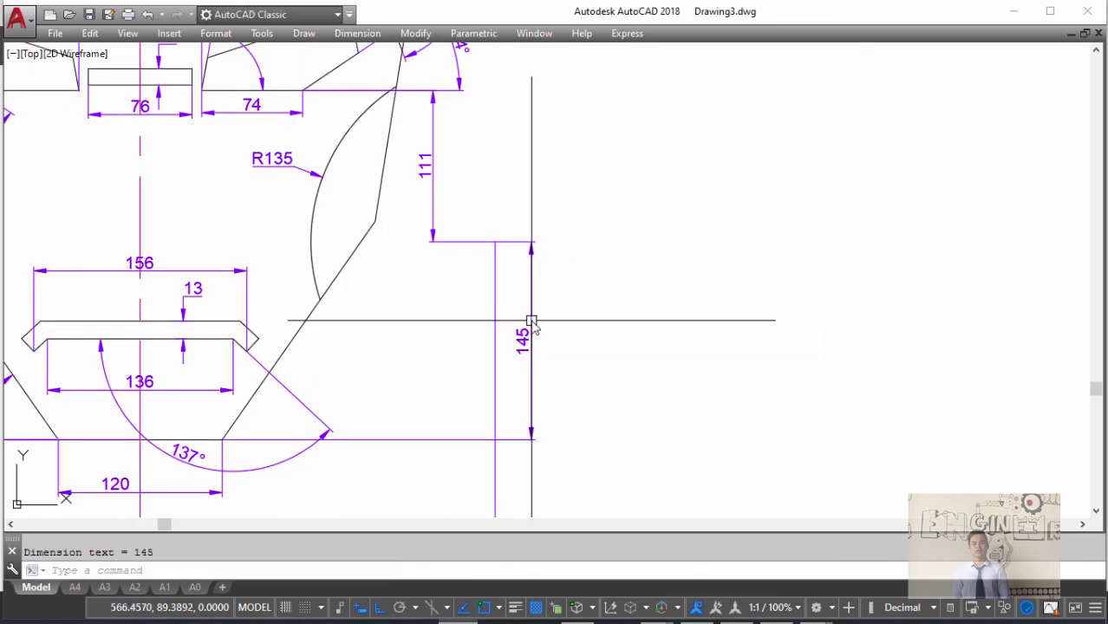
text(DC)
key(Return)
scroll(573, 346, down, 3)
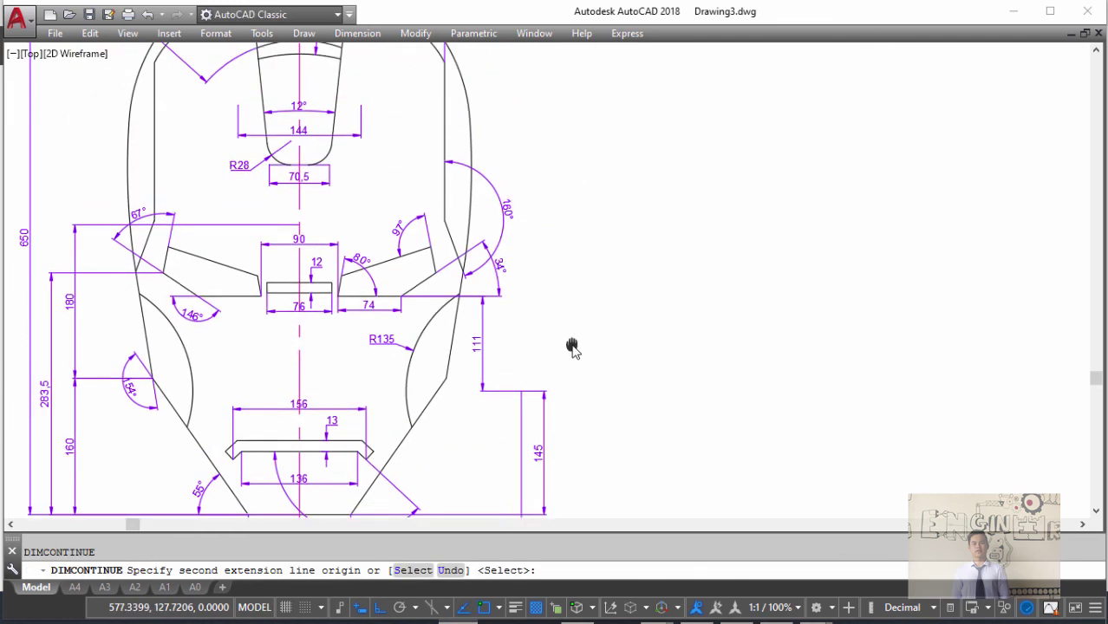
- Continue the chain with 200, 65 and 70 vertical dimensions up the helmet's right side
key(alt+Tab)
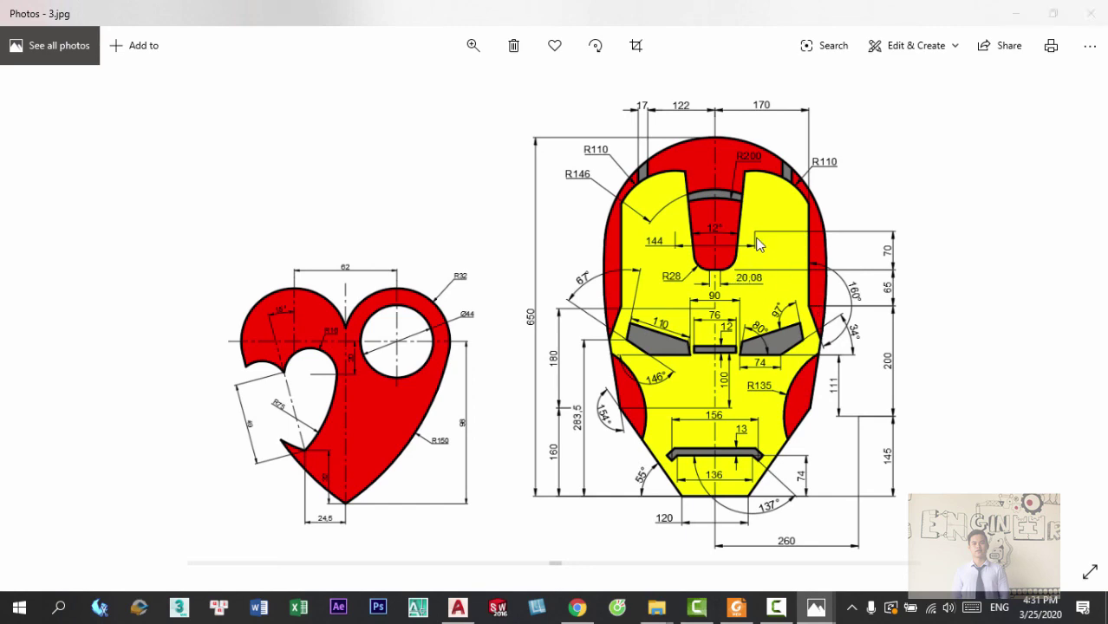
key(alt+Tab)
click(445, 224)
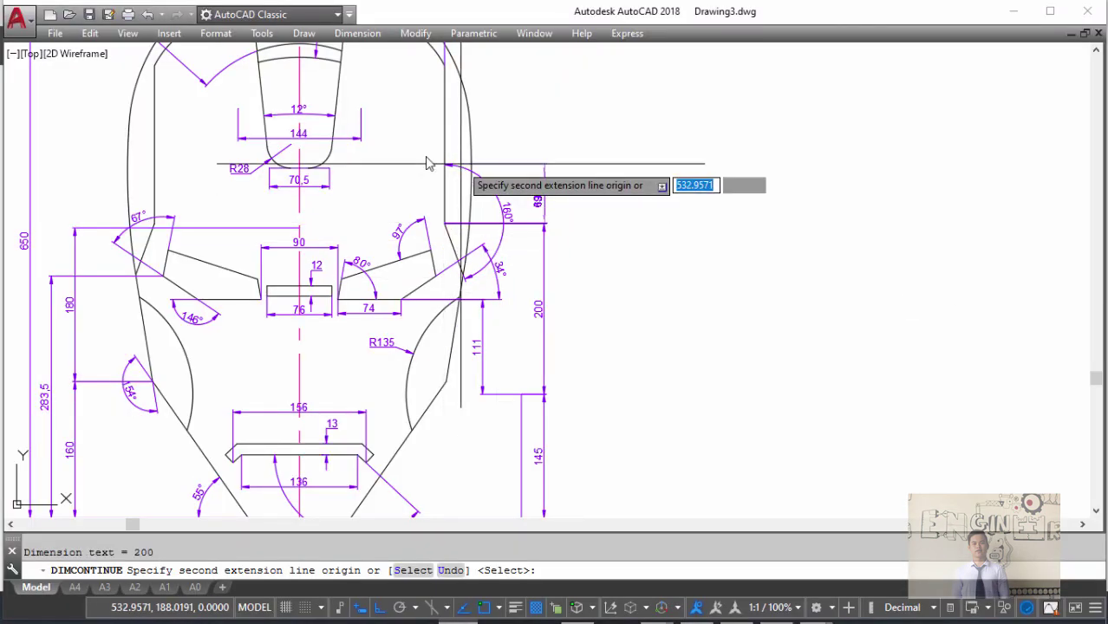
click(329, 167)
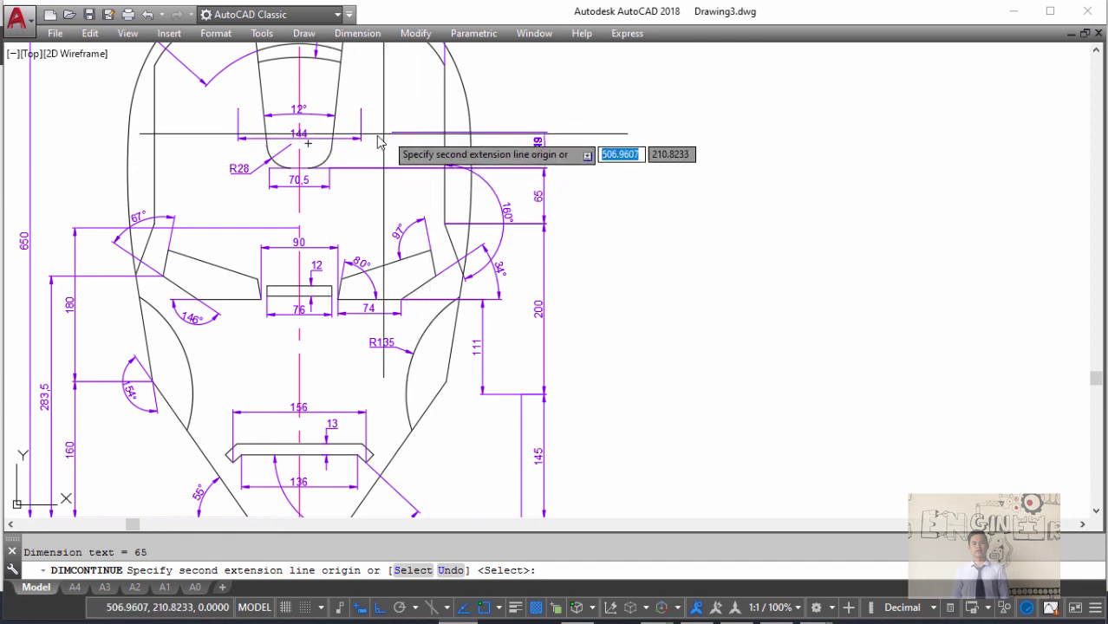
click(361, 108)
key(Return)
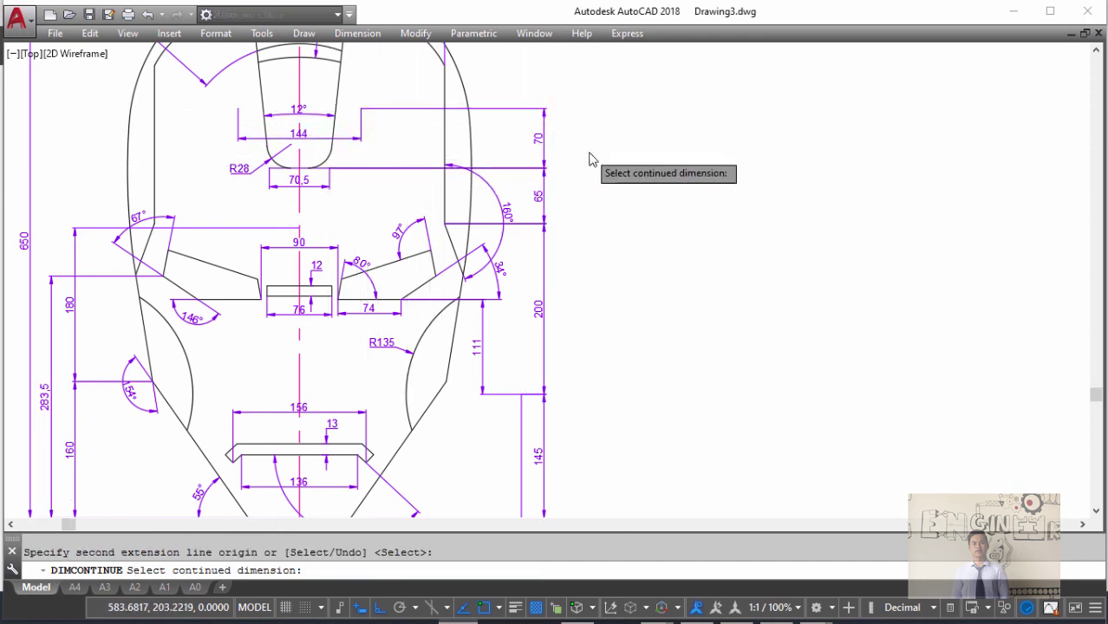
- Exit the continue command and compare the dimension chain against the reference image
scroll(564, 234, down, 5)
key(Escape)
scroll(563, 202, up, 5)
key(alt+Tab)
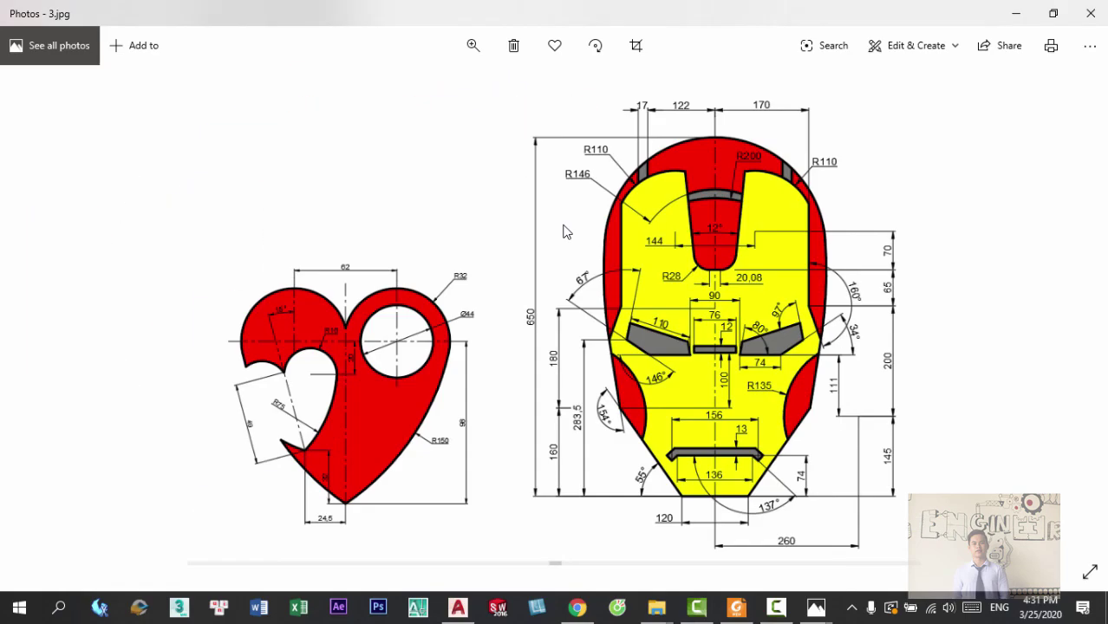
key(alt+Tab)
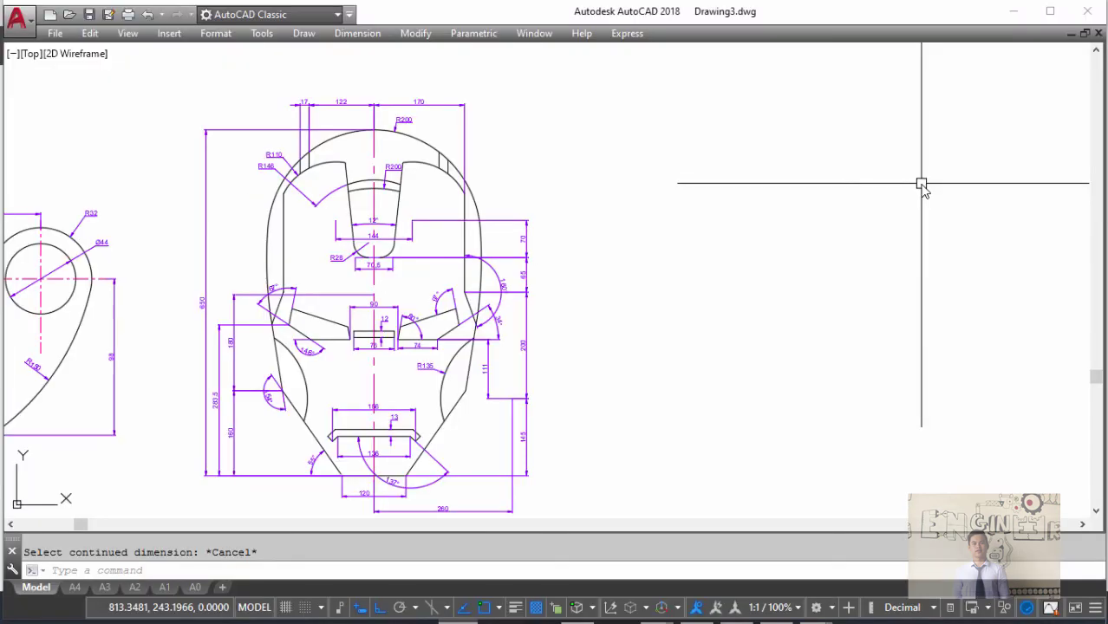
key(alt+Tab)
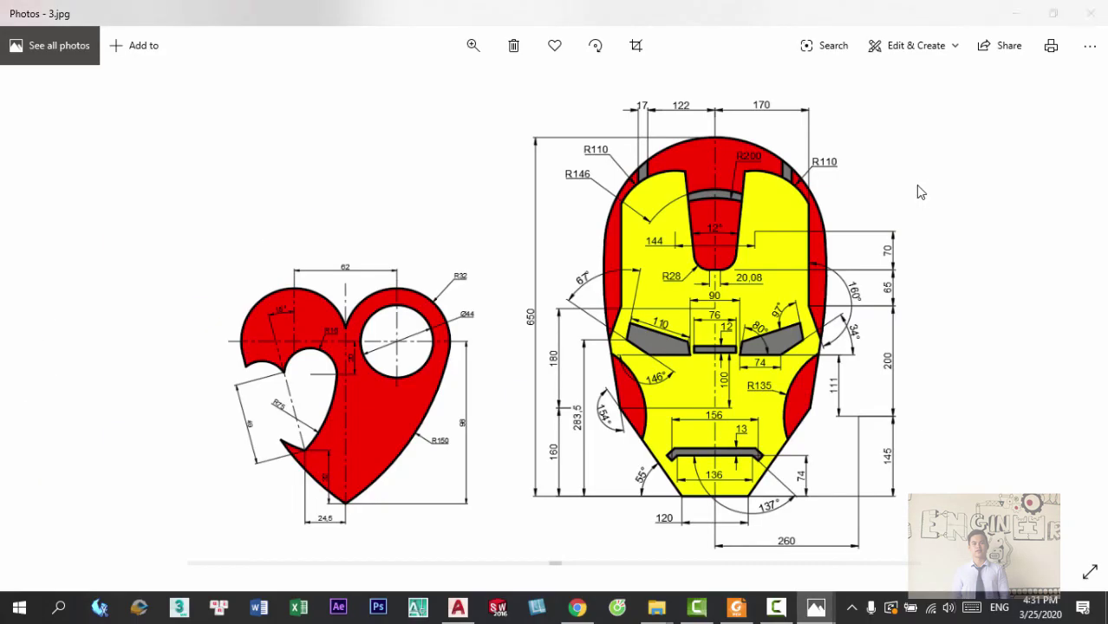
key(alt+Tab)
scroll(704, 273, down, 5)
scroll(697, 260, up, 8)
key(alt+Tab)
key(alt+Tab)
middle_drag(665, 240, 613, 247)
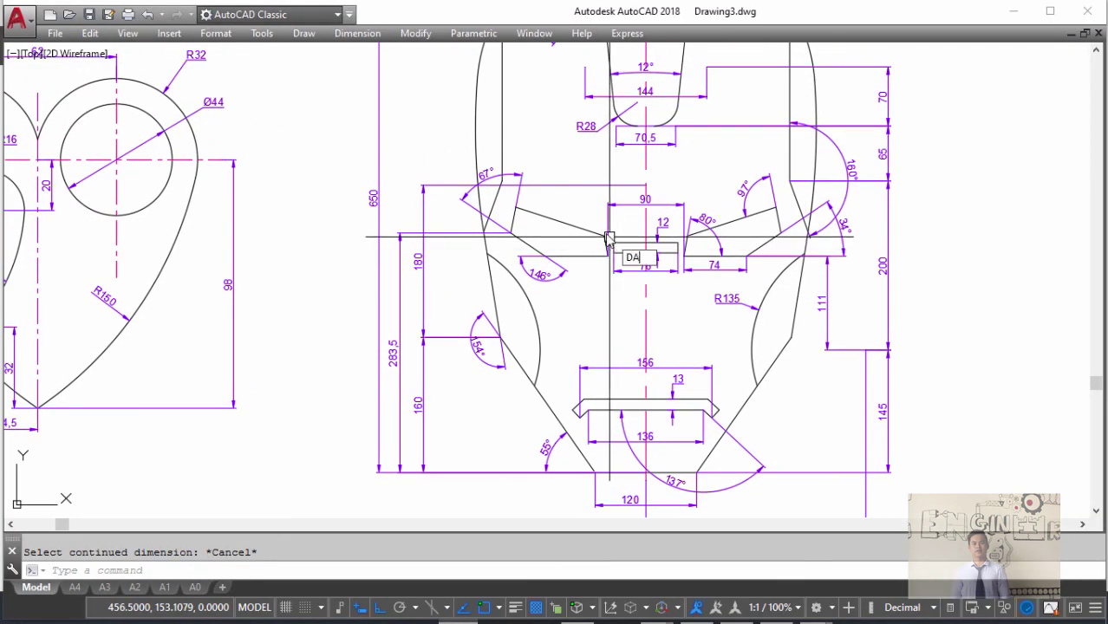
- Place an aligned dimension reading 110 on the slanted upper edge of the left eye
key(Return)
key(Return)
click(588, 232)
scroll(576, 209, up, 2)
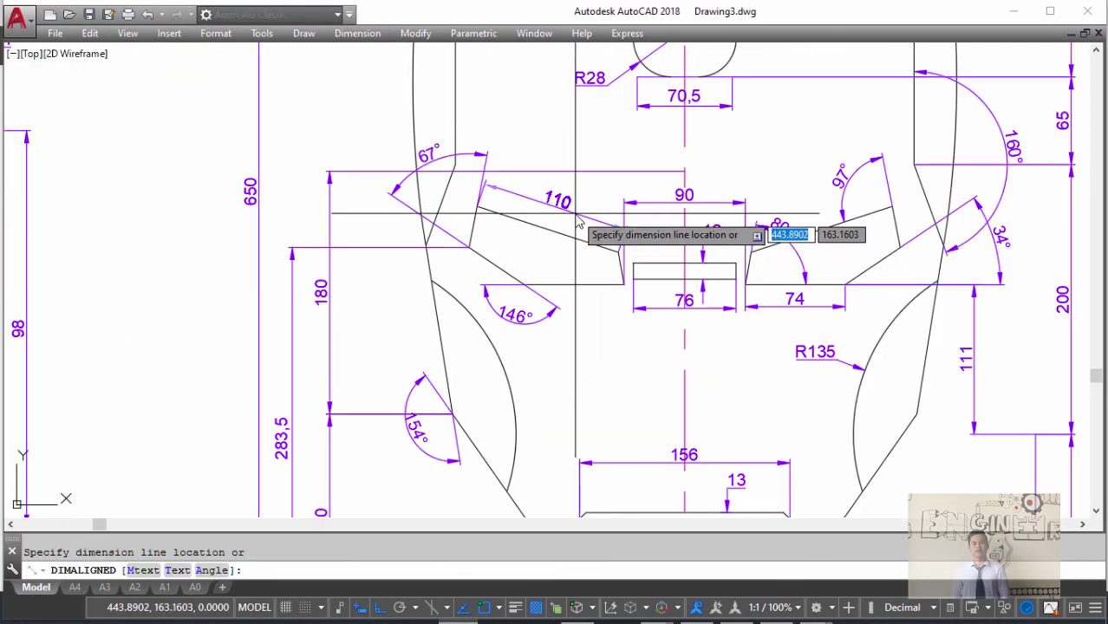
click(579, 223)
- Pan and zoom to review the fully dimensioned helmet beside the heart-shaped part
scroll(658, 251, down, 5)
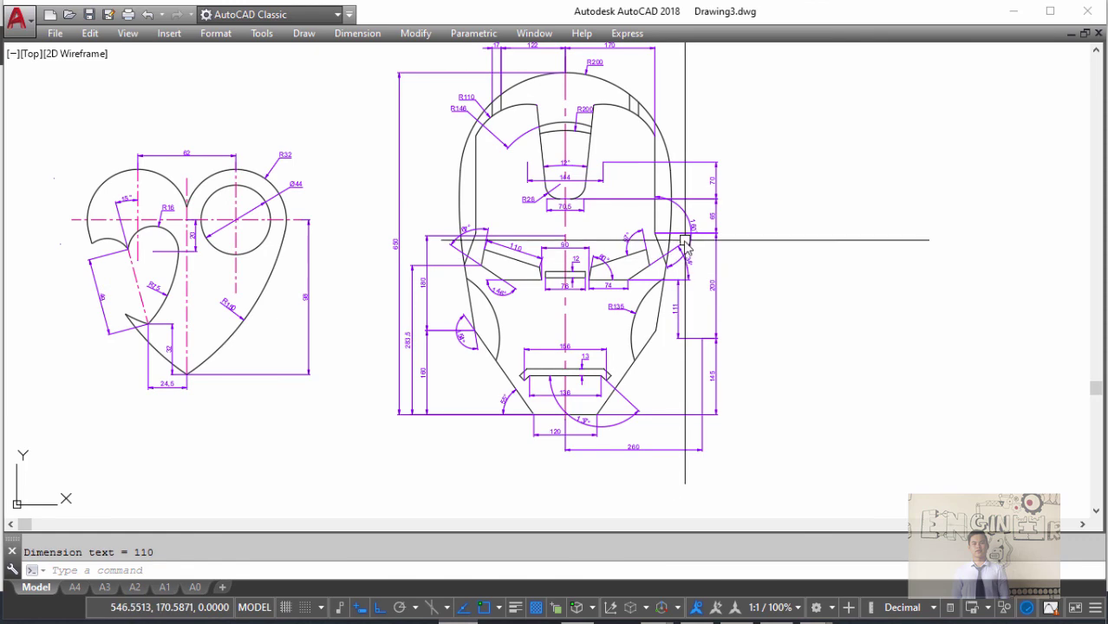
middle_drag(726, 246, 734, 280)
scroll(620, 130, up, 3)
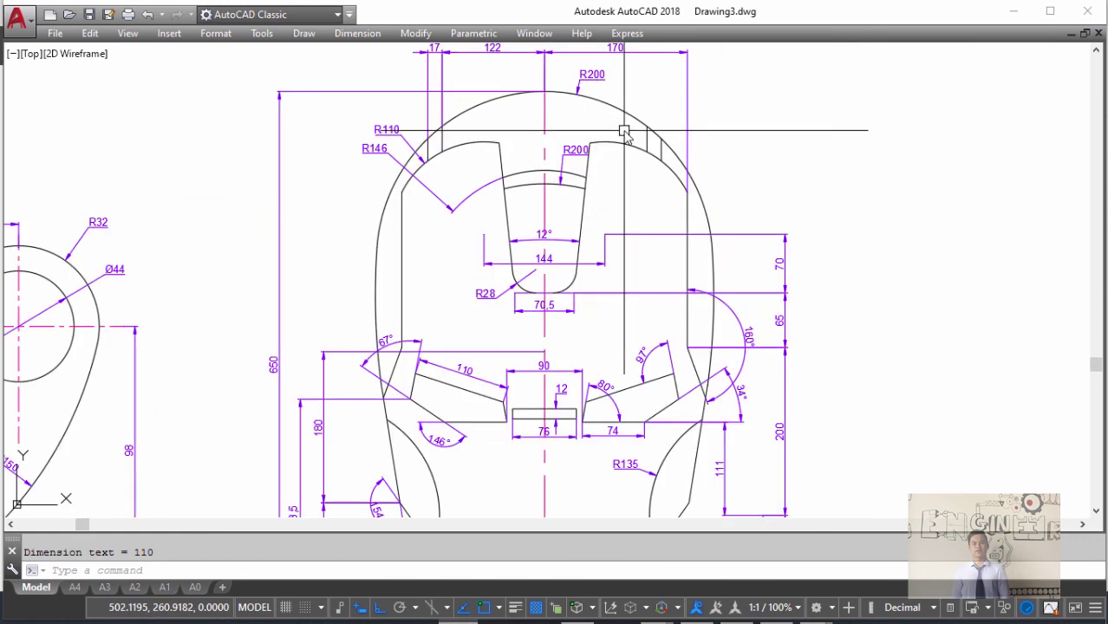
scroll(623, 124, up, 2)
scroll(642, 139, down, 5)
middle_drag(245, 321, 307, 300)
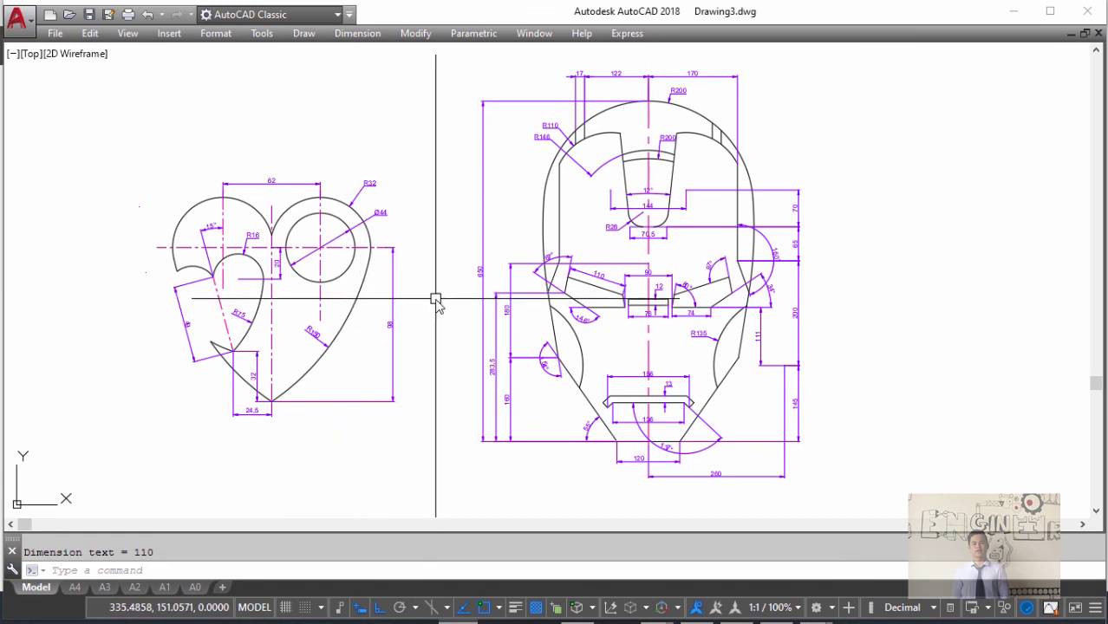
middle_drag(674, 245, 613, 247)
scroll(655, 251, up, 5)
scroll(653, 260, down, 3)
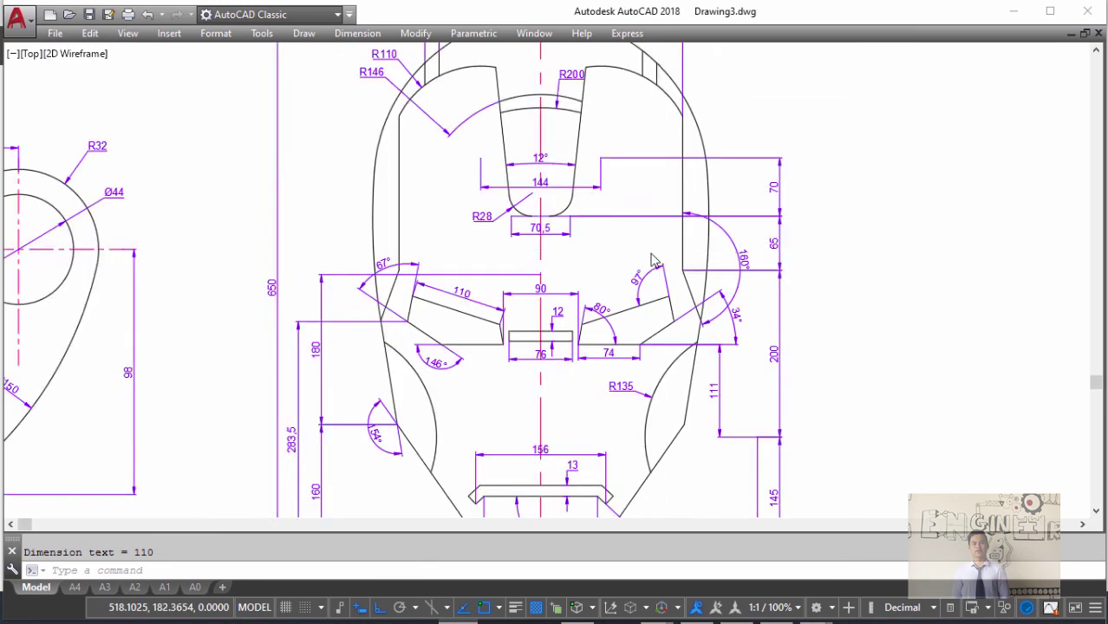
scroll(655, 260, down, 4)
scroll(725, 297, down, 1)
scroll(494, 293, up, 1)
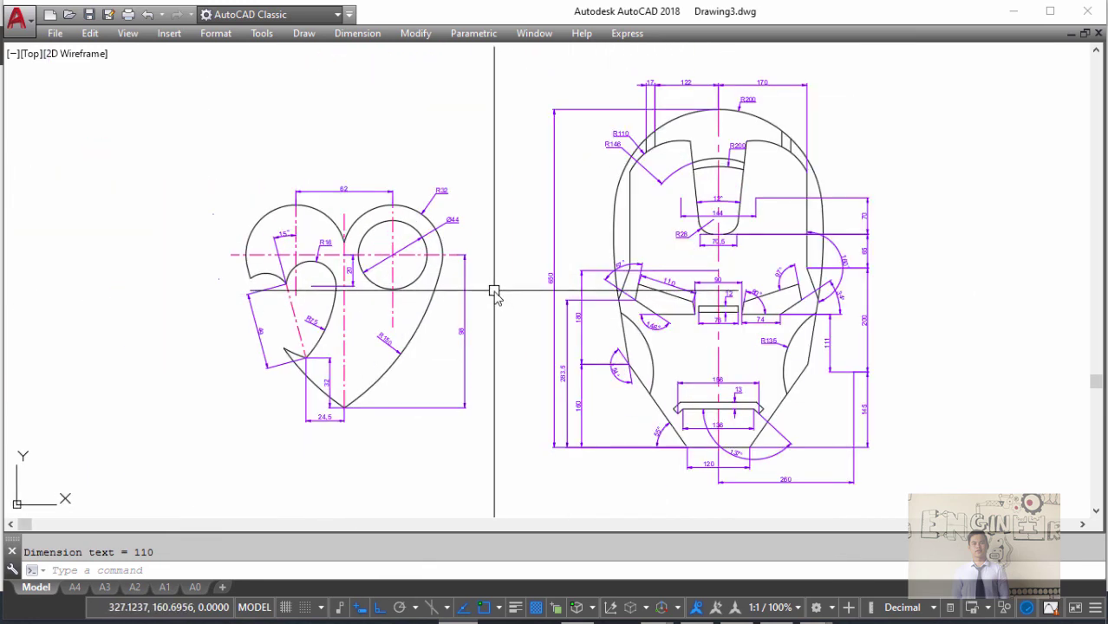
middle_drag(517, 257, 509, 273)
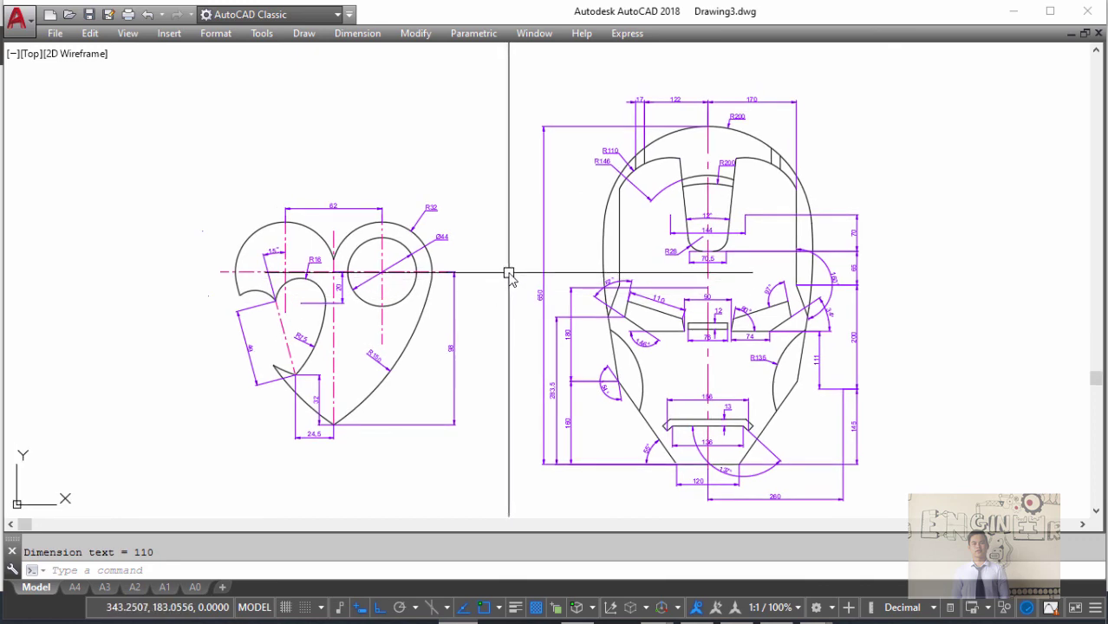
scroll(512, 271, up, 1)
scroll(543, 217, down, 1)
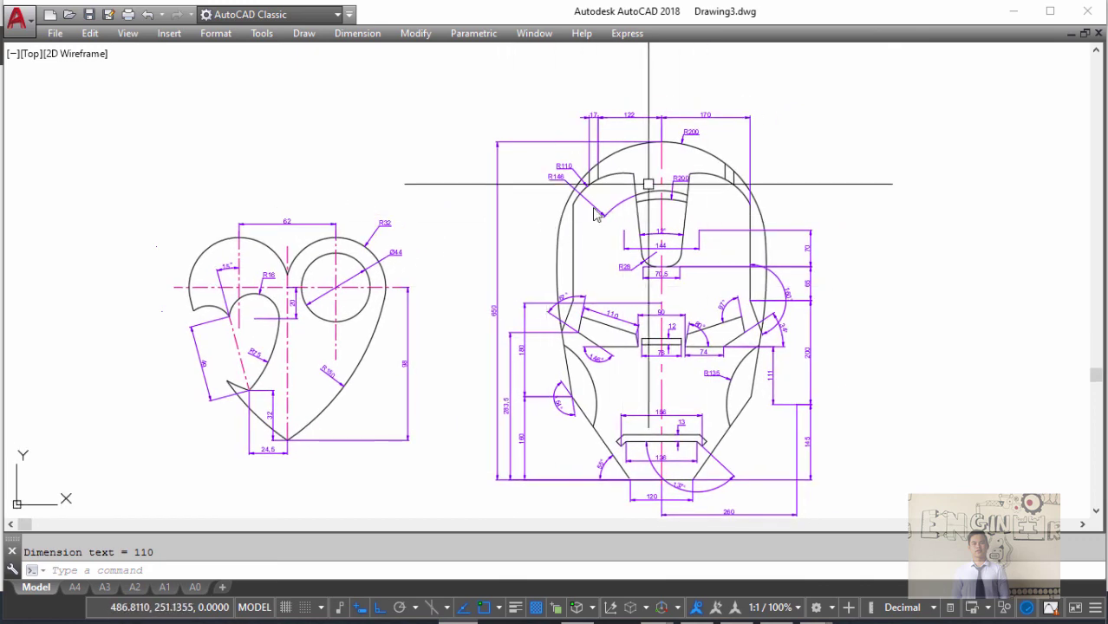
middle_drag(683, 382, 698, 366)
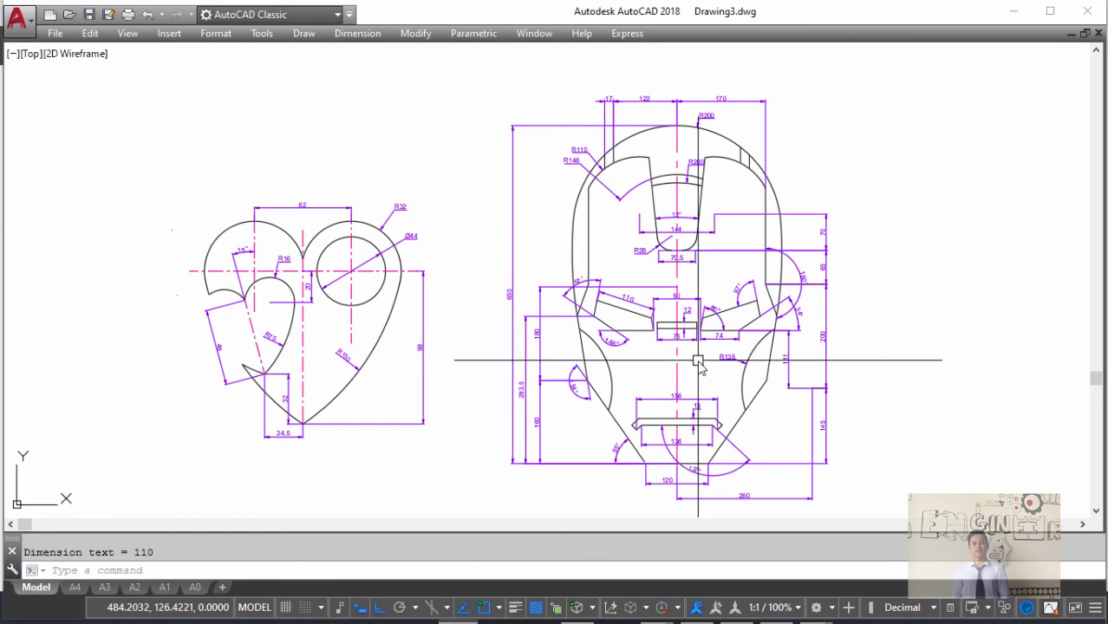